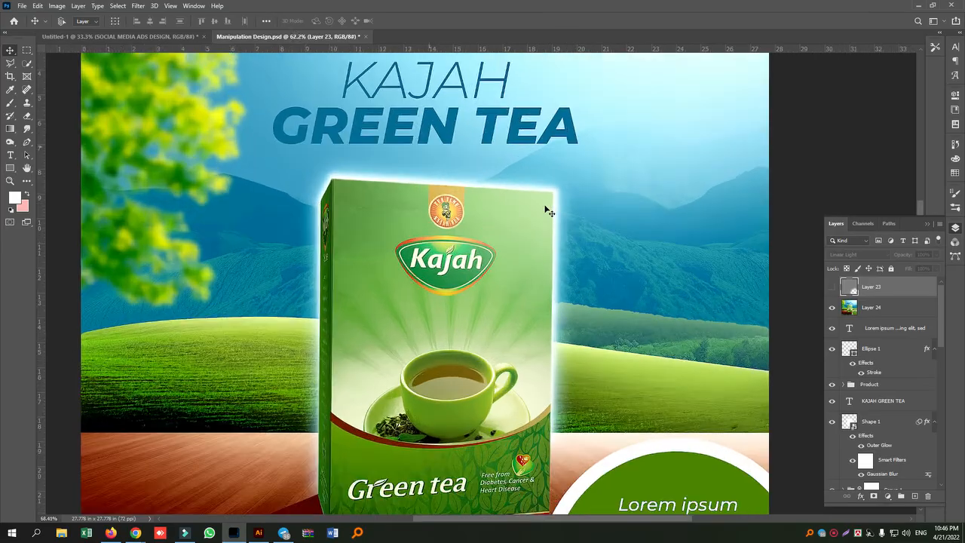
# - Hide and reshow Layer 24 to compare the tea box poster with and without it
pyautogui.scroll(-2, 550, 213)
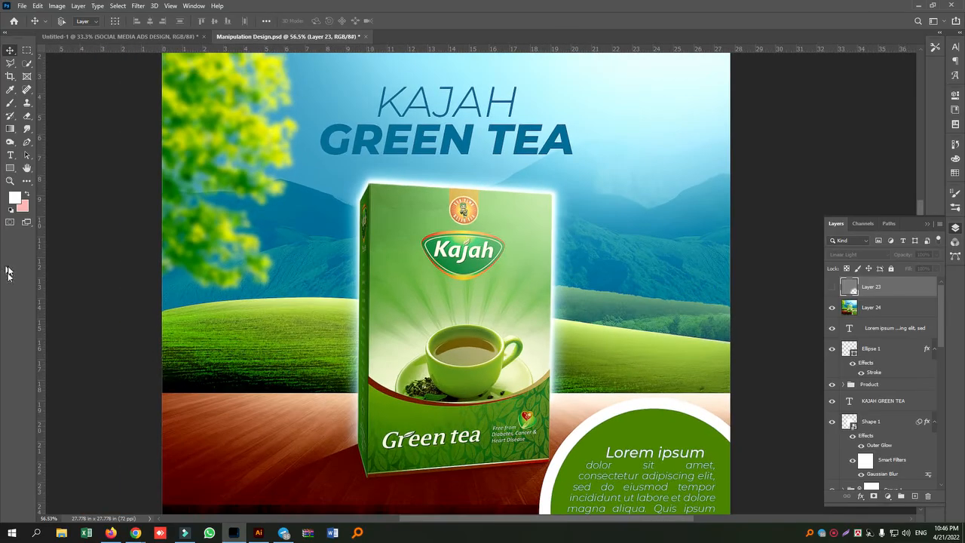
pyautogui.click(832, 308)
pyautogui.scroll(3, 566, 265)
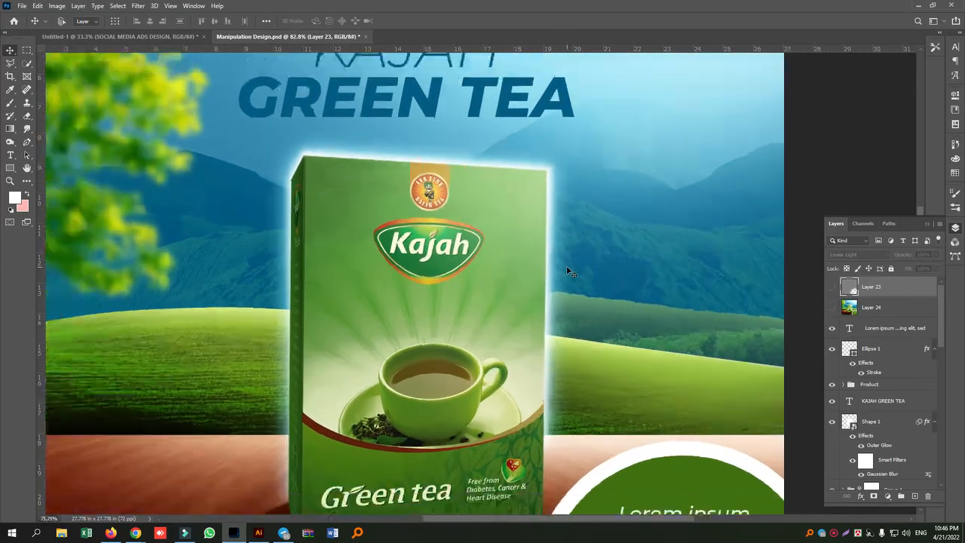
pyautogui.scroll(-3, 566, 266)
pyautogui.scroll(4, 567, 266)
pyautogui.scroll(-2, 566, 266)
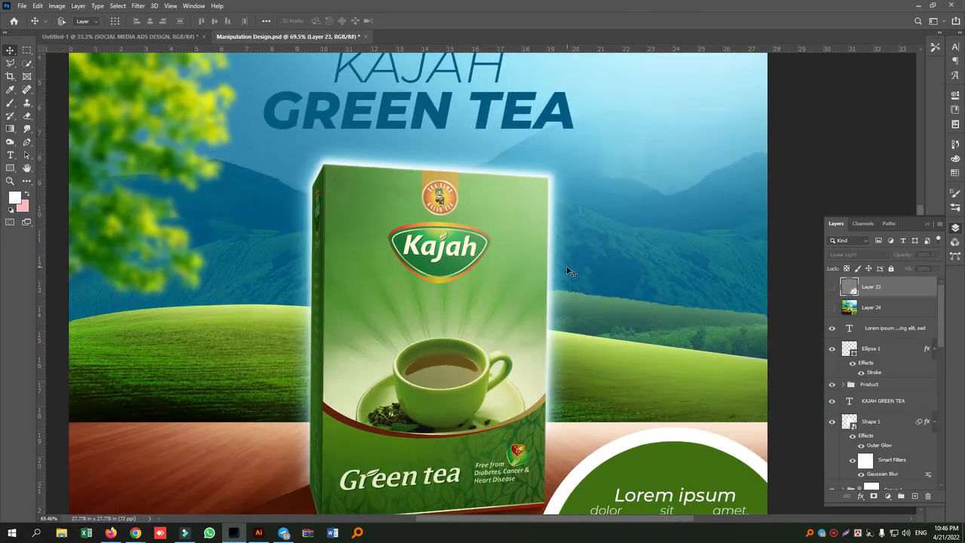
pyautogui.click(833, 308)
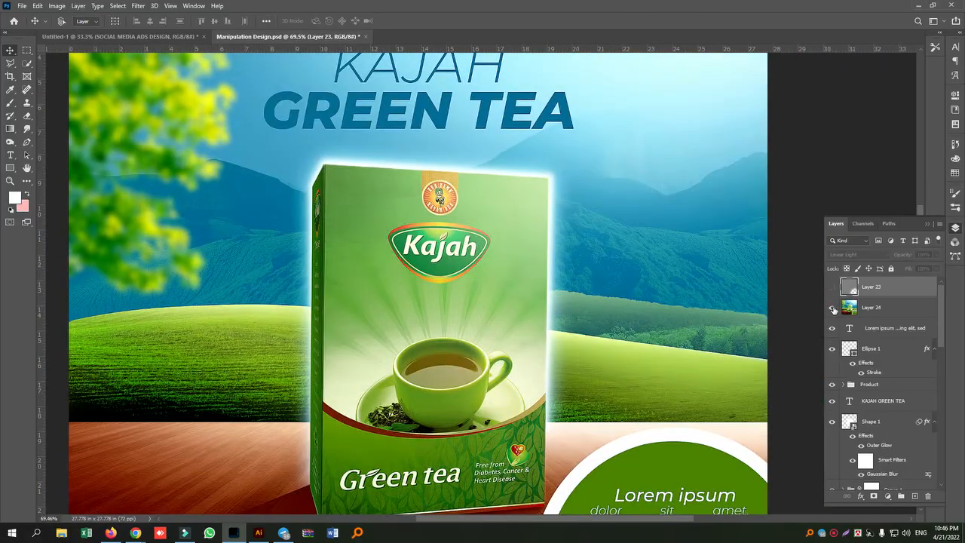
# - Examine the effect of Layer 23 on the tea box by toggling it on and off, and hide Layer 24
pyautogui.scroll(5, 330, 209)
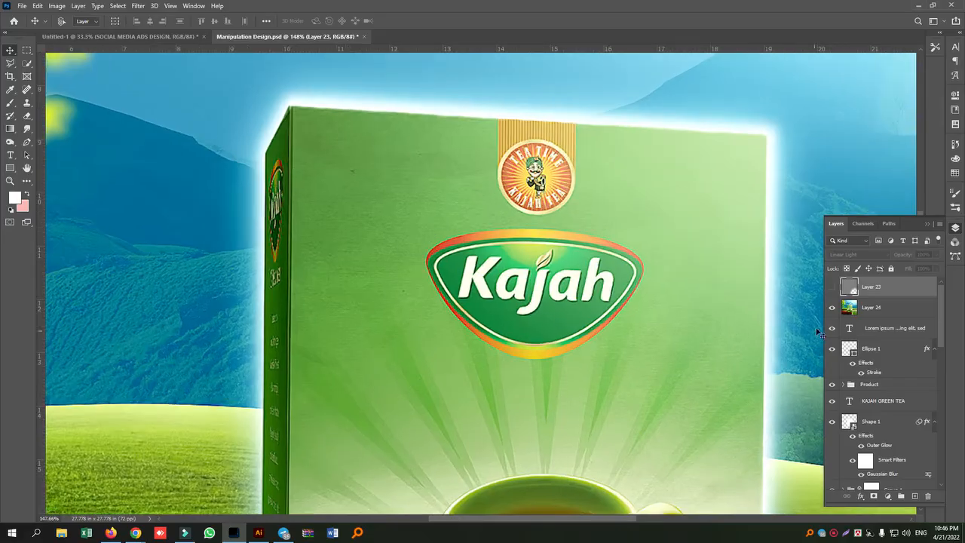
pyautogui.click(833, 288)
pyautogui.click(833, 289)
pyautogui.click(833, 309)
pyautogui.scroll(-2, 625, 312)
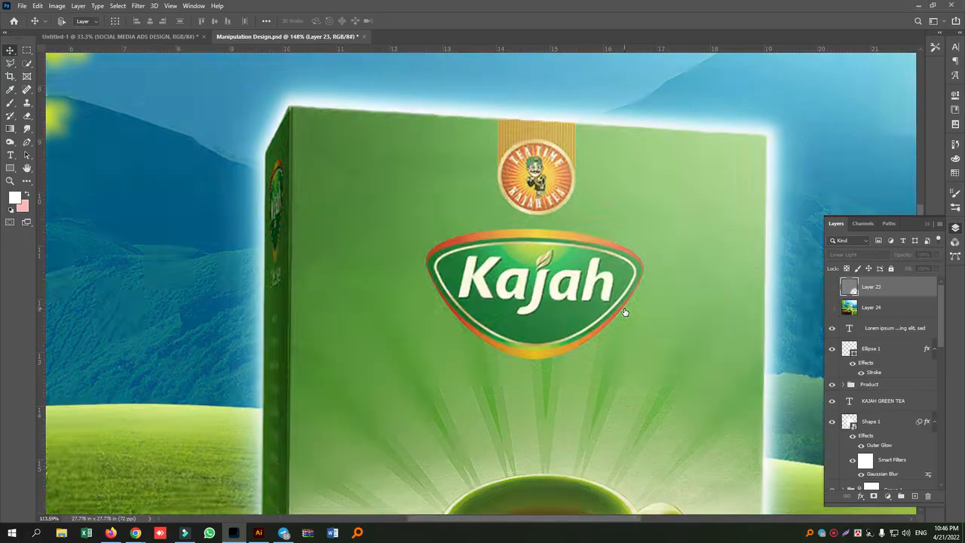
pyautogui.scroll(-4, 624, 311)
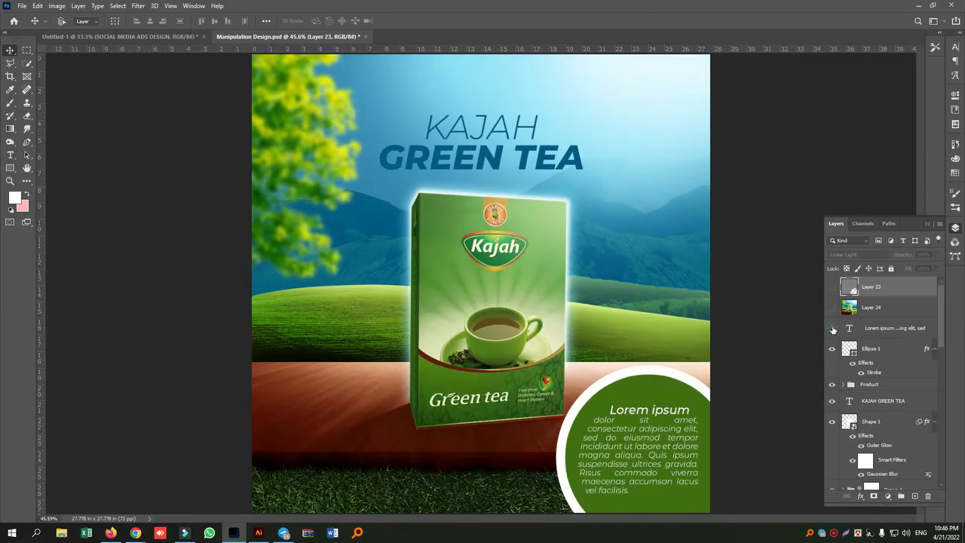
# - Hide the Lorem ipsum text layer and the Ellipse 1 circle
pyautogui.click(833, 329)
pyautogui.click(833, 329)
pyautogui.scroll(-1, 667, 385)
pyautogui.click(832, 328)
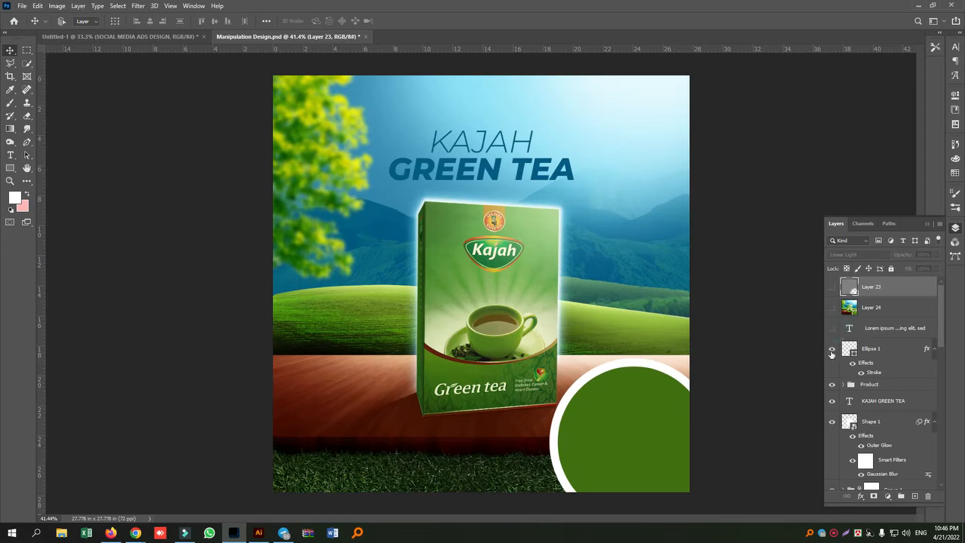
pyautogui.click(833, 348)
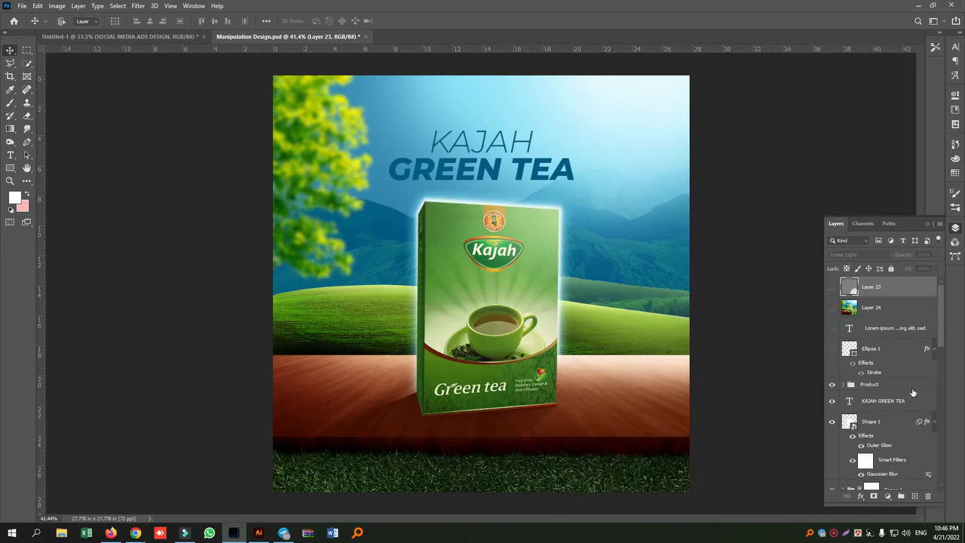
# - Expand the Product group and hide its Layers 19, 20, 21, 16, 18 and 17
pyautogui.click(843, 385)
pyautogui.scroll(-2, 837, 384)
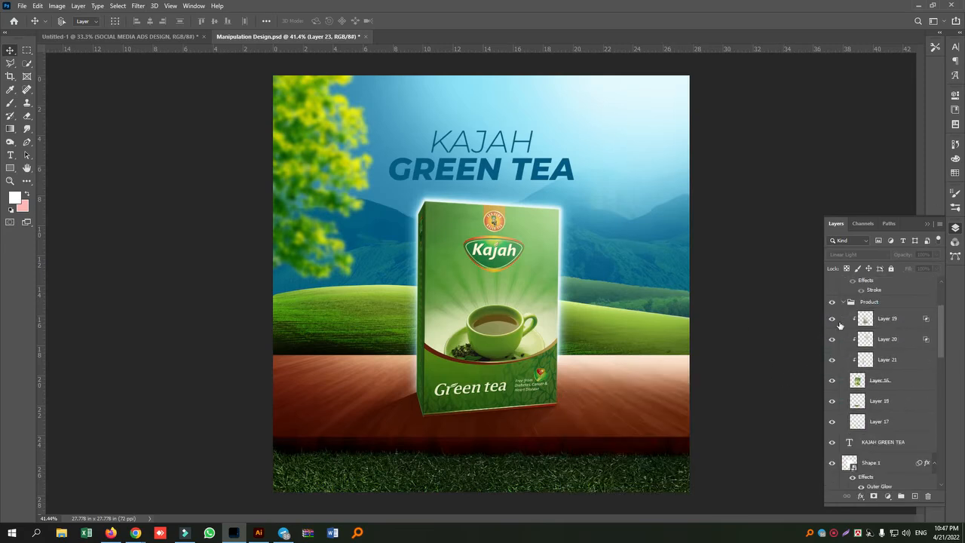
pyautogui.click(833, 319)
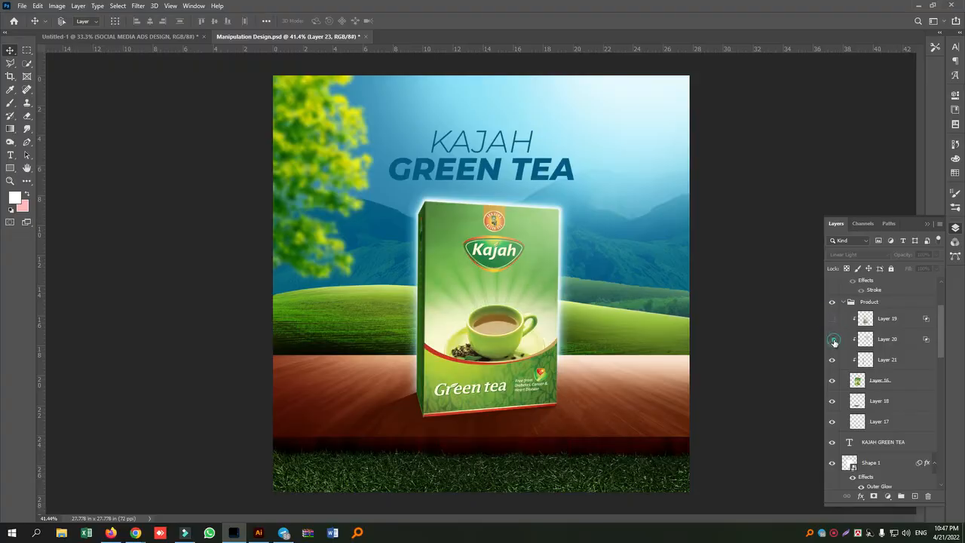
pyautogui.click(834, 339)
pyautogui.click(834, 361)
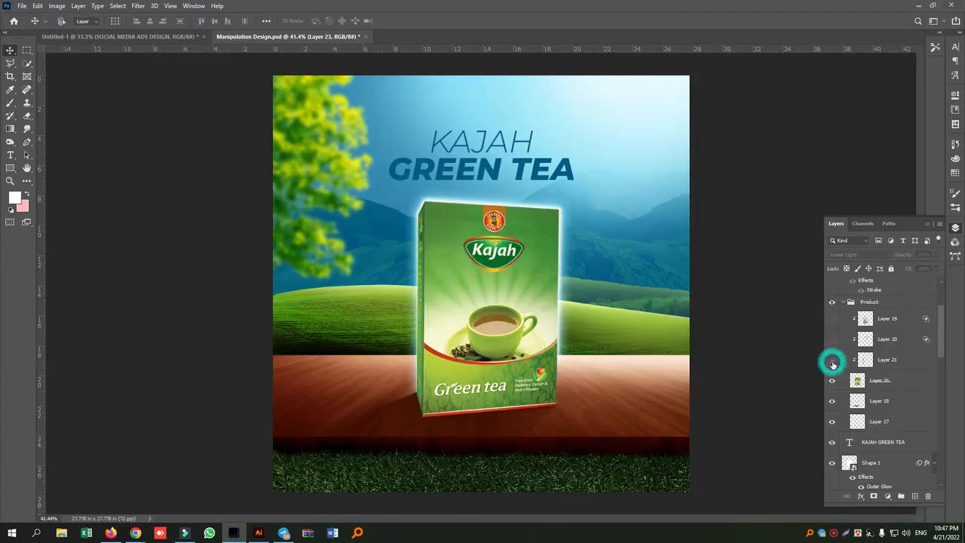
pyautogui.click(833, 382)
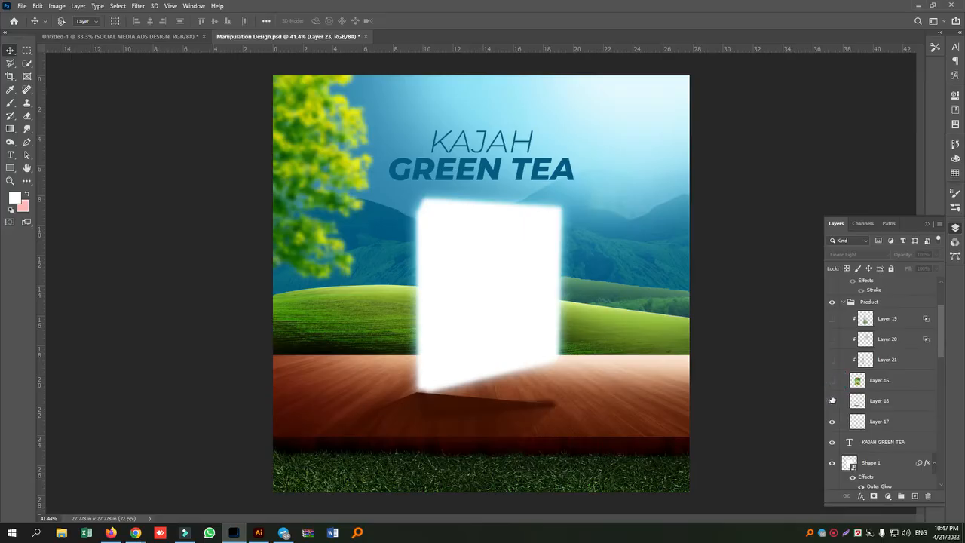
pyautogui.click(833, 402)
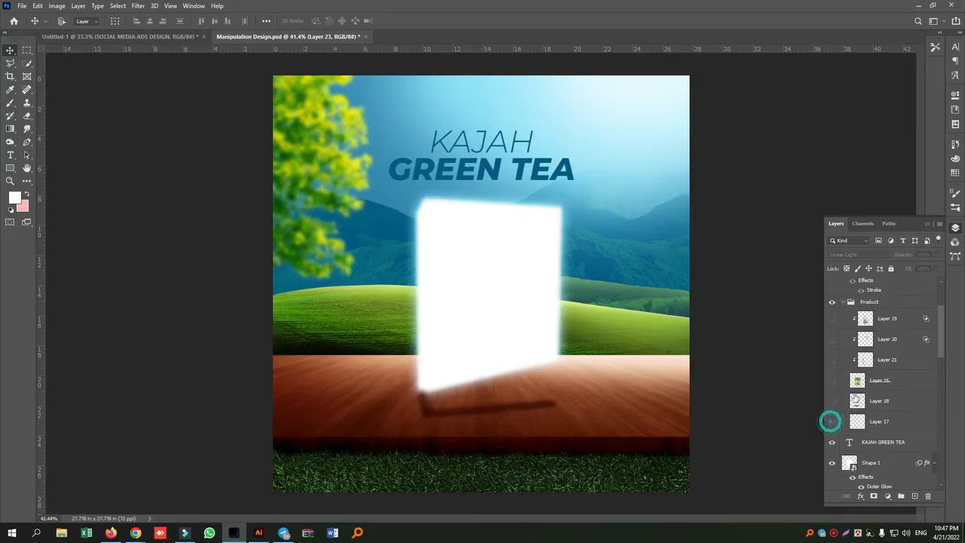
pyautogui.click(832, 423)
# - Hide the KAJAH GREEN TEA text layer and the glowing Shape 1 behind the box
pyautogui.scroll(-3, 882, 392)
pyautogui.click(831, 381)
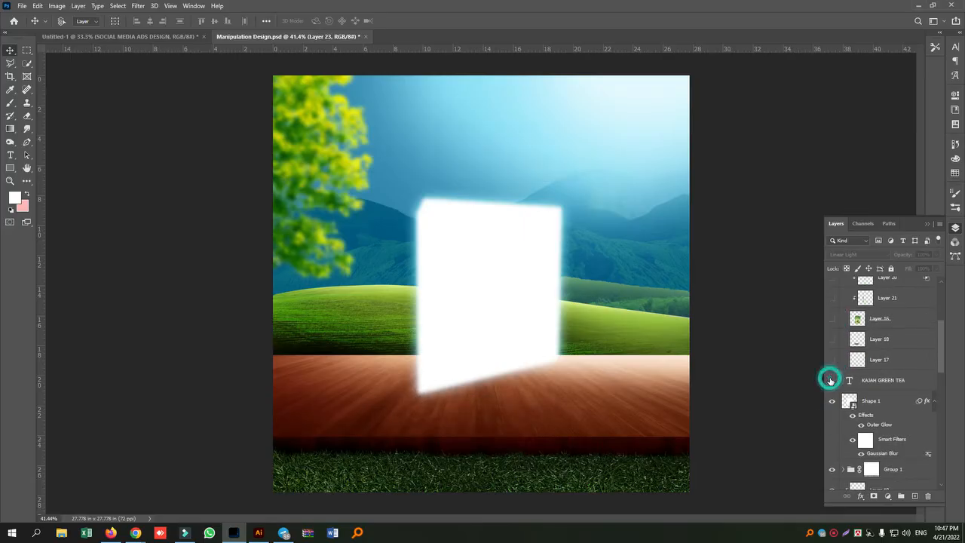
pyautogui.click(832, 403)
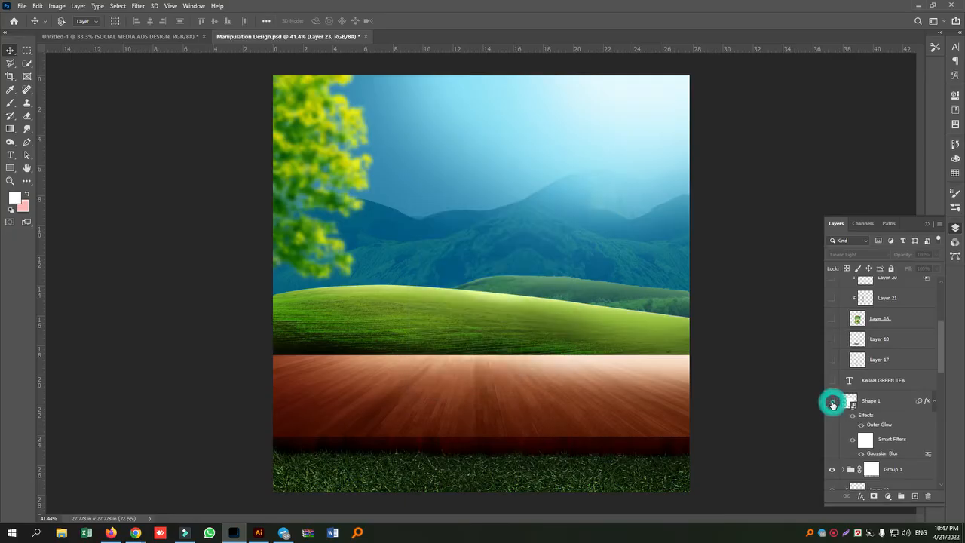
# - Expand Group 1 and hide its Layer 22, Levels 1 adjustment and Layer 14
pyautogui.scroll(-4, 837, 403)
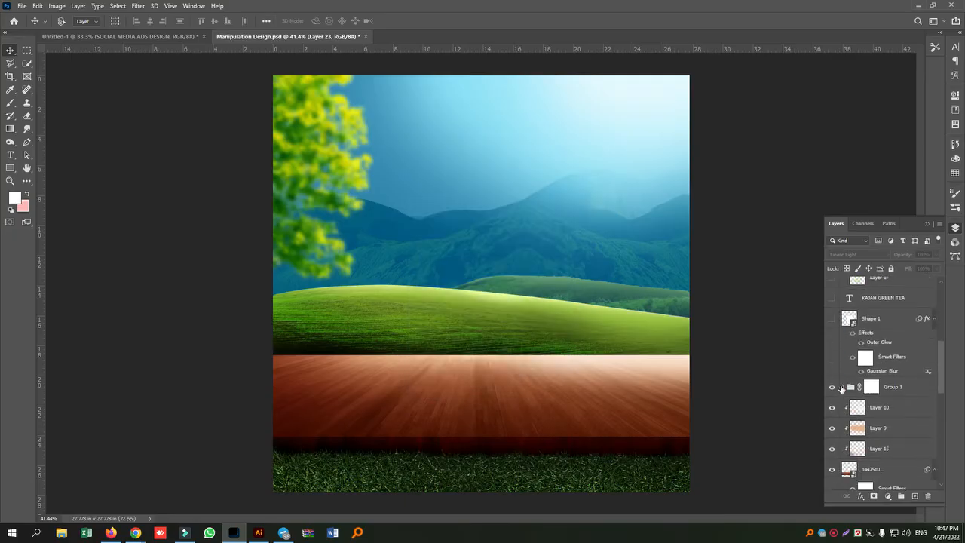
pyautogui.click(842, 388)
pyautogui.click(843, 386)
pyautogui.scroll(-1, 842, 385)
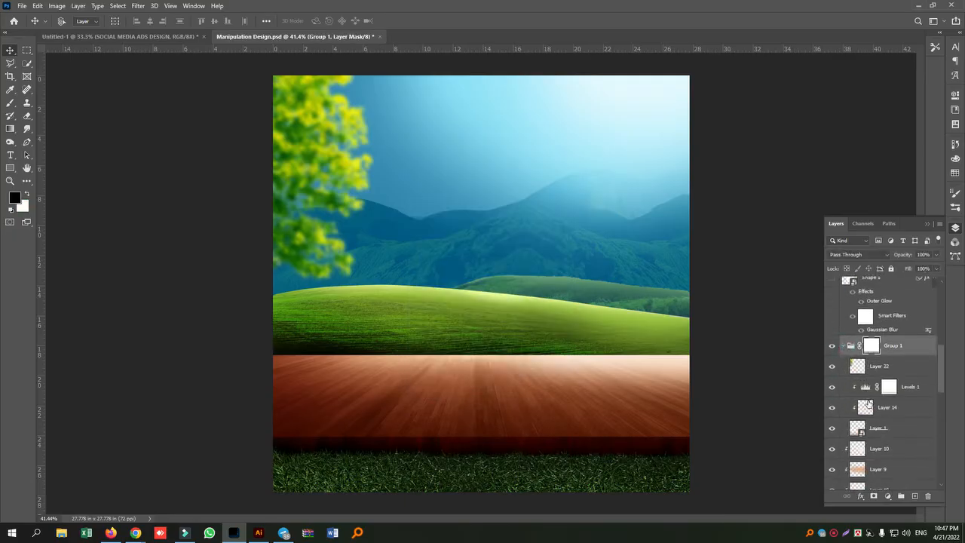
pyautogui.click(832, 367)
pyautogui.click(833, 388)
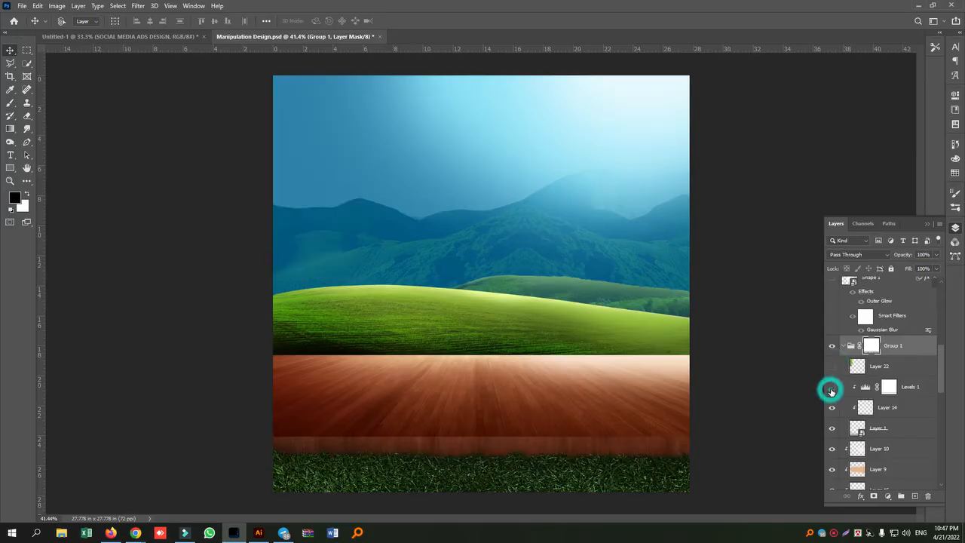
pyautogui.click(832, 388)
pyautogui.click(833, 388)
pyautogui.click(833, 407)
# - Hide Layer 1, Layer 10, Layer 9, Layer 15 and the wooden table layer
pyautogui.scroll(-1, 836, 399)
pyautogui.click(833, 408)
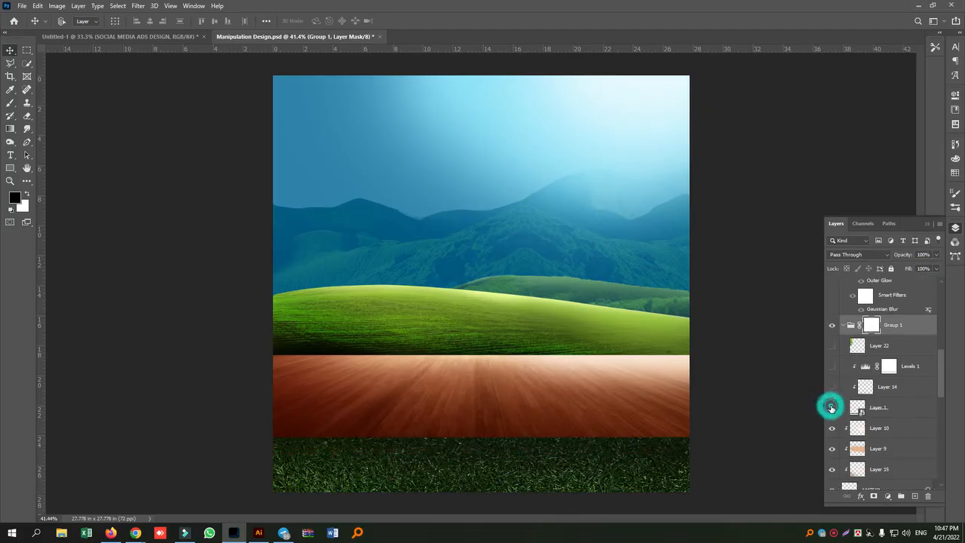
pyautogui.click(833, 427)
pyautogui.scroll(-2, 844, 427)
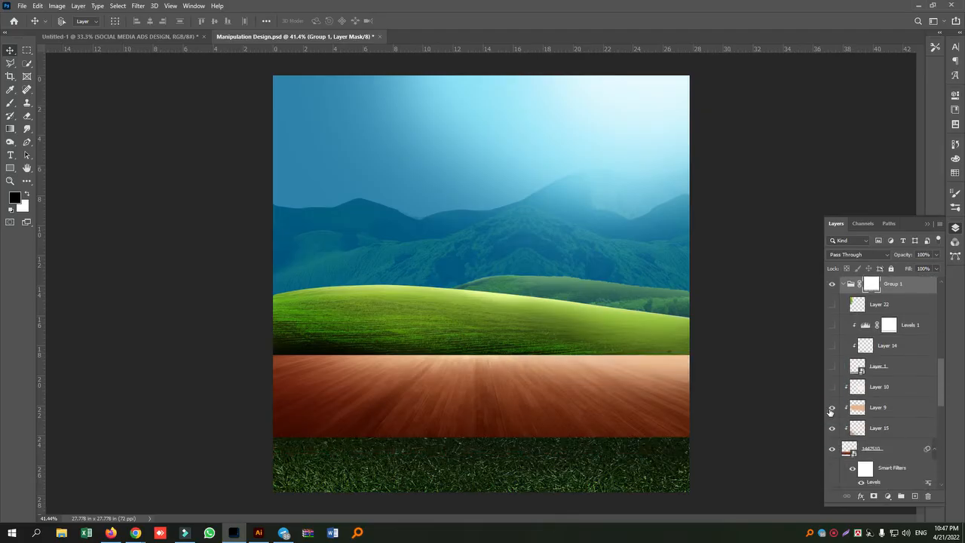
pyautogui.click(833, 407)
pyautogui.scroll(-2, 834, 407)
pyautogui.click(834, 388)
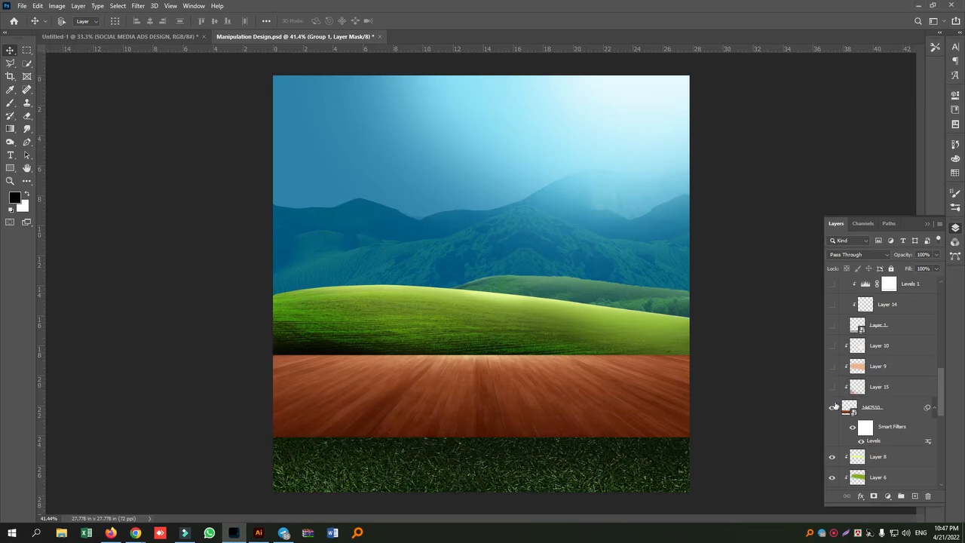
pyautogui.click(833, 408)
# - Hide the hill layer and its clipped Layers 8, 6 and 12
pyautogui.scroll(-2, 835, 404)
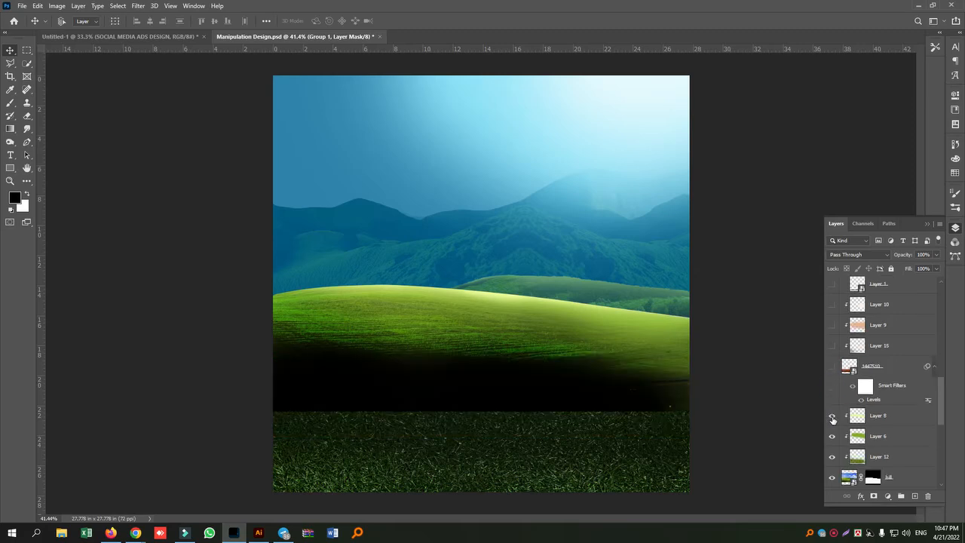
pyautogui.click(832, 416)
pyautogui.scroll(-2, 833, 416)
pyautogui.click(834, 399)
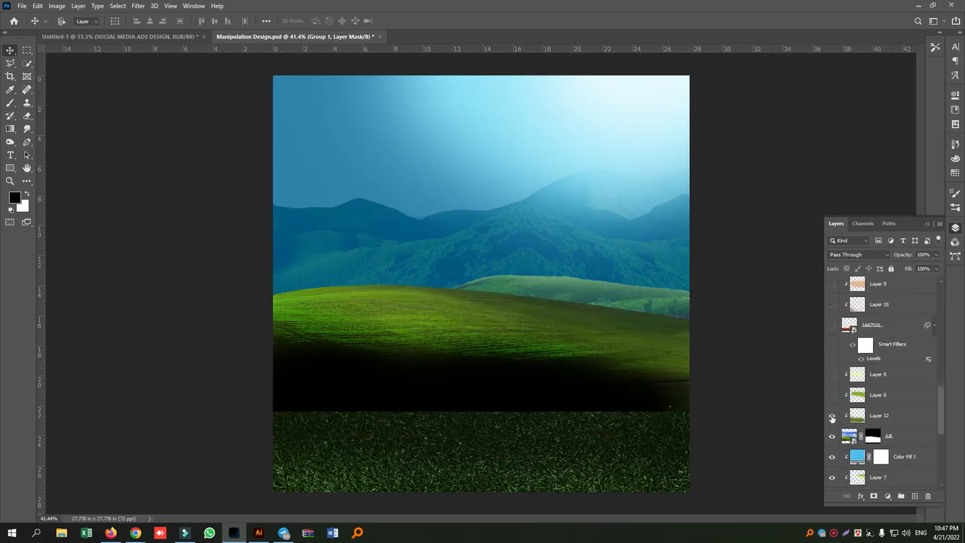
pyautogui.click(832, 415)
pyautogui.scroll(-2, 832, 416)
pyautogui.click(832, 396)
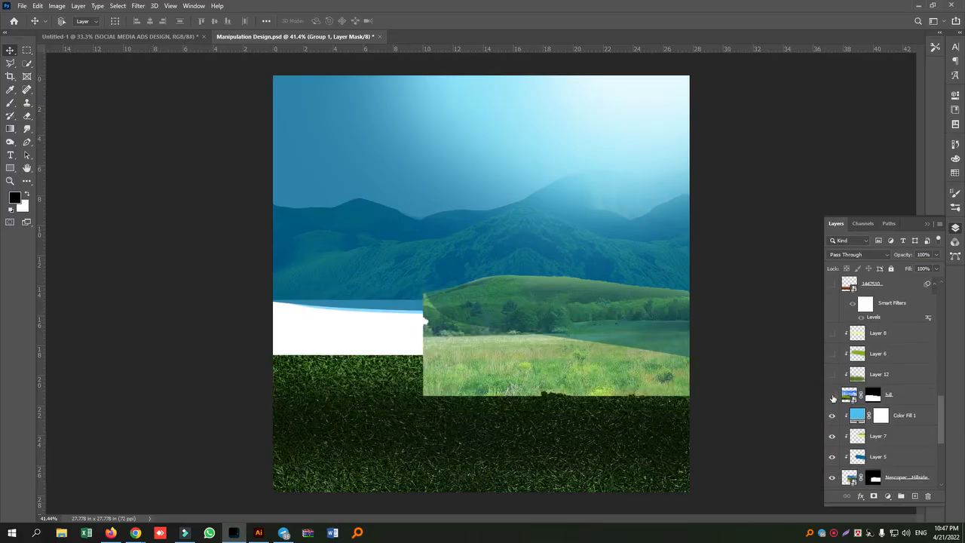
# - Hide Color Fill 1, Layer 7, Layer 5 and the hillside photo layer they are clipped to
pyautogui.scroll(-2, 832, 393)
pyautogui.click(833, 375)
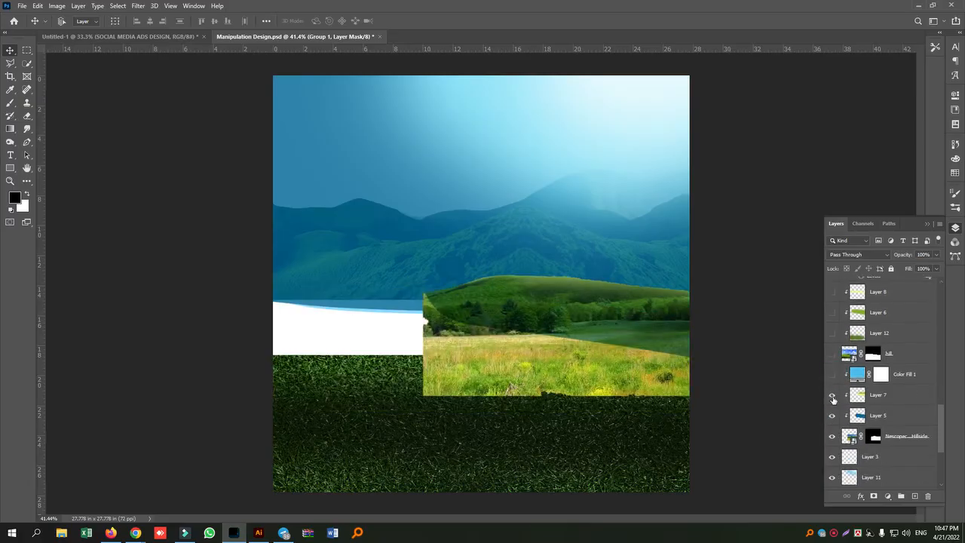
pyautogui.click(833, 397)
pyautogui.click(832, 415)
pyautogui.scroll(-2, 884, 385)
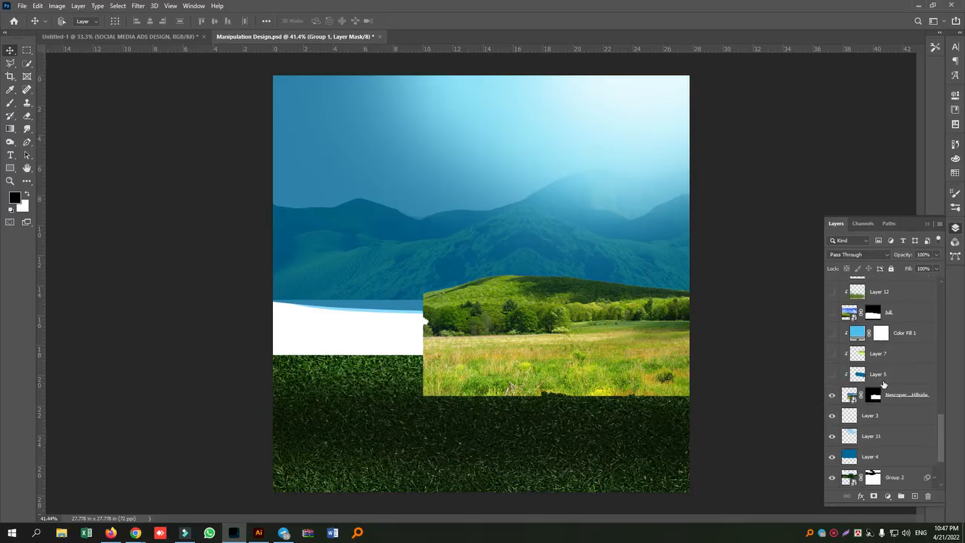
pyautogui.click(833, 397)
# - Hide Layer 3, Layer 11 and Layer 4
pyautogui.click(833, 415)
pyautogui.scroll(-2, 838, 404)
pyautogui.click(833, 395)
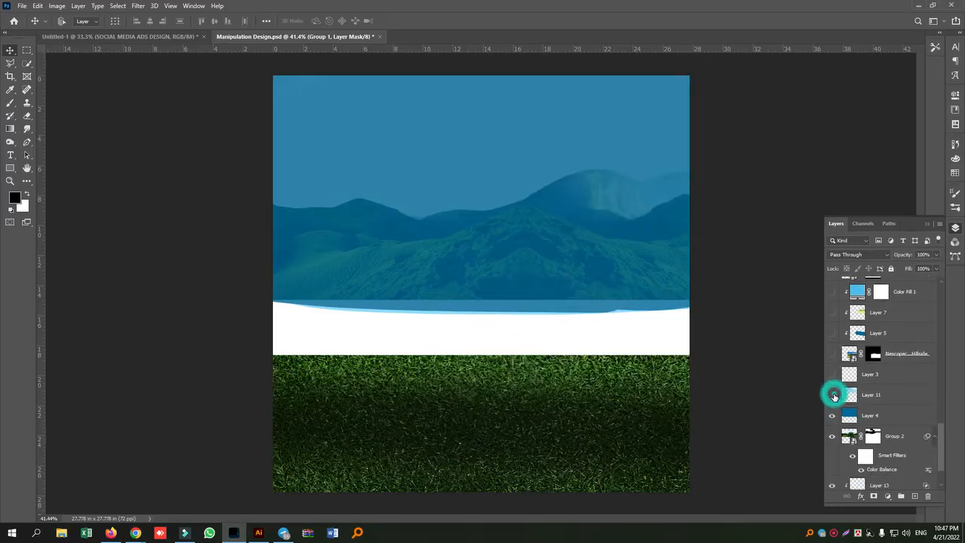
pyautogui.click(834, 395)
pyautogui.click(833, 395)
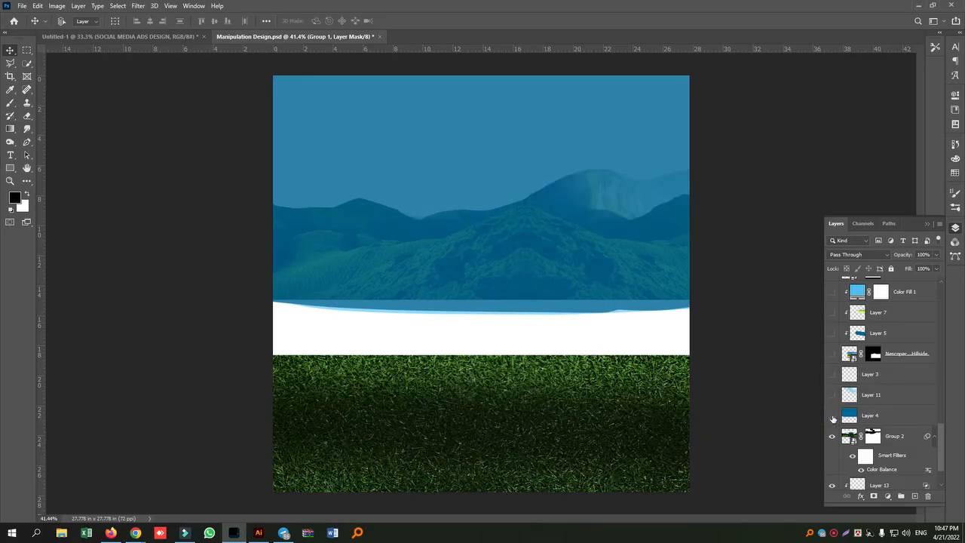
pyautogui.click(833, 416)
# - Hide Group 2, Layer 13 and the grass on Layer 2, leaving only the Background
pyautogui.scroll(-2, 876, 407)
pyautogui.click(833, 395)
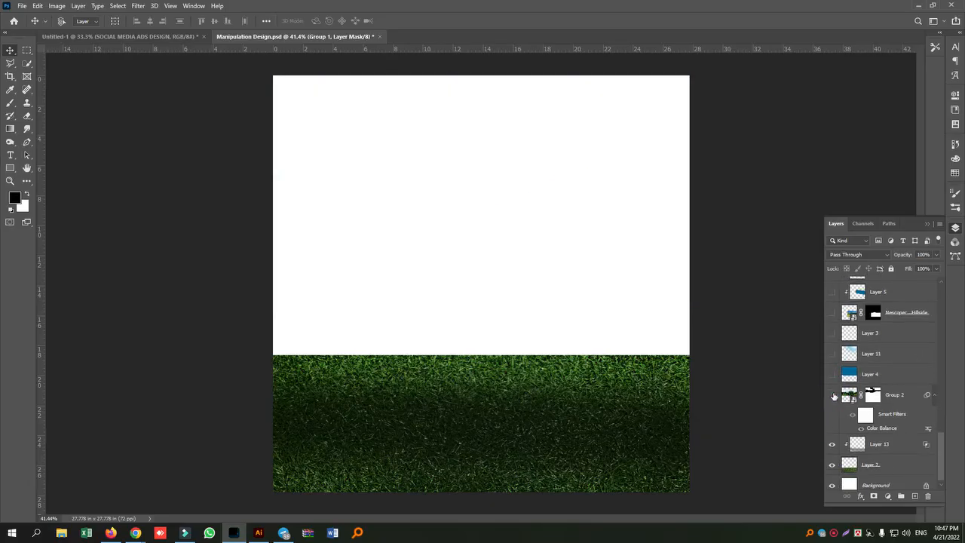
pyautogui.scroll(-1, 837, 415)
pyautogui.click(832, 438)
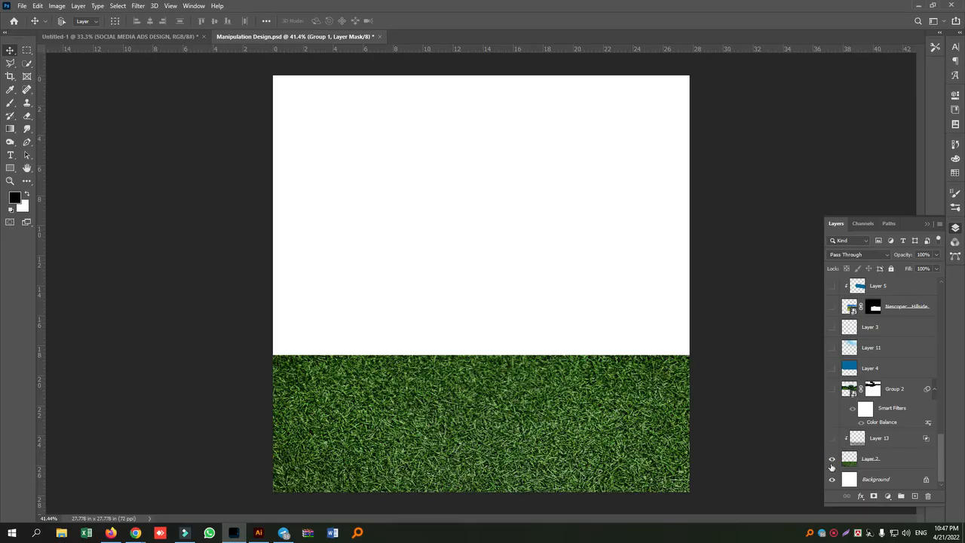
pyautogui.click(832, 460)
# - Show the scenery layers again, from the grass on Layer 2 up to the Levels 1 adjustment
pyautogui.moveTo(832, 461); pyautogui.dragTo(833, 285)
pyautogui.scroll(5, 827, 309)
pyautogui.moveTo(832, 368); pyautogui.dragTo(827, 288)
pyautogui.scroll(8, 830, 302)
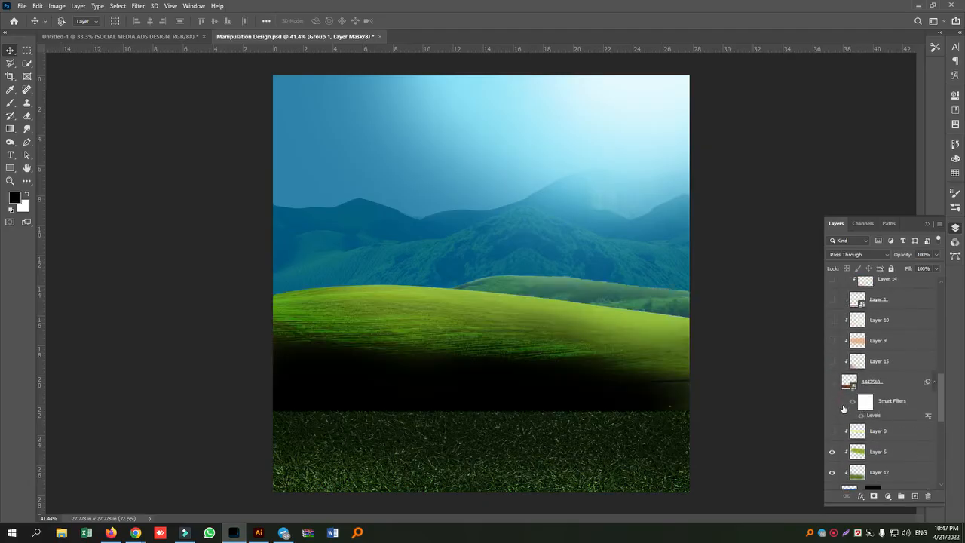
pyautogui.moveTo(833, 431); pyautogui.dragTo(836, 274)
pyautogui.scroll(8, 864, 337)
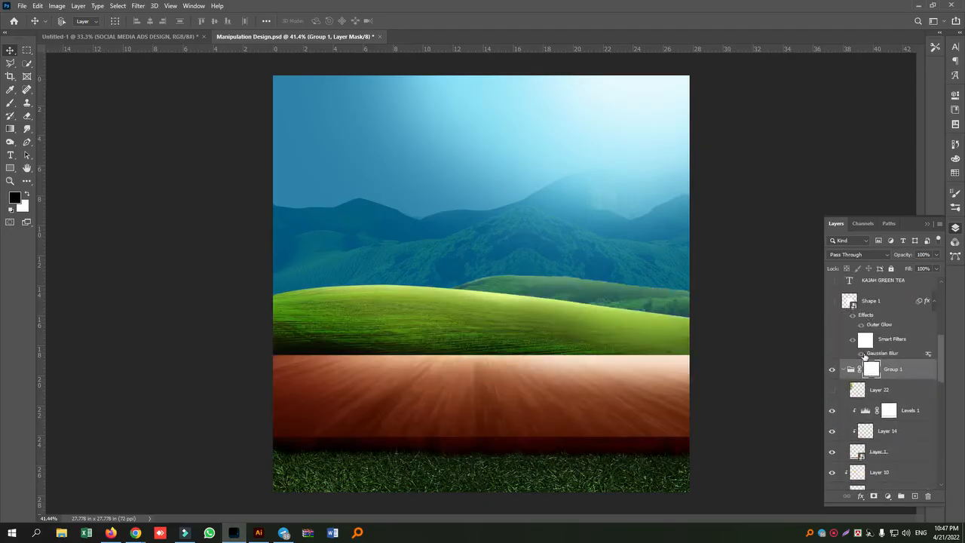
# - Show Layer 22, Shape 1, the KAJAH GREEN TEA text and the Product group layers below Layer 19
pyautogui.click(832, 430)
pyautogui.moveTo(833, 342); pyautogui.dragTo(832, 282)
pyautogui.scroll(5, 817, 343)
pyautogui.scroll(2, 862, 286)
pyautogui.scroll(3, 899, 376)
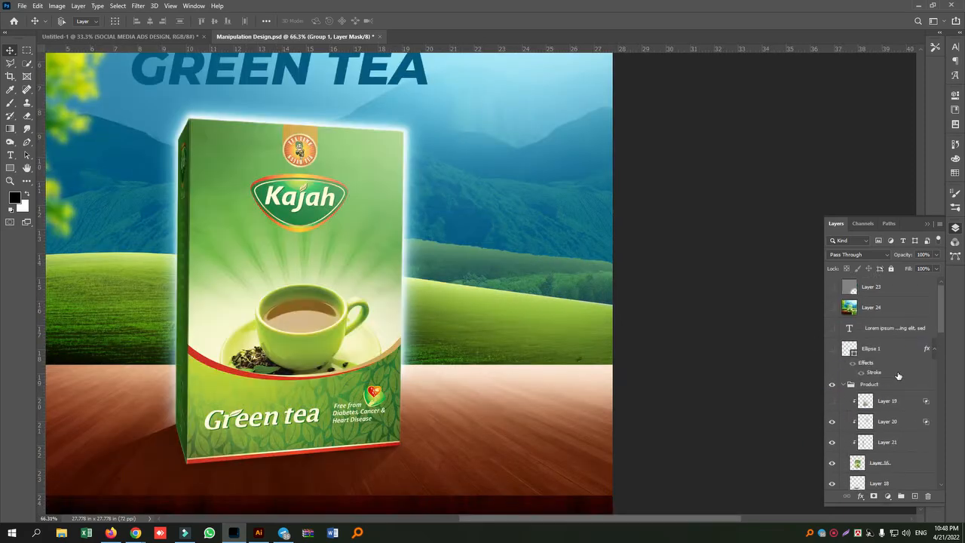
# - Show Layer 19, Ellipse 1, the Lorem ipsum text, Layer 24 and Layer 23
pyautogui.click(832, 400)
pyautogui.moveTo(832, 349); pyautogui.dragTo(832, 286)
pyautogui.scroll(-3, 631, 319)
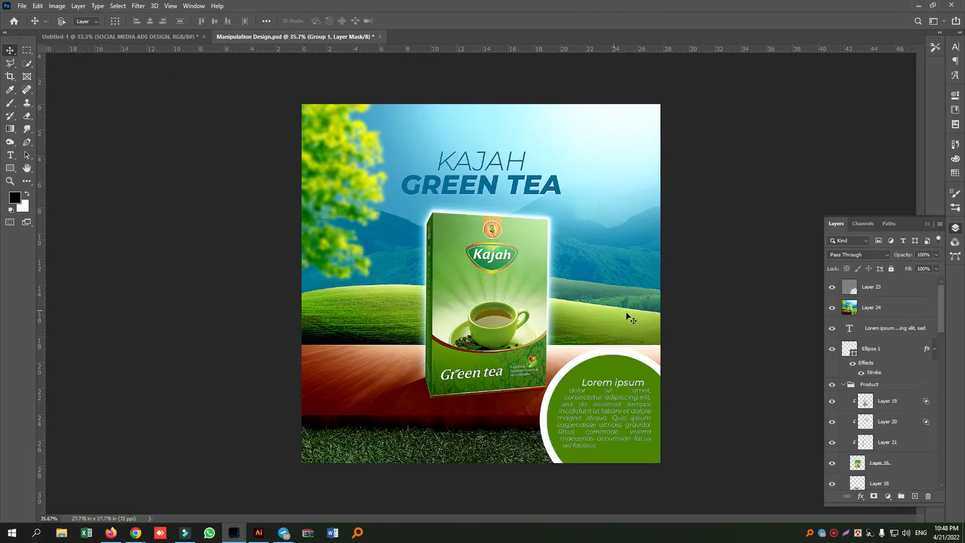
# - Switch to the Untitled-1 social media ads mockup and close it without saving
pyautogui.scroll(2, 639, 317)
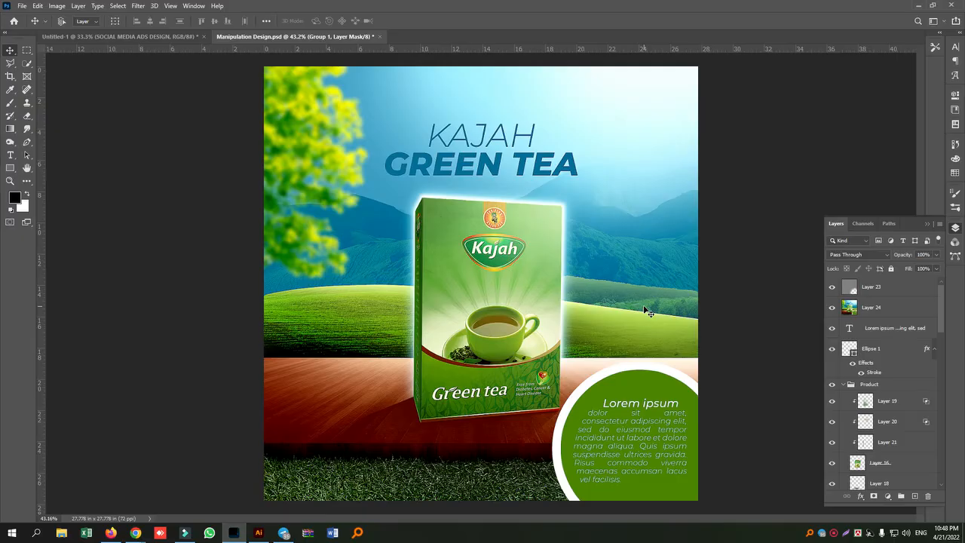
pyautogui.click(162, 35)
pyautogui.click(203, 36)
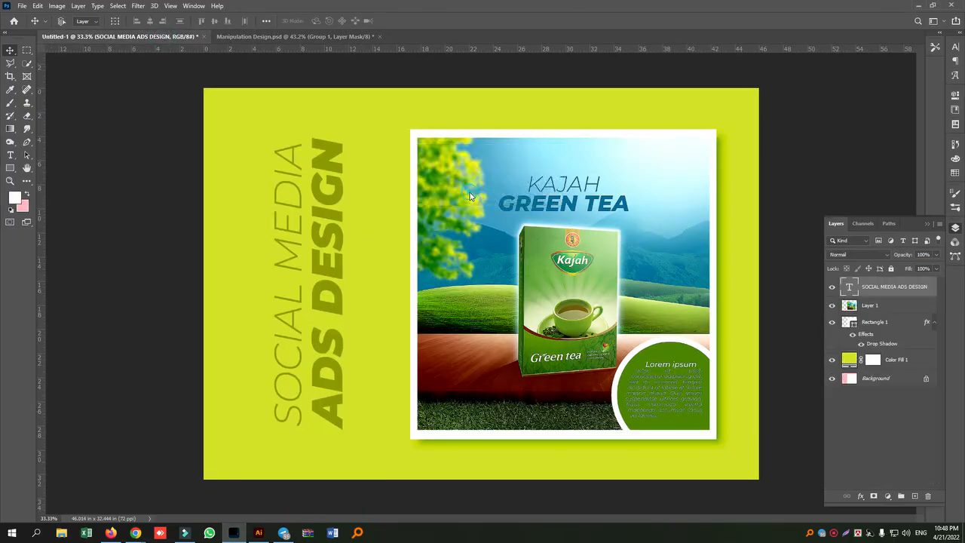
pyautogui.click(471, 193)
# - Check the recent files and open the Disha Eid Banner file from the desktop
pyautogui.click(22, 6)
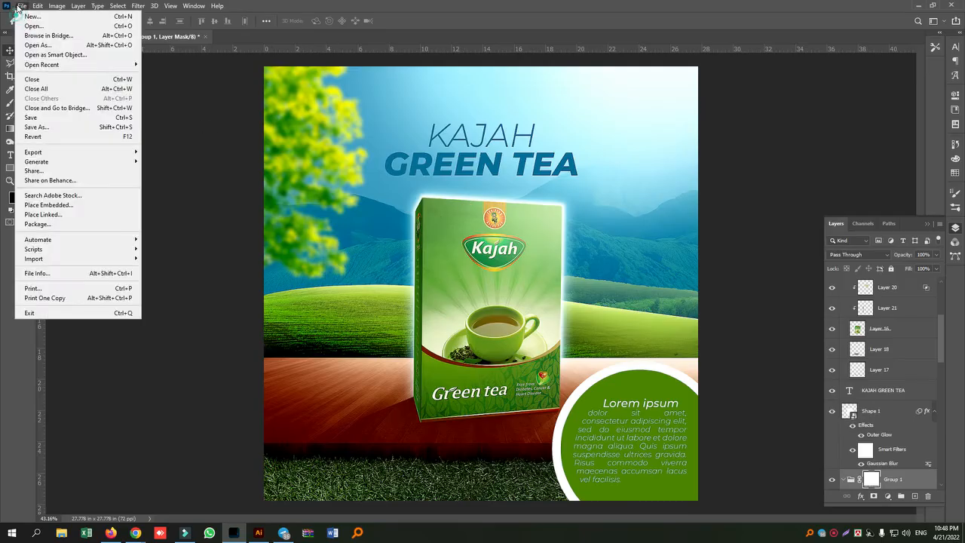
pyautogui.moveTo(73, 65)
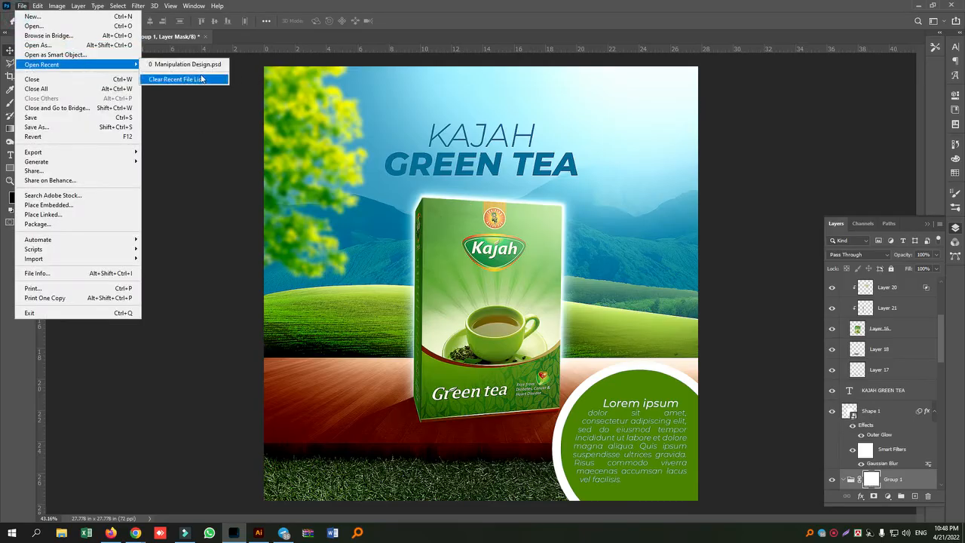
pyautogui.click(917, 6)
pyautogui.click(918, 7)
pyautogui.click(918, 9)
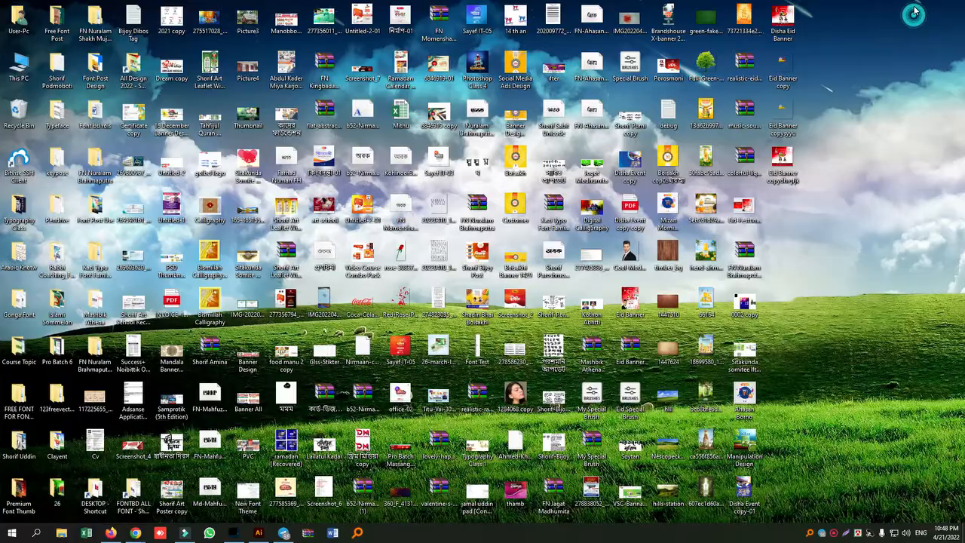
pyautogui.rightClick(871, 138)
pyautogui.click(884, 167)
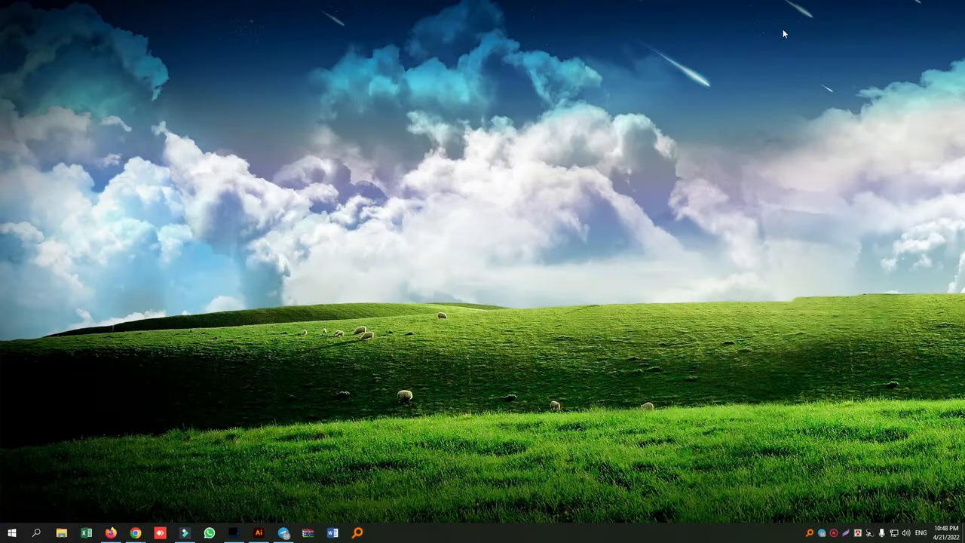
pyautogui.doubleClick(783, 21)
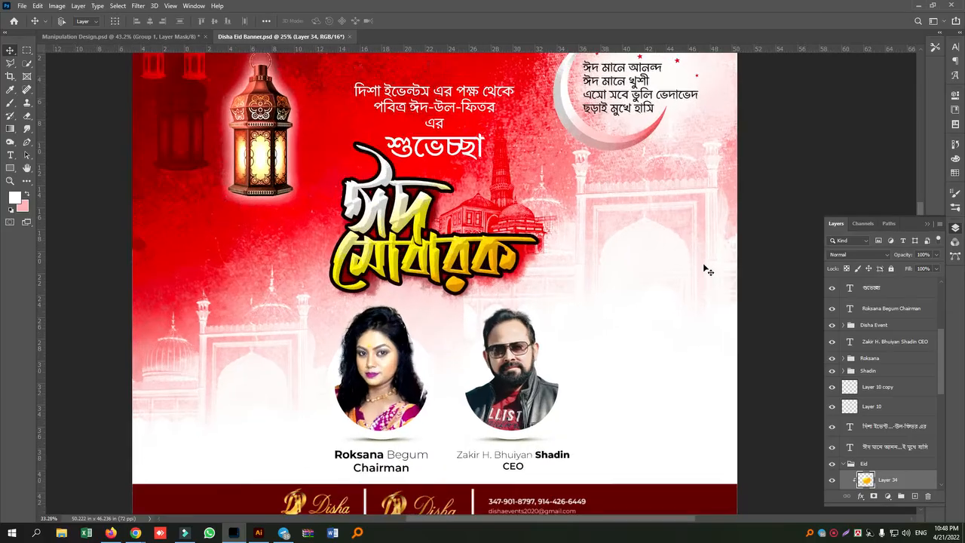
# - Examine the Eid banner's full layout, lettering and portraits up close, and close its document
pyautogui.scroll(-1, 684, 312)
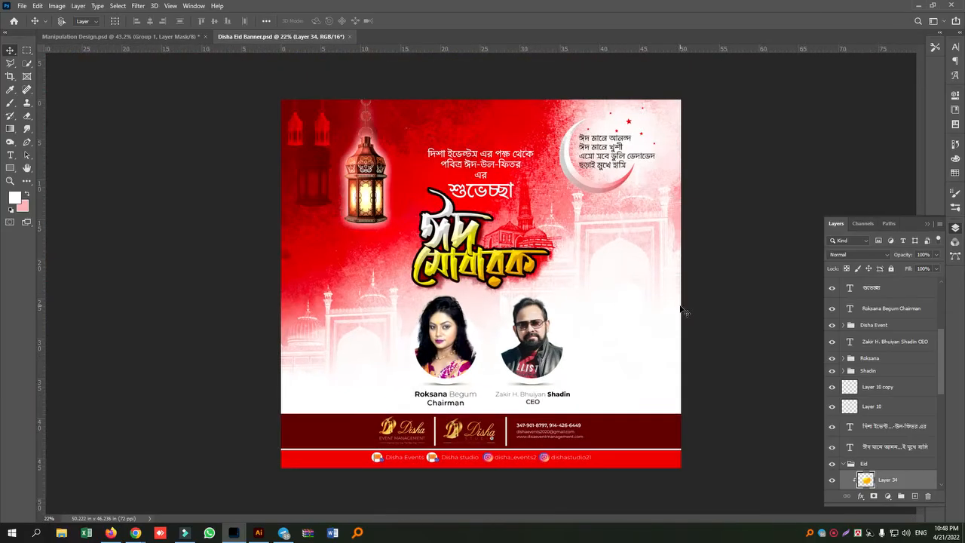
pyautogui.scroll(1, 685, 311)
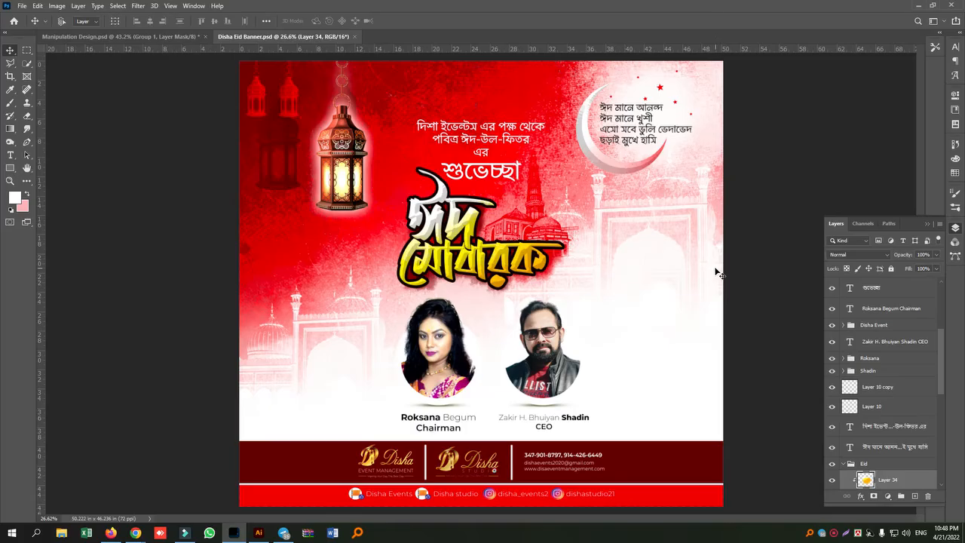
pyautogui.scroll(3, 706, 276)
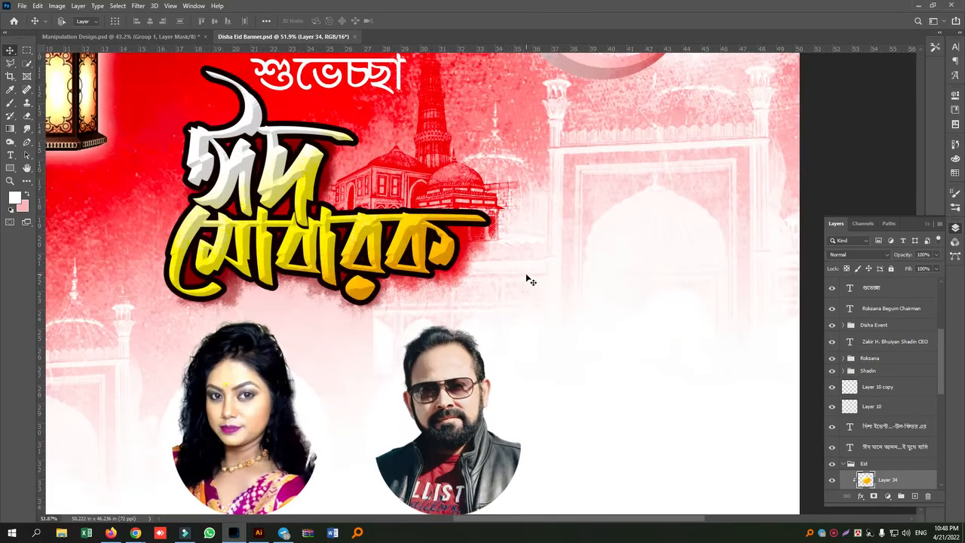
pyautogui.scroll(-1, 530, 280)
pyautogui.scroll(-3, 531, 281)
pyautogui.scroll(2, 531, 281)
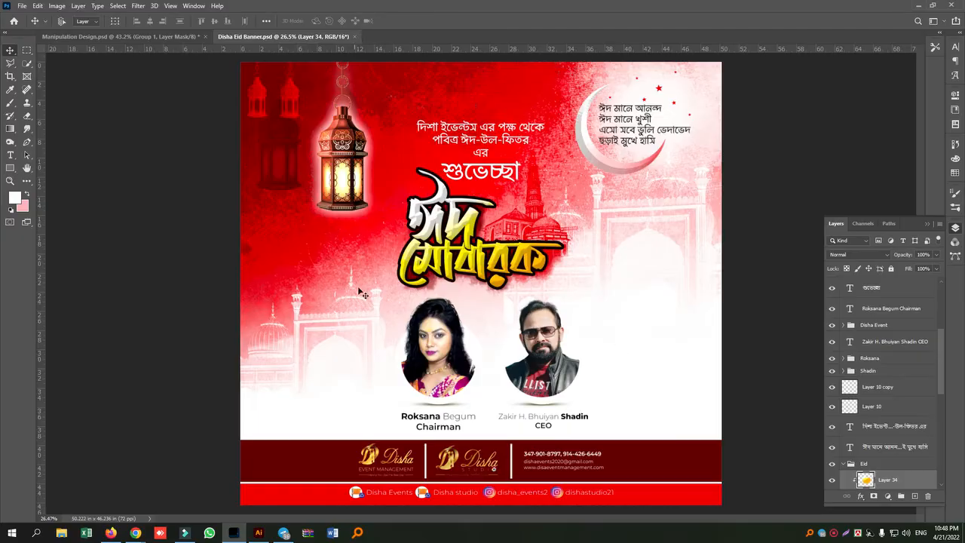
pyautogui.click(357, 36)
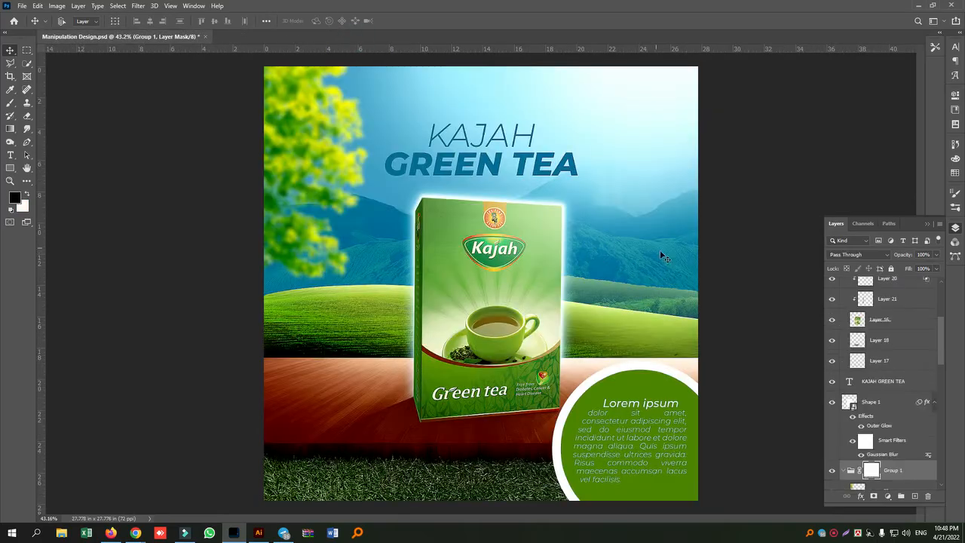
# - Take a last look at the green tea poster and close Manipulation Design.psd without saving
pyautogui.scroll(2, 678, 256)
pyautogui.scroll(-2, 634, 147)
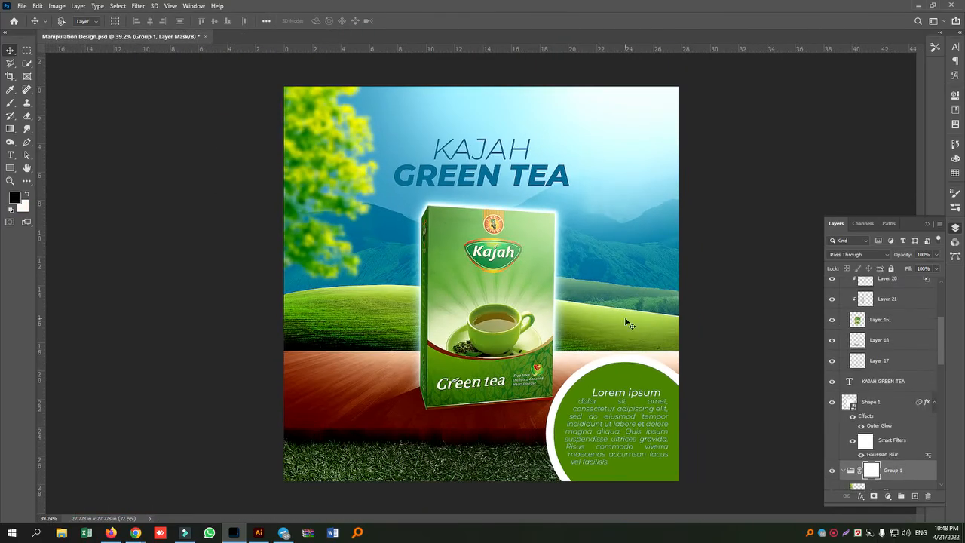
pyautogui.click(22, 5)
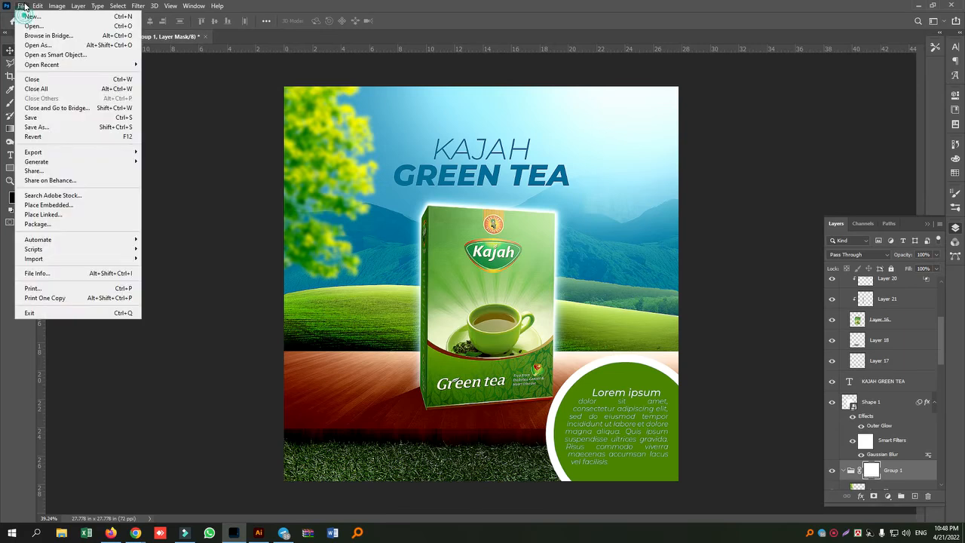
pyautogui.click(215, 113)
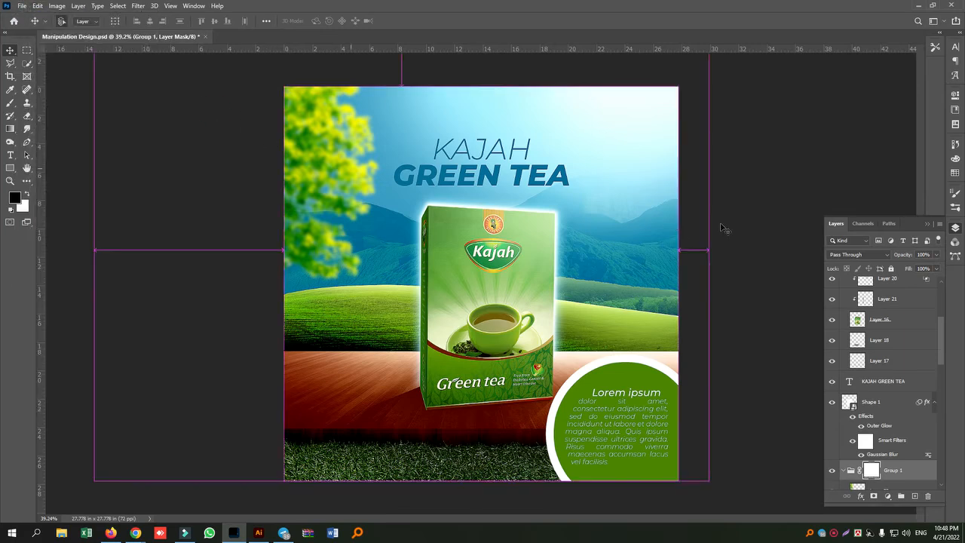
pyautogui.hotkey('ctrl', 'w')
pyautogui.click(473, 196)
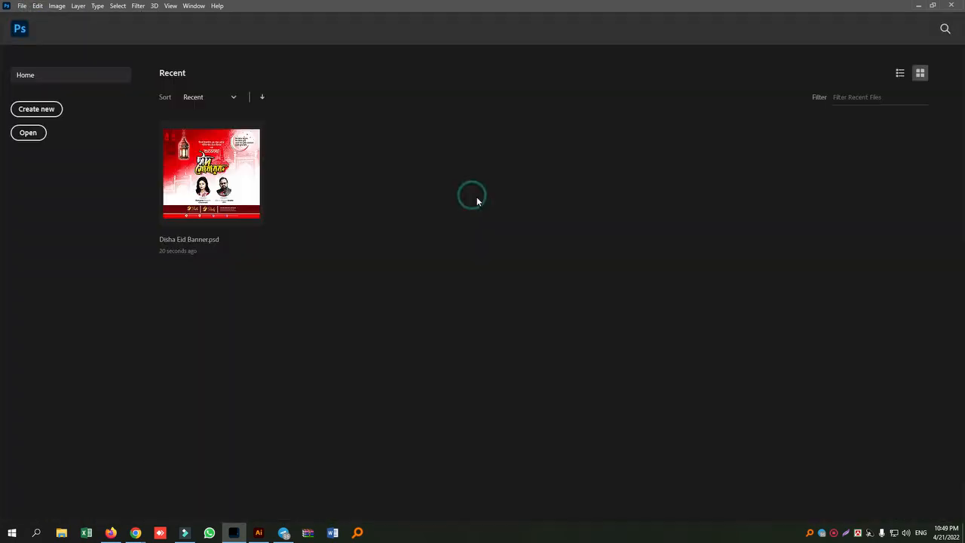
# - Start a new document and set its width and height to 2000 pixels each
pyautogui.click(23, 6)
pyautogui.click(34, 17)
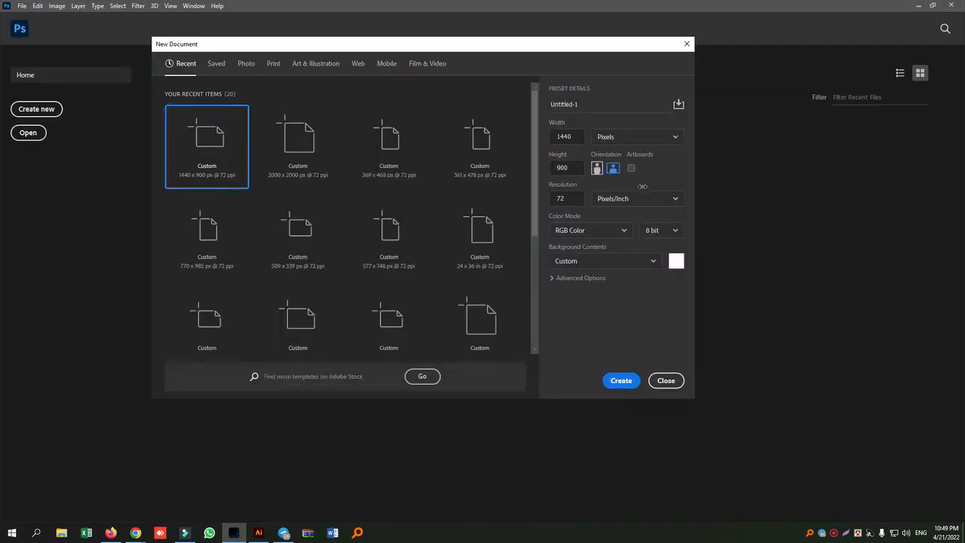
pyautogui.doubleClick(579, 137)
pyautogui.click(580, 137)
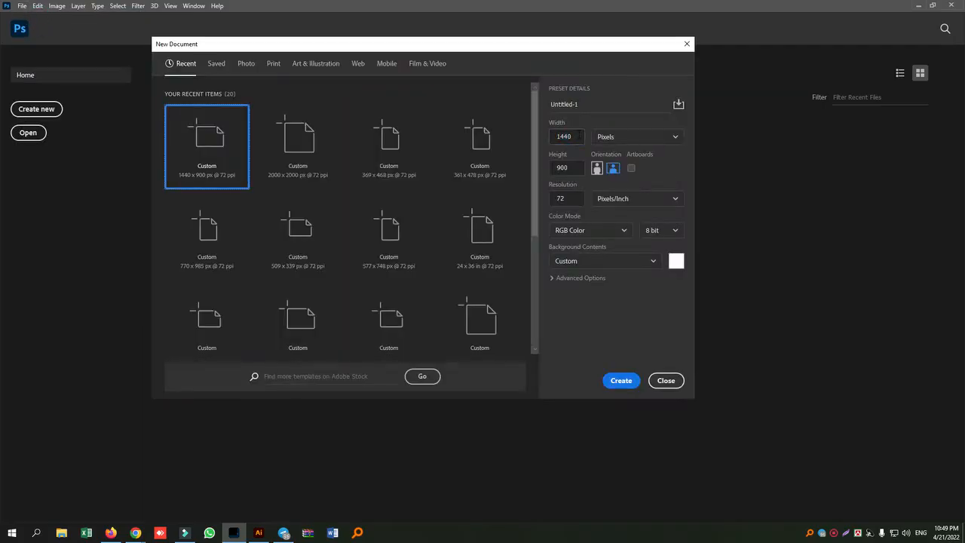
pyautogui.doubleClick(579, 137)
pyautogui.write('2000')
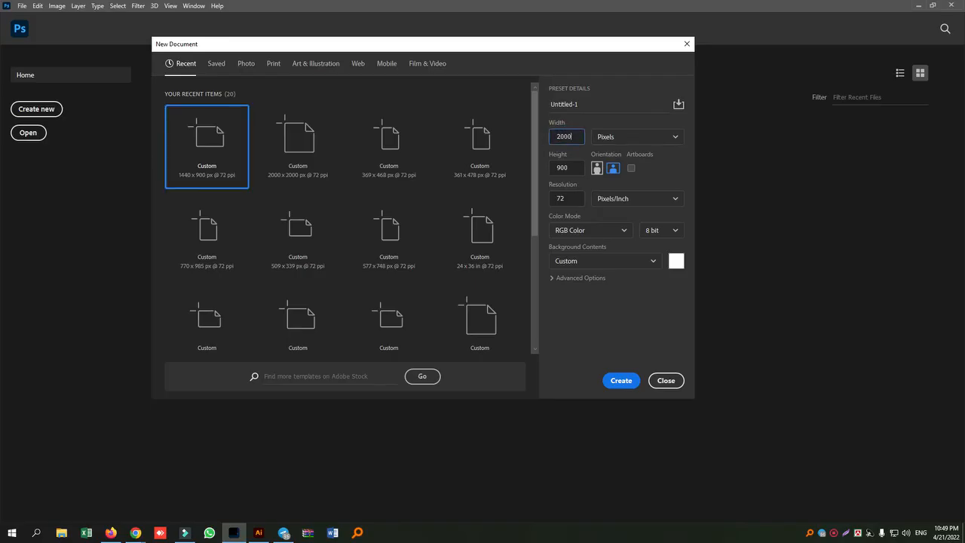
pyautogui.click(563, 166)
pyautogui.click(563, 167)
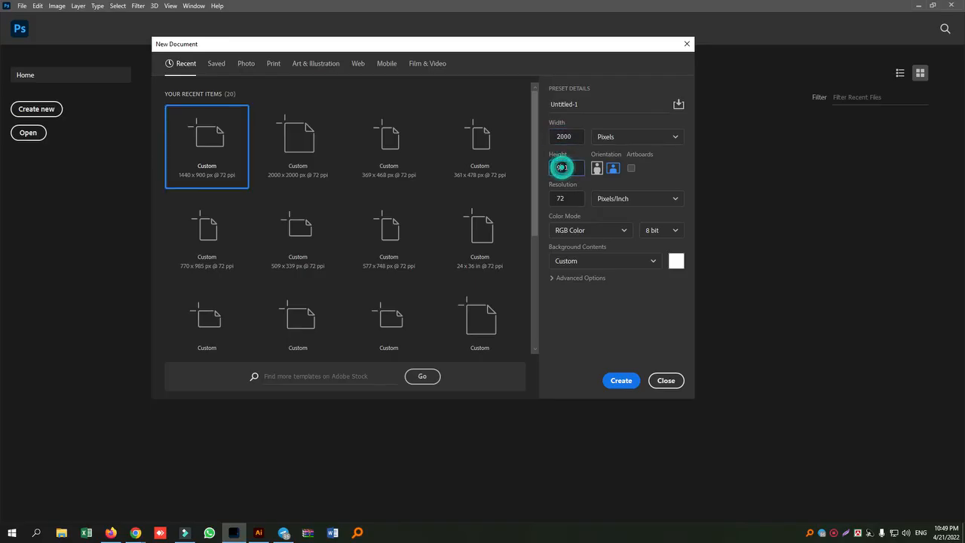
pyautogui.click(562, 166)
pyautogui.write('2000')
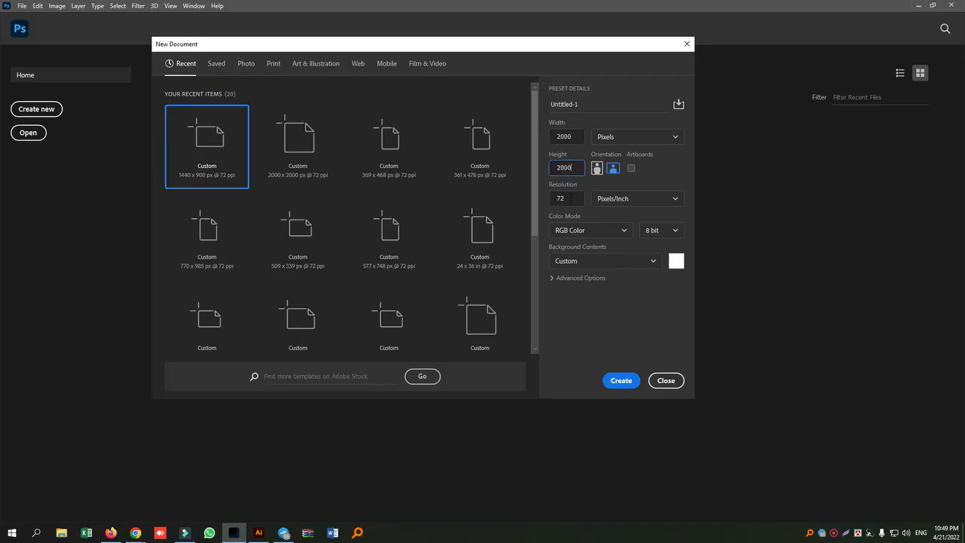
# - Set the resolution to 150 pixels/inch and the colour depth to 16 bit, and create the document
pyautogui.press('Tab')
pyautogui.write('150')
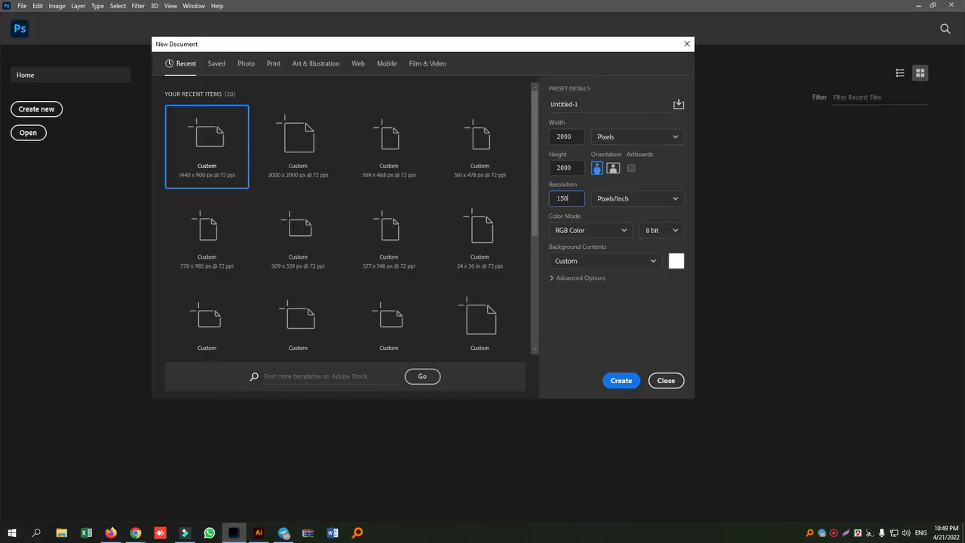
pyautogui.click(675, 230)
pyautogui.click(663, 268)
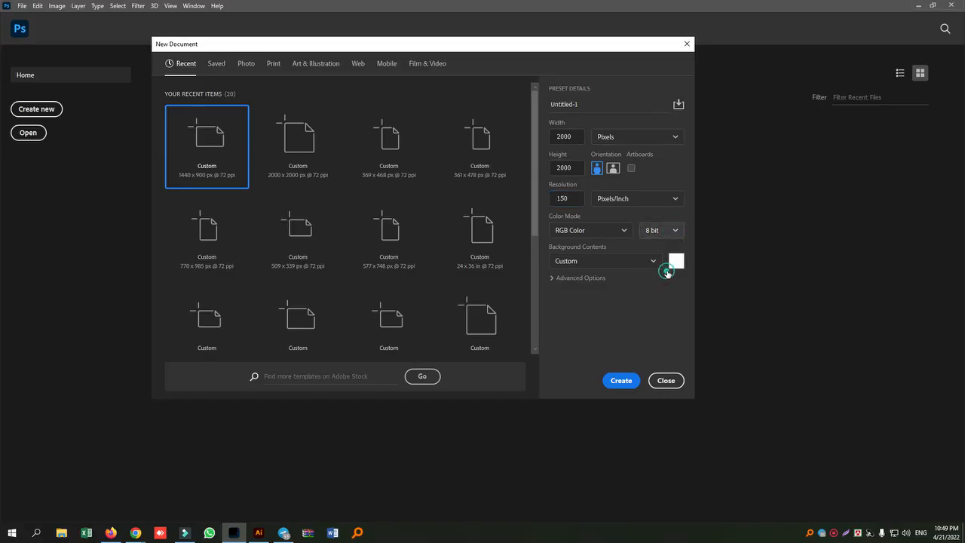
pyautogui.click(621, 382)
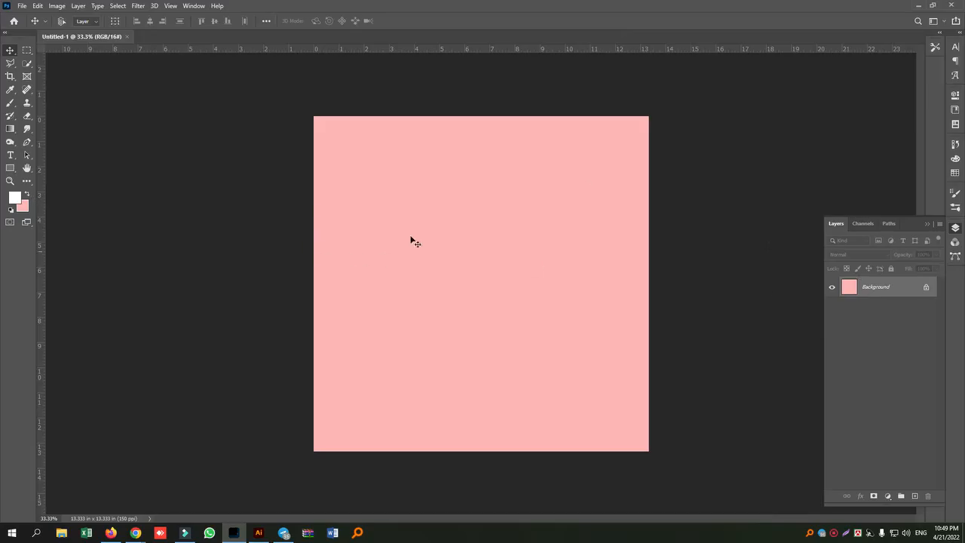
# - Unlock the pink Background layer and fill it with the white foreground colour
pyautogui.click(927, 289)
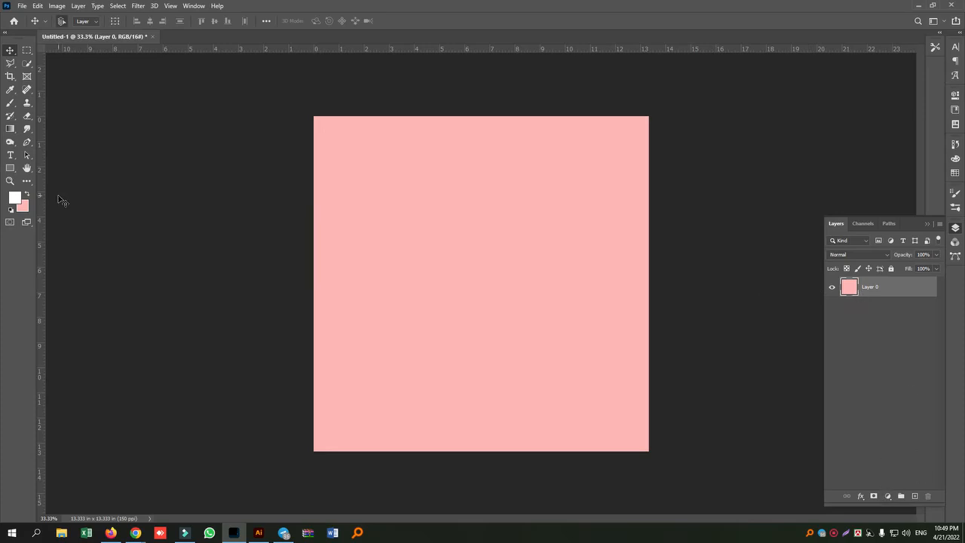
pyautogui.hotkey('alt', 'BackSpace')
pyautogui.click(123, 95)
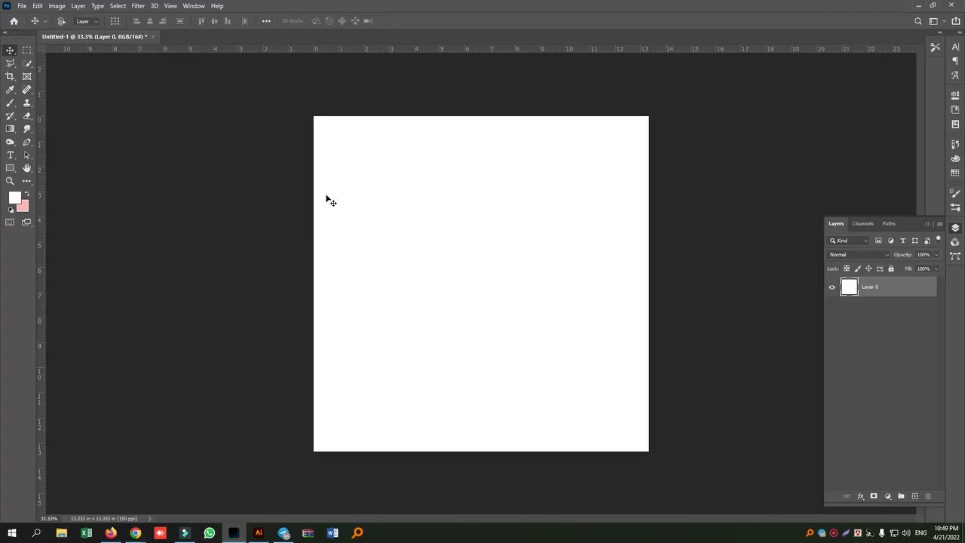
# - Place the green-fake-grass-background image from the Desktop folder into the document as an embedded file
pyautogui.click(21, 6)
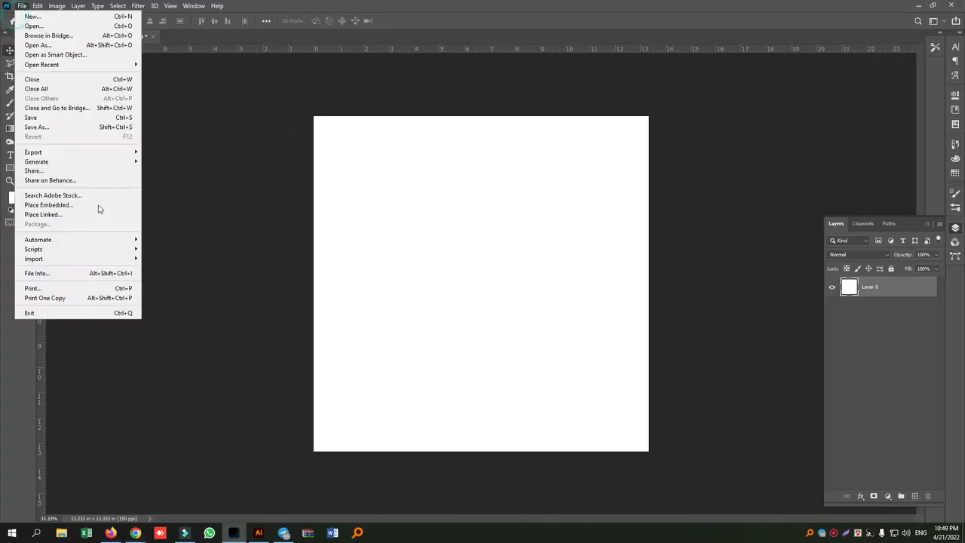
pyautogui.click(75, 209)
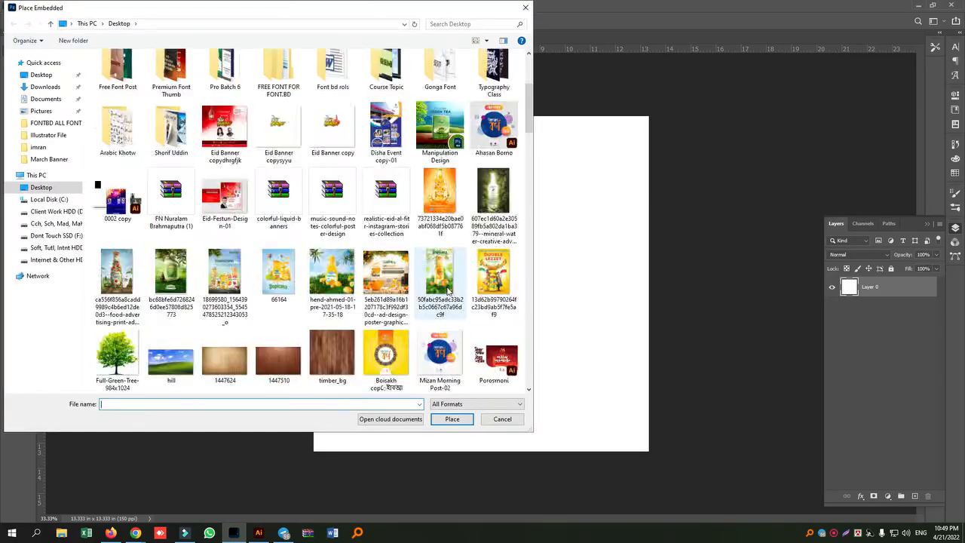
pyautogui.scroll(-3, 448, 291)
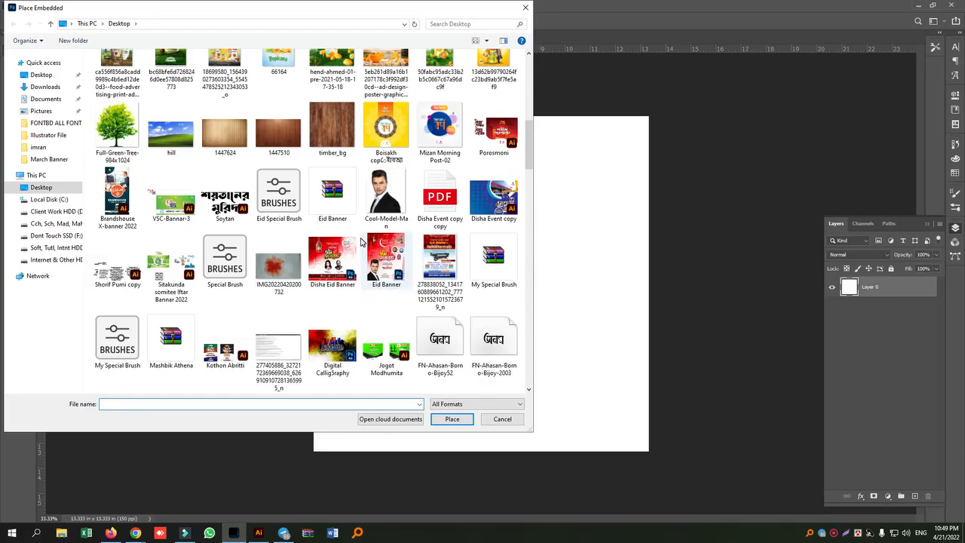
pyautogui.scroll(3, 362, 241)
pyautogui.scroll(3, 419, 260)
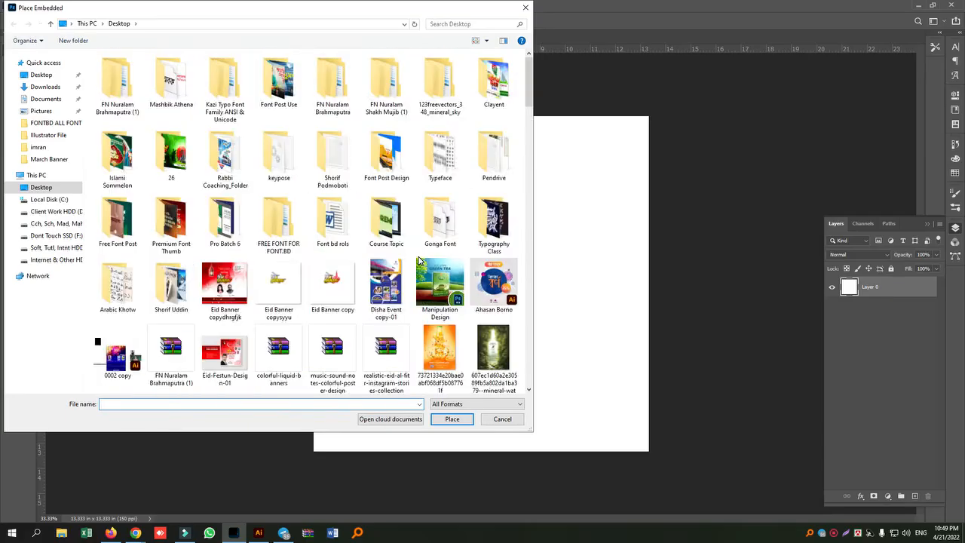
pyautogui.scroll(-5, 419, 260)
pyautogui.scroll(-3, 419, 260)
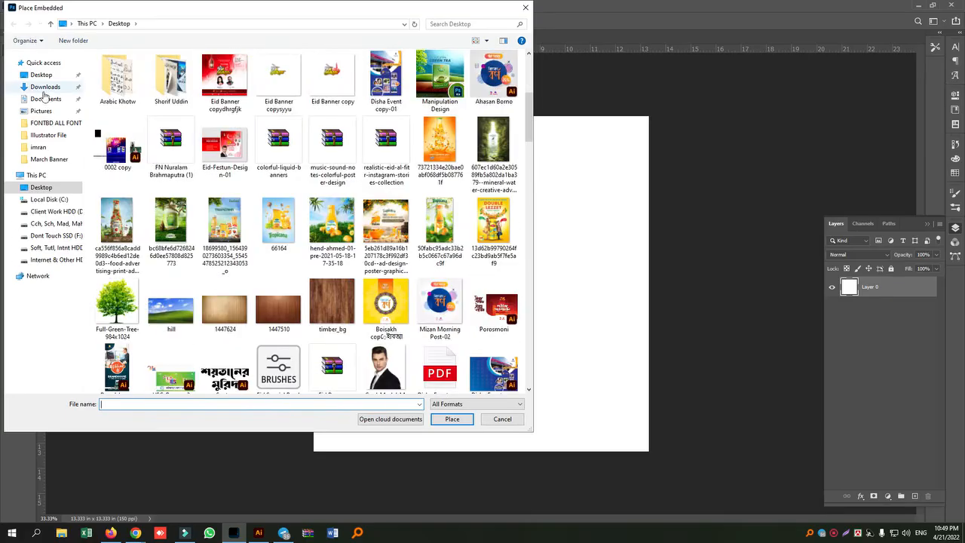
pyautogui.click(46, 87)
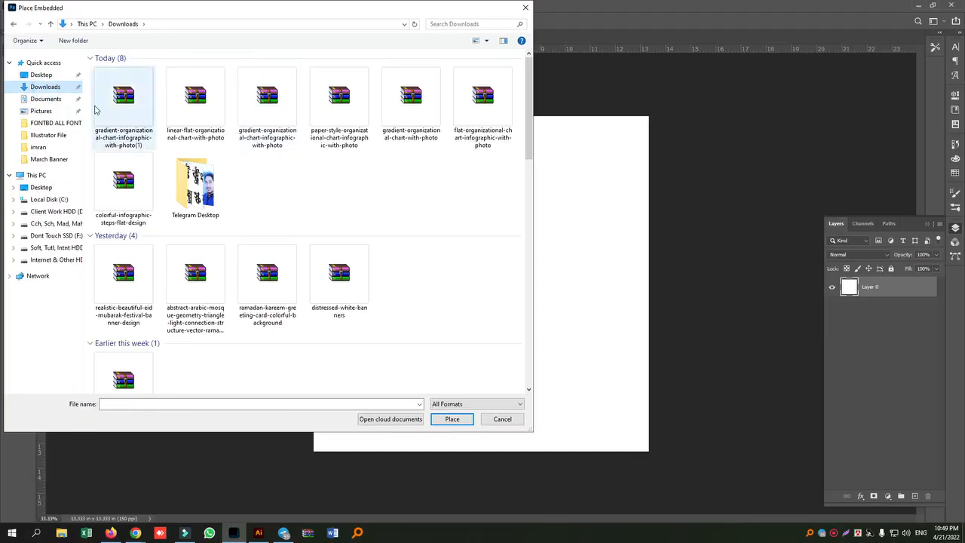
pyautogui.click(41, 75)
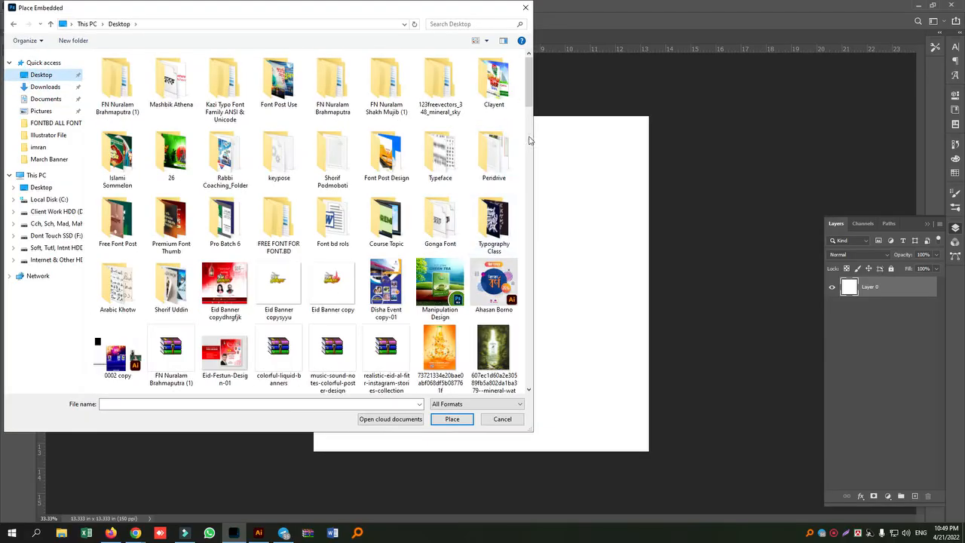
pyautogui.moveTo(530, 83); pyautogui.dragTo(537, 323)
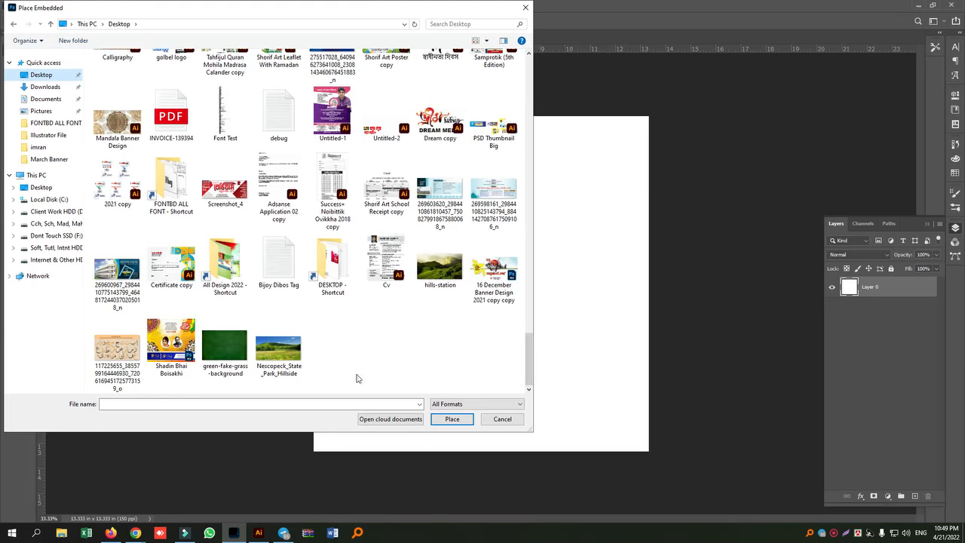
pyautogui.click(225, 348)
pyautogui.click(451, 419)
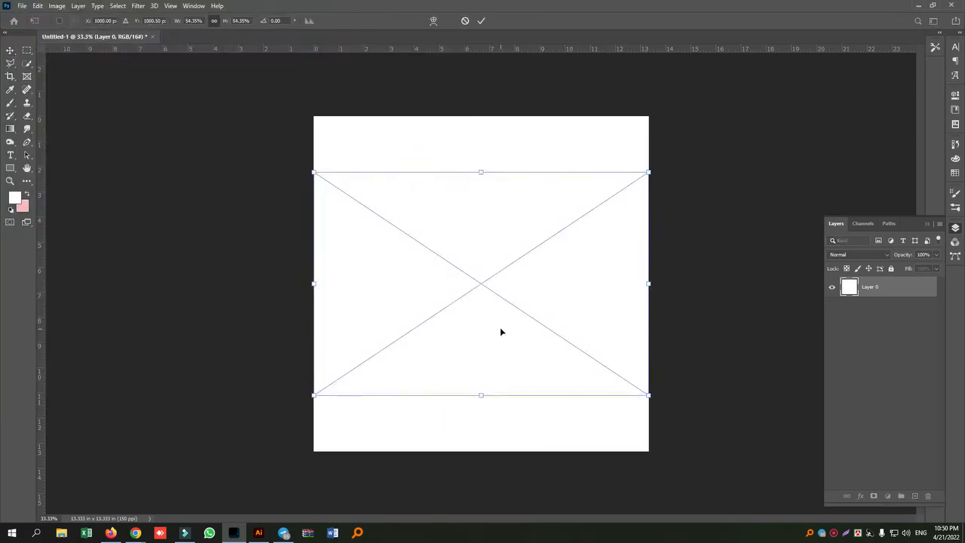
# - Enlarge the grass image to about 69.5% and position it as a strip along the lower edge of the canvas
pyautogui.moveTo(527, 328); pyautogui.dragTo(528, 392)
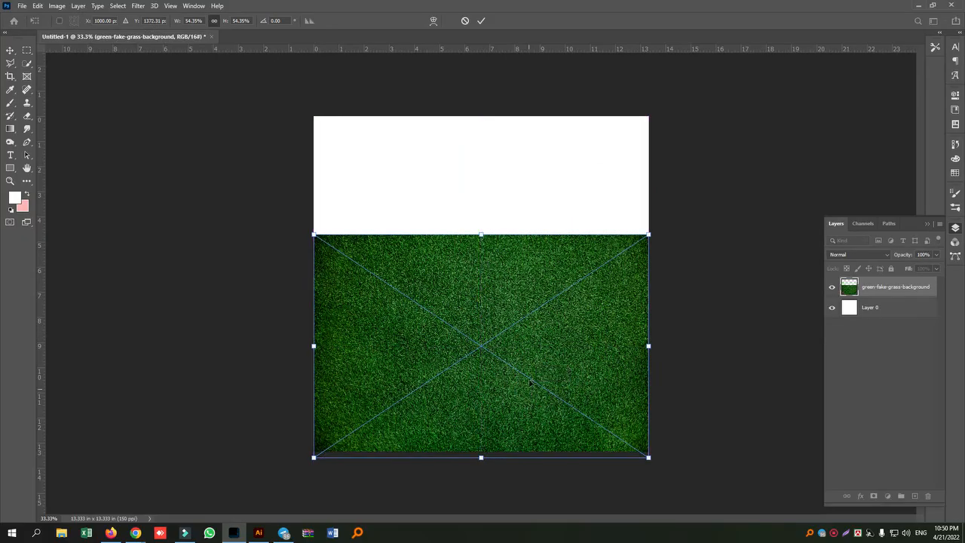
pyautogui.click(482, 21)
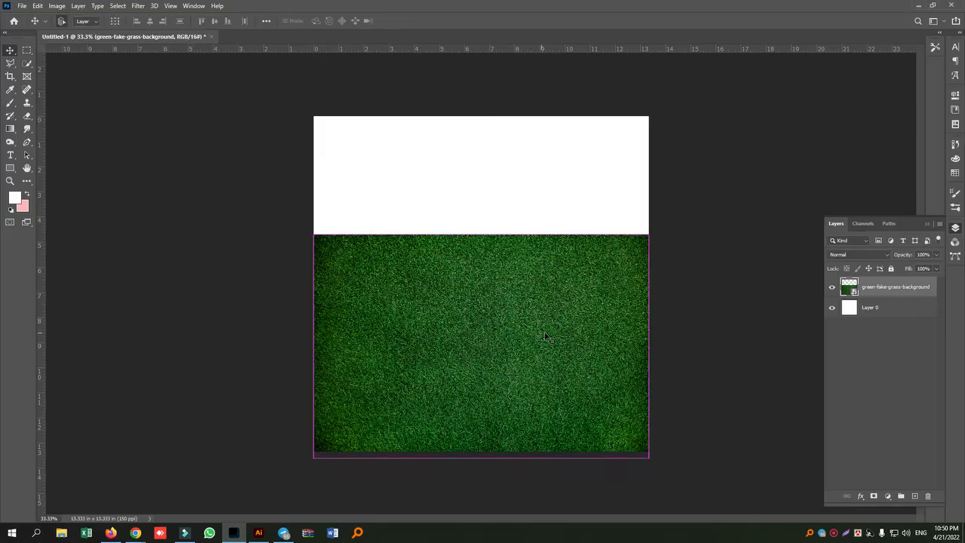
pyautogui.hotkey('ctrl', 't')
pyautogui.moveTo(482, 234); pyautogui.dragTo(486, 172)
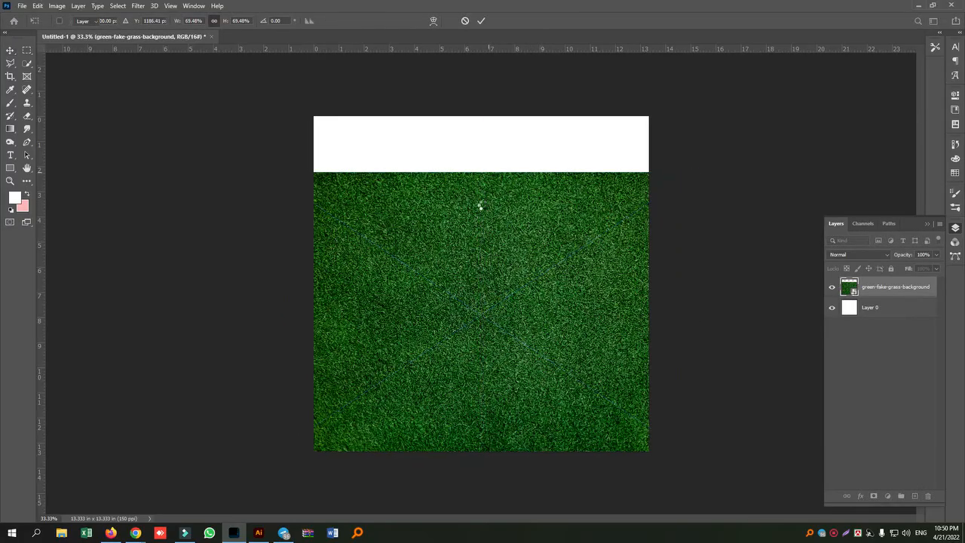
pyautogui.press('Return')
pyautogui.moveTo(488, 206); pyautogui.dragTo(495, 457)
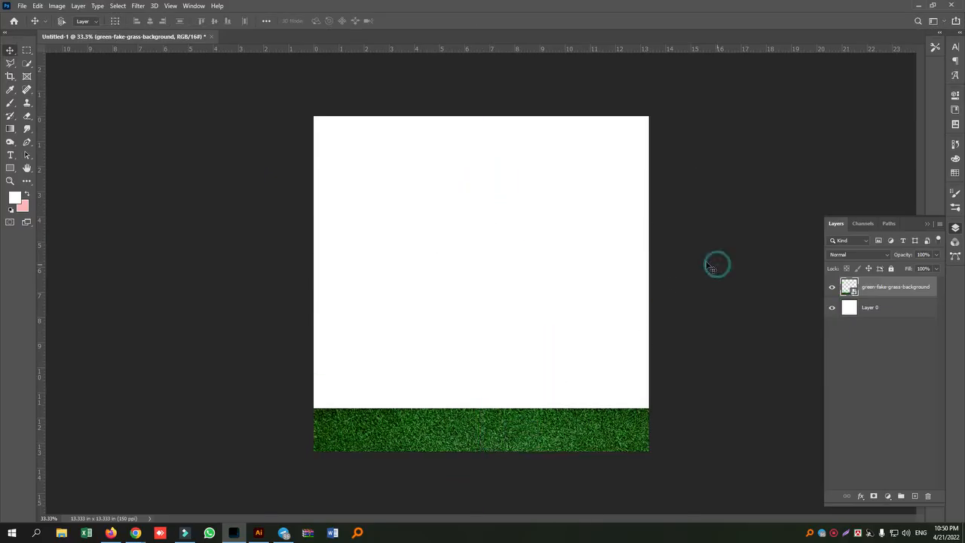
# - Open the timber_bg image from the Desktop folder as a separate document
pyautogui.click(23, 6)
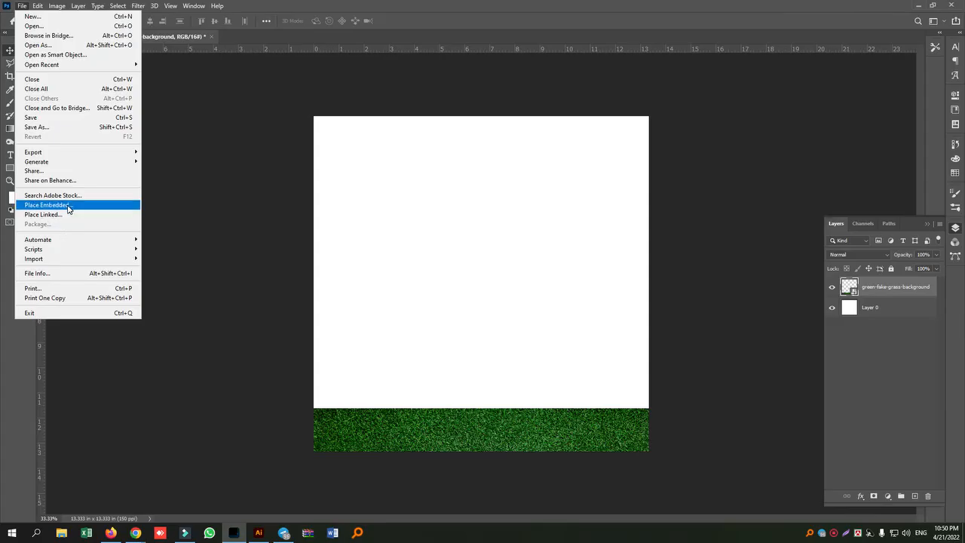
pyautogui.click(34, 26)
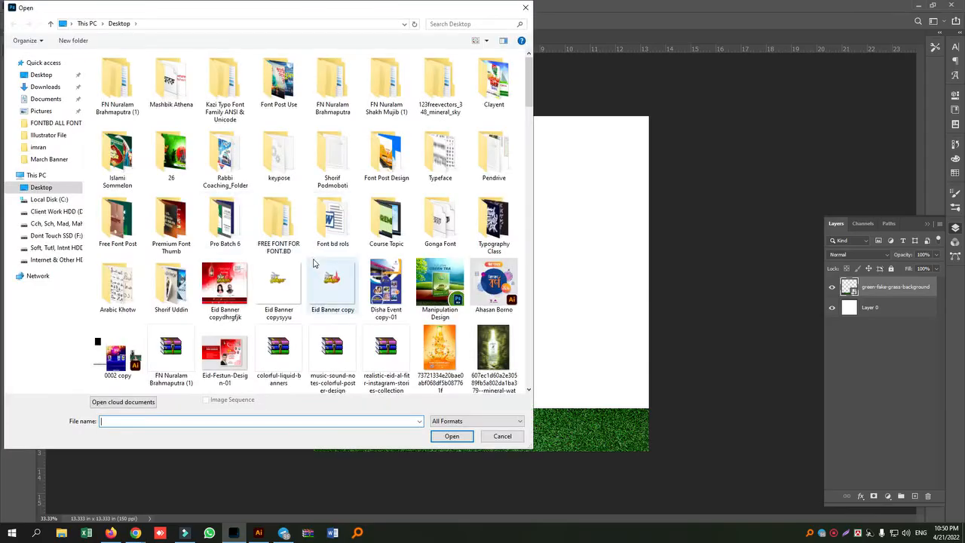
pyautogui.scroll(-5, 415, 319)
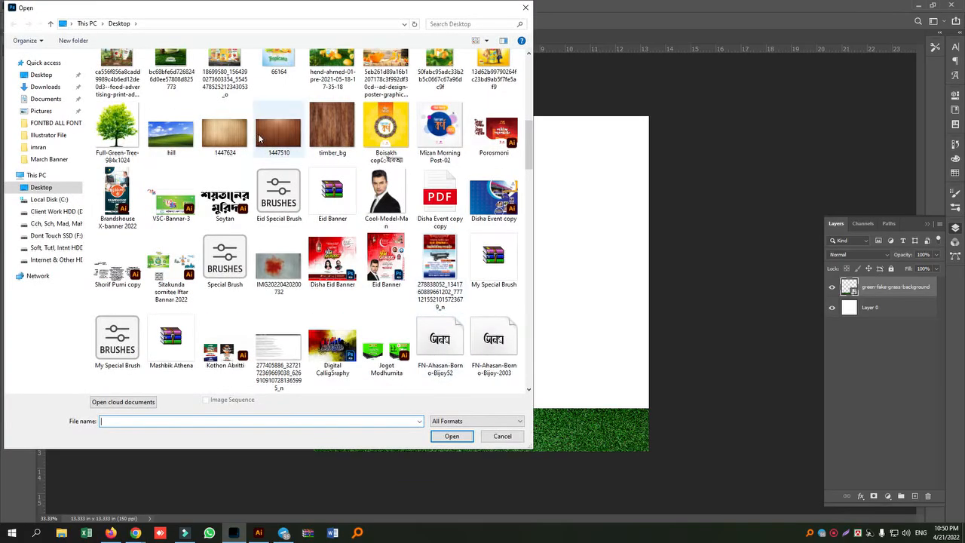
pyautogui.click(329, 130)
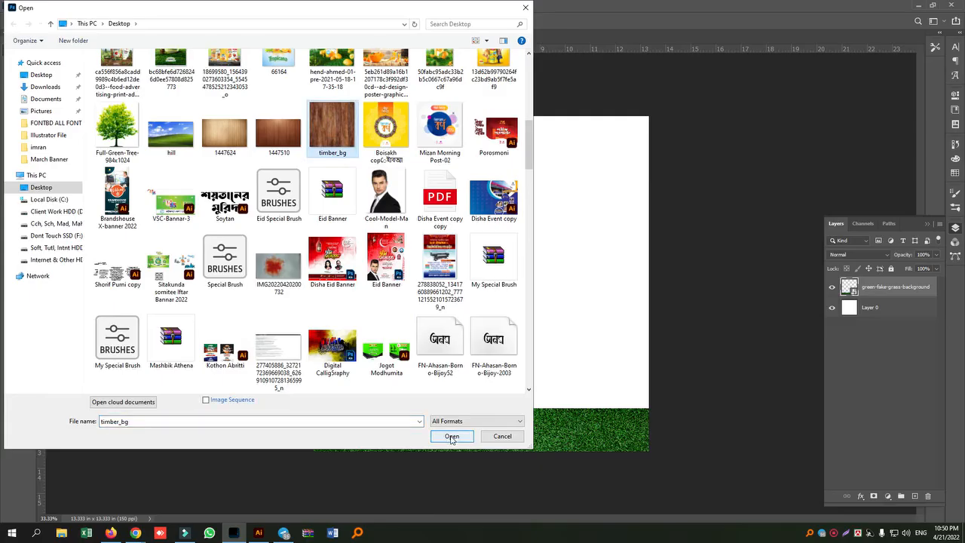
pyautogui.click(452, 436)
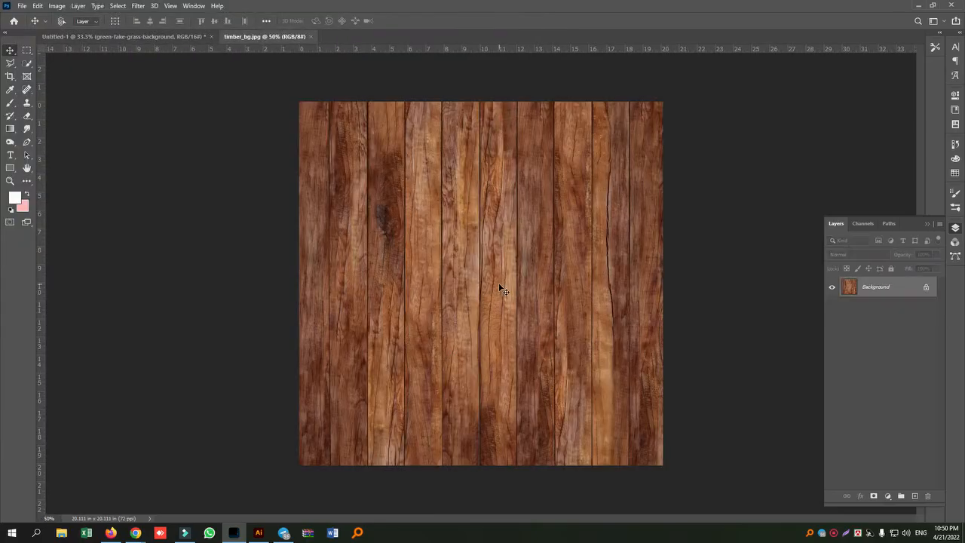
# - Copy the timber texture into the Untitled-1 poster document and position it directly above the grass strip
pyautogui.moveTo(150, 38); pyautogui.dragTo(463, 291)
pyautogui.click(472, 202)
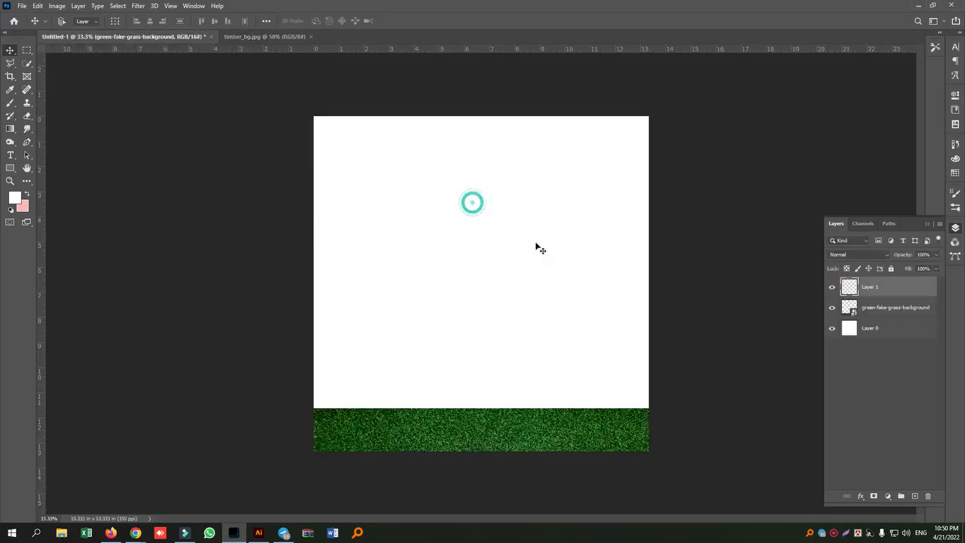
pyautogui.moveTo(504, 264)
pyautogui.mouseDown()
pyautogui.moveTo(517, 232)
pyautogui.moveTo(501, 270)
pyautogui.mouseUp()
# - Duplicate the timber layer alongside the original to extend the planks, and merge both timber layers into one
pyautogui.moveTo(445, 284); pyautogui.dragTo(686, 287)
pyautogui.keyDown('shift'); pyautogui.click(894, 313); pyautogui.keyUp('shift')
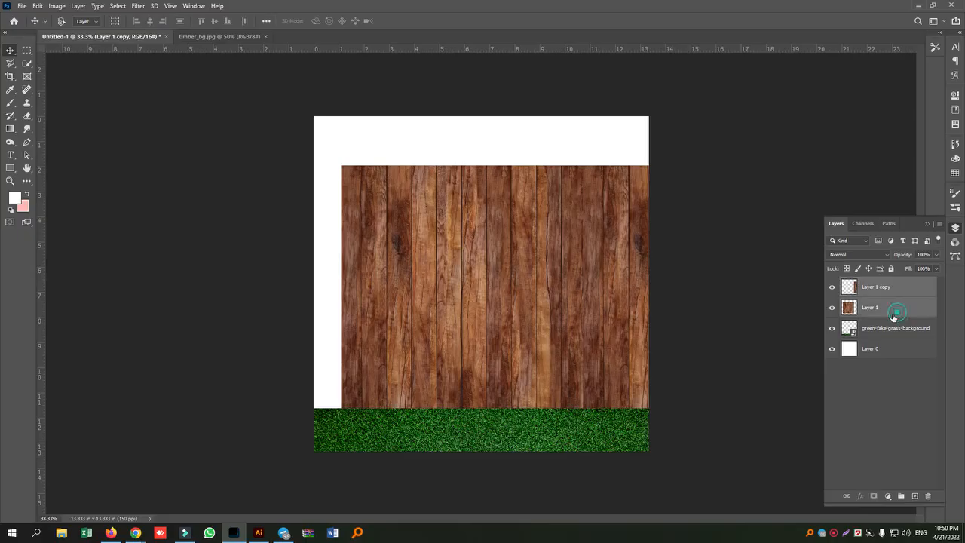
pyautogui.hotkey('ctrl', 'e')
# - Centre the merged timber layer horizontally on the canvas above the grass and clear the selection
pyautogui.moveTo(539, 282); pyautogui.dragTo(478, 281)
pyautogui.hotkey('ctrl', 'a')
pyautogui.click(149, 20)
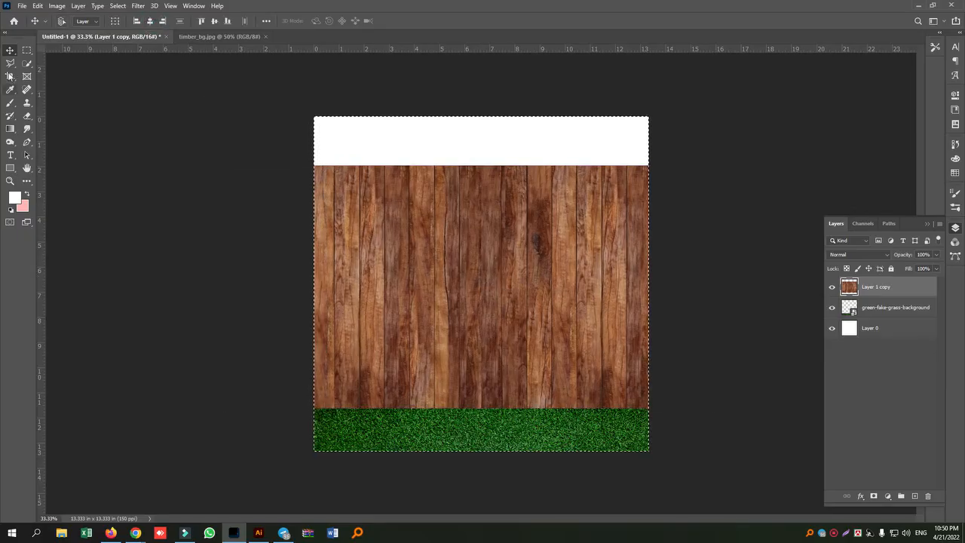
pyautogui.click(28, 52)
pyautogui.click(209, 117)
pyautogui.click(10, 52)
pyautogui.click(510, 269)
# - Apply a Perspective transform to the timber, widening its lower edge and narrowing its upper edge to about the canvas width
pyautogui.hotkey('ctrl', 't')
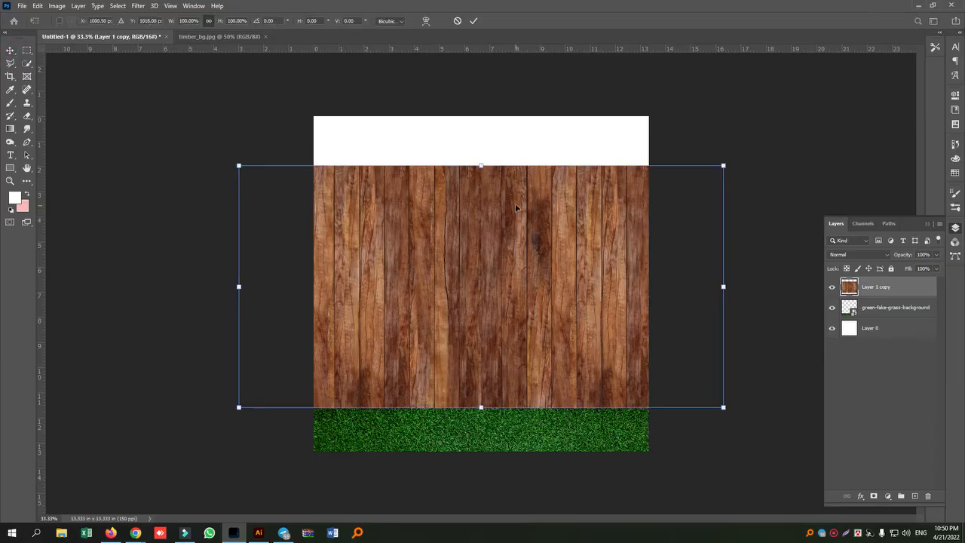
pyautogui.rightClick(516, 203)
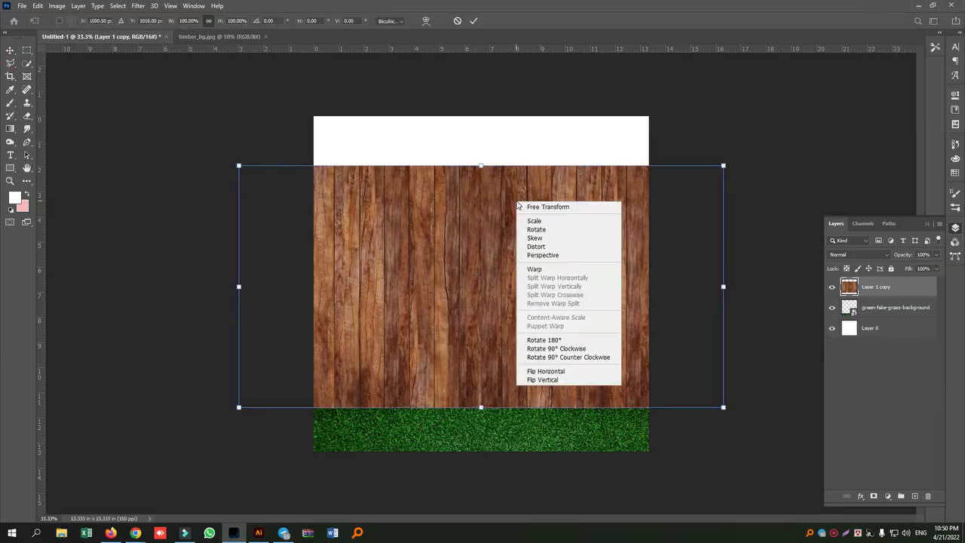
pyautogui.click(555, 256)
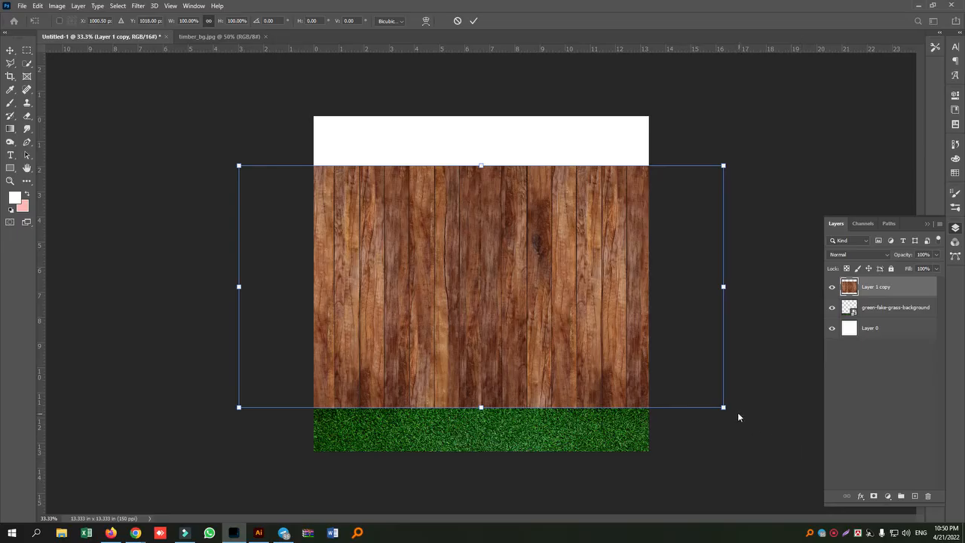
pyautogui.moveTo(724, 407); pyautogui.dragTo(128, 389)
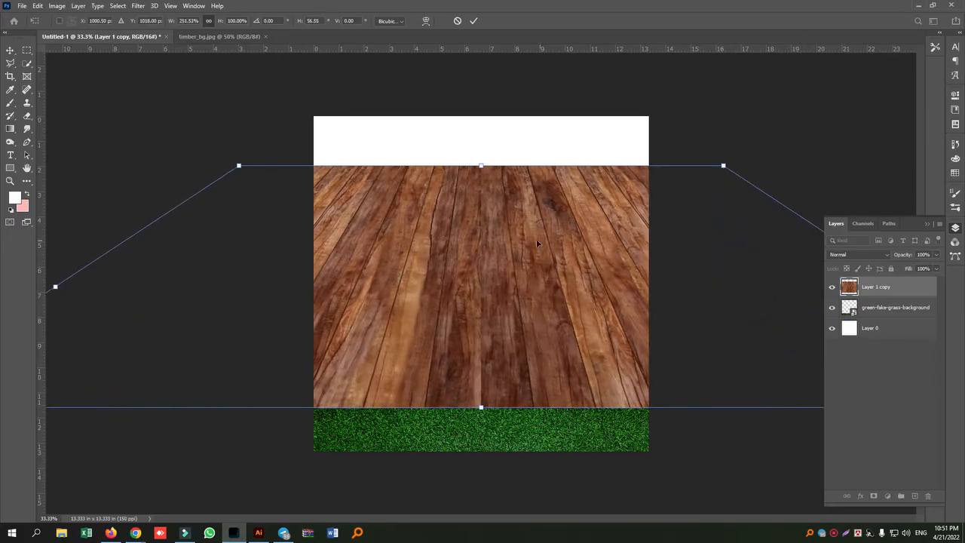
pyautogui.moveTo(726, 167); pyautogui.dragTo(654, 179)
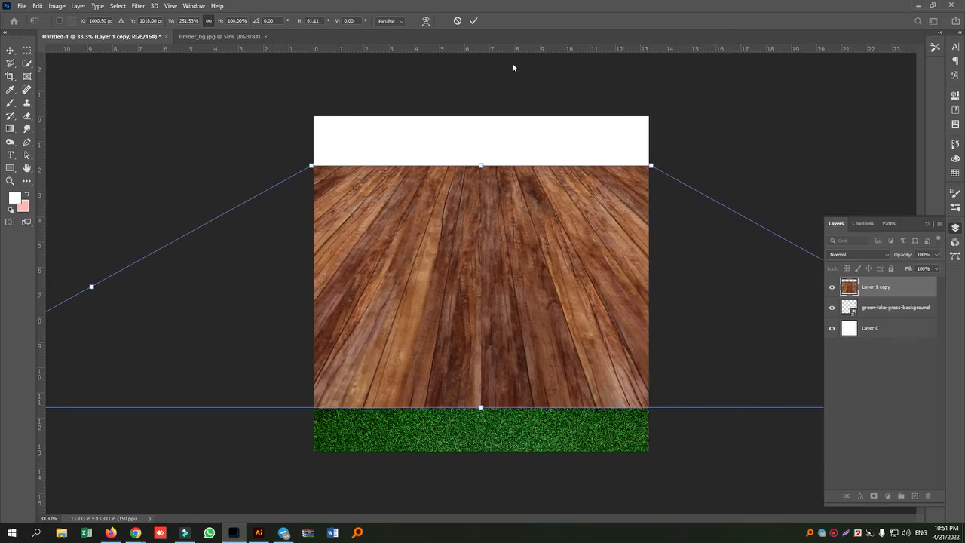
pyautogui.click(474, 22)
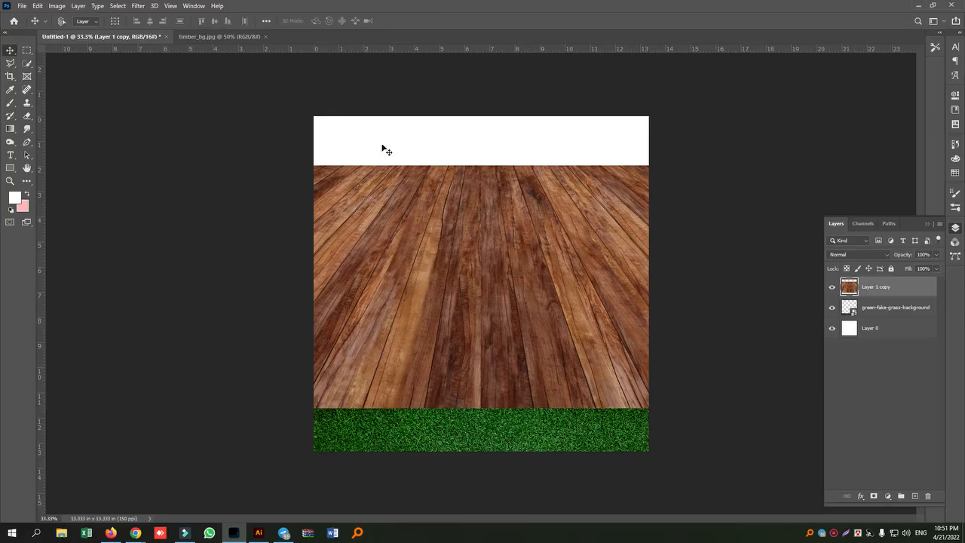
# - Squash the timber floor to about 18% of its height, with its lower edge slightly overlapping the grass
pyautogui.hotkey('ctrl', 't')
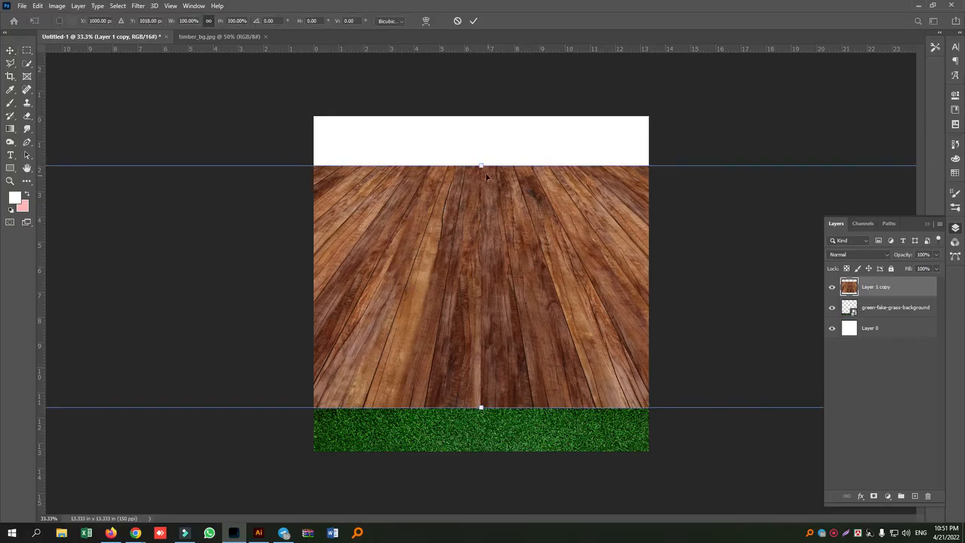
pyautogui.moveTo(479, 164); pyautogui.dragTo(485, 375)
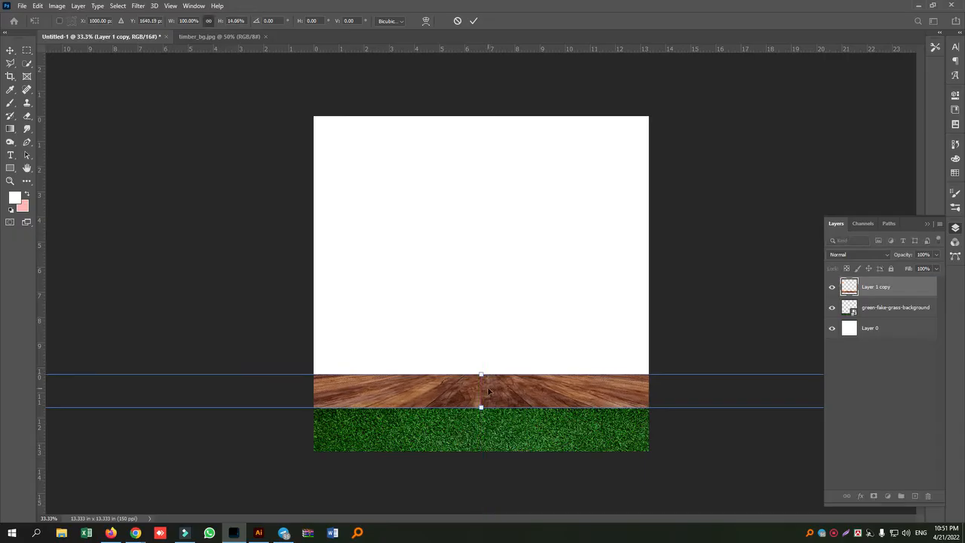
pyautogui.moveTo(482, 409); pyautogui.dragTo(482, 416)
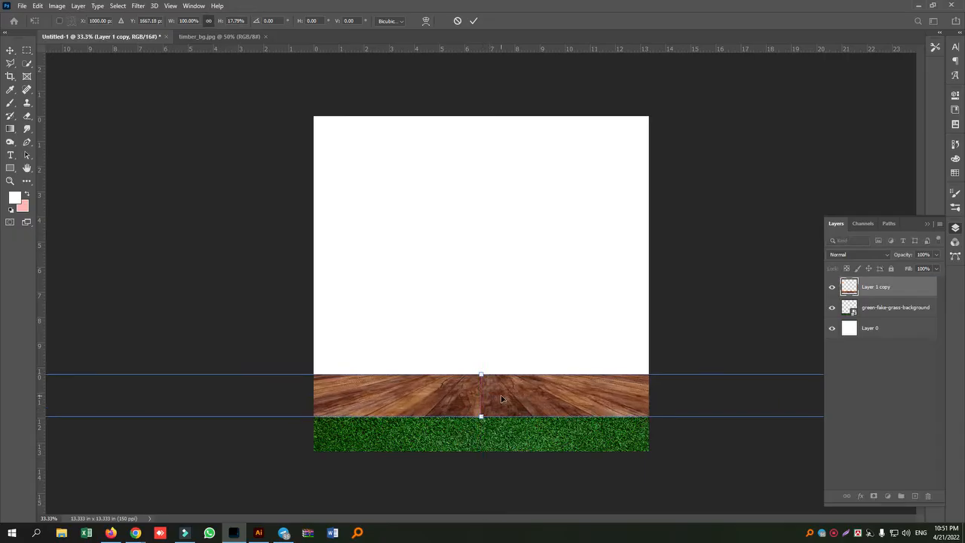
pyautogui.press('Return')
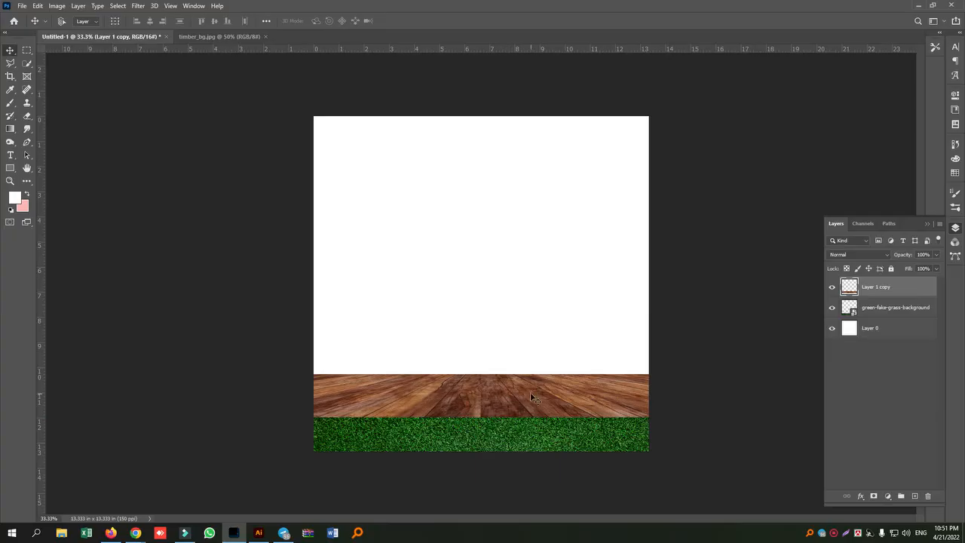
# - Make the timber floor strip taller by raising its upper edge while keeping it just above the grass
pyautogui.hotkey('ctrl', 't')
pyautogui.moveTo(482, 417); pyautogui.dragTo(482, 428)
pyautogui.hotkey('ctrl', 'z')
pyautogui.moveTo(482, 374); pyautogui.dragTo(540, 389)
pyautogui.press('Return')
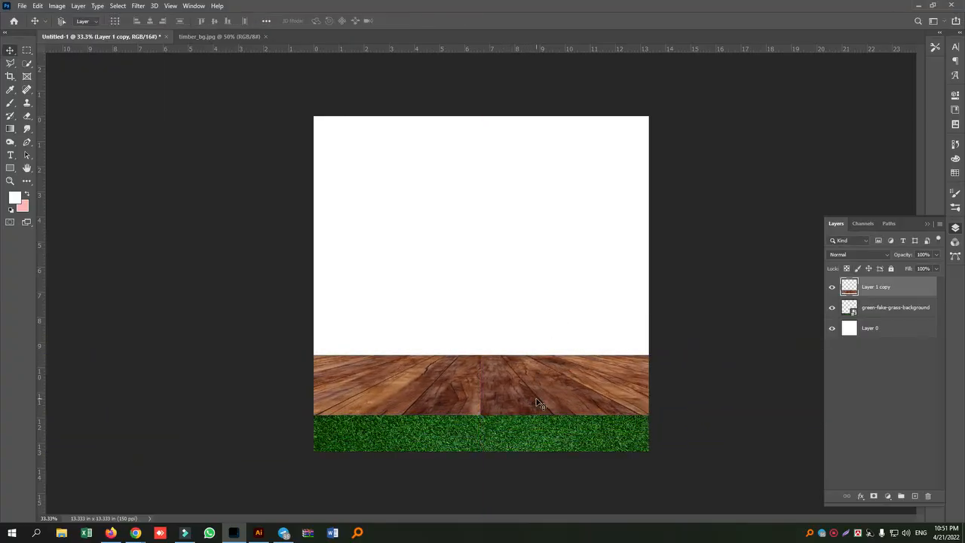
# - Apply a second Perspective transform to the timber floor, pulling its lower corners inward to soften the plank convergence
pyautogui.hotkey('ctrl', 't')
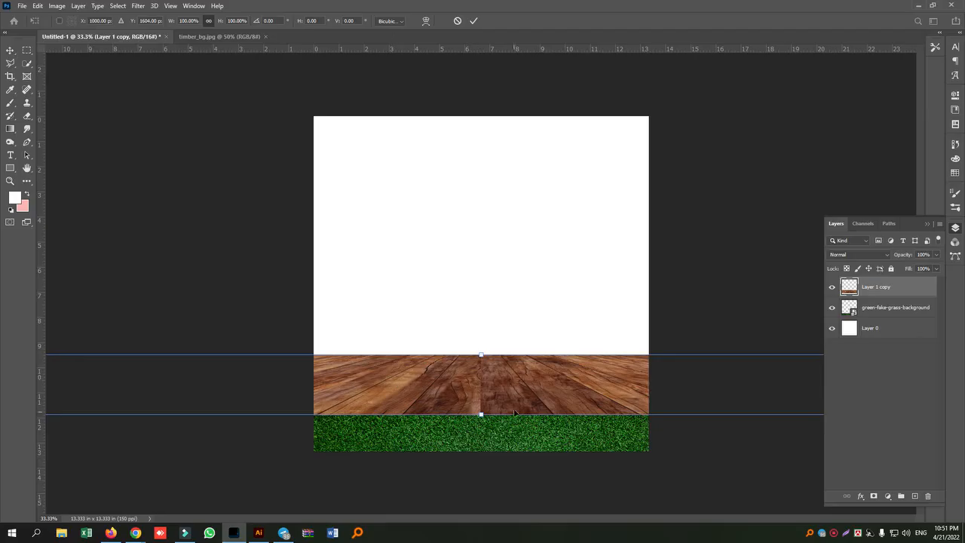
pyautogui.rightClick(517, 388)
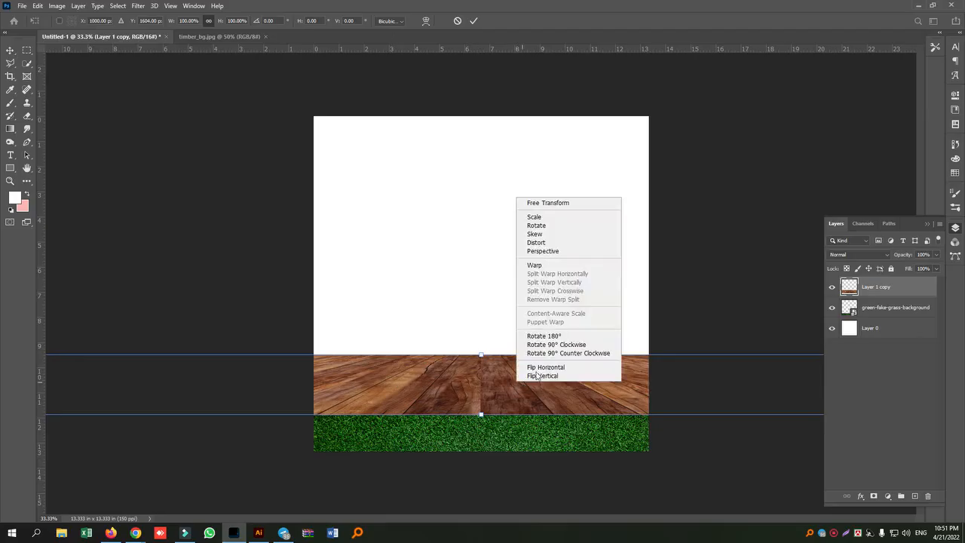
pyautogui.click(556, 252)
pyautogui.hotkey('ctrl', '-')
pyautogui.hotkey('ctrl', '-')
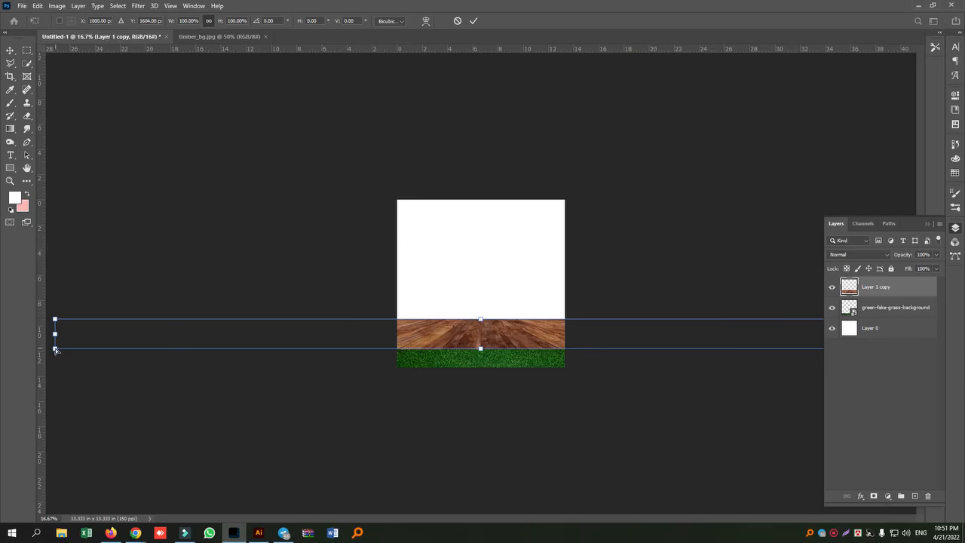
pyautogui.moveTo(55, 349); pyautogui.dragTo(239, 348)
pyautogui.press('Return')
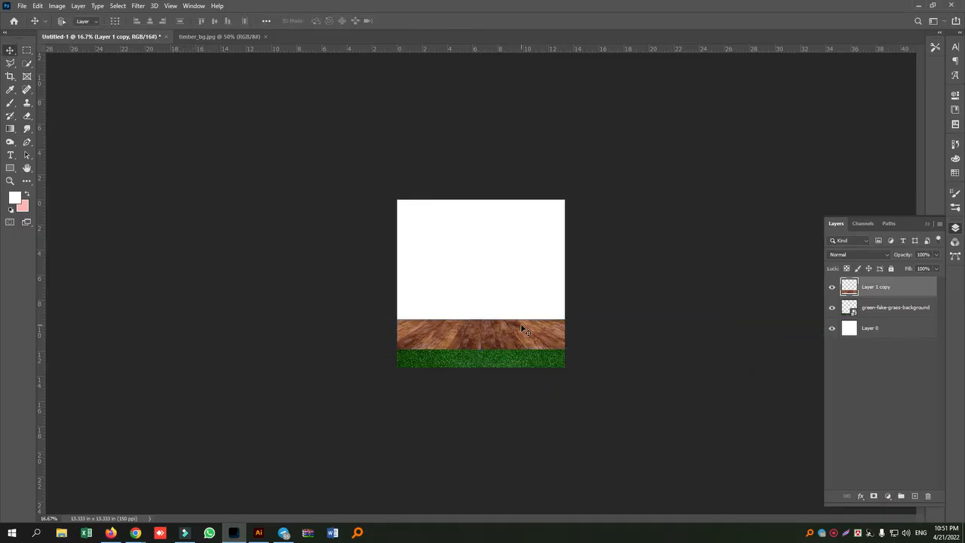
# - Reduce the timber floor's height by lowering its upper edge
pyautogui.hotkey('ctrl', '+')
pyautogui.hotkey('ctrl', '+')
pyautogui.hotkey('ctrl', '+')
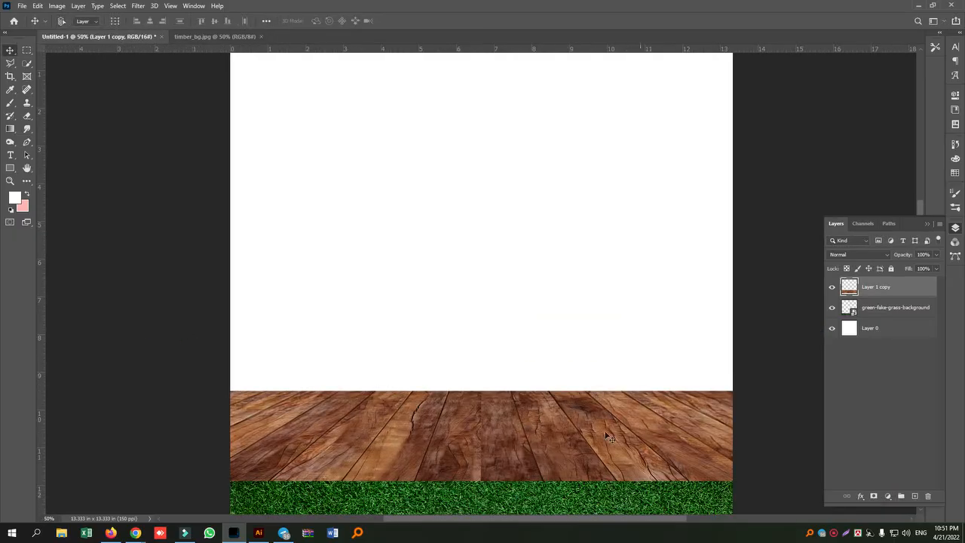
pyautogui.hotkey('ctrl', 't')
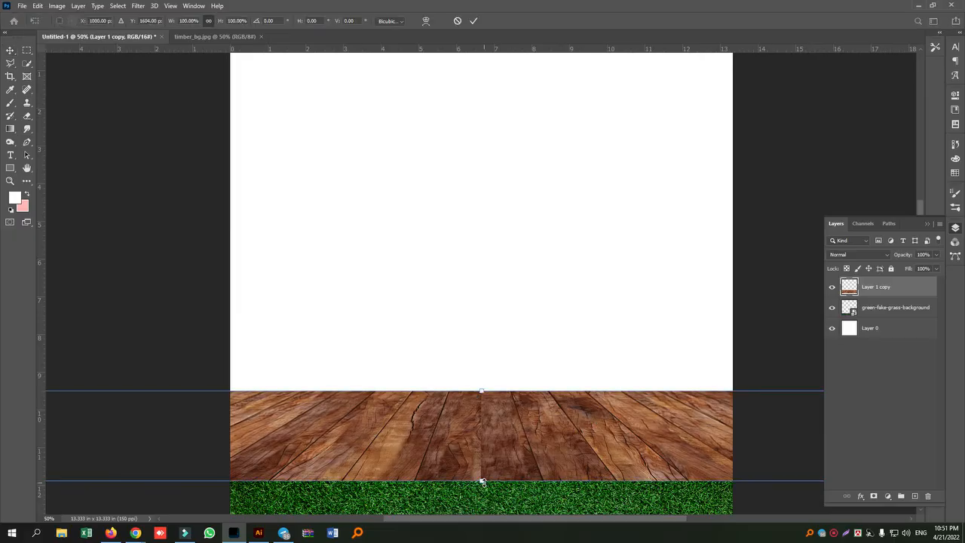
pyautogui.moveTo(481, 391); pyautogui.dragTo(481, 410)
pyautogui.press('Return')
pyautogui.hotkey('ctrl', '0')
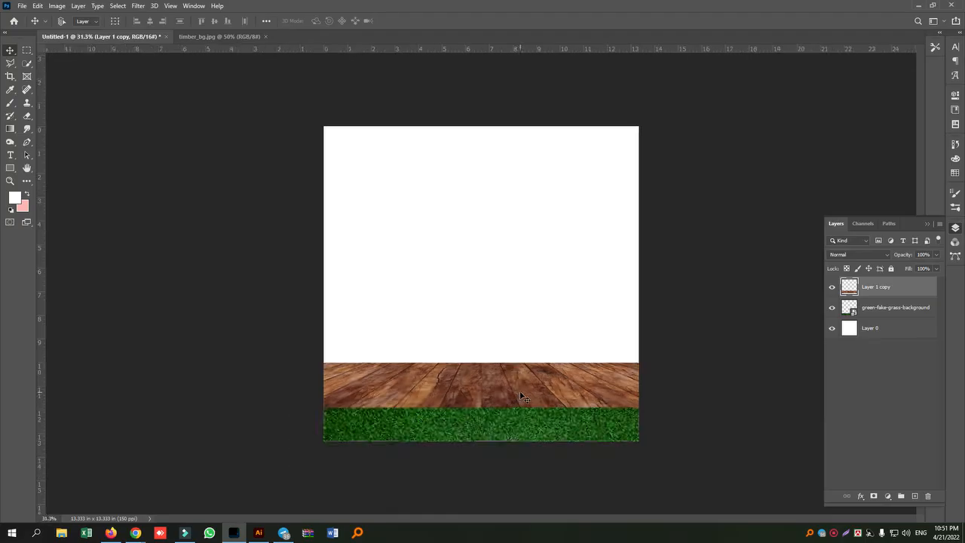
pyautogui.scroll(2, 520, 431)
pyautogui.scroll(-2, 520, 431)
pyautogui.scroll(2, 528, 432)
pyautogui.scroll(-1, 529, 432)
pyautogui.scroll(1, 530, 435)
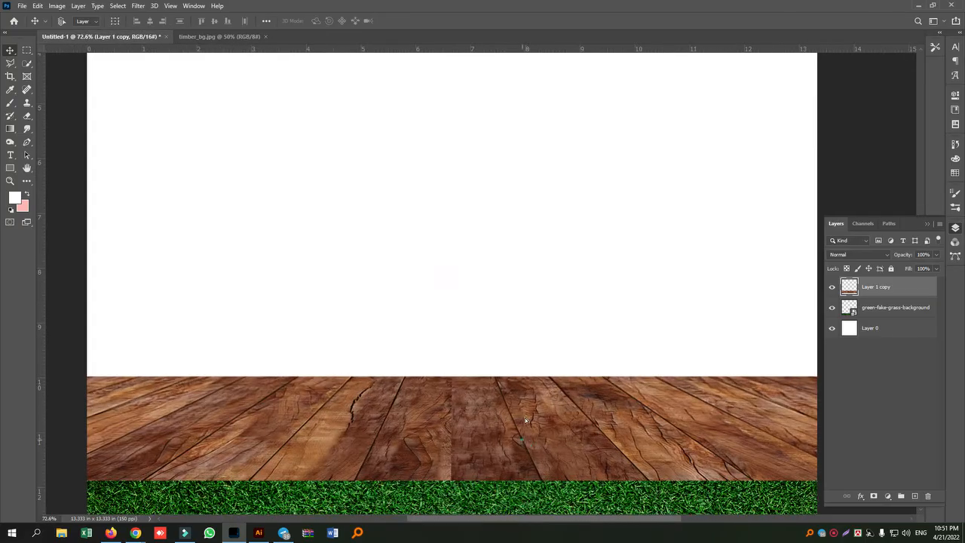
pyautogui.moveTo(526, 445); pyautogui.dragTo(527, 293)
pyautogui.hotkey('ctrl', 'z')
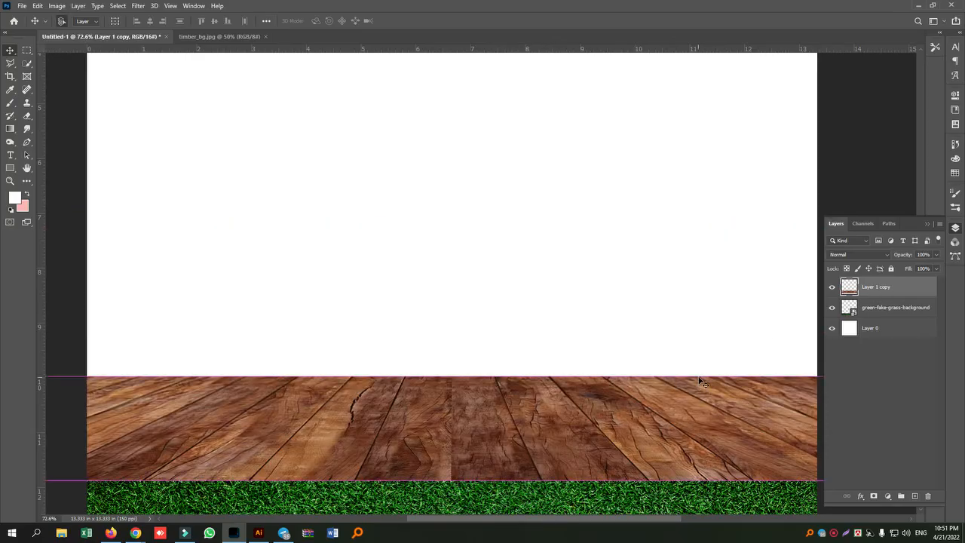
# - Duplicate the timber floor layer and flip the copy downward past its lower edge so it covers the grass strip
pyautogui.hotkey('ctrl', 'j')
pyautogui.hotkey('ctrl', '0')
pyautogui.hotkey('ctrl', '-')
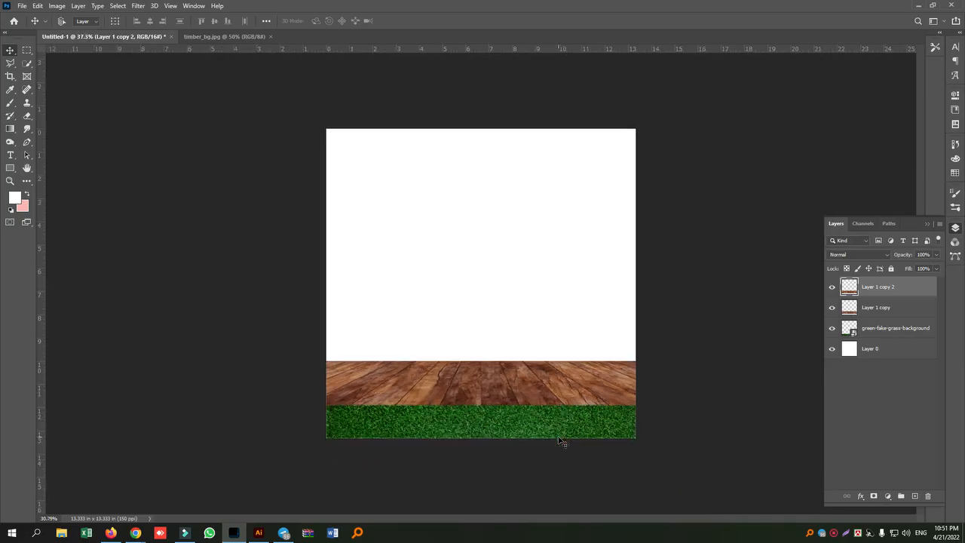
pyautogui.hotkey('ctrl', 't')
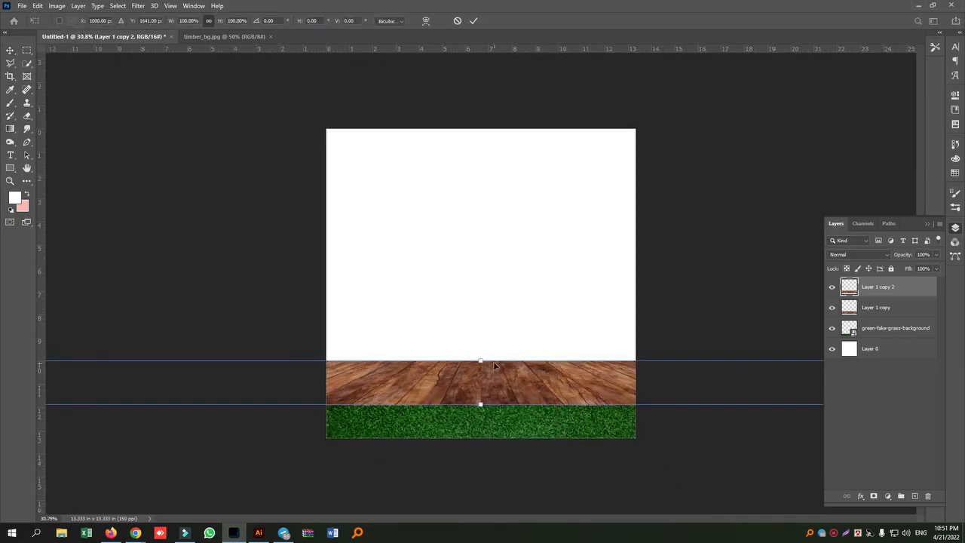
pyautogui.click(481, 363)
pyautogui.moveTo(481, 363); pyautogui.dragTo(471, 493)
pyautogui.press('Return')
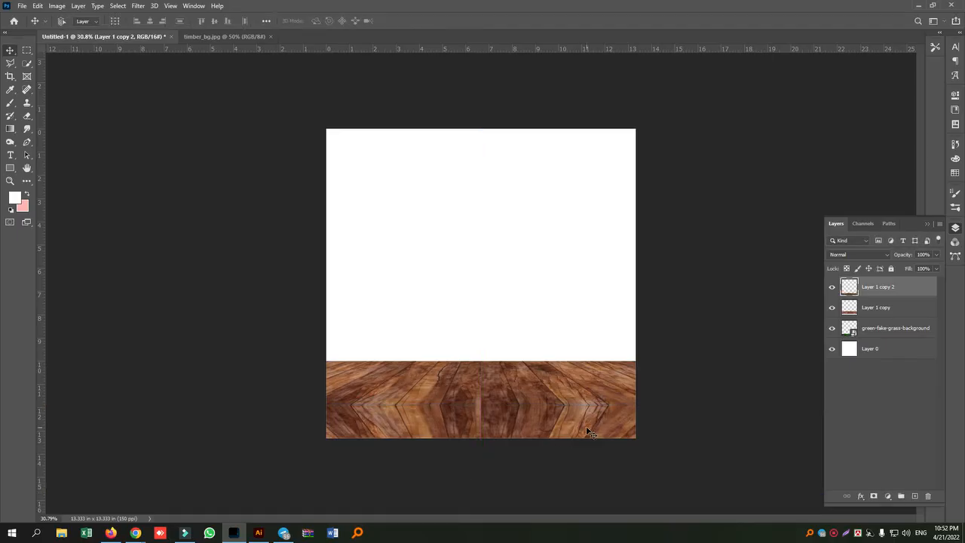
# - Delete the lower part of the flipped timber copy so a grass strip shows along the poster's lower edge
pyautogui.click(26, 50)
pyautogui.moveTo(236, 427); pyautogui.dragTo(817, 498)
pyautogui.press('Delete')
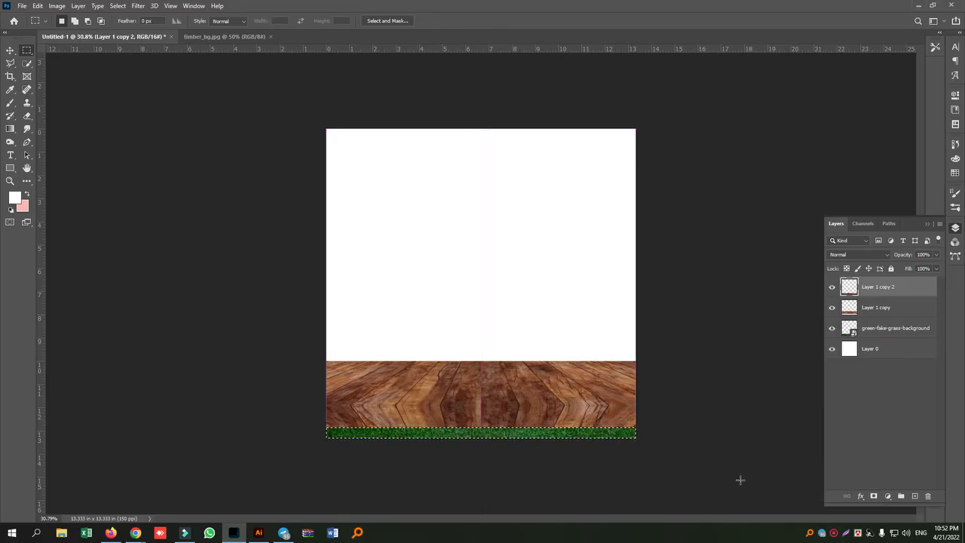
pyautogui.moveTo(303, 422); pyautogui.dragTo(784, 468)
pyautogui.press('Delete')
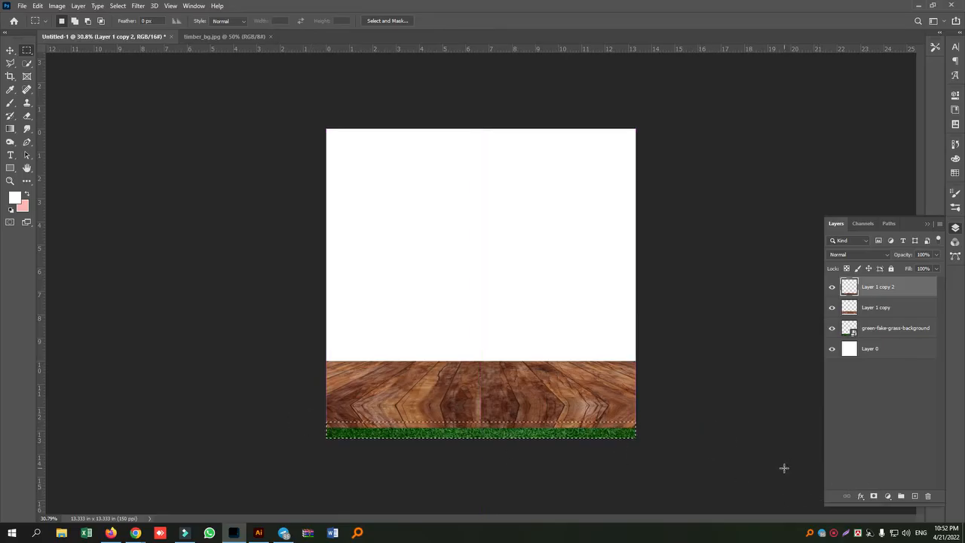
pyautogui.click(705, 435)
pyautogui.press('v')
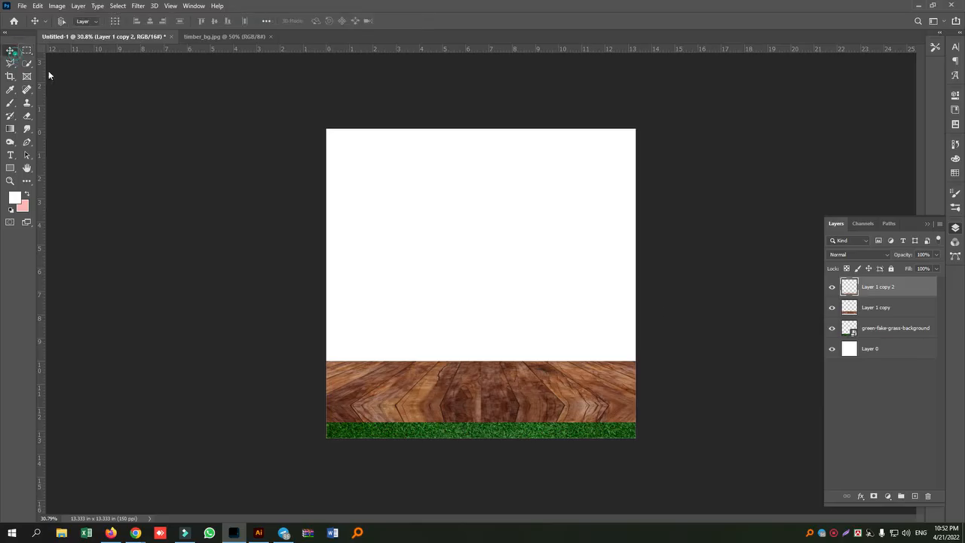
# - Cut the remaining flipped timber strip onto its own layer and place it along the floor's front edge above the grass
pyautogui.click(26, 49)
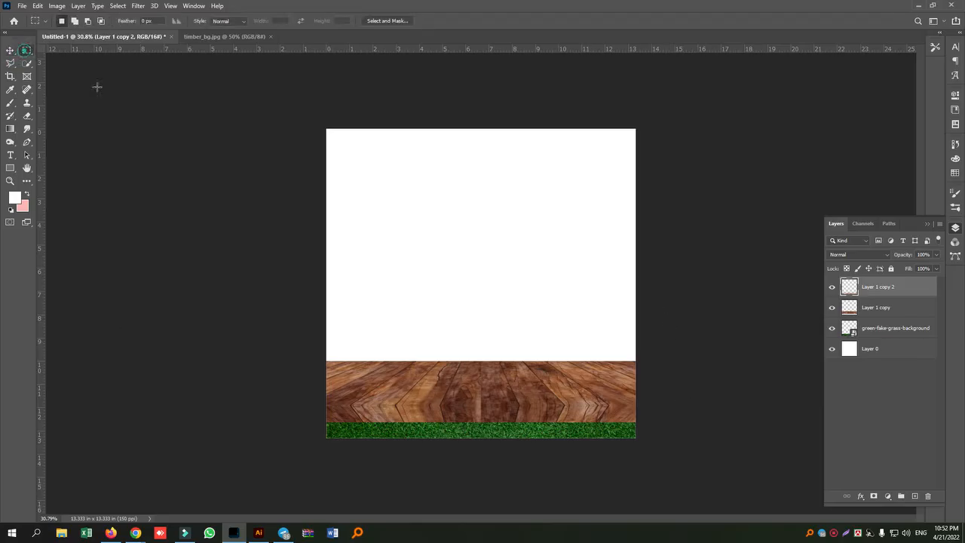
pyautogui.moveTo(256, 304); pyautogui.dragTo(752, 466)
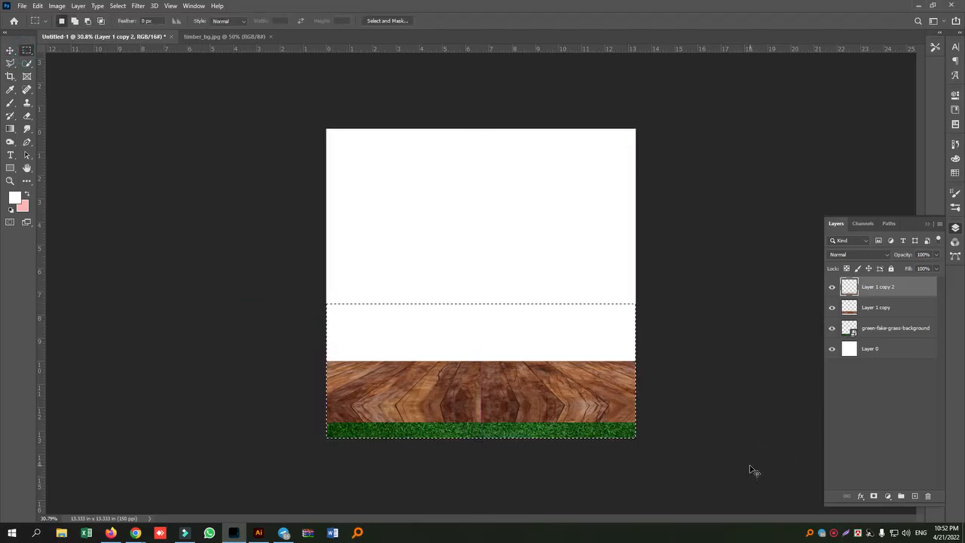
pyautogui.press('Delete')
pyautogui.click(755, 471)
pyautogui.hotkey('ctrl', 'v')
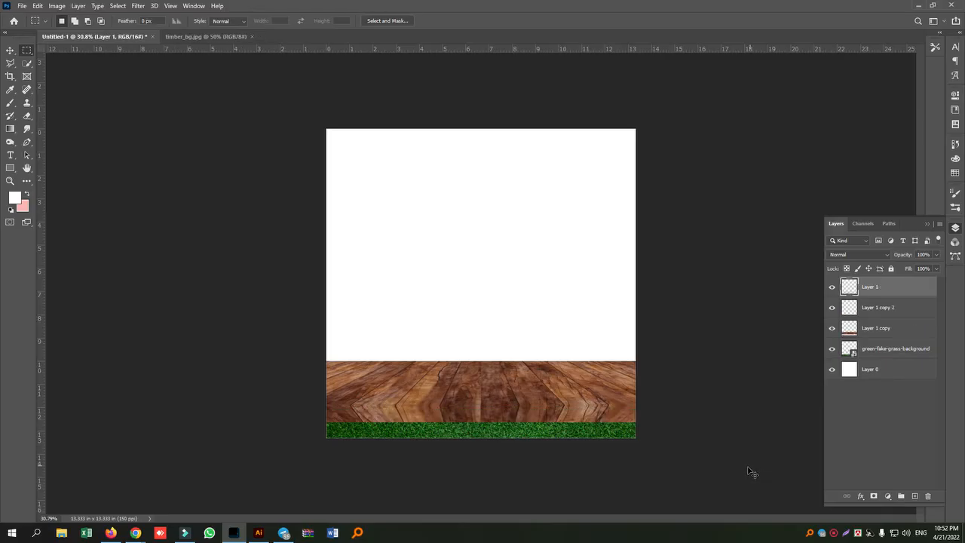
pyautogui.click(9, 50)
pyautogui.moveTo(602, 353); pyautogui.dragTo(607, 357)
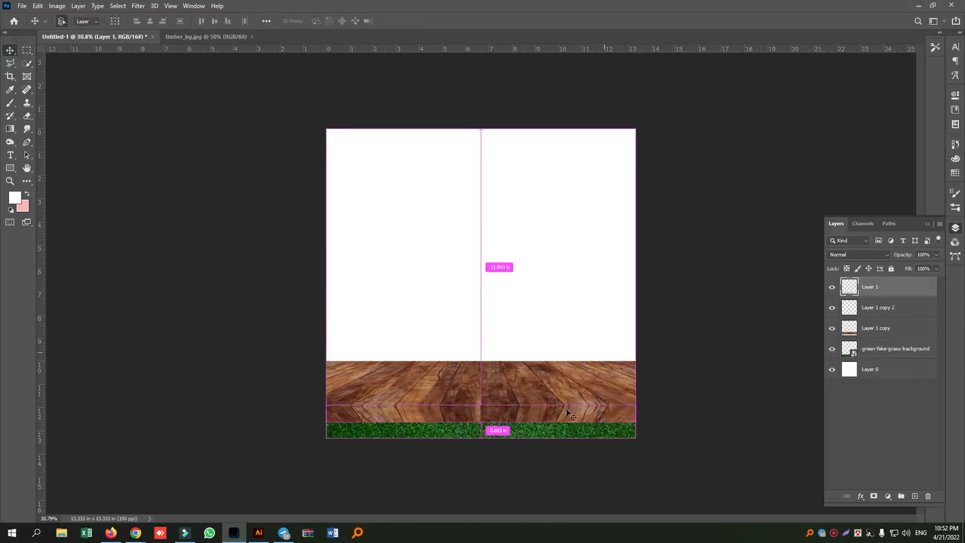
pyautogui.moveTo(588, 391); pyautogui.dragTo(587, 390)
# - Apply a Perspective transform to the front timber strip, spreading its lower corners outward so the plank joints run vertically
pyautogui.hotkey('ctrl', 't')
pyautogui.rightClick(542, 360)
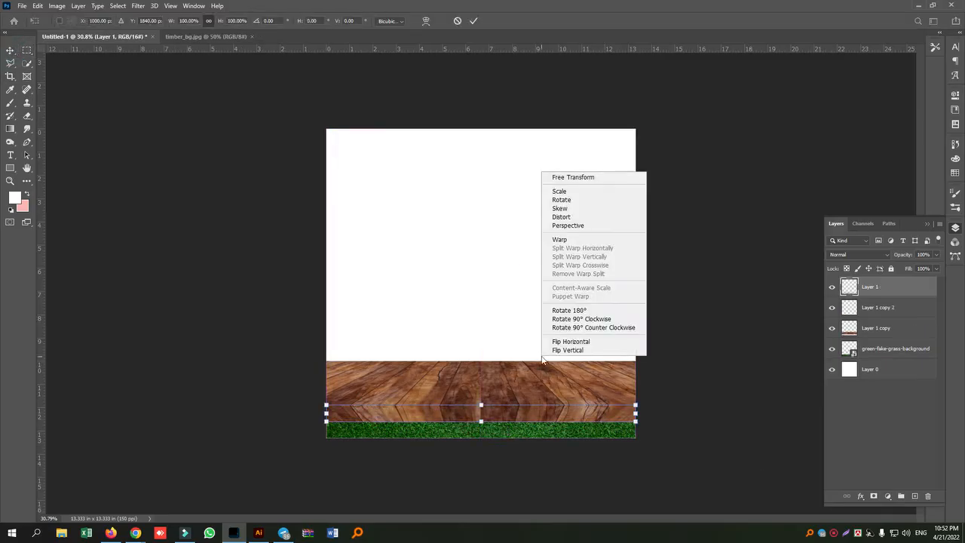
pyautogui.click(564, 225)
pyautogui.moveTo(637, 424); pyautogui.dragTo(654, 423)
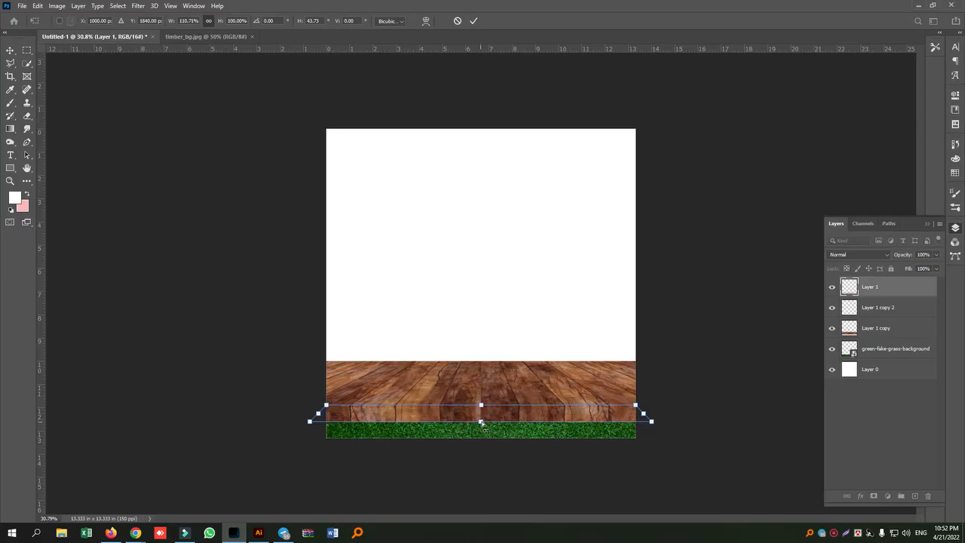
pyautogui.press('Return')
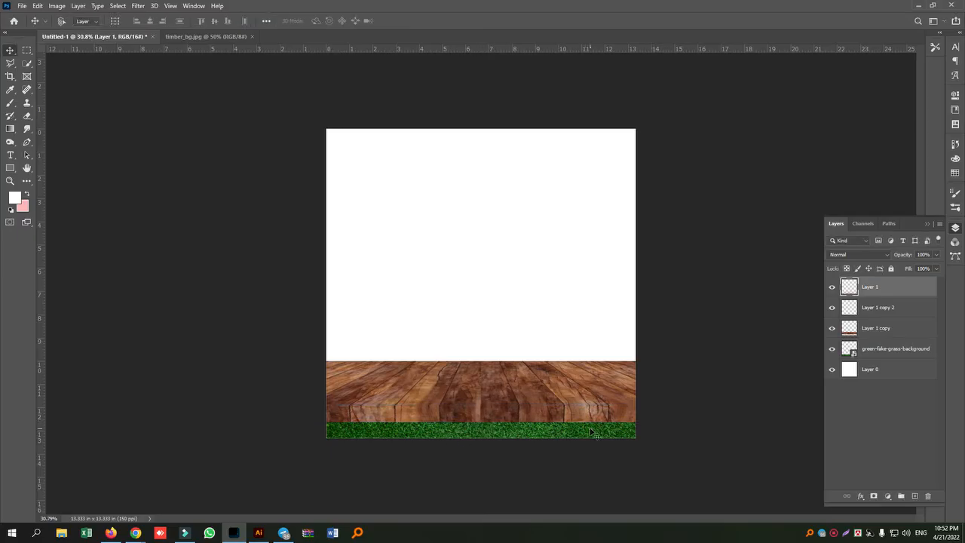
# - Reduce the front timber strip's height slightly by raising its lower edge
pyautogui.hotkey('ctrl', '+')
pyautogui.hotkey('ctrl', '+')
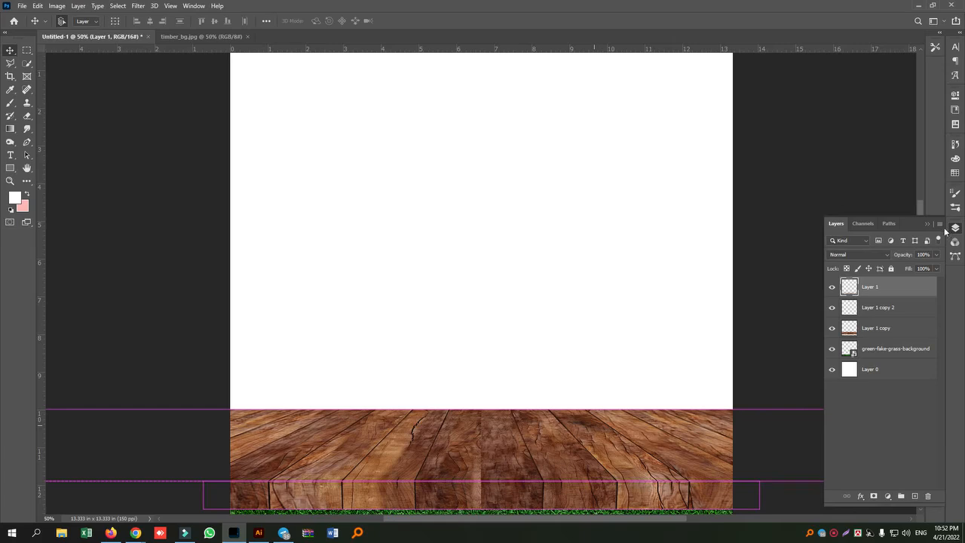
pyautogui.click(927, 224)
pyautogui.scroll(-3, 926, 268)
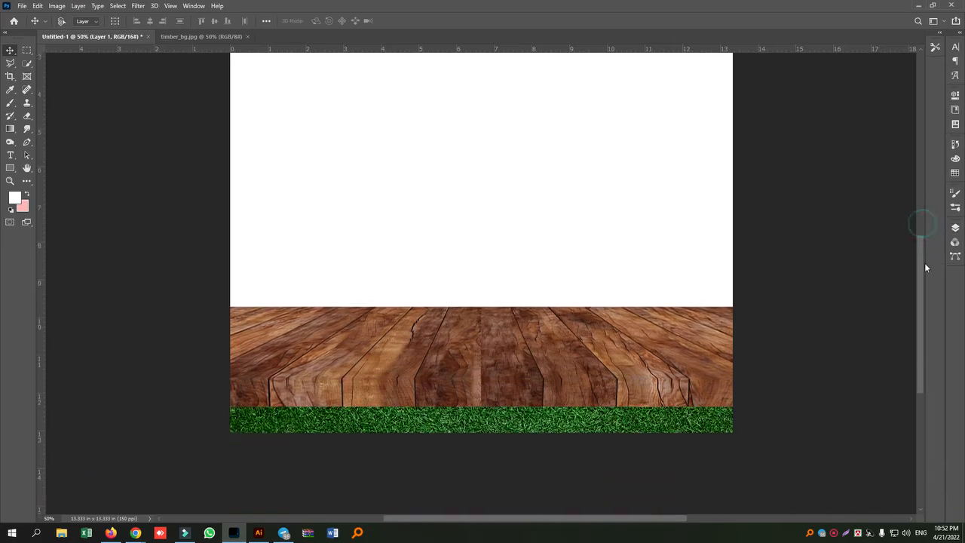
pyautogui.scroll(-3, 926, 268)
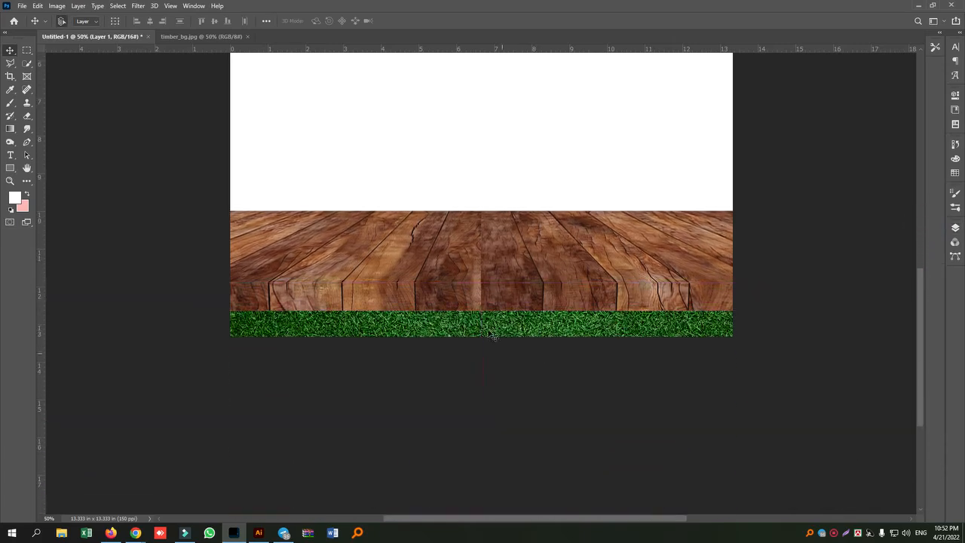
pyautogui.hotkey('ctrl', 't')
pyautogui.moveTo(481, 311); pyautogui.dragTo(481, 305)
pyautogui.press('Return')
pyautogui.scroll(3, 531, 304)
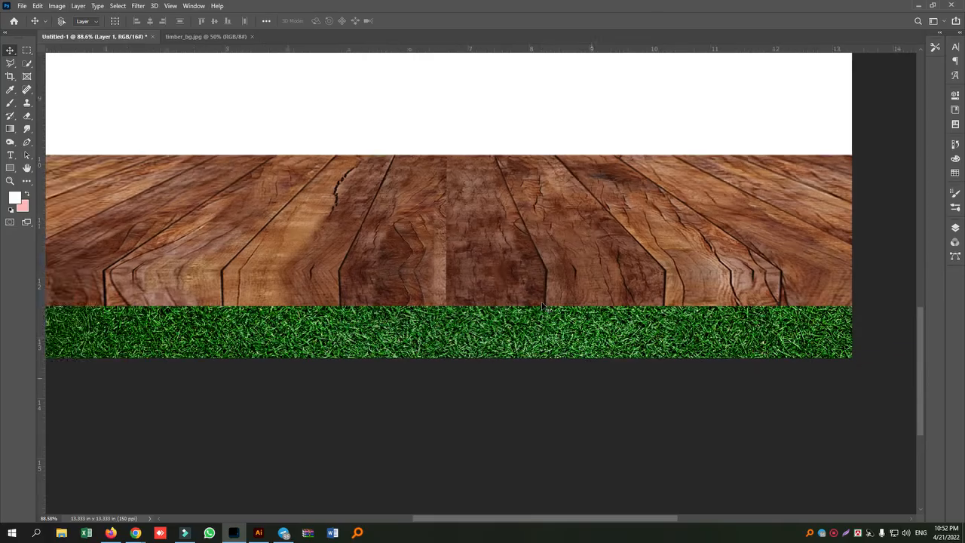
pyautogui.scroll(-5, 543, 306)
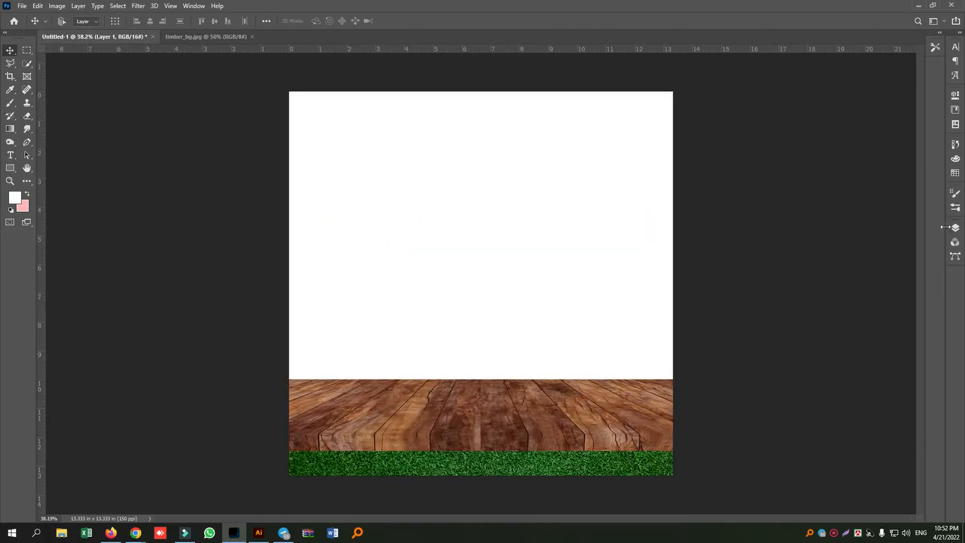
# - Add a new layer above the front timber strip and clip it to the strip
pyautogui.click(956, 226)
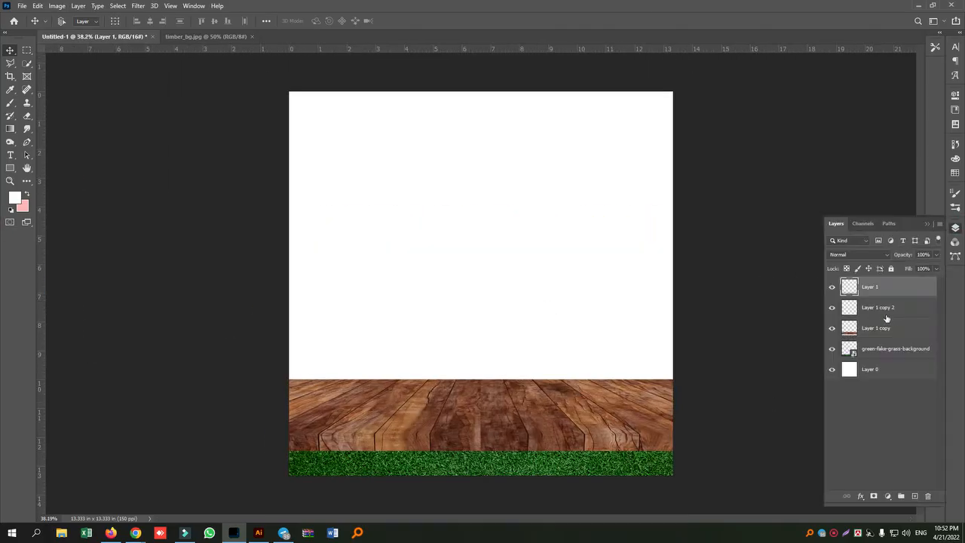
pyautogui.click(833, 287)
pyautogui.click(832, 286)
pyautogui.click(897, 289)
pyautogui.click(913, 497)
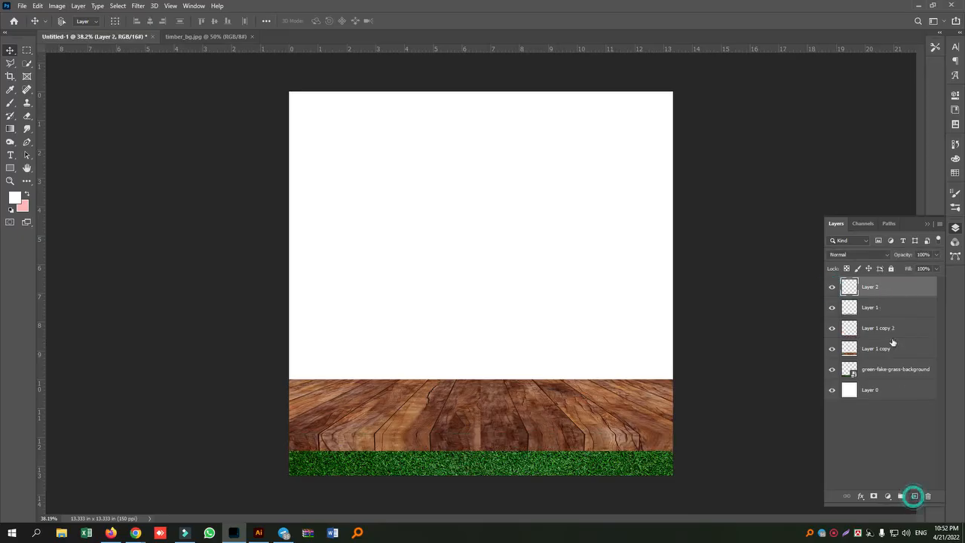
pyautogui.rightClick(879, 290)
pyautogui.click(789, 292)
# - Add a clipped Solid Color fill to the front timber strip using dark brown #482a1f sampled from the planks
pyautogui.click(889, 497)
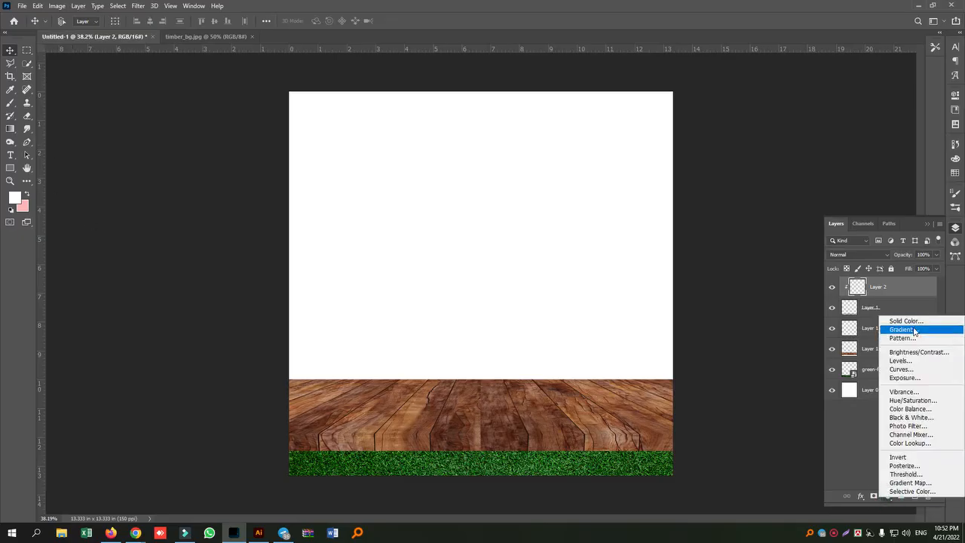
pyautogui.click(463, 424)
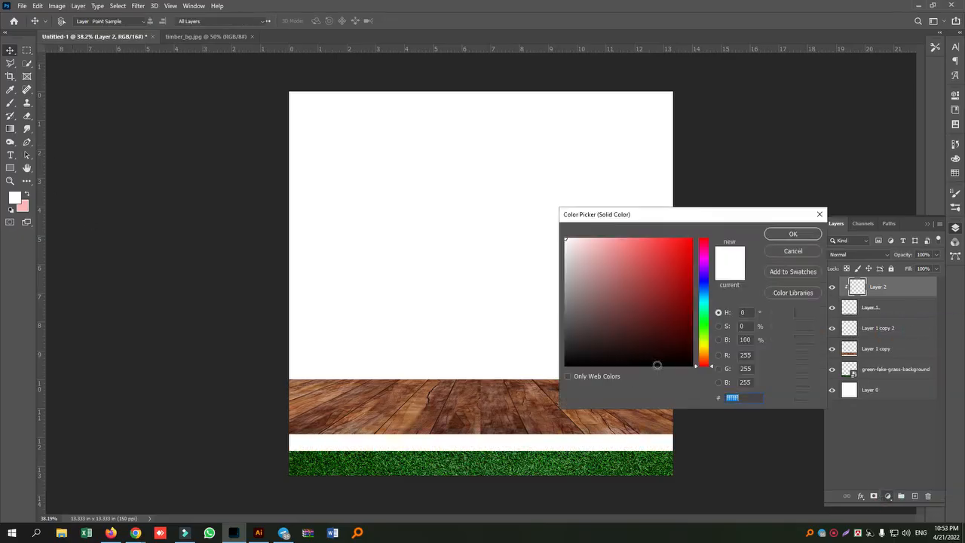
pyautogui.click(451, 420)
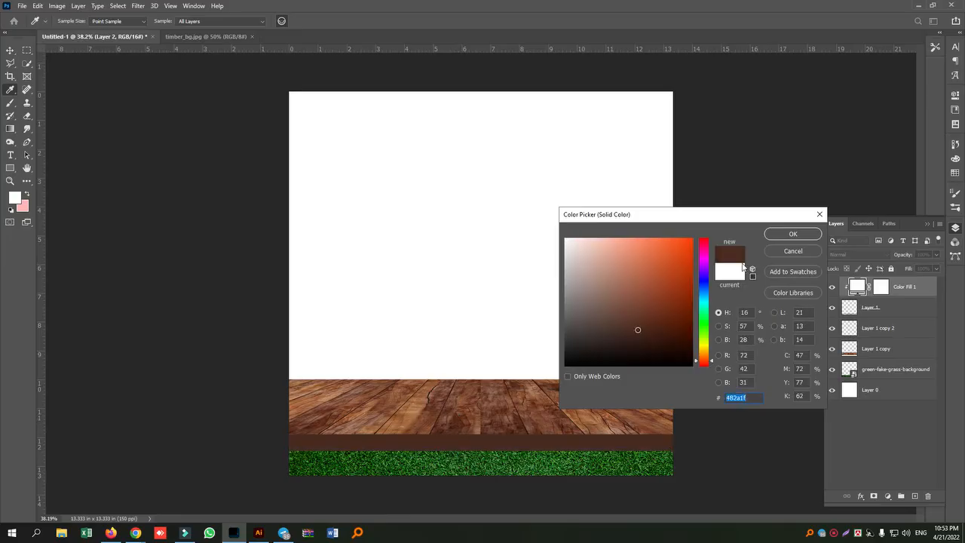
pyautogui.click(784, 235)
# - Set the brown color fill's blend mode to Multiply and its opacity to 77%
pyautogui.click(857, 254)
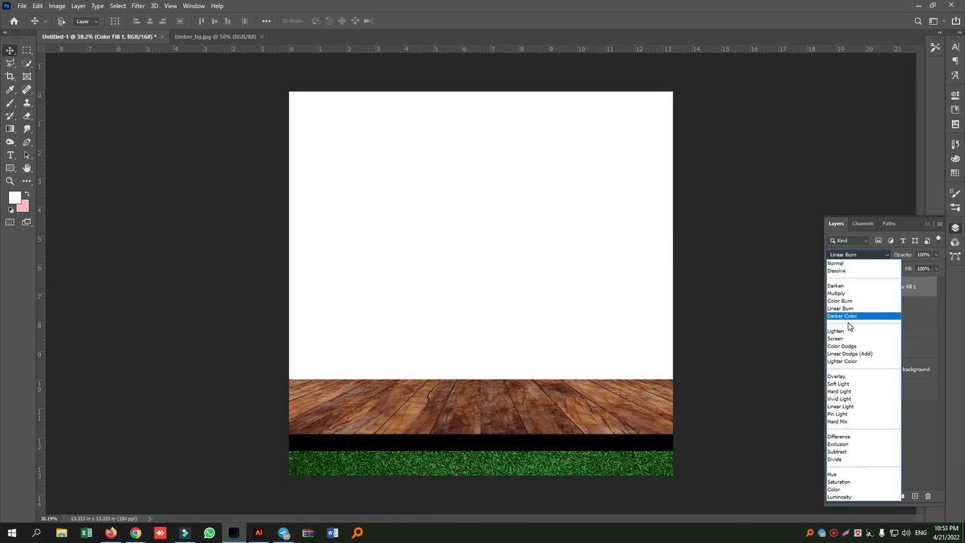
pyautogui.click(839, 294)
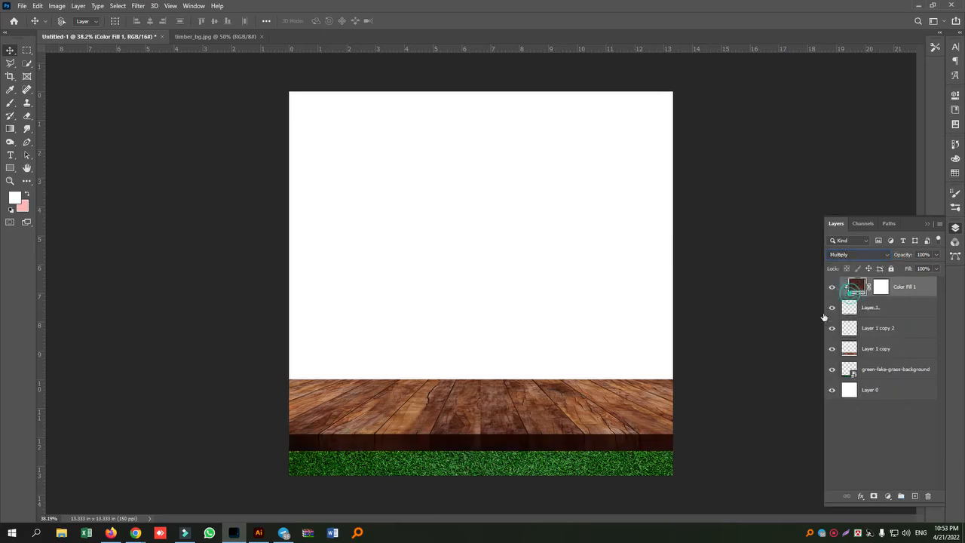
pyautogui.click(754, 326)
pyautogui.hotkey('ctrl', '+')
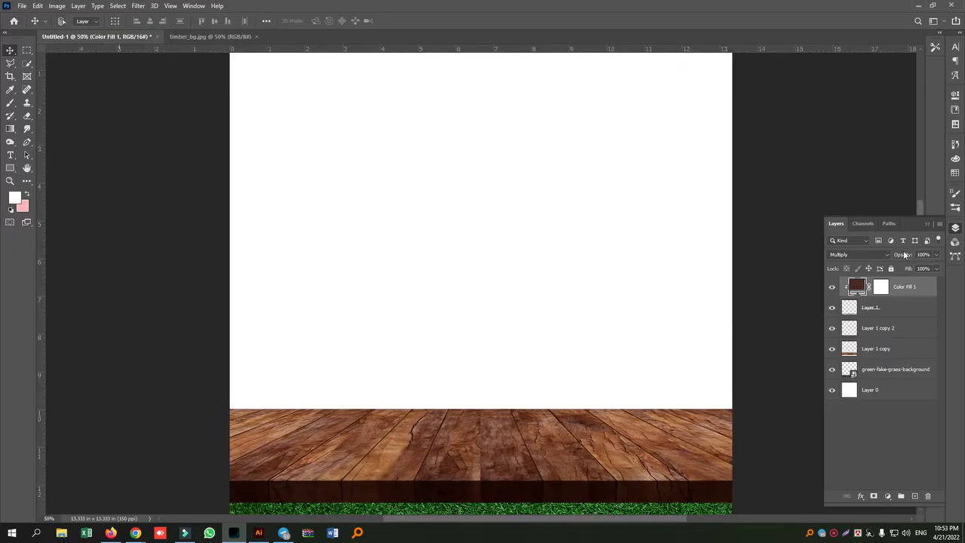
pyautogui.click(938, 255)
pyautogui.click(922, 268)
pyautogui.moveTo(926, 270); pyautogui.dragTo(928, 269)
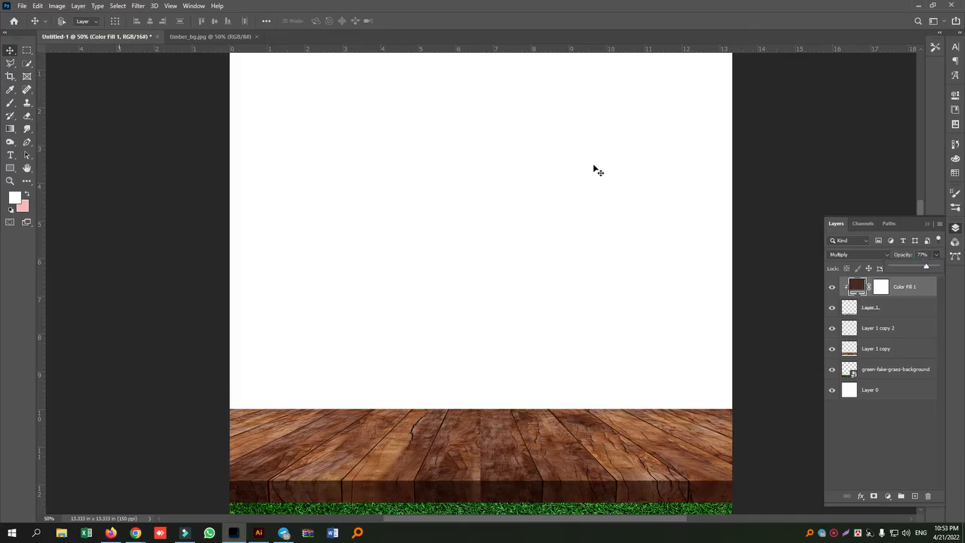
# - Narrow the color fill's Blend If range for the underlying layer from both the dark and light ends
pyautogui.rightClick(914, 288)
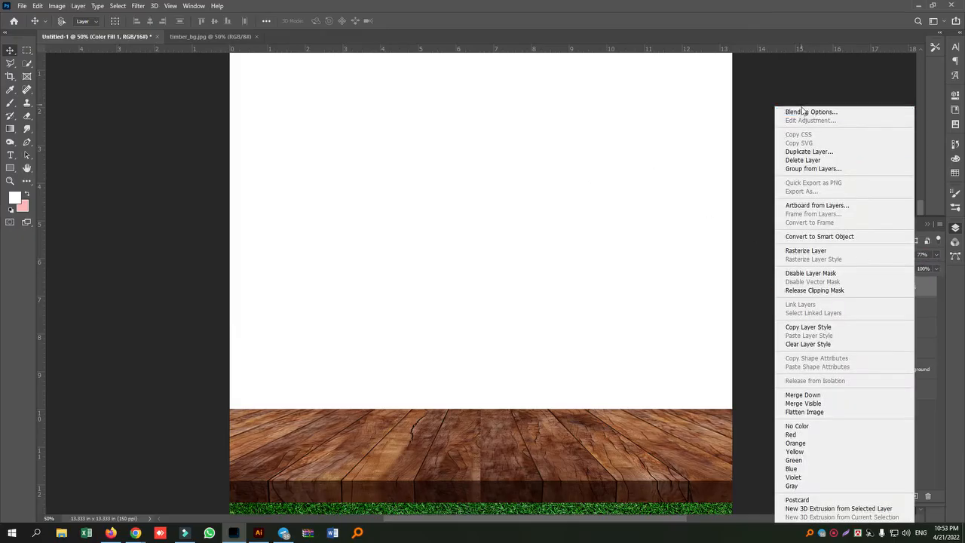
pyautogui.click(803, 112)
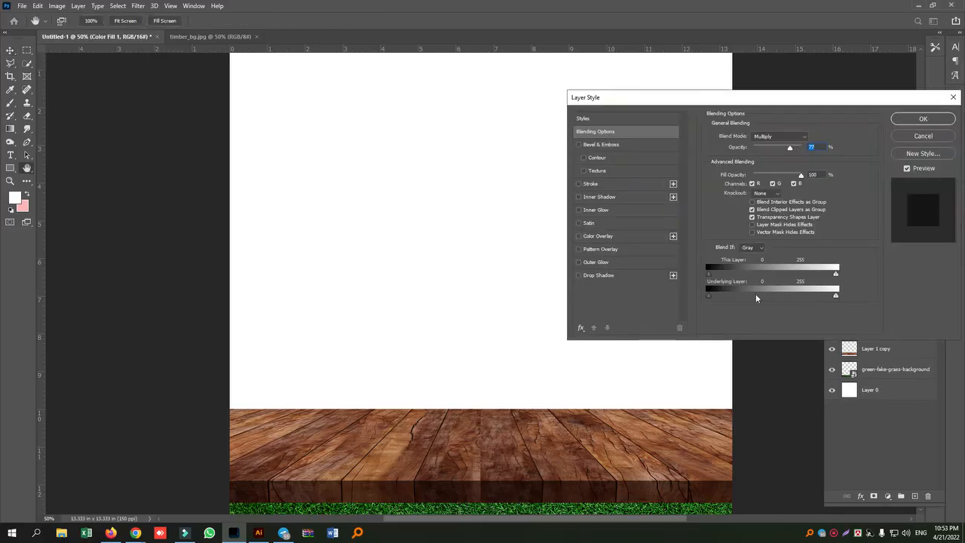
pyautogui.moveTo(838, 296); pyautogui.dragTo(830, 298)
pyautogui.moveTo(788, 294)
pyautogui.mouseDown()
pyautogui.moveTo(836, 296)
pyautogui.moveTo(779, 295)
pyautogui.mouseUp()
pyautogui.moveTo(709, 297); pyautogui.dragTo(751, 296)
pyautogui.click(913, 121)
pyautogui.scroll(-1, 585, 464)
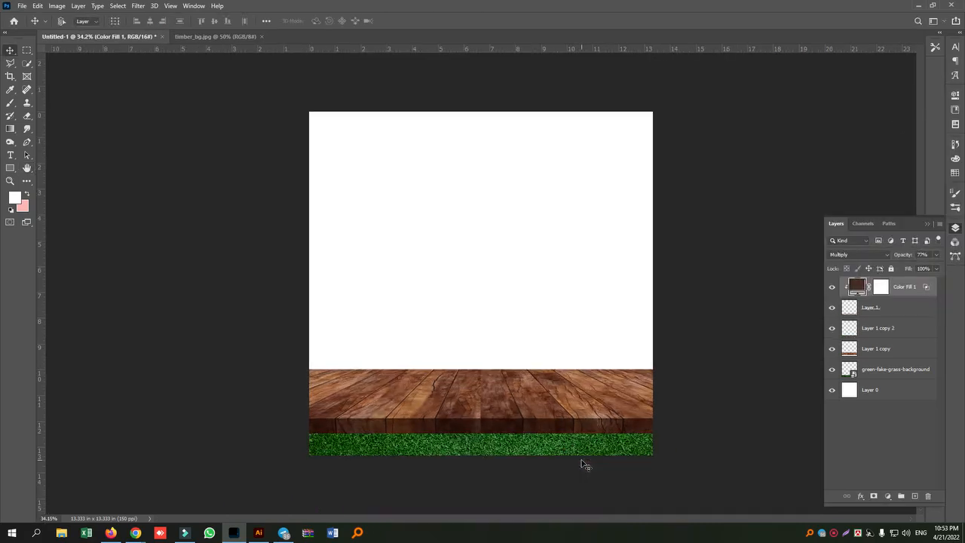
# - Check the layers' visibility and delete the empty flipped-copy layer beneath the front timber strip
pyautogui.scroll(1, 586, 464)
pyautogui.click(832, 287)
pyautogui.click(832, 287)
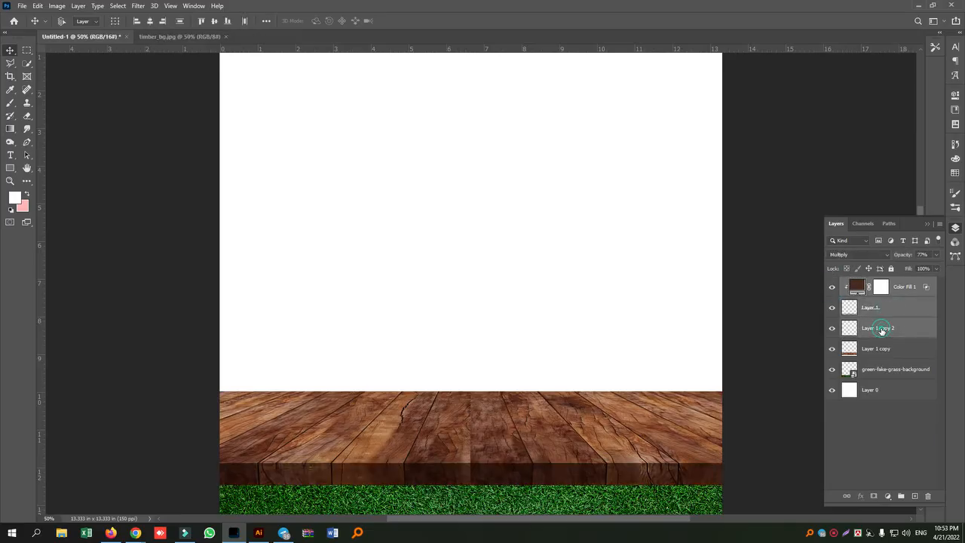
pyautogui.click(832, 328)
pyautogui.click(832, 328)
pyautogui.click(883, 325)
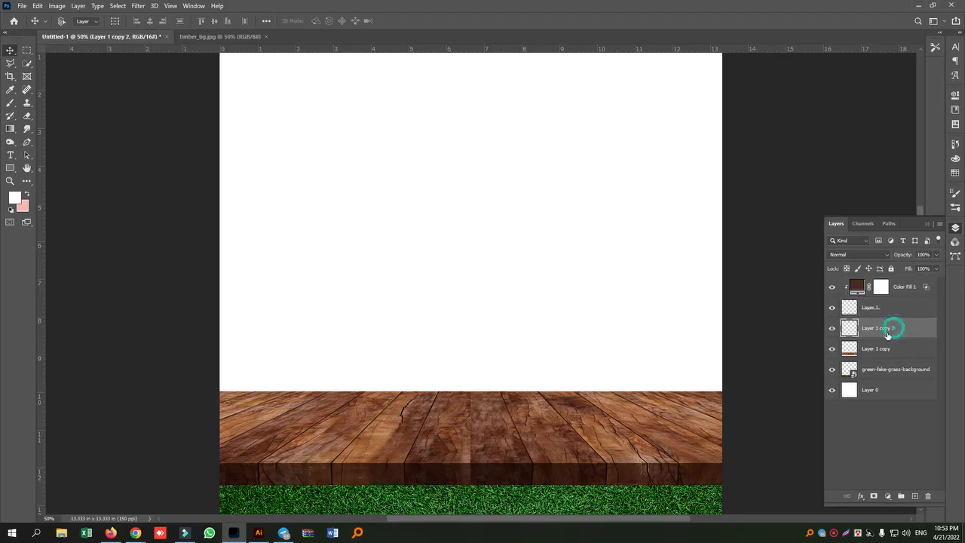
pyautogui.press('Delete')
pyautogui.click(831, 328)
pyautogui.click(832, 328)
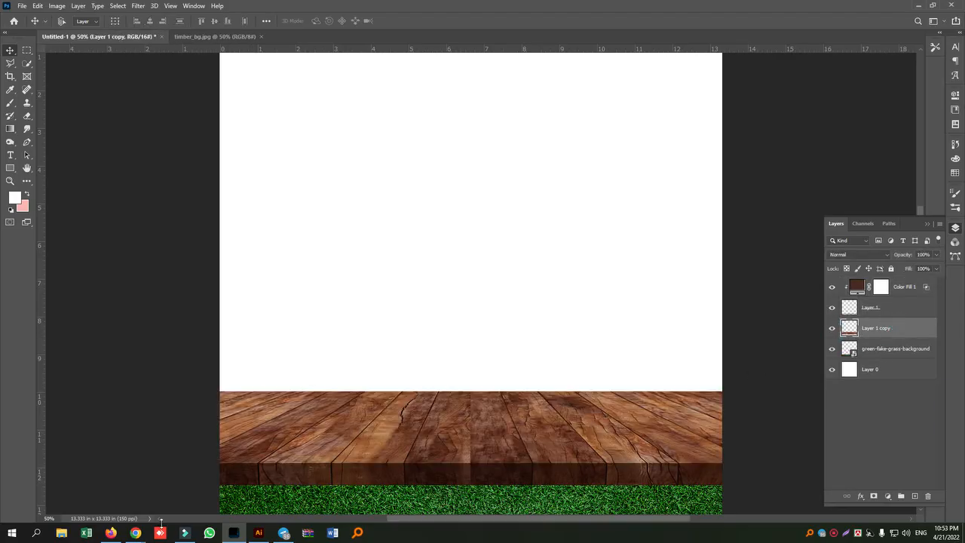
# - Switch to the Google Meet call in Chrome, admit the waiting participant, and return to Photoshop
pyautogui.moveTo(135, 533)
pyautogui.click(95, 468)
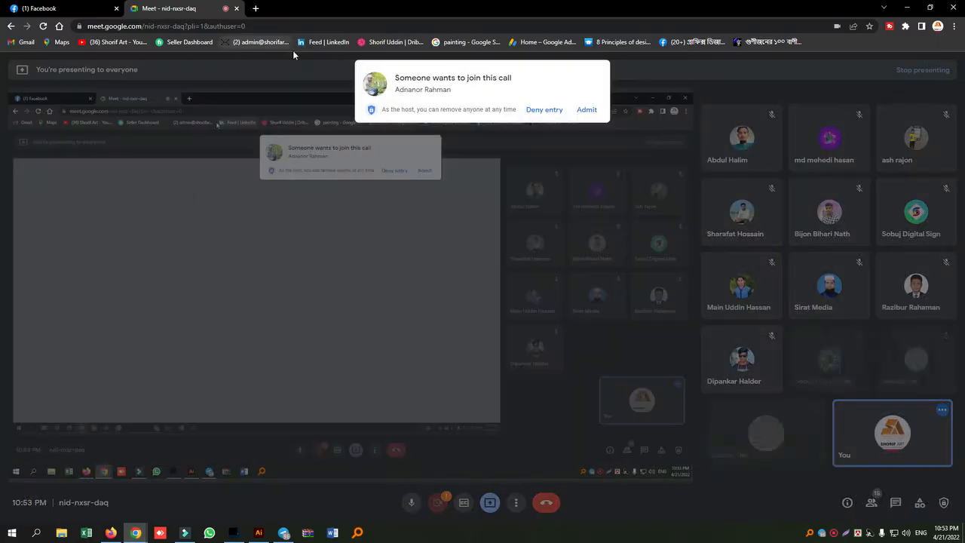
pyautogui.click(586, 109)
pyautogui.click(235, 533)
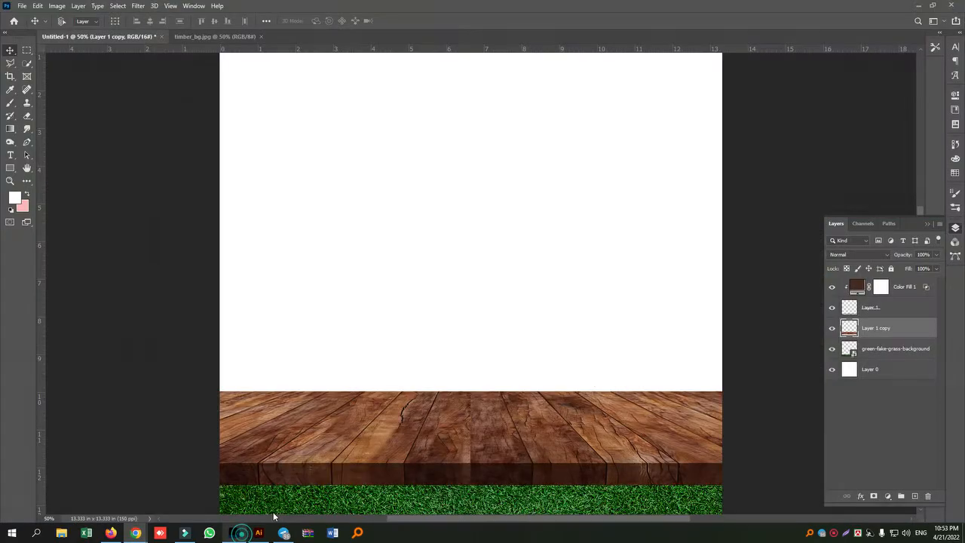
# - Add a new layer above the timber floor layer and clip it to the floor
pyautogui.click(833, 328)
pyautogui.click(832, 329)
pyautogui.click(915, 498)
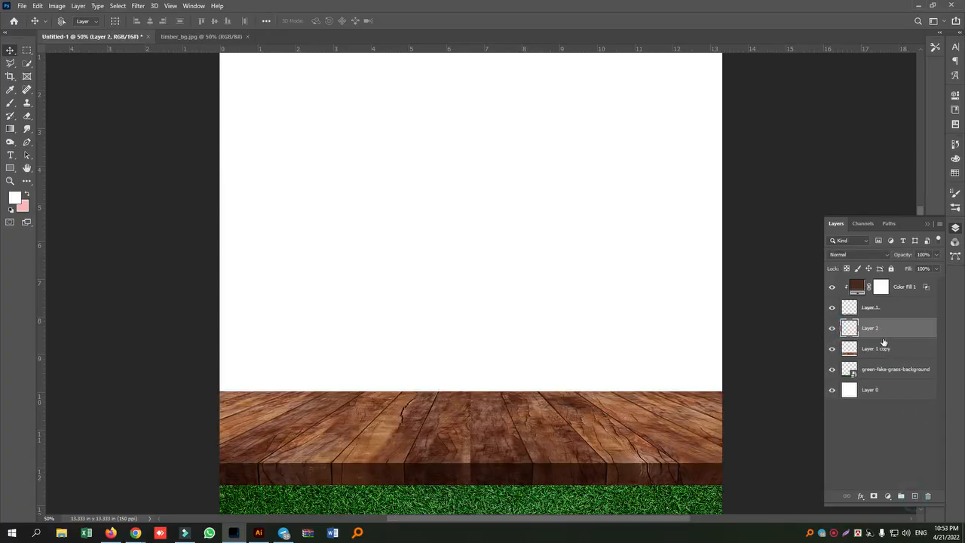
pyautogui.rightClick(875, 336)
pyautogui.click(800, 291)
# - Choose the Soft Round brush preset from the General Brushes at a size of 1100 px
pyautogui.click(10, 103)
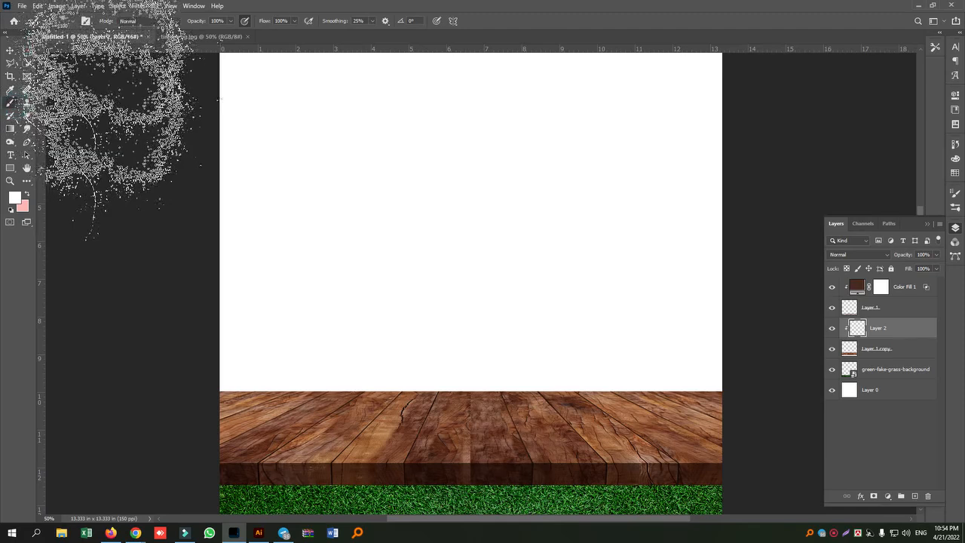
pyautogui.click(71, 20)
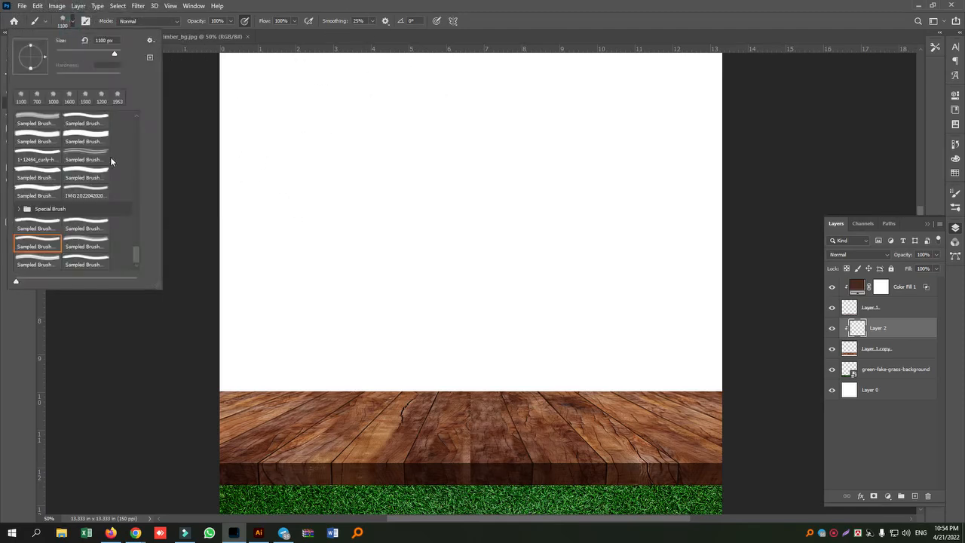
pyautogui.moveTo(138, 256); pyautogui.dragTo(142, 110)
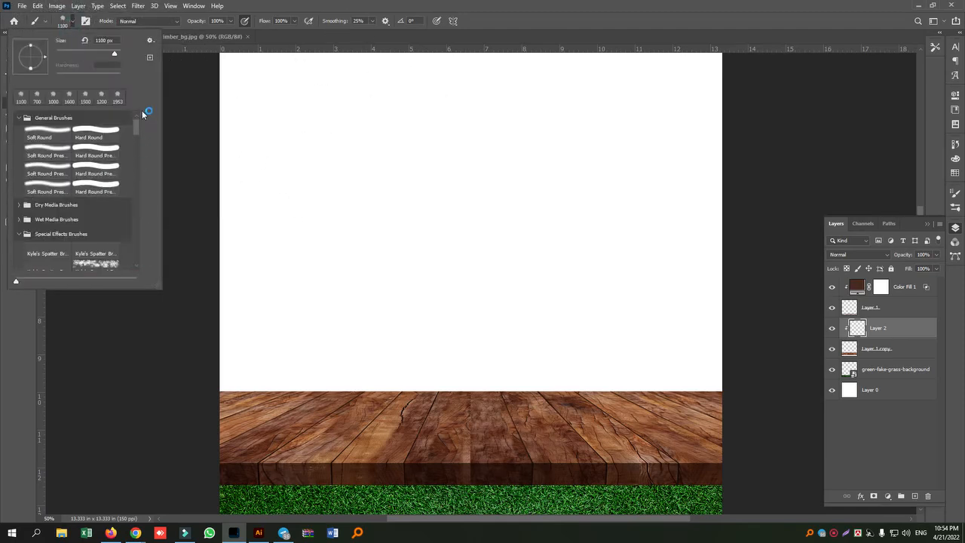
pyautogui.click(38, 136)
pyautogui.click(458, 289)
pyautogui.click(496, 285)
pyautogui.click(717, 282)
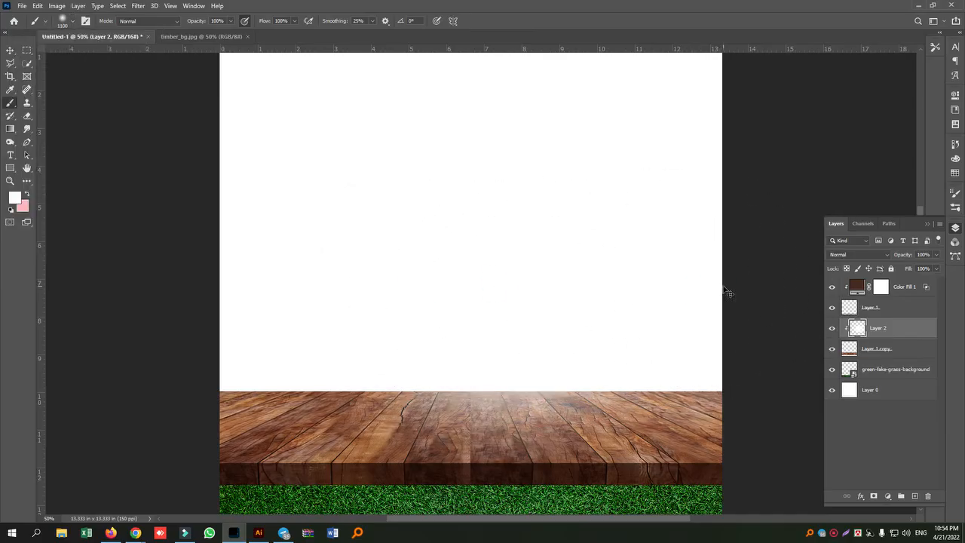
pyautogui.hotkey('ctrl', 'z')
pyautogui.hotkey('ctrl', 'z')
# - Paint a soft white glow along the tabletop's back edge on the clipped layer and set its blend mode to Screen
pyautogui.click(727, 296)
pyautogui.click(629, 277)
pyautogui.click(493, 264)
pyautogui.click(437, 272)
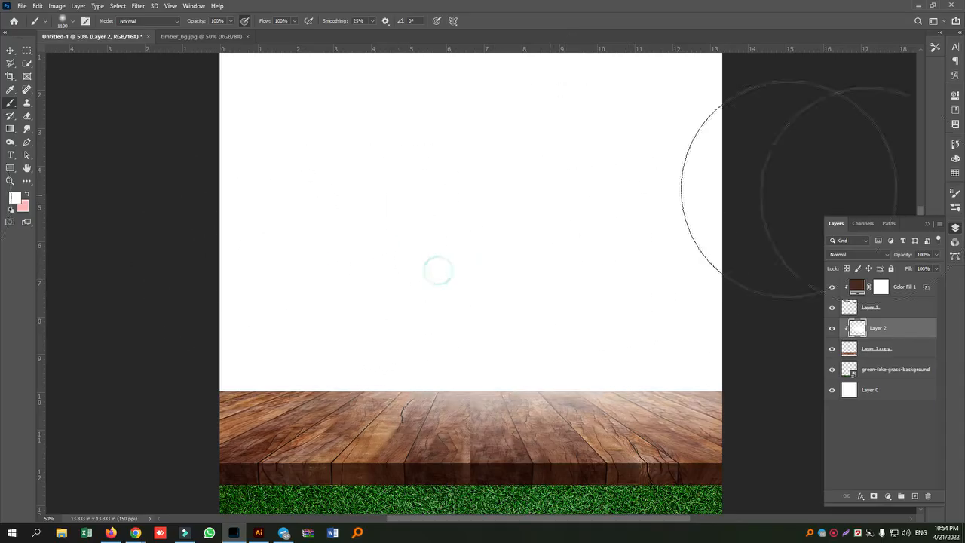
pyautogui.click(832, 328)
pyautogui.click(832, 328)
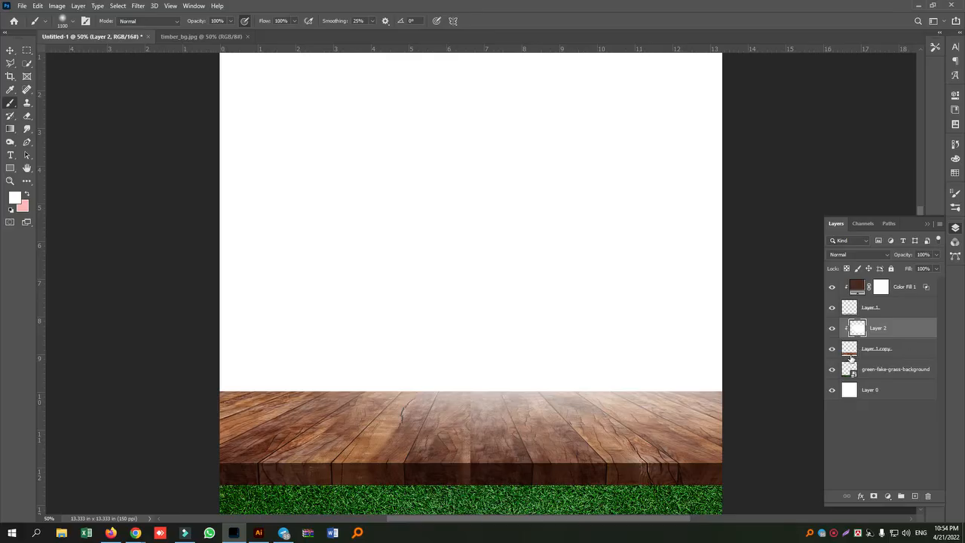
pyautogui.click(872, 257)
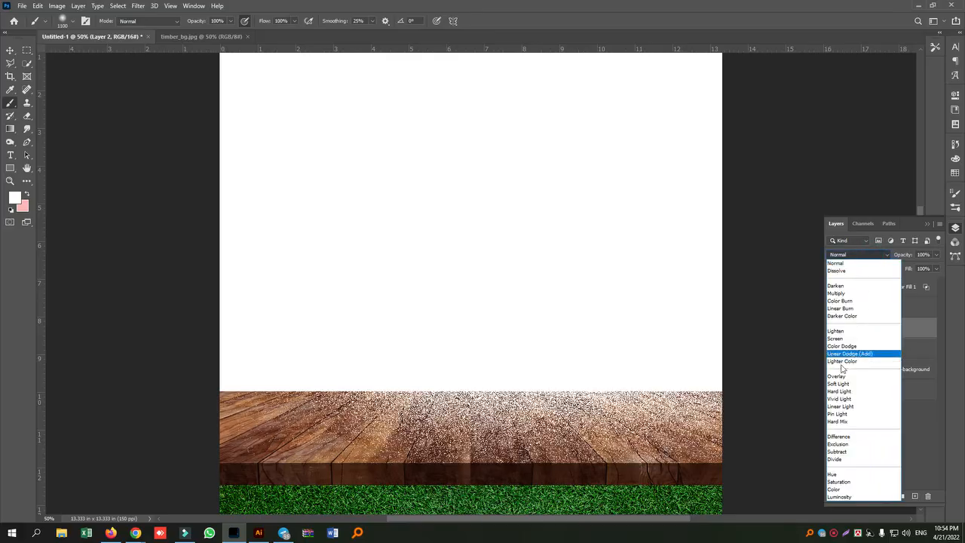
pyautogui.click(840, 339)
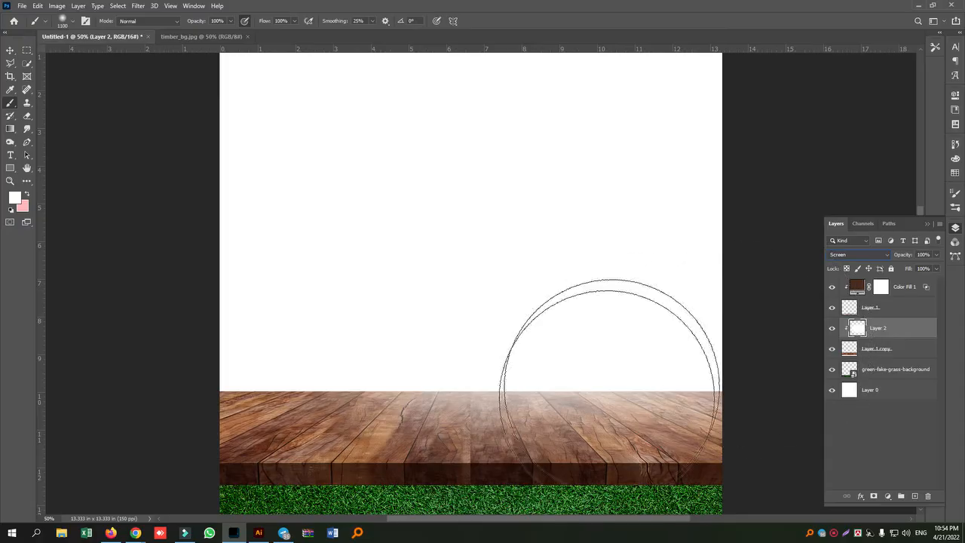
# - Reduce the brush to 500 px and strengthen the white highlight along the back edge, mainly on the tabletop's right half
pyautogui.click(11, 50)
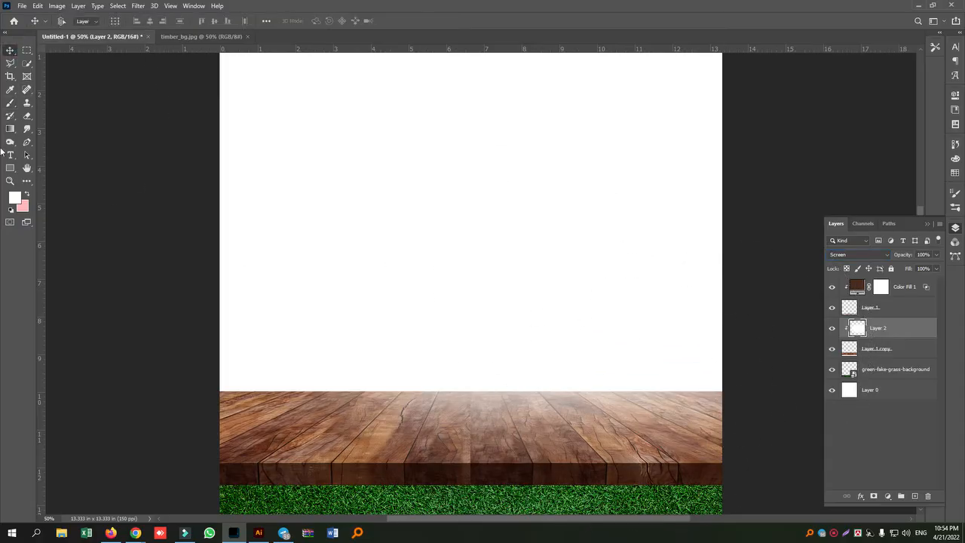
pyautogui.click(11, 103)
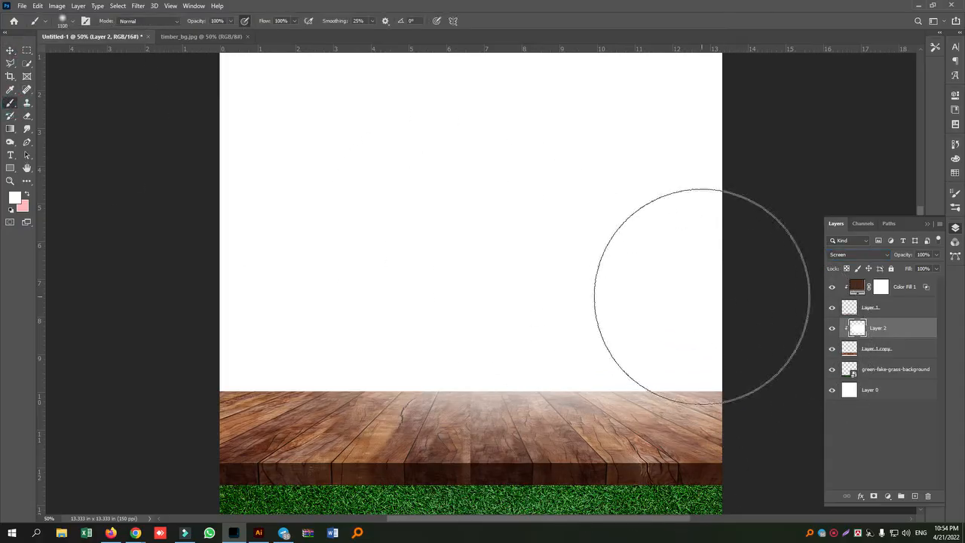
pyautogui.press('[')
pyautogui.press('[')
pyautogui.press('[')
pyautogui.moveTo(730, 338)
pyautogui.mouseDown()
pyautogui.moveTo(599, 353)
pyautogui.moveTo(500, 349)
pyautogui.mouseUp()
pyautogui.moveTo(745, 348); pyautogui.dragTo(382, 324)
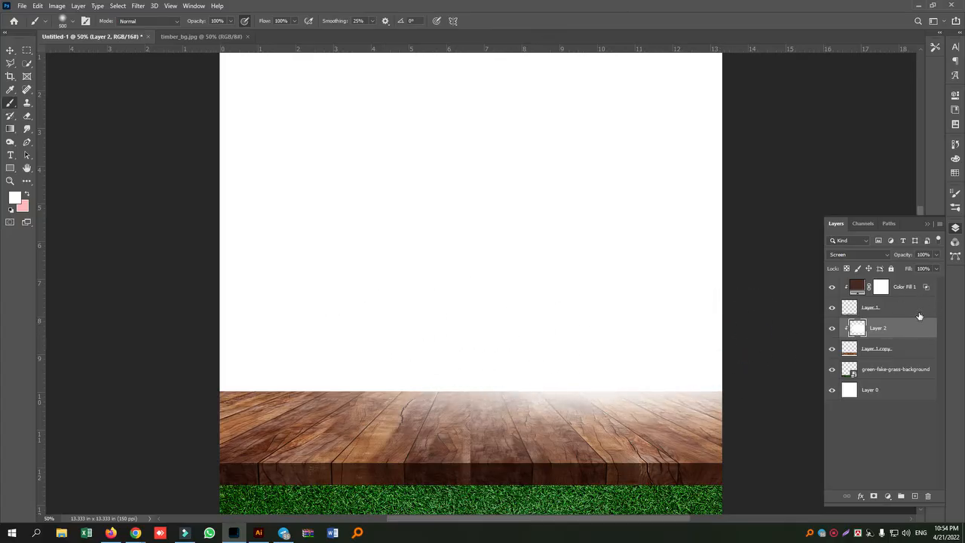
# - Split the highlight layer's Blend If sliders for the underlying layer to 0/66 on the dark end and 154/255 on the light end
pyautogui.rightClick(890, 335)
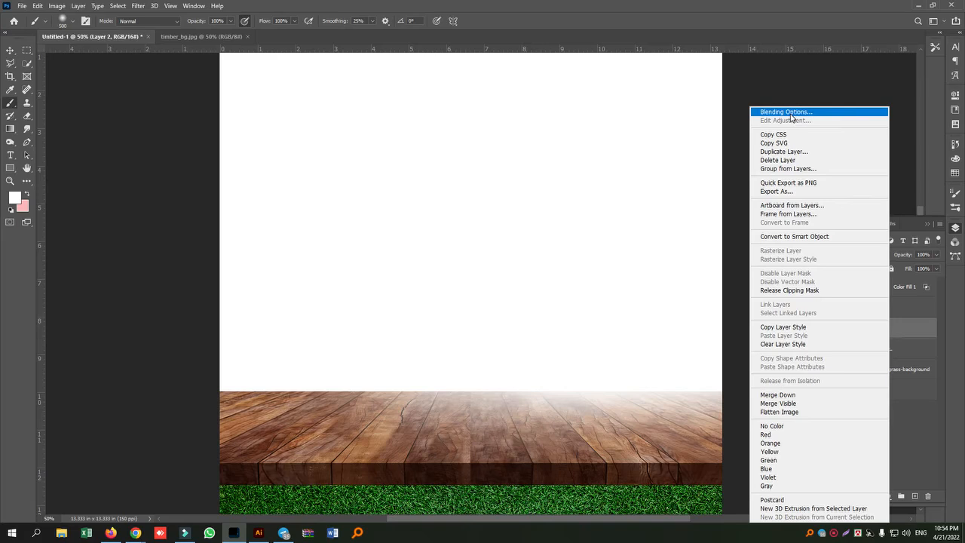
pyautogui.click(791, 114)
pyautogui.moveTo(837, 298); pyautogui.dragTo(805, 298)
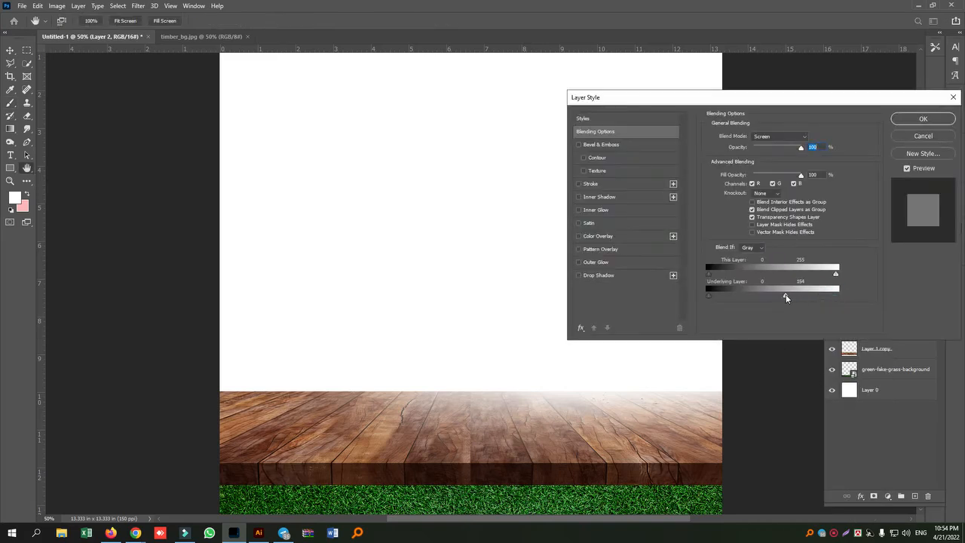
pyautogui.moveTo(786, 298); pyautogui.dragTo(855, 298)
pyautogui.moveTo(735, 295); pyautogui.dragTo(739, 295)
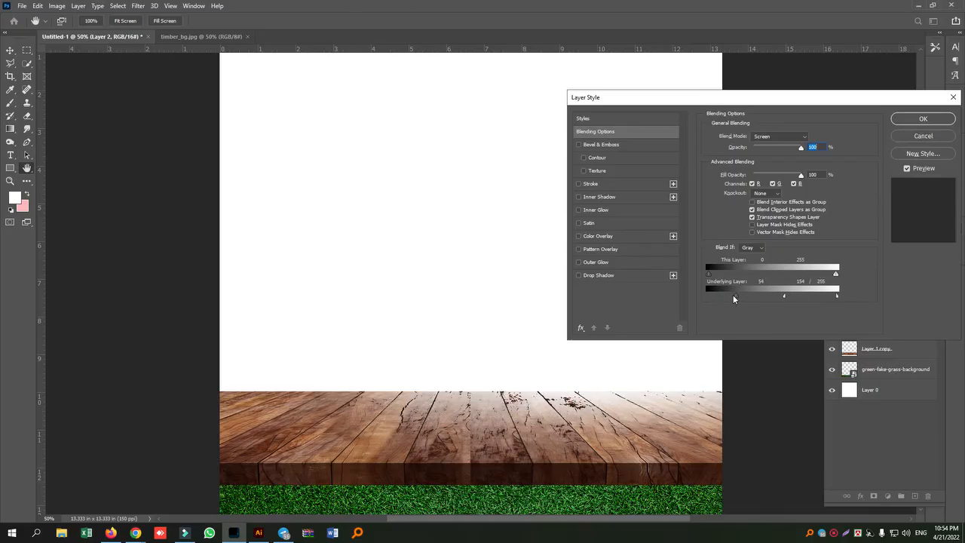
pyautogui.moveTo(738, 296); pyautogui.dragTo(745, 297)
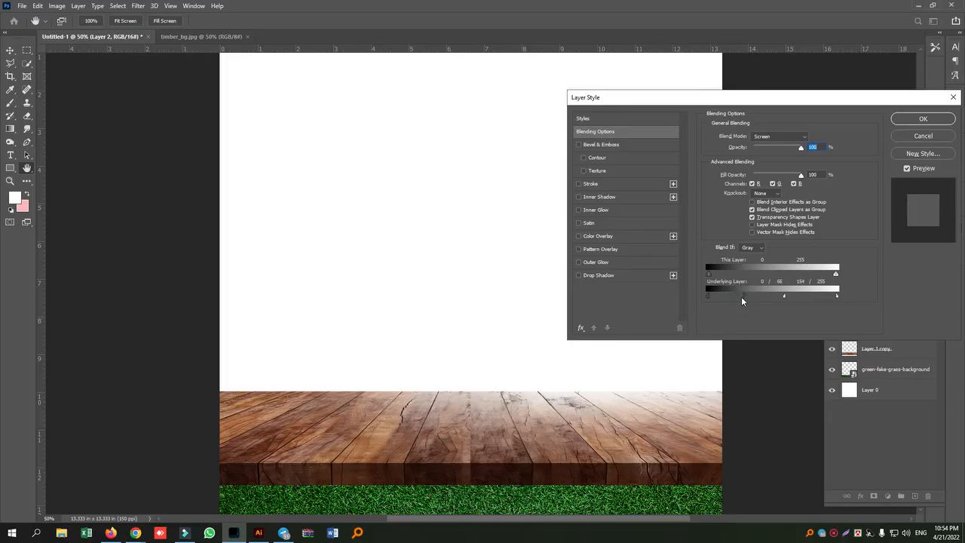
pyautogui.click(919, 119)
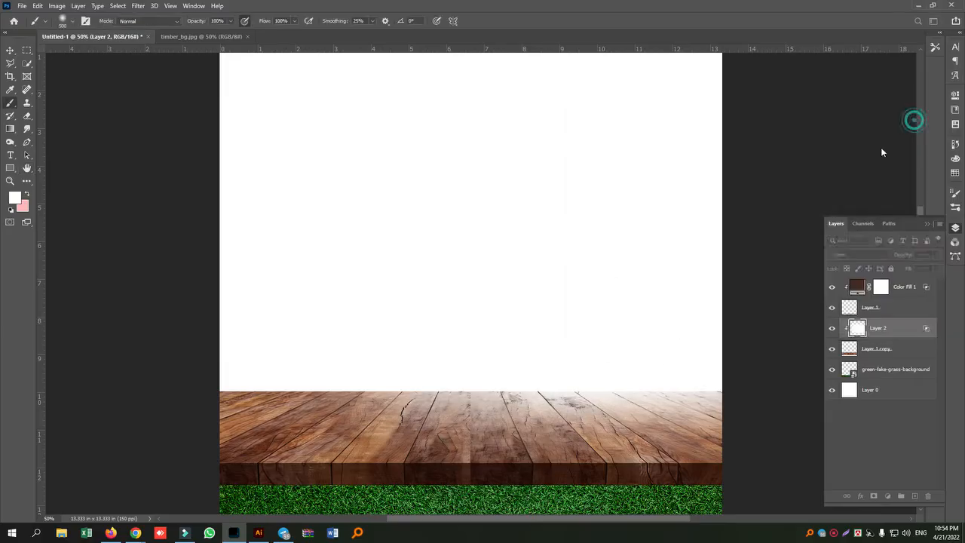
# - Add a new layer directly above the timber floor layer, clipped to the floor and beneath the highlight layer
pyautogui.click(13, 52)
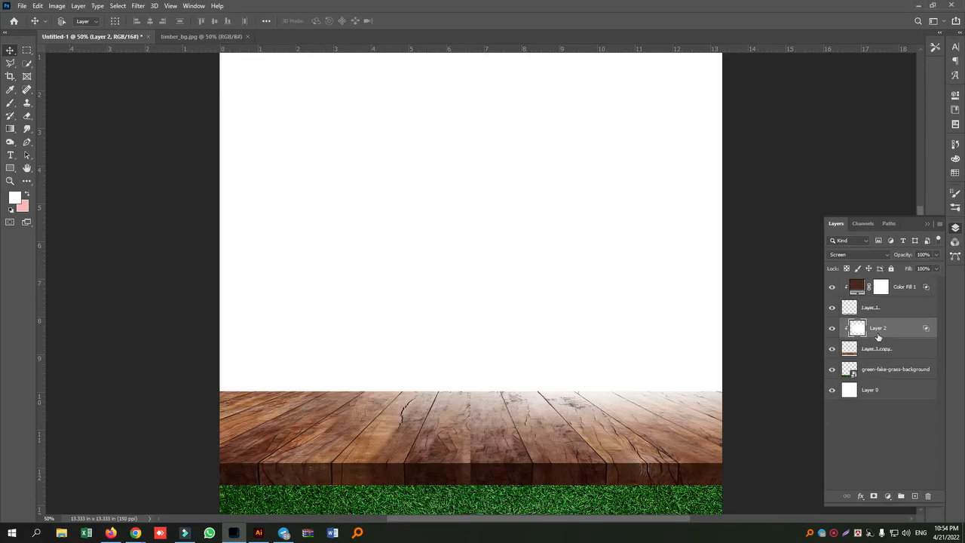
pyautogui.click(893, 352)
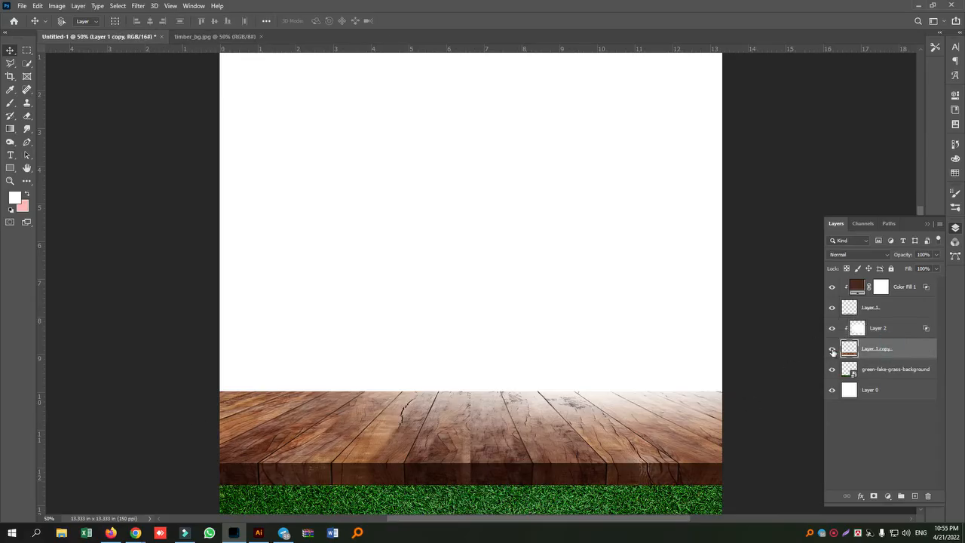
pyautogui.click(832, 350)
pyautogui.click(832, 350)
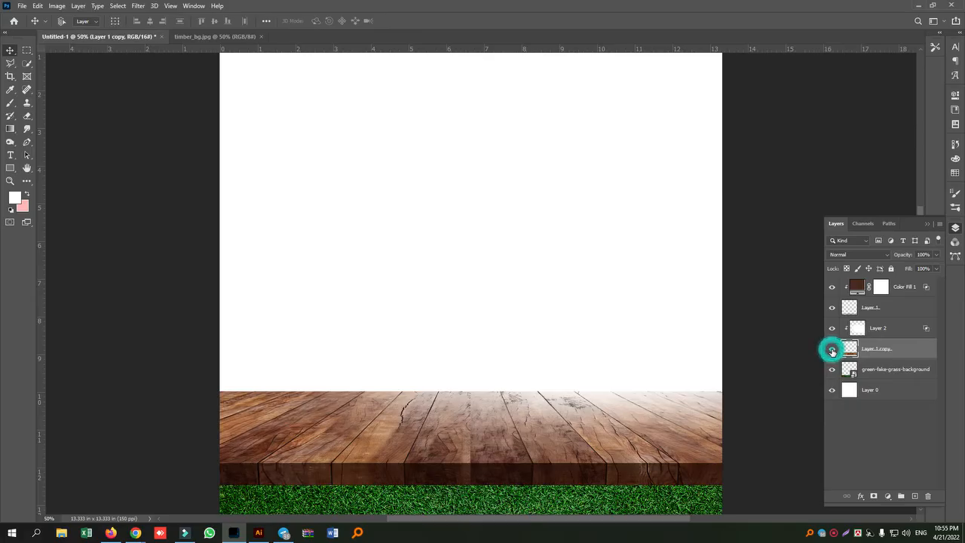
pyautogui.click(915, 497)
pyautogui.click(832, 327)
pyautogui.click(832, 327)
pyautogui.click(834, 350)
pyautogui.click(833, 350)
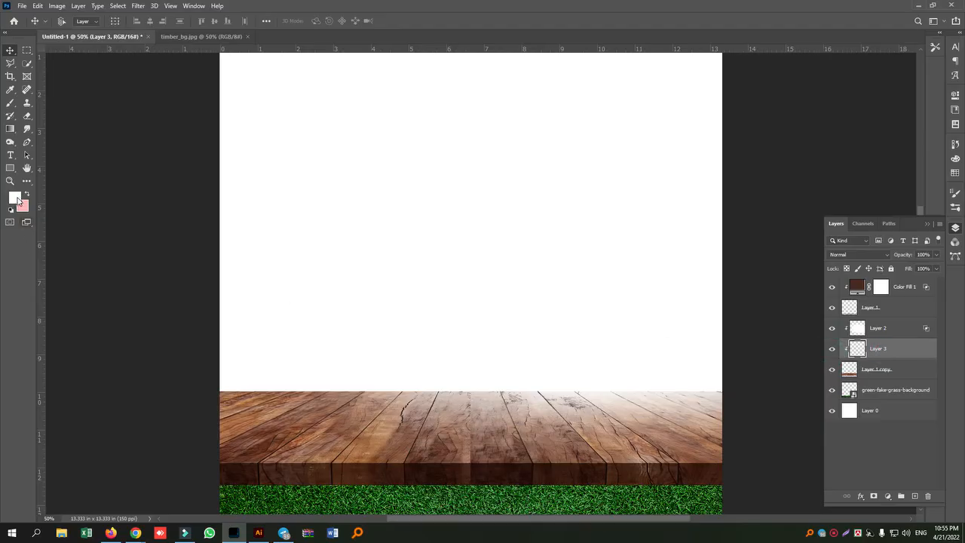
# - Sample the dark brown #381b15 from the wood as foreground color and brush a shadow along the front of the tabletop's left half
pyautogui.click(17, 199)
pyautogui.click(249, 448)
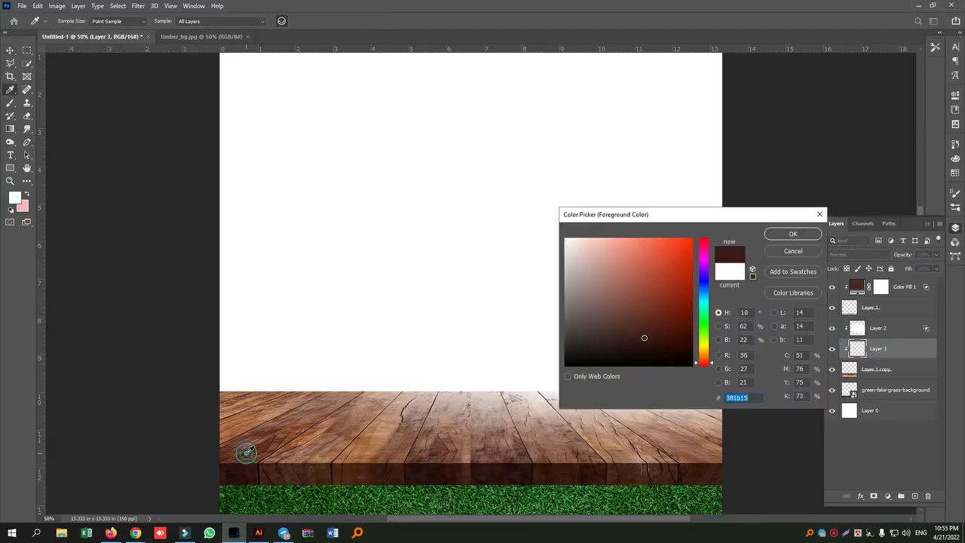
pyautogui.click(793, 233)
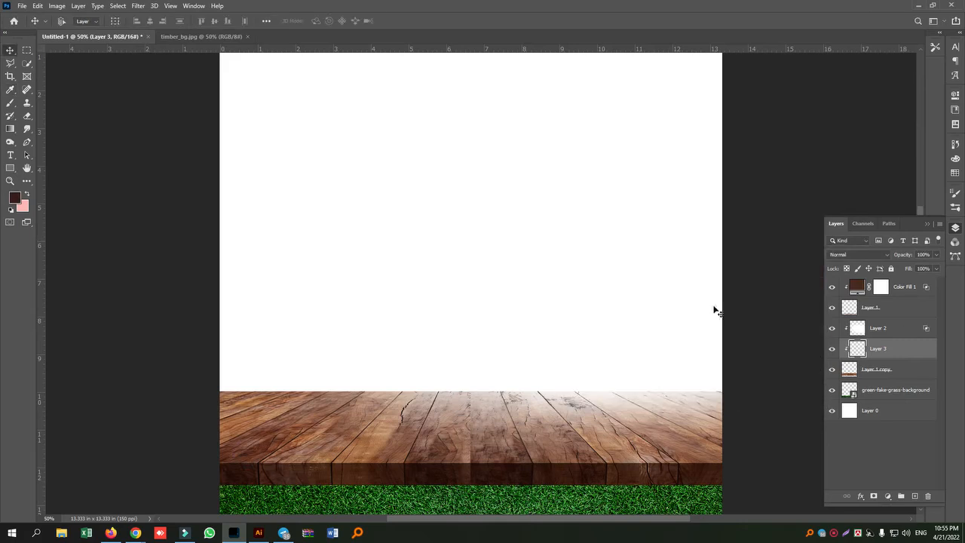
pyautogui.click(12, 103)
pyautogui.moveTo(185, 457); pyautogui.dragTo(520, 463)
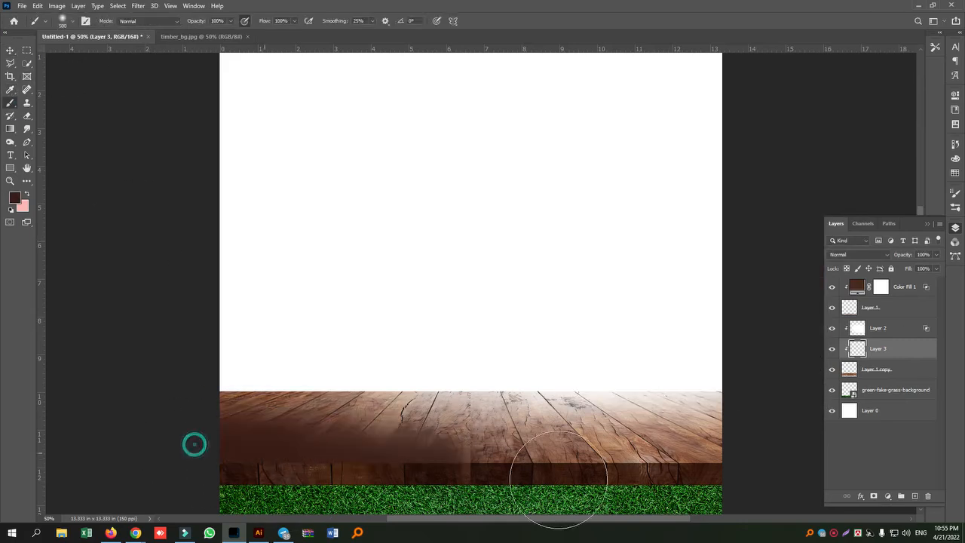
# - Set the shadow layer's blend mode to Multiply and its opacity to 58%
pyautogui.click(866, 253)
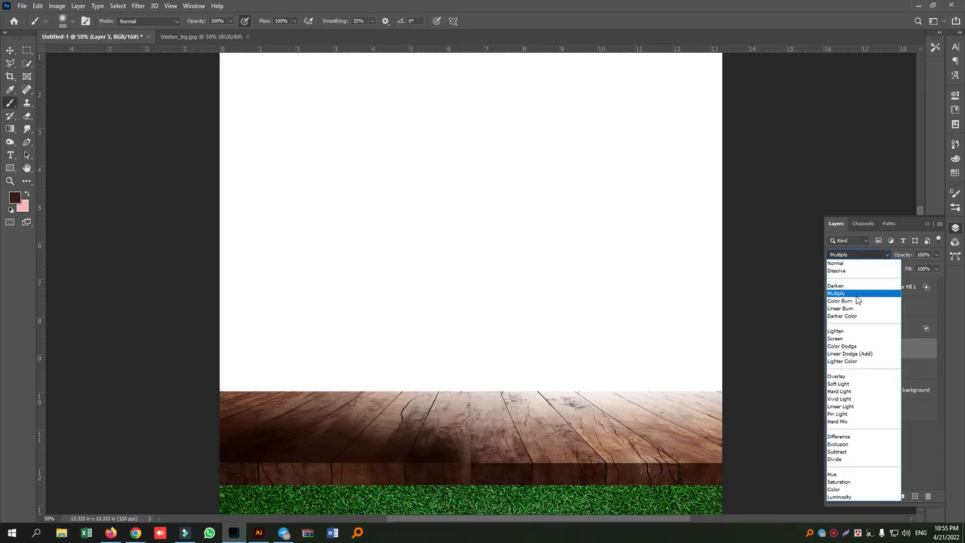
pyautogui.click(857, 300)
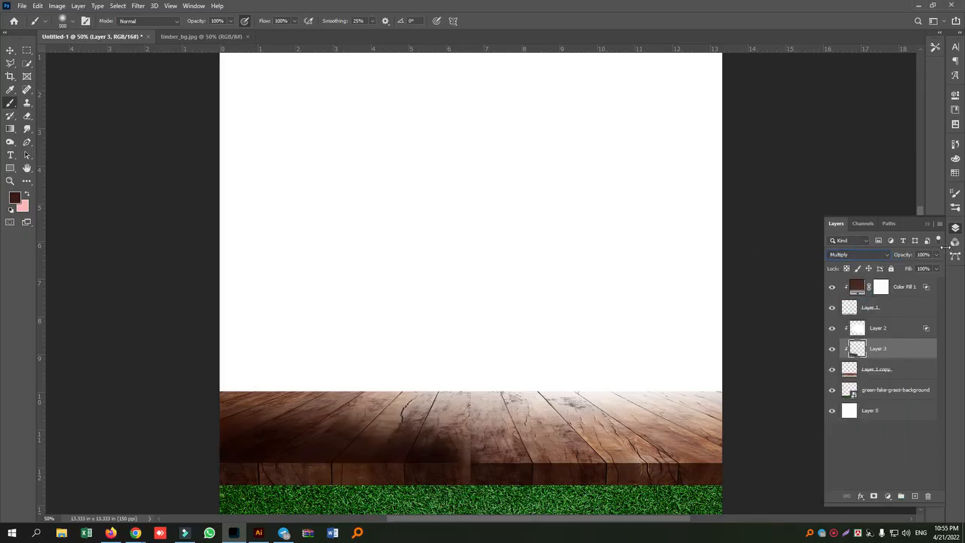
pyautogui.moveTo(937, 255); pyautogui.dragTo(917, 268)
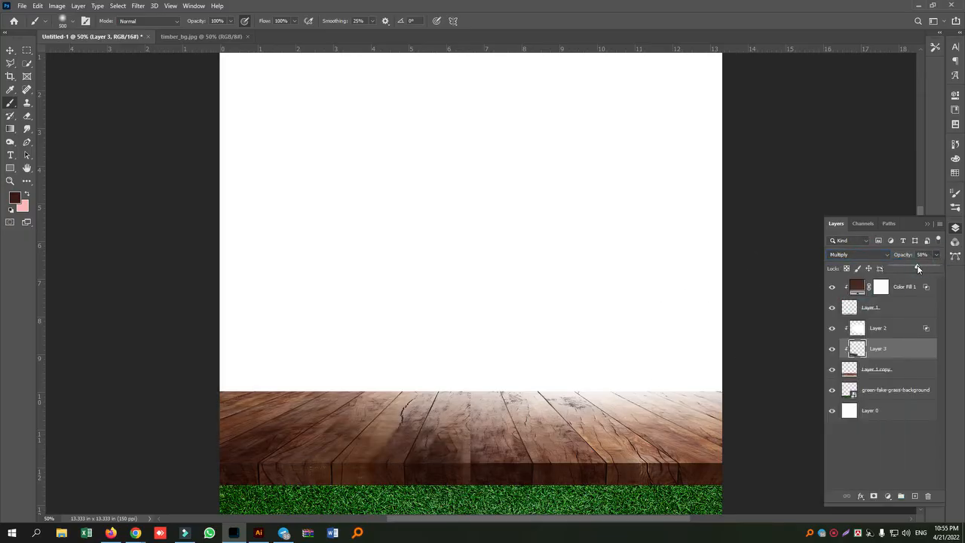
# - Split the shadow layer's Blend If sliders for the underlying layer to 0/45 on the dark end and 220/255 on the light end
pyautogui.rightClick(896, 352)
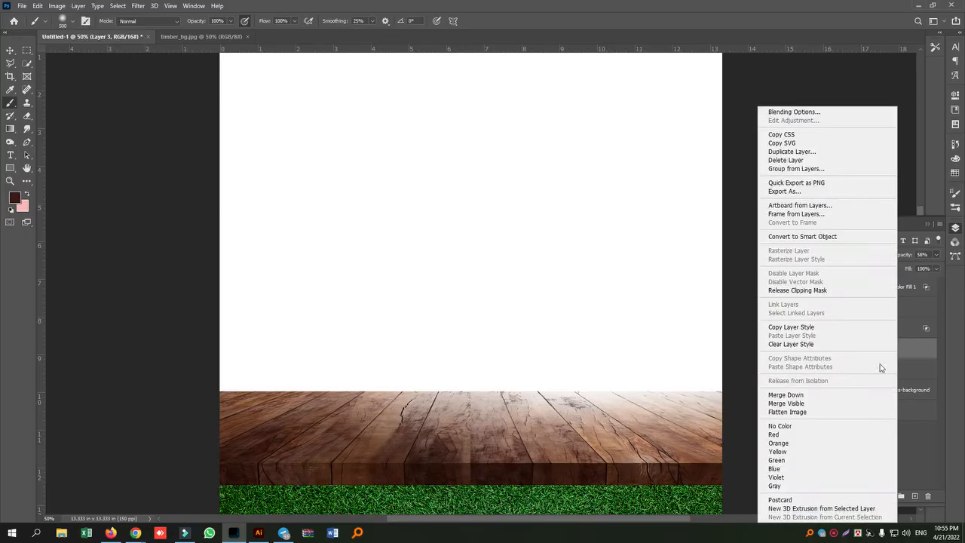
pyautogui.click(792, 111)
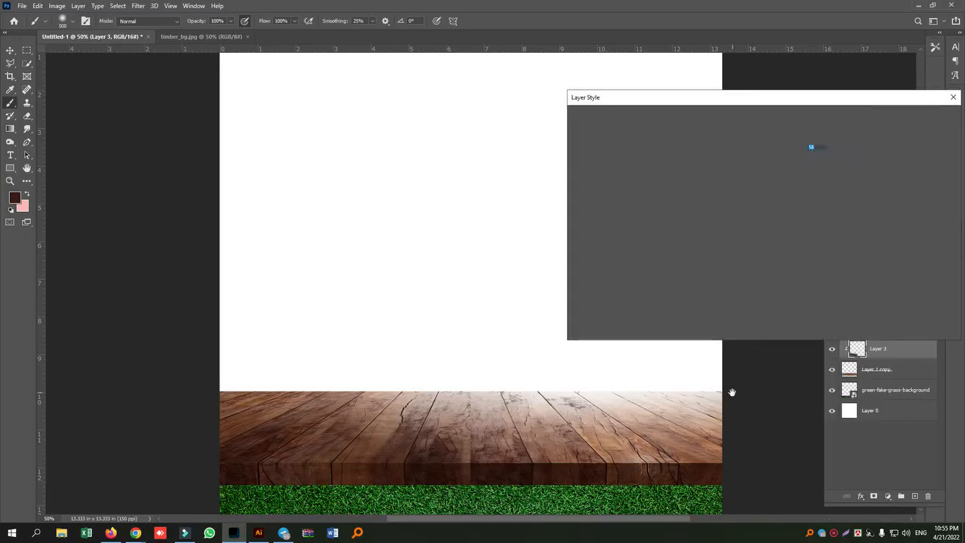
pyautogui.moveTo(707, 296)
pyautogui.mouseDown()
pyautogui.moveTo(731, 294)
pyautogui.moveTo(696, 295)
pyautogui.mouseUp()
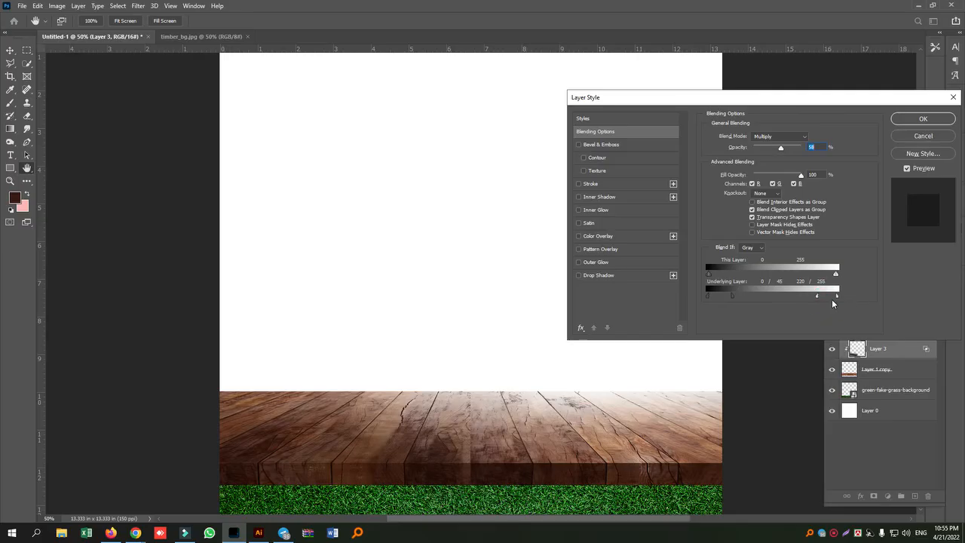
pyautogui.click(923, 119)
pyautogui.press('b')
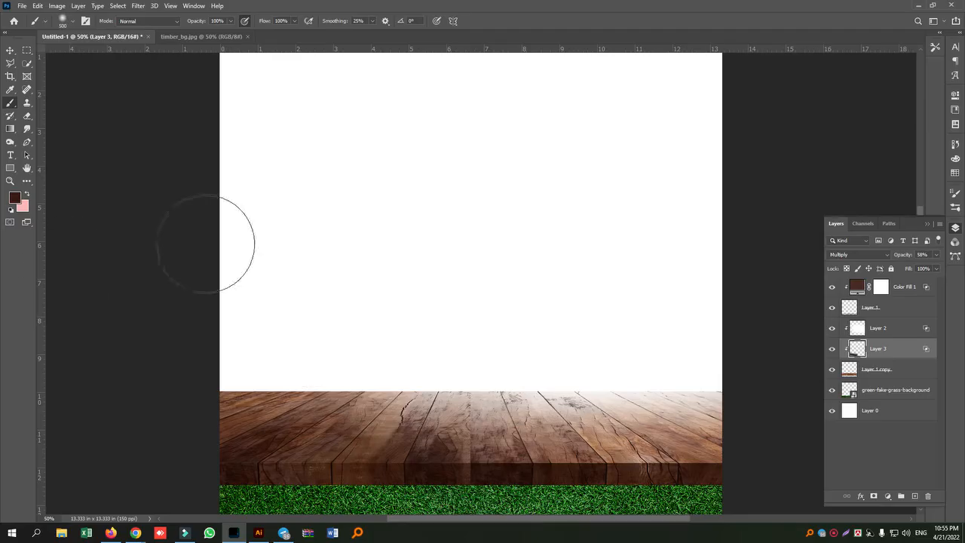
# - Identify the grass layer by toggling its visibility and add a new layer directly above it
pyautogui.scroll(-4, 543, 301)
pyautogui.scroll(5, 584, 392)
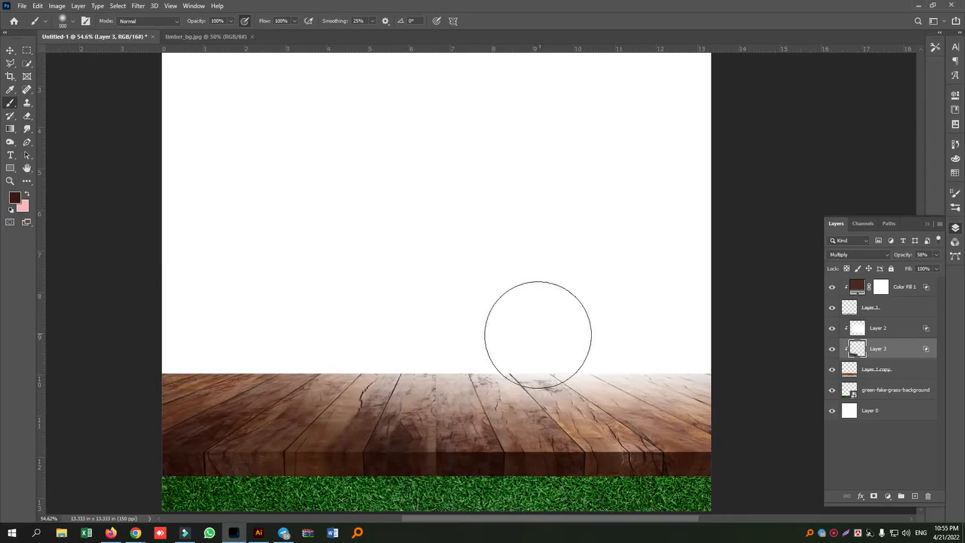
pyautogui.scroll(-4, 534, 332)
pyautogui.click(10, 49)
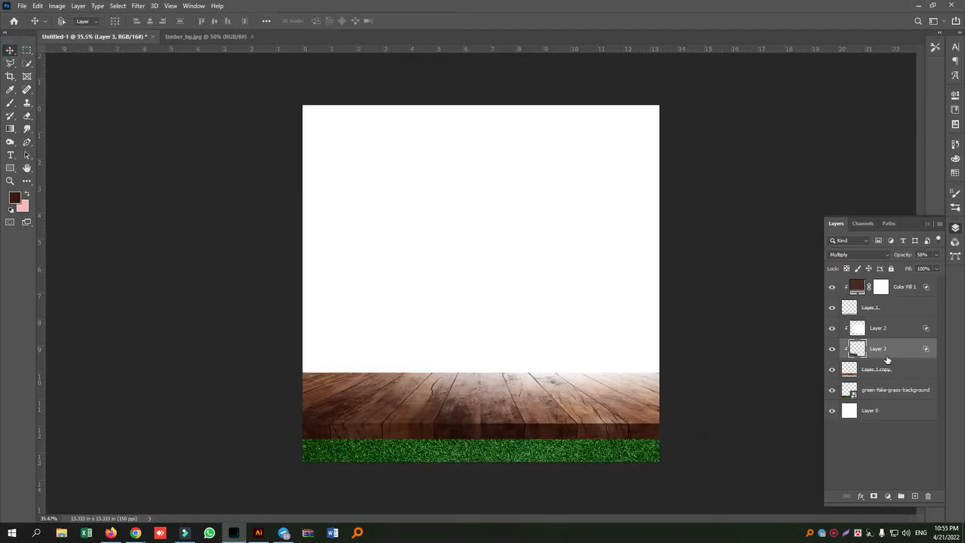
pyautogui.click(876, 393)
pyautogui.click(832, 390)
pyautogui.click(832, 390)
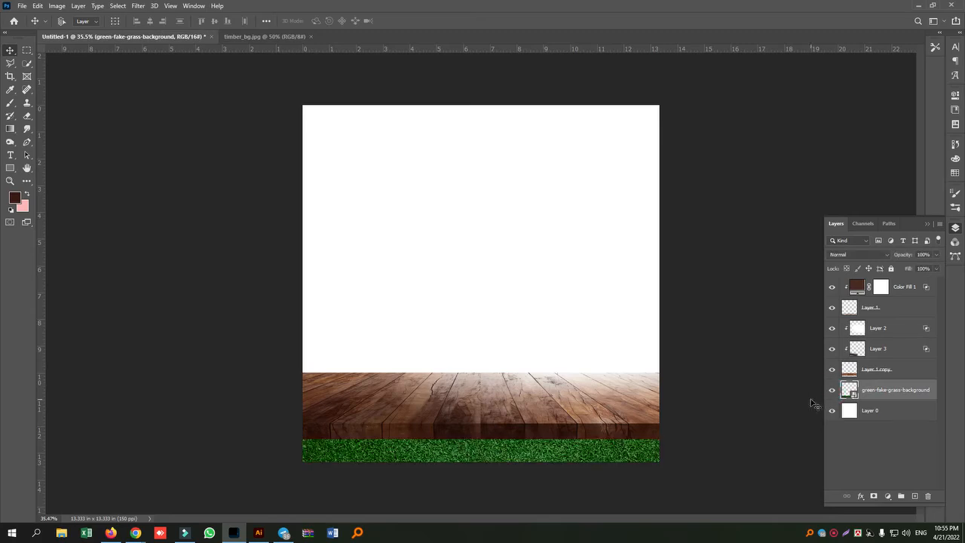
pyautogui.scroll(2, 585, 466)
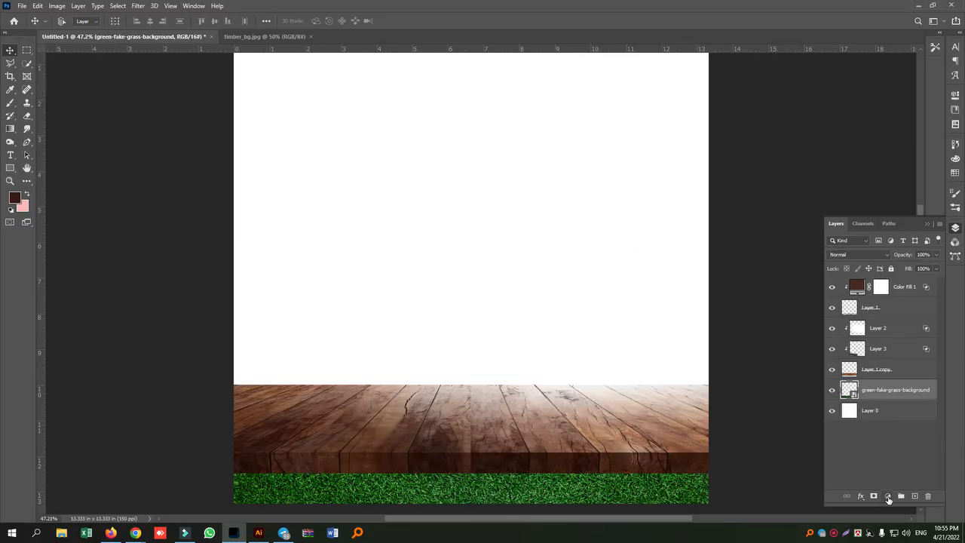
pyautogui.click(915, 496)
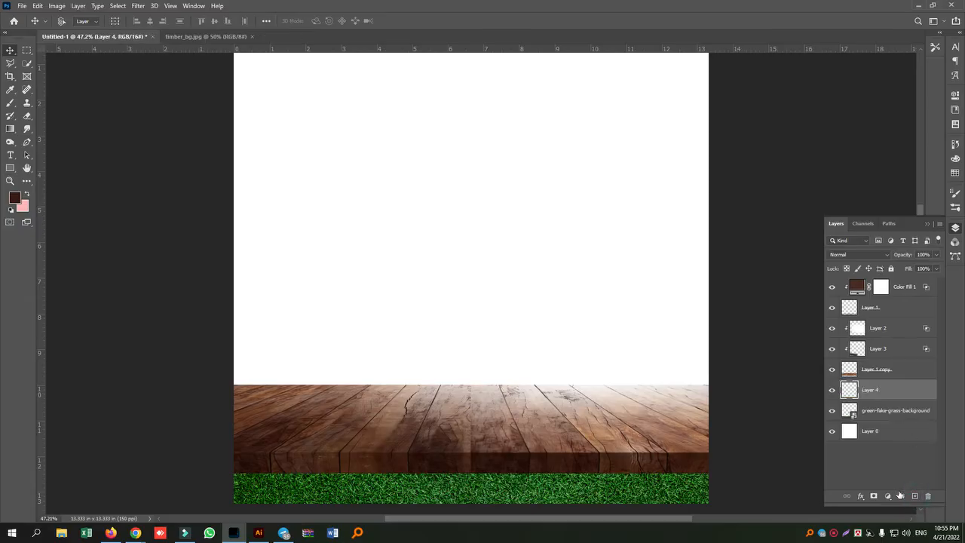
# - Add a dark green Solid Color fill layer above the grass and set its blend mode to Multiply
pyautogui.click(888, 496)
pyautogui.click(908, 317)
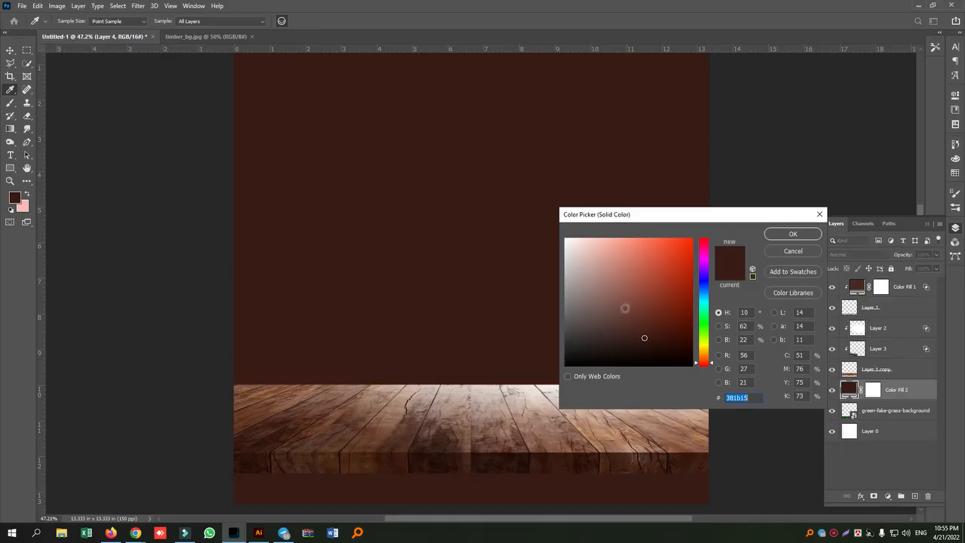
pyautogui.click(699, 322)
pyautogui.click(680, 330)
pyautogui.click(681, 333)
pyautogui.click(692, 341)
pyautogui.click(794, 235)
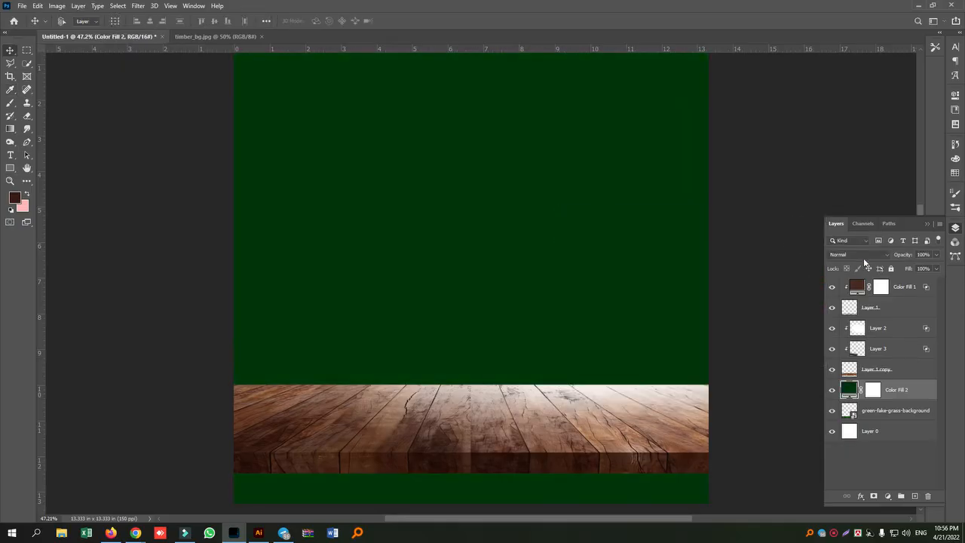
pyautogui.click(860, 255)
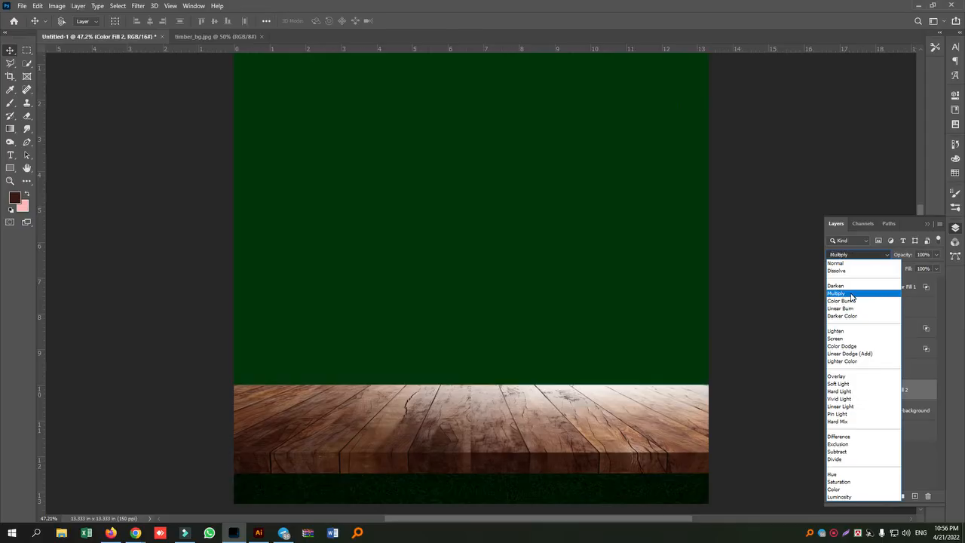
pyautogui.click(837, 294)
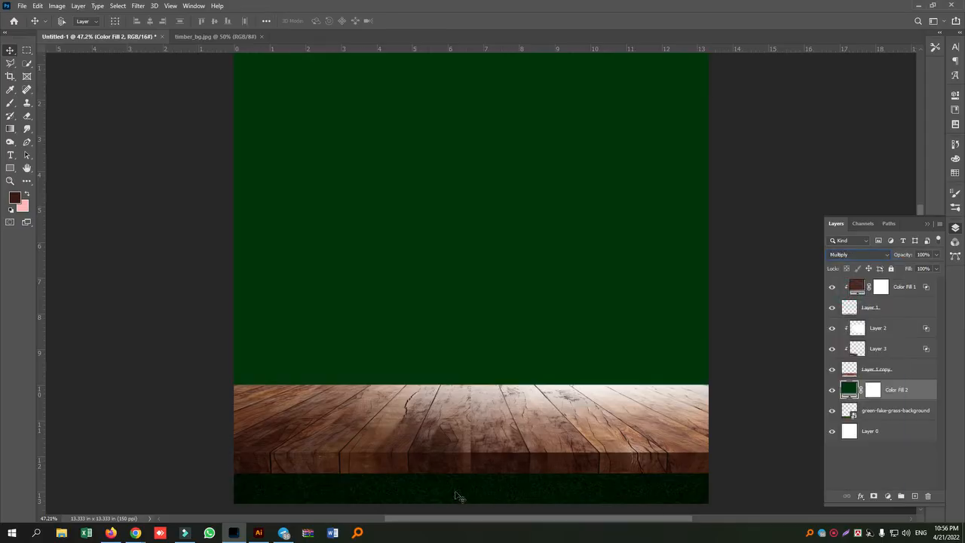
pyautogui.rightClick(903, 403)
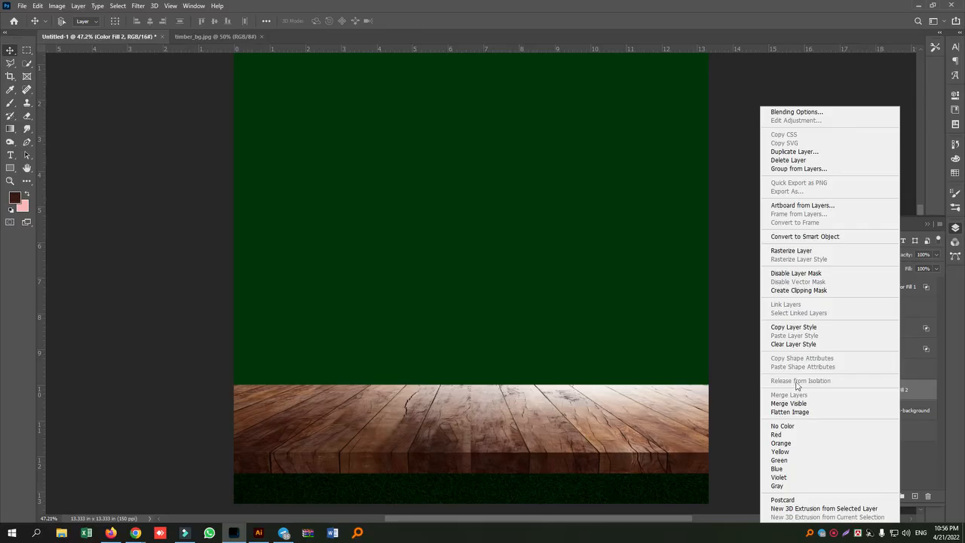
pyautogui.click(794, 344)
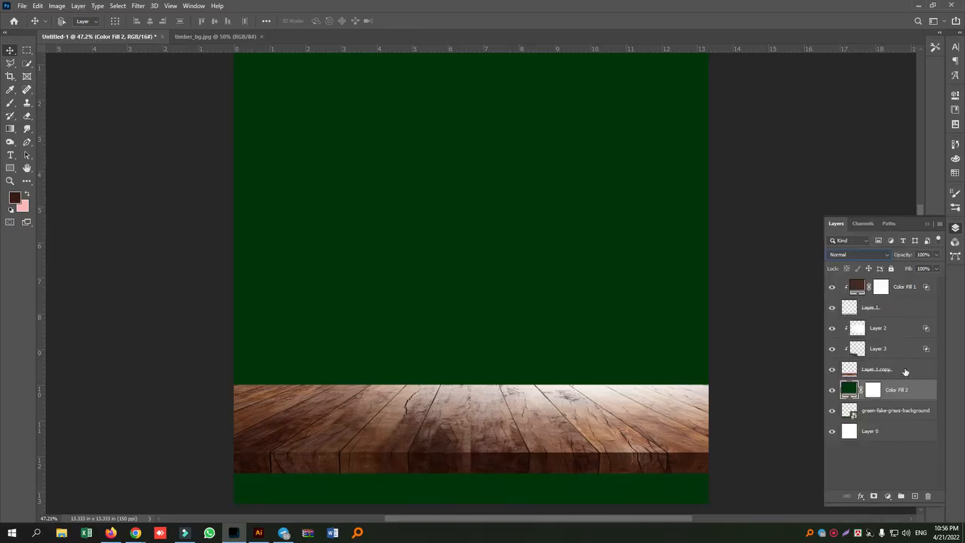
pyautogui.hotkey('ctrl', 'z')
# - Clip the green fill to the grass layer and adjust its underlying-layer Blend If sliders, splitting the dark-end slider so grass highlights show through
pyautogui.rightClick(894, 390)
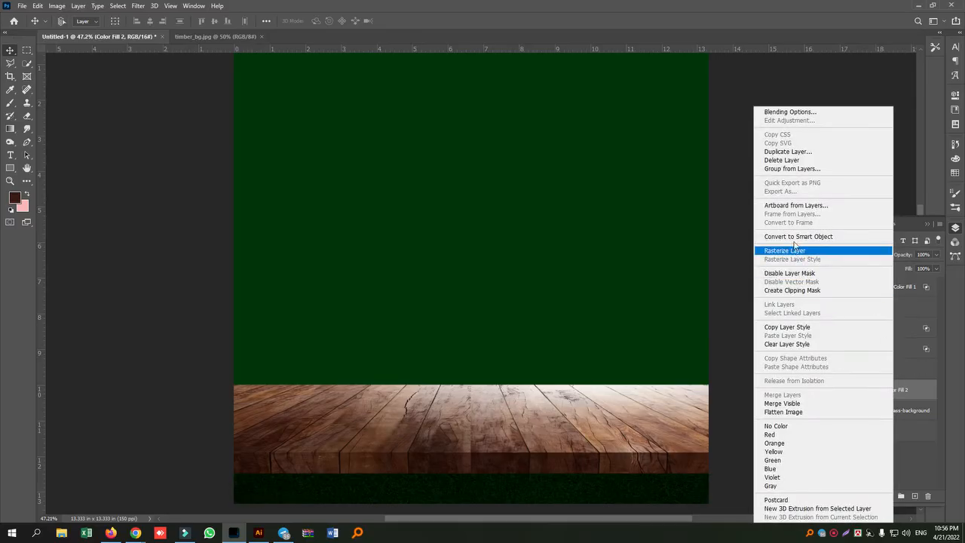
pyautogui.click(797, 293)
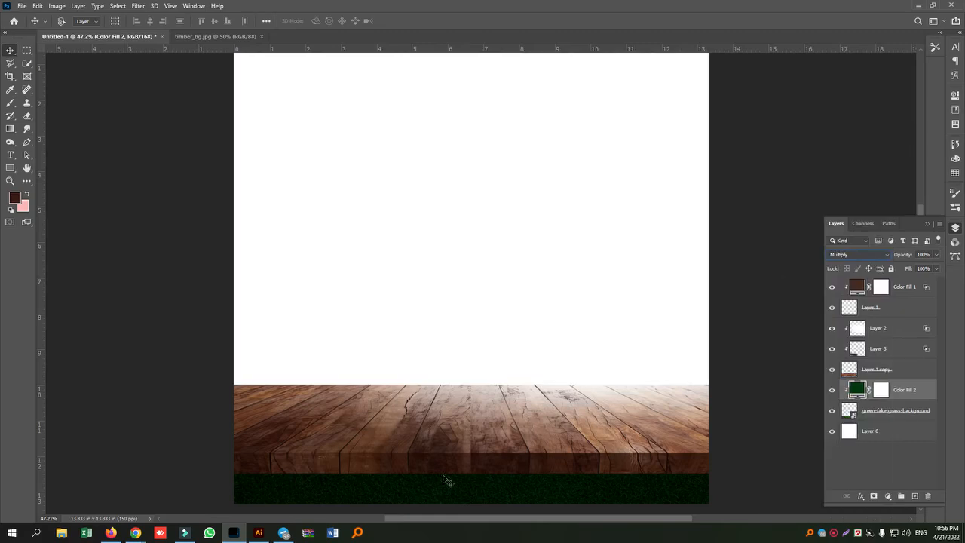
pyautogui.rightClick(909, 390)
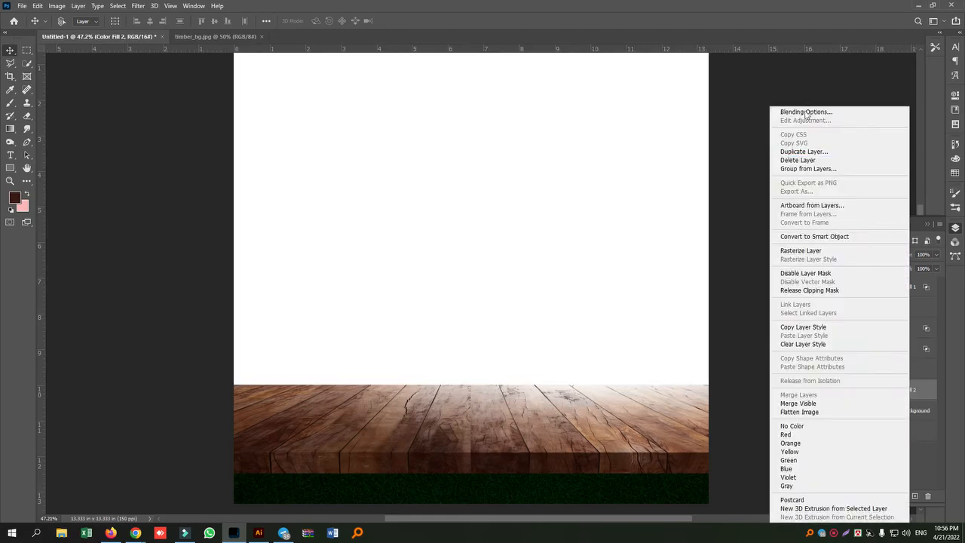
pyautogui.click(804, 112)
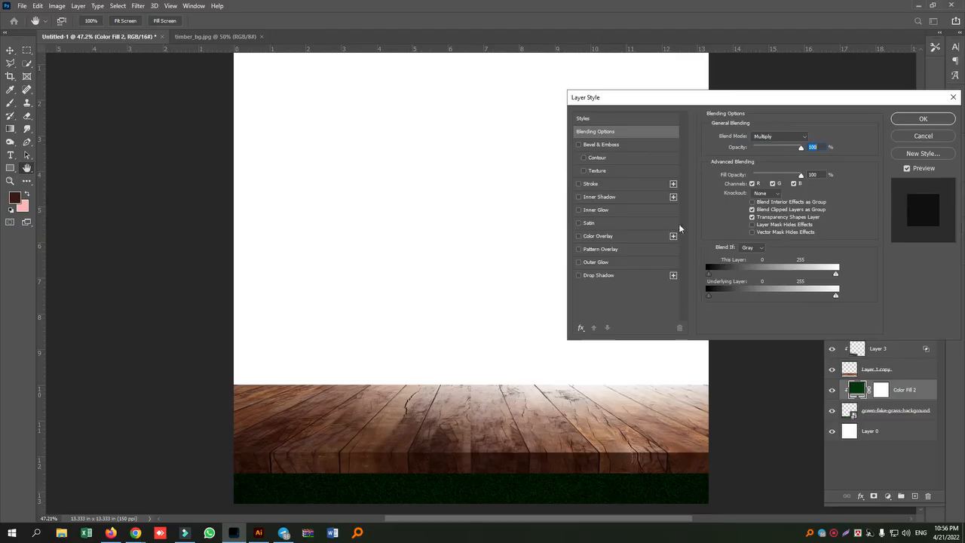
pyautogui.moveTo(707, 296); pyautogui.dragTo(743, 294)
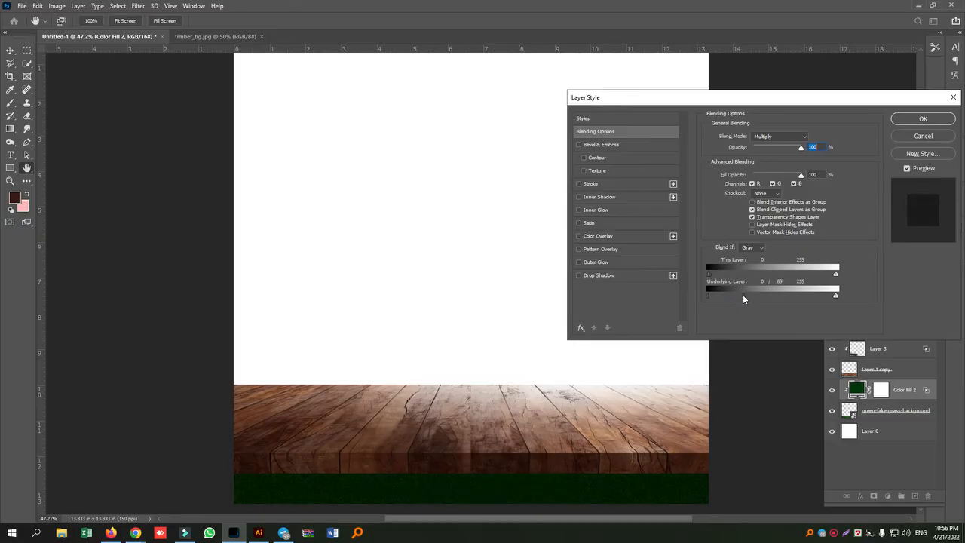
pyautogui.moveTo(836, 297); pyautogui.dragTo(780, 297)
pyautogui.moveTo(742, 295); pyautogui.dragTo(753, 296)
pyautogui.click(917, 125)
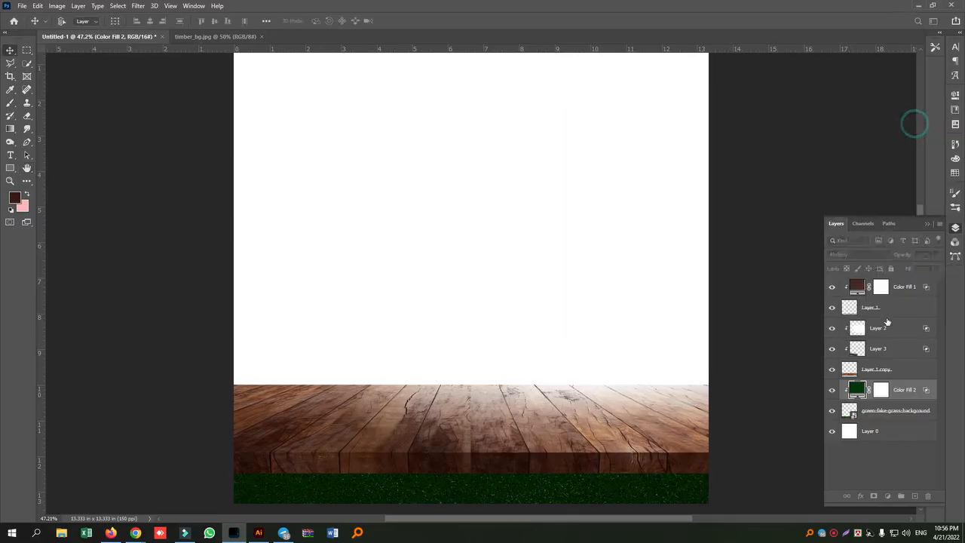
# - Set the green fill layer's opacity to 73%
pyautogui.click(938, 255)
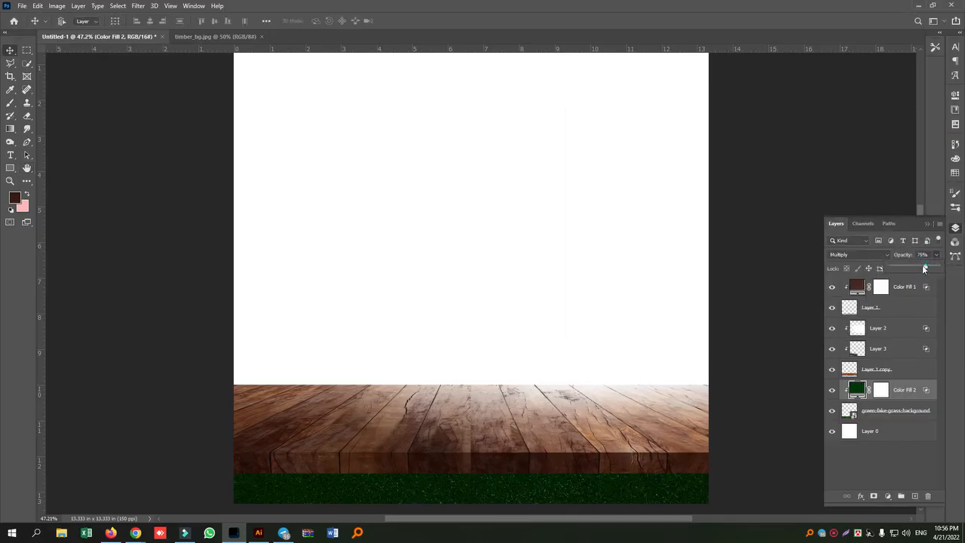
pyautogui.moveTo(925, 265); pyautogui.dragTo(920, 269)
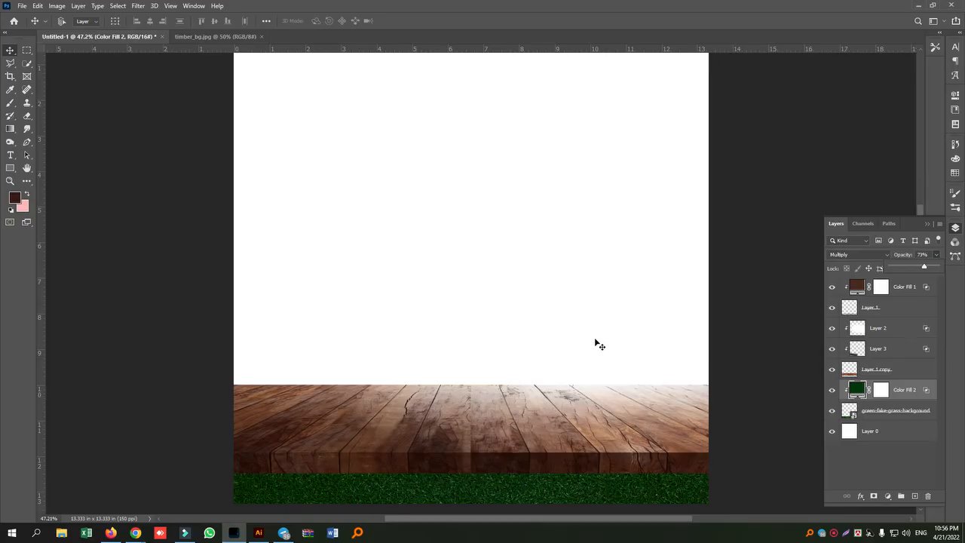
pyautogui.click(927, 224)
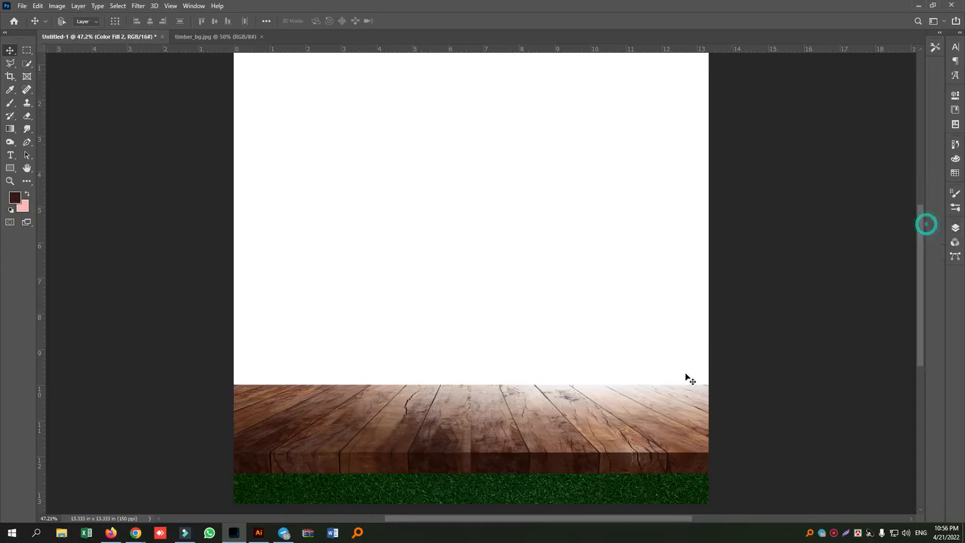
# - Examine the tabletop and grass up close, toggling the visibility of Color Fill 1 and Layer 1 to see what each covers
pyautogui.scroll(-2, 918, 298)
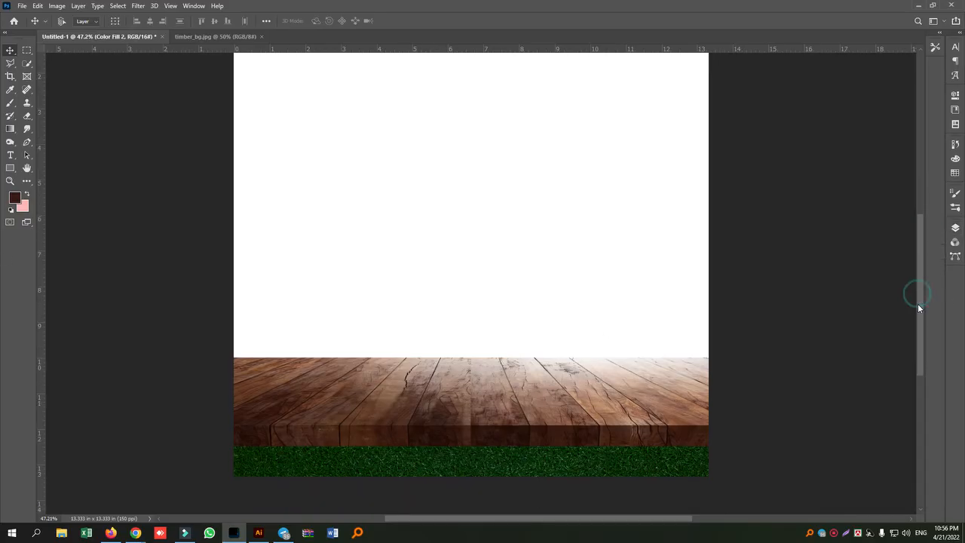
pyautogui.hotkey('ctrl', '+')
pyautogui.hotkey('ctrl', '+')
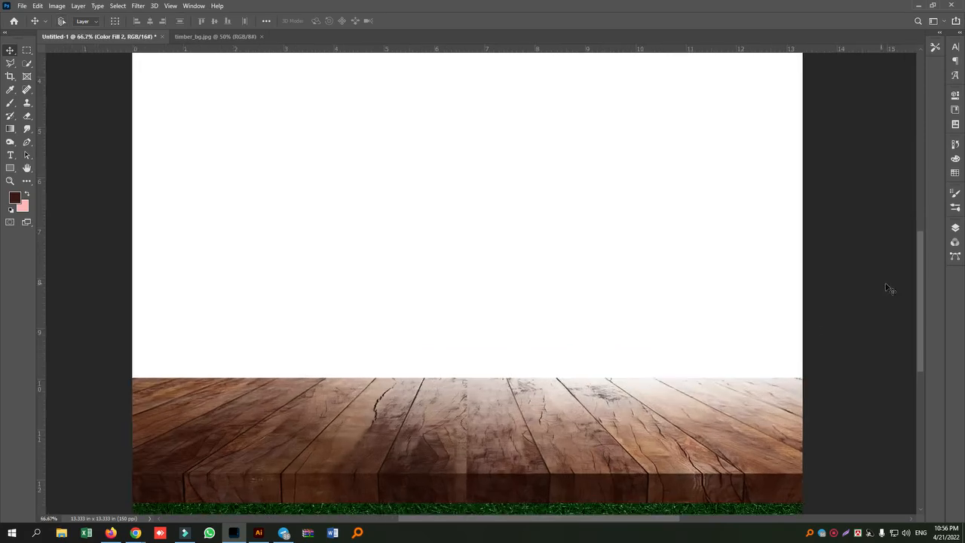
pyautogui.moveTo(922, 286); pyautogui.dragTo(918, 332)
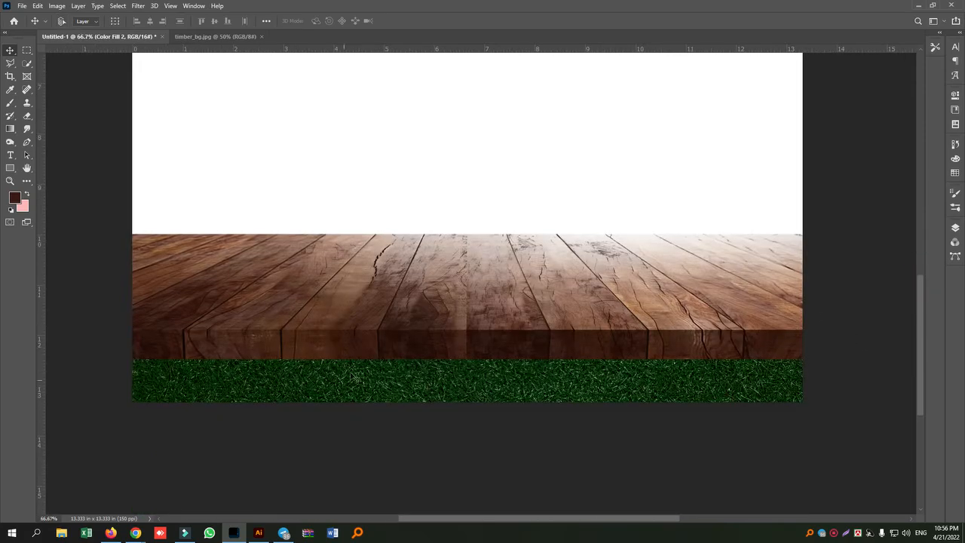
pyautogui.click(956, 228)
pyautogui.click(832, 288)
pyautogui.click(832, 288)
pyautogui.click(832, 307)
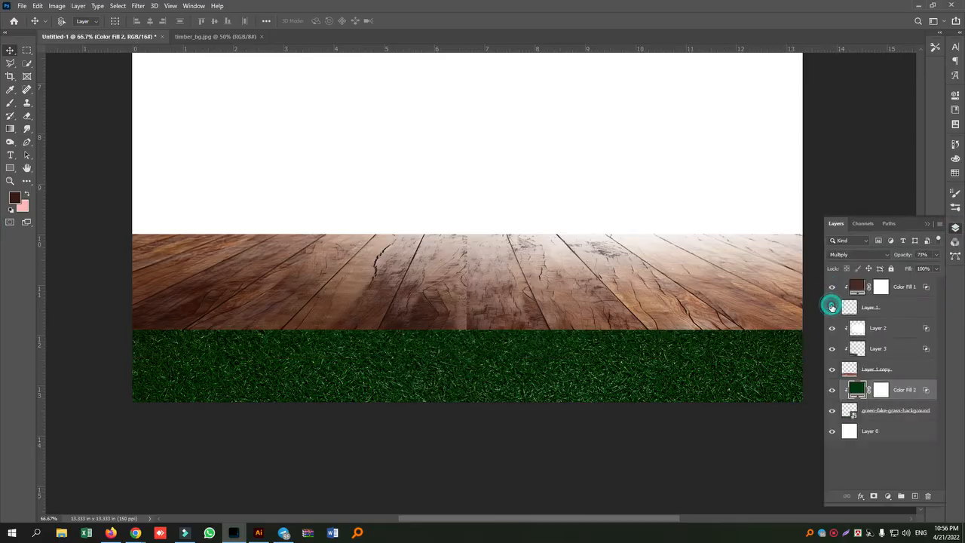
pyautogui.click(832, 307)
# - Group Layer 1 with its clipped Color Fill 1 and name the group "Lower Wood"
pyautogui.click(879, 309)
pyautogui.keyDown('shift'); pyautogui.click(911, 285); pyautogui.keyUp('shift')
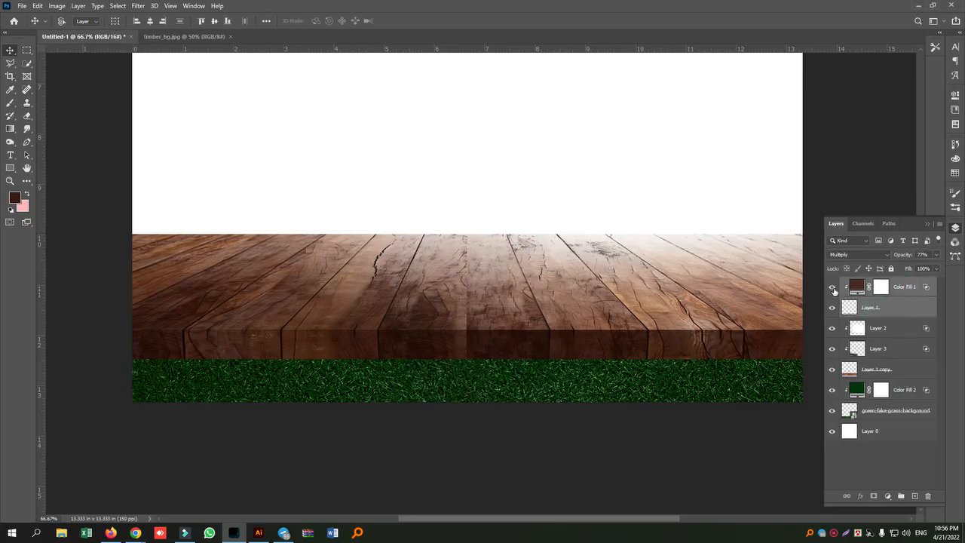
pyautogui.hotkey('ctrl', 'g')
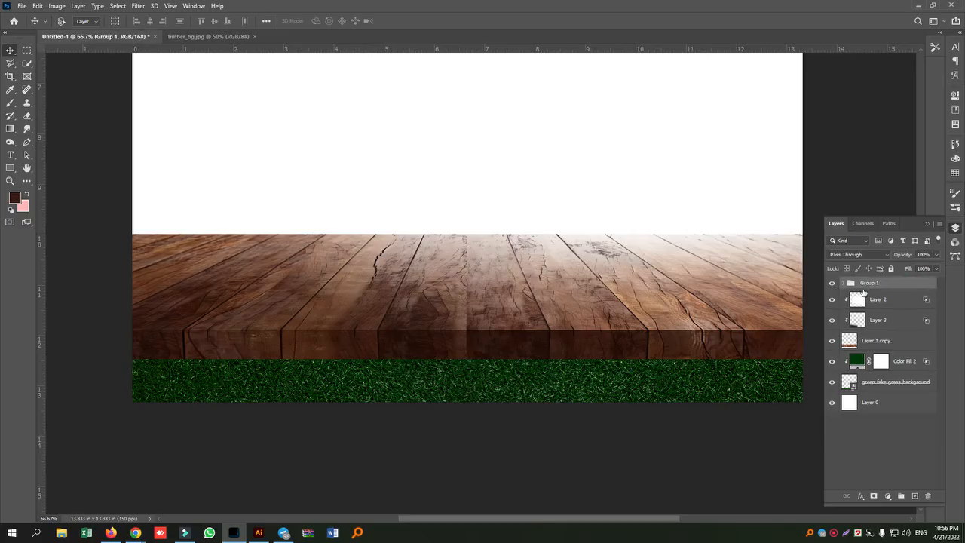
pyautogui.click(833, 285)
pyautogui.click(831, 285)
pyautogui.press('Return')
# - Group Layer 2, Layer 3 and Layer 1 copy and name the group "Wood"
pyautogui.click(890, 305)
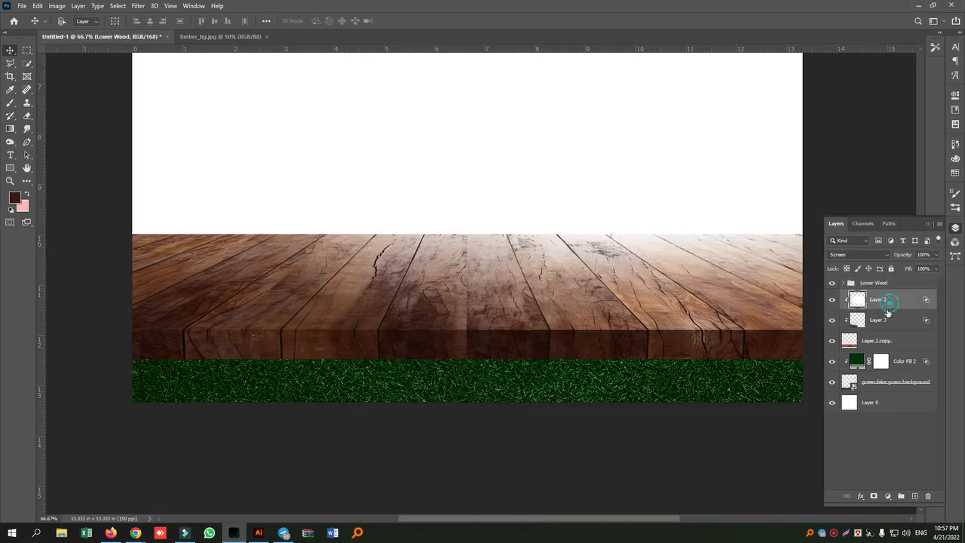
pyautogui.keyDown('shift'); pyautogui.click(891, 344); pyautogui.keyUp('shift')
pyautogui.hotkey('ctrl', 'g')
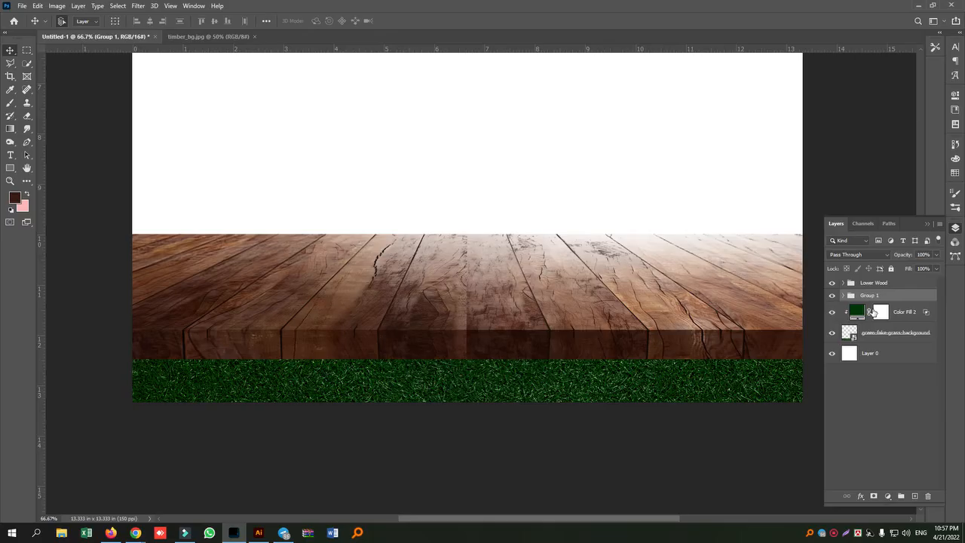
pyautogui.click(832, 296)
pyautogui.click(832, 297)
pyautogui.click(927, 301)
# - Add a layer mask to the Lower Wood group and activate the Brush tool
pyautogui.click(873, 284)
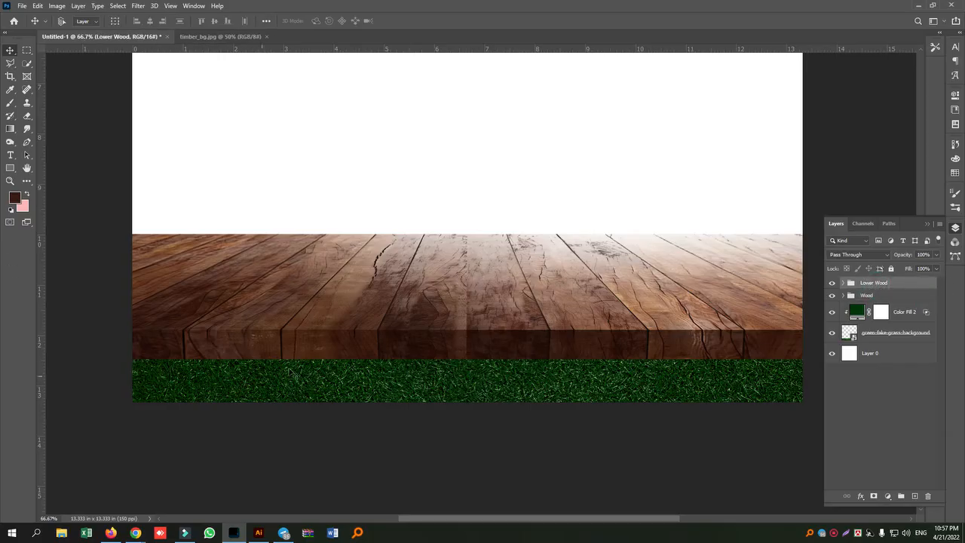
pyautogui.click(874, 496)
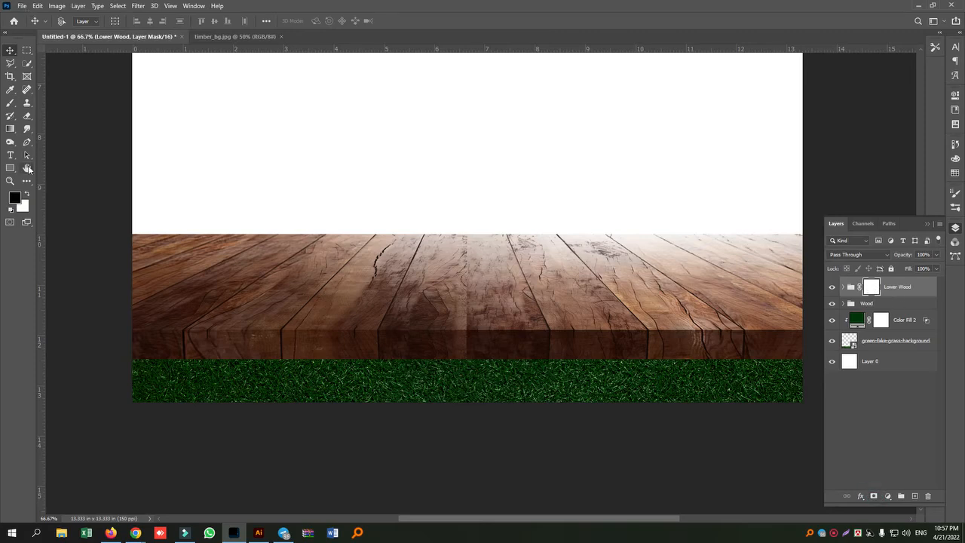
pyautogui.click(11, 103)
# - Choose the 332 px hourglass-shaped grass brush tip from the custom brush presets
pyautogui.click(86, 23)
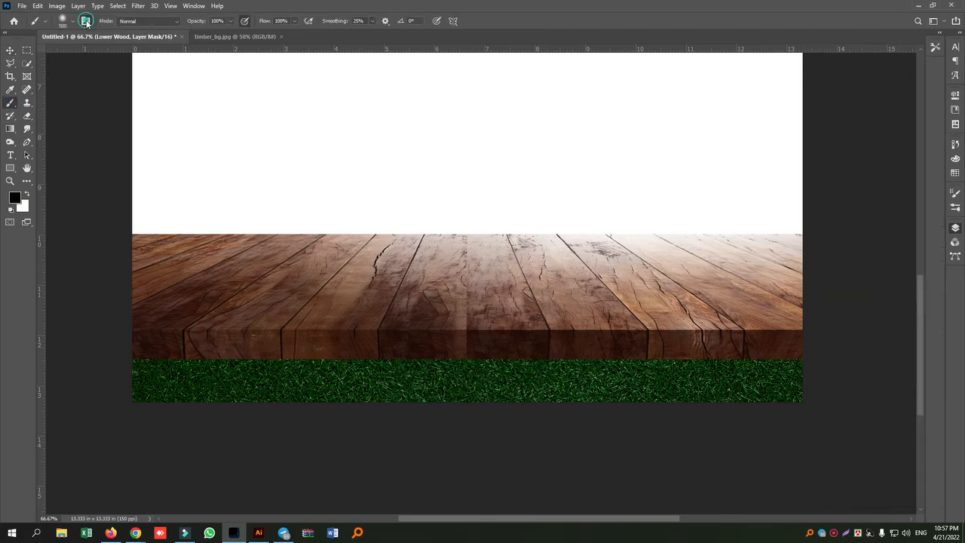
pyautogui.click(820, 189)
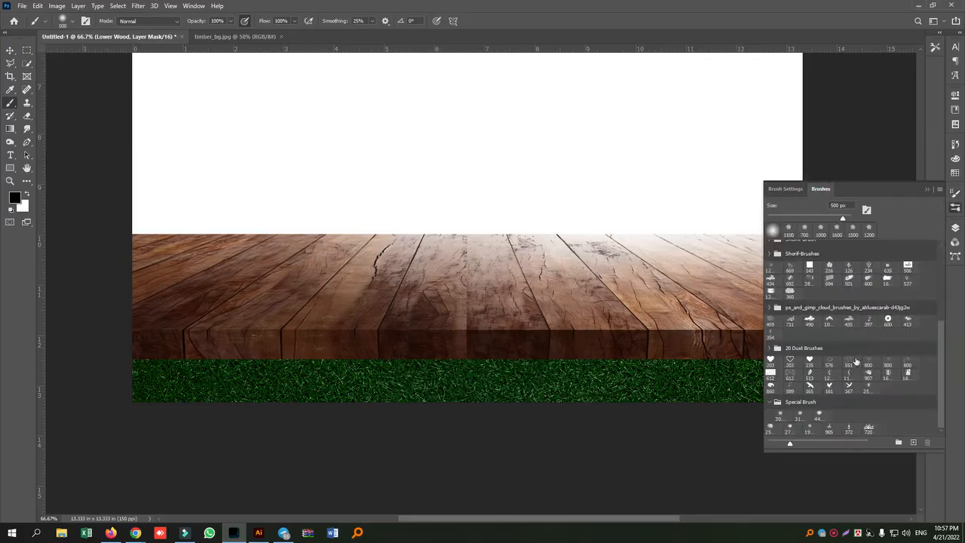
pyautogui.click(838, 404)
pyautogui.scroll(3, 835, 316)
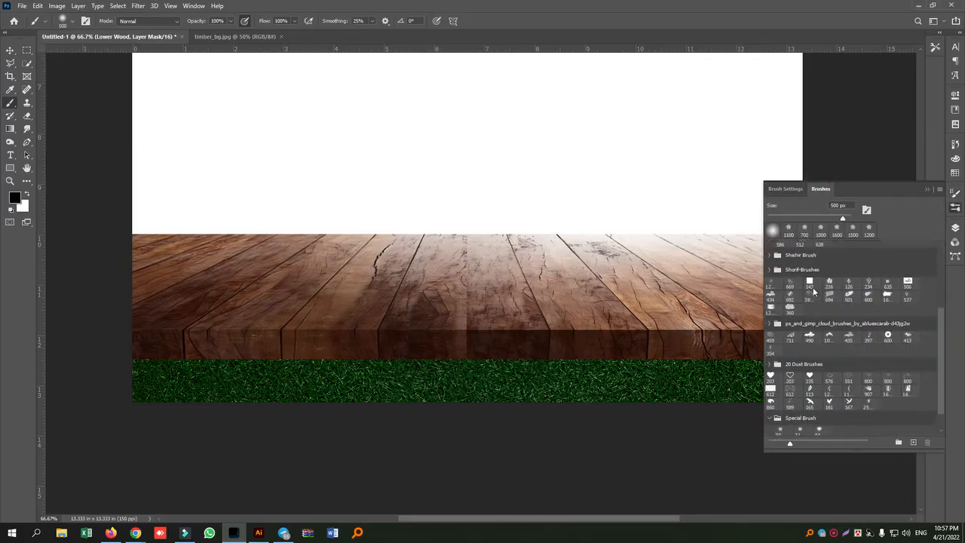
pyautogui.scroll(1, 835, 315)
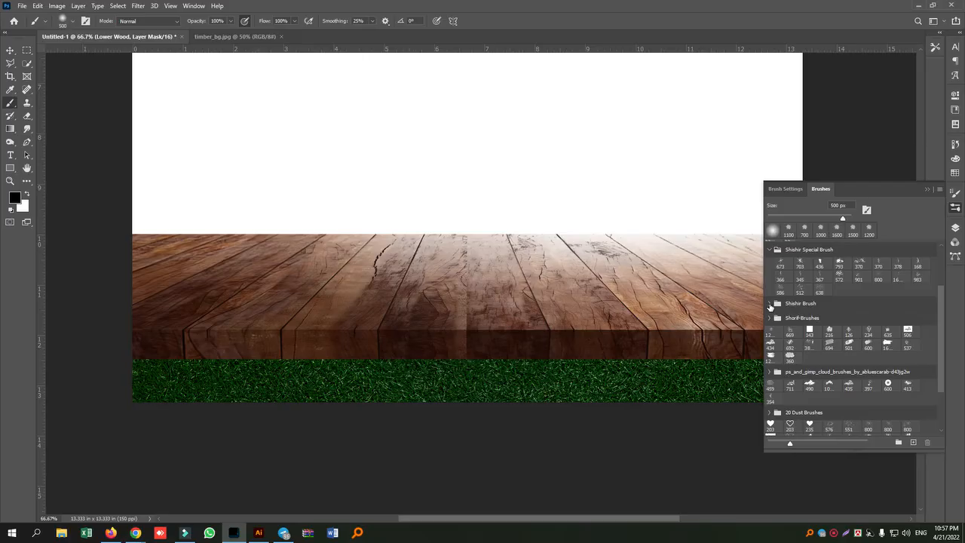
pyautogui.click(770, 304)
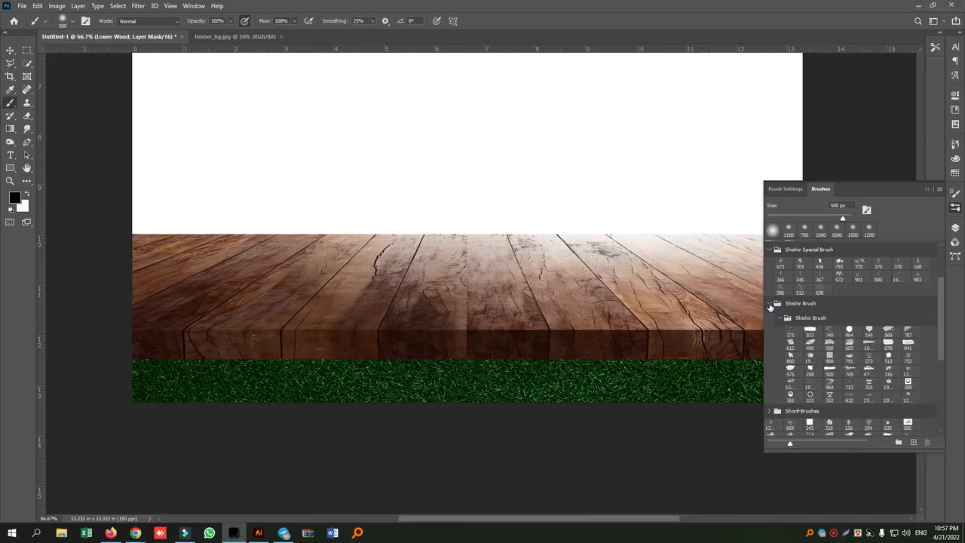
pyautogui.click(830, 397)
pyautogui.click(800, 264)
pyautogui.click(831, 397)
pyautogui.click(928, 190)
# - Reduce the grass brush size to 100 px and target the Lower Wood group's layer mask
pyautogui.press('[')
pyautogui.press('[')
pyautogui.press('[')
pyautogui.press('[')
pyautogui.press('[')
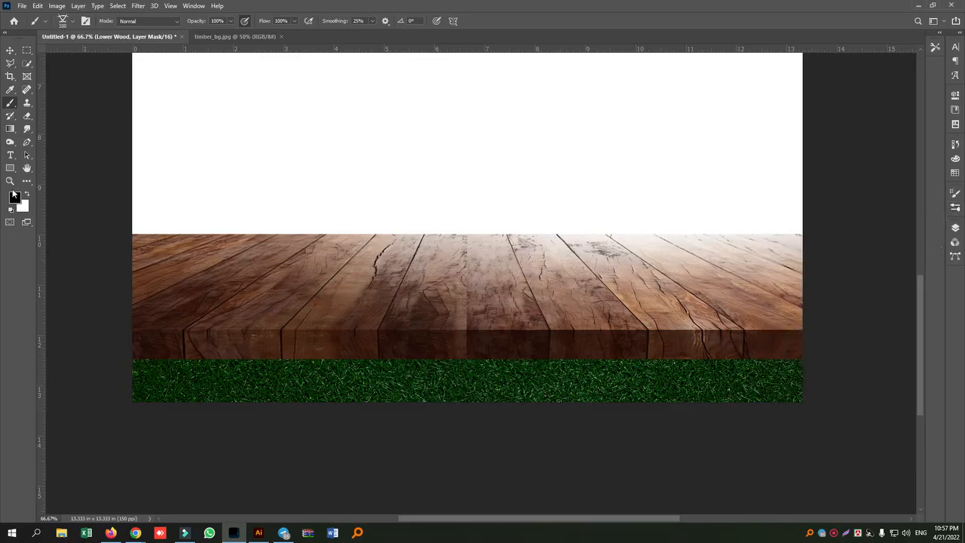
pyautogui.click(955, 229)
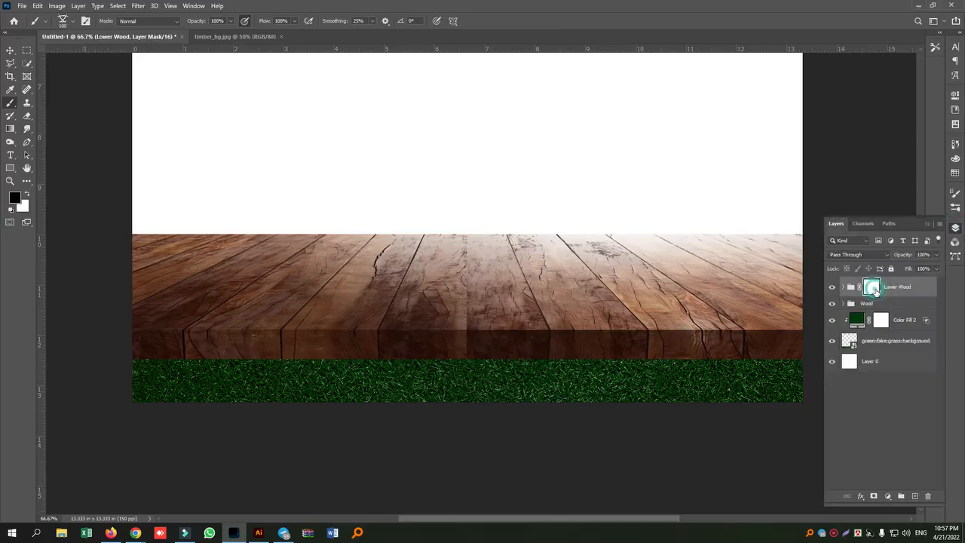
# - Enable Shape Dynamics for the grass brush and set its Angle Jitter to 79%
pyautogui.click(85, 20)
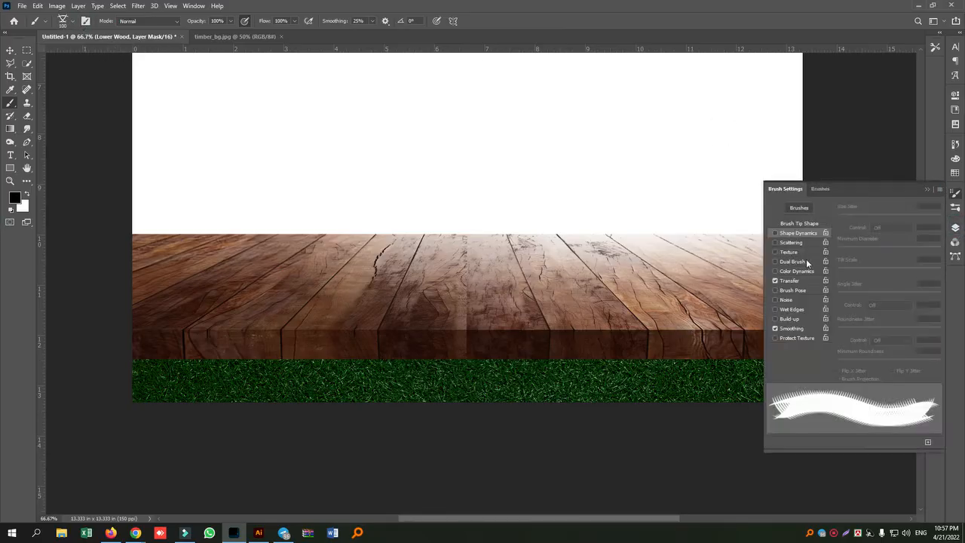
pyautogui.click(798, 234)
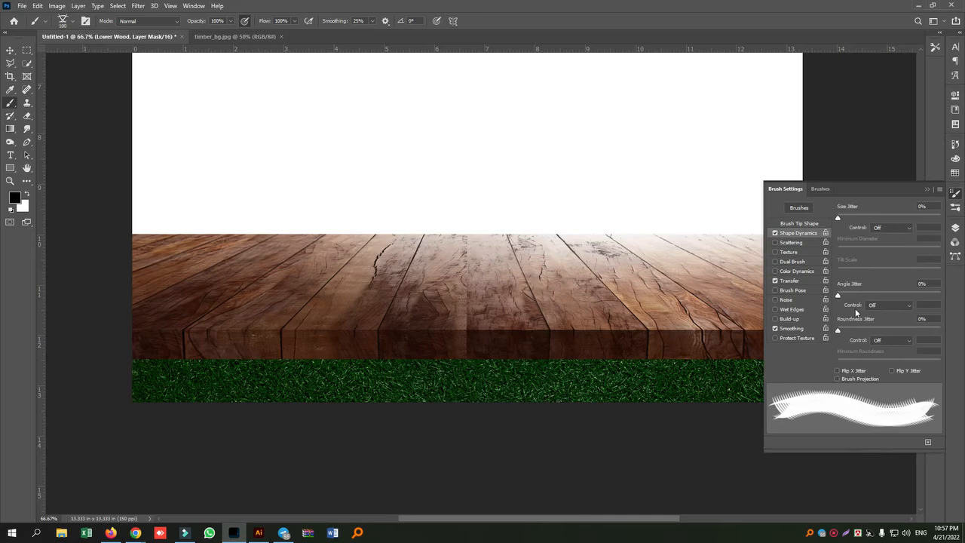
pyautogui.moveTo(873, 297)
pyautogui.mouseDown()
pyautogui.moveTo(940, 297)
pyautogui.moveTo(891, 290)
pyautogui.moveTo(919, 291)
pyautogui.mouseUp()
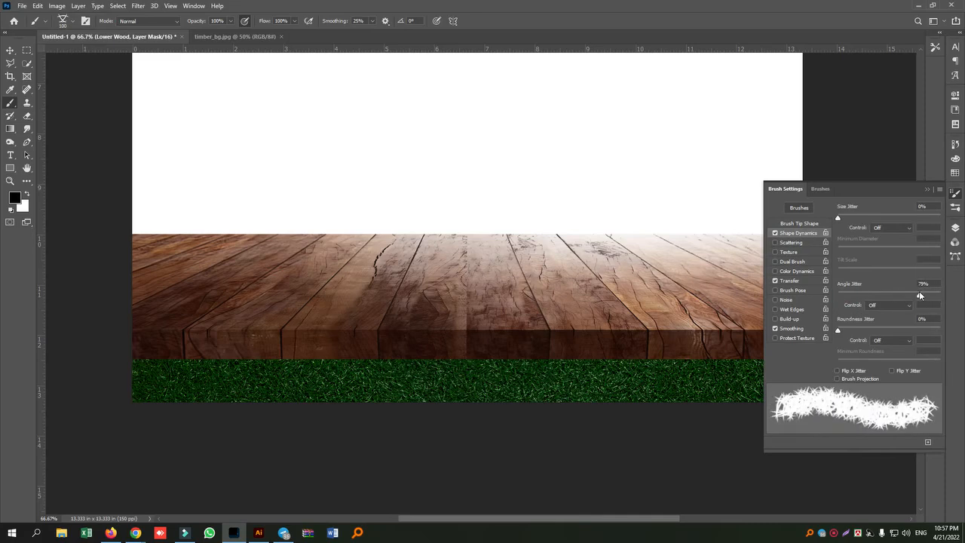
# - Paint the grass brush in black on the Lower Wood mask along the wood's full lower edge, letting ragged grass show through
pyautogui.click(927, 188)
pyautogui.click(799, 359)
pyautogui.click(759, 362)
pyautogui.press(']')
pyautogui.press(']')
pyautogui.press(']')
pyautogui.click(723, 362)
pyautogui.moveTo(722, 363)
pyautogui.mouseDown()
pyautogui.moveTo(133, 359)
pyautogui.moveTo(475, 369)
pyautogui.moveTo(735, 357)
pyautogui.moveTo(718, 357)
pyautogui.moveTo(778, 366)
pyautogui.moveTo(804, 355)
pyautogui.mouseUp()
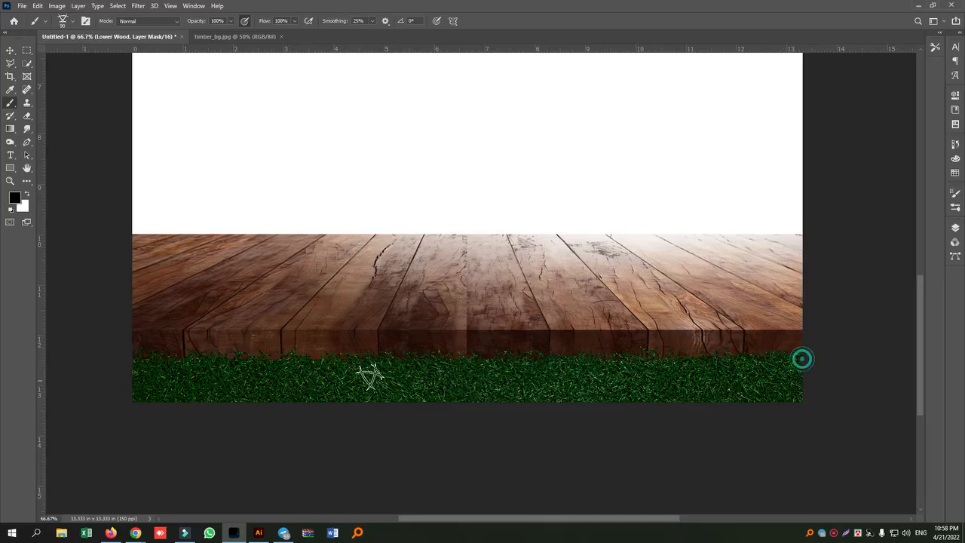
pyautogui.click(133, 367)
pyautogui.click(201, 369)
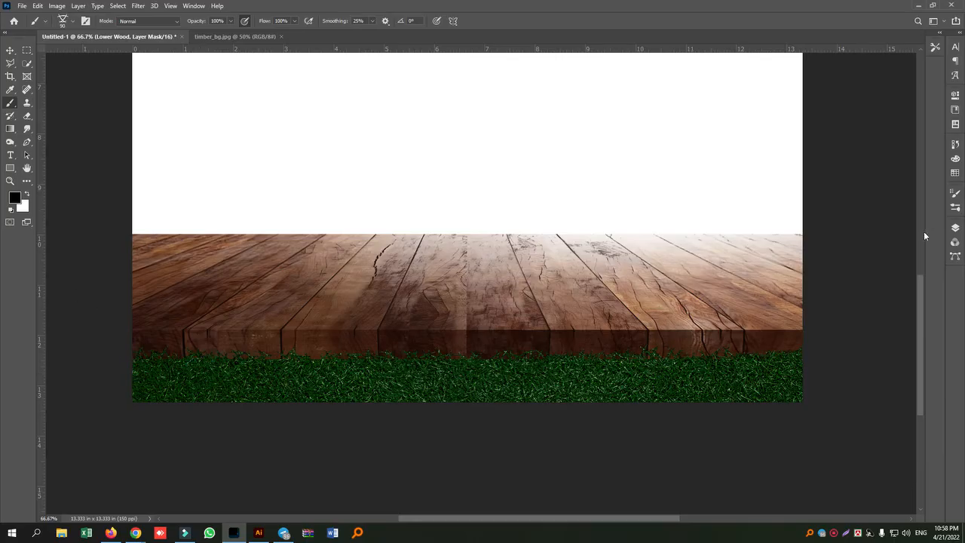
# - Compare the grass with and without the Color Fill 2 layer and target that layer's mask
pyautogui.click(955, 227)
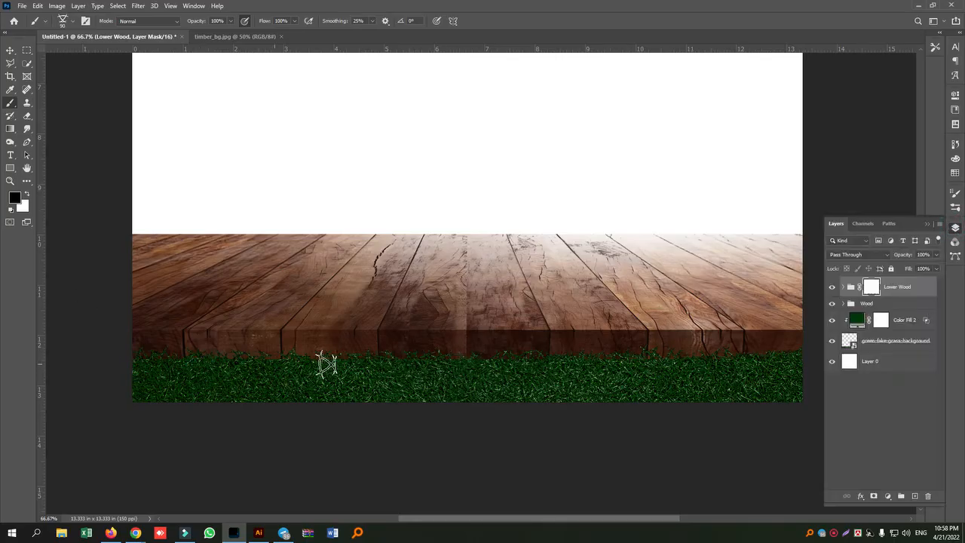
pyautogui.click(899, 322)
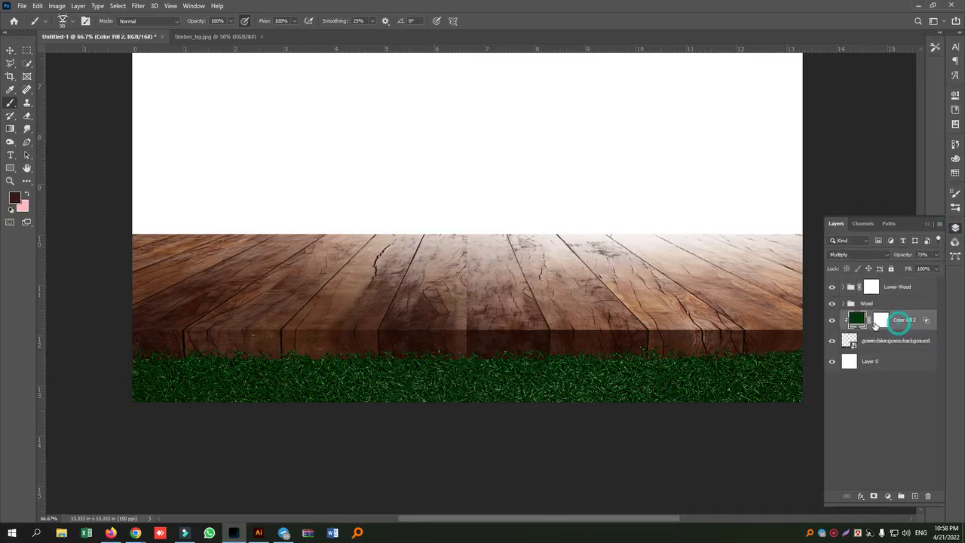
pyautogui.click(832, 322)
pyautogui.click(833, 322)
pyautogui.click(833, 322)
pyautogui.click(832, 322)
pyautogui.click(883, 321)
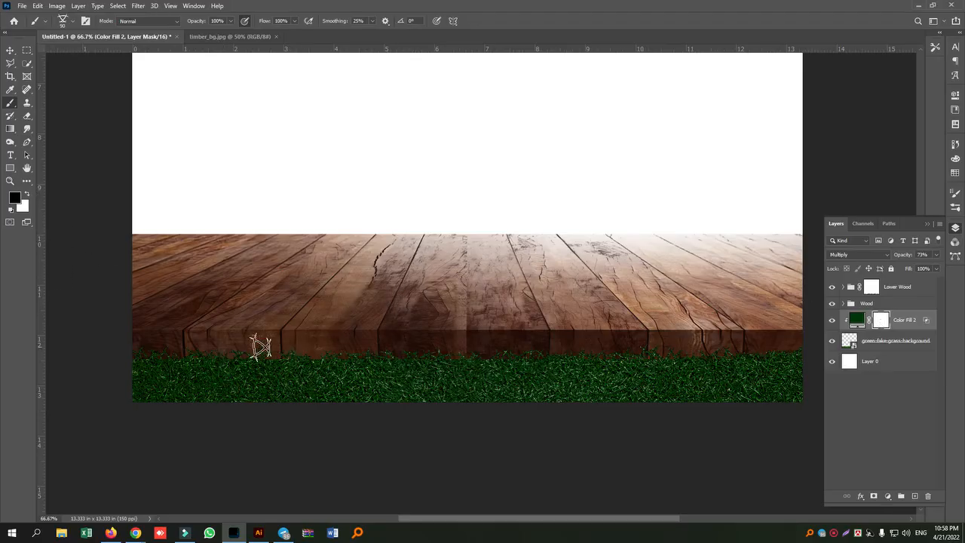
# - Paint black on the Color Fill 2 mask to brighten the grass's upper edge, enlarging the grass brush to 175 px
pyautogui.click(294, 353)
pyautogui.moveTo(320, 356)
pyautogui.mouseDown()
pyautogui.moveTo(403, 360)
pyautogui.moveTo(202, 356)
pyautogui.moveTo(161, 340)
pyautogui.mouseUp()
pyautogui.press(']')
pyautogui.press(']')
pyautogui.press(']')
pyautogui.press(']')
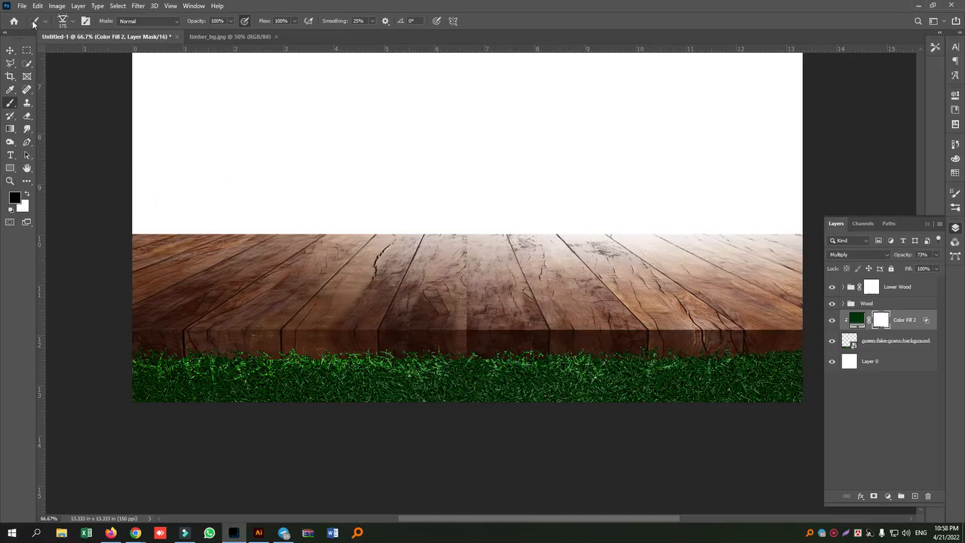
# - Brighten the grass tips across the full width with a soft round black brush, enlarged to 200 px, on the Color Fill 2 mask
pyautogui.click(63, 20)
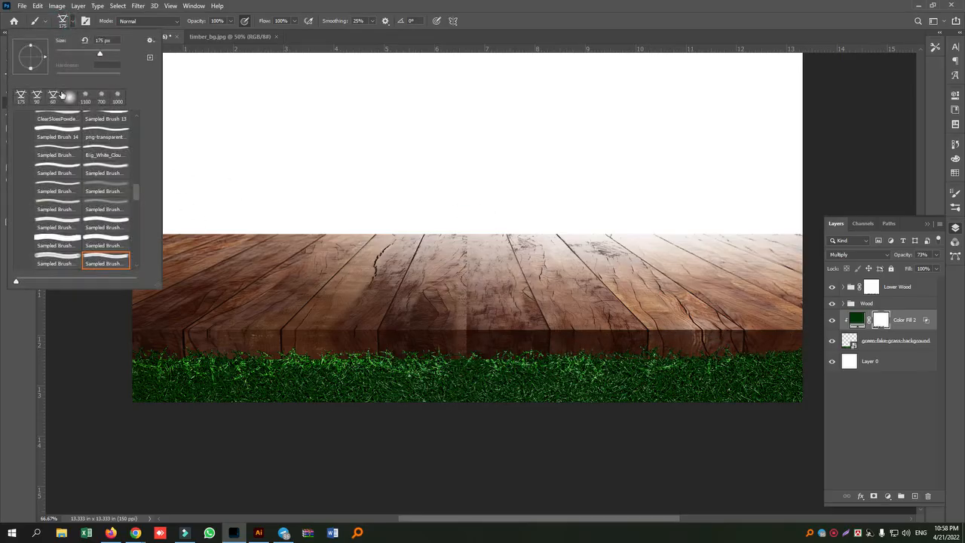
pyautogui.click(69, 99)
pyautogui.moveTo(506, 358); pyautogui.dragTo(759, 327)
pyautogui.moveTo(670, 345); pyautogui.dragTo(849, 339)
pyautogui.press(']')
pyautogui.press(']')
pyautogui.press(']')
pyautogui.moveTo(470, 345); pyautogui.dragTo(108, 342)
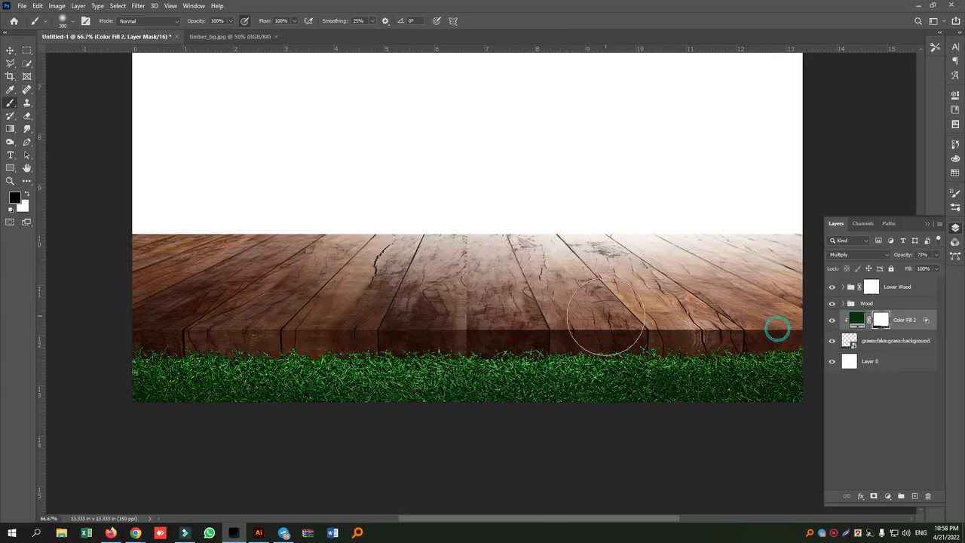
# - Restore the dark green tint over the lower grass by painting white at 38% opacity on the Color Fill 2 mask
pyautogui.click(27, 195)
pyautogui.moveTo(451, 405)
pyautogui.mouseDown()
pyautogui.moveTo(122, 399)
pyautogui.moveTo(176, 392)
pyautogui.mouseUp()
pyautogui.hotkey('ctrl', 'z')
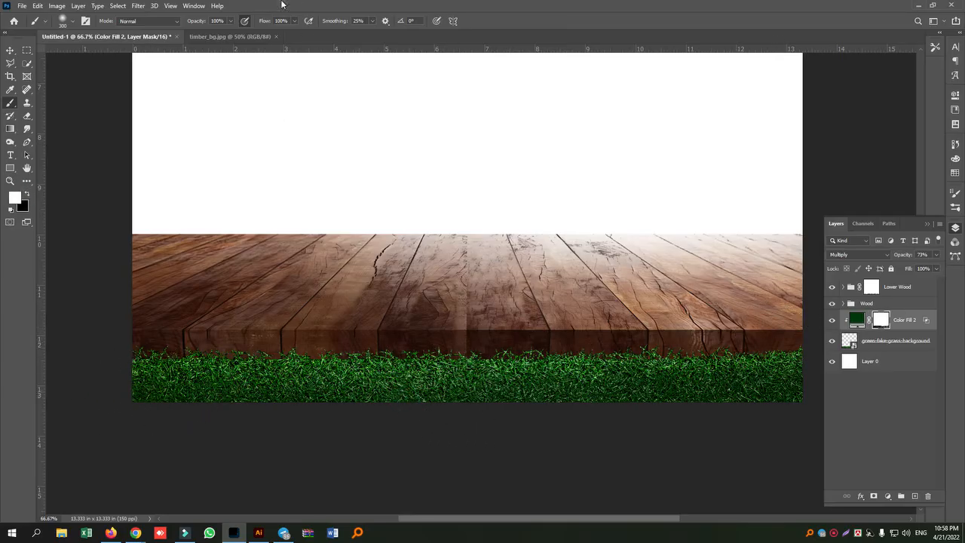
pyautogui.click(230, 21)
pyautogui.moveTo(297, 401)
pyautogui.mouseDown()
pyautogui.moveTo(610, 418)
pyautogui.moveTo(110, 405)
pyautogui.moveTo(779, 438)
pyautogui.mouseUp()
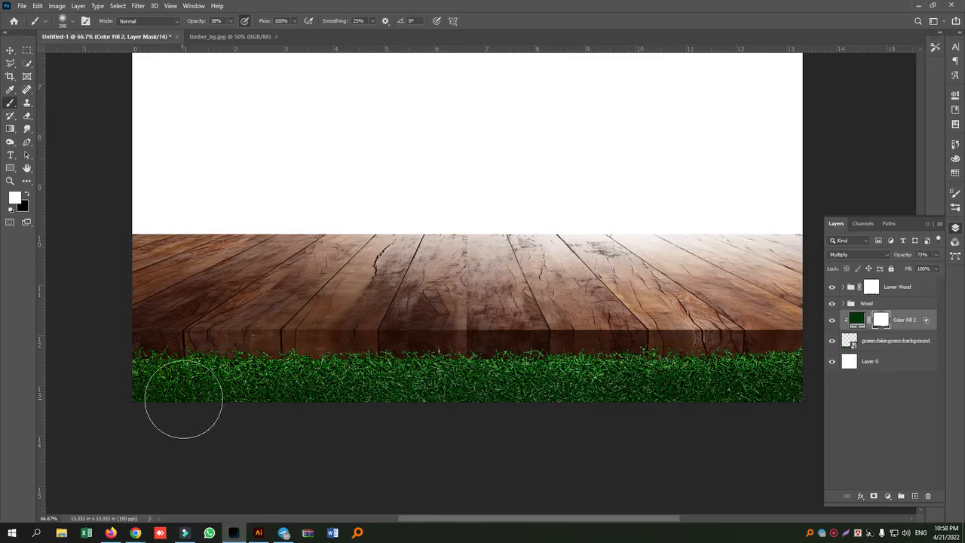
pyautogui.moveTo(338, 366)
pyautogui.mouseDown()
pyautogui.moveTo(587, 366)
pyautogui.moveTo(477, 393)
pyautogui.mouseUp()
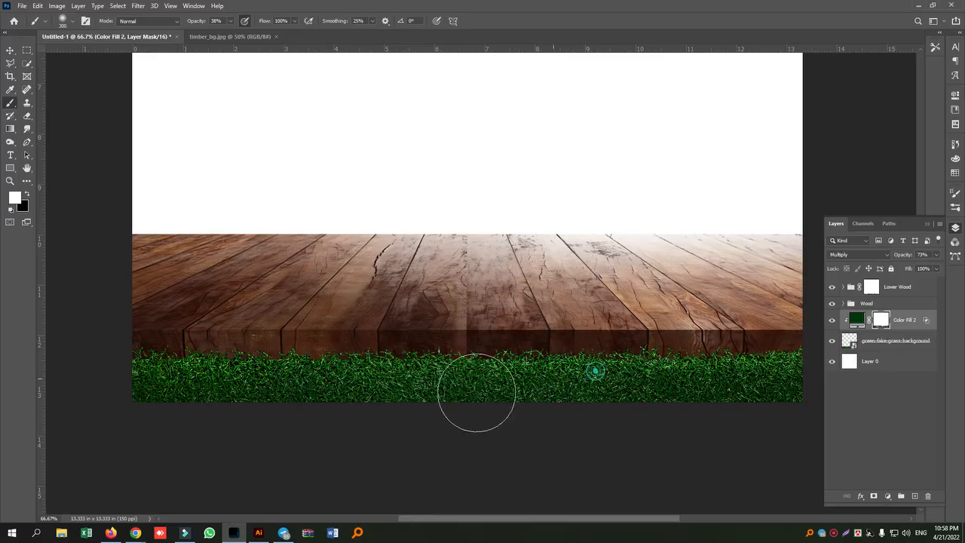
pyautogui.click(11, 51)
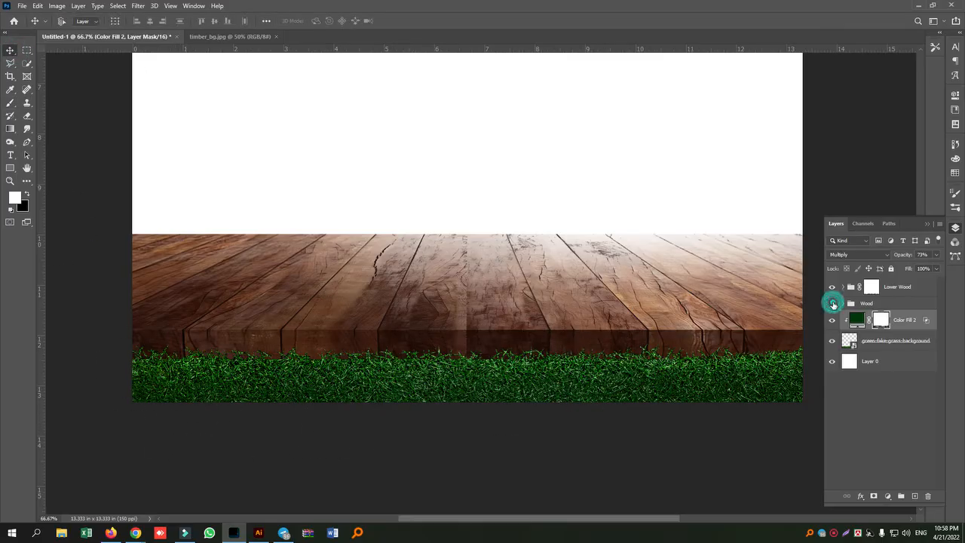
# - Check the Wood and Lower Wood groups' visibility and add a new clipped layer directly above Layer 1 in Lower Wood
pyautogui.click(833, 303)
pyautogui.click(833, 304)
pyautogui.click(833, 287)
pyautogui.click(832, 287)
pyautogui.click(843, 287)
pyautogui.click(866, 307)
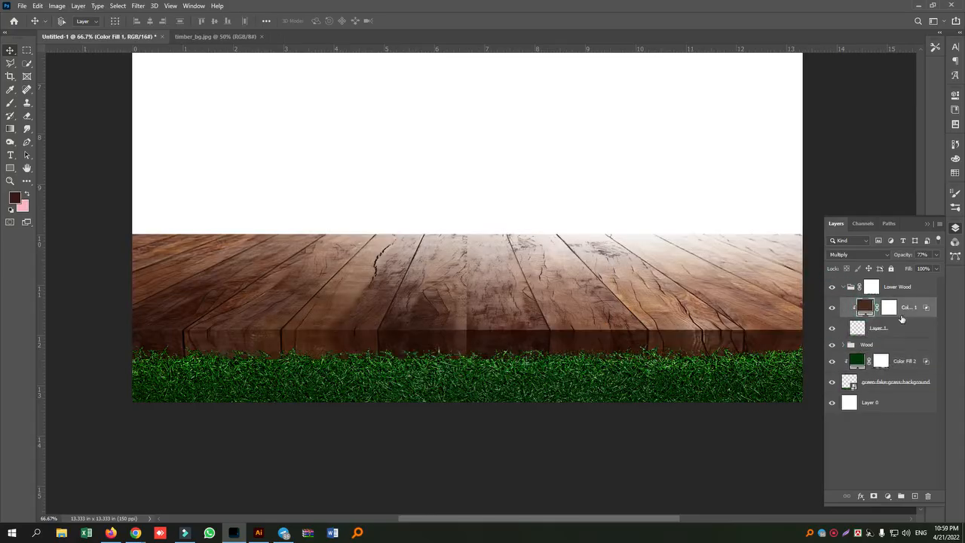
pyautogui.click(896, 328)
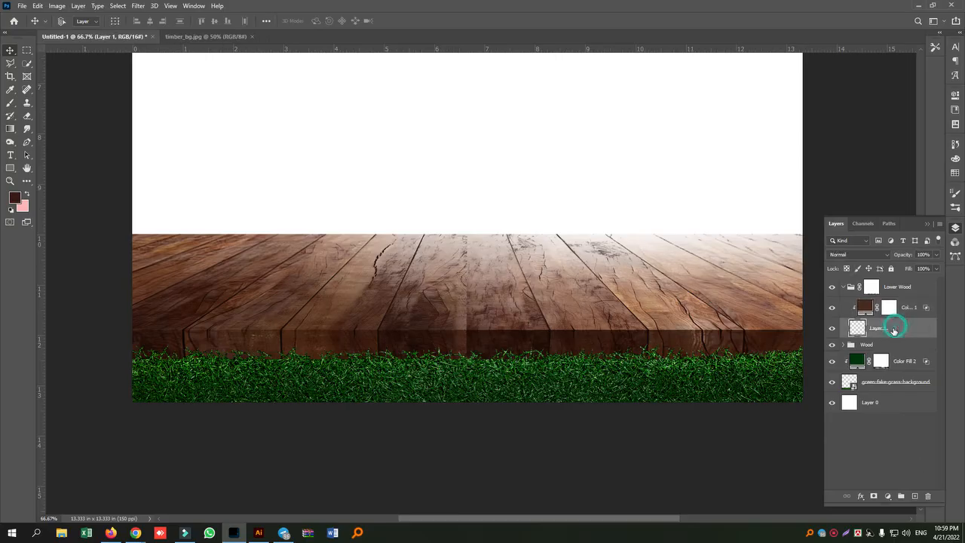
pyautogui.click(915, 497)
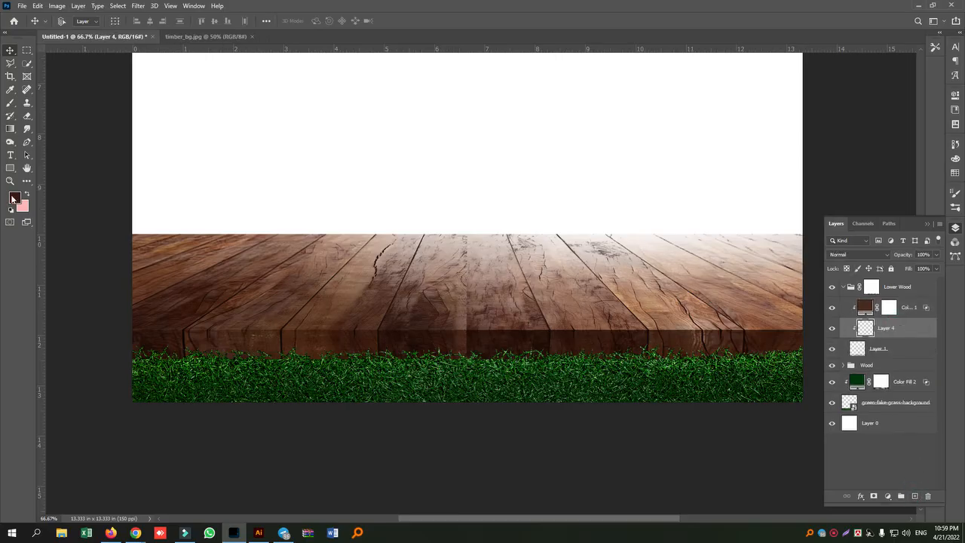
# - Set the foreground colour to dark brown #35120b and the Brush tool's opacity to 100%
pyautogui.click(14, 196)
pyautogui.click(666, 339)
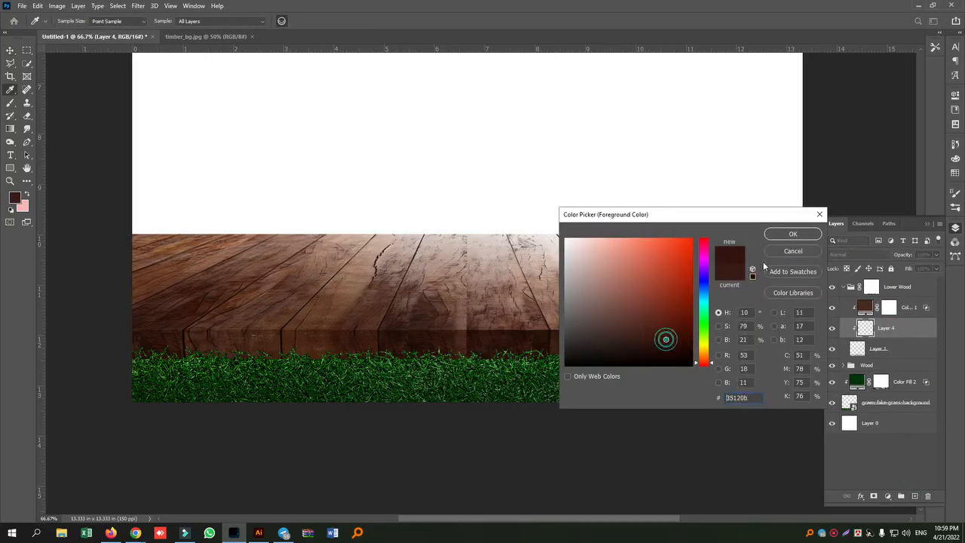
pyautogui.click(791, 240)
pyautogui.press('v')
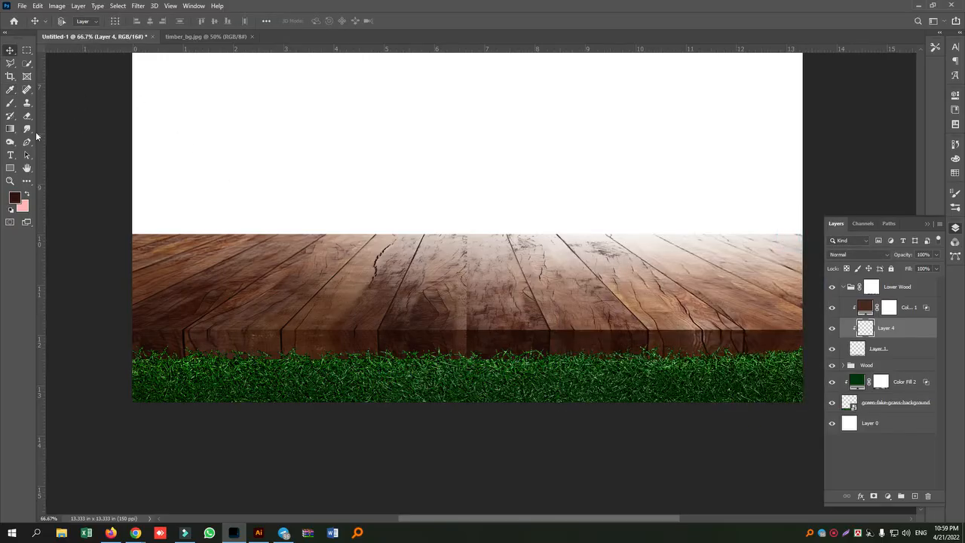
pyautogui.click(11, 103)
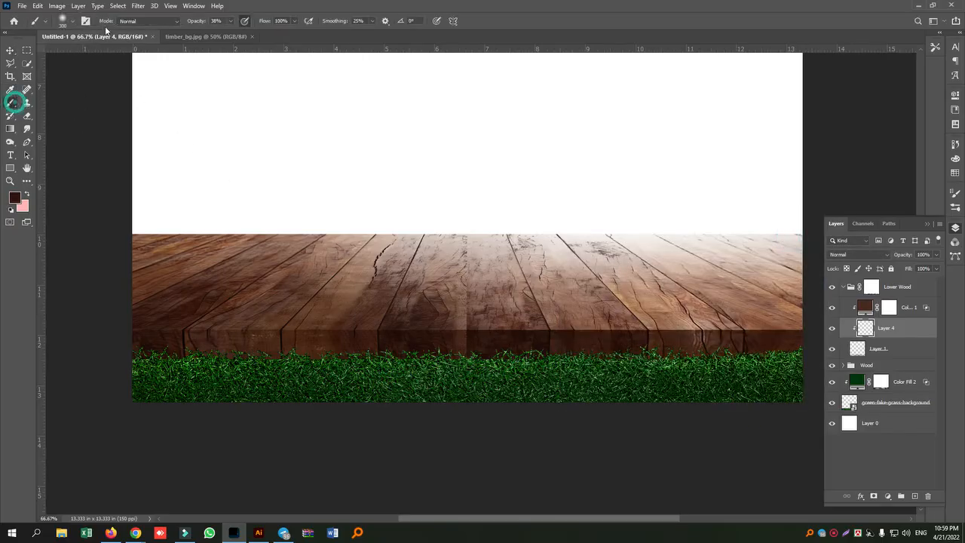
pyautogui.click(232, 22)
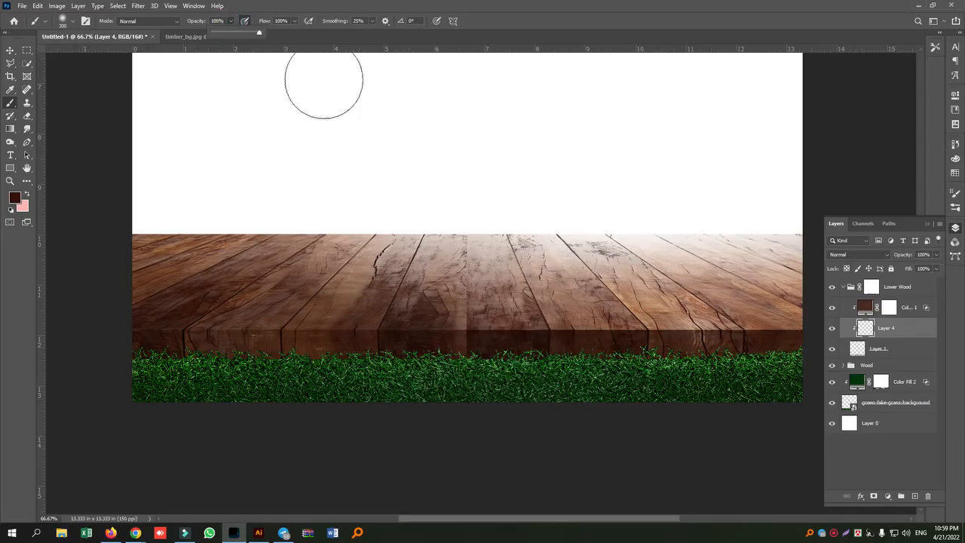
# - Paint a dark brown shadow along the base of the wood's front edge on the new layer, using a 175 px soft brush
pyautogui.moveTo(772, 388); pyautogui.dragTo(549, 395)
pyautogui.press('[')
pyautogui.press('[')
pyautogui.press('[')
pyautogui.moveTo(655, 373); pyautogui.dragTo(623, 373)
pyautogui.moveTo(559, 371); pyautogui.dragTo(432, 369)
pyautogui.moveTo(429, 368); pyautogui.dragTo(300, 368)
pyautogui.moveTo(319, 371); pyautogui.dragTo(128, 370)
pyautogui.moveTo(112, 370); pyautogui.dragTo(255, 383)
pyautogui.moveTo(319, 383); pyautogui.dragTo(395, 397)
pyautogui.moveTo(473, 387)
pyautogui.mouseDown()
pyautogui.moveTo(780, 383)
pyautogui.moveTo(687, 394)
pyautogui.moveTo(268, 386)
pyautogui.mouseUp()
pyautogui.moveTo(218, 383); pyautogui.dragTo(117, 378)
pyautogui.moveTo(147, 376)
pyautogui.mouseDown()
pyautogui.moveTo(276, 389)
pyautogui.moveTo(615, 382)
pyautogui.mouseUp()
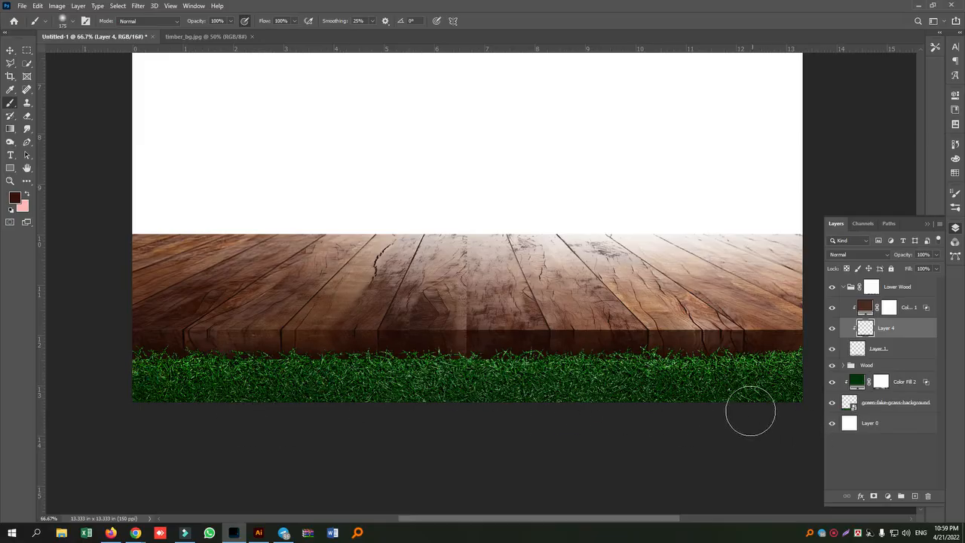
pyautogui.scroll(3, 750, 411)
pyautogui.scroll(-2, 739, 412)
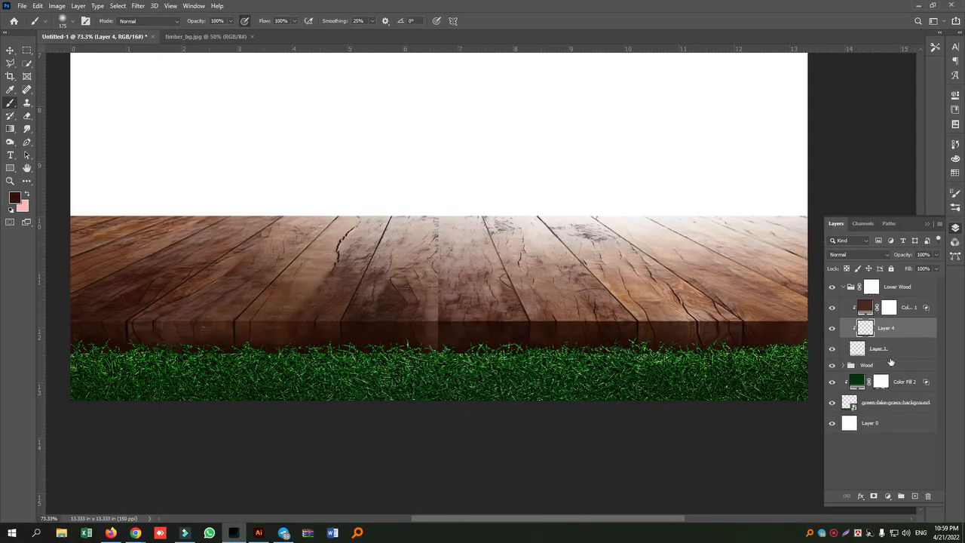
# - Target the Lower Wood group's mask and switch to the grass brush tip, reduced to 80 px
pyautogui.click(844, 287)
pyautogui.click(872, 286)
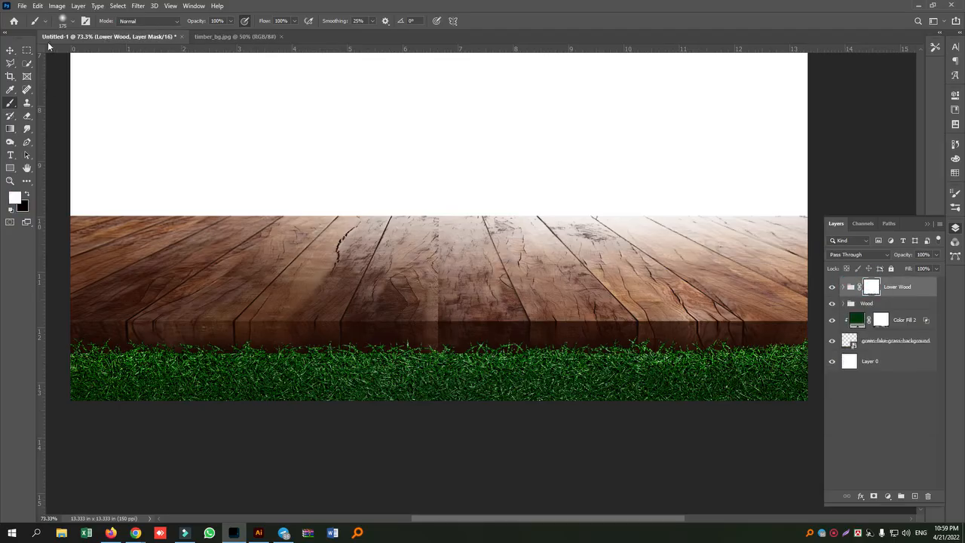
pyautogui.click(68, 20)
pyautogui.click(40, 96)
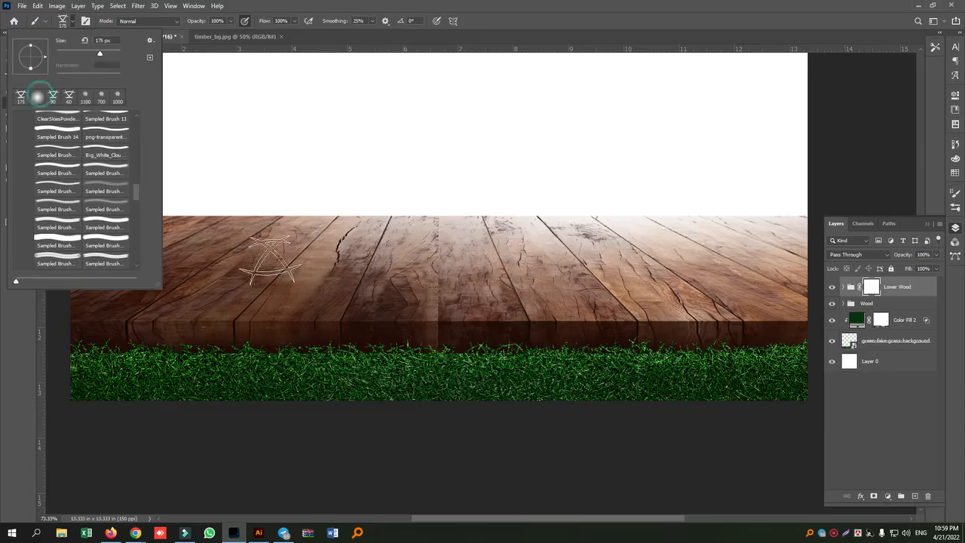
pyautogui.click(528, 368)
pyautogui.press('[')
pyautogui.press('[')
pyautogui.press('[')
pyautogui.press('[')
pyautogui.press('[')
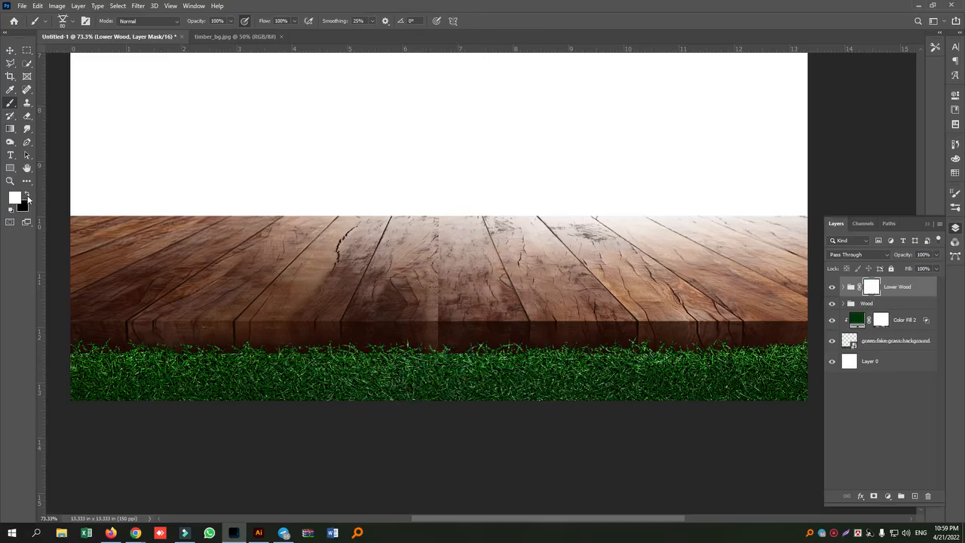
# - Dab black with the grass brush on the Lower Wood mask to refine the grass blades along the wood's lower edge
pyautogui.click(435, 360)
pyautogui.click(460, 358)
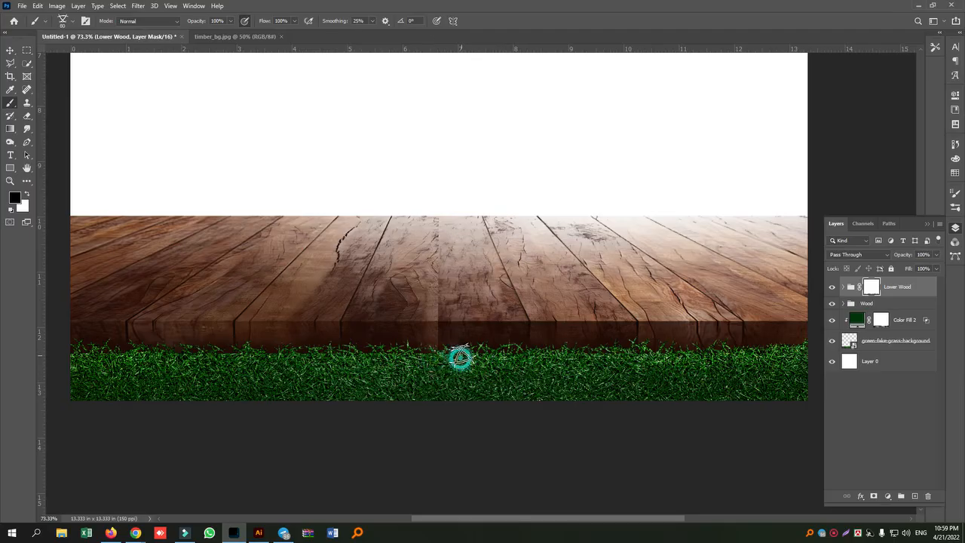
pyautogui.click(430, 360)
pyautogui.click(596, 359)
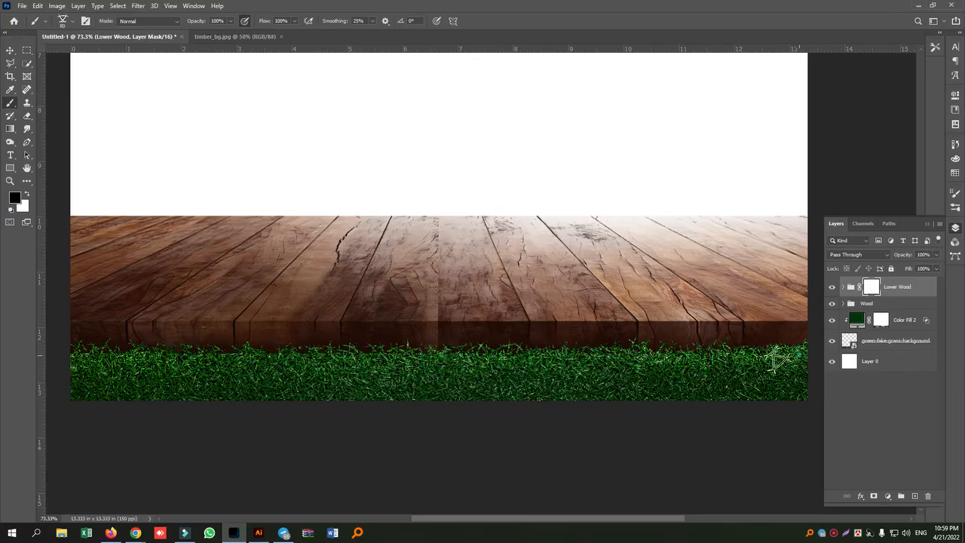
pyautogui.click(179, 356)
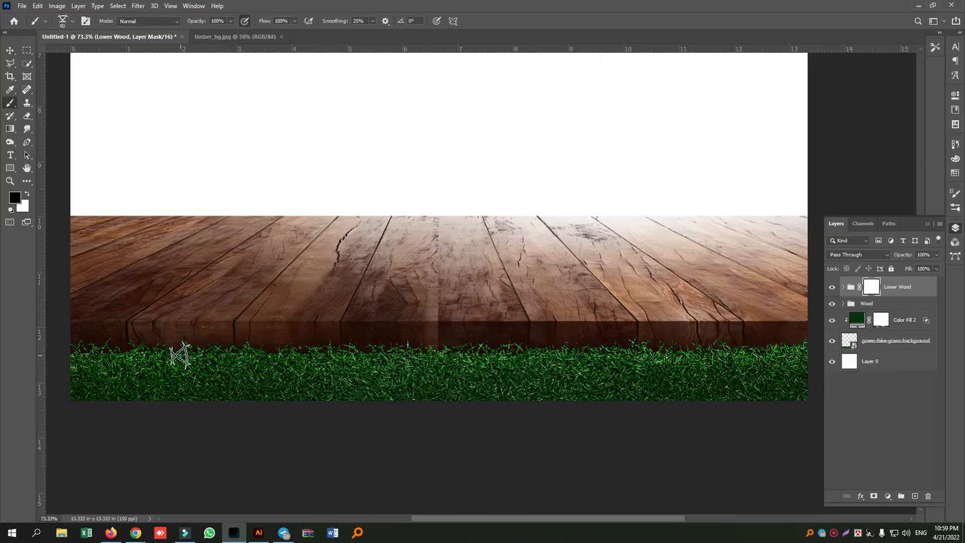
pyautogui.click(75, 351)
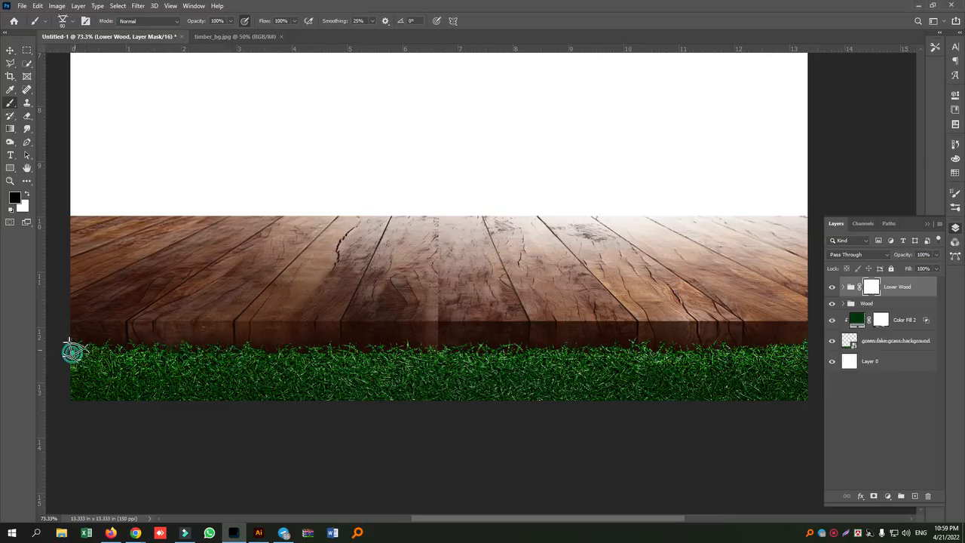
pyautogui.click(215, 360)
pyautogui.click(270, 345)
pyautogui.click(302, 359)
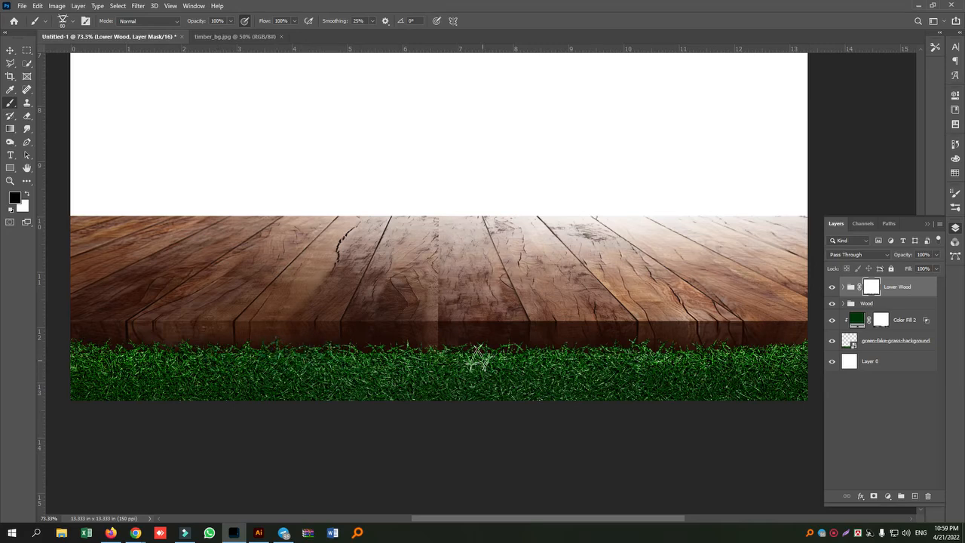
pyautogui.click(426, 352)
pyautogui.click(547, 352)
pyautogui.click(532, 356)
pyautogui.click(578, 351)
pyautogui.click(754, 352)
pyautogui.click(799, 349)
pyautogui.click(803, 353)
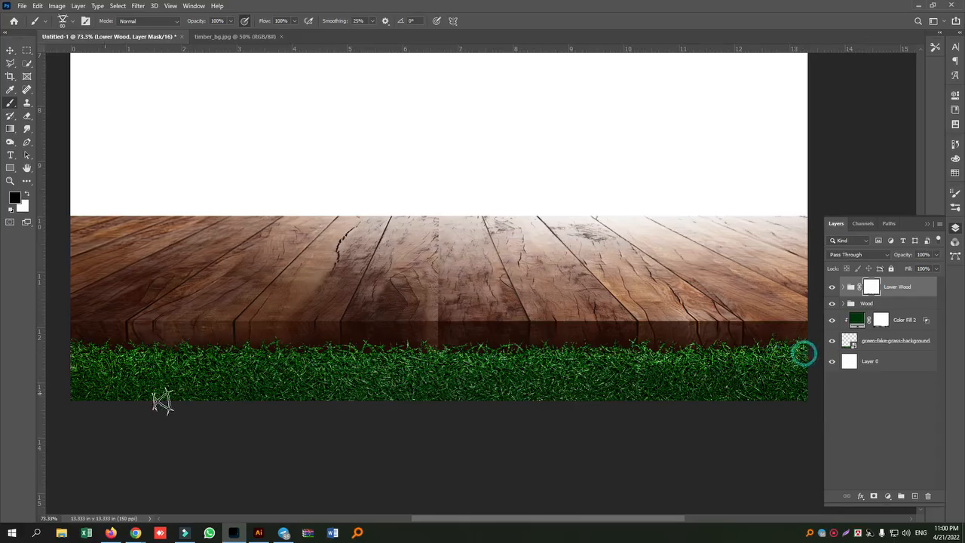
# - Examine the blend between the wood's lower edge and the grass close up and from farther out
pyautogui.scroll(4, 559, 459)
pyautogui.scroll(-6, 573, 448)
pyautogui.scroll(-2, 584, 437)
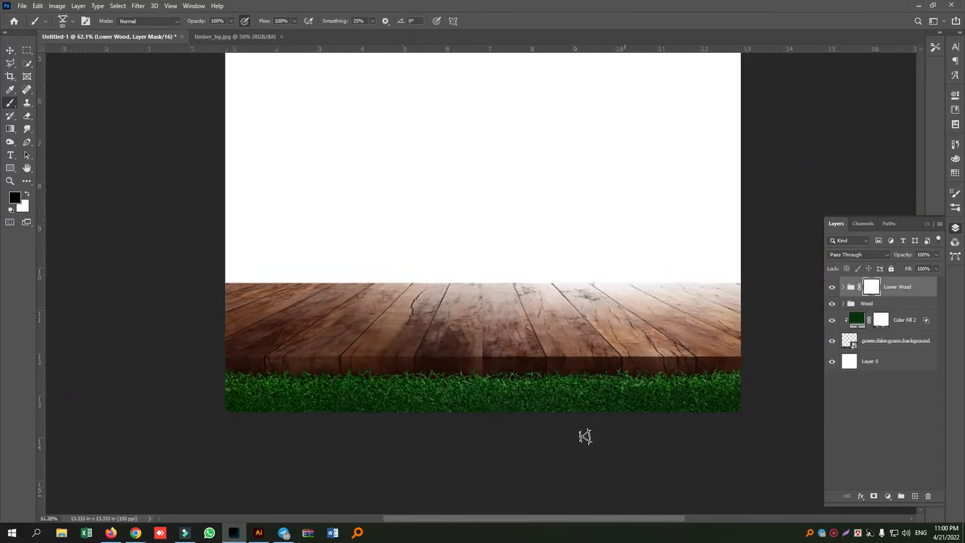
pyautogui.scroll(3, 581, 435)
pyautogui.scroll(-2, 584, 433)
pyautogui.scroll(1, 596, 441)
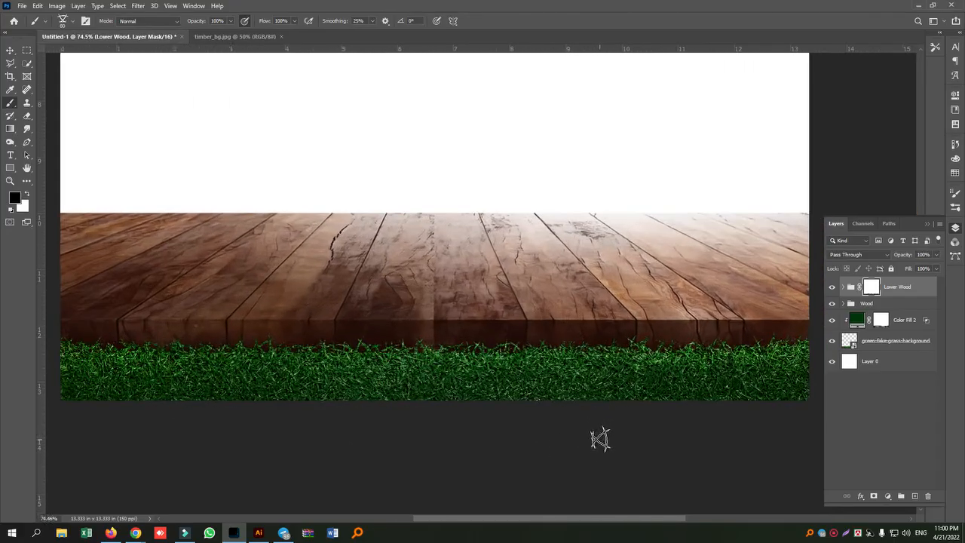
pyautogui.scroll(-2, 598, 440)
pyautogui.scroll(-1, 340, 234)
pyautogui.scroll(2, 381, 249)
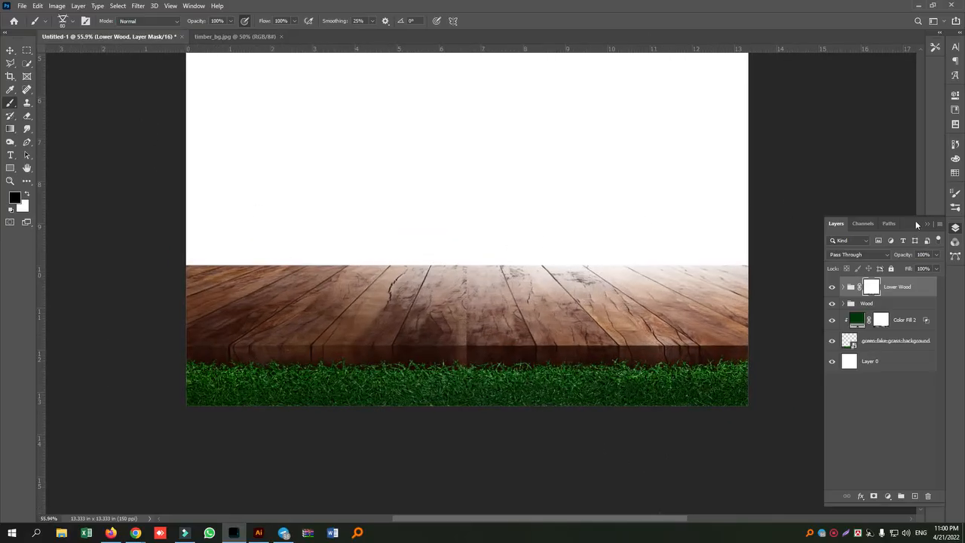
pyautogui.click(927, 224)
pyautogui.moveTo(921, 280); pyautogui.dragTo(921, 251)
# - Group the green-fake-grass-background layer with its Color Fill 2 layer and name the group Grass
pyautogui.click(955, 227)
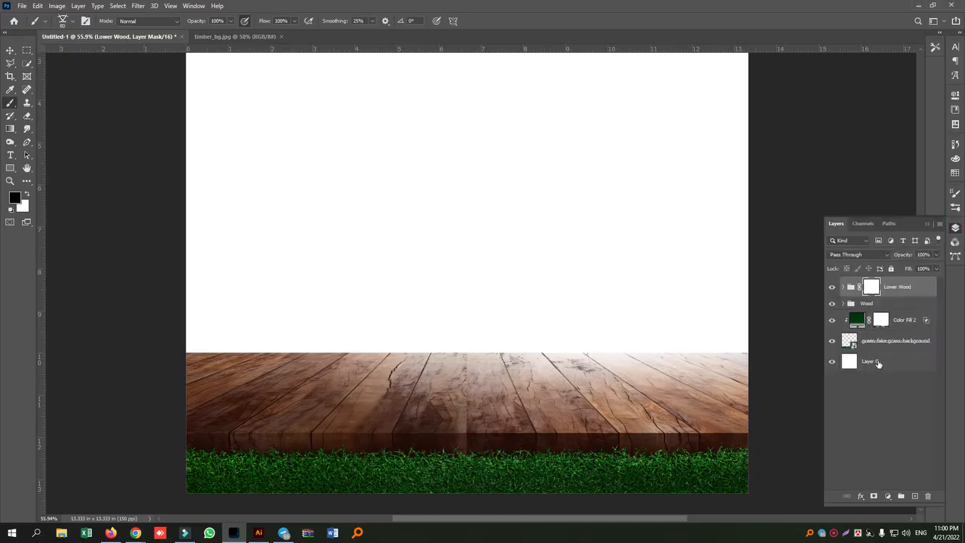
pyautogui.click(834, 343)
pyautogui.click(834, 343)
pyautogui.click(875, 342)
pyautogui.keyDown('shift'); pyautogui.click(912, 325); pyautogui.keyUp('shift')
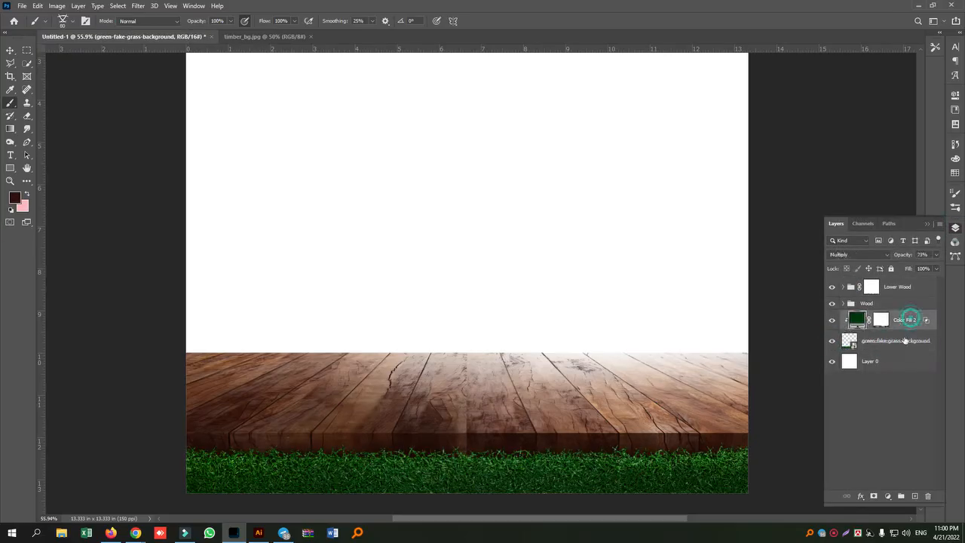
pyautogui.hotkey('ctrl', 'g')
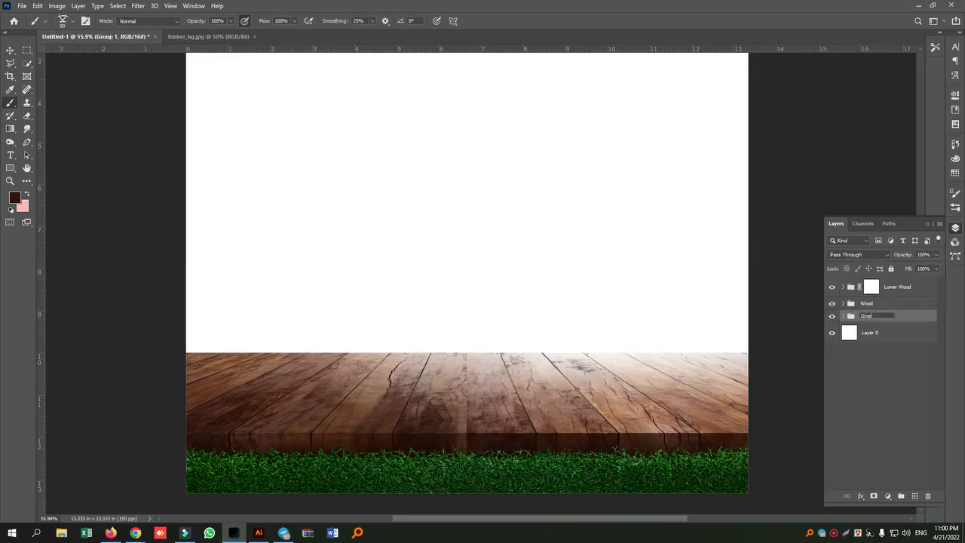
pyautogui.click(905, 348)
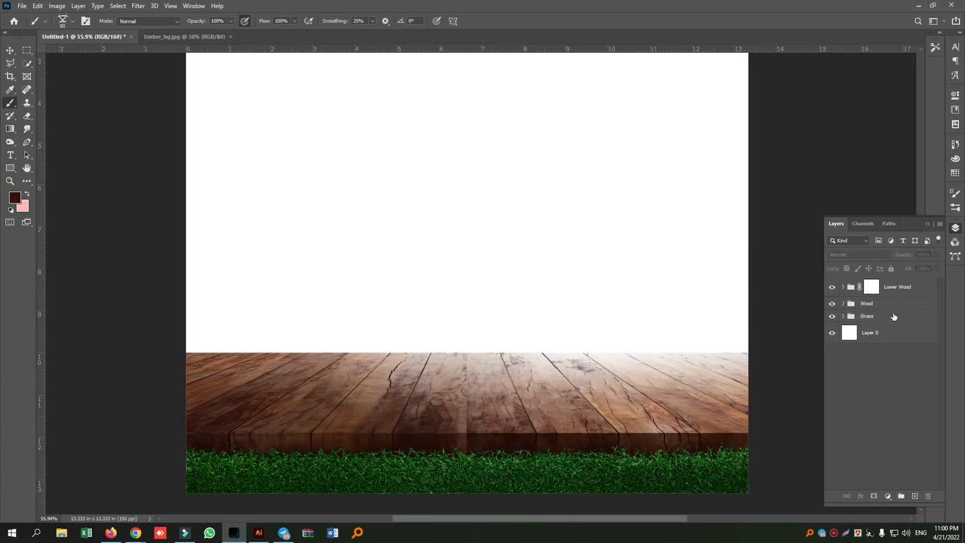
# - Add an empty layer above the Grass group and open the hill image from the Desktop folder
pyautogui.click(894, 317)
pyautogui.click(915, 496)
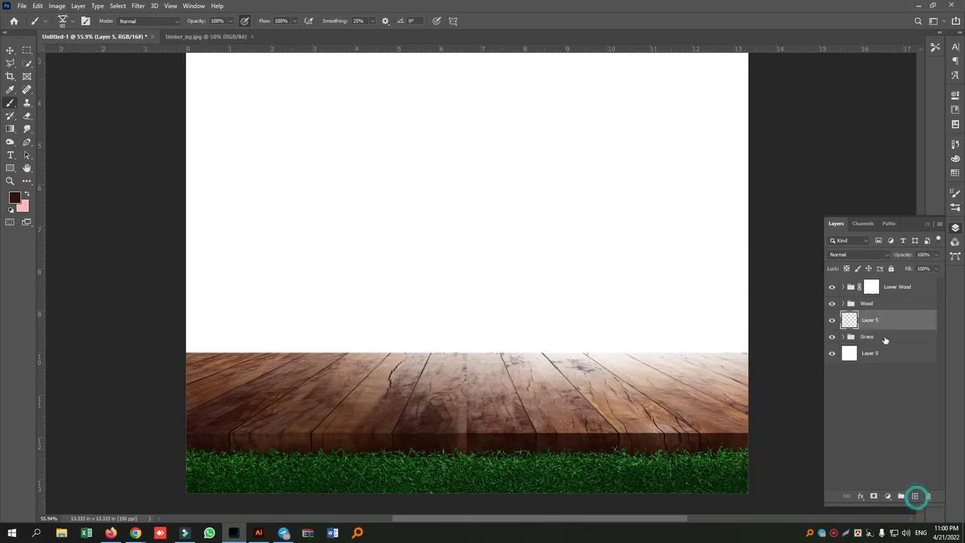
pyautogui.click(21, 6)
pyautogui.click(38, 28)
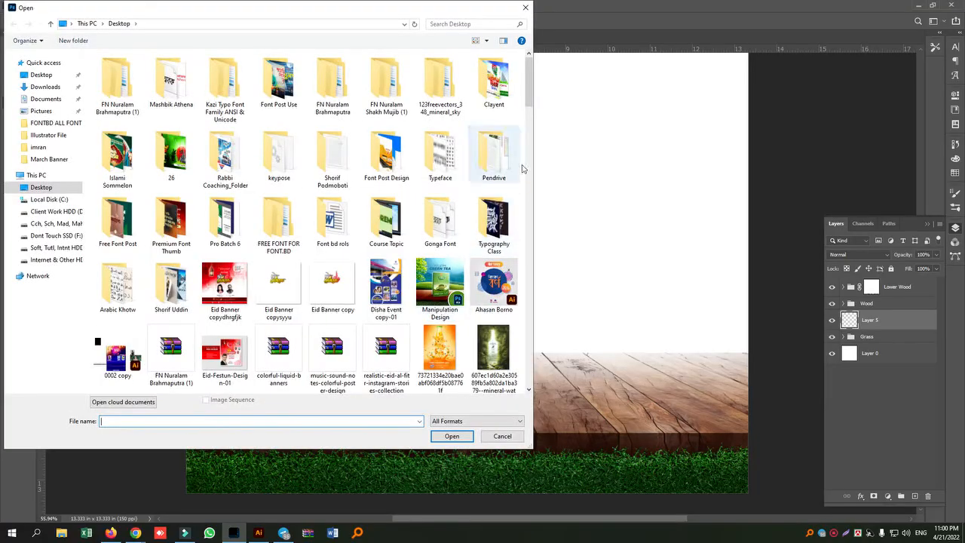
pyautogui.moveTo(530, 97); pyautogui.dragTo(534, 148)
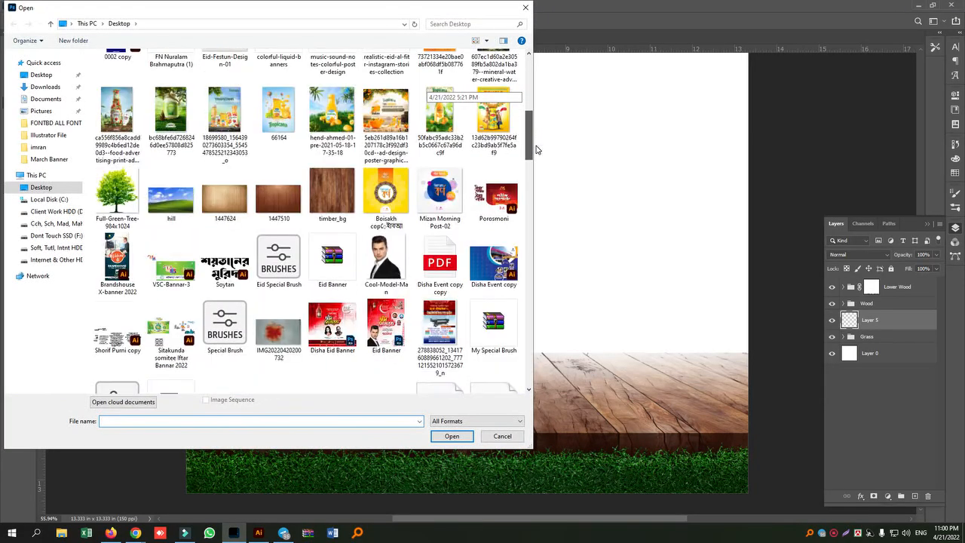
pyautogui.click(171, 197)
pyautogui.click(452, 436)
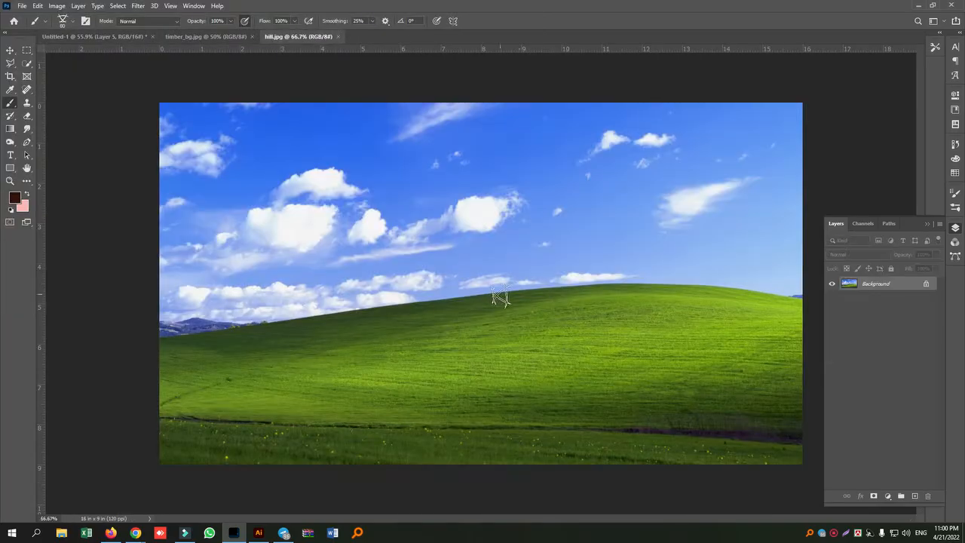
# - Bring the hill picture into the poster document and position it behind the wood's back edge
pyautogui.click(9, 50)
pyautogui.moveTo(548, 328)
pyautogui.mouseDown()
pyautogui.moveTo(126, 78)
pyautogui.moveTo(98, 41)
pyautogui.moveTo(475, 262)
pyautogui.mouseUp()
pyautogui.click(467, 202)
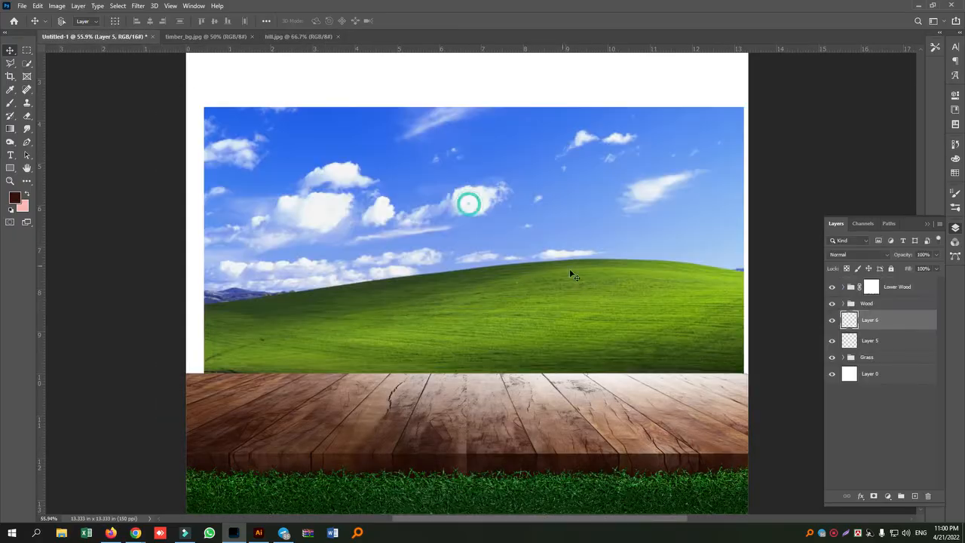
pyautogui.moveTo(619, 345); pyautogui.dragTo(581, 316)
# - Flip the hill picture horizontally, then enlarge and reposition it to span the full canvas width behind the wood
pyautogui.hotkey('ctrl', 't')
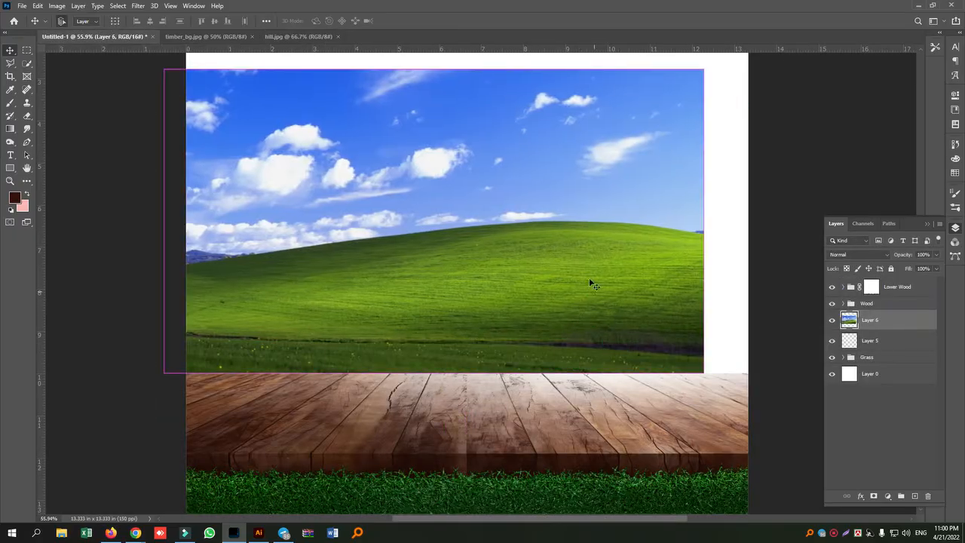
pyautogui.rightClick(569, 276)
pyautogui.click(600, 446)
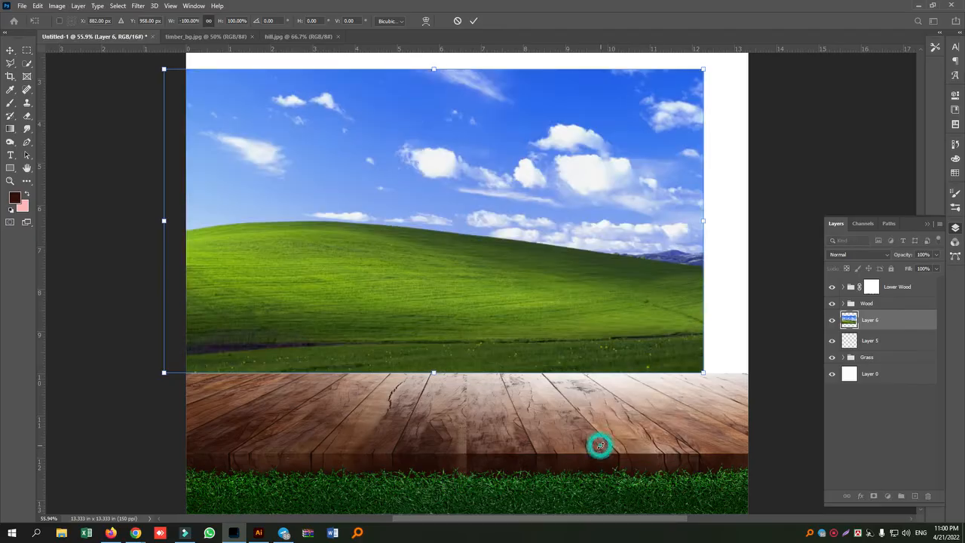
pyautogui.moveTo(705, 373); pyautogui.dragTo(883, 470)
pyautogui.moveTo(608, 300); pyautogui.dragTo(565, 261)
pyautogui.press('Return')
pyautogui.scroll(3, 693, 300)
pyautogui.scroll(-3, 693, 300)
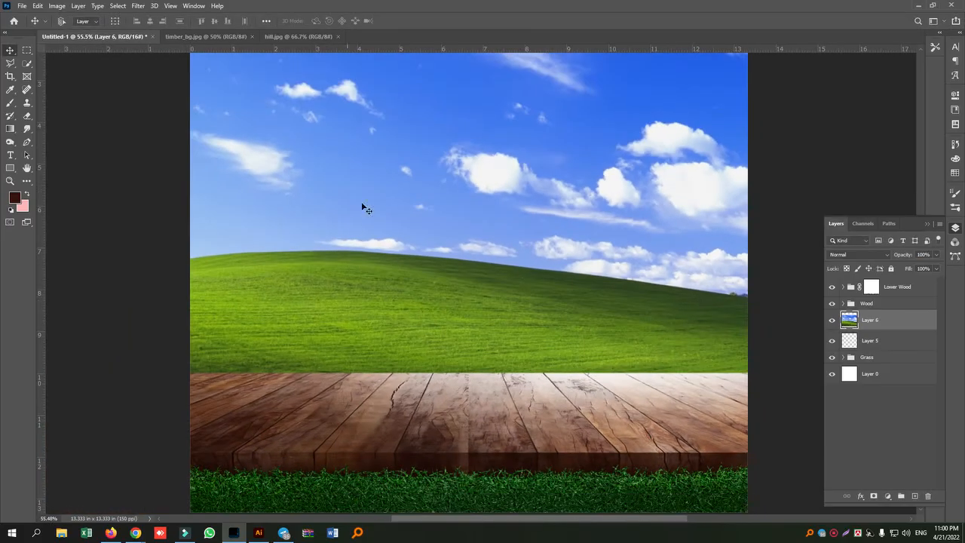
# - Draw a closed Pen tool shape around the green hill, following its ridge and closing below the wood's back edge
pyautogui.click(28, 142)
pyautogui.click(187, 260)
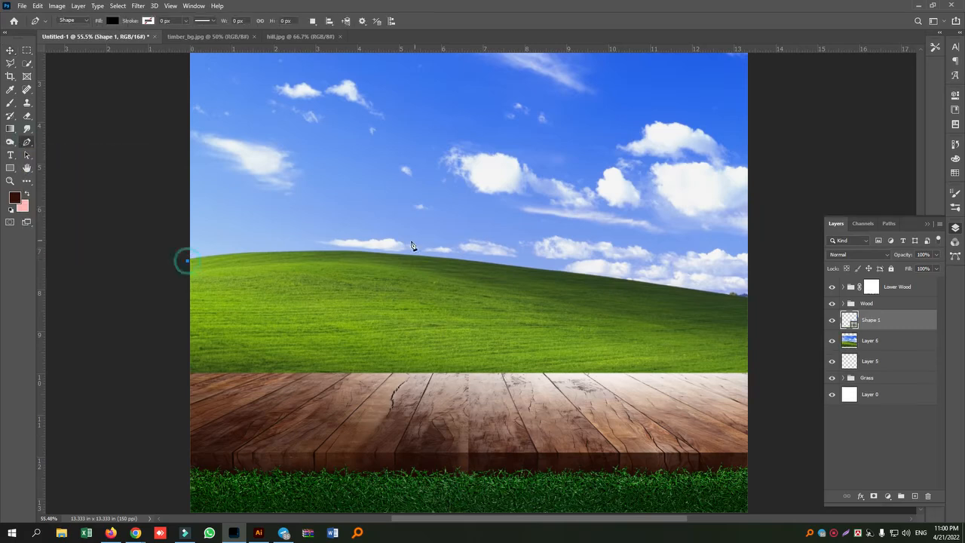
pyautogui.moveTo(392, 257); pyautogui.dragTo(514, 268)
pyautogui.moveTo(643, 284); pyautogui.dragTo(754, 305)
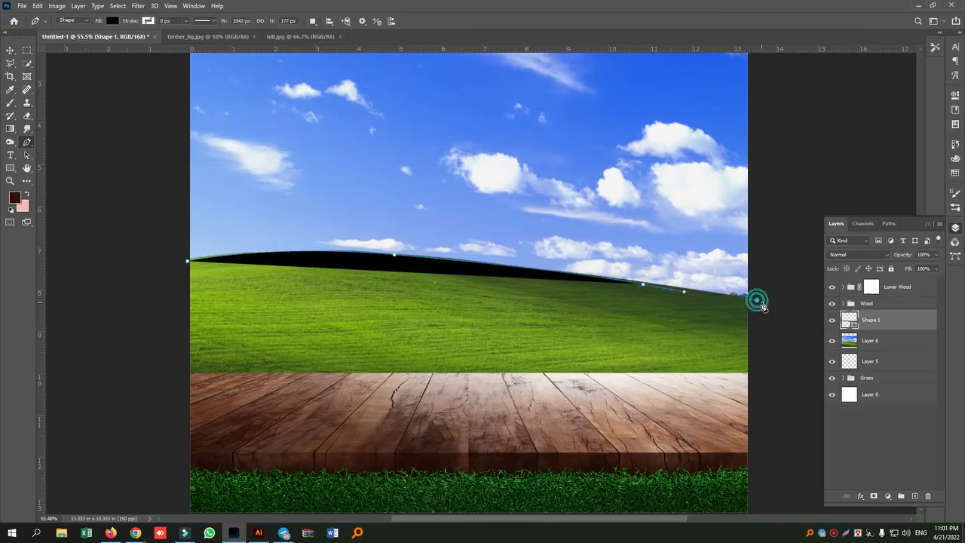
pyautogui.keyDown('shift'); pyautogui.click(781, 399); pyautogui.keyUp('shift')
pyautogui.keyDown('shift'); pyautogui.click(143, 430); pyautogui.keyUp('shift')
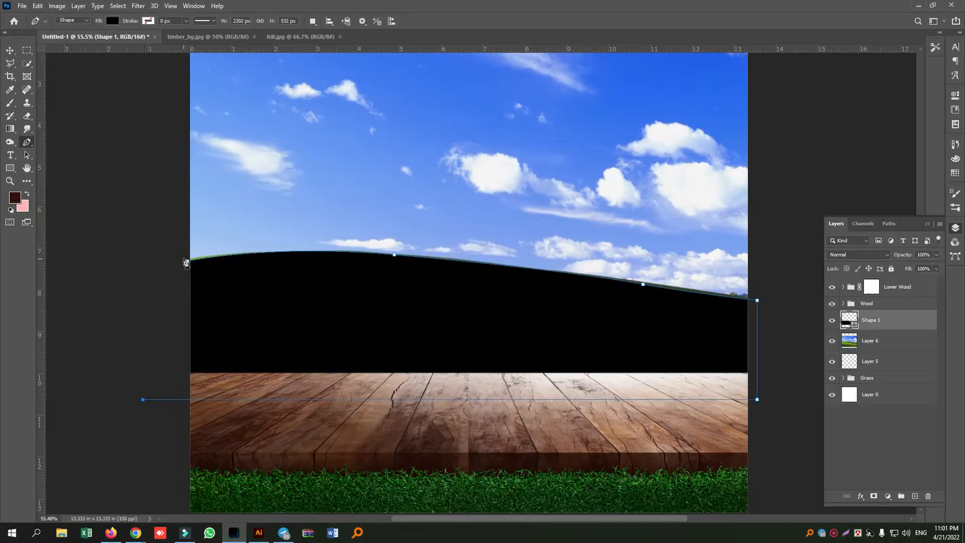
pyautogui.click(189, 264)
# - Convert the hill outline to a selection, delete the shape layer, and mask the hill picture to hide its sky
pyautogui.hotkey('ctrl', 'Return')
pyautogui.click(928, 496)
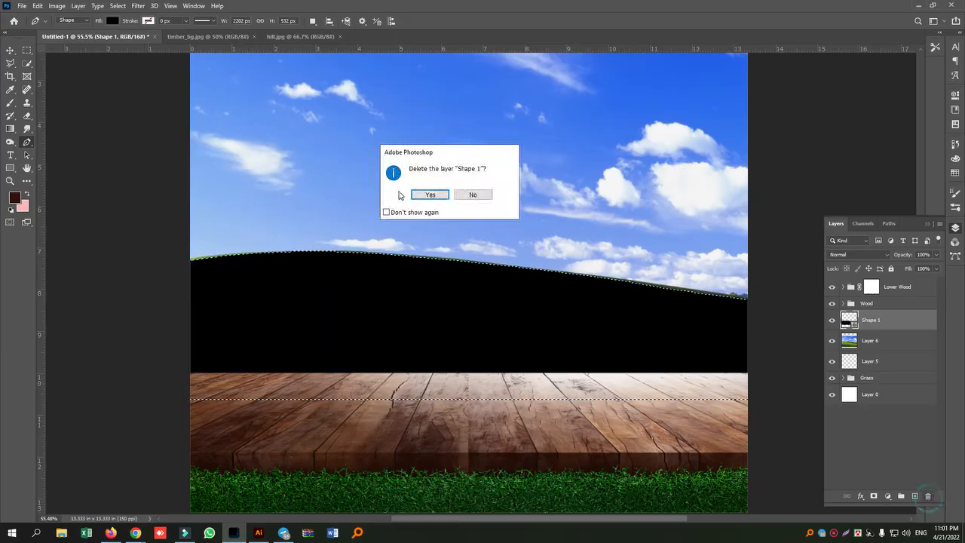
pyautogui.click(426, 195)
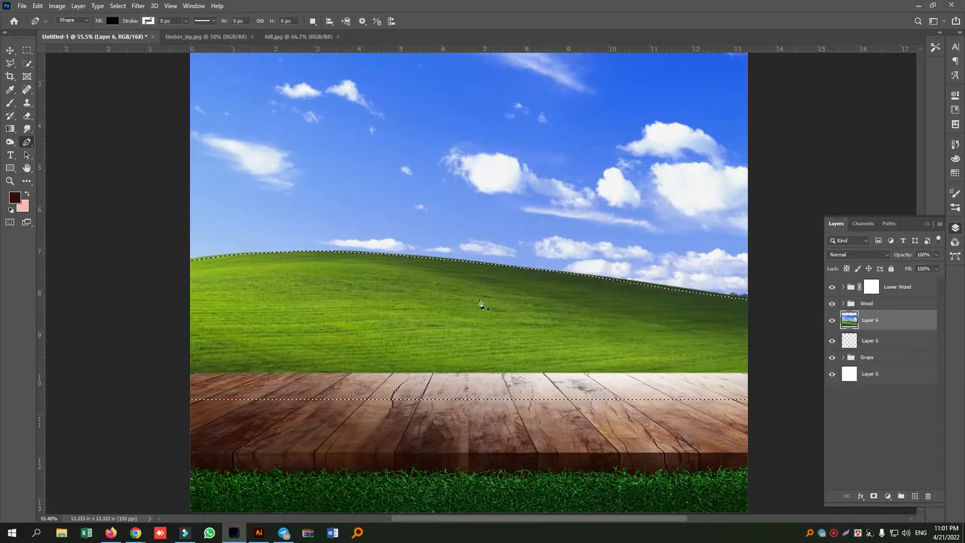
pyautogui.click(874, 496)
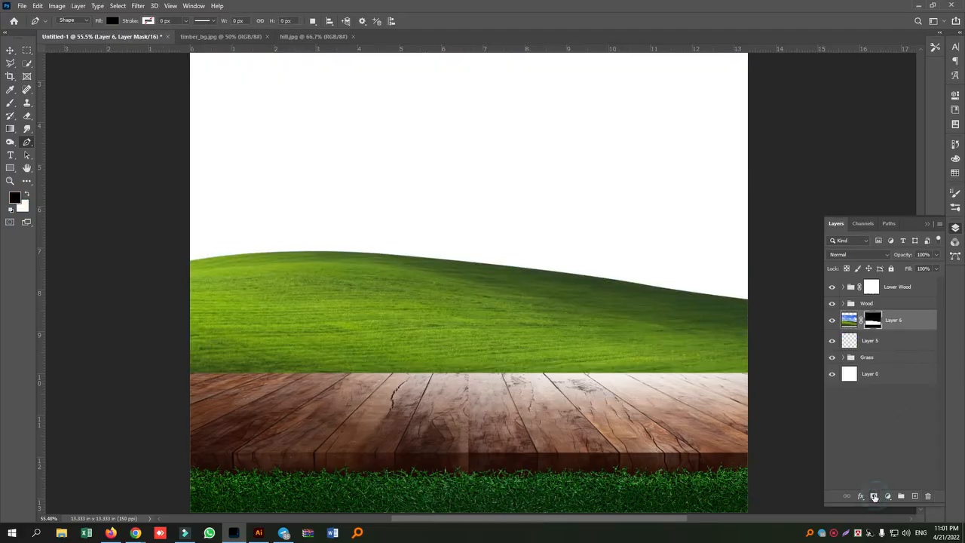
# - Add a new layer above the masked hill layer and clip it to the hill
pyautogui.click(27, 51)
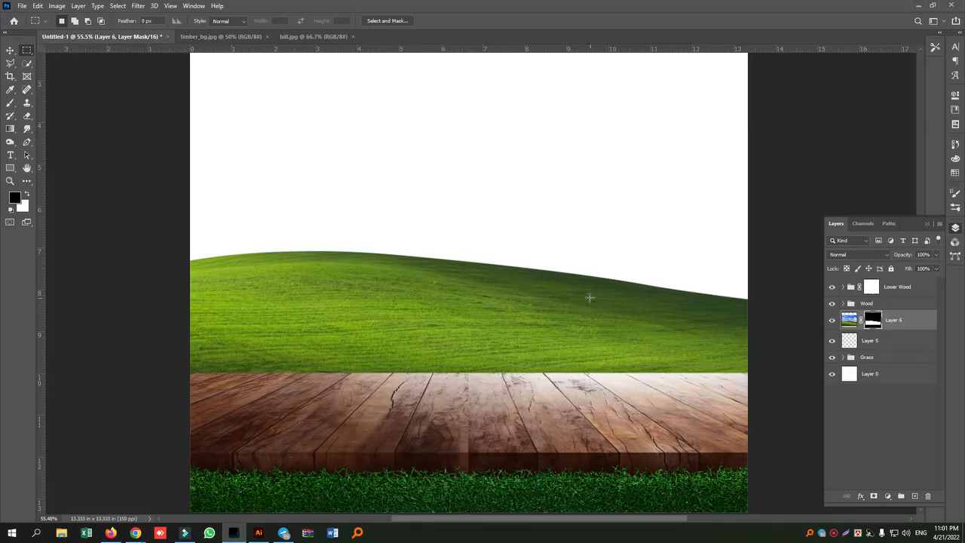
pyautogui.click(915, 497)
pyautogui.rightClick(879, 321)
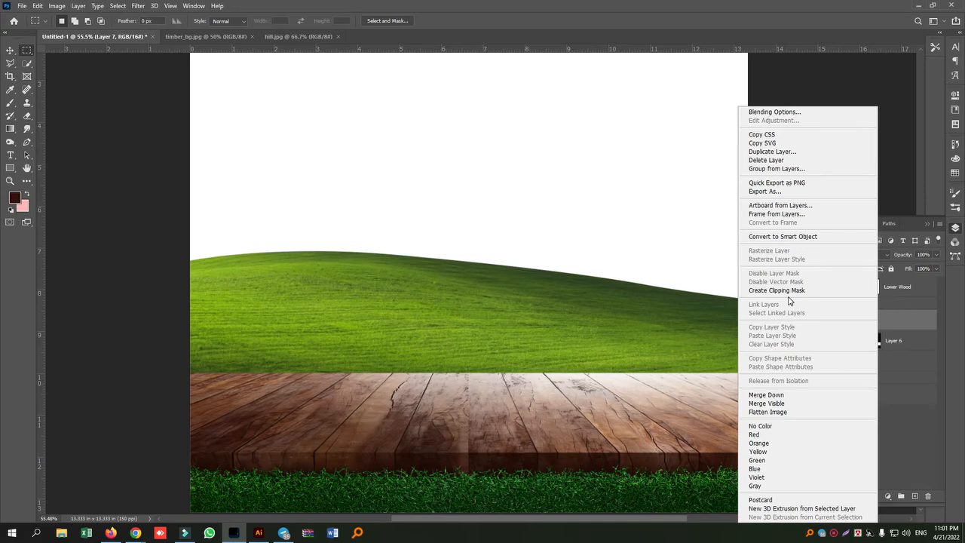
pyautogui.click(784, 291)
# - Sample green 84ad21 from the hill as the foreground colour and set Layer 7's blend mode to Screen
pyautogui.click(13, 199)
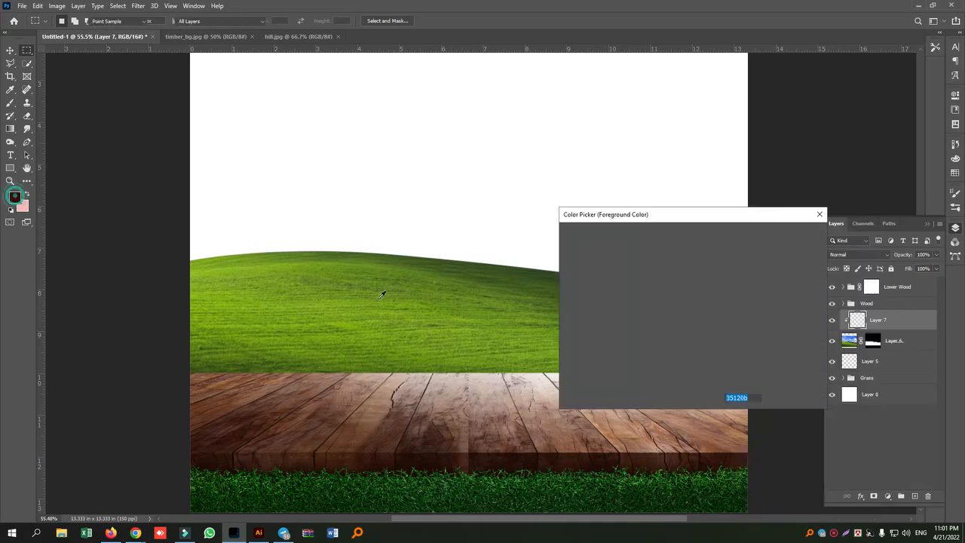
pyautogui.click(365, 316)
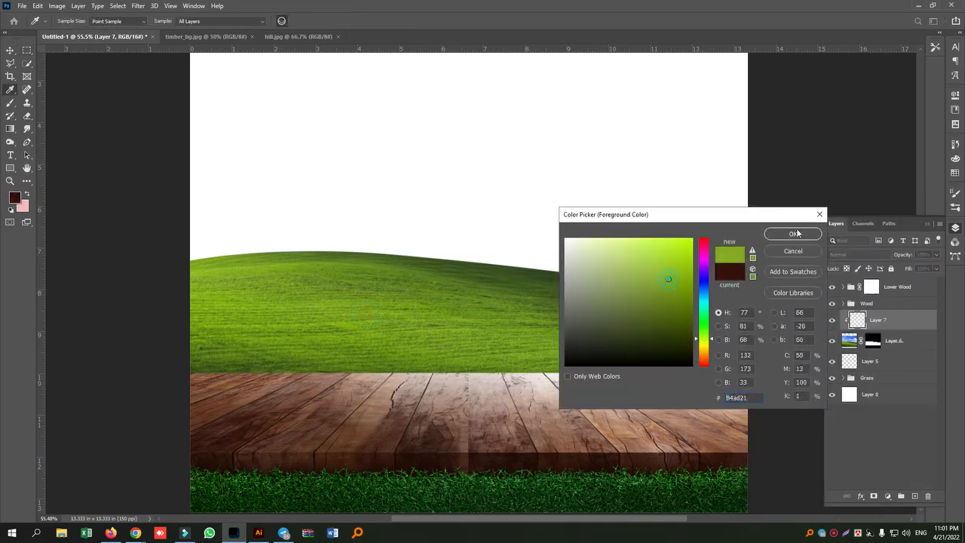
pyautogui.click(794, 234)
pyautogui.press('m')
pyautogui.click(857, 255)
pyautogui.click(838, 339)
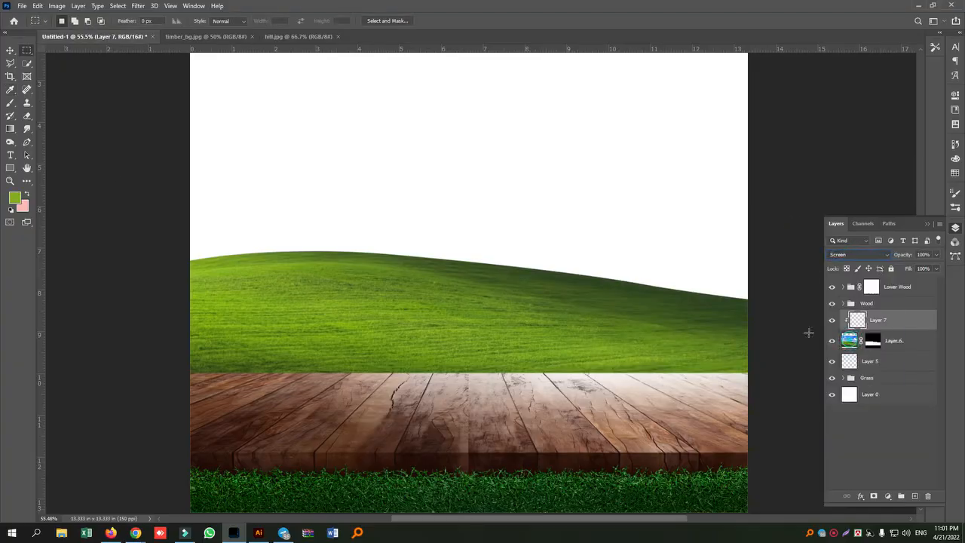
# - Paint green light along the hill's ridge and right slope on Layer 7 with a soft brush enlarged to 300 px
pyautogui.click(10, 104)
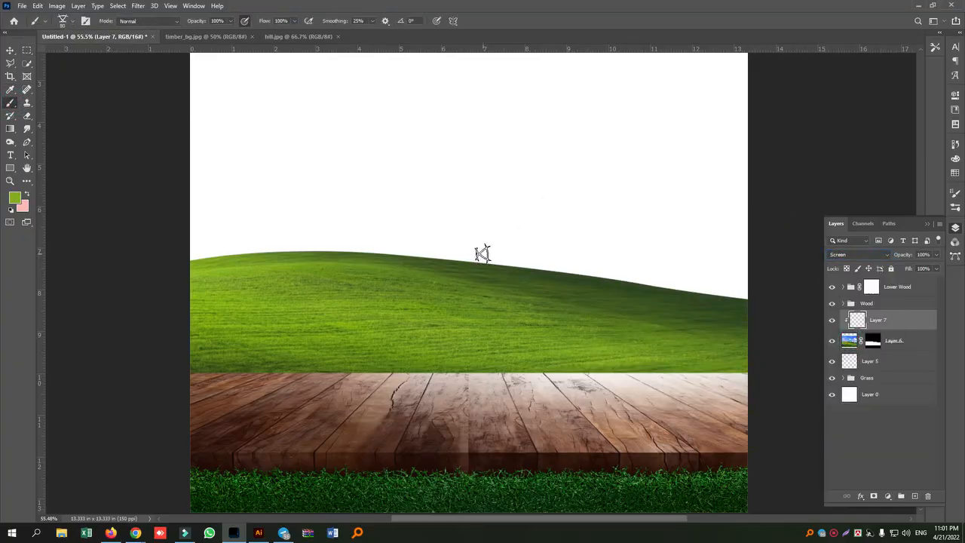
pyautogui.click(62, 23)
pyautogui.click(54, 98)
pyautogui.moveTo(459, 250)
pyautogui.mouseDown()
pyautogui.moveTo(761, 285)
pyautogui.moveTo(753, 284)
pyautogui.mouseUp()
pyautogui.press(']')
pyautogui.press(']')
pyautogui.press(']')
pyautogui.press(']')
pyautogui.press(']')
pyautogui.press(']')
pyautogui.moveTo(470, 244)
pyautogui.mouseDown()
pyautogui.moveTo(542, 245)
pyautogui.moveTo(758, 282)
pyautogui.mouseUp()
pyautogui.moveTo(605, 267); pyautogui.dragTo(758, 291)
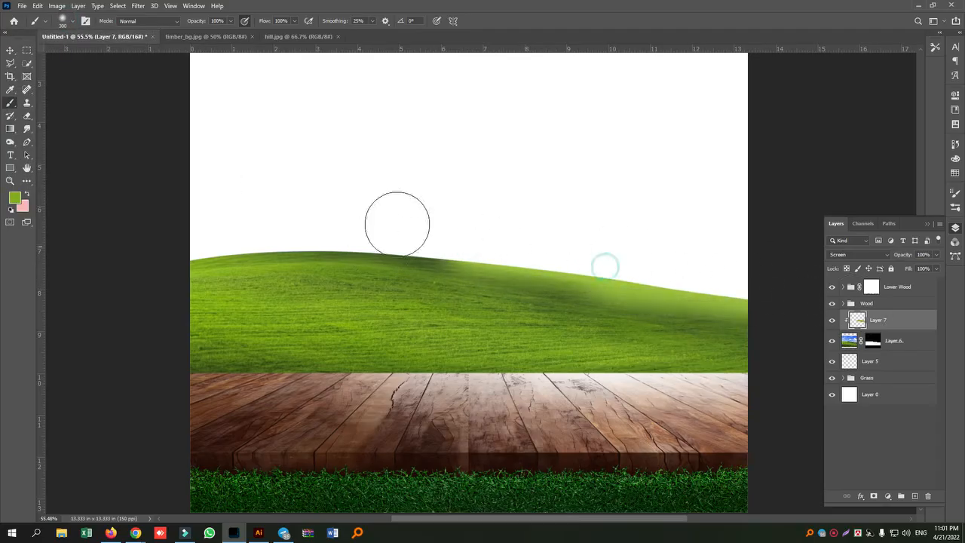
pyautogui.moveTo(319, 226)
pyautogui.mouseDown()
pyautogui.moveTo(435, 233)
pyautogui.moveTo(778, 297)
pyautogui.mouseUp()
pyautogui.moveTo(553, 273); pyautogui.dragTo(826, 306)
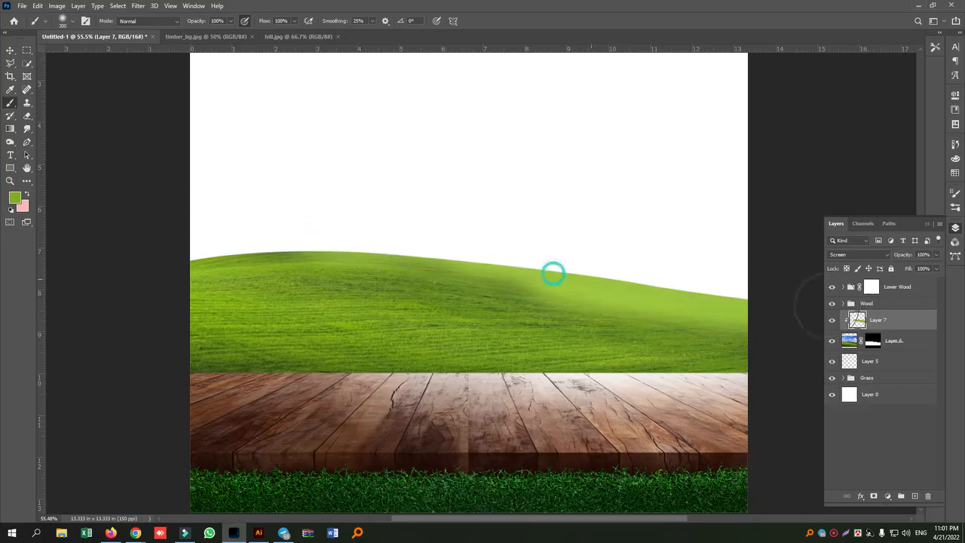
pyautogui.moveTo(507, 249)
pyautogui.mouseDown()
pyautogui.moveTo(343, 224)
pyautogui.moveTo(794, 315)
pyautogui.mouseUp()
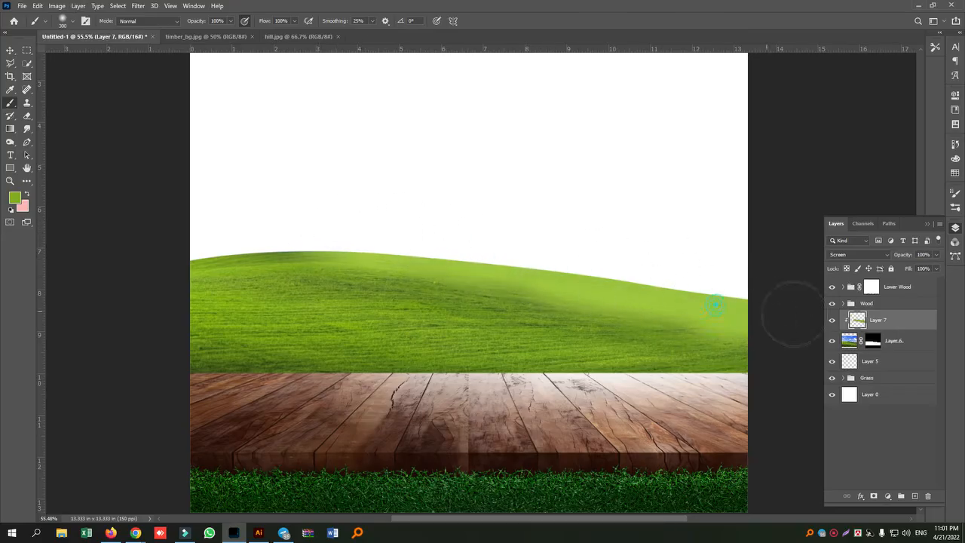
pyautogui.moveTo(245, 224)
pyautogui.mouseDown()
pyautogui.moveTo(445, 226)
pyautogui.moveTo(827, 301)
pyautogui.mouseUp()
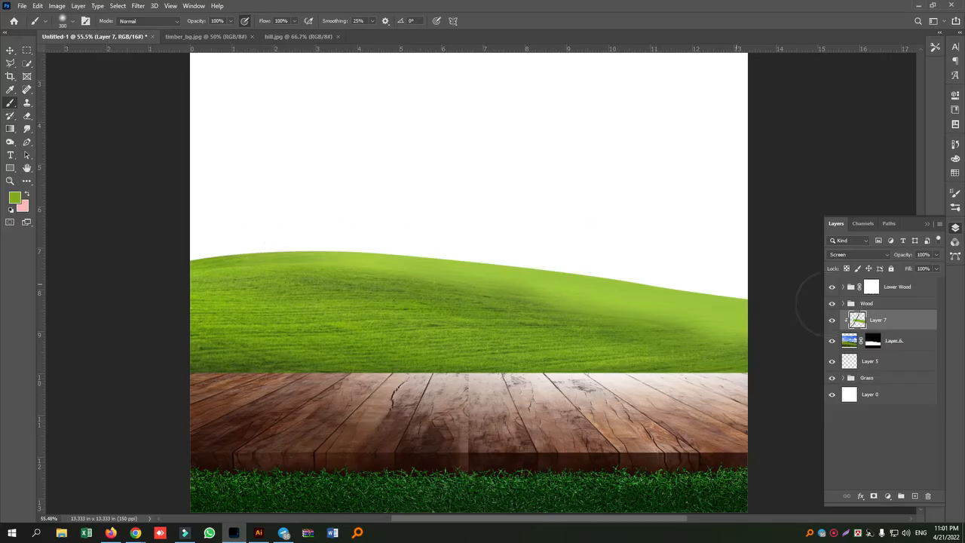
# - Set the foreground colour to light green cbe689 and add another new layer clipped to the hill
pyautogui.click(14, 197)
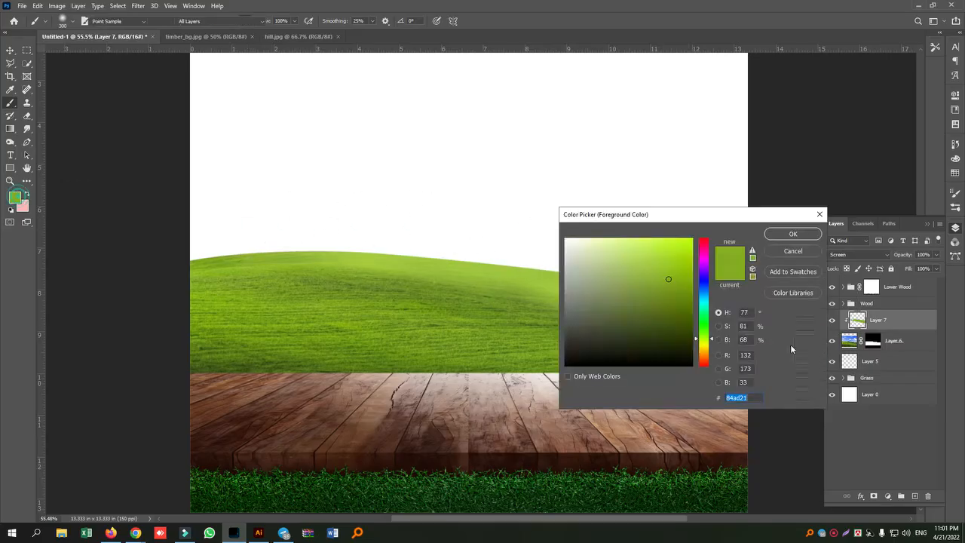
pyautogui.moveTo(637, 258); pyautogui.dragTo(616, 251)
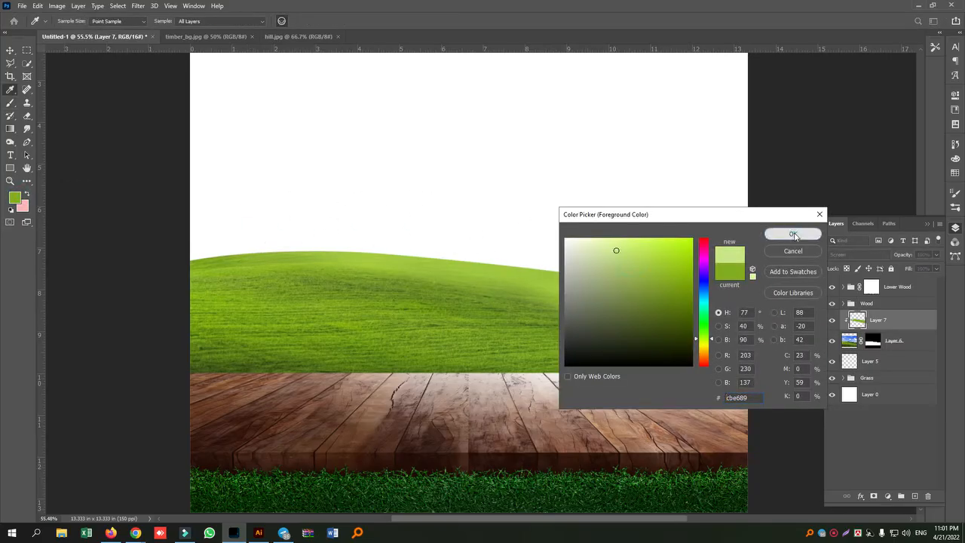
pyautogui.click(794, 235)
pyautogui.click(915, 500)
pyautogui.rightClick(875, 323)
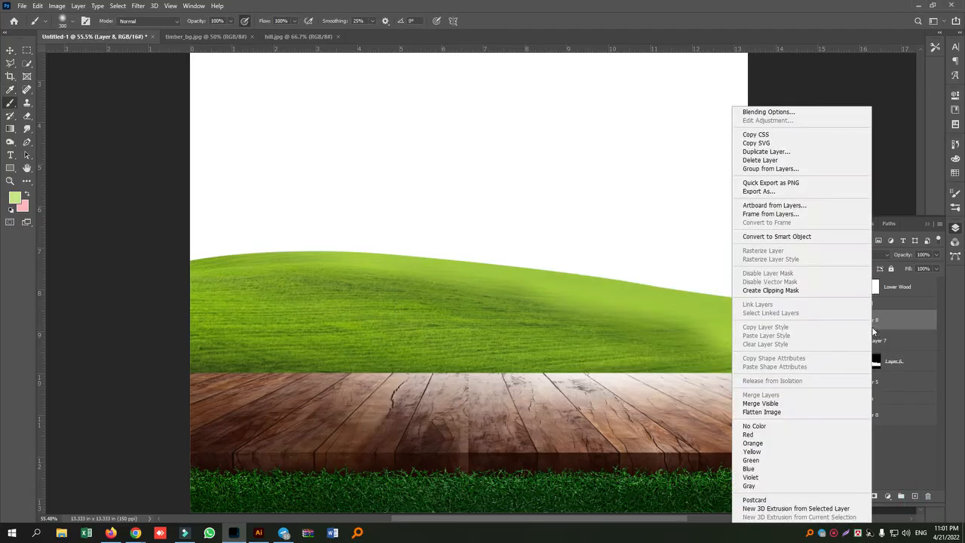
pyautogui.click(757, 288)
# - Paint pale green highlights along the hill's ridge on Layer 8, reducing the soft brush to 125 px
pyautogui.click(459, 232)
pyautogui.press('[')
pyautogui.press('[')
pyautogui.press('[')
pyautogui.press('[')
pyautogui.press('[')
pyautogui.moveTo(524, 256); pyautogui.dragTo(560, 260)
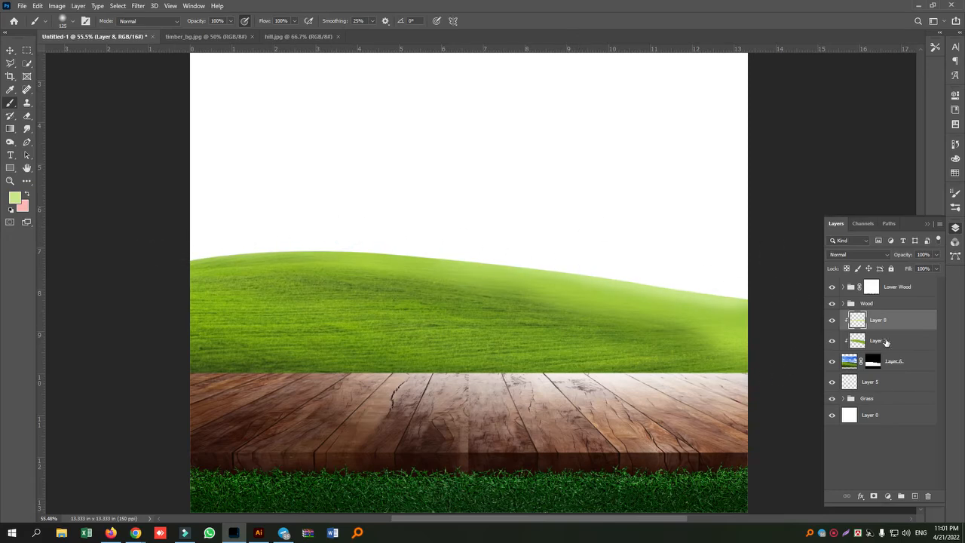
# - Blend Layer 7 into the hill with Blend If, splitting the underlying layer's black slider and lowering its white slider
pyautogui.click(890, 340)
pyautogui.rightClick(896, 341)
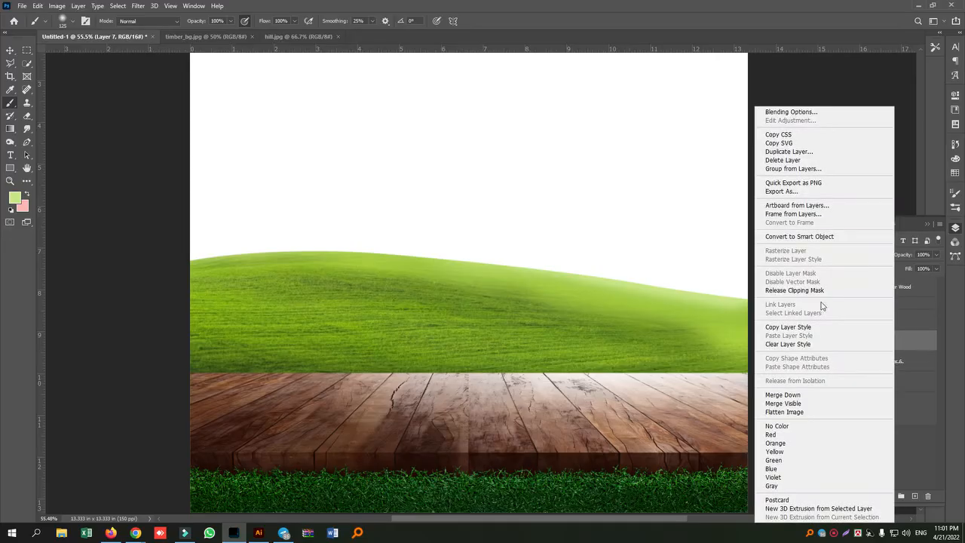
pyautogui.click(808, 112)
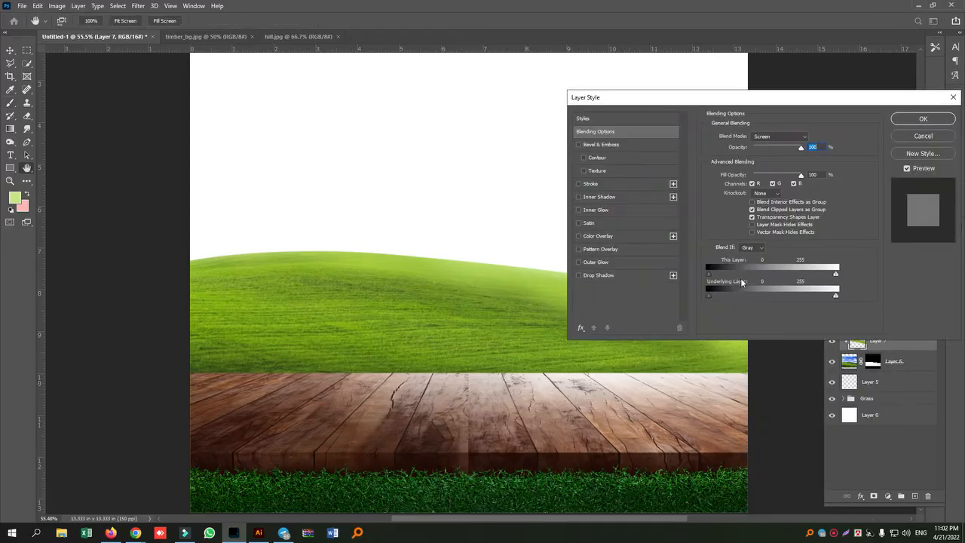
pyautogui.moveTo(724, 300); pyautogui.dragTo(696, 297)
pyautogui.moveTo(768, 103); pyautogui.dragTo(211, 127)
pyautogui.moveTo(174, 321); pyautogui.dragTo(194, 322)
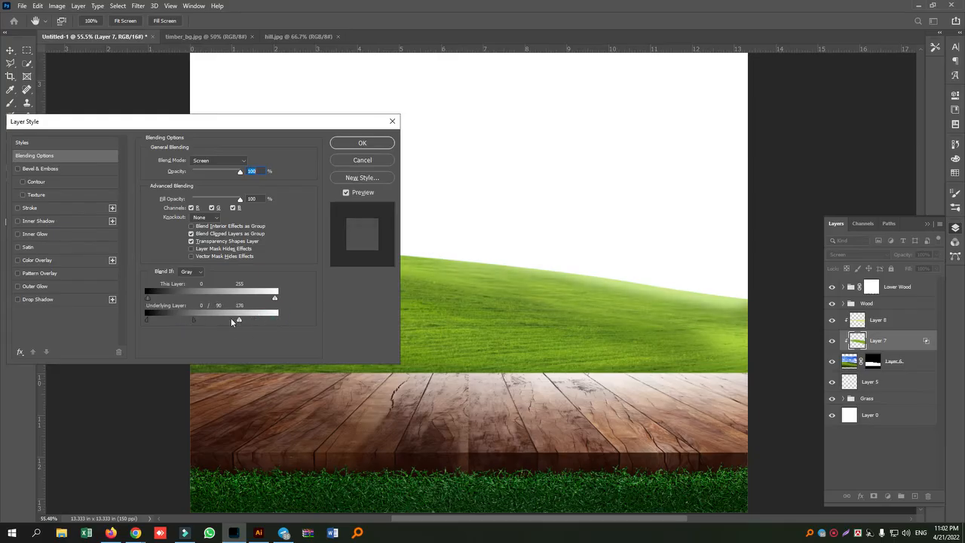
pyautogui.moveTo(217, 319); pyautogui.dragTo(215, 320)
pyautogui.moveTo(198, 321); pyautogui.dragTo(200, 321)
pyautogui.click(363, 144)
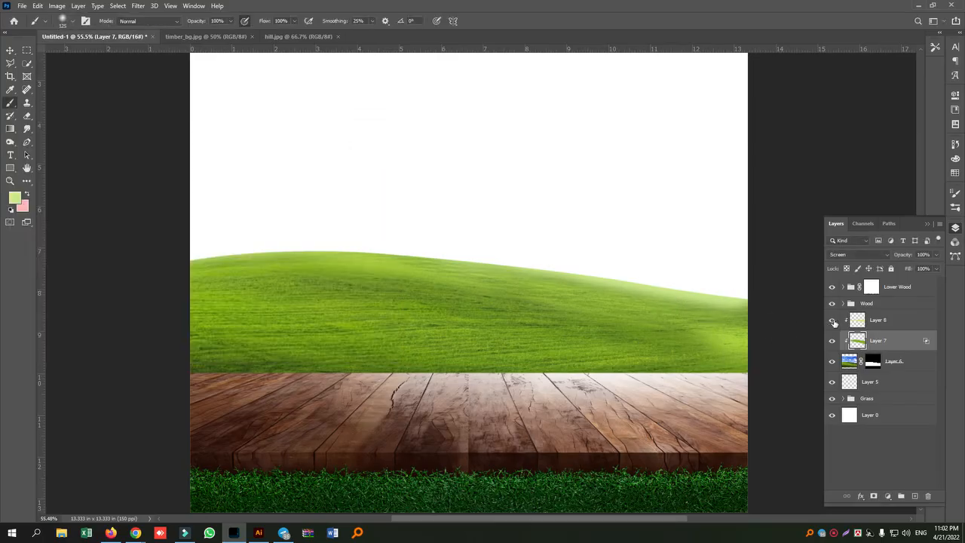
# - Toggle the visibility of Layer 8 and Layer 7 to compare the hill with and without its highlights
pyautogui.click(832, 320)
pyautogui.click(834, 341)
pyautogui.click(834, 340)
pyautogui.click(832, 320)
# - Add a new layer clipped to the hill above Layer 8 and set the foreground colour to a dark green based on the hill
pyautogui.click(903, 322)
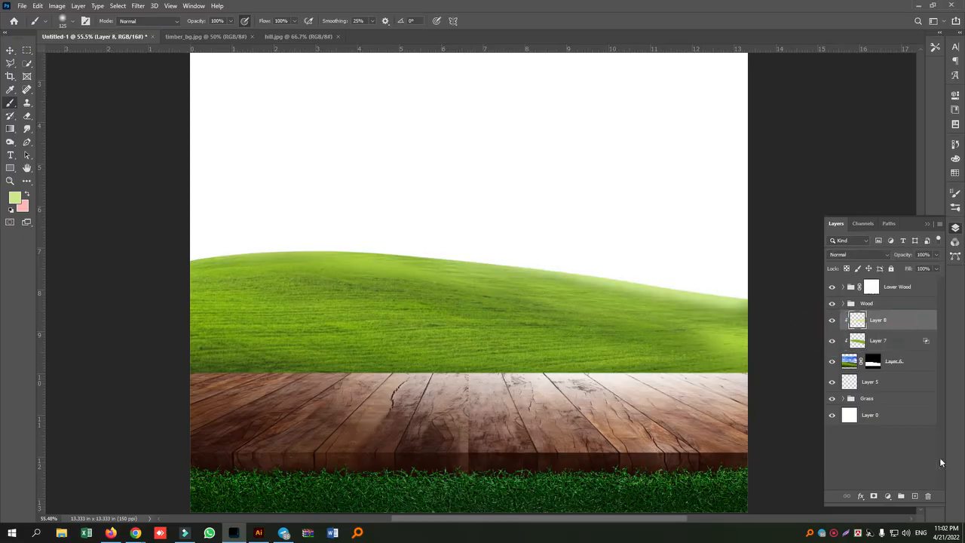
pyautogui.click(915, 497)
pyautogui.rightClick(882, 324)
pyautogui.click(780, 294)
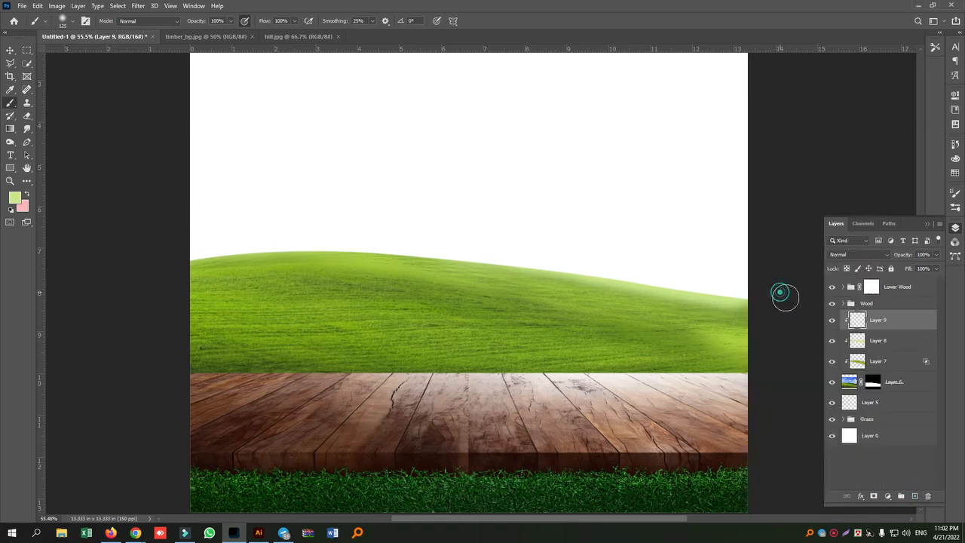
pyautogui.click(12, 199)
pyautogui.click(222, 364)
pyautogui.click(675, 328)
pyautogui.click(793, 234)
# - Paint dark green shading along the hill's lower left part on Layer 9, enlarging the soft brush to 700 px
pyautogui.press(']')
pyautogui.press(']')
pyautogui.press(']')
pyautogui.press(']')
pyautogui.press(']')
pyautogui.press(']')
pyautogui.moveTo(149, 336); pyautogui.dragTo(411, 454)
pyautogui.moveTo(341, 412)
pyautogui.mouseDown()
pyautogui.moveTo(504, 430)
pyautogui.moveTo(123, 384)
pyautogui.moveTo(548, 445)
pyautogui.moveTo(156, 393)
pyautogui.mouseUp()
pyautogui.moveTo(278, 391)
pyautogui.mouseDown()
pyautogui.moveTo(291, 345)
pyautogui.moveTo(614, 442)
pyautogui.moveTo(343, 422)
pyautogui.mouseUp()
pyautogui.press(']')
pyautogui.press(']')
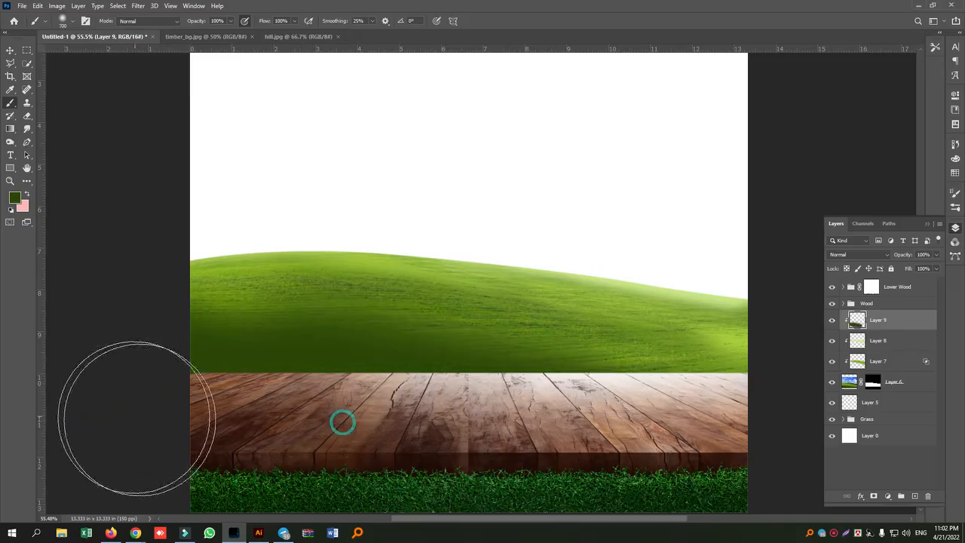
# - Compare Color Burn, Linear Burn and Hard Light on Layer 9, and set its blend mode to Multiply
pyautogui.click(859, 255)
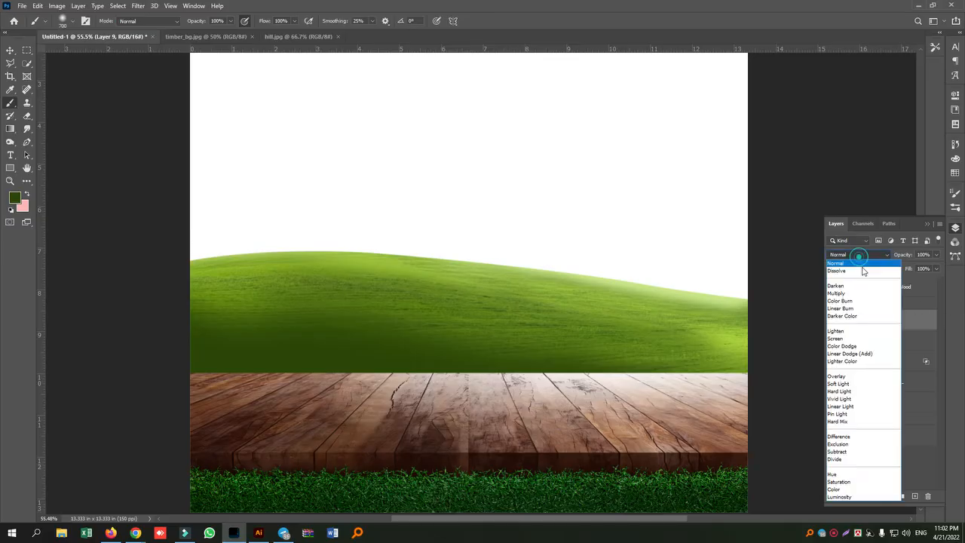
pyautogui.click(860, 293)
pyautogui.click(866, 255)
pyautogui.click(841, 301)
pyautogui.click(858, 255)
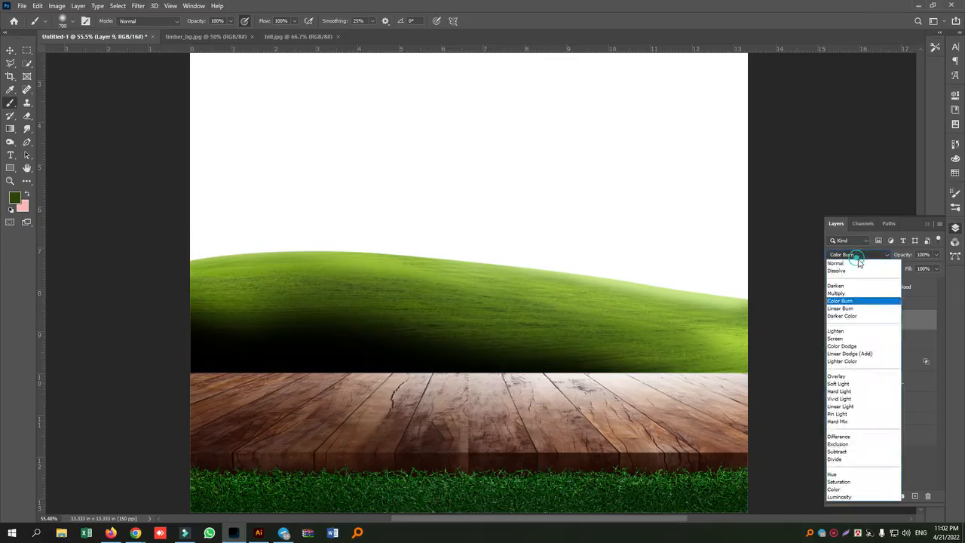
pyautogui.click(851, 308)
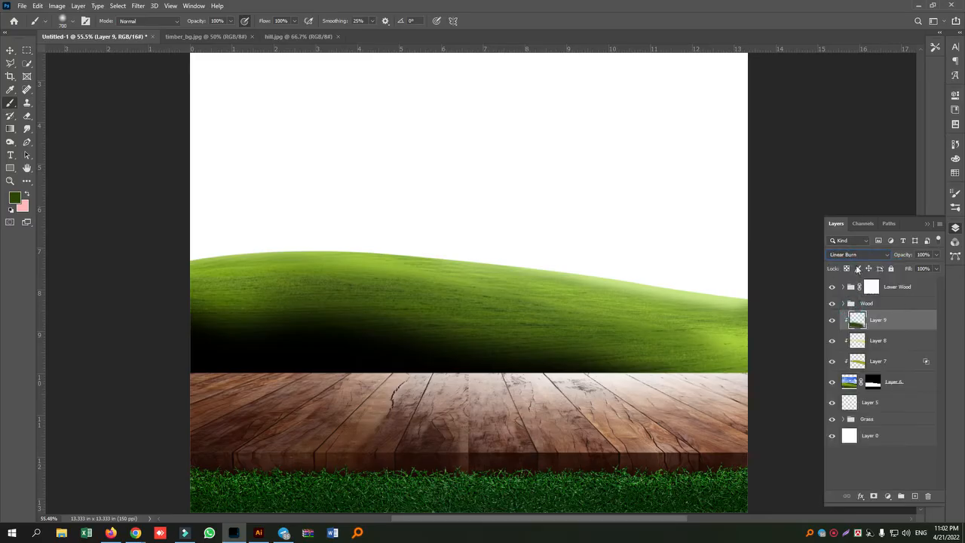
pyautogui.click(857, 257)
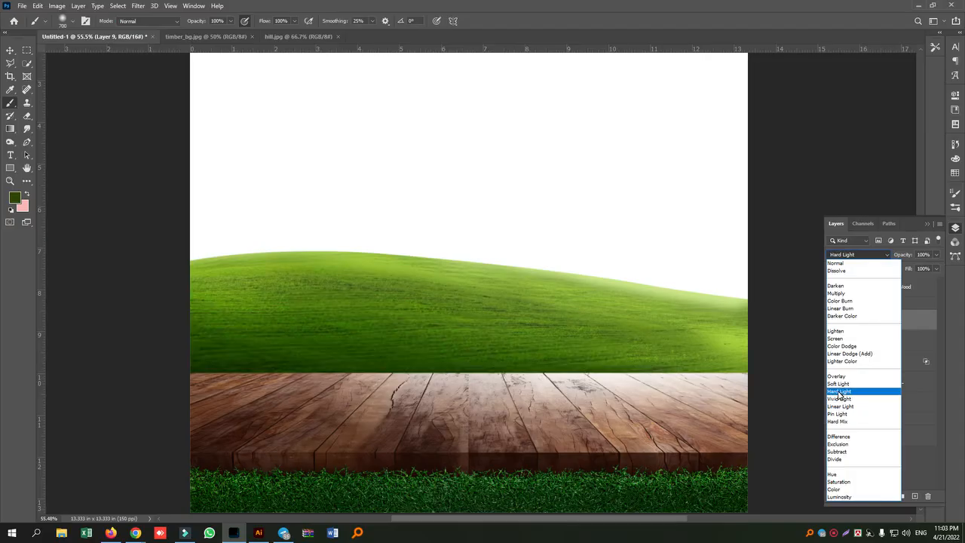
pyautogui.click(840, 294)
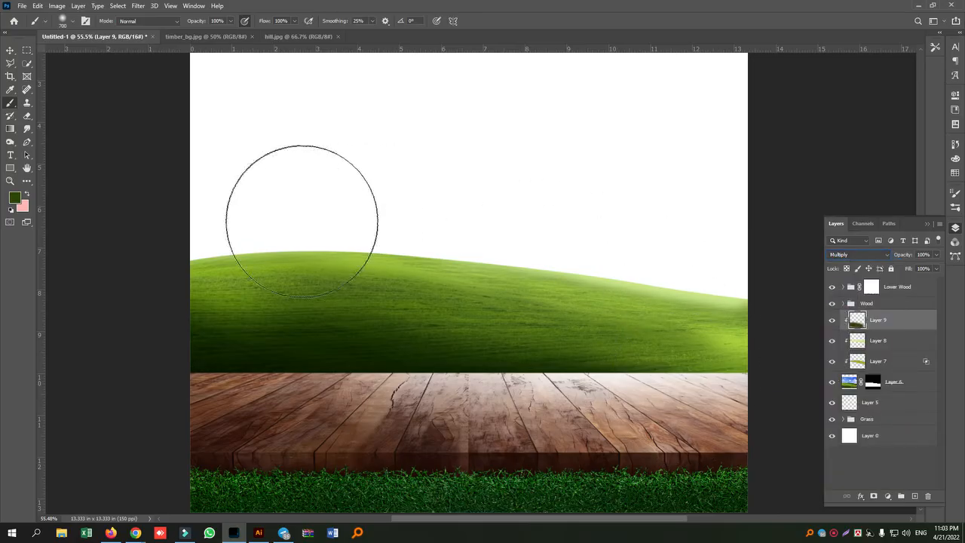
# - Adjust Layer 9's Blend If for the underlying layer, splitting black to 0 / 98 and white to 124 / 255
pyautogui.rightClick(902, 320)
pyautogui.click(795, 114)
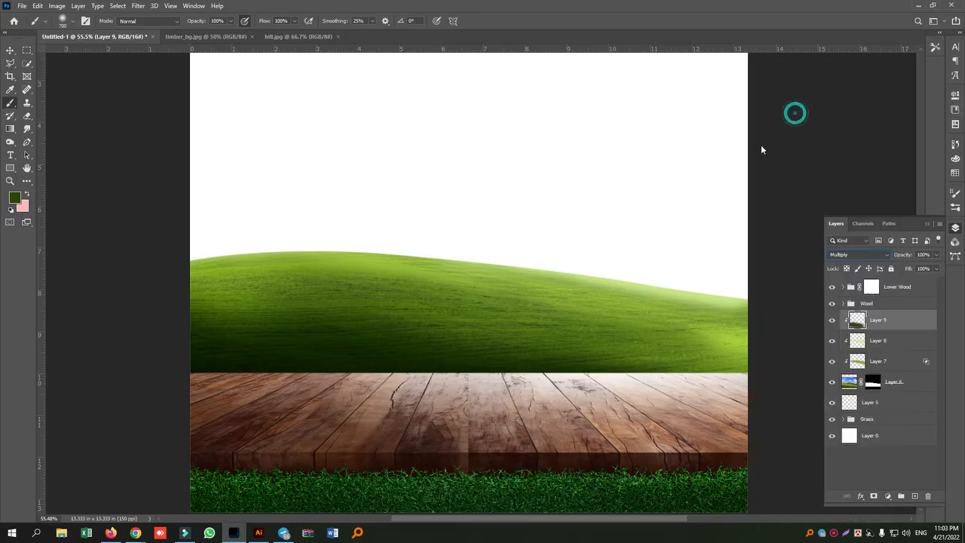
pyautogui.moveTo(150, 320); pyautogui.dragTo(186, 321)
pyautogui.moveTo(213, 121); pyautogui.dragTo(683, 125)
pyautogui.moveTo(654, 320); pyautogui.dragTo(596, 320)
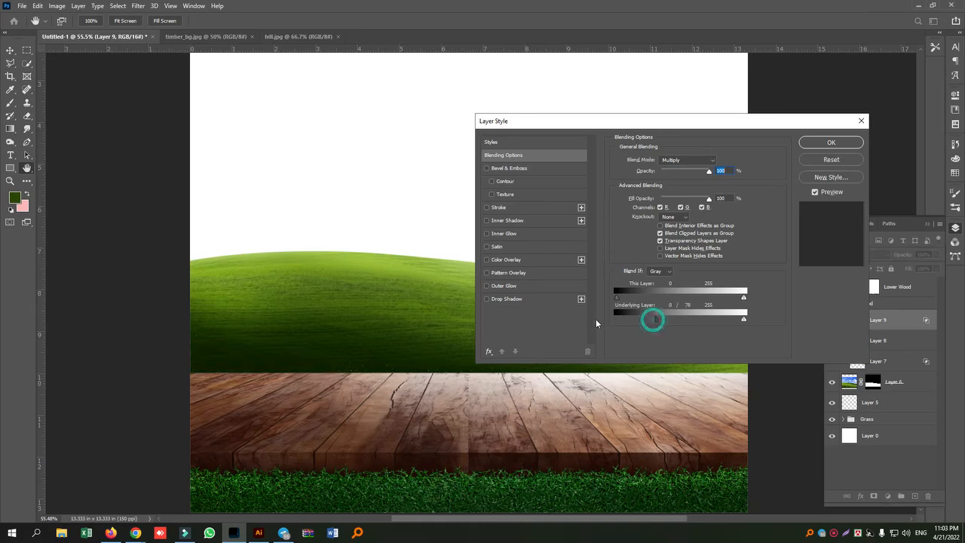
pyautogui.moveTo(656, 320); pyautogui.dragTo(679, 322)
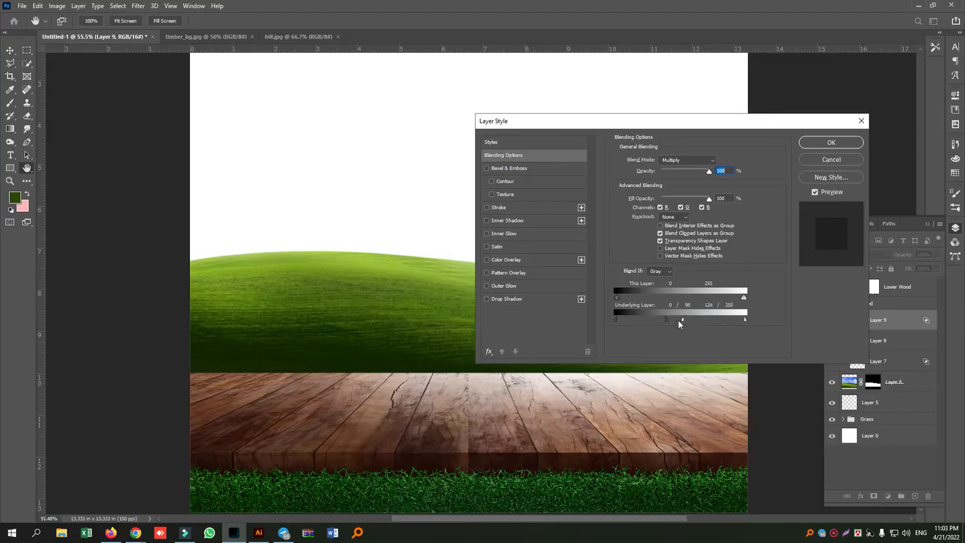
pyautogui.click(831, 143)
# - Set the brush opacity to 34% and paint more dark green shading along the hill's lower edge on Layer 9
pyautogui.press('b')
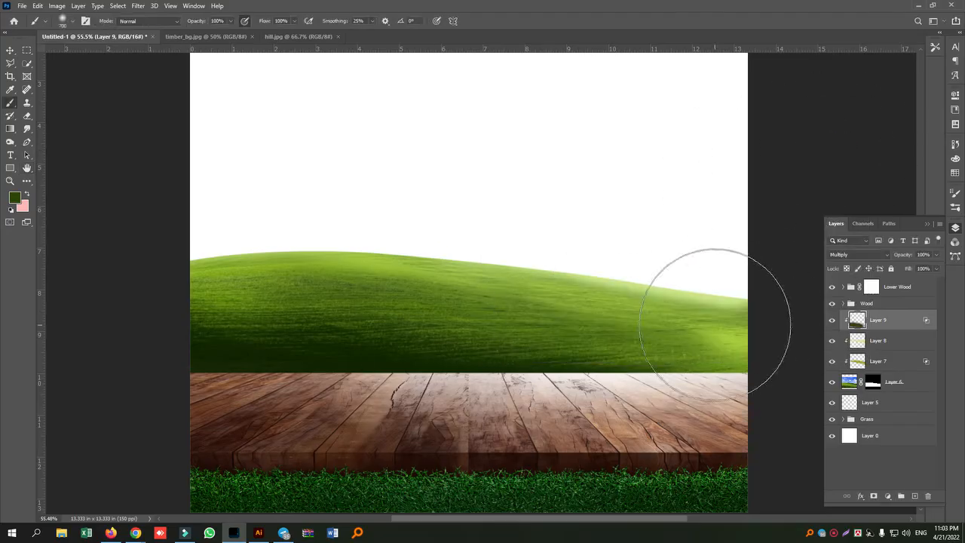
pyautogui.click(10, 50)
pyautogui.scroll(-2, 497, 346)
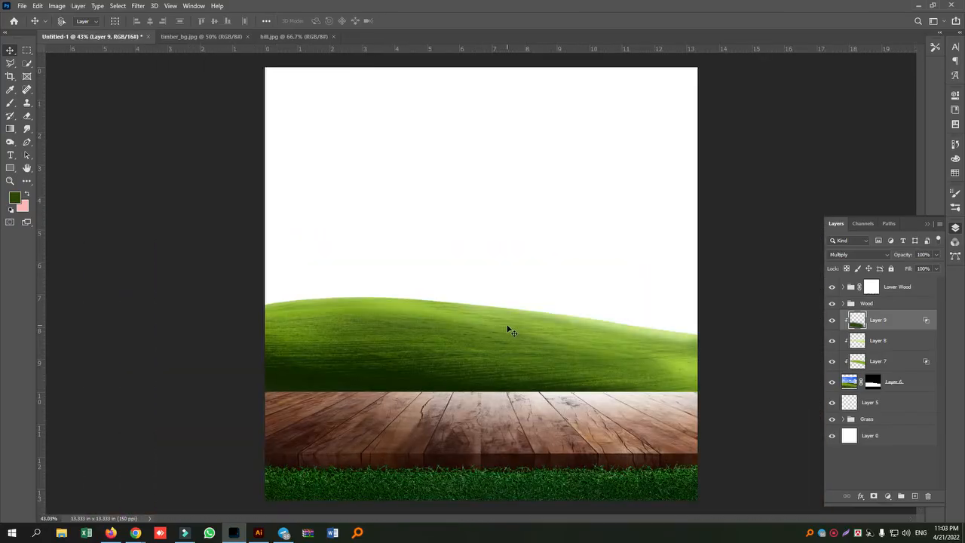
pyautogui.scroll(2, 529, 365)
pyautogui.scroll(-1, 596, 377)
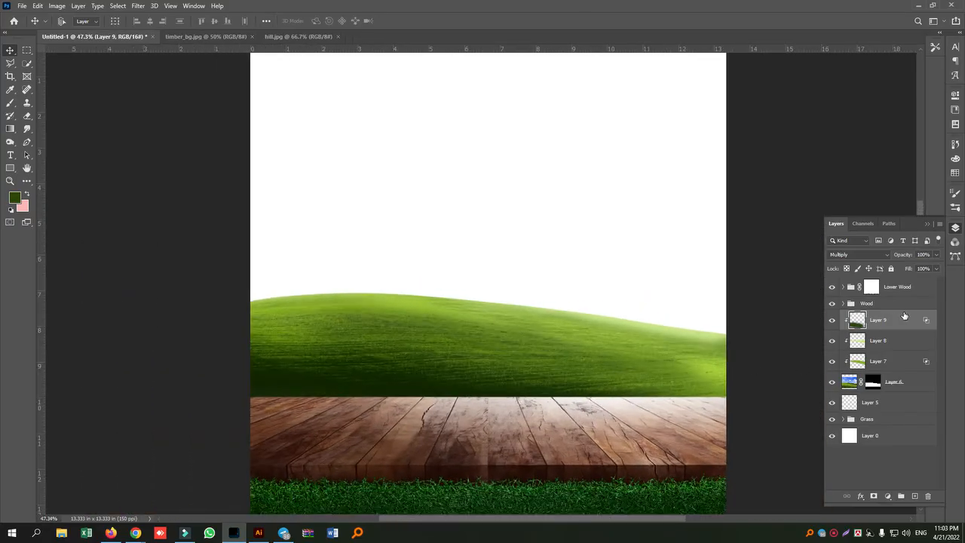
pyautogui.click(10, 104)
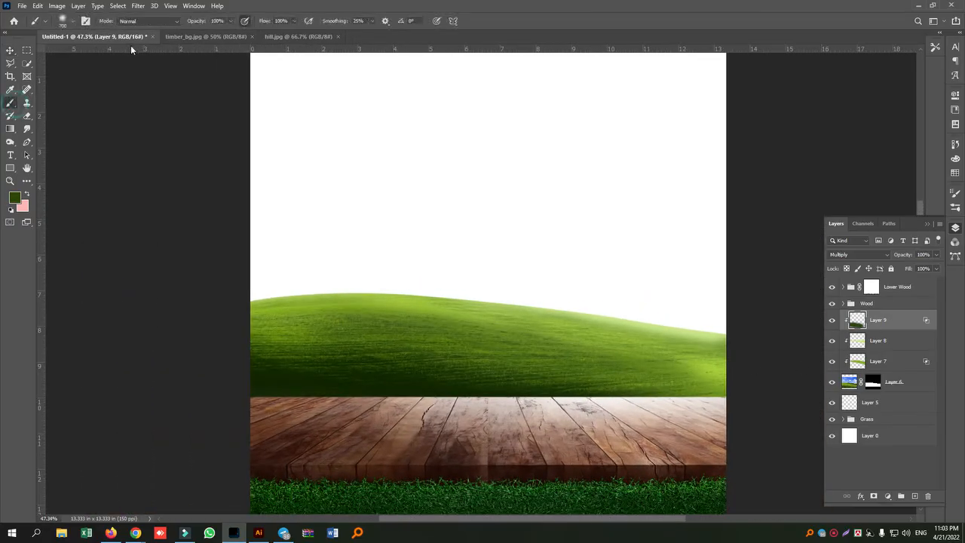
pyautogui.click(231, 22)
pyautogui.moveTo(230, 24)
pyautogui.mouseDown()
pyautogui.moveTo(194, 33)
pyautogui.moveTo(202, 34)
pyautogui.mouseUp()
pyautogui.moveTo(556, 440)
pyautogui.mouseDown()
pyautogui.moveTo(651, 439)
pyautogui.moveTo(599, 419)
pyautogui.moveTo(459, 416)
pyautogui.mouseUp()
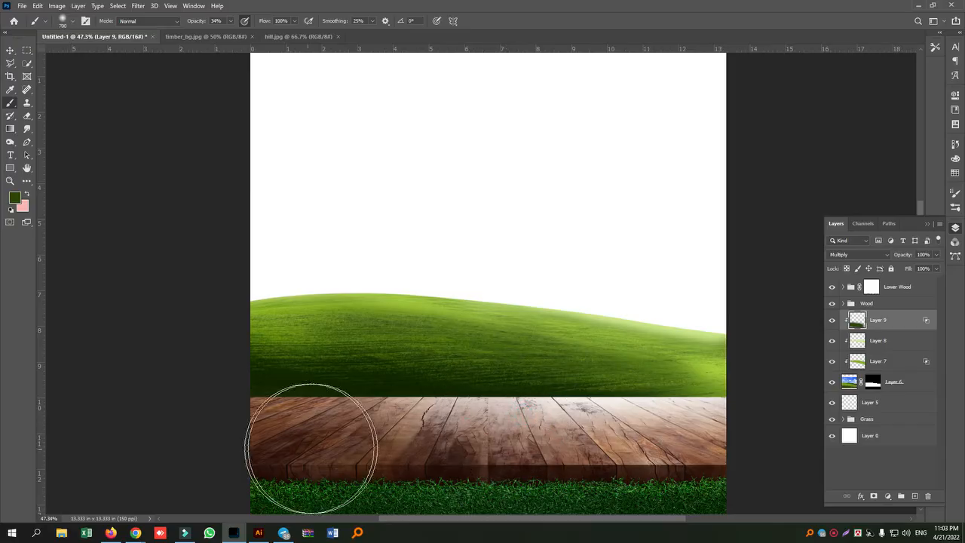
# - Reduce the brush to 150 px and paint soft dark shading on the hill's left side on Layer 9
pyautogui.press('[')
pyautogui.press('[')
pyautogui.press('[')
pyautogui.press('[')
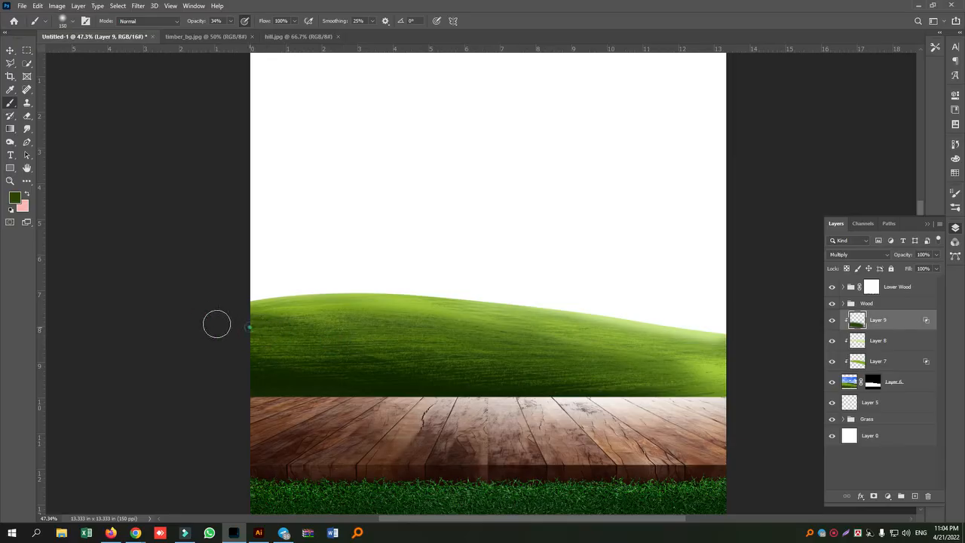
pyautogui.moveTo(264, 332); pyautogui.dragTo(281, 337)
pyautogui.moveTo(284, 340)
pyautogui.mouseDown()
pyautogui.moveTo(364, 356)
pyautogui.moveTo(217, 324)
pyautogui.moveTo(290, 350)
pyautogui.moveTo(245, 325)
pyautogui.mouseUp()
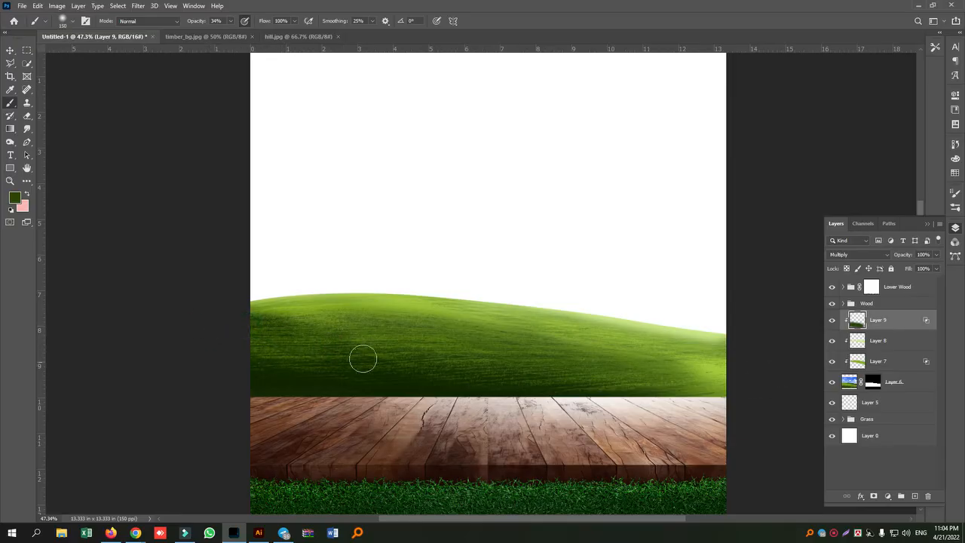
pyautogui.click(336, 349)
# - Erase the shading near the hill's left edge on Layer 9 with a soft eraser at 175 px
pyautogui.click(25, 116)
pyautogui.press('[')
pyautogui.press('[')
pyautogui.press('[')
pyautogui.press('[')
pyautogui.press('[')
pyautogui.press('[')
pyautogui.press('[')
pyautogui.moveTo(265, 352); pyautogui.dragTo(285, 357)
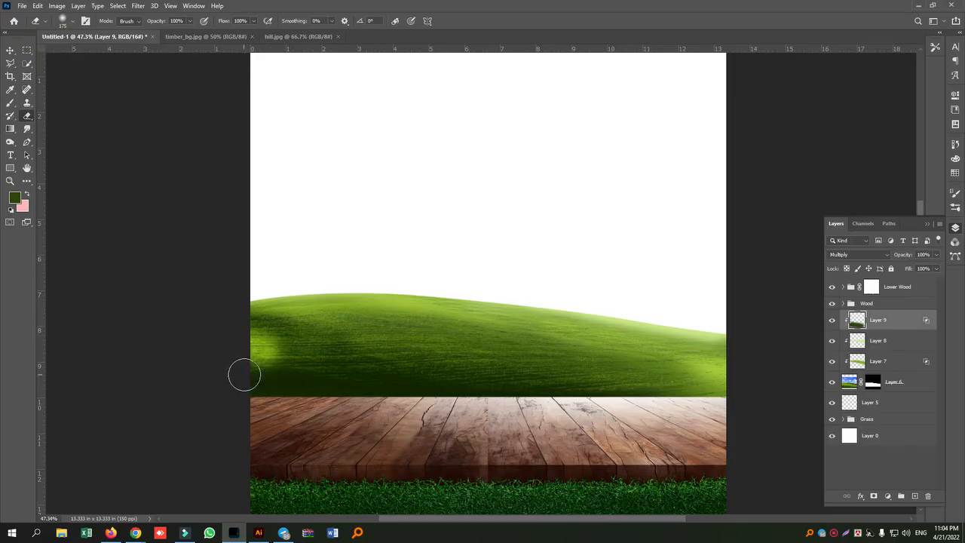
# - Set the eraser opacity to 22% and gradually lighten the shading around the hill's left edge with smaller sizes
pyautogui.click(191, 21)
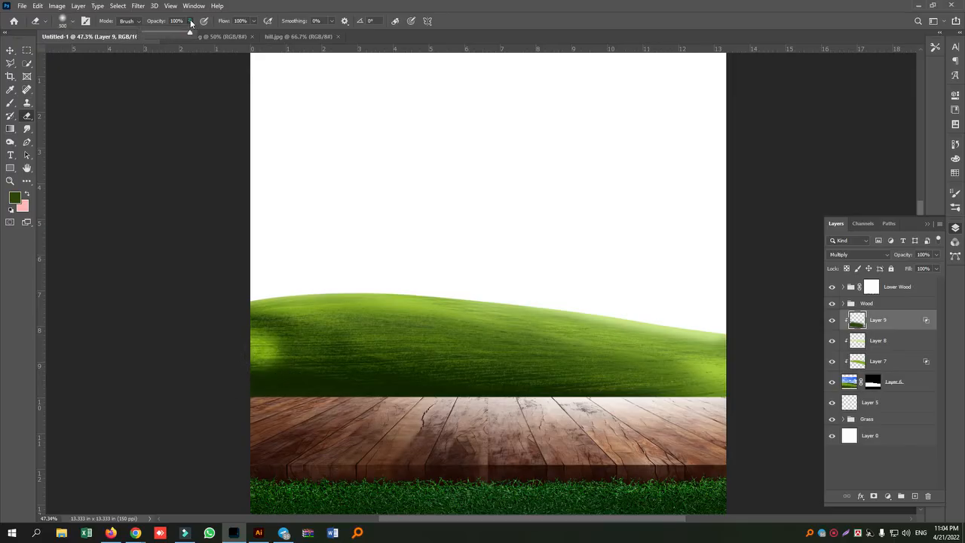
pyautogui.moveTo(167, 36); pyautogui.dragTo(154, 37)
pyautogui.press('[')
pyautogui.press('[')
pyautogui.press('[')
pyautogui.press('[')
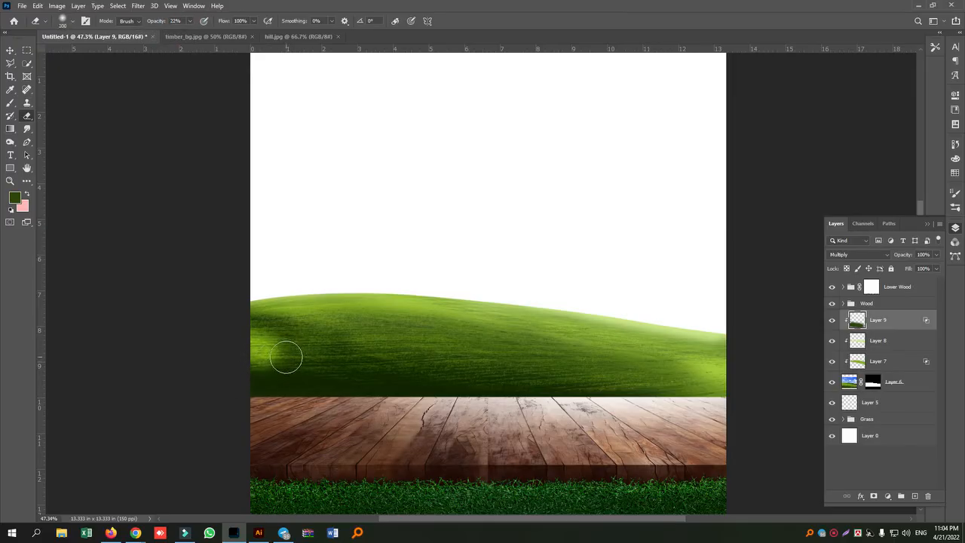
pyautogui.moveTo(267, 348); pyautogui.dragTo(230, 338)
pyautogui.moveTo(303, 359); pyautogui.dragTo(224, 339)
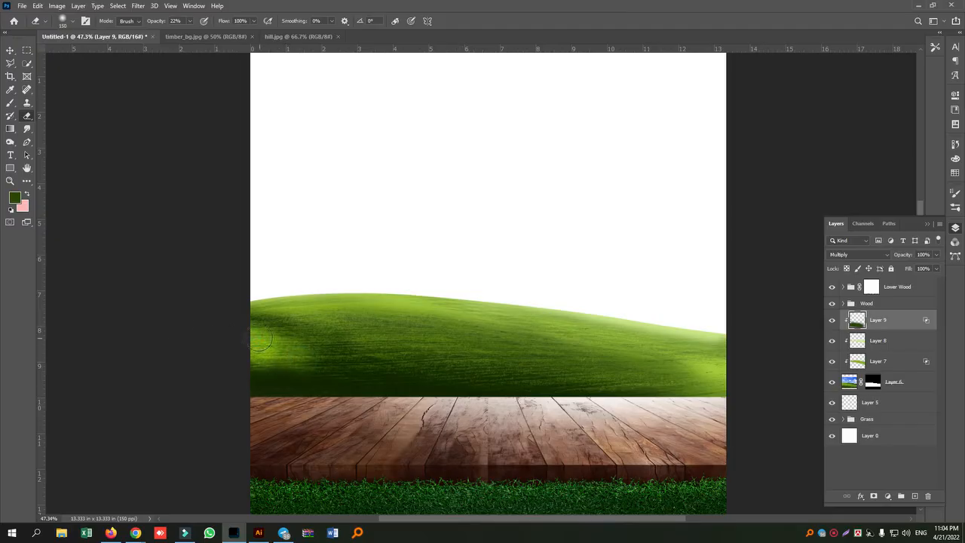
pyautogui.moveTo(289, 347); pyautogui.dragTo(225, 322)
pyautogui.moveTo(294, 348); pyautogui.dragTo(245, 326)
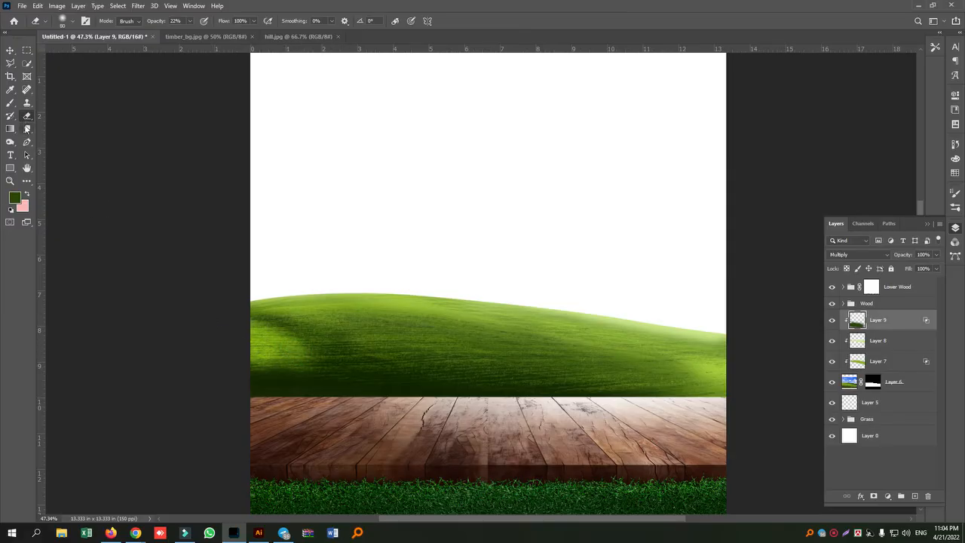
# - Darken the bright patch at the hill's left edge on Layer 9 with the 34% brush enlarged to 200 px
pyautogui.click(11, 103)
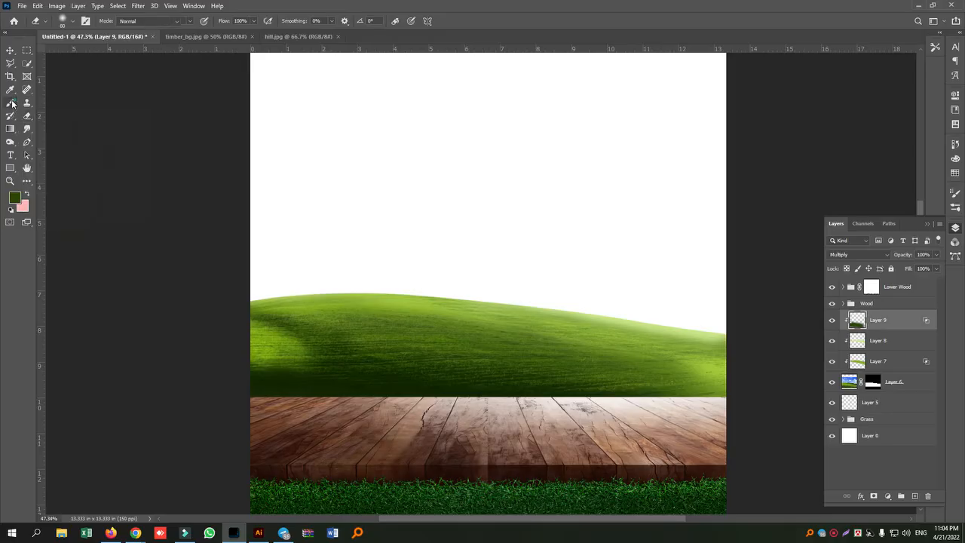
pyautogui.press(']')
pyautogui.press(']')
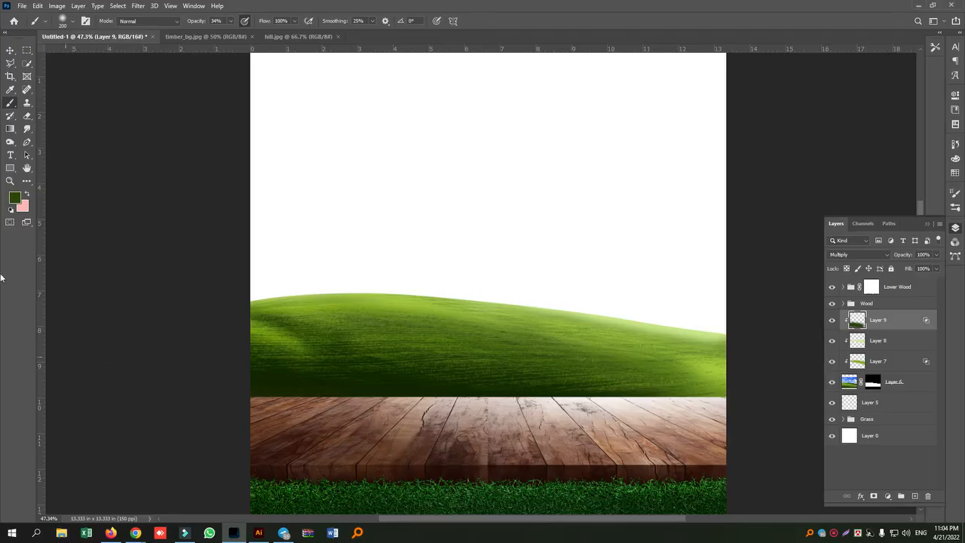
# - Open the image Nescopeck_State_Park_Hillside from the Desktop
pyautogui.click(21, 6)
pyautogui.click(46, 29)
pyautogui.scroll(-2, 458, 304)
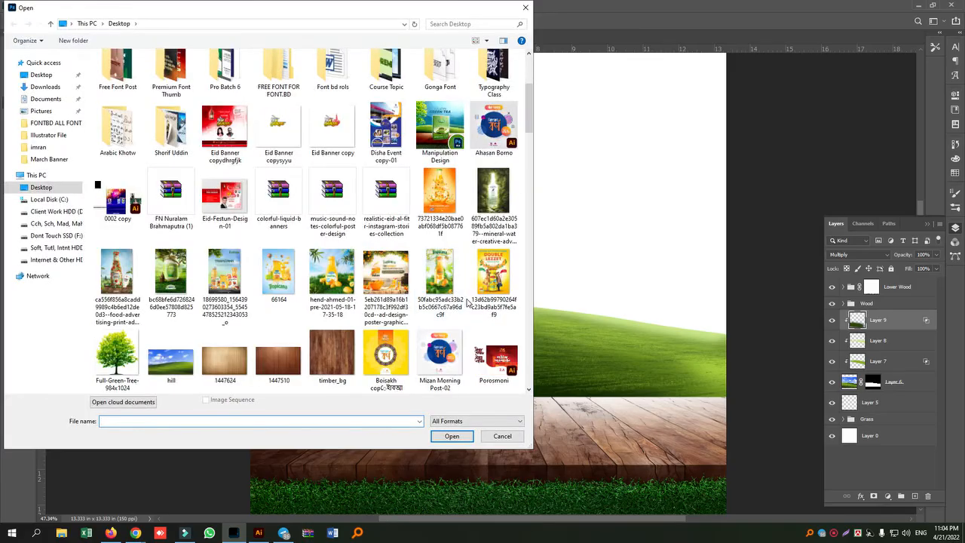
pyautogui.scroll(-3, 460, 302)
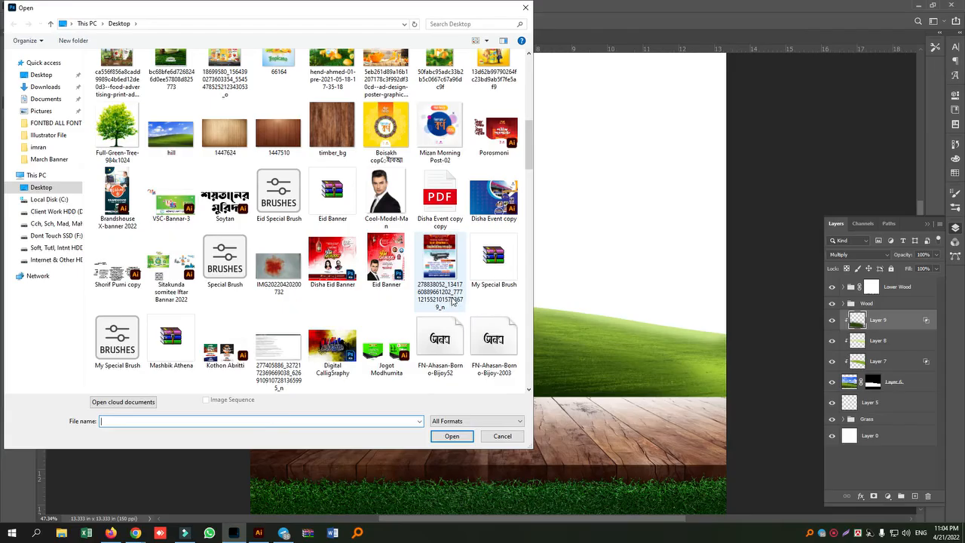
pyautogui.scroll(3, 453, 302)
pyautogui.scroll(-15, 452, 302)
pyautogui.scroll(-10, 451, 301)
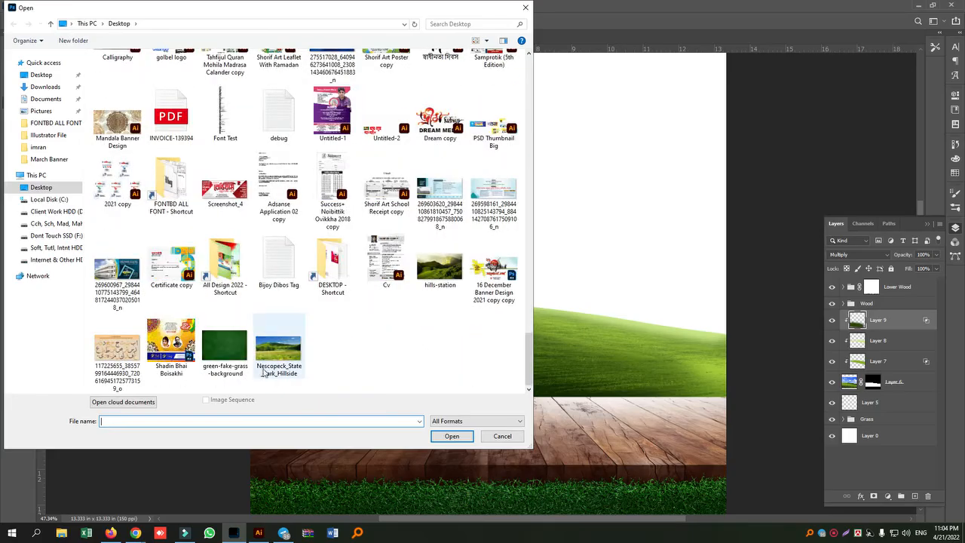
pyautogui.click(272, 354)
pyautogui.click(453, 437)
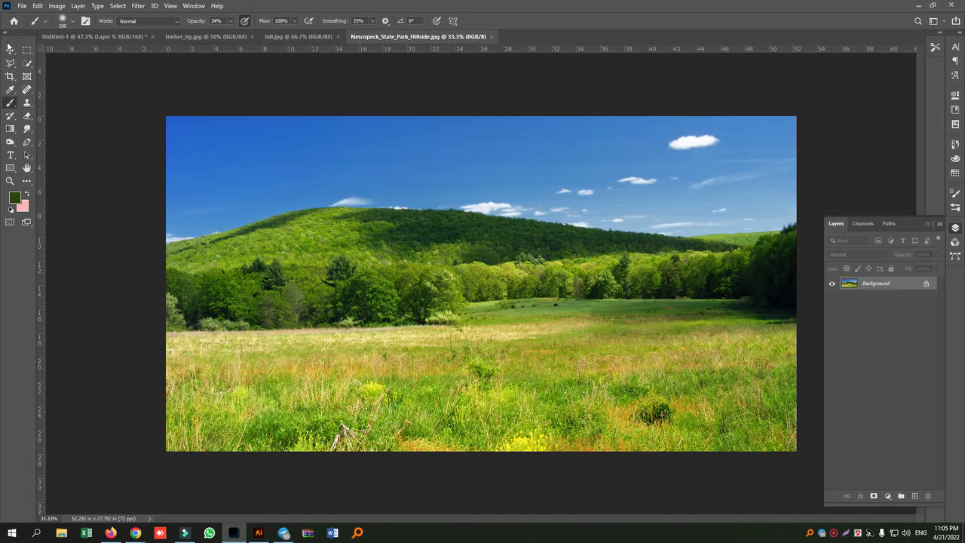
# - Select the forested hill and meadow below the sky with the Object Selection tool
pyautogui.click(10, 49)
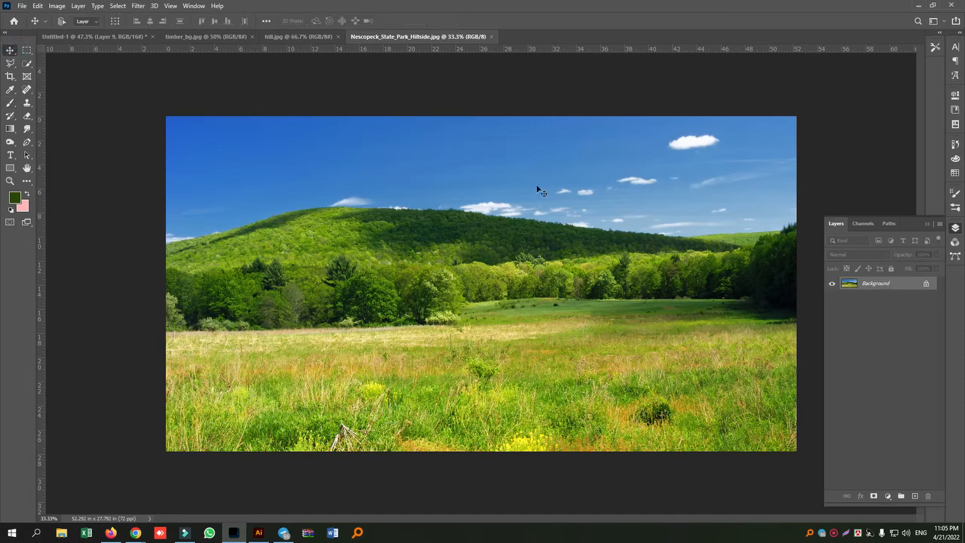
pyautogui.rightClick(26, 62)
pyautogui.click(61, 64)
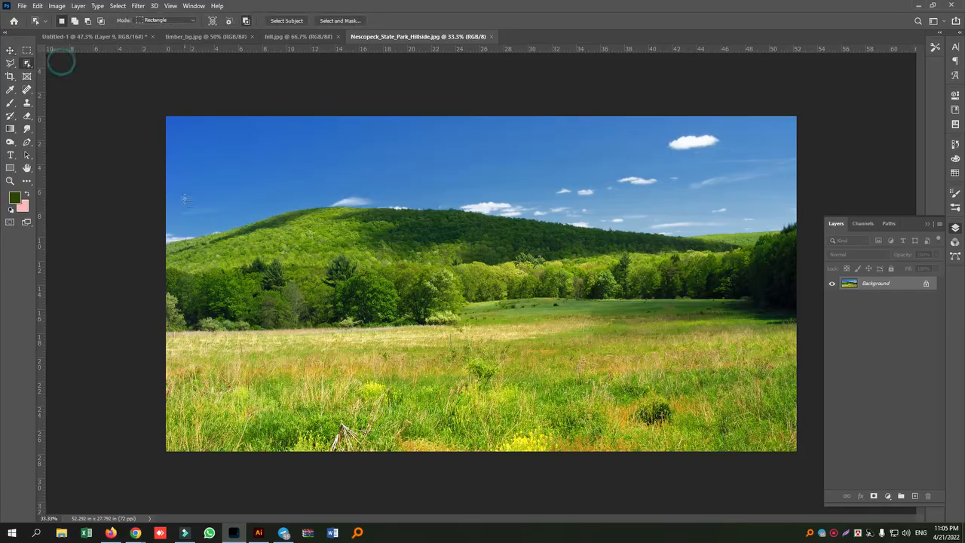
pyautogui.moveTo(150, 190); pyautogui.dragTo(835, 490)
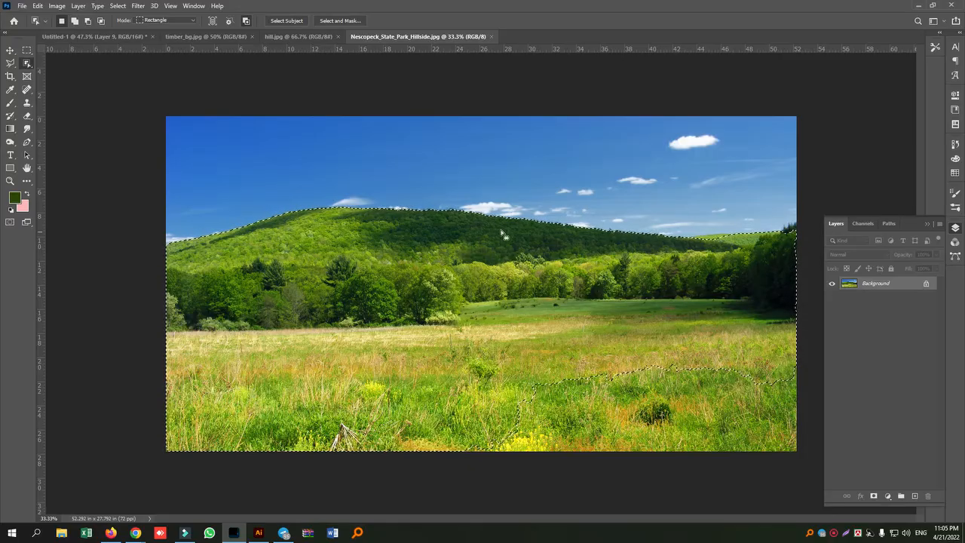
# - Add the missing foreground grass to the selection with the Quick Selection tool at 150 px
pyautogui.rightClick(27, 63)
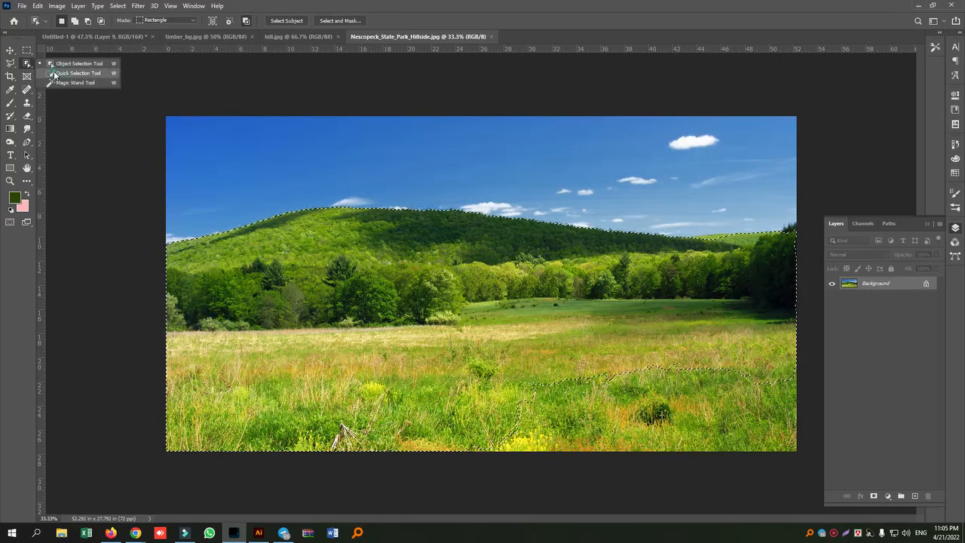
pyautogui.click(67, 74)
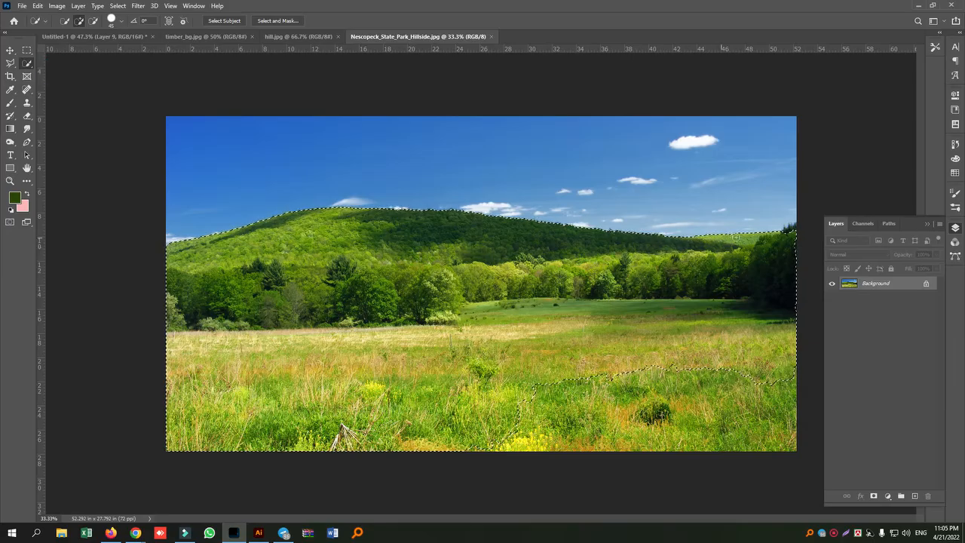
pyautogui.press(']')
pyautogui.press(']')
pyautogui.press(']')
pyautogui.press(']')
pyautogui.press(']')
pyautogui.press(']')
pyautogui.press(']')
pyautogui.press(']')
pyautogui.moveTo(411, 433); pyautogui.dragTo(800, 446)
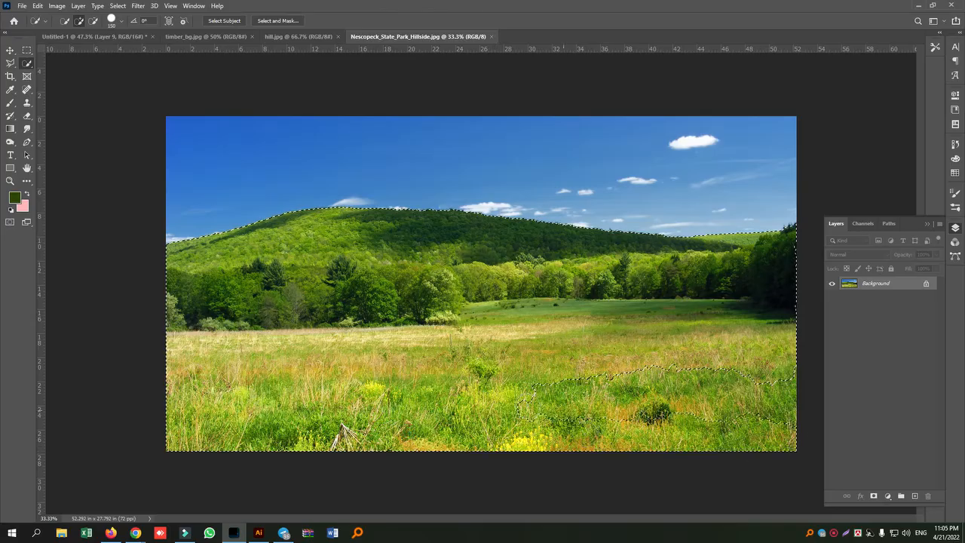
pyautogui.moveTo(483, 407)
pyautogui.mouseDown()
pyautogui.moveTo(675, 375)
pyautogui.moveTo(490, 390)
pyautogui.mouseUp()
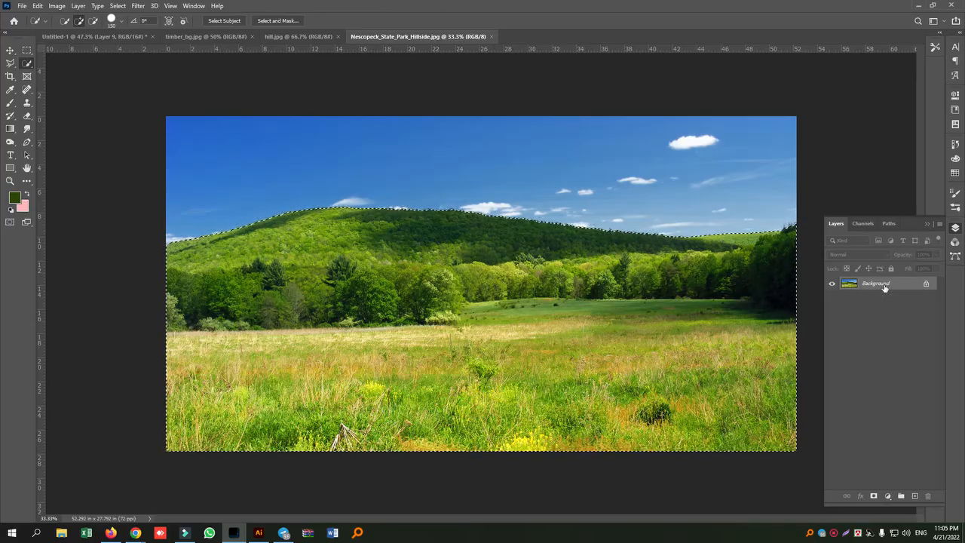
# - Unlock the background, copy the selected landscape to its own layer, and bring the cut-out into the Untitled-1 poster document
pyautogui.click(927, 284)
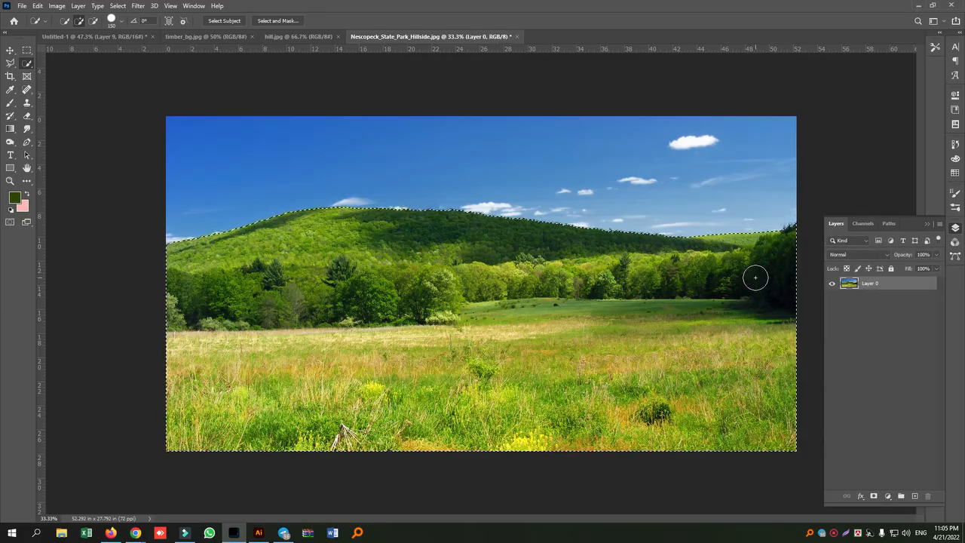
pyautogui.hotkey('ctrl', 'j')
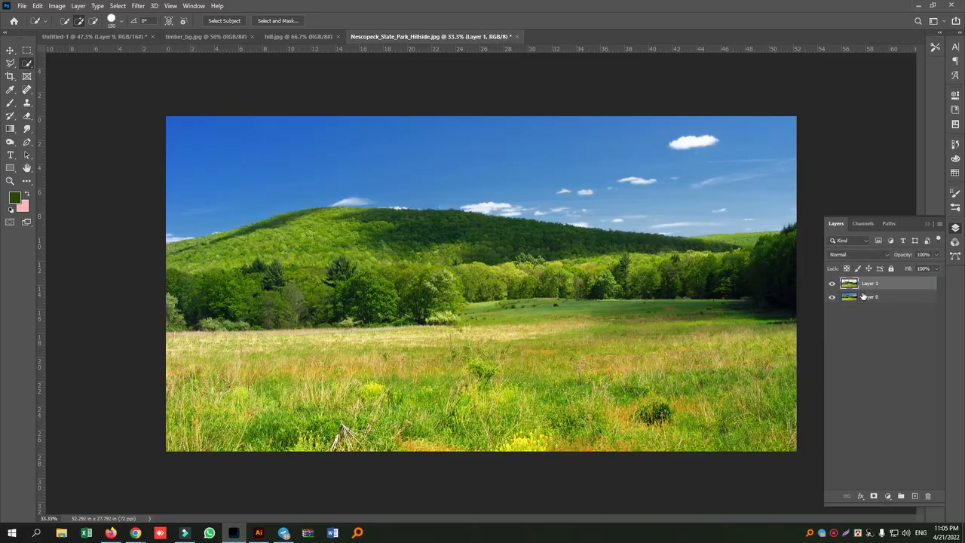
pyautogui.click(10, 50)
pyautogui.moveTo(501, 316); pyautogui.dragTo(476, 284)
pyautogui.click(464, 203)
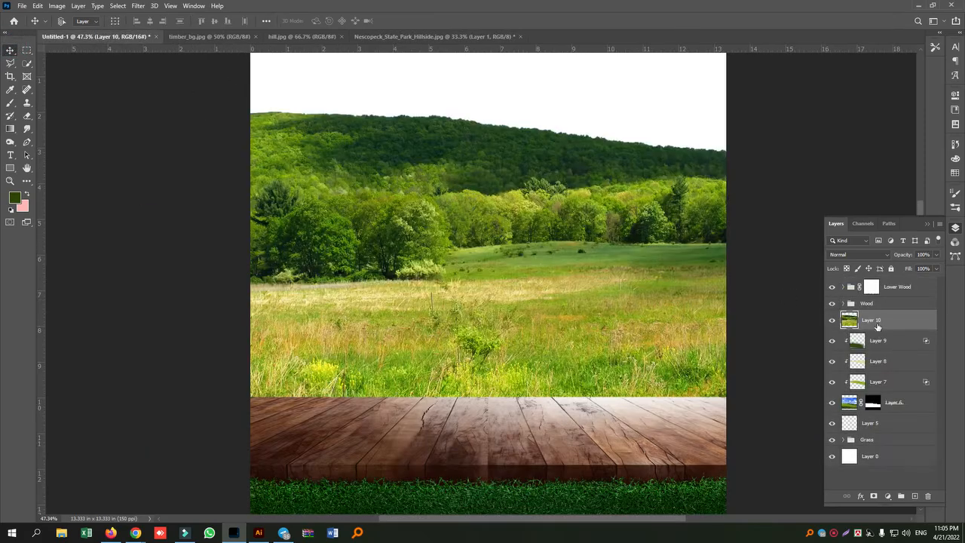
# - Move Layer 10 directly above the Grass group and delete Layer 5
pyautogui.moveTo(873, 320); pyautogui.dragTo(901, 436)
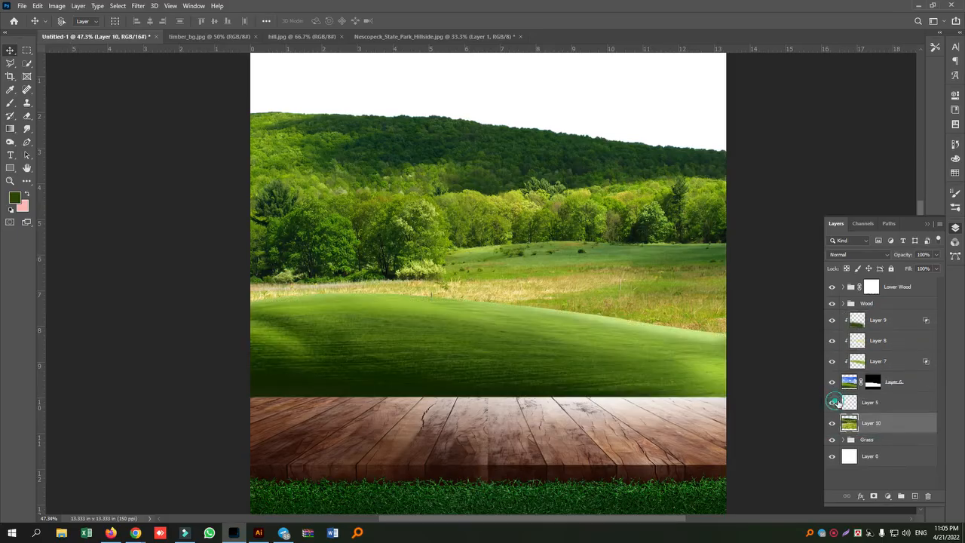
pyautogui.click(895, 402)
pyautogui.press('Delete')
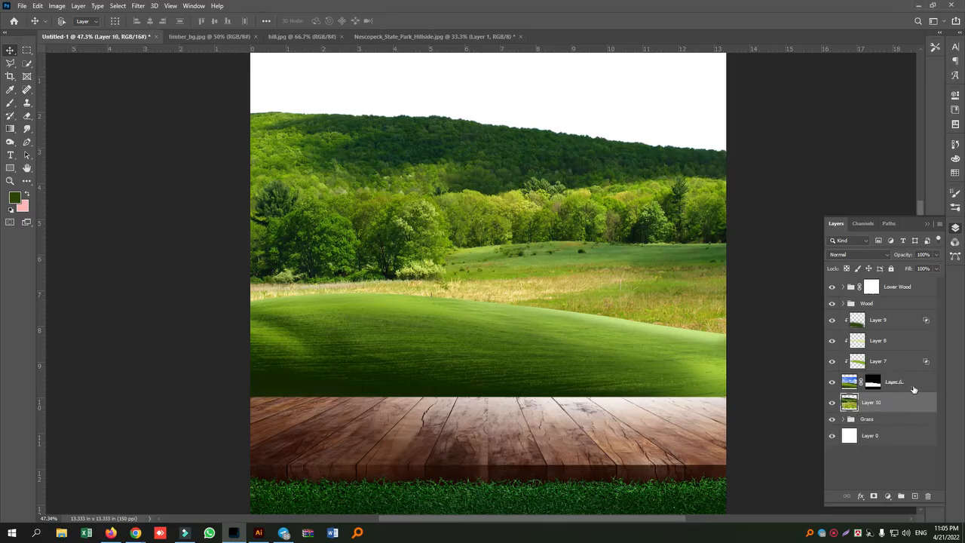
# - Group Layer 6 through Layer 9 and name the group Hill 1
pyautogui.click(913, 386)
pyautogui.keyDown('shift'); pyautogui.click(899, 323); pyautogui.keyUp('shift')
pyautogui.hotkey('ctrl', 'g')
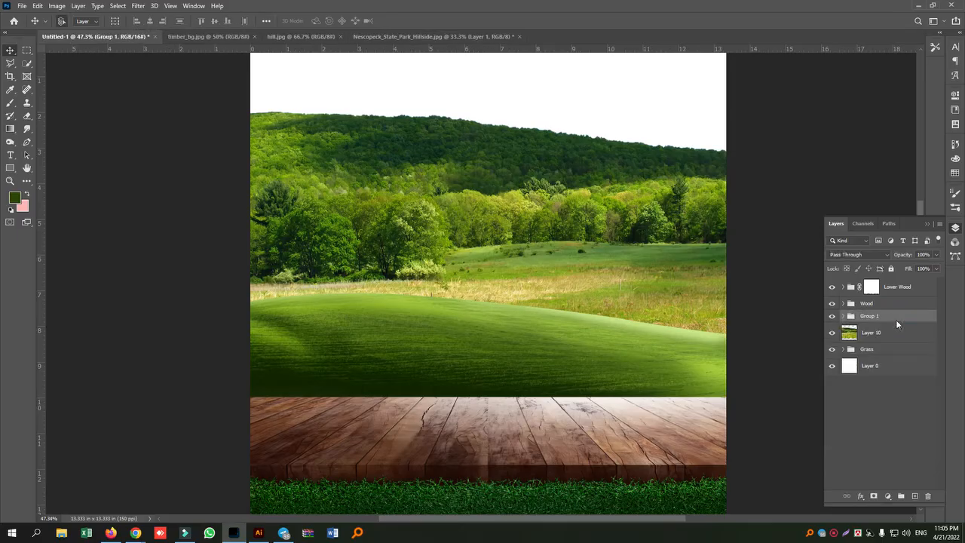
pyautogui.doubleClick(867, 317)
pyautogui.press('Return')
pyautogui.click(890, 415)
pyautogui.click(510, 184)
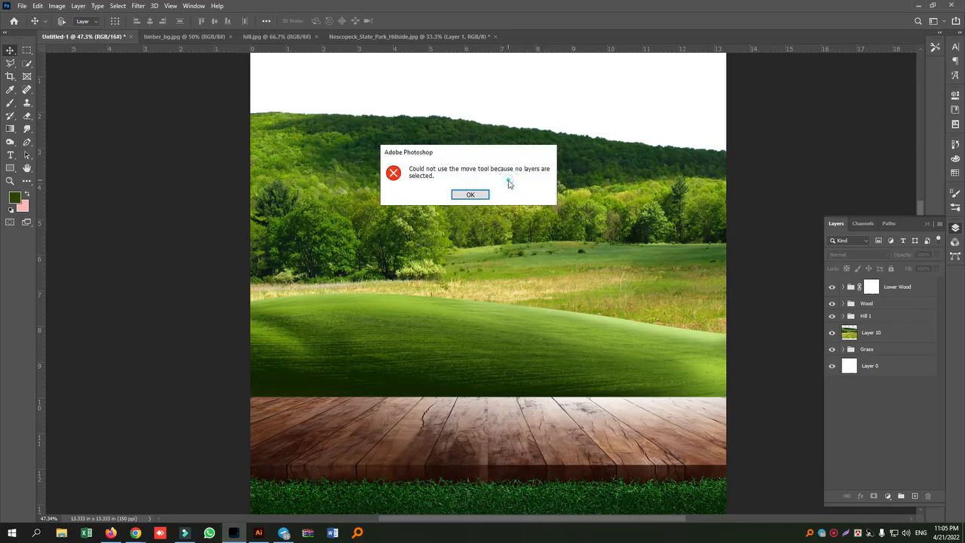
pyautogui.click(464, 194)
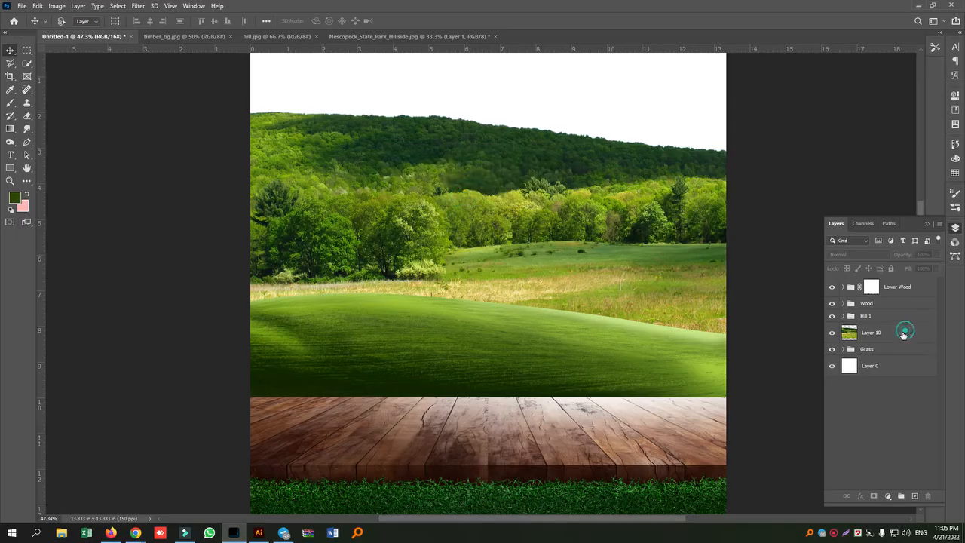
# - Convert Layer 10 to a smart object
pyautogui.click(905, 333)
pyautogui.rightClick(888, 341)
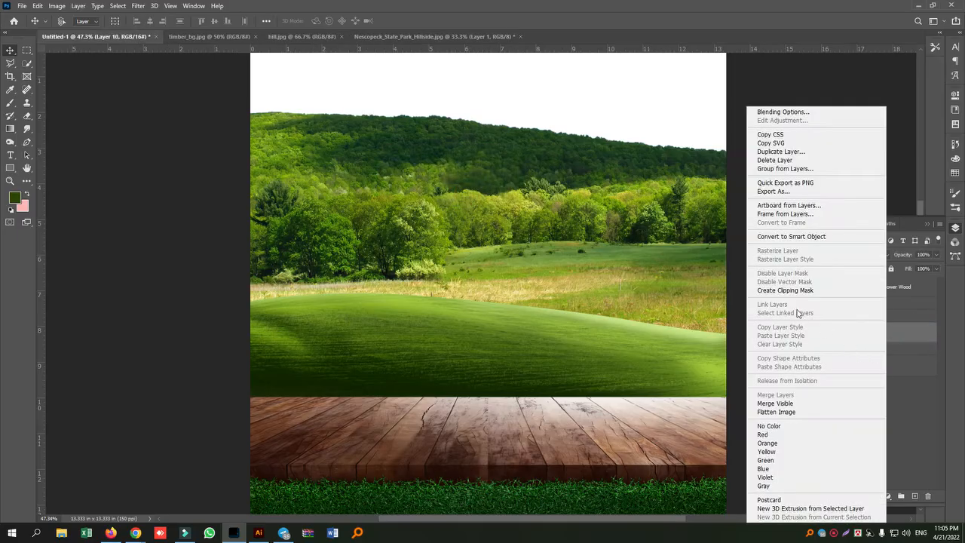
pyautogui.click(789, 237)
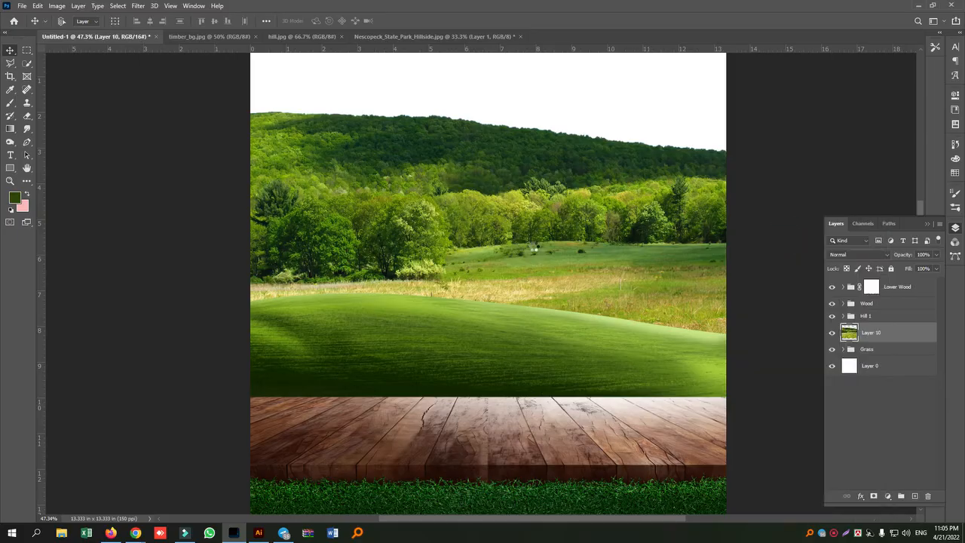
# - Scale the forested hillside on Layer 10 down to about 55.20% and place it behind the green hill
pyautogui.moveTo(543, 252); pyautogui.dragTo(667, 289)
pyautogui.hotkey('ctrl', 't')
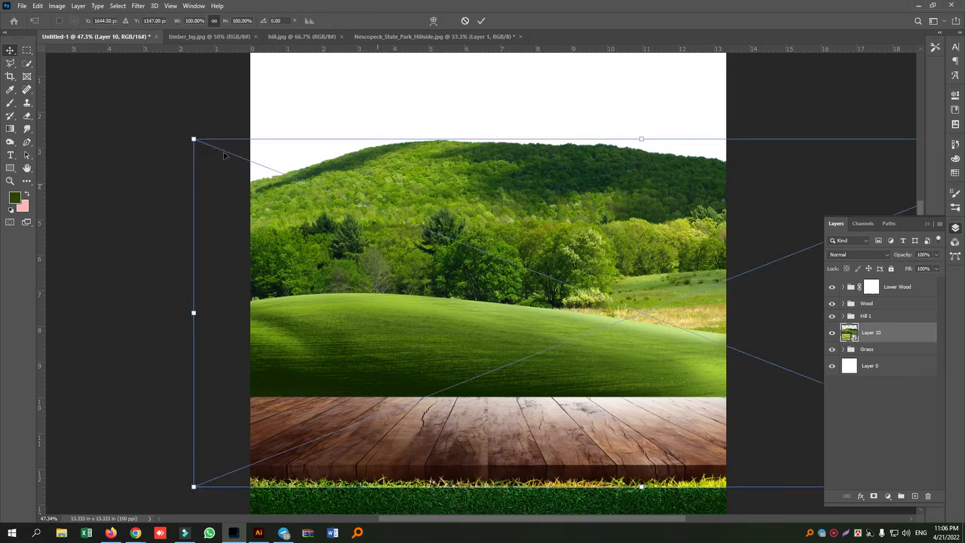
pyautogui.moveTo(196, 140); pyautogui.dragTo(597, 297)
pyautogui.moveTo(755, 331); pyautogui.dragTo(443, 247)
# - Flip the forested hillside horizontally and position it centred behind the green hill
pyautogui.rightClick(489, 252)
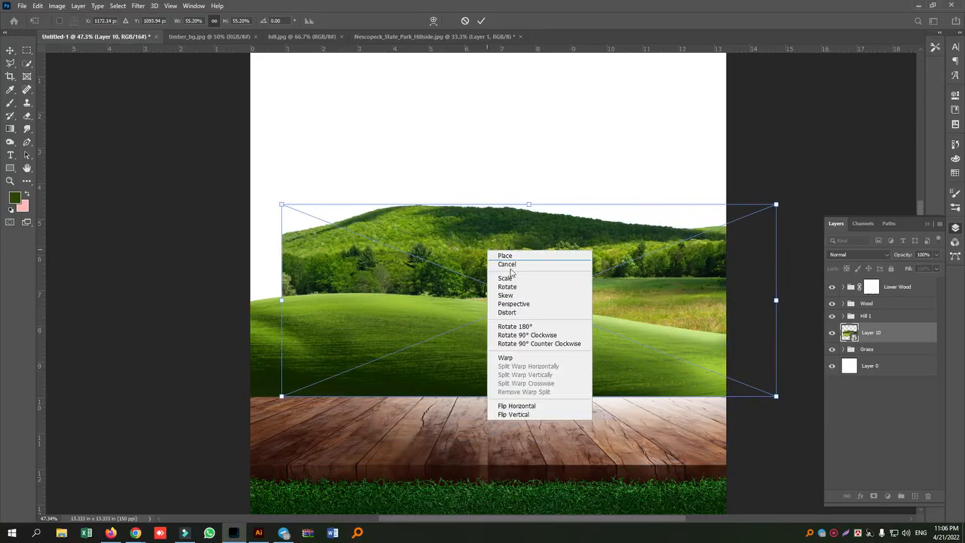
pyautogui.click(526, 409)
pyautogui.moveTo(578, 250); pyautogui.dragTo(546, 263)
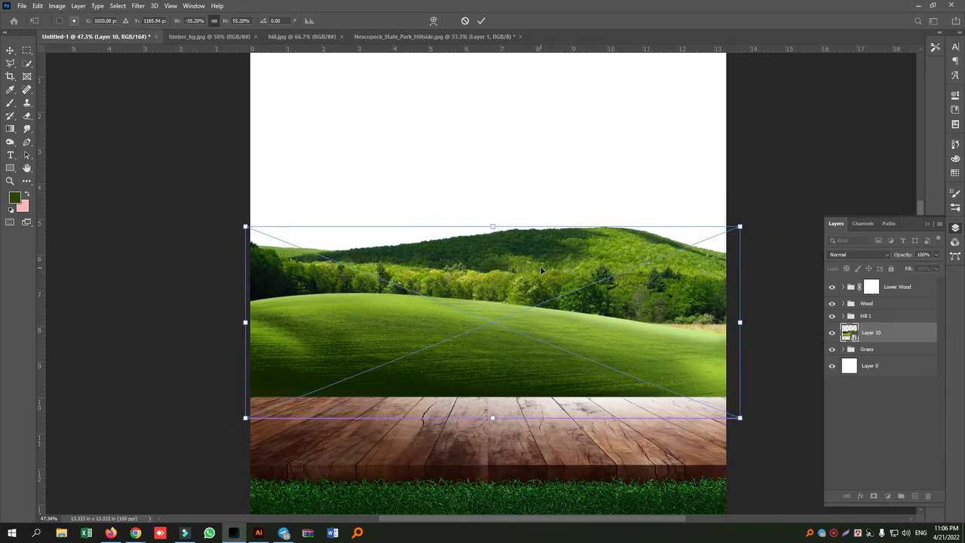
pyautogui.moveTo(678, 312); pyautogui.dragTo(674, 305)
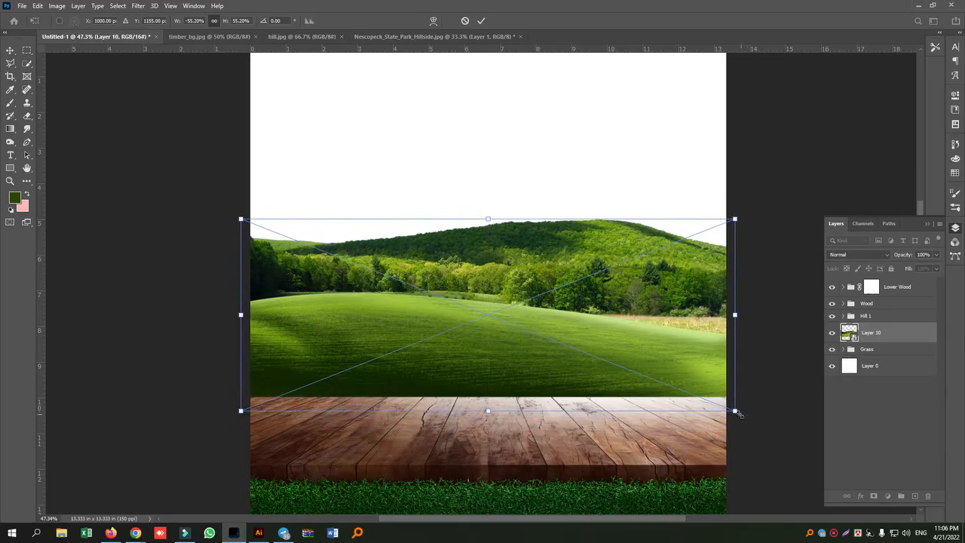
# - Fine-tune the hillside's corners so it spans the canvas width and apply the transform
pyautogui.moveTo(739, 414); pyautogui.dragTo(729, 410)
pyautogui.moveTo(237, 217); pyautogui.dragTo(247, 222)
pyautogui.moveTo(730, 228); pyautogui.dragTo(731, 218)
pyautogui.press('Return')
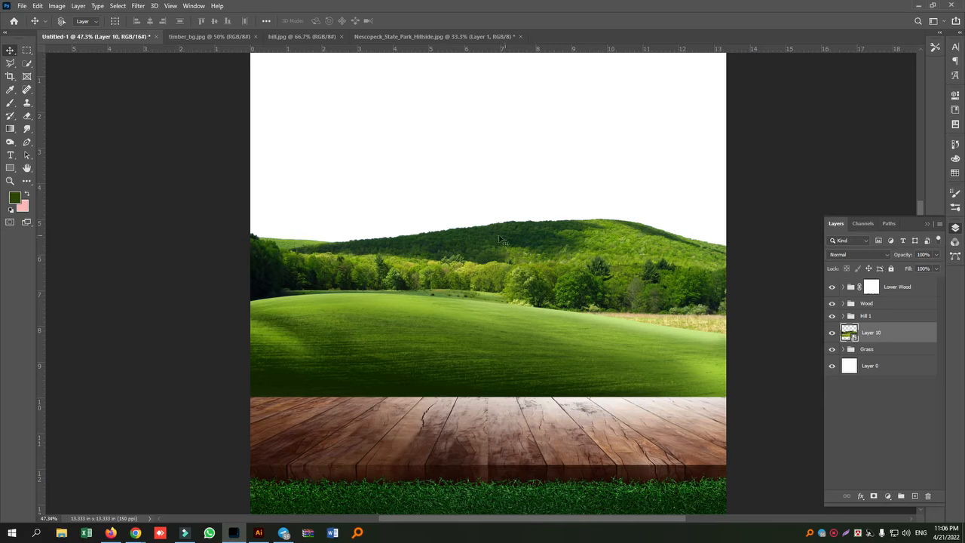
# - Add a new layer above the forested hillside and clip it to Layer 10
pyautogui.click(915, 495)
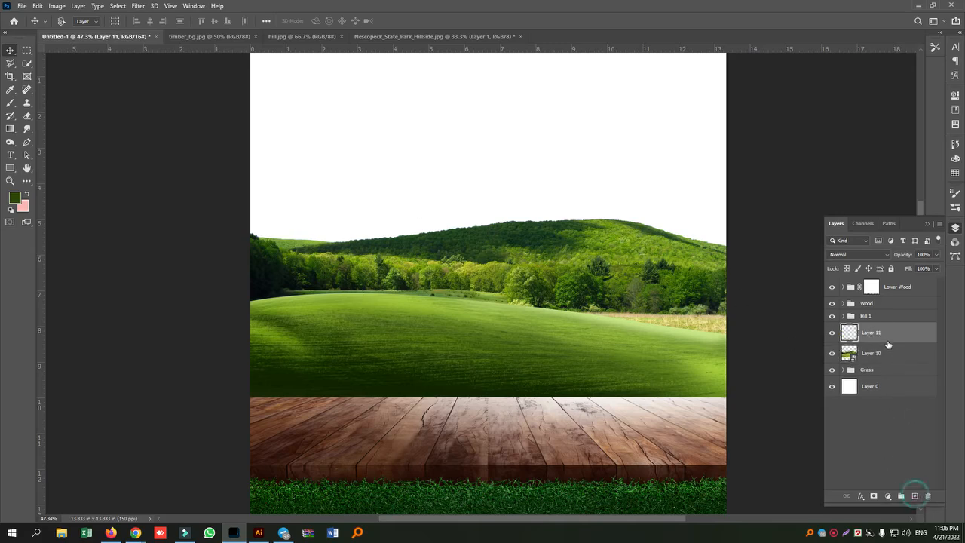
pyautogui.rightClick(886, 341)
pyautogui.click(775, 291)
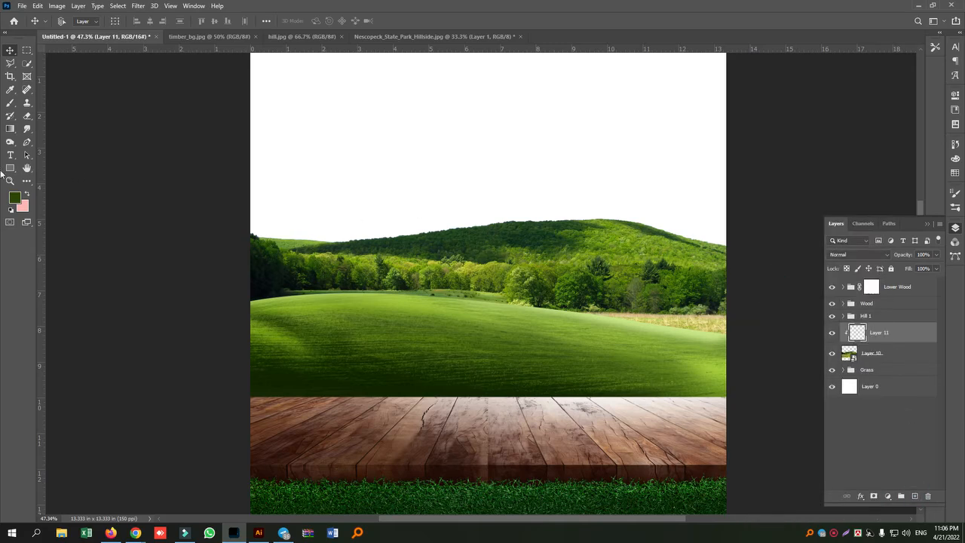
# - Set the foreground colour to the medium green 77a62a, starting from a colour sampled on the hillside
pyautogui.click(15, 197)
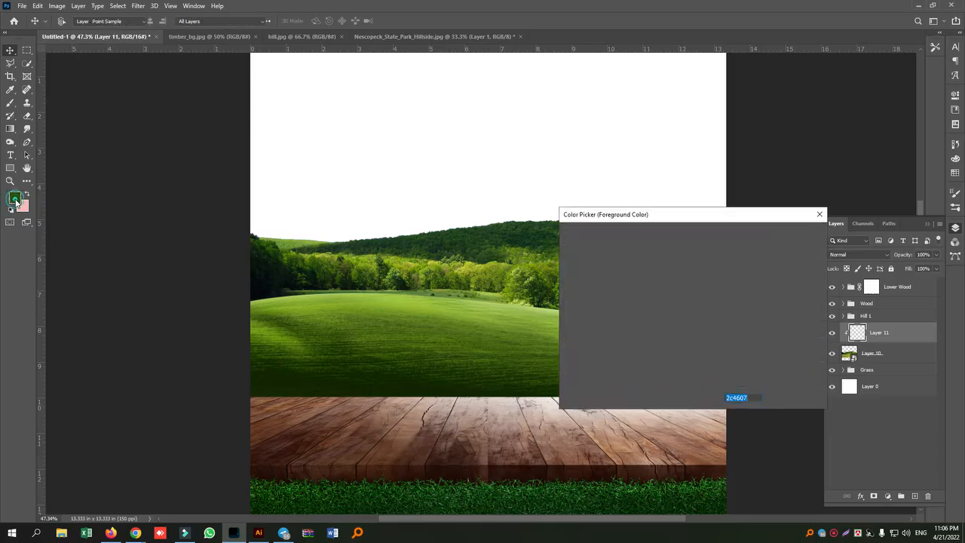
pyautogui.click(363, 257)
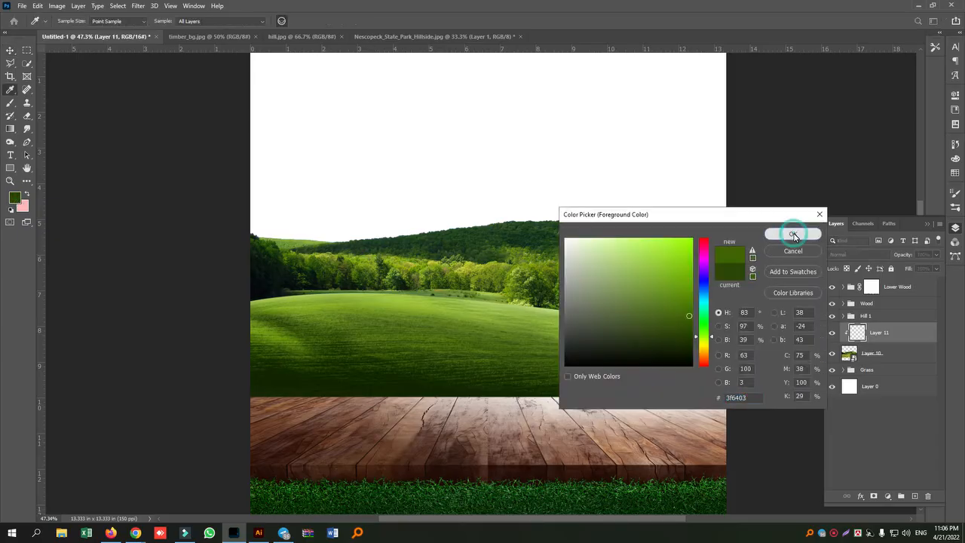
pyautogui.click(649, 274)
pyautogui.click(661, 284)
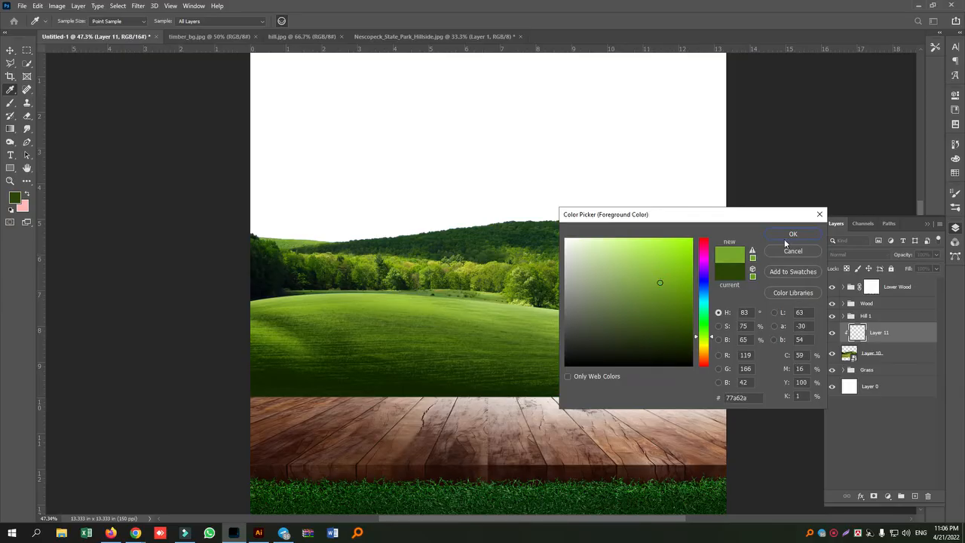
pyautogui.click(791, 234)
pyautogui.press('v')
# - Set Layer 11 to Screen and brush green over the dark upper slope of the forested hill at 34% opacity and 200 px
pyautogui.click(858, 254)
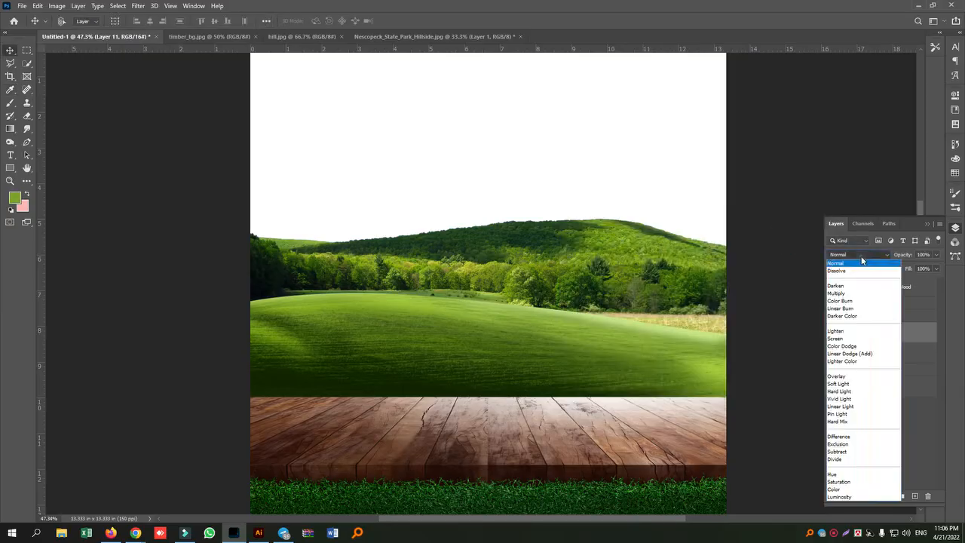
pyautogui.click(836, 338)
pyautogui.click(10, 103)
pyautogui.moveTo(477, 242)
pyautogui.mouseDown()
pyautogui.moveTo(450, 218)
pyautogui.moveTo(520, 226)
pyautogui.moveTo(565, 215)
pyautogui.moveTo(474, 223)
pyautogui.moveTo(468, 234)
pyautogui.moveTo(491, 246)
pyautogui.moveTo(310, 226)
pyautogui.moveTo(511, 222)
pyautogui.moveTo(521, 243)
pyautogui.moveTo(463, 215)
pyautogui.moveTo(527, 239)
pyautogui.moveTo(586, 216)
pyautogui.moveTo(666, 216)
pyautogui.moveTo(539, 224)
pyautogui.moveTo(547, 243)
pyautogui.moveTo(499, 243)
pyautogui.mouseUp()
pyautogui.moveTo(414, 246)
pyautogui.mouseDown()
pyautogui.moveTo(321, 235)
pyautogui.moveTo(392, 238)
pyautogui.moveTo(324, 233)
pyautogui.moveTo(374, 232)
pyautogui.moveTo(235, 229)
pyautogui.moveTo(439, 250)
pyautogui.mouseUp()
pyautogui.moveTo(338, 241)
pyautogui.mouseDown()
pyautogui.moveTo(482, 219)
pyautogui.moveTo(429, 239)
pyautogui.moveTo(484, 246)
pyautogui.moveTo(365, 221)
pyautogui.mouseUp()
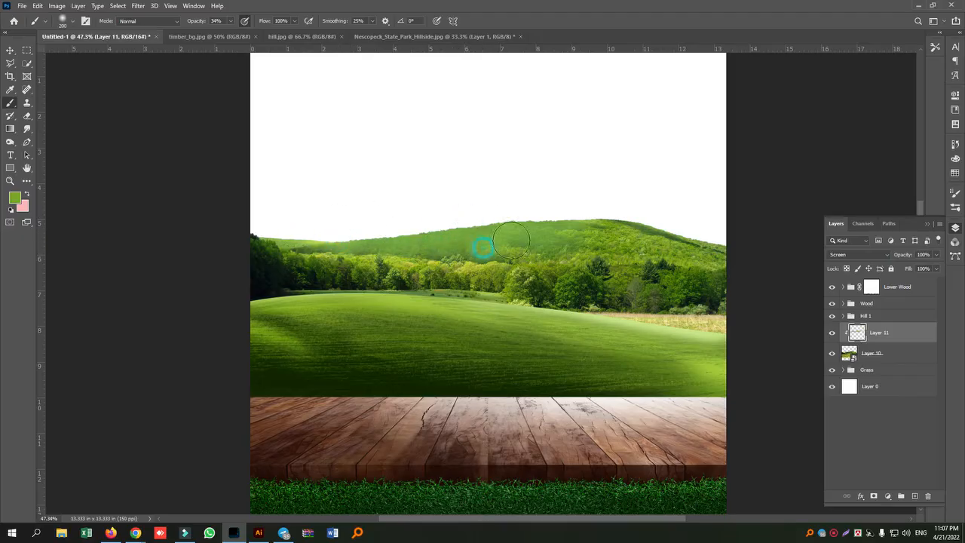
# - Add a new layer above Layer 11 and clip it to the forested hillside
pyautogui.click(916, 497)
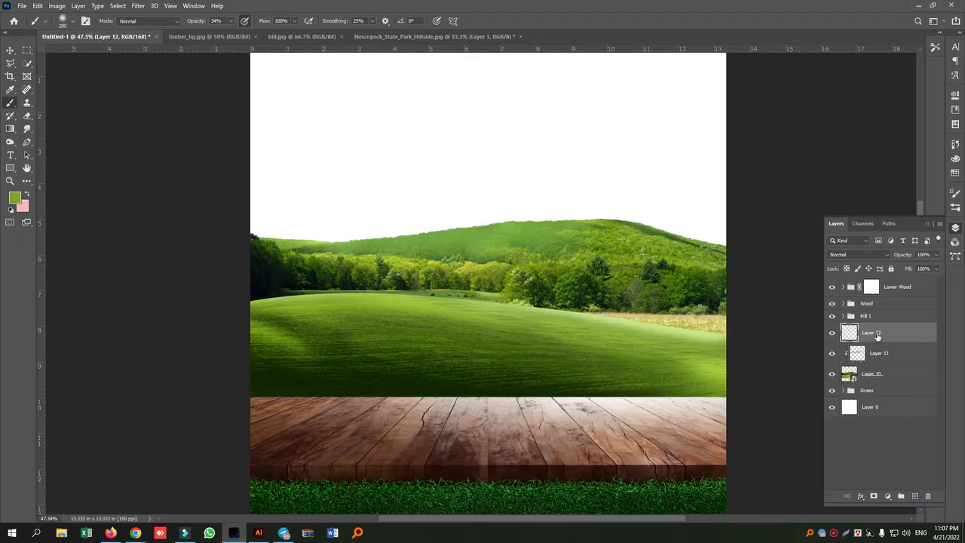
pyautogui.rightClick(880, 333)
pyautogui.click(768, 291)
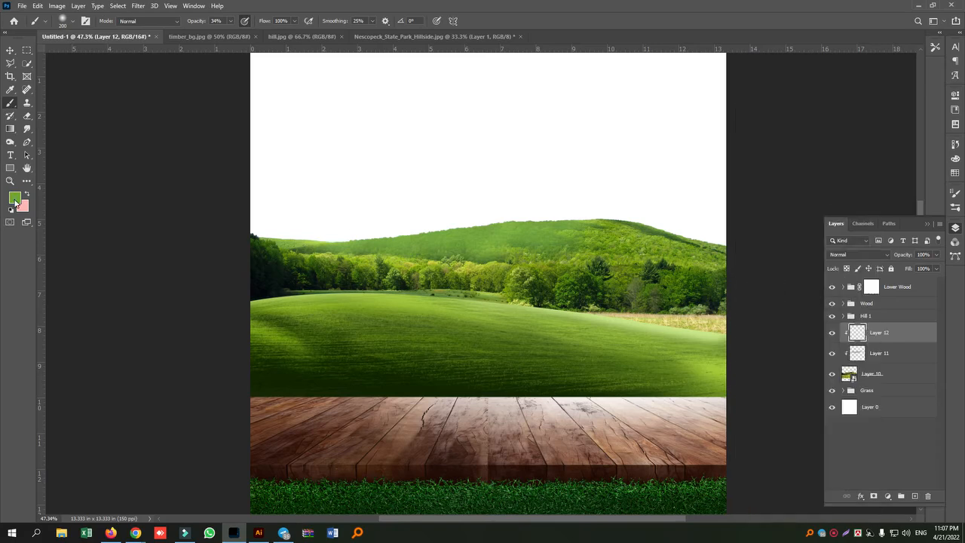
# - Set the foreground colour to the light green bbf35e and brush a highlight along the forested hill's ridge on Layer 12
pyautogui.click(15, 198)
pyautogui.moveTo(660, 262); pyautogui.dragTo(649, 244)
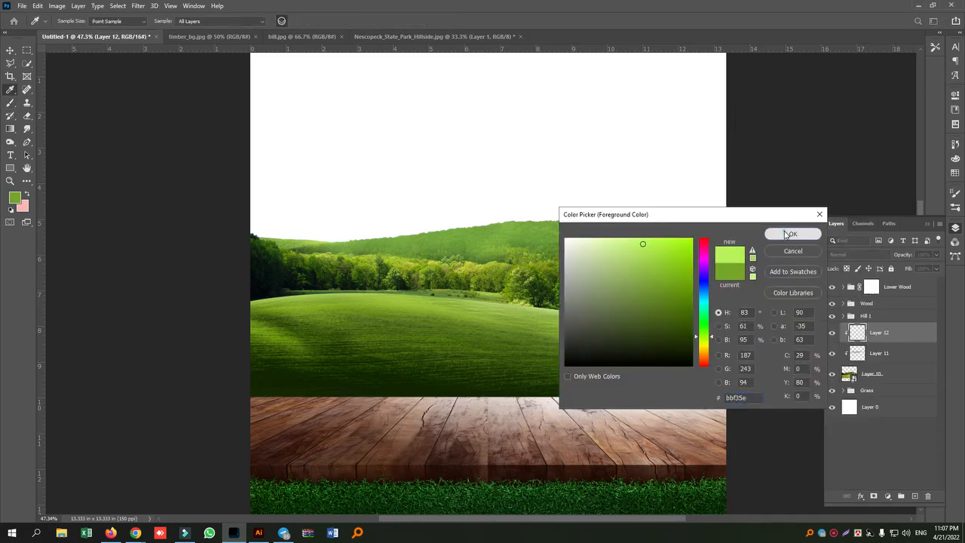
pyautogui.click(794, 234)
pyautogui.press('b')
pyautogui.moveTo(501, 217)
pyautogui.mouseDown()
pyautogui.moveTo(554, 224)
pyautogui.moveTo(526, 219)
pyautogui.moveTo(594, 209)
pyautogui.moveTo(434, 219)
pyautogui.mouseUp()
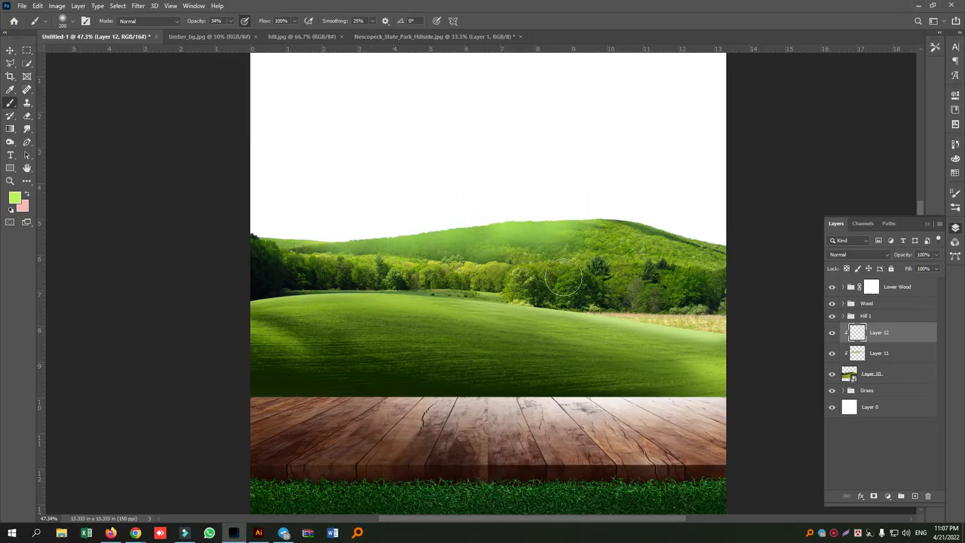
# - Merge Layer 12 and Layer 11 into one clipped layer above the forested hillside
pyautogui.click(901, 353)
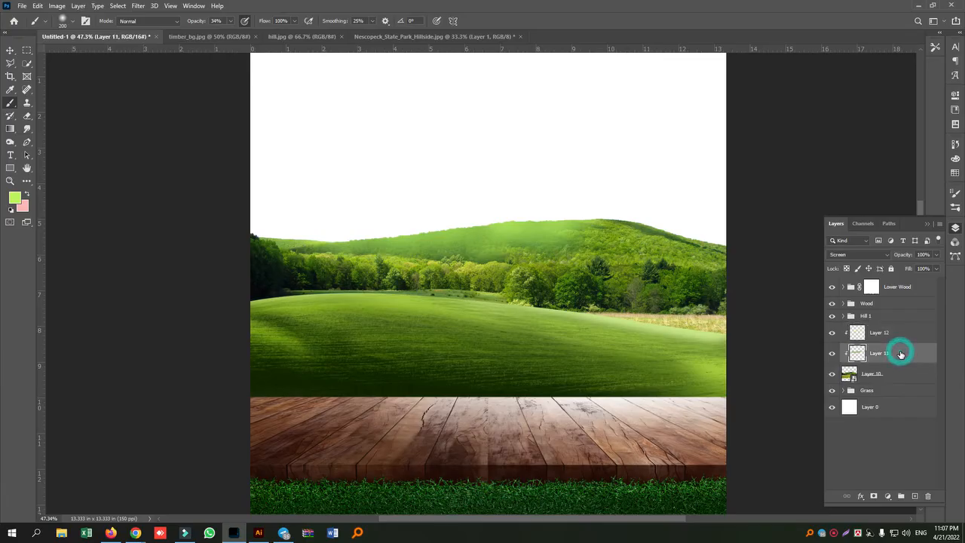
pyautogui.rightClick(901, 351)
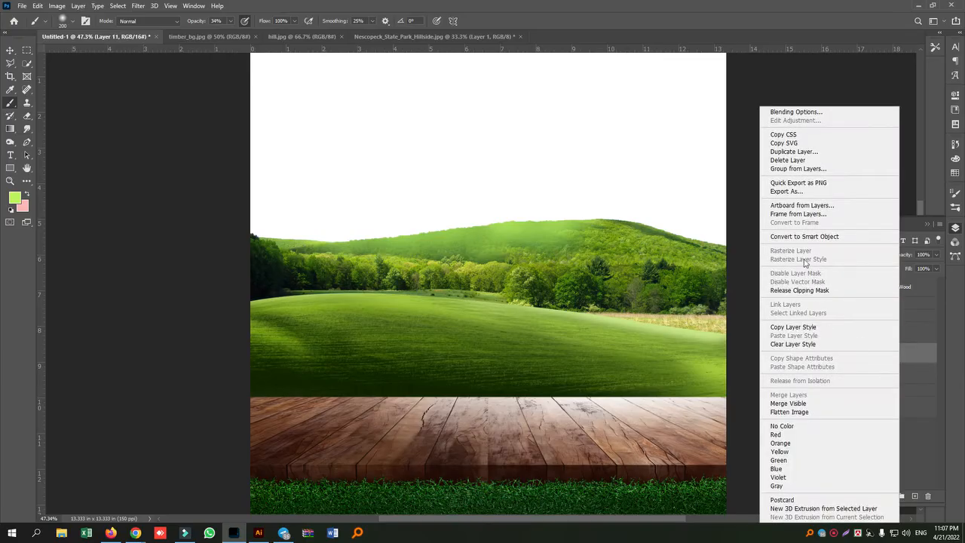
pyautogui.click(929, 332)
pyautogui.click(909, 333)
pyautogui.keyDown('shift'); pyautogui.click(903, 357); pyautogui.keyUp('shift')
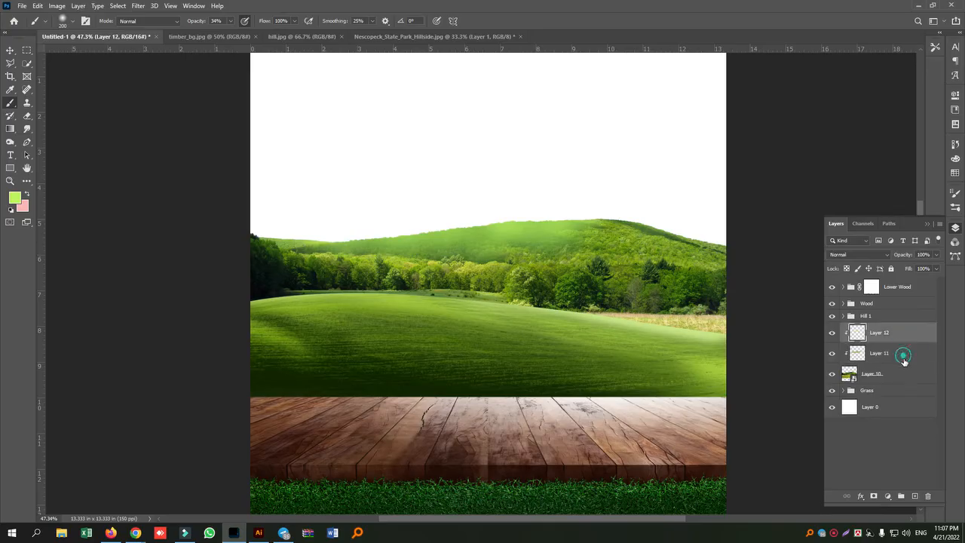
pyautogui.hotkey('ctrl', 'e')
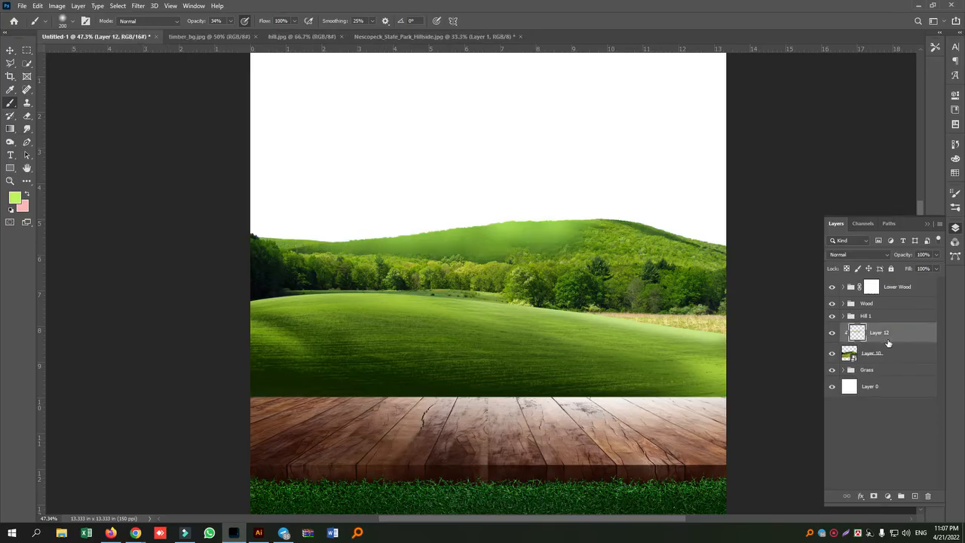
# - Set the merged Layer 12 to Screen and split its Underlying Layer Blend If shadow slider to 0 / 41
pyautogui.click(865, 255)
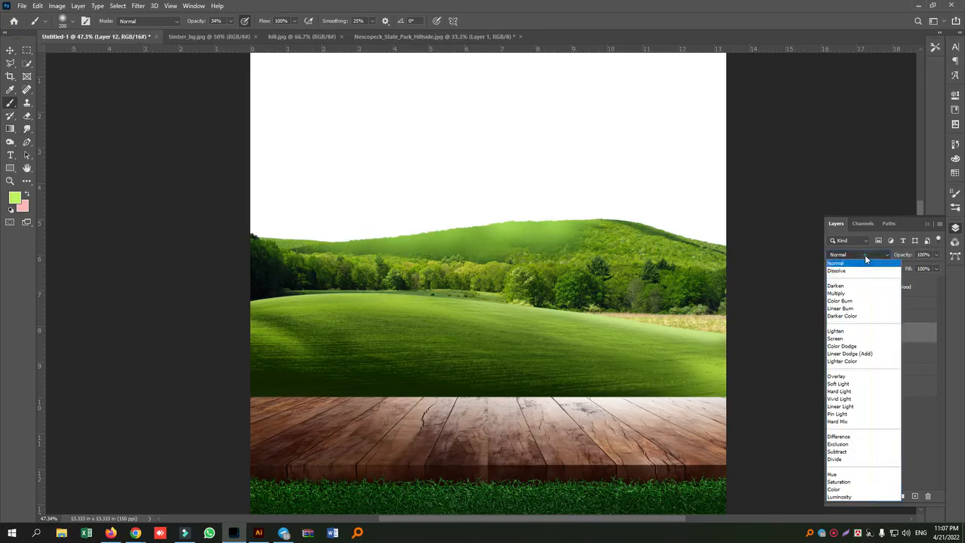
pyautogui.click(850, 339)
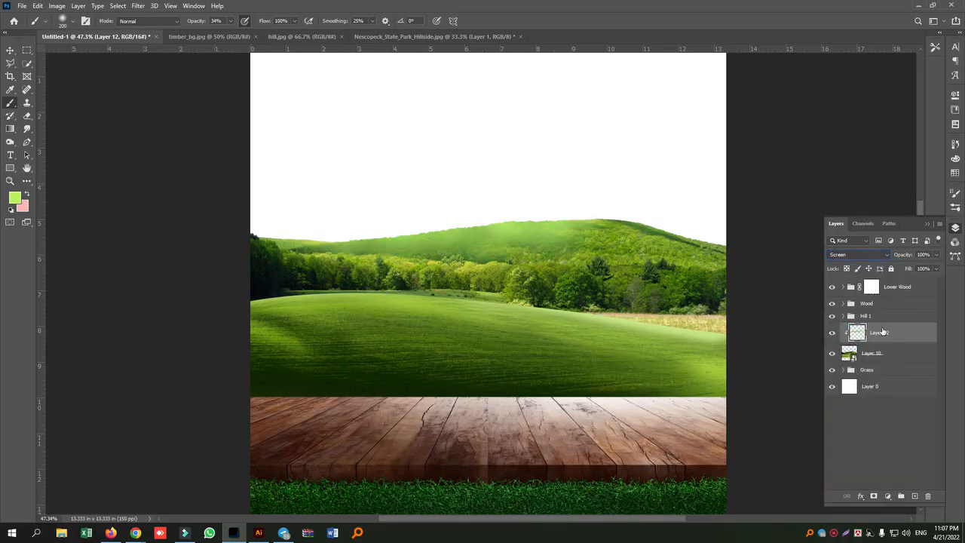
pyautogui.rightClick(882, 331)
pyautogui.click(793, 112)
pyautogui.moveTo(617, 318); pyautogui.dragTo(594, 318)
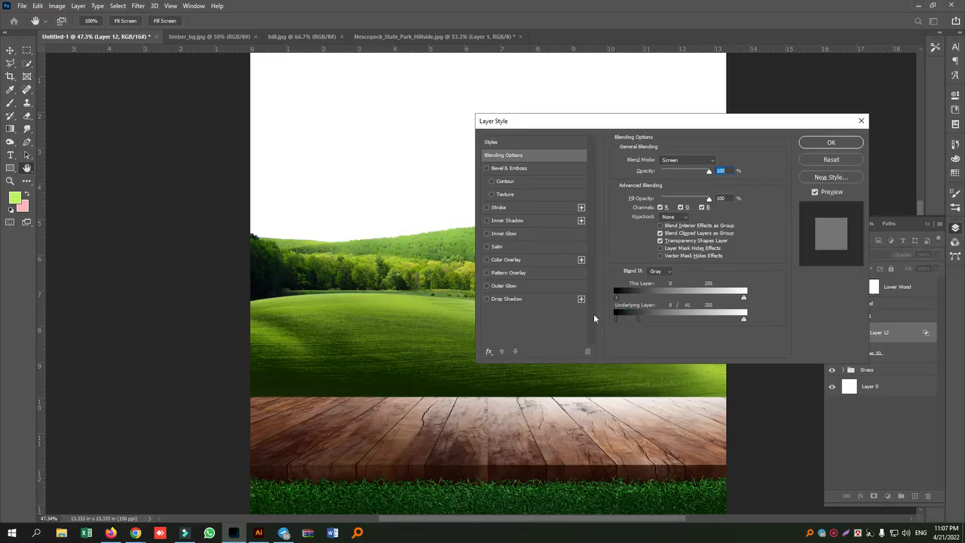
pyautogui.moveTo(745, 321)
pyautogui.mouseDown()
pyautogui.moveTo(674, 318)
pyautogui.moveTo(762, 321)
pyautogui.mouseUp()
pyautogui.click(830, 143)
# - Switch to the Brush tool and add a new layer above Layer 12
pyautogui.press('b')
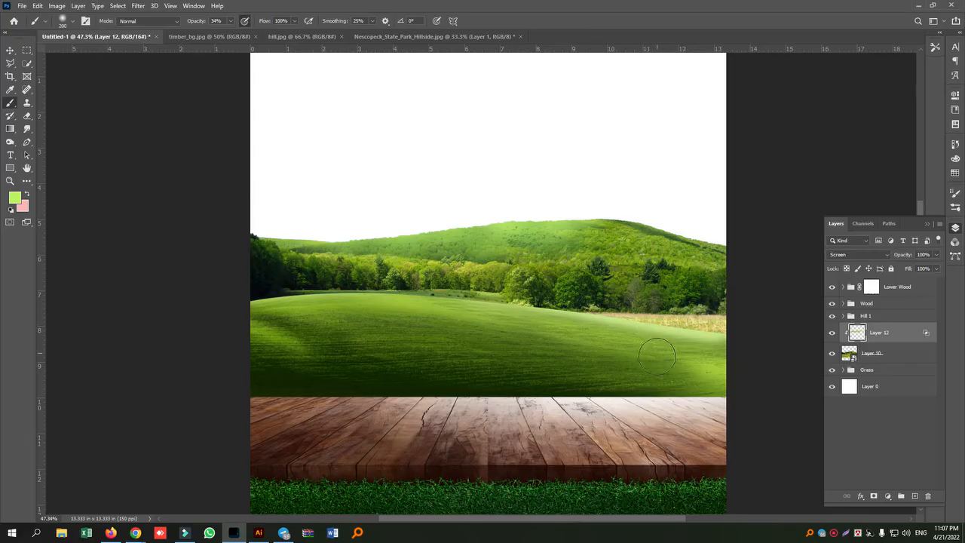
pyautogui.click(914, 496)
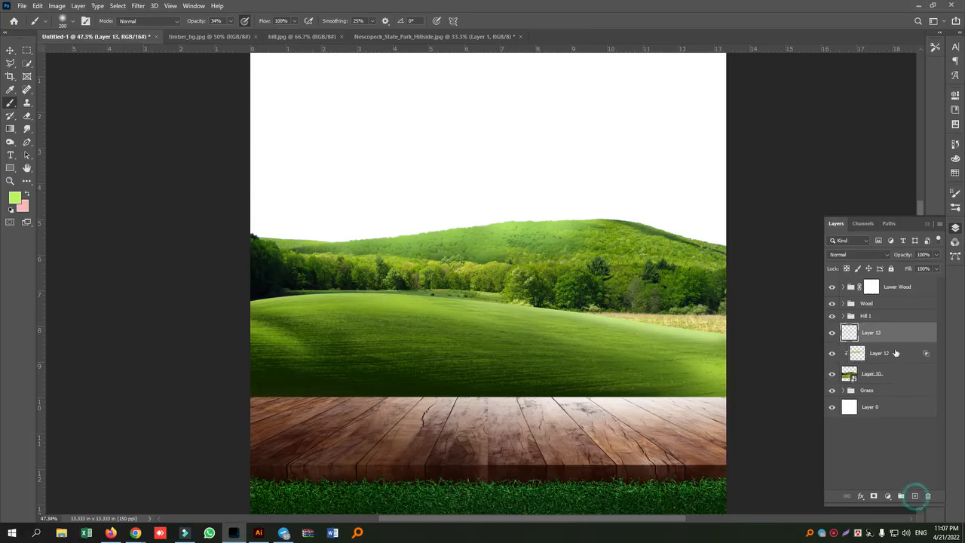
# - Clip the new layer to the distant hill layers and add a dark teal-blue solid colour fill there
pyautogui.rightClick(877, 335)
pyautogui.click(782, 292)
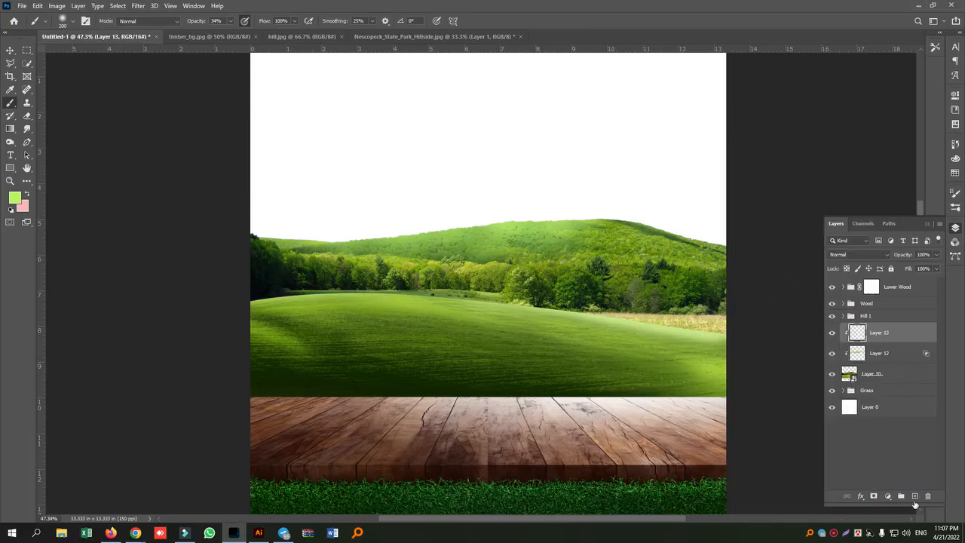
pyautogui.click(889, 499)
pyautogui.click(908, 325)
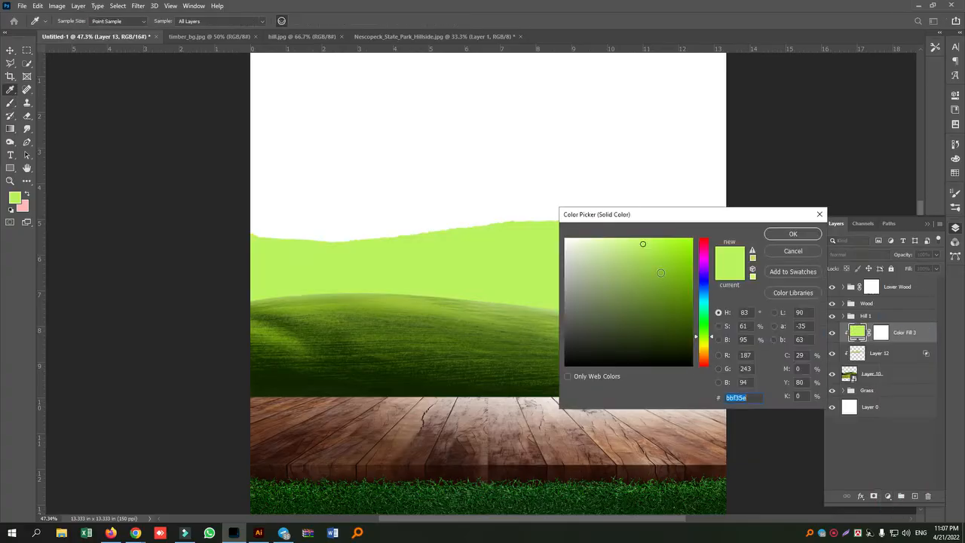
pyautogui.click(683, 318)
pyautogui.moveTo(703, 283); pyautogui.dragTo(704, 291)
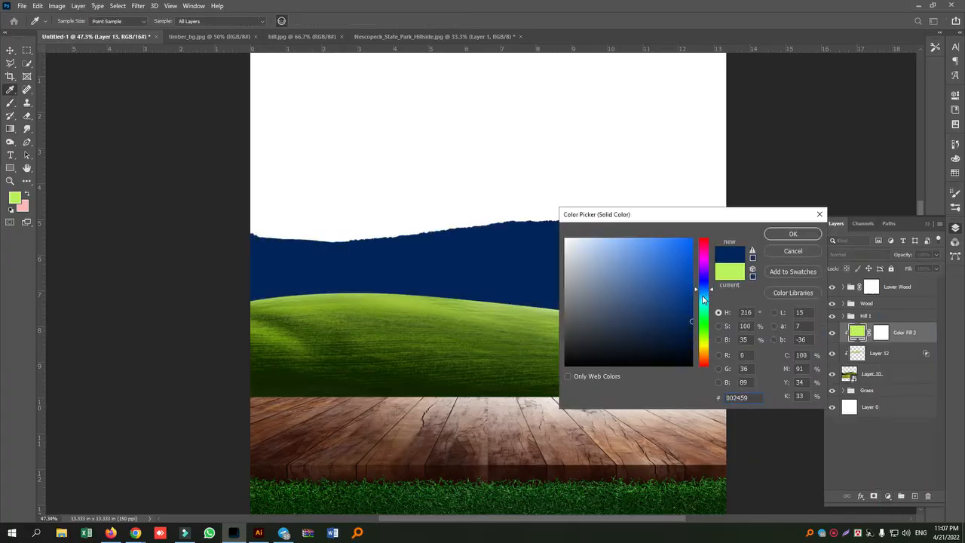
pyautogui.click(703, 299)
pyautogui.click(794, 234)
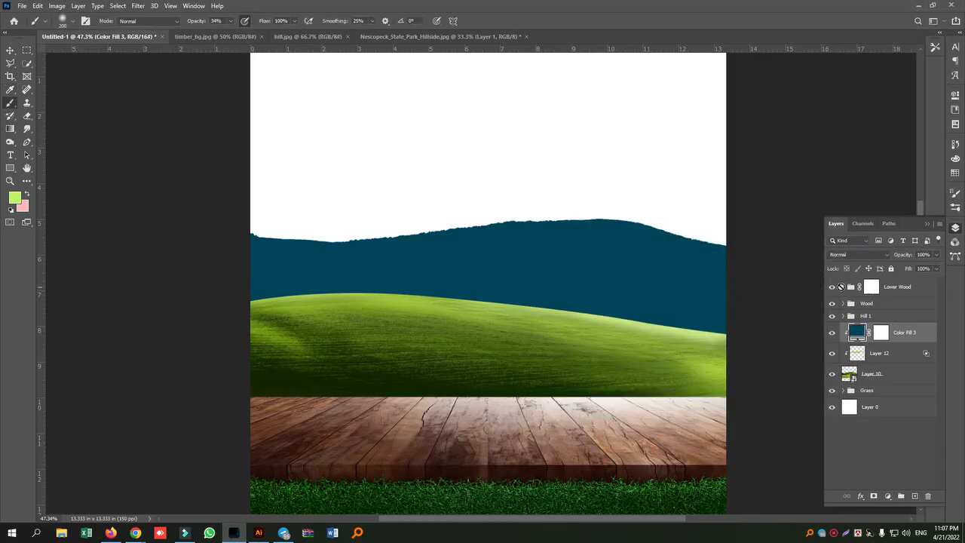
# - Lower the dark teal-blue fill layer's opacity to 77%
pyautogui.click(883, 255)
pyautogui.click(883, 255)
pyautogui.click(935, 258)
pyautogui.moveTo(938, 265)
pyautogui.mouseDown()
pyautogui.moveTo(920, 264)
pyautogui.moveTo(928, 268)
pyautogui.mouseUp()
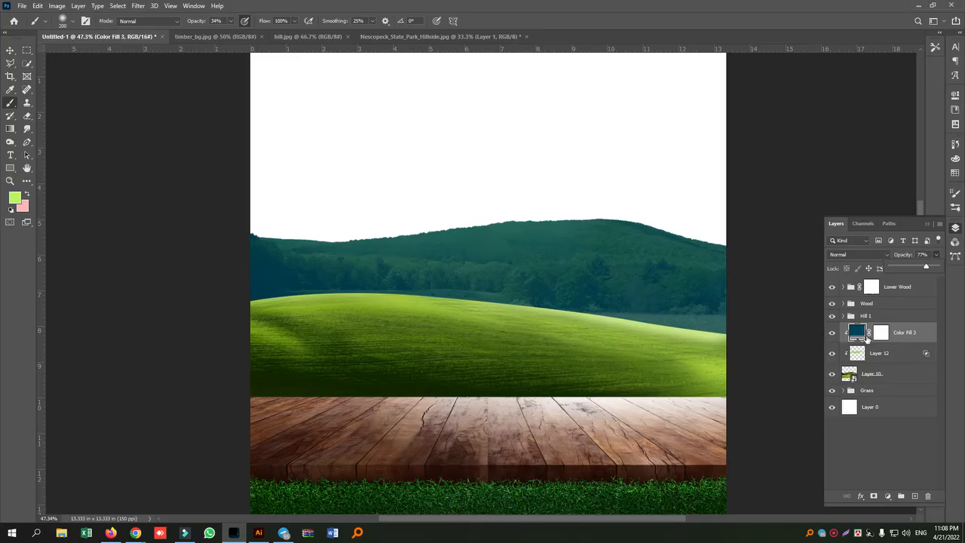
# - Change the hill's solid colour fill to a lighter teal-blue
pyautogui.doubleClick(858, 332)
pyautogui.moveTo(690, 277); pyautogui.dragTo(662, 288)
pyautogui.click(674, 300)
pyautogui.click(681, 300)
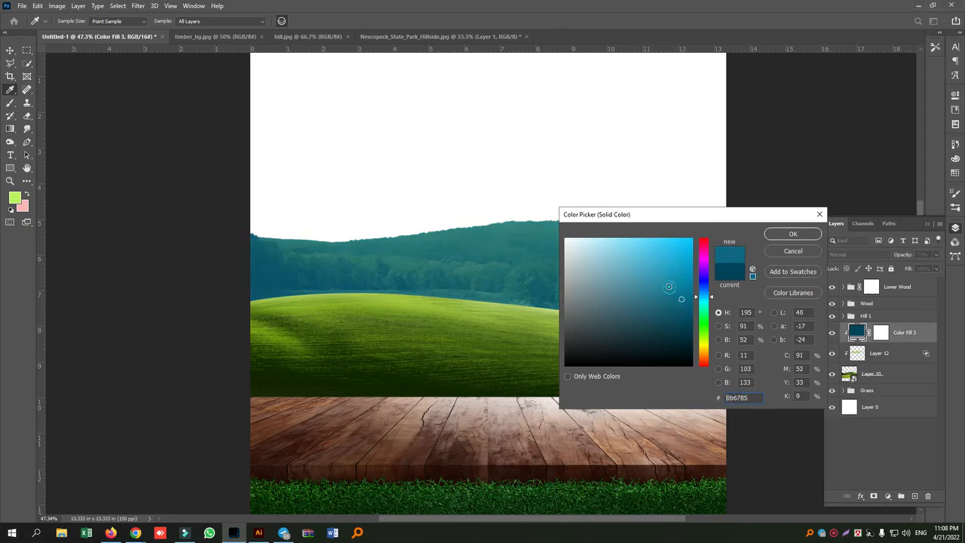
pyautogui.click(669, 288)
pyautogui.click(804, 235)
# - Set the colour fill's underlying-layer Blend If ranges to 0/49 for shadows and 167/255 for highlights
pyautogui.rightClick(913, 336)
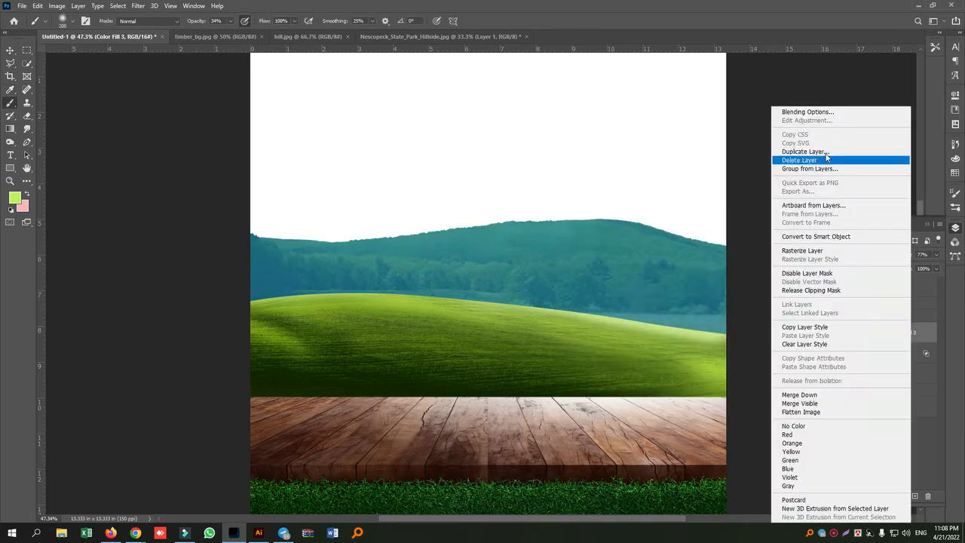
pyautogui.click(803, 111)
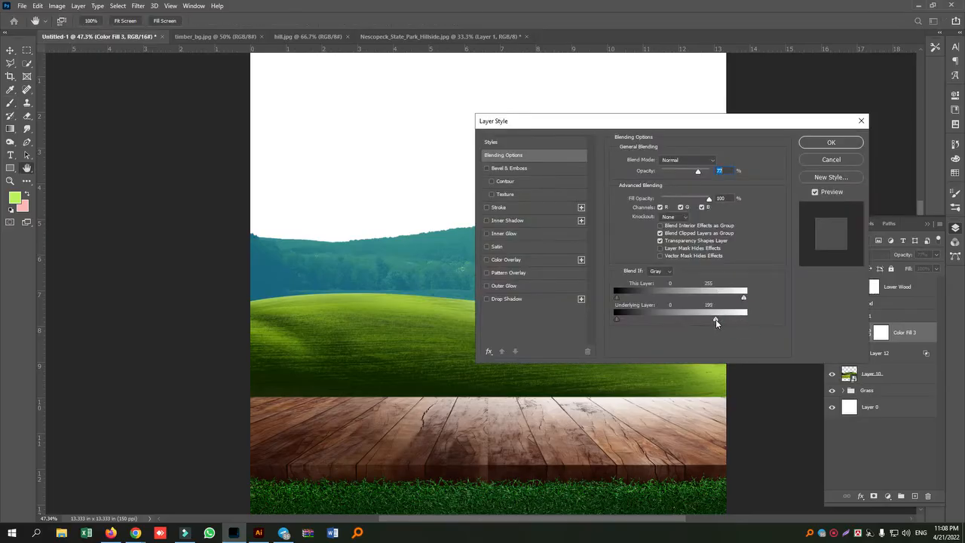
pyautogui.moveTo(716, 319); pyautogui.dragTo(775, 317)
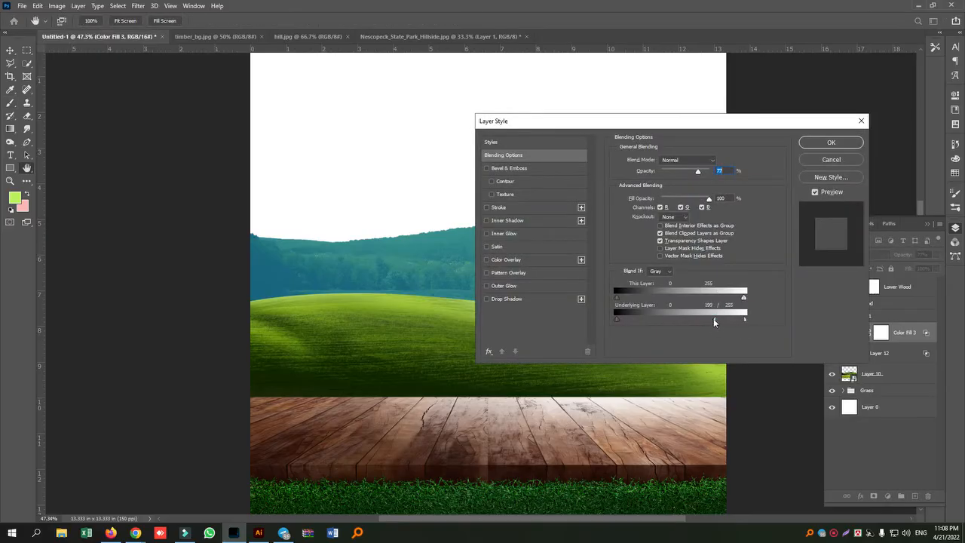
pyautogui.moveTo(639, 319)
pyautogui.mouseDown()
pyautogui.moveTo(598, 316)
pyautogui.moveTo(646, 317)
pyautogui.mouseUp()
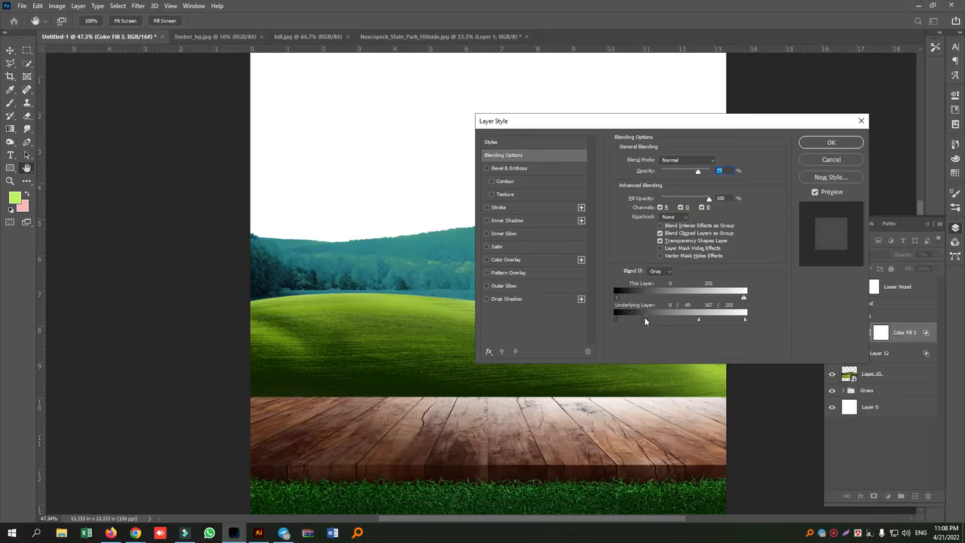
pyautogui.click(830, 143)
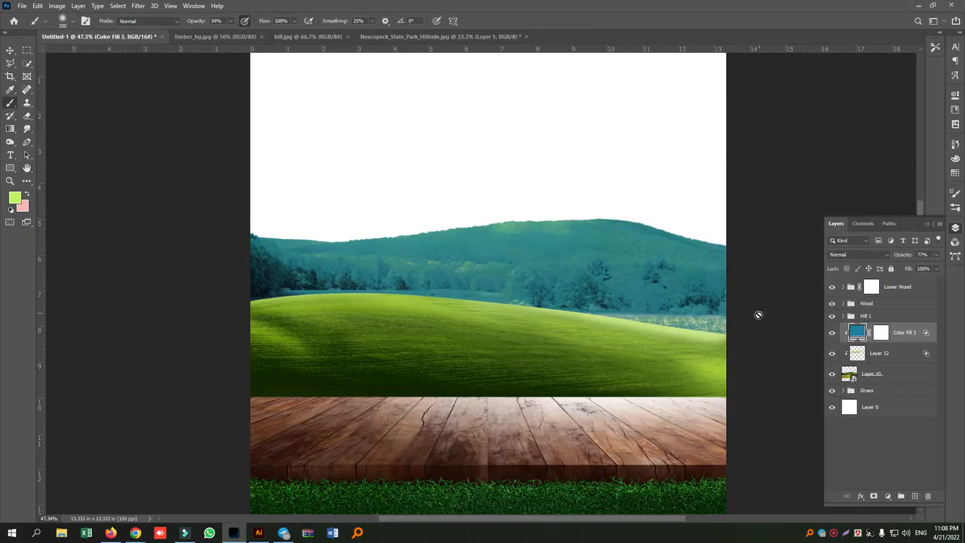
# - Open the image hills-station.jpg from the Desktop folder
pyautogui.click(23, 9)
pyautogui.click(47, 25)
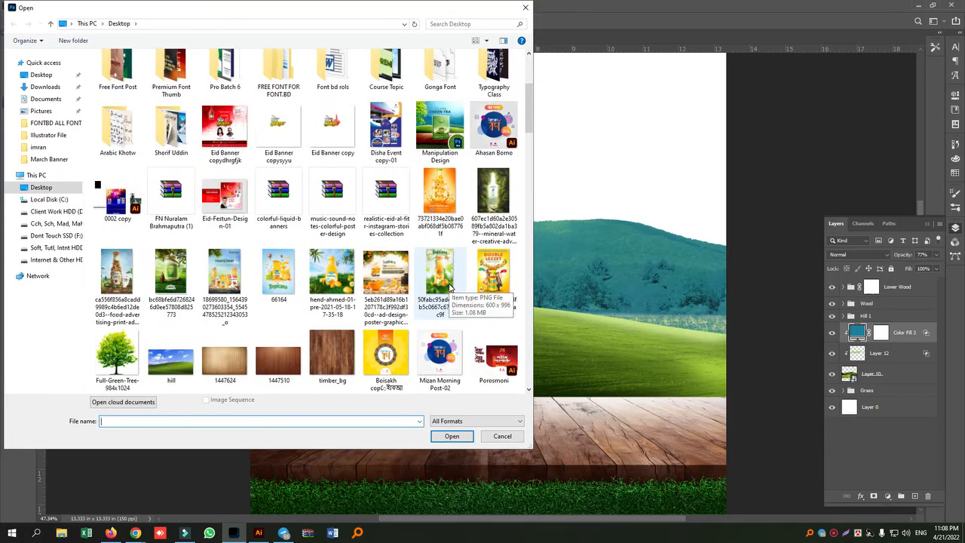
pyautogui.scroll(-10, 450, 288)
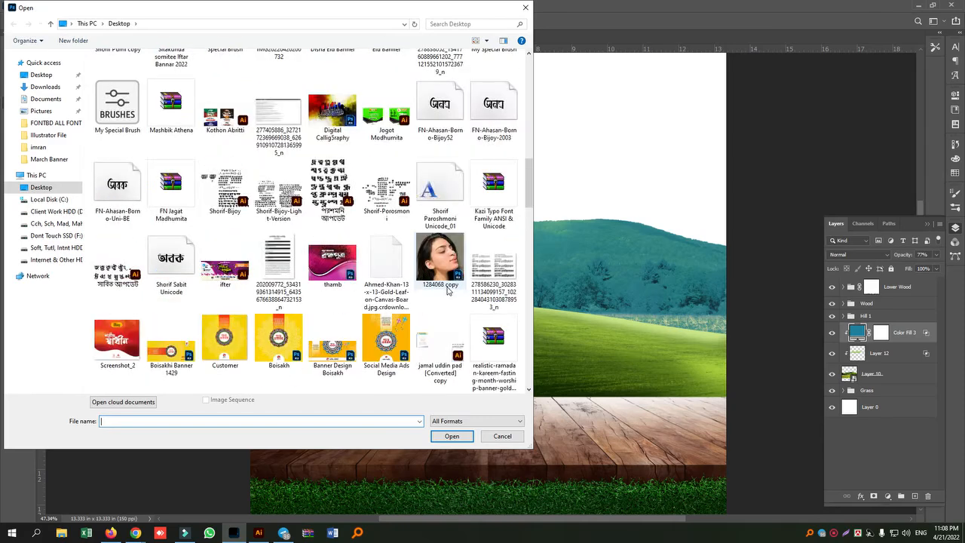
pyautogui.scroll(-5, 460, 289)
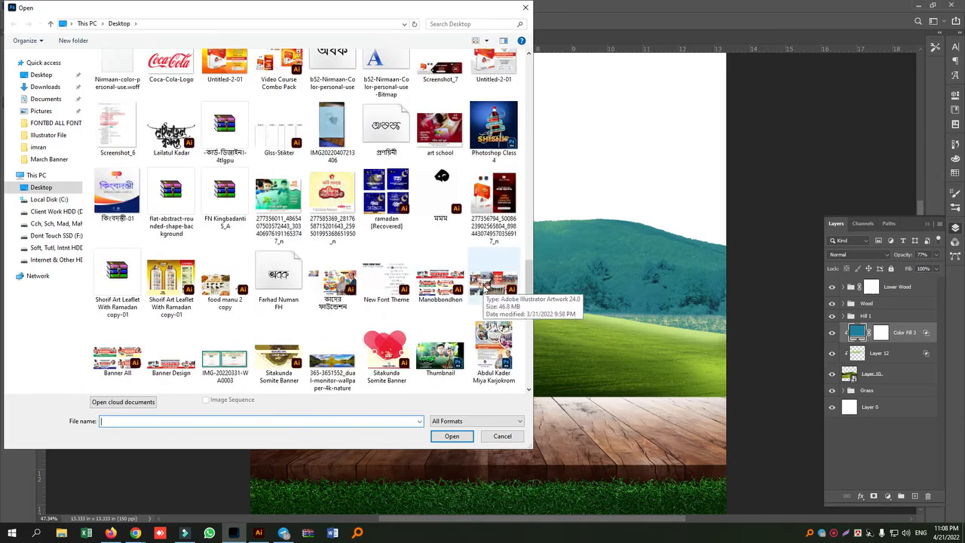
pyautogui.scroll(-10, 487, 287)
pyautogui.click(439, 265)
pyautogui.click(452, 437)
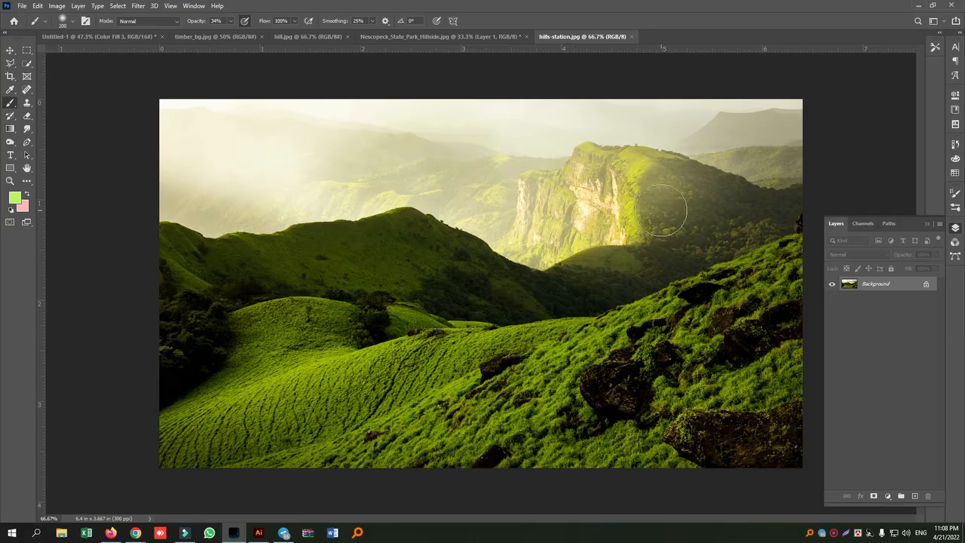
# - Select the foreground hills below the ridge line with the Lasso tool and copy them to a new layer
pyautogui.click(10, 50)
pyautogui.click(648, 291)
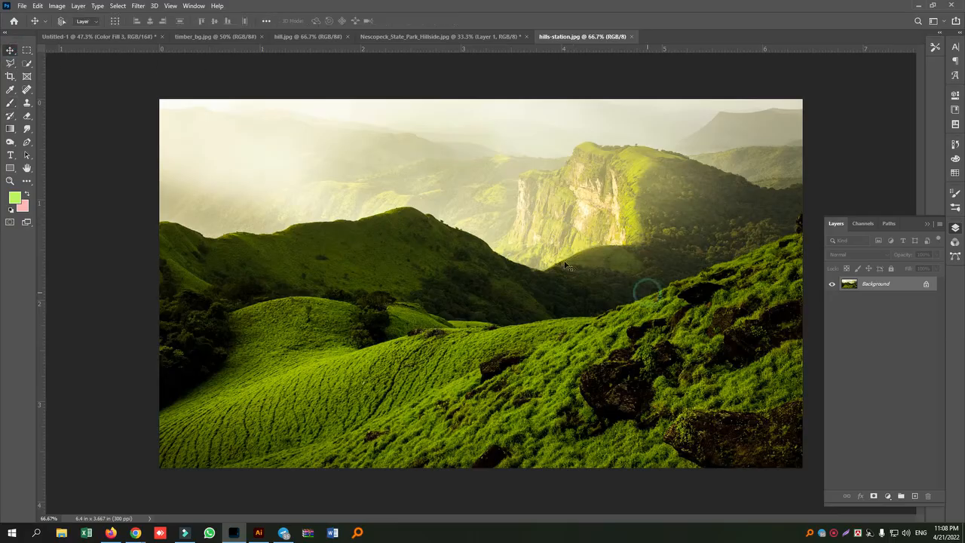
pyautogui.rightClick(10, 64)
pyautogui.click(37, 64)
pyautogui.moveTo(154, 219); pyautogui.dragTo(235, 242)
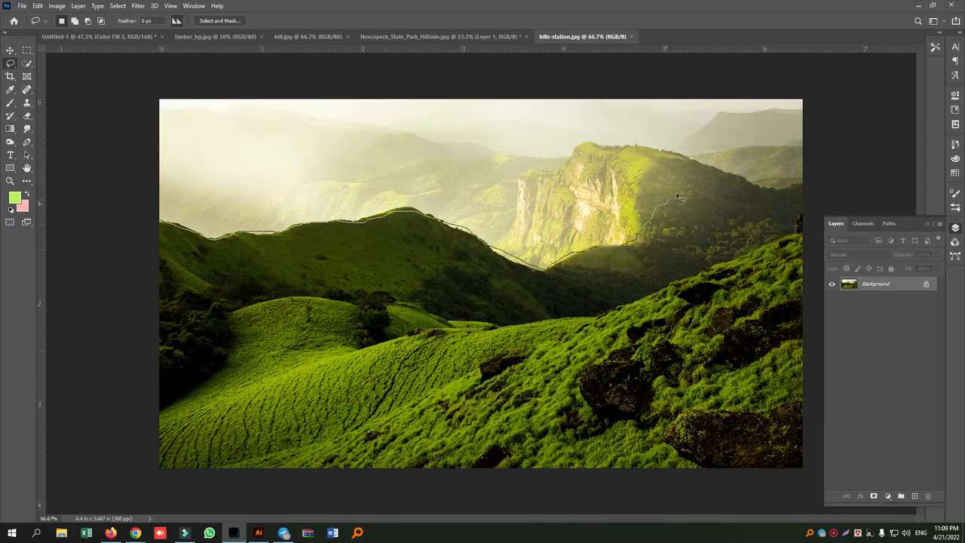
pyautogui.moveTo(831, 359)
pyautogui.mouseDown()
pyautogui.moveTo(822, 485)
pyautogui.moveTo(228, 506)
pyautogui.moveTo(132, 484)
pyautogui.mouseUp()
pyautogui.moveTo(149, 223); pyautogui.dragTo(160, 230)
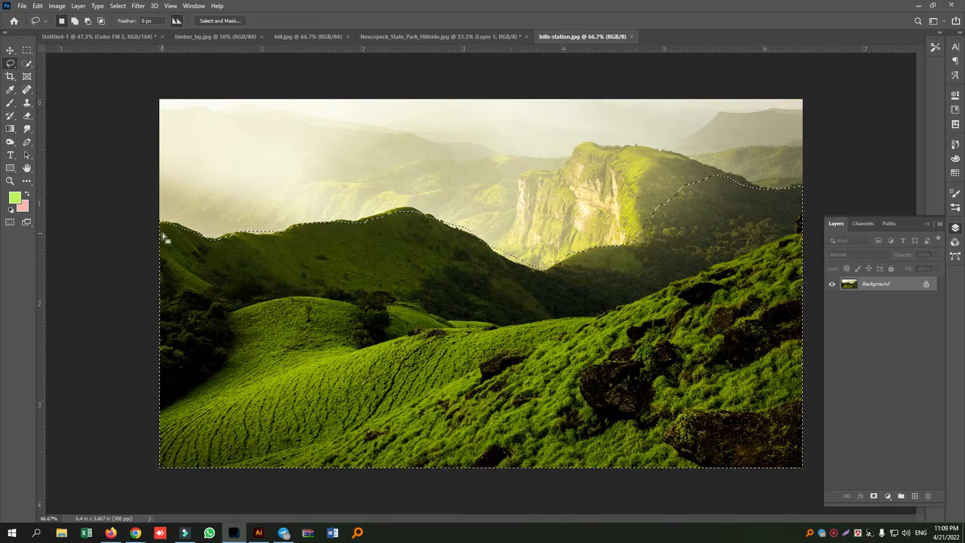
pyautogui.hotkey('ctrl', 'j')
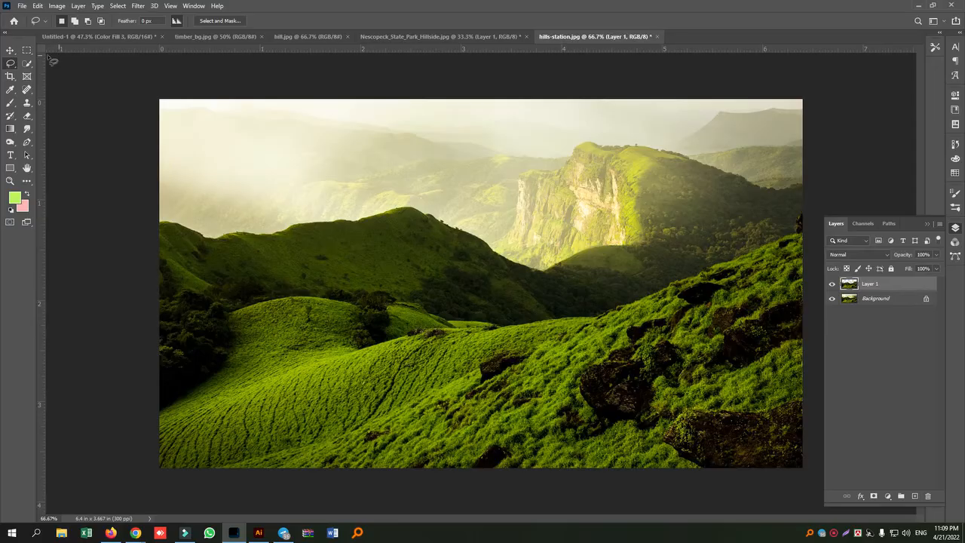
# - Bring the cut-out hills layer into the Untitled-1 composition and place it over the sky area
pyautogui.click(11, 50)
pyautogui.moveTo(573, 359)
pyautogui.mouseDown()
pyautogui.moveTo(96, 42)
pyautogui.moveTo(244, 102)
pyautogui.moveTo(504, 179)
pyautogui.mouseUp()
pyautogui.click(461, 201)
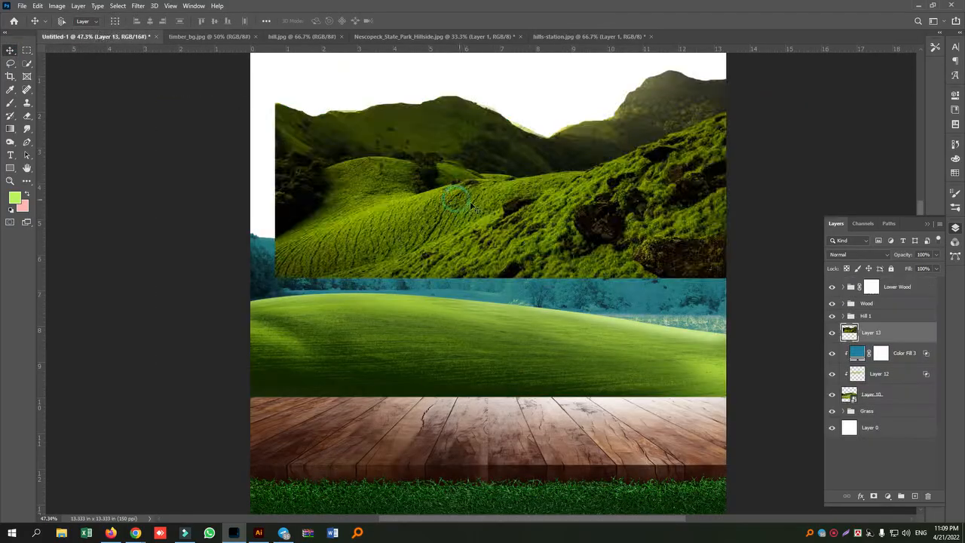
pyautogui.moveTo(558, 238); pyautogui.dragTo(497, 227)
# - Reorder the cut-out hills layer to sit below Layer 10 and position it behind the teal hill
pyautogui.hotkey('ctrl', '[')
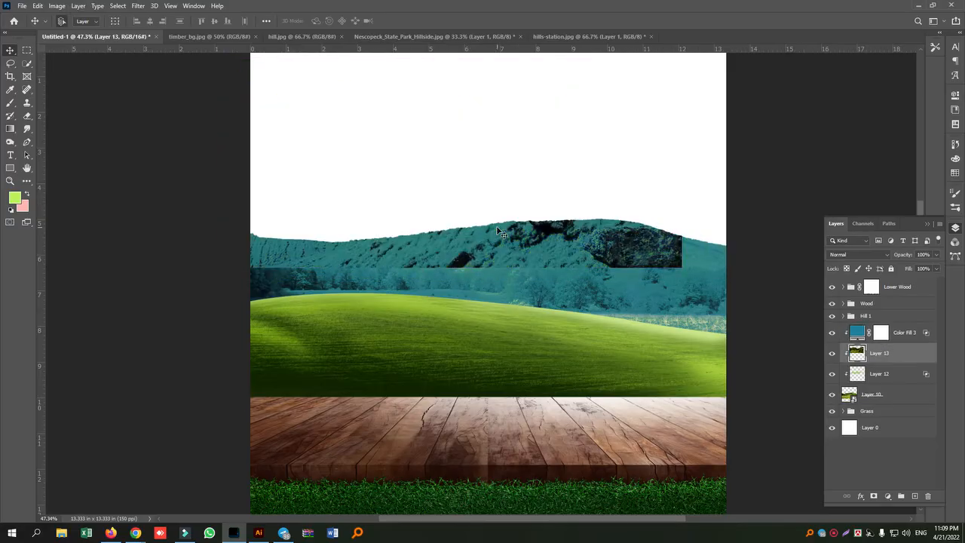
pyautogui.hotkey('ctrl', ']')
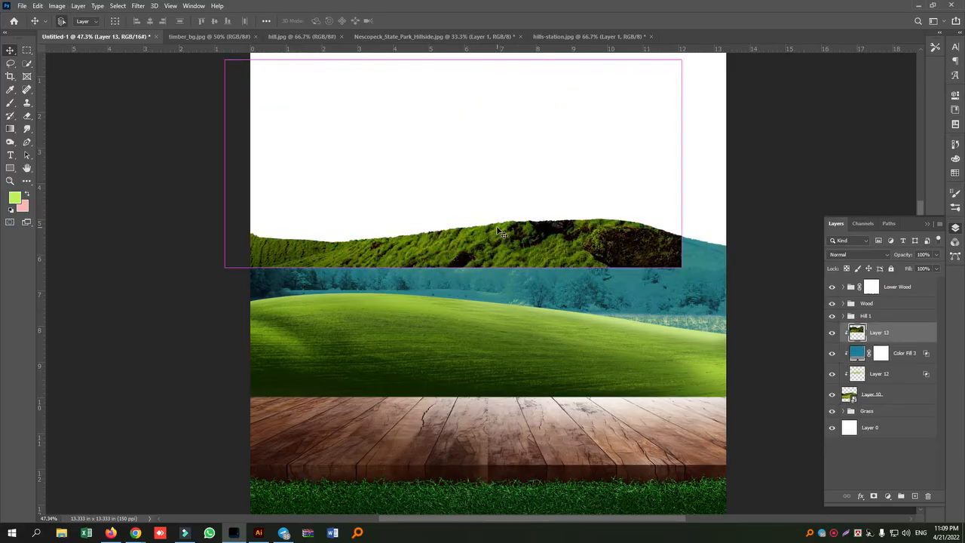
pyautogui.hotkey('ctrl', '[')
pyautogui.hotkey('ctrl', '[')
pyautogui.hotkey('ctrl', '[')
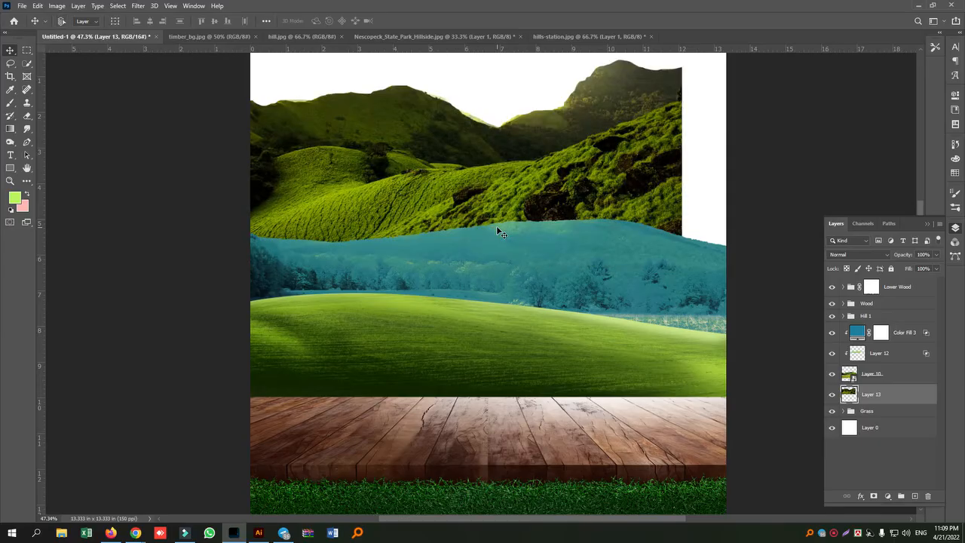
pyautogui.moveTo(495, 169); pyautogui.dragTo(567, 197)
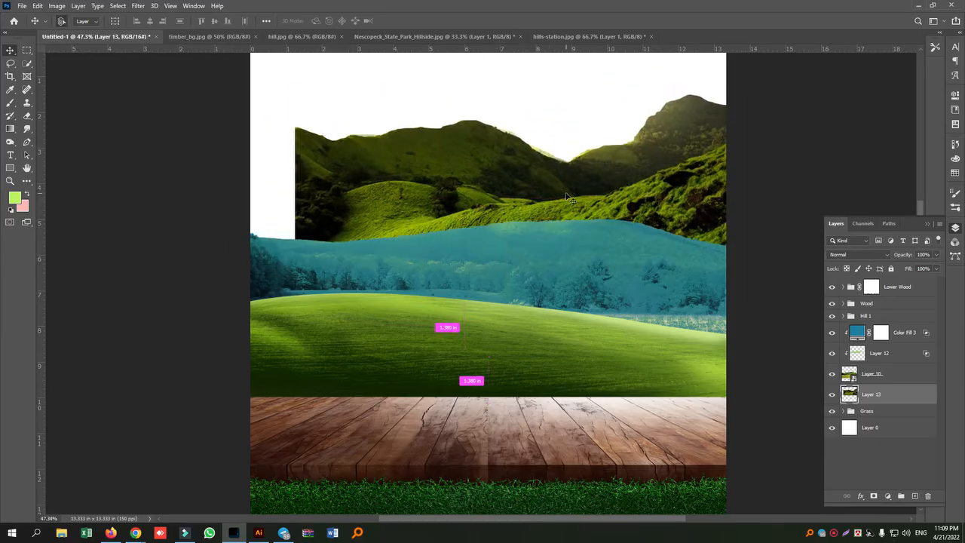
# - Scale the cut-out hills layer down to fit the right part of the horizon
pyautogui.hotkey('ctrl', 't')
pyautogui.moveTo(293, 95); pyautogui.dragTo(489, 134)
pyautogui.press('Return')
# - Duplicate the scaled hills, flip the copy horizontally and place it on the left, overlapping the original
pyautogui.moveTo(710, 240); pyautogui.dragTo(385, 181)
pyautogui.hotkey('ctrl', 't')
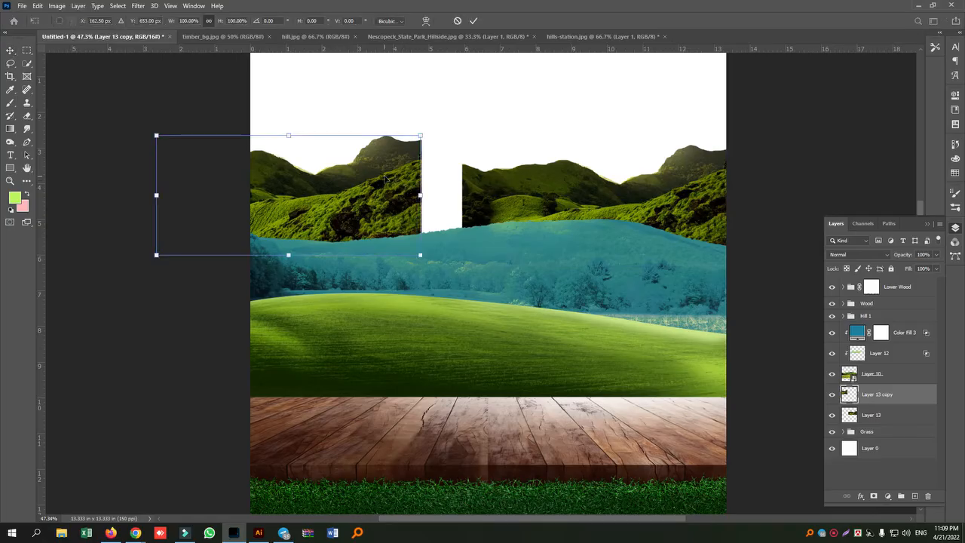
pyautogui.rightClick(384, 178)
pyautogui.click(426, 349)
pyautogui.moveTo(325, 200); pyautogui.dragTo(459, 202)
pyautogui.press('Return')
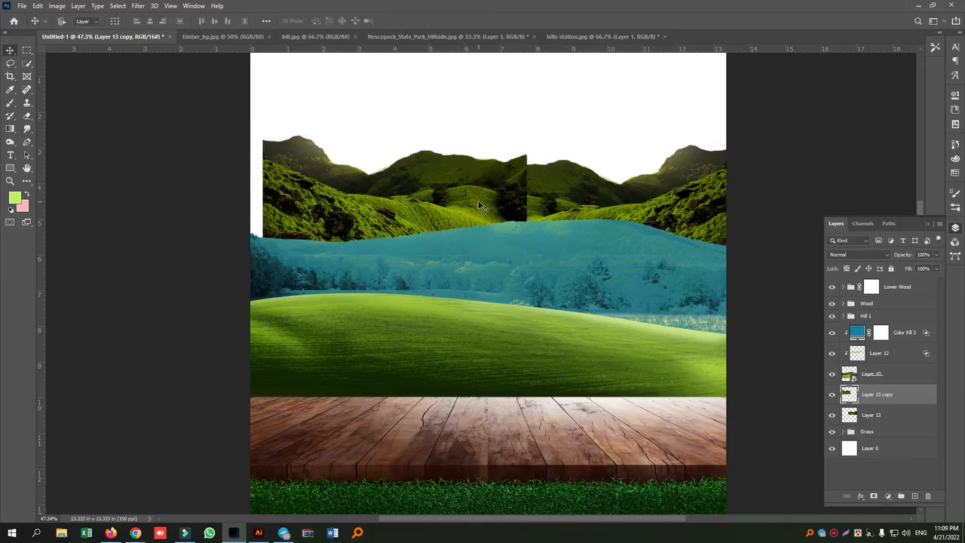
# - Erase the hard vertical seam between the two hill pieces with the Eraser at 100% opacity
pyautogui.click(27, 115)
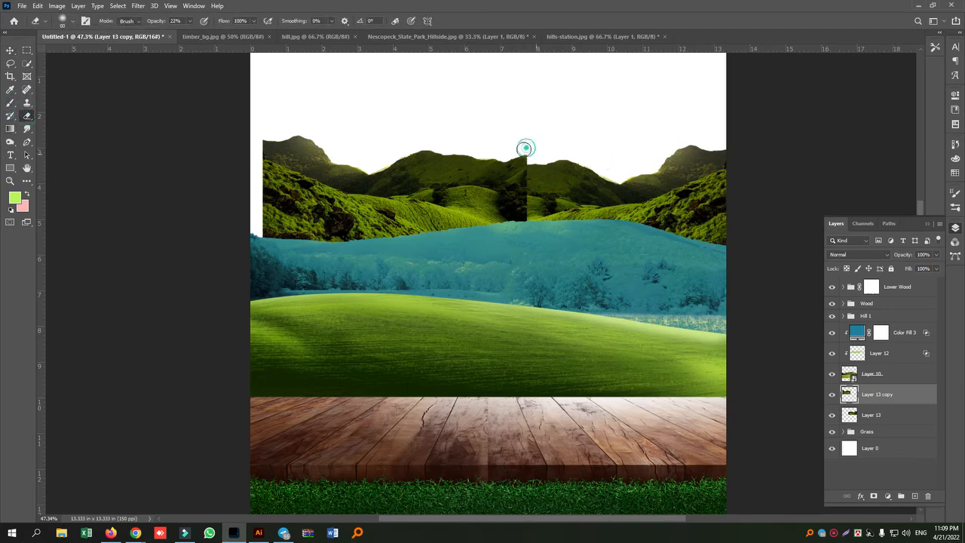
pyautogui.hotkey('shift', '1')
pyautogui.click(190, 22)
pyautogui.moveTo(194, 32); pyautogui.dragTo(230, 34)
pyautogui.moveTo(508, 140)
pyautogui.mouseDown()
pyautogui.moveTo(534, 157)
pyautogui.moveTo(516, 162)
pyautogui.mouseUp()
pyautogui.click(509, 160)
pyautogui.press(']')
pyautogui.press(']')
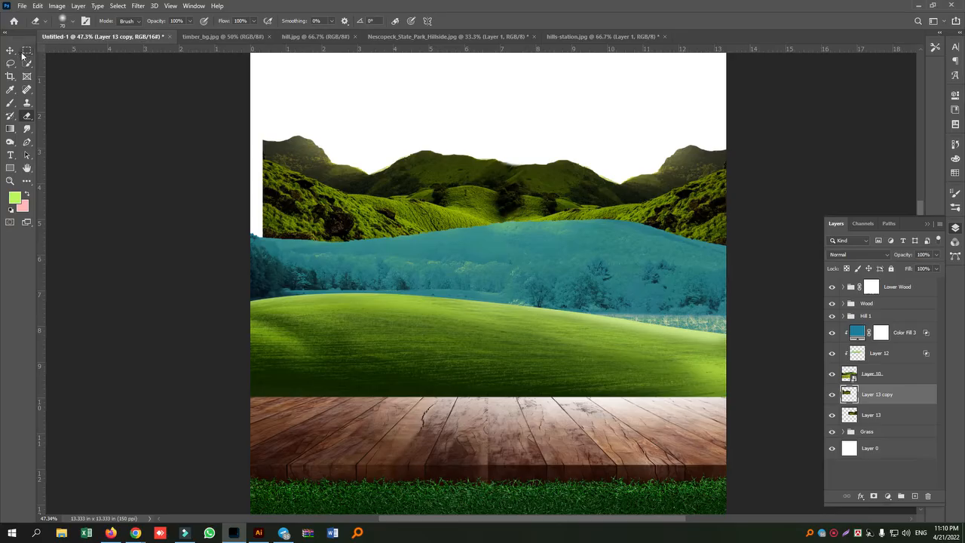
# - Merge the two hill layers and scale the result to about 105% to span the canvas width
pyautogui.click(10, 50)
pyautogui.keyDown('shift'); pyautogui.click(885, 416); pyautogui.keyUp('shift')
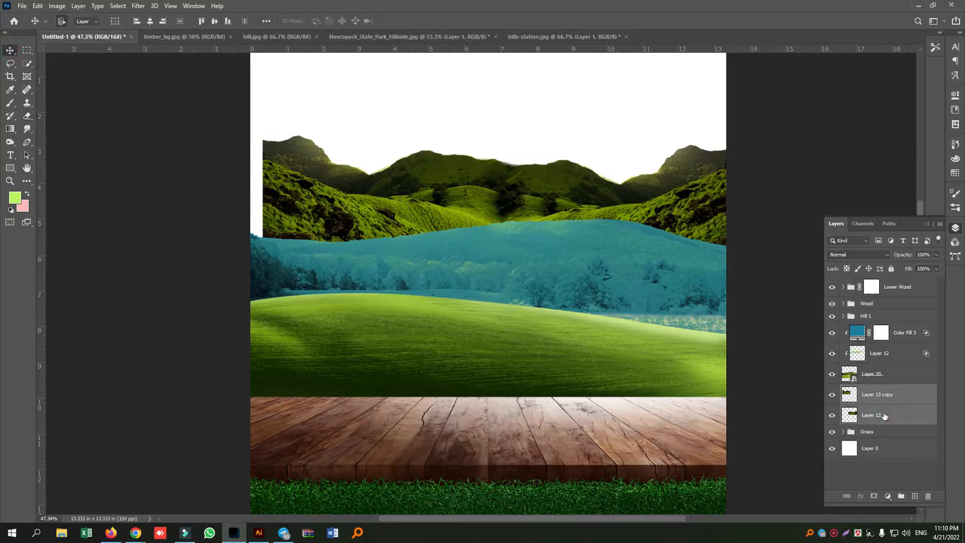
pyautogui.hotkey('ctrl', 'e')
pyautogui.hotkey('ctrl', 't')
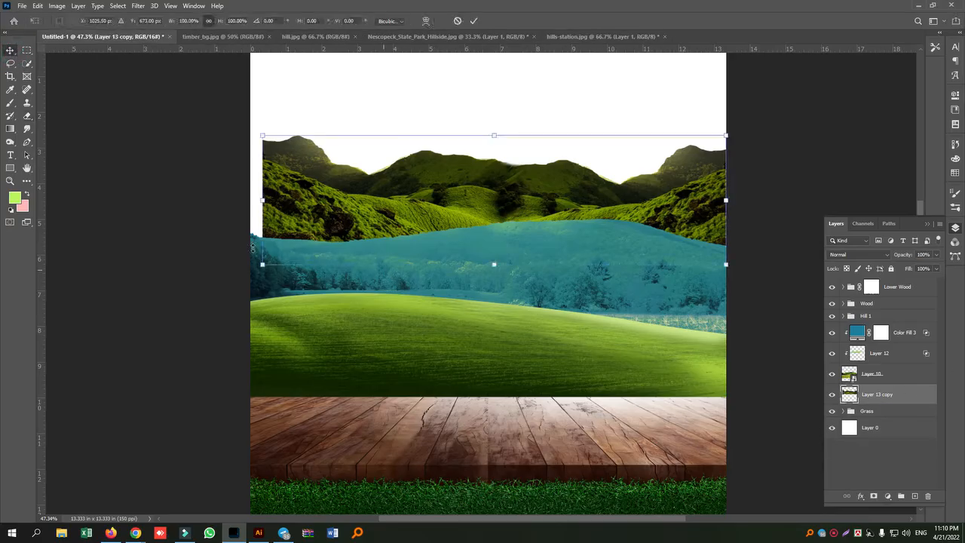
pyautogui.moveTo(250, 270); pyautogui.dragTo(237, 272)
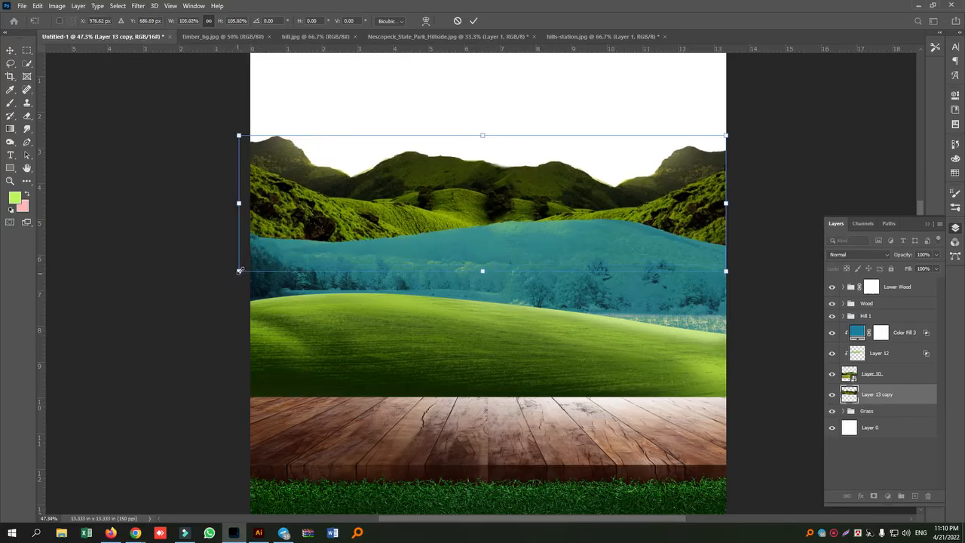
pyautogui.press('Return')
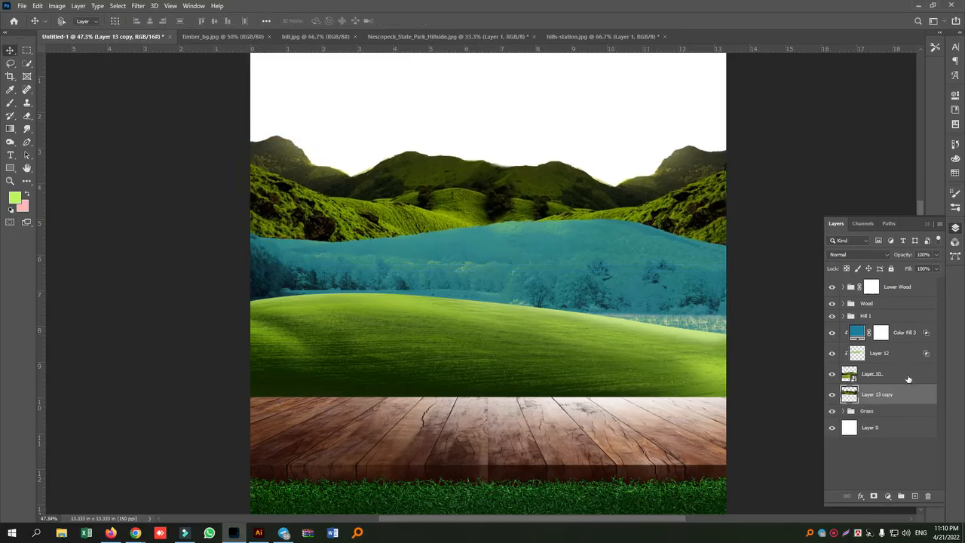
# - Add a blue (#5e8cf3) Solid Color fill layer directly above the merged distant hills layer
pyautogui.click(913, 496)
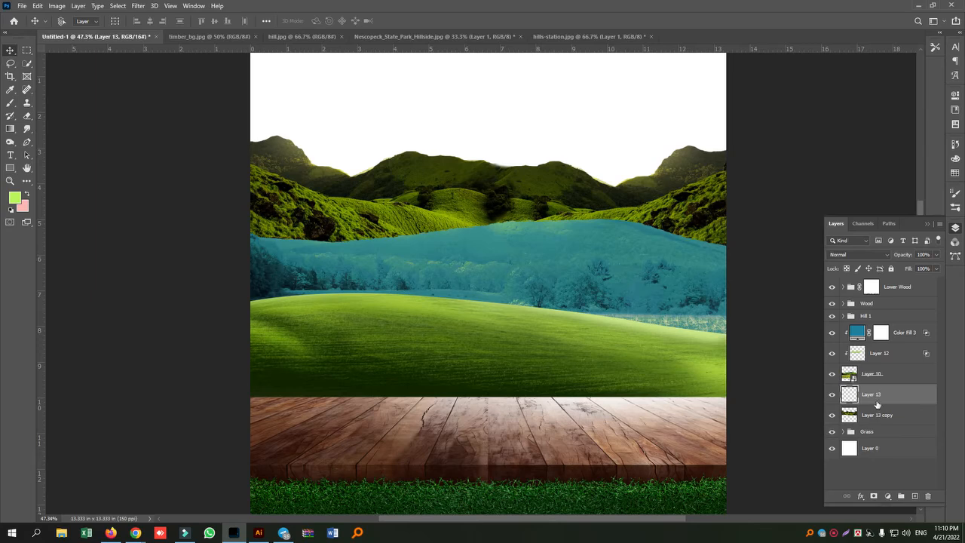
pyautogui.click(888, 496)
pyautogui.click(905, 323)
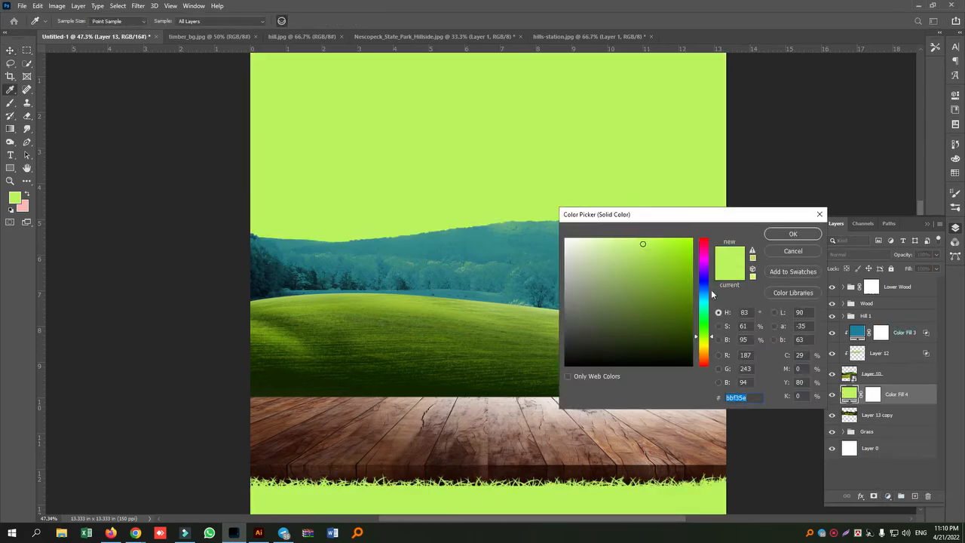
pyautogui.moveTo(707, 300); pyautogui.dragTo(710, 290)
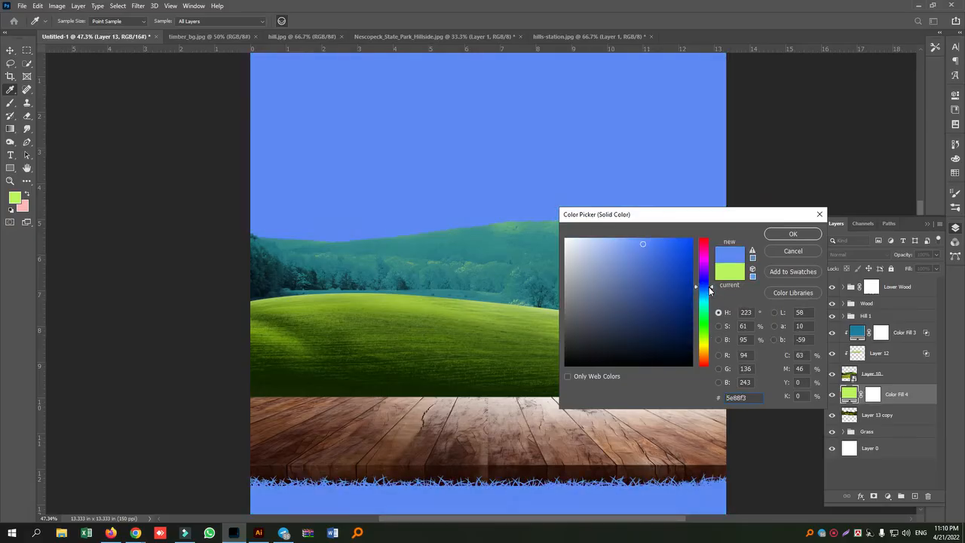
pyautogui.click(794, 234)
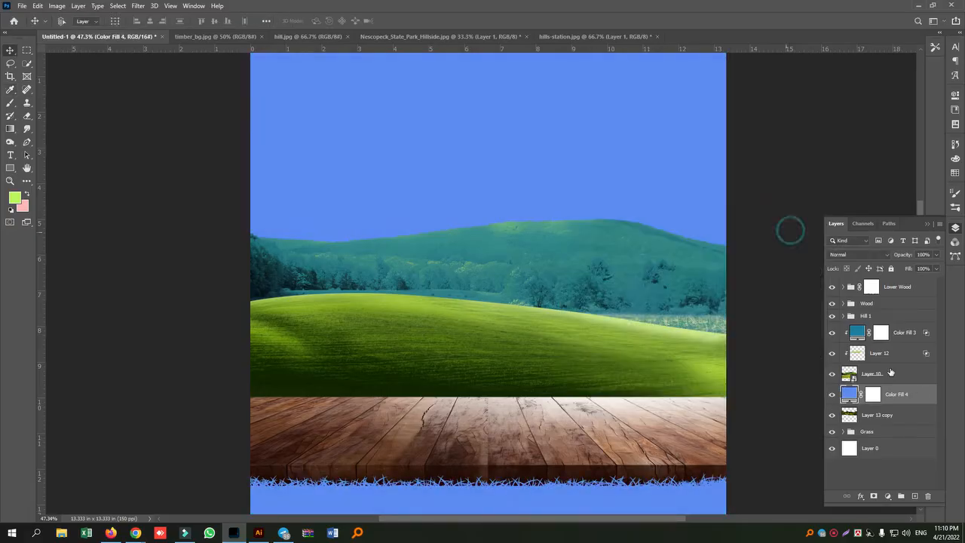
# - Lower the blue fill layer's opacity to 76%, keeping its blend mode Normal
pyautogui.click(887, 255)
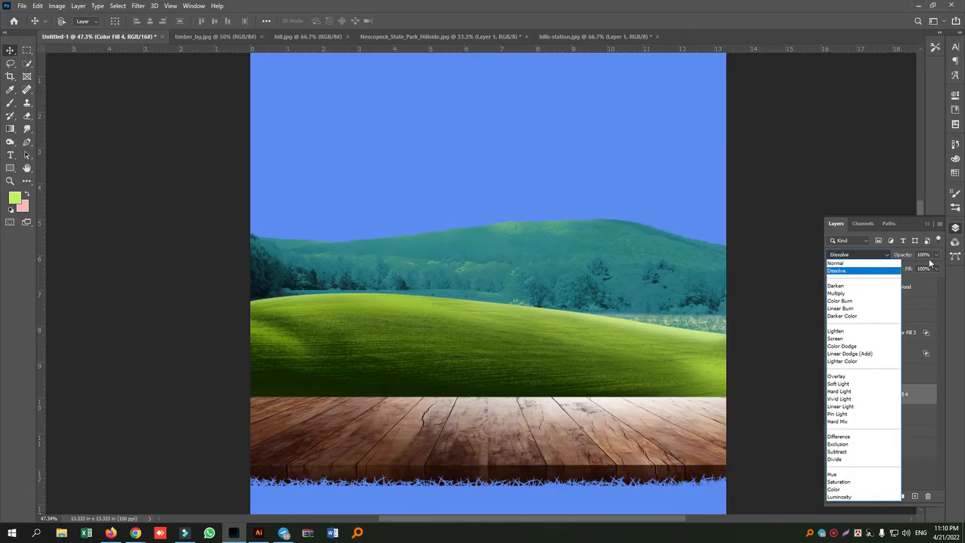
pyautogui.click(936, 254)
pyautogui.moveTo(937, 269); pyautogui.dragTo(927, 269)
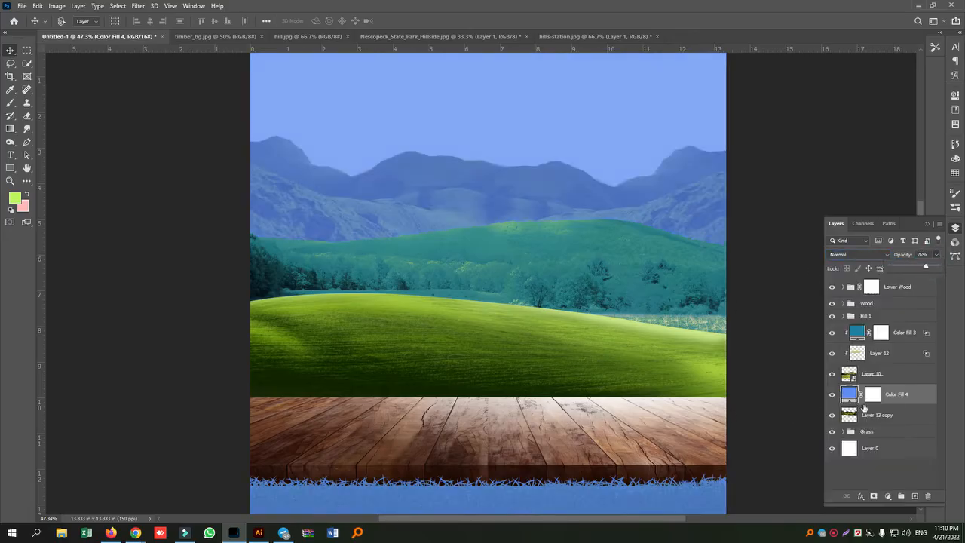
pyautogui.click(893, 382)
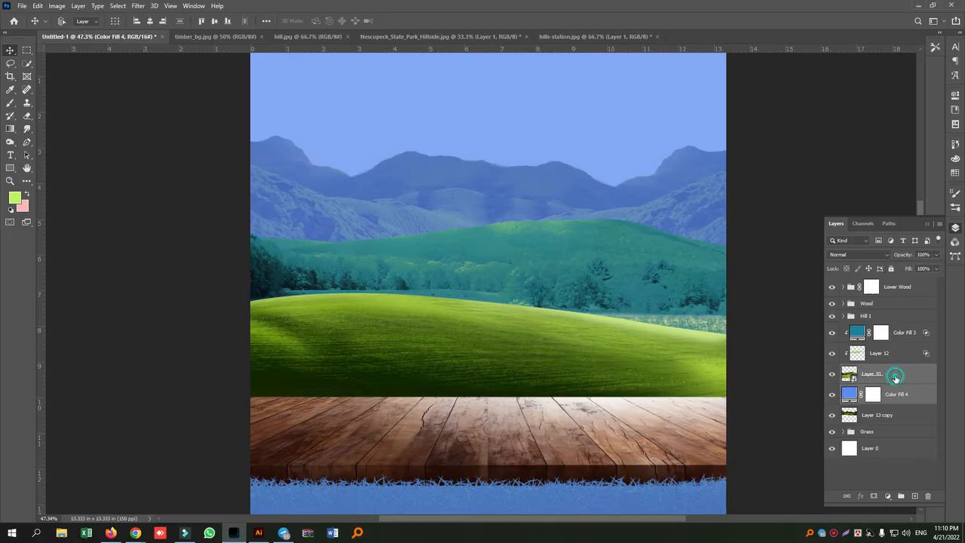
pyautogui.click(906, 397)
pyautogui.keyDown('ctrl'); pyautogui.click(903, 416); pyautogui.keyUp('ctrl')
pyautogui.moveTo(904, 405); pyautogui.dragTo(904, 434)
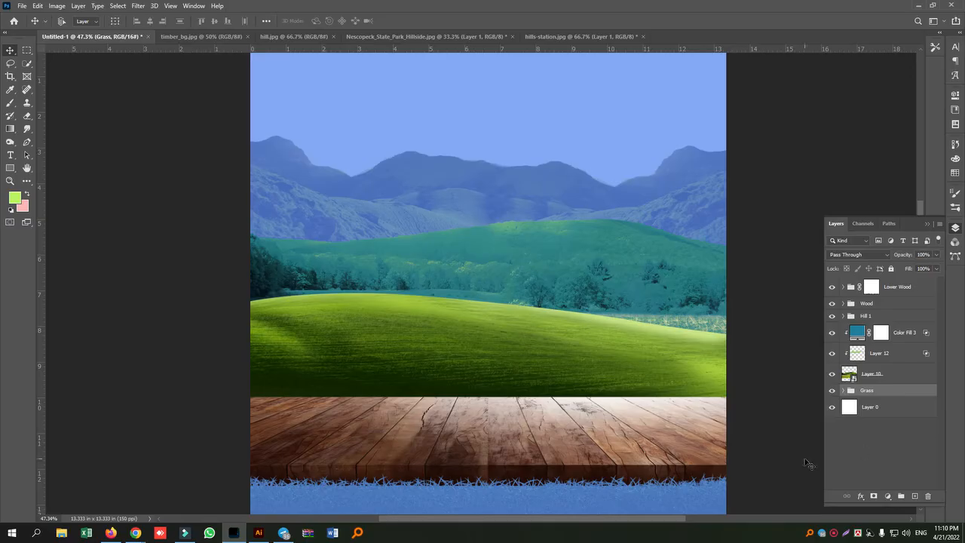
pyautogui.hotkey('ctrl', 'z')
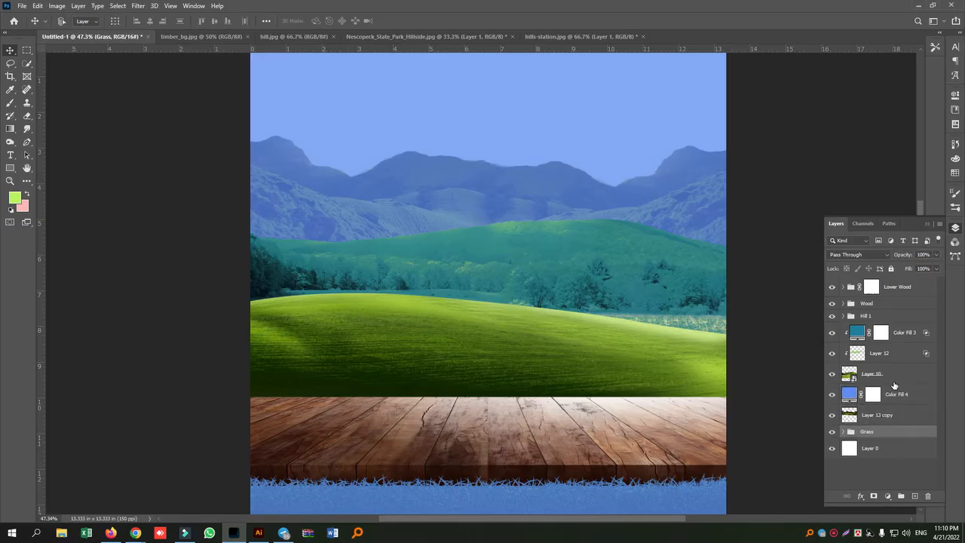
# - Move the blue fill and the merged distant hills layer together below the Grass group
pyautogui.click(897, 382)
pyautogui.click(899, 397)
pyautogui.keyDown('ctrl'); pyautogui.click(894, 416); pyautogui.keyUp('ctrl')
pyautogui.moveTo(894, 416); pyautogui.dragTo(866, 443)
# - Recolour the distant hills' fill layer to a deeper blue and raise its opacity to 91%
pyautogui.keyDown('alt'); pyautogui.scroll(-2, 593, 238); pyautogui.keyUp('alt')
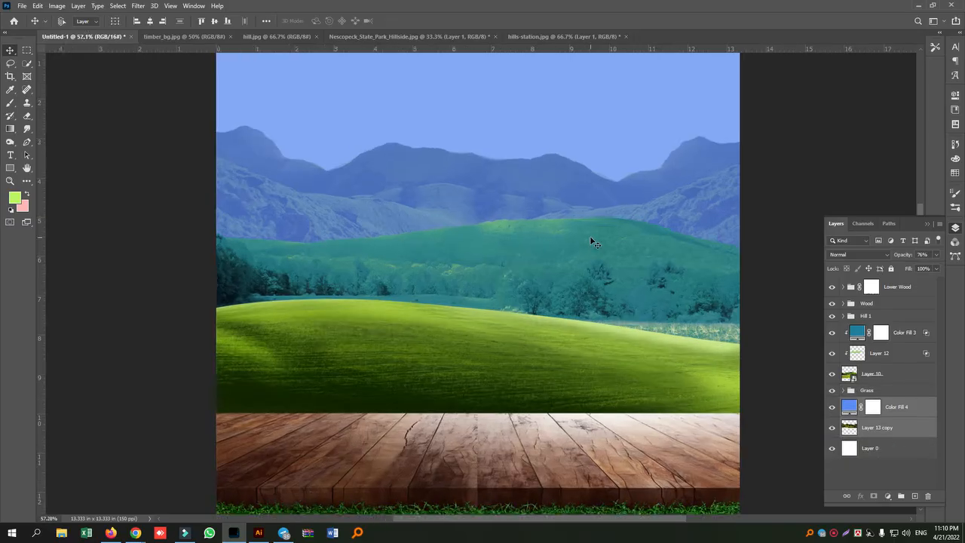
pyautogui.doubleClick(850, 408)
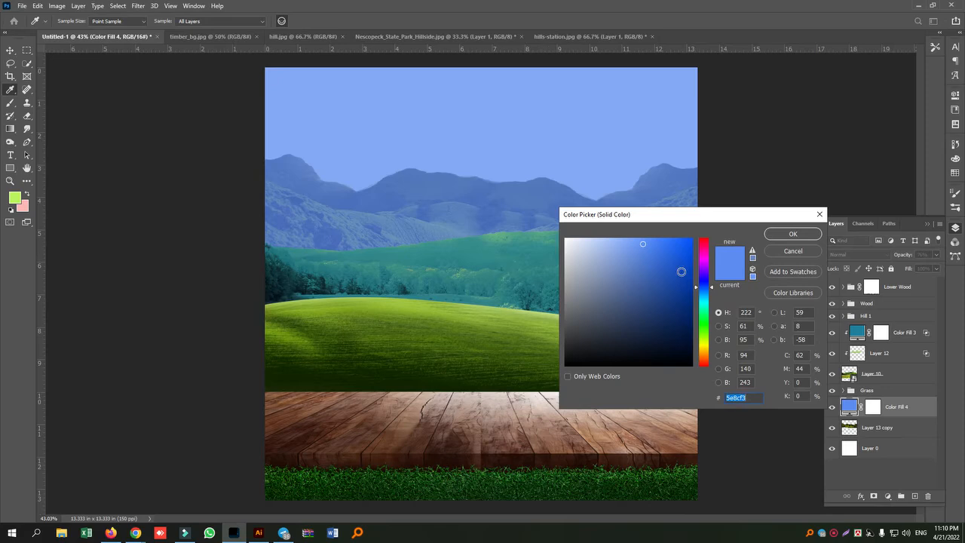
pyautogui.click(483, 248)
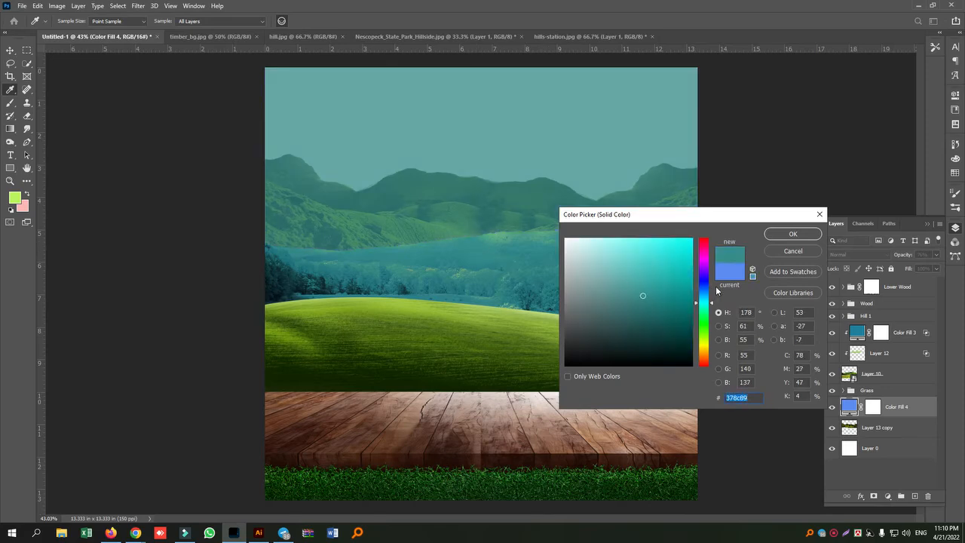
pyautogui.click(675, 296)
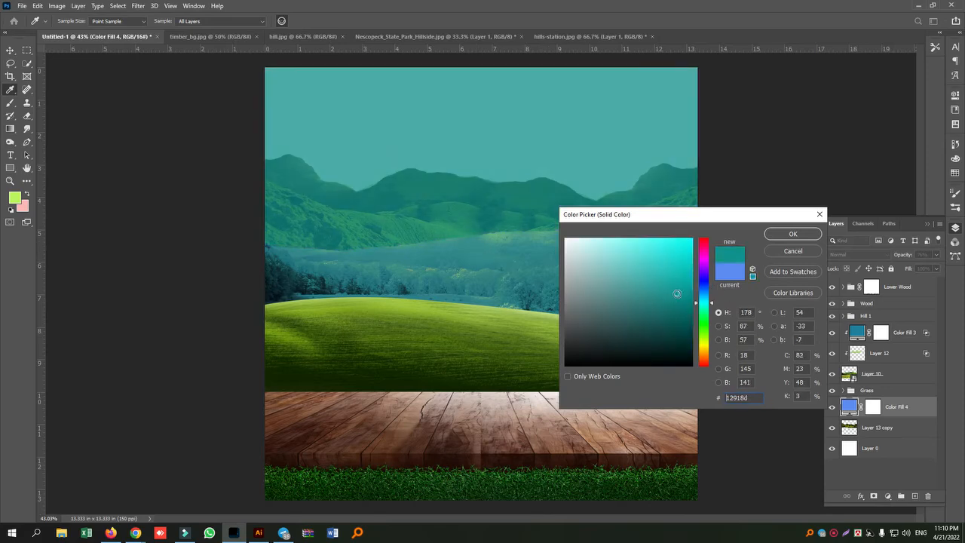
pyautogui.moveTo(712, 304)
pyautogui.mouseDown()
pyautogui.moveTo(713, 295)
pyautogui.moveTo(669, 288)
pyautogui.mouseUp()
pyautogui.click(793, 235)
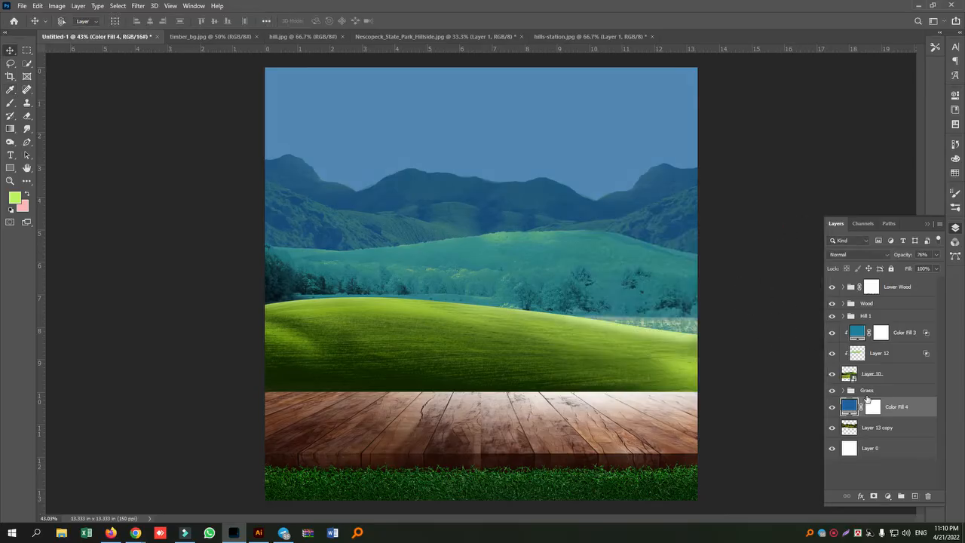
pyautogui.click(935, 257)
pyautogui.moveTo(927, 264); pyautogui.dragTo(934, 265)
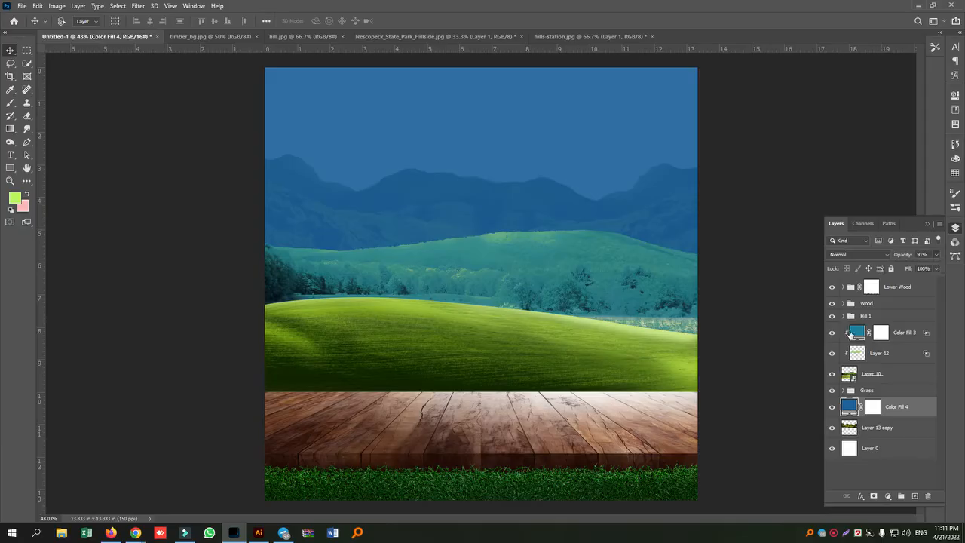
# - Slightly lower the opacity of the teal fill layer clipped to the middle hill
pyautogui.click(853, 335)
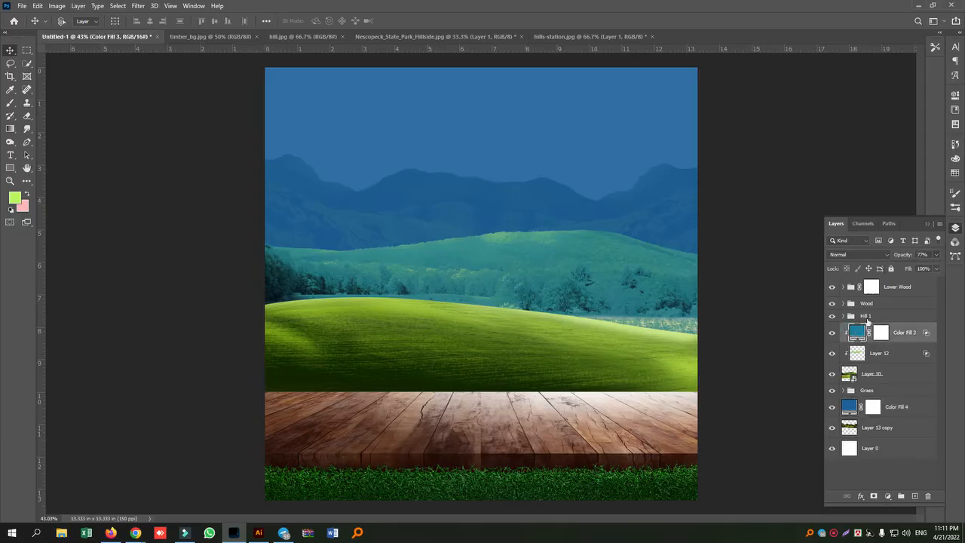
pyautogui.click(936, 258)
pyautogui.moveTo(929, 268); pyautogui.dragTo(925, 268)
# - Add a new layer above the teal fill and clip it to the middle hill
pyautogui.click(915, 496)
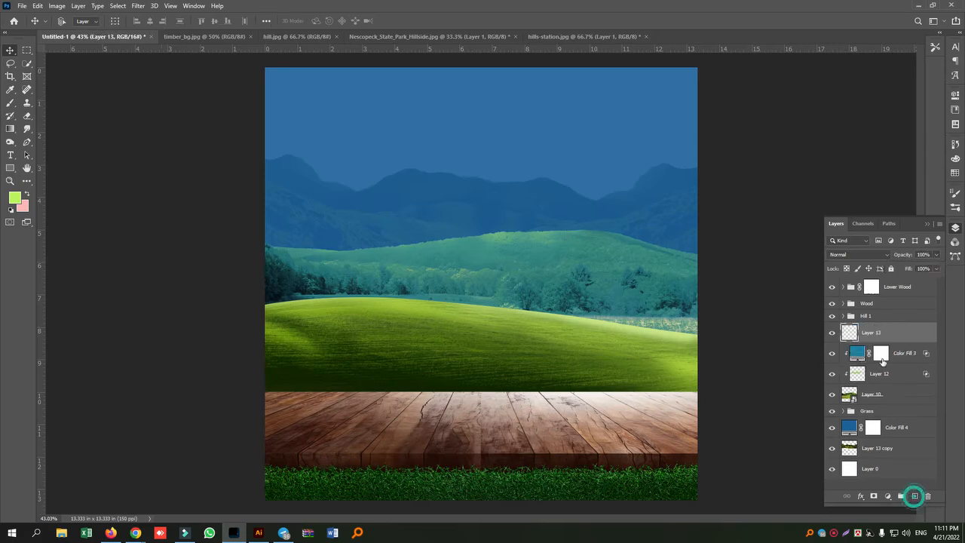
pyautogui.rightClick(884, 336)
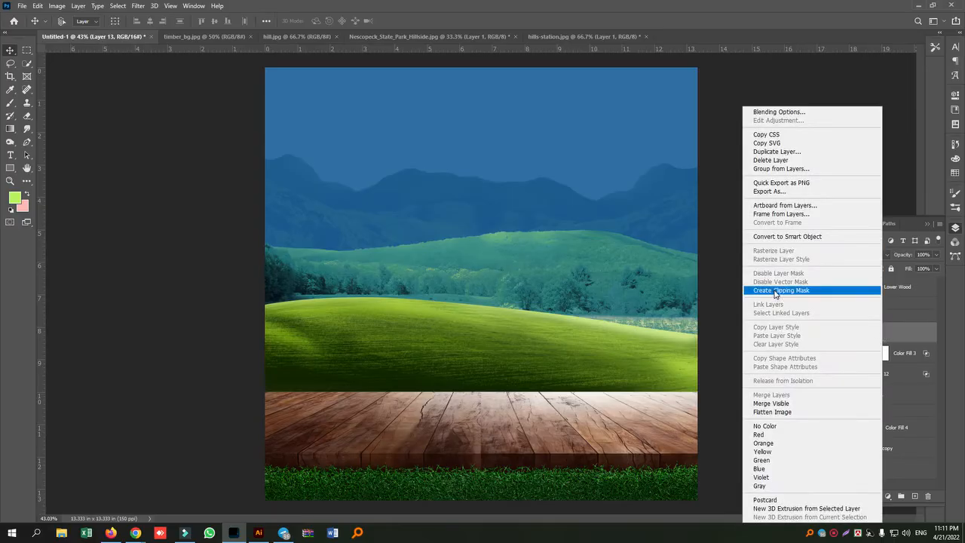
pyautogui.click(782, 291)
# - Set the foreground to a deeper green for the Brush and the new clipped layer's blend mode to Screen
pyautogui.click(14, 198)
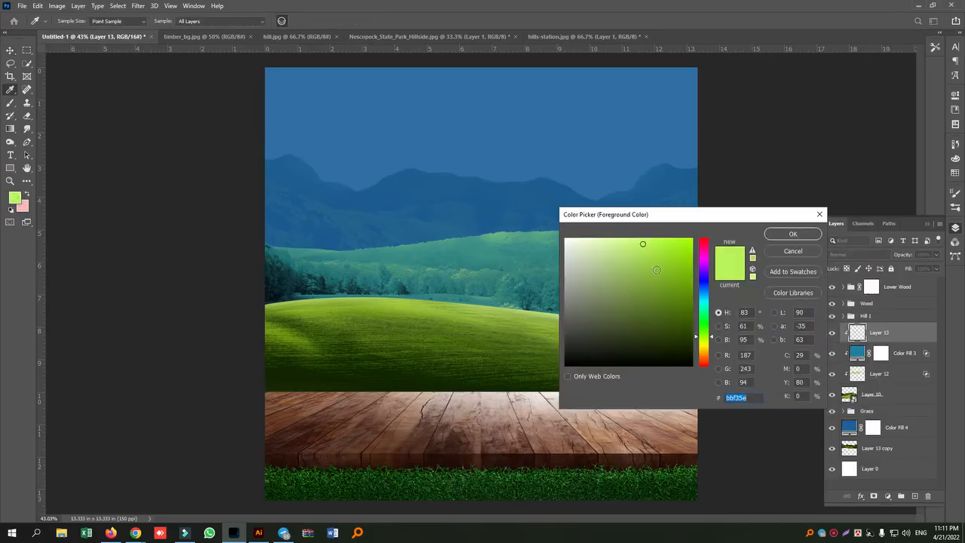
pyautogui.click(691, 277)
pyautogui.click(793, 234)
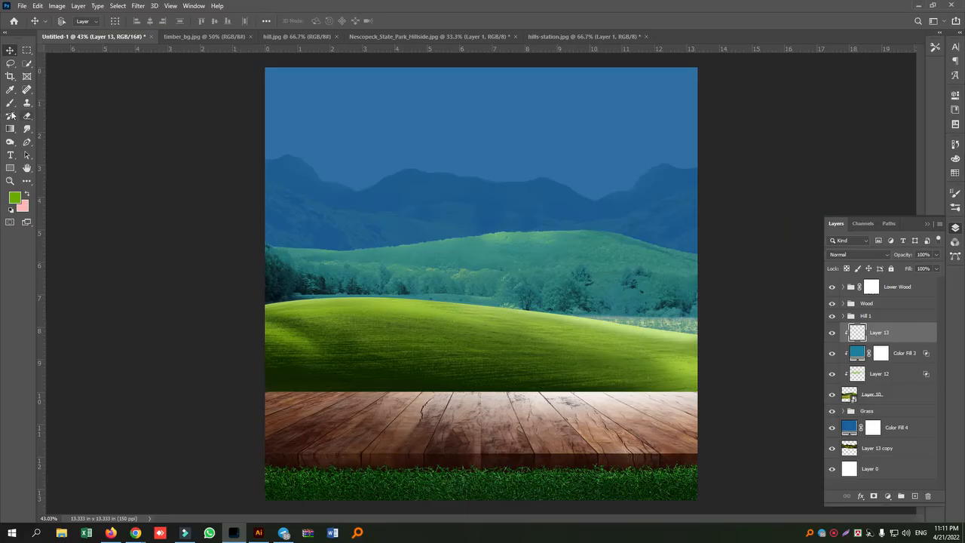
pyautogui.click(11, 104)
pyautogui.click(859, 255)
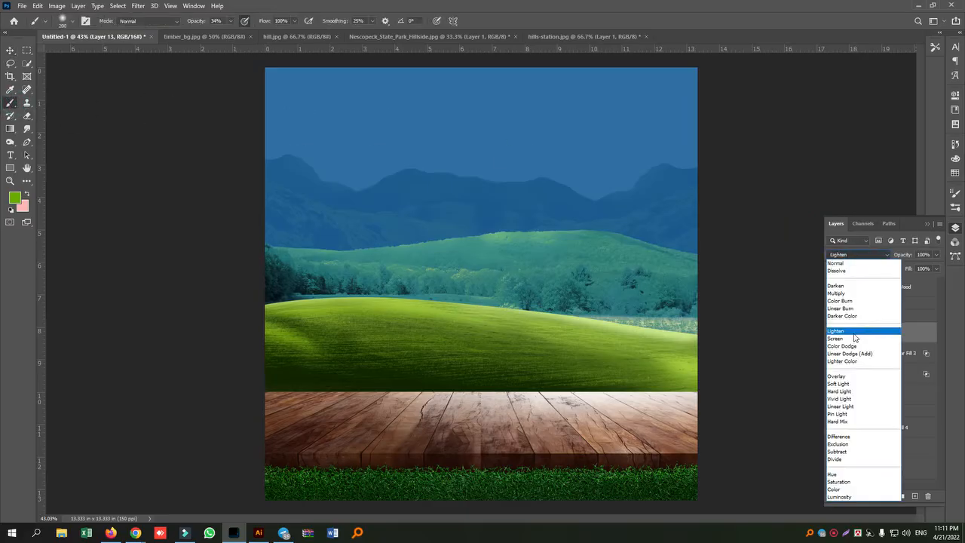
pyautogui.click(856, 340)
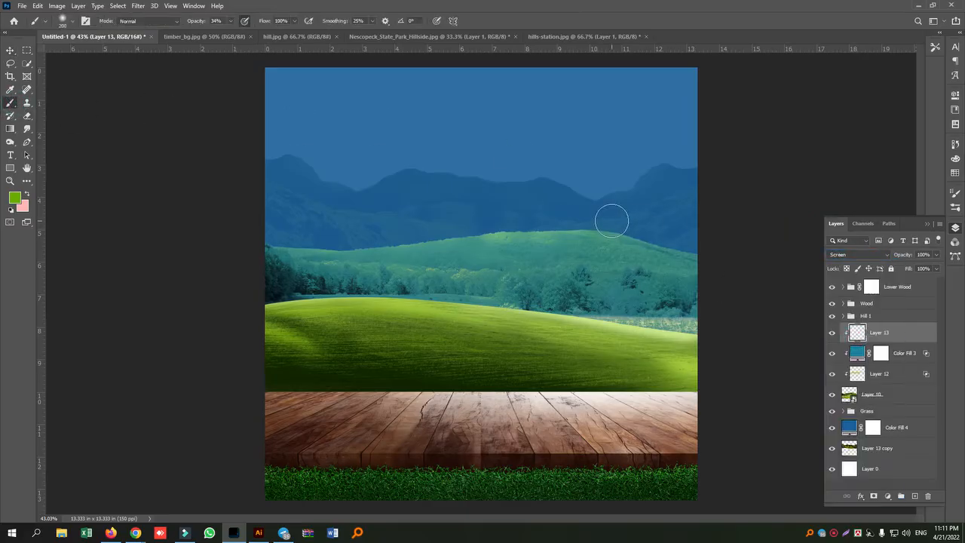
# - Paint green highlights along the middle hill's crest with a 400 px soft brush at 34% opacity
pyautogui.click(528, 218)
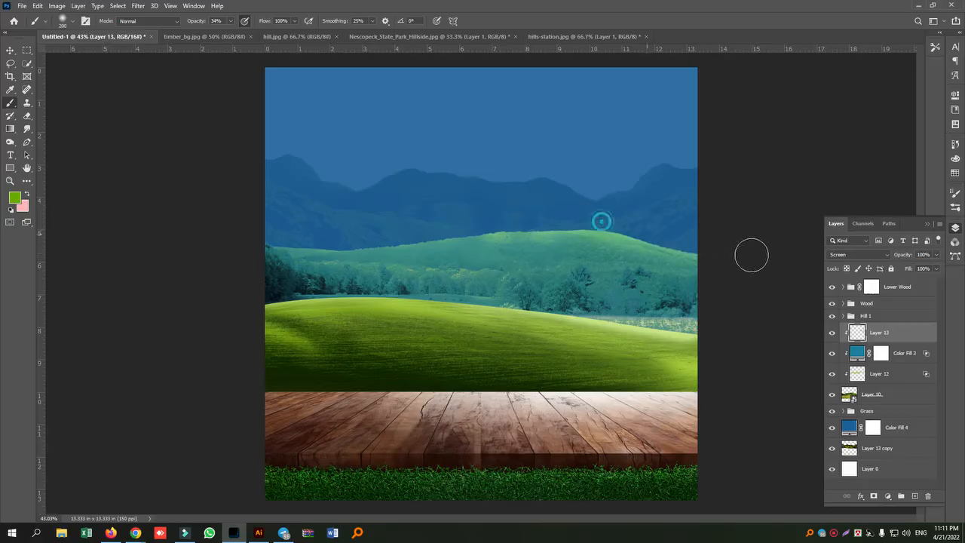
pyautogui.press(']')
pyautogui.press(']')
pyautogui.press(']')
pyautogui.click(482, 207)
pyautogui.click(436, 206)
pyautogui.click(551, 200)
pyautogui.click(577, 207)
pyautogui.click(614, 214)
pyautogui.click(702, 224)
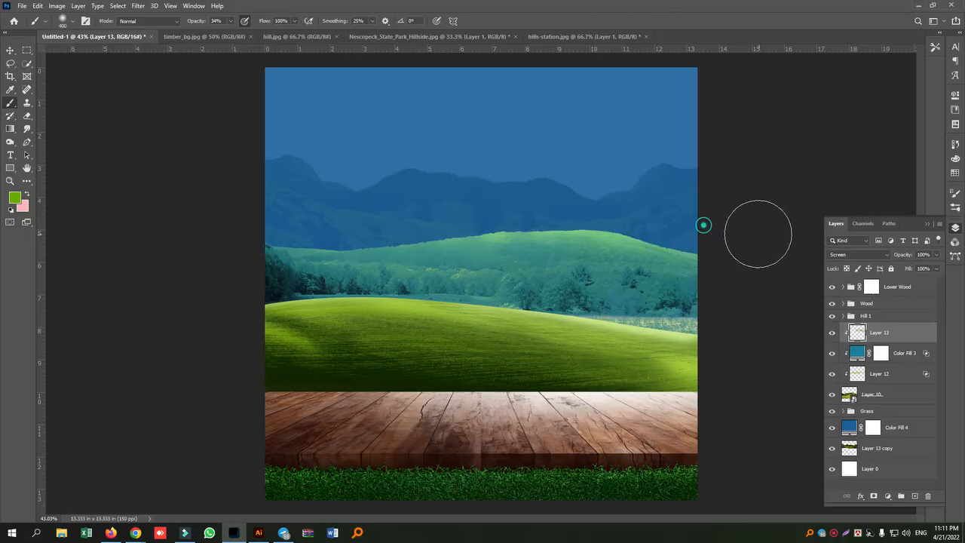
pyautogui.click(14, 51)
# - Add a new layer at the top of the stack and choose a light blue foreground colour for the Brush
pyautogui.click(896, 292)
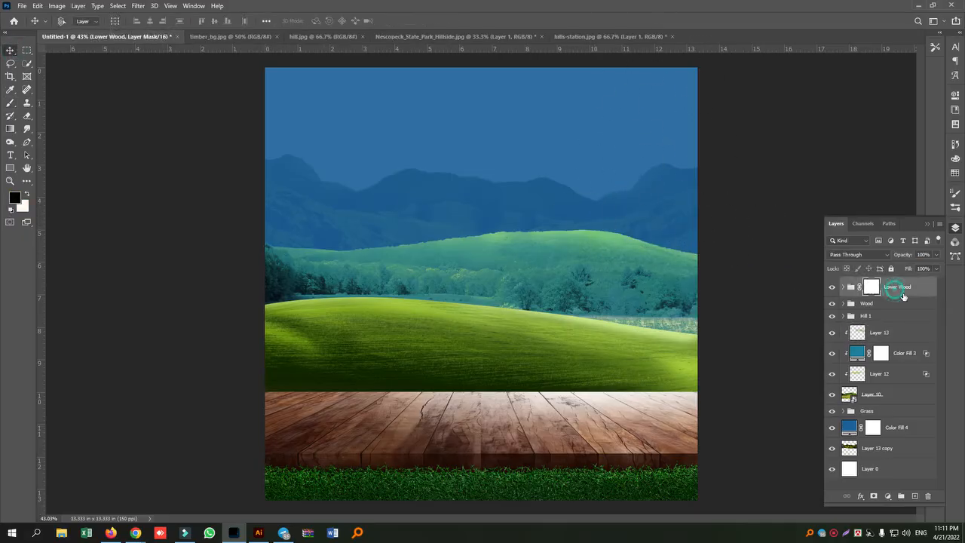
pyautogui.click(915, 498)
pyautogui.scroll(2, 297, 264)
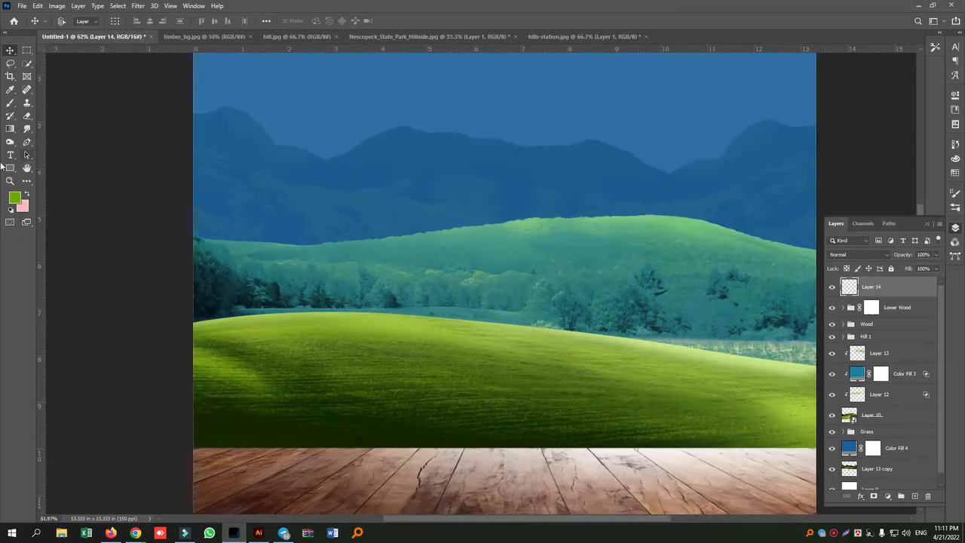
pyautogui.click(10, 104)
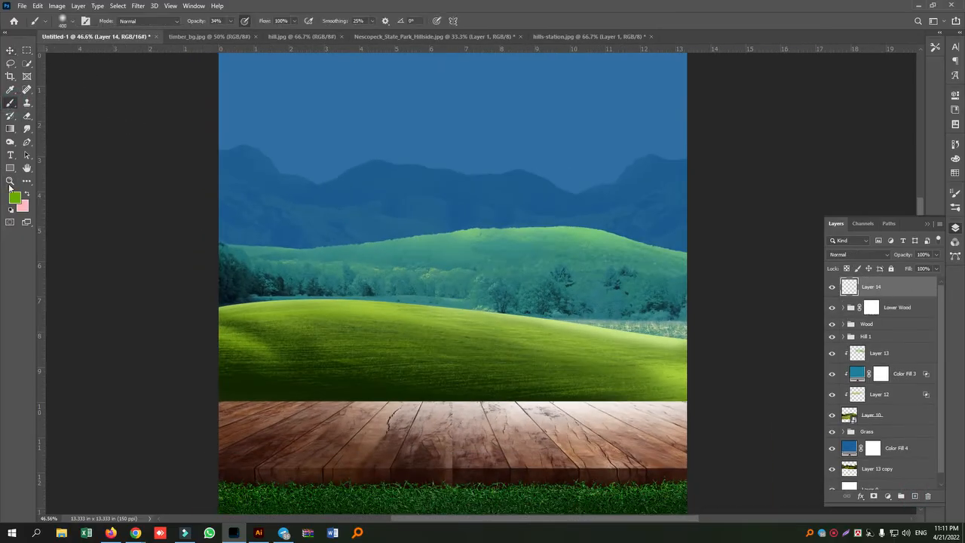
pyautogui.click(15, 199)
pyautogui.moveTo(647, 280); pyautogui.dragTo(625, 250)
pyautogui.click(801, 235)
# - Paint a light blue glow over the upper-right sky and distant hills with a 1500 px soft brush at 34% opacity
pyautogui.scroll(5, 653, 126)
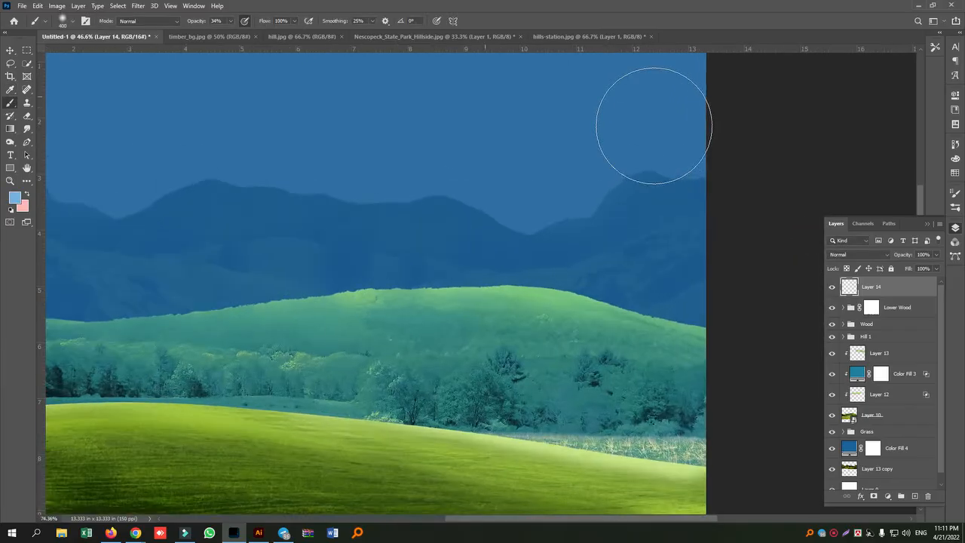
pyautogui.scroll(-6, 661, 128)
pyautogui.press(']')
pyautogui.press(']')
pyautogui.press(']')
pyautogui.press(']')
pyautogui.press(']')
pyautogui.press(']')
pyautogui.press(']')
pyautogui.press(']')
pyautogui.press(']')
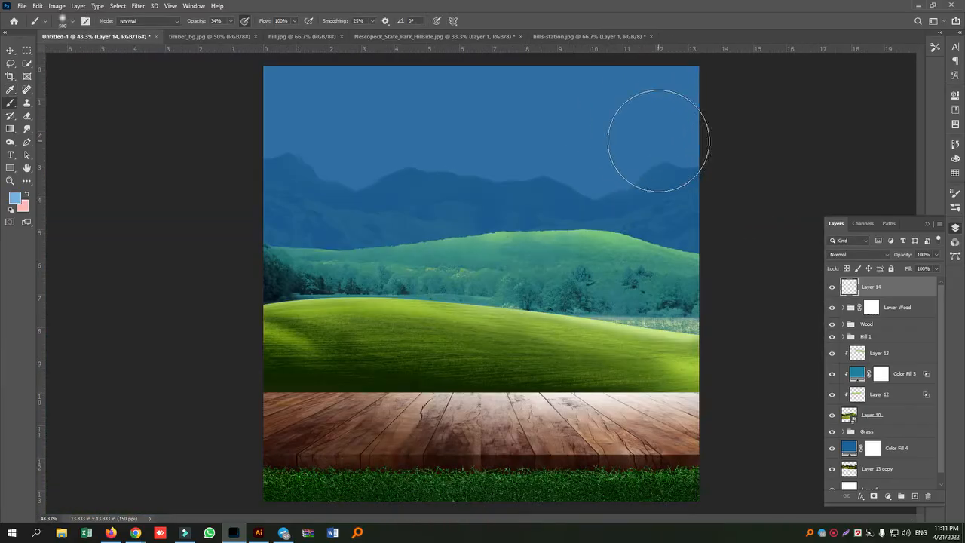
pyautogui.press(']')
pyautogui.press(']')
pyautogui.press(']')
pyautogui.click(632, 121)
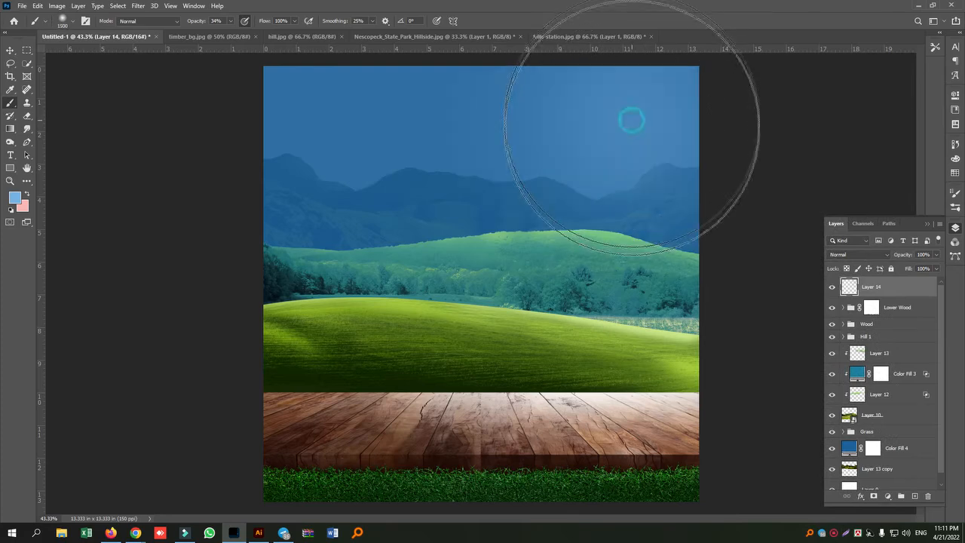
pyautogui.click(604, 123)
pyautogui.click(672, 113)
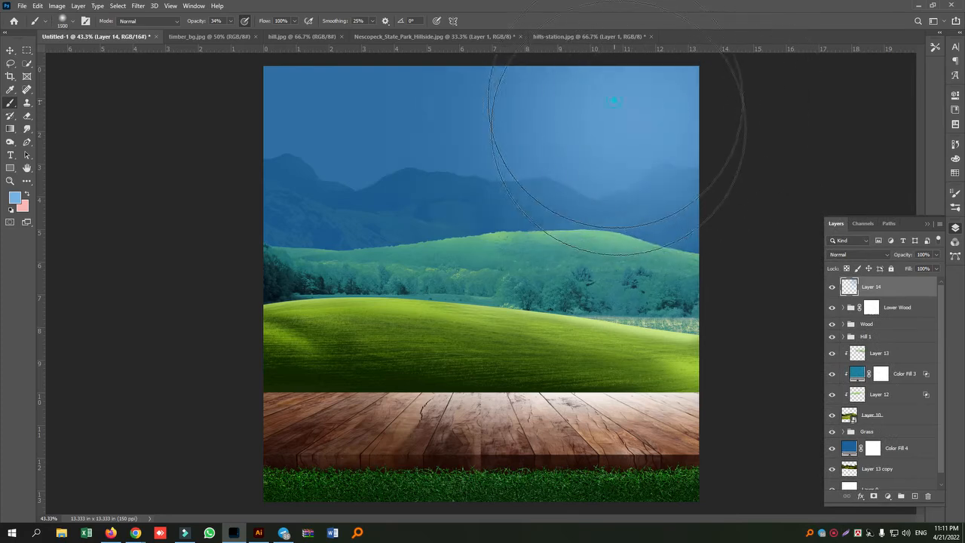
pyautogui.click(617, 123)
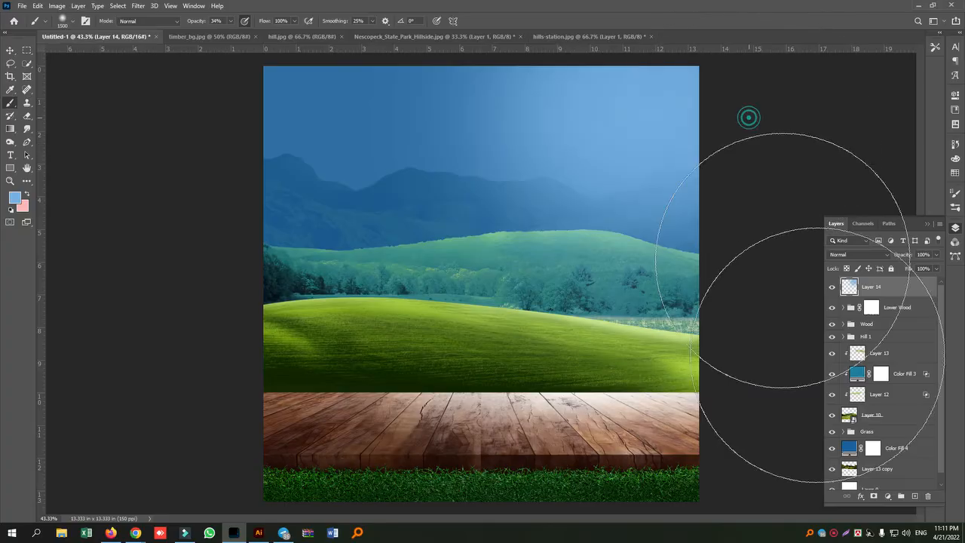
# - Add a new layer at the top of the stack and set the Brush's foreground colour to white (ffffff)
pyautogui.click(914, 497)
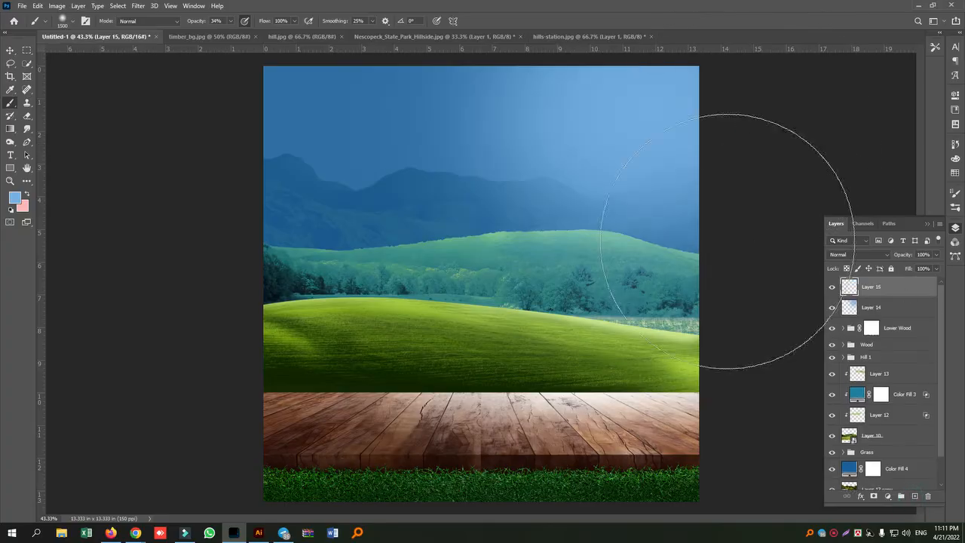
pyautogui.click(14, 197)
pyautogui.moveTo(640, 265); pyautogui.dragTo(560, 231)
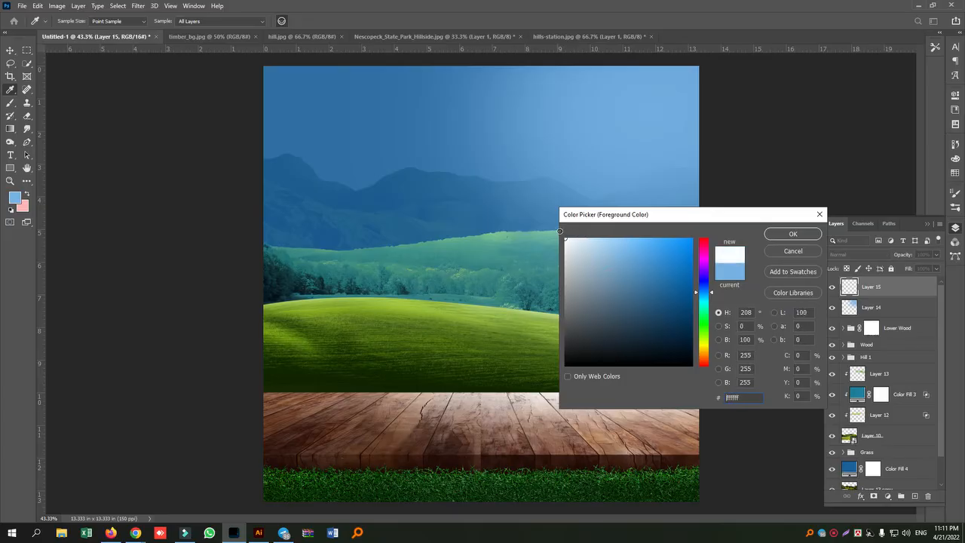
pyautogui.click(793, 235)
pyautogui.press('b')
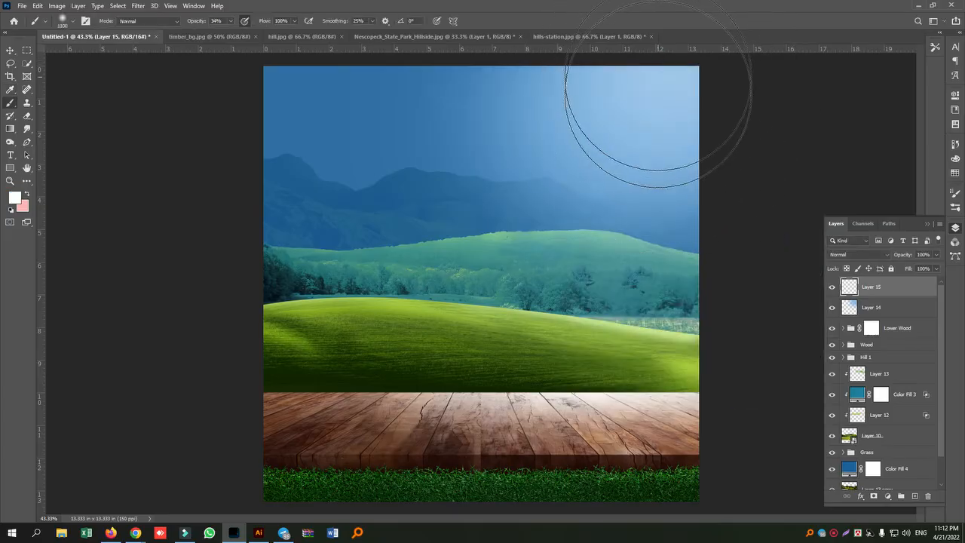
# - Paint a white glow in the upper-right sky with soft brushes of 1100 and 1500 px at 34% opacity
pyautogui.click(658, 80)
pyautogui.press(']')
pyautogui.press(']')
pyautogui.press(']')
pyautogui.press(']')
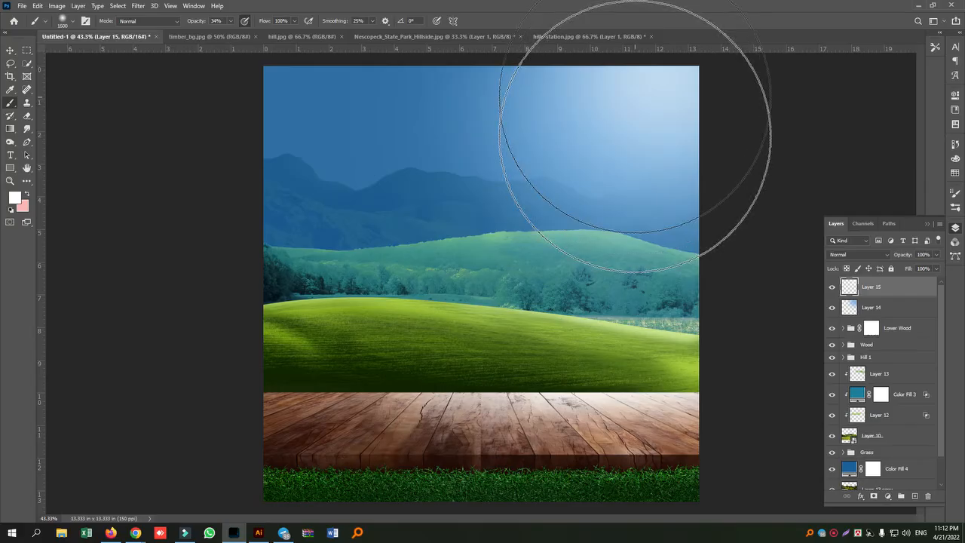
pyautogui.click(633, 95)
pyautogui.press('[')
pyautogui.press('[')
pyautogui.press('[')
pyautogui.press('[')
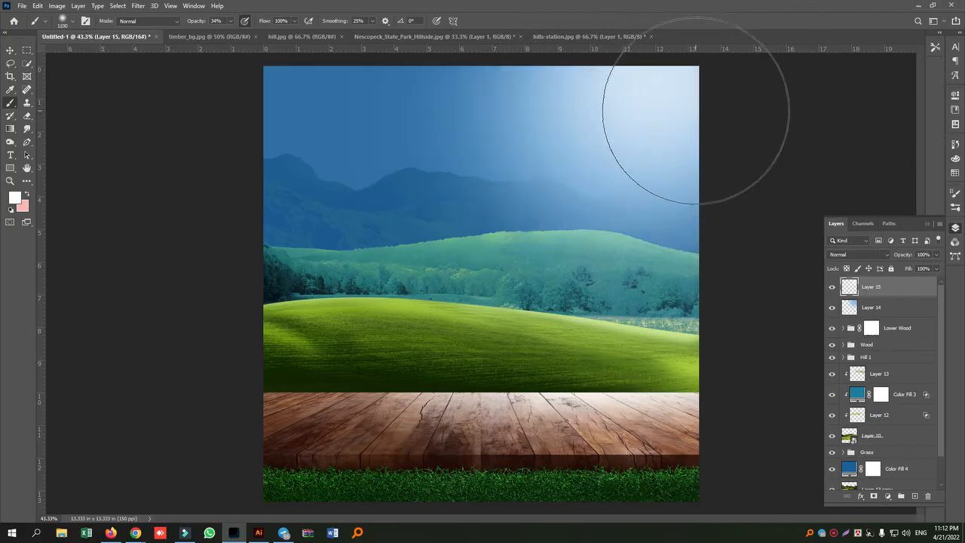
pyautogui.click(693, 102)
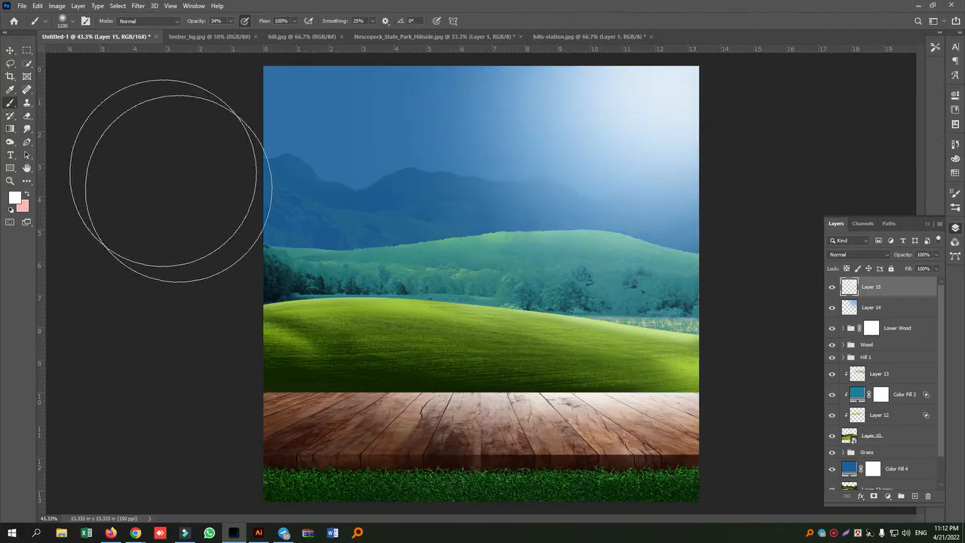
pyautogui.press('v')
pyautogui.scroll(-2, 672, 241)
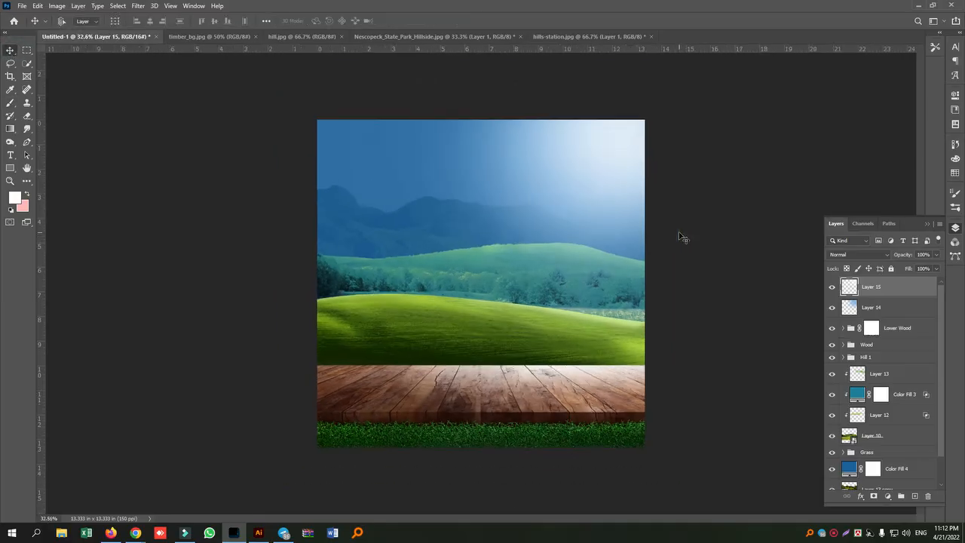
pyautogui.scroll(2, 717, 246)
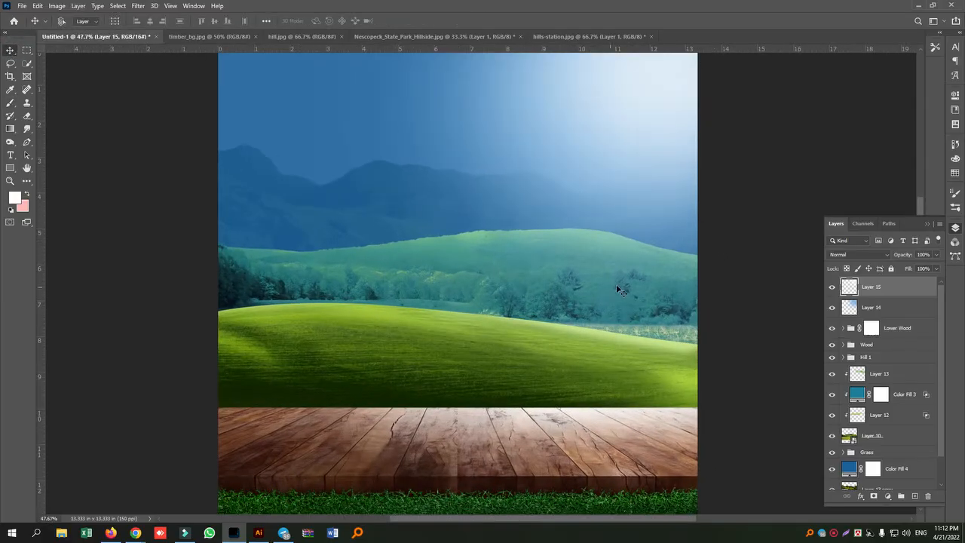
pyautogui.scroll(-1, 620, 290)
pyautogui.scroll(1, 616, 284)
pyautogui.scroll(-1, 616, 284)
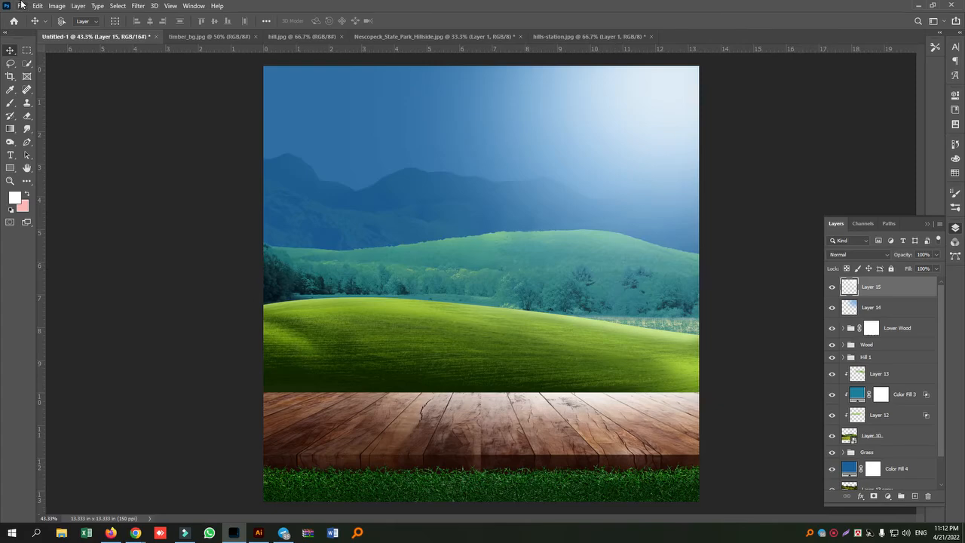
# - Look through the Desktop files in the Open dialog for a suitable image and close it without opening any
pyautogui.click(22, 5)
pyautogui.click(30, 26)
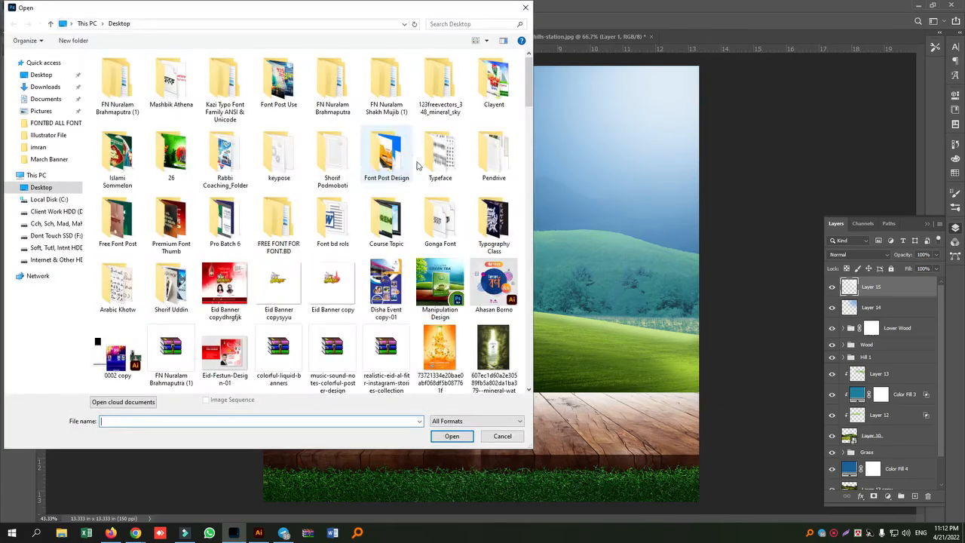
pyautogui.scroll(-2, 465, 254)
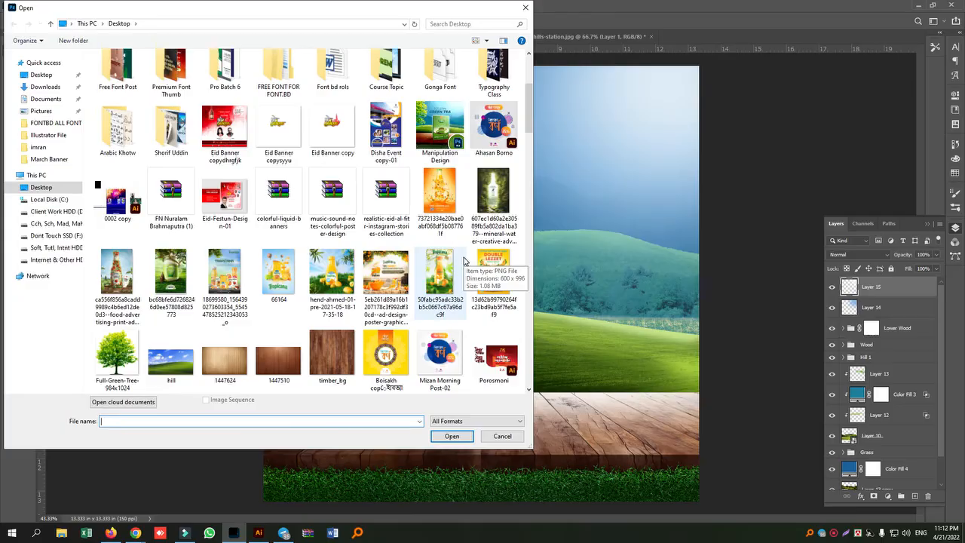
pyautogui.scroll(-3, 465, 261)
pyautogui.scroll(-4, 461, 265)
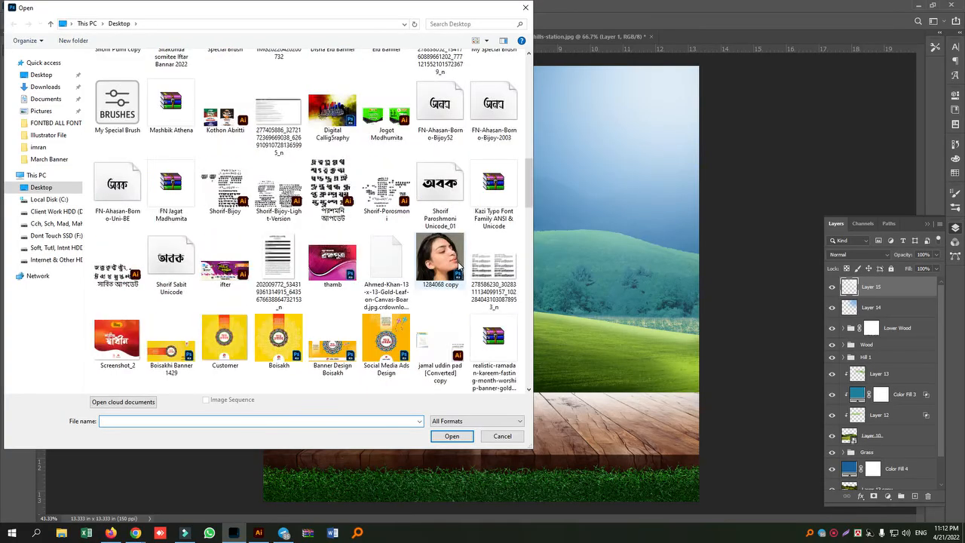
pyautogui.scroll(-2, 456, 270)
pyautogui.scroll(-5, 455, 270)
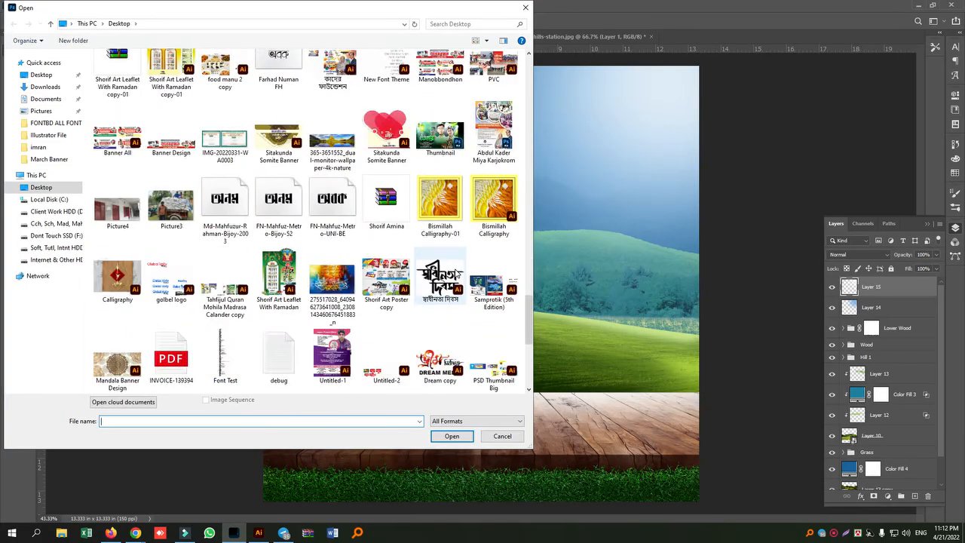
pyautogui.scroll(5, 419, 309)
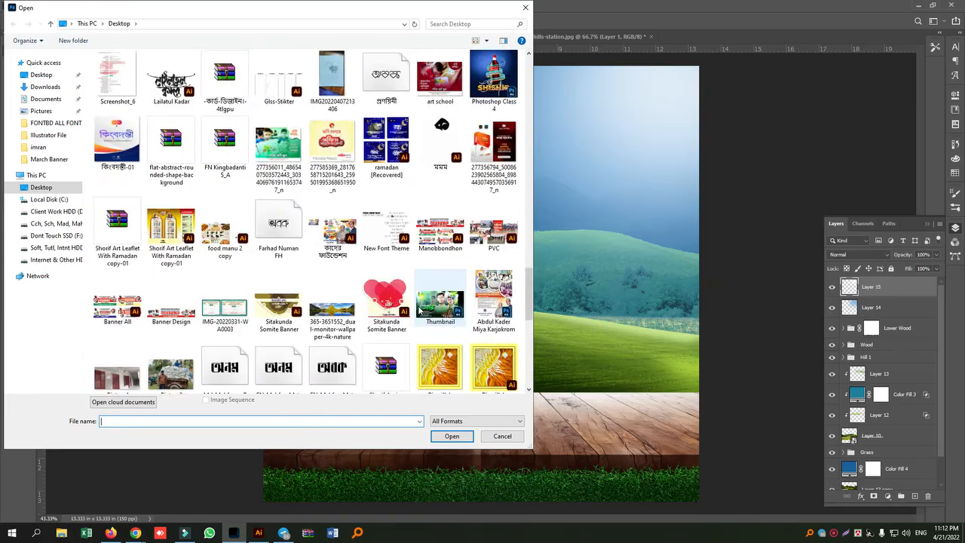
pyautogui.scroll(10, 422, 308)
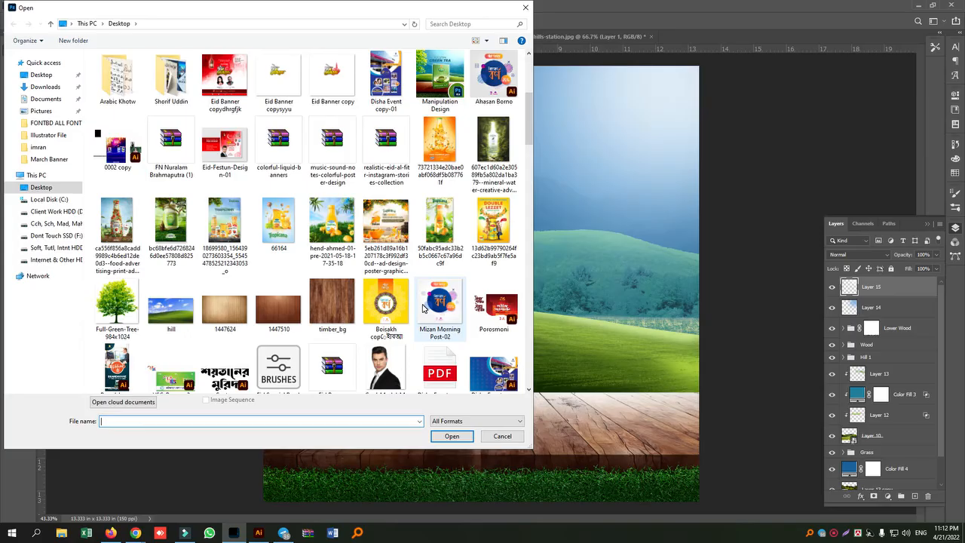
pyautogui.scroll(3, 423, 308)
pyautogui.scroll(-3, 425, 309)
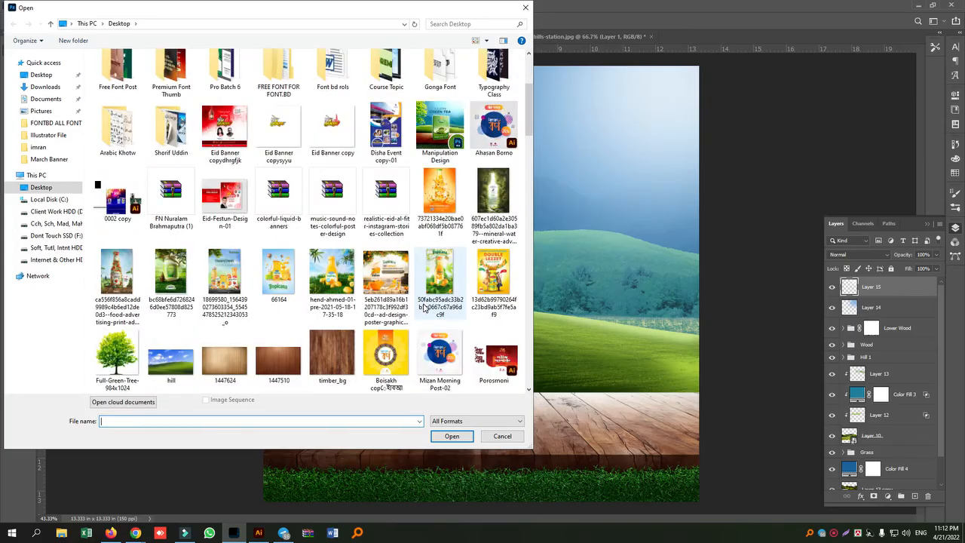
pyautogui.scroll(-3, 424, 309)
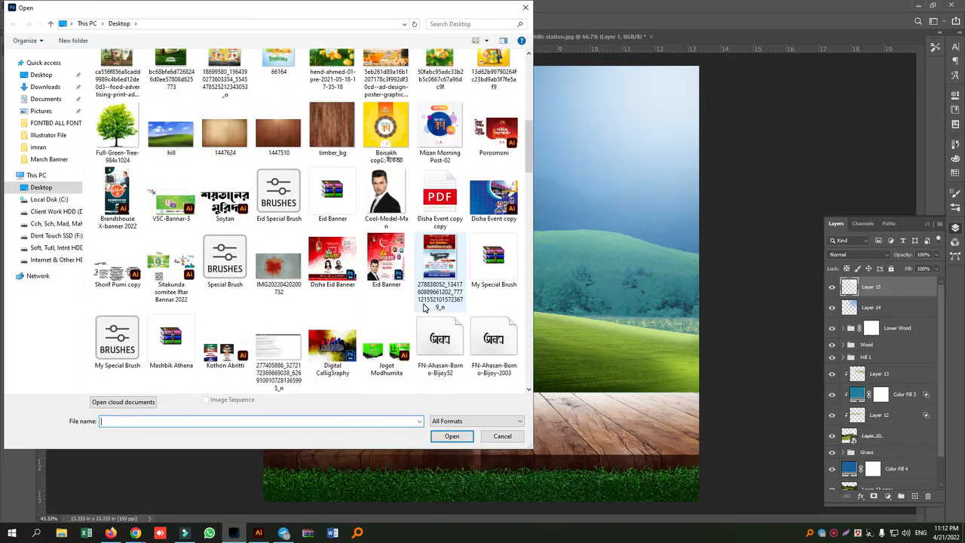
pyautogui.scroll(3, 424, 308)
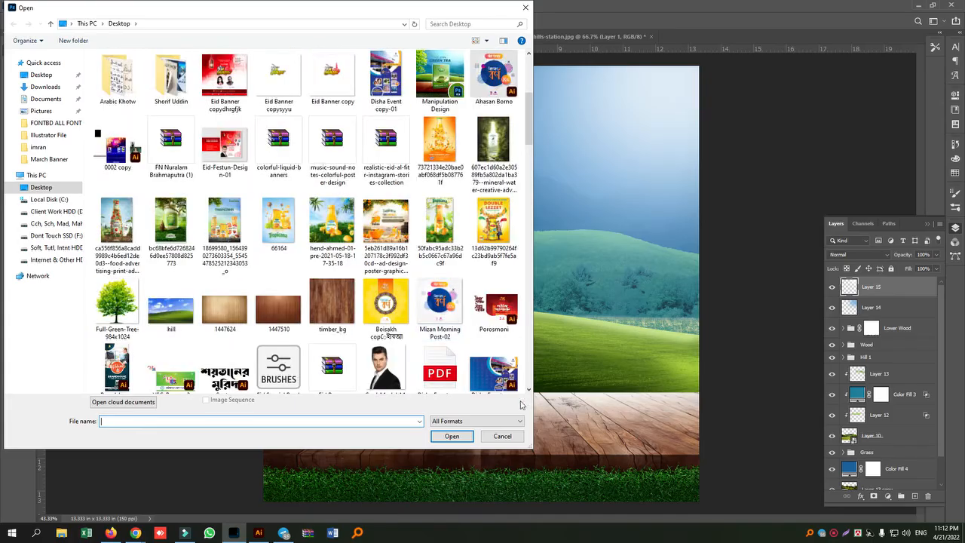
pyautogui.click(502, 437)
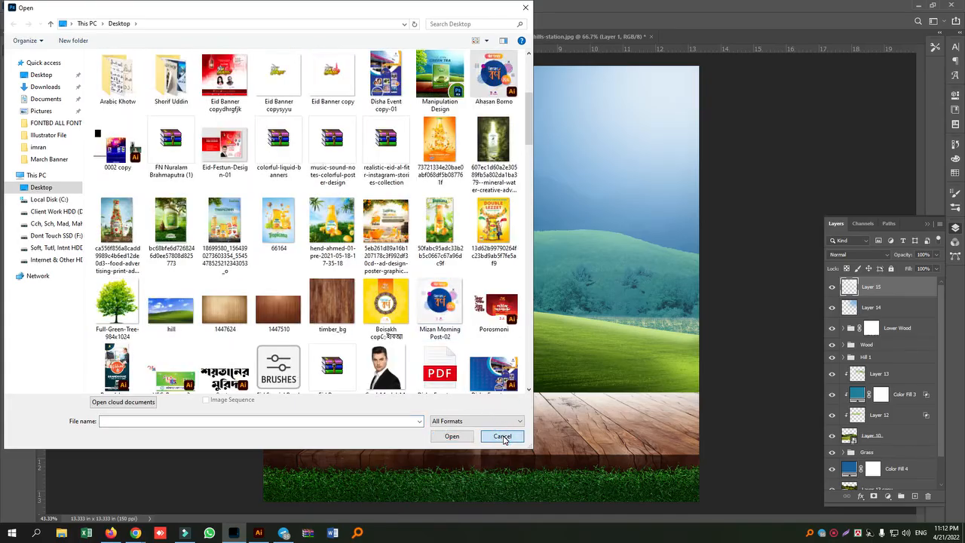
pyautogui.click(504, 438)
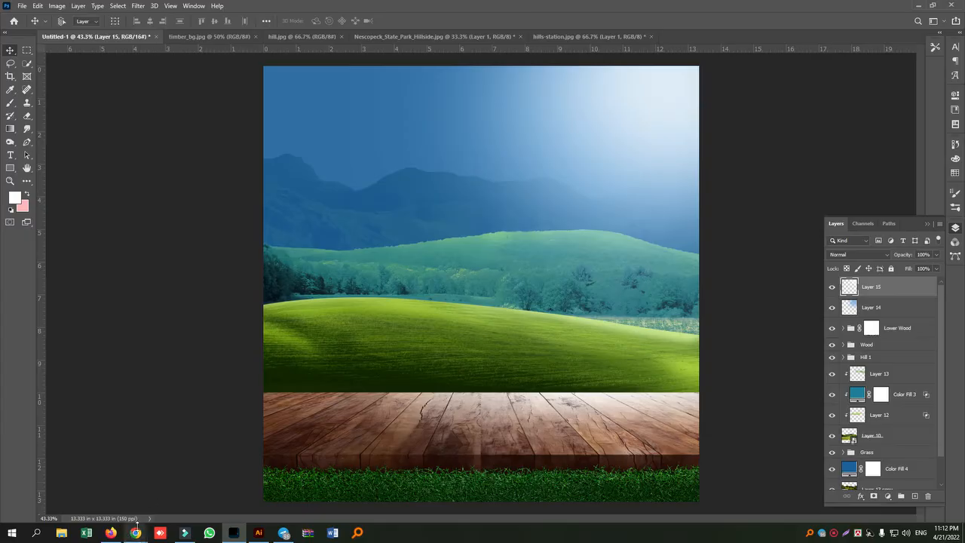
# - Switch to Chrome and search Google Images for "packet design" in a new tab
pyautogui.moveTo(135, 533)
pyautogui.click(75, 482)
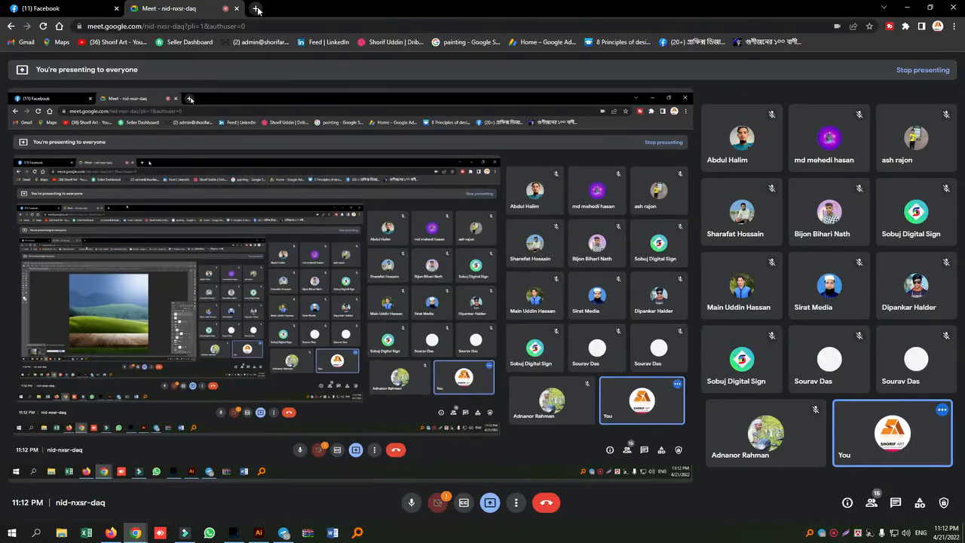
pyautogui.click(256, 8)
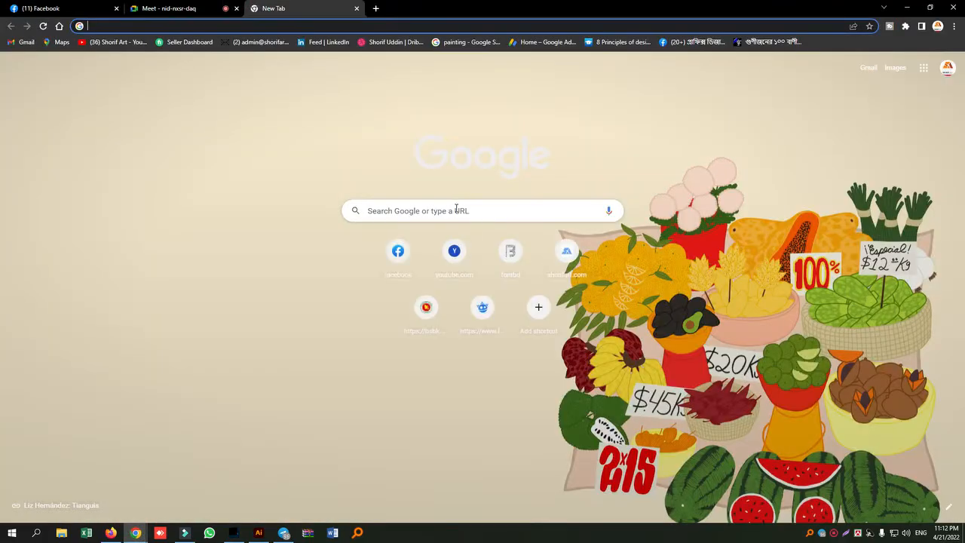
pyautogui.click(456, 210)
pyautogui.write('p')
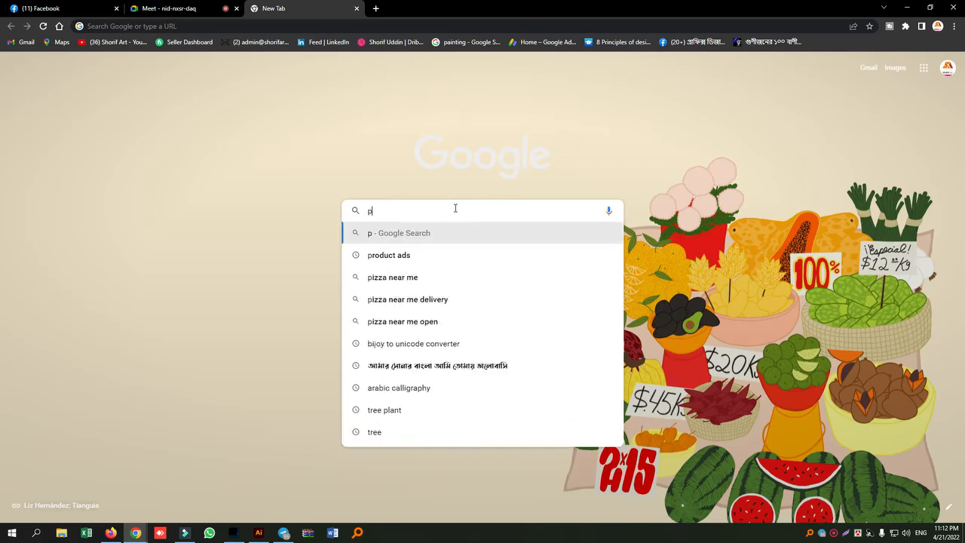
pyautogui.write('acket de')
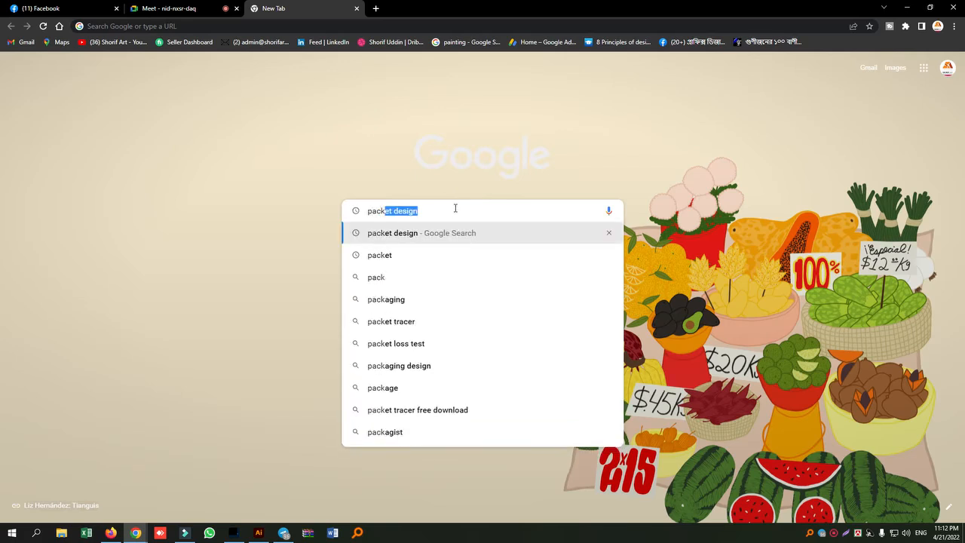
pyautogui.write('sign')
pyautogui.press('Return')
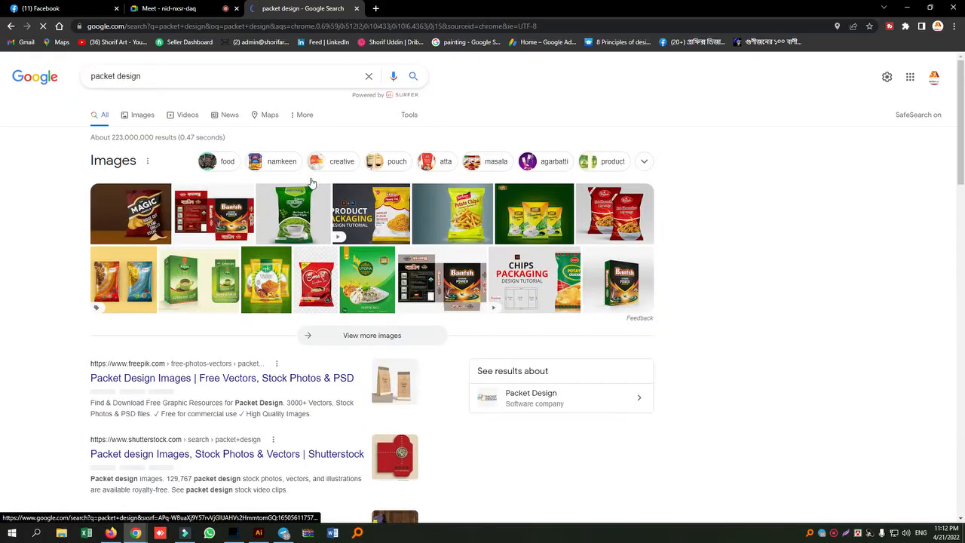
pyautogui.click(144, 117)
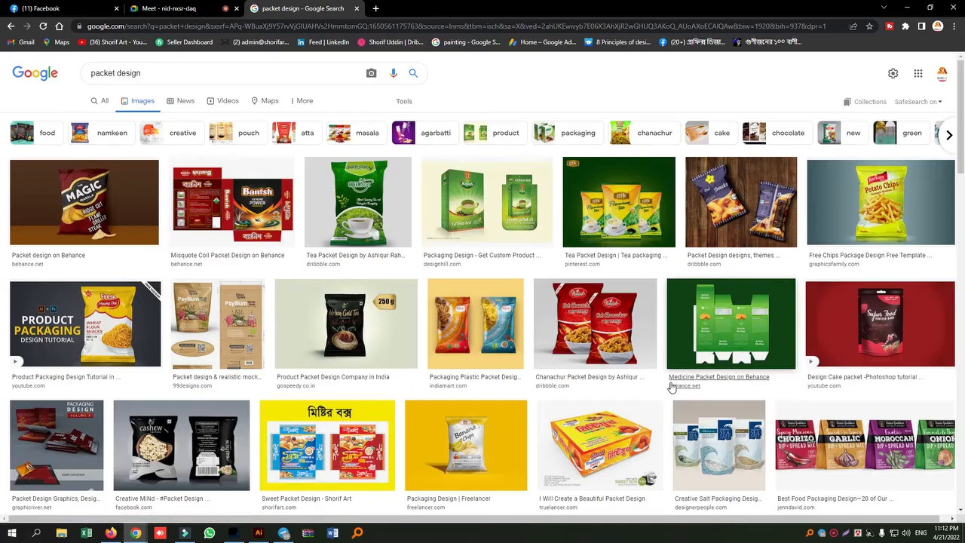
# - Browse the packet design image results for a suitable product packaging picture
pyautogui.scroll(-5, 671, 387)
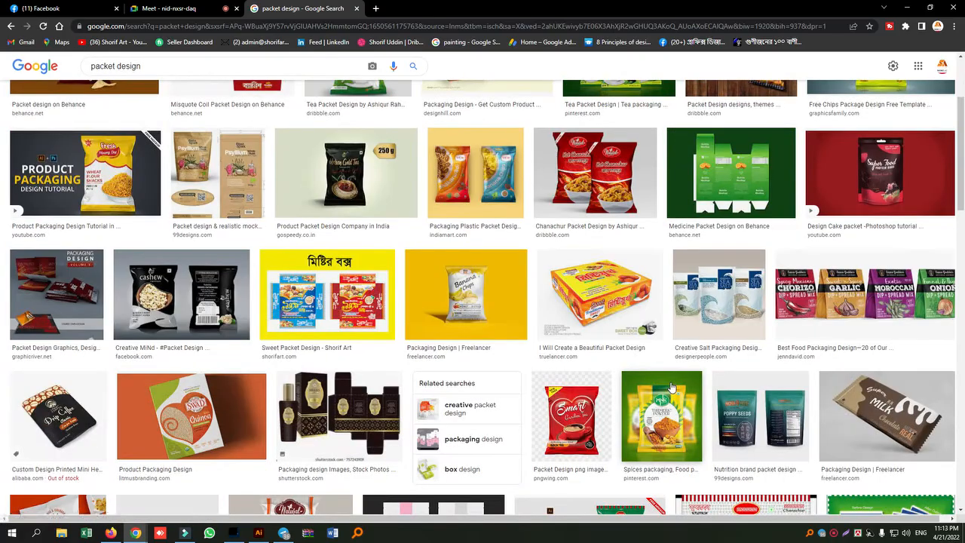
pyautogui.scroll(-2, 673, 389)
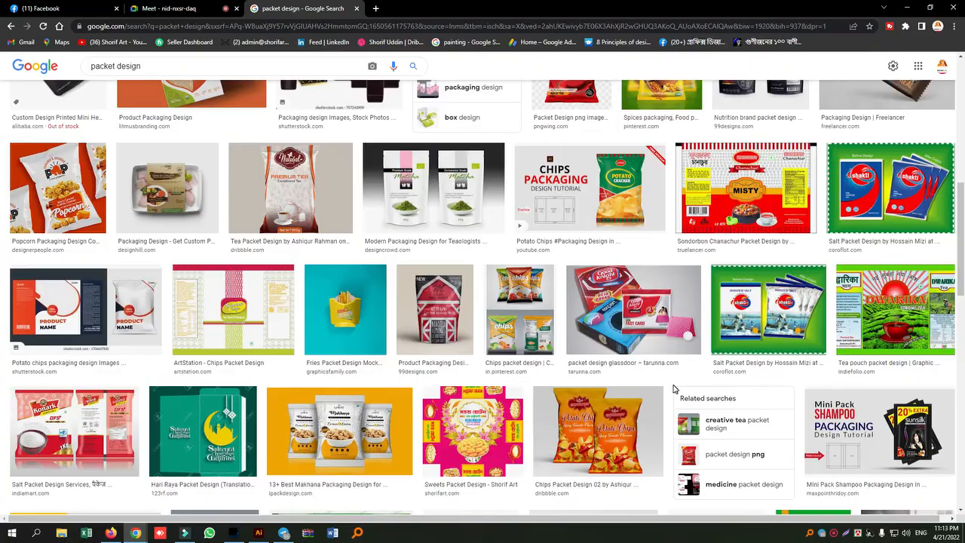
pyautogui.scroll(-6, 673, 389)
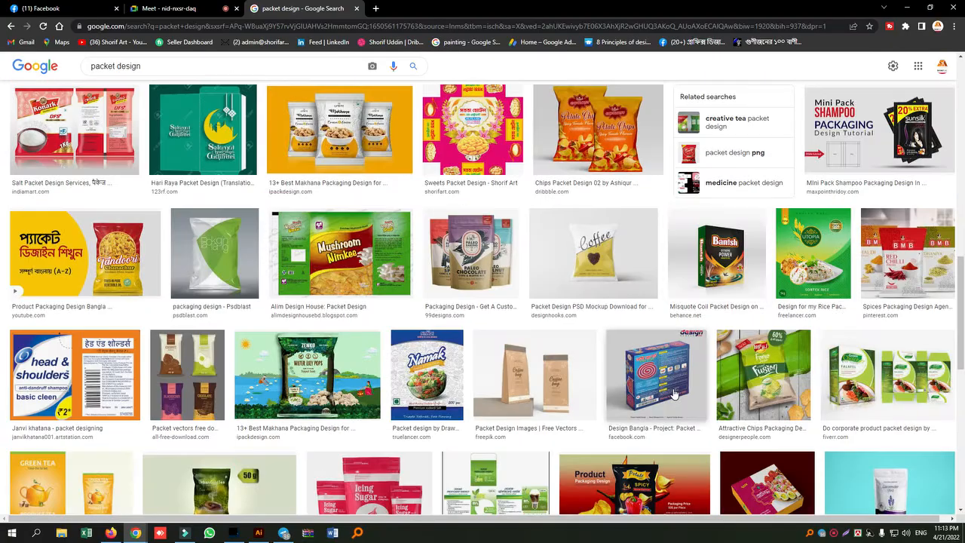
pyautogui.scroll(2, 674, 389)
pyautogui.scroll(-1, 673, 387)
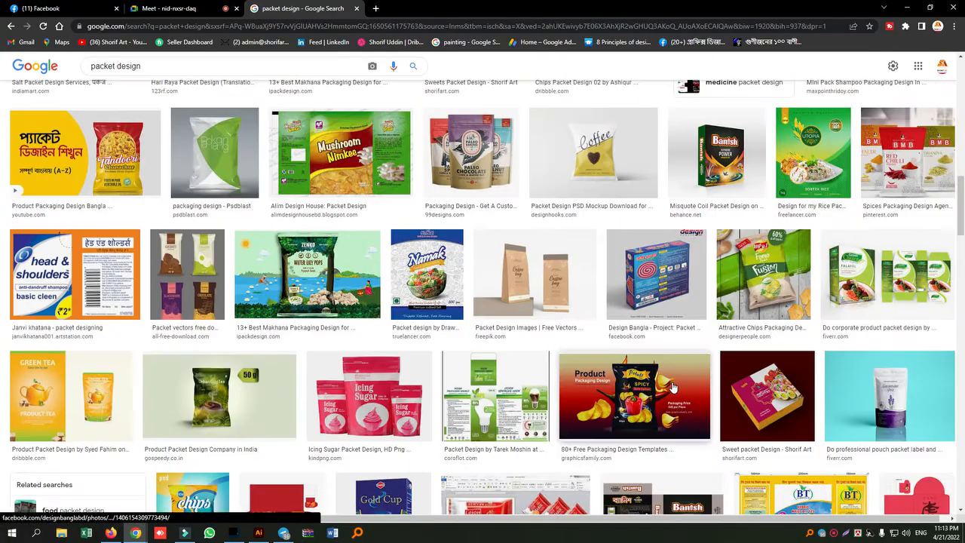
pyautogui.scroll(-2, 674, 387)
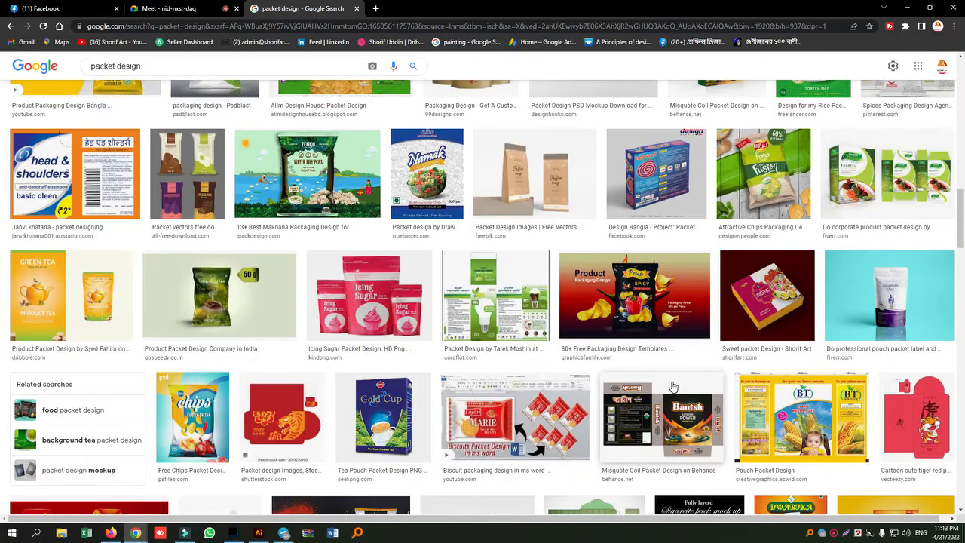
pyautogui.scroll(5, 673, 387)
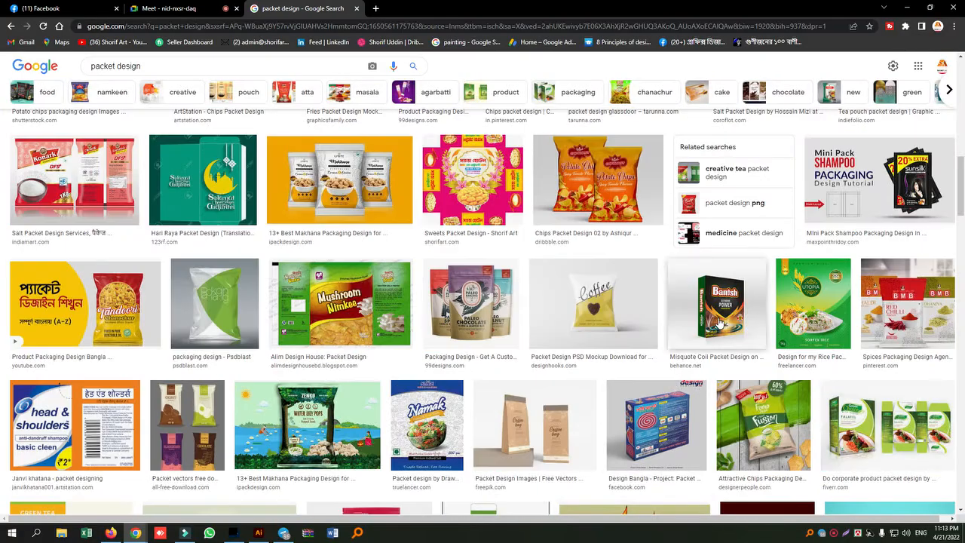
# - Preview the blue mosquito coil box by Design Bangla and look through its related images
pyautogui.click(641, 448)
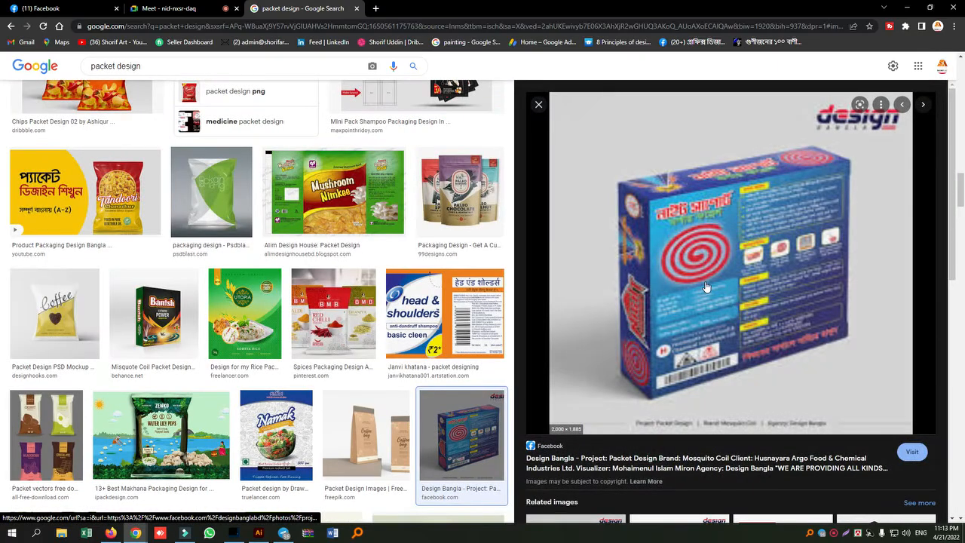
pyautogui.scroll(-4, 592, 241)
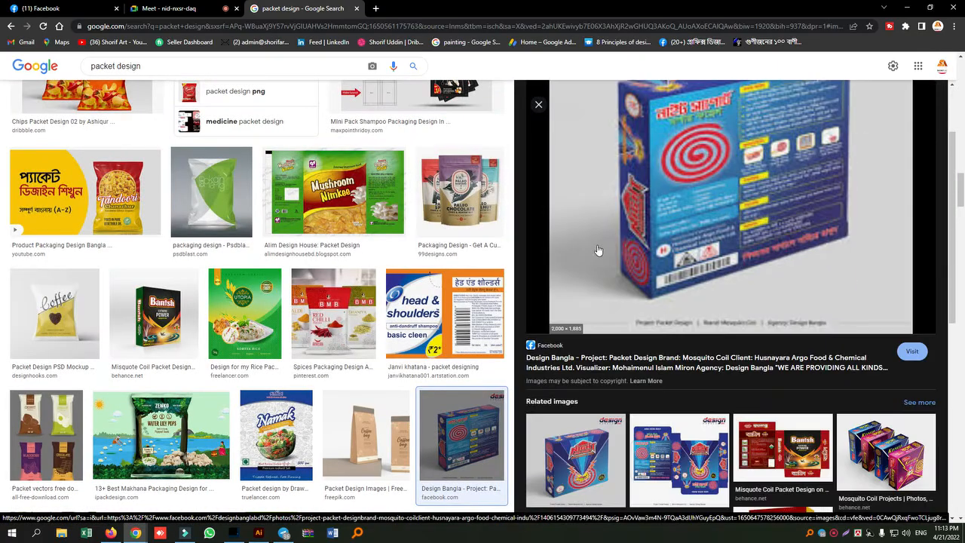
pyautogui.scroll(-2, 596, 362)
pyautogui.scroll(-2, 603, 386)
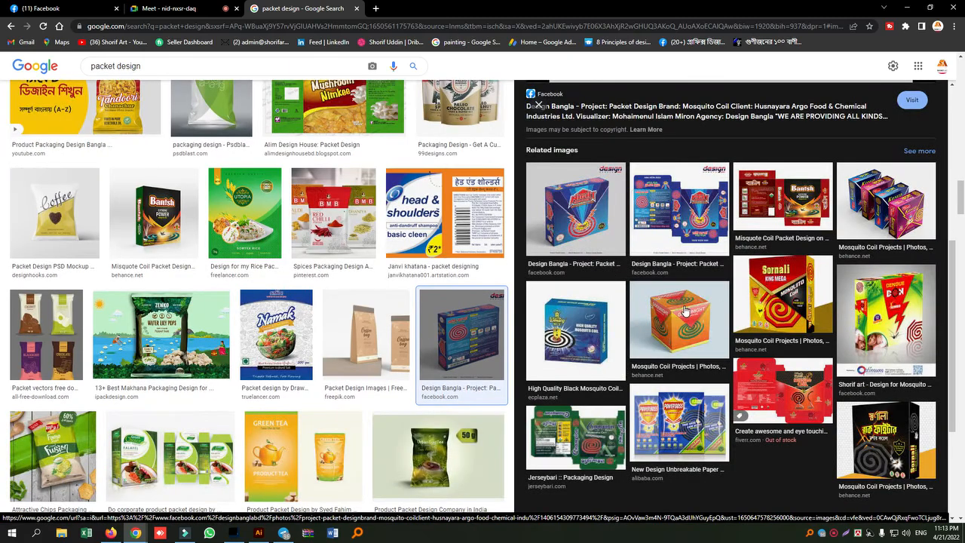
# - Preview related mosquito coil boxes in the image results and copy the red XMON Mosqrel box image
pyautogui.click(684, 311)
pyautogui.scroll(-1, 785, 294)
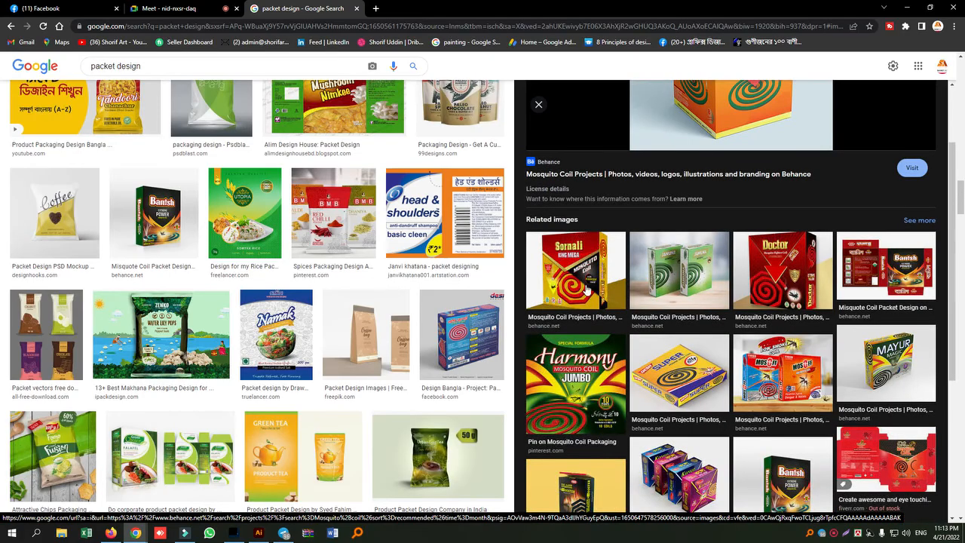
pyautogui.click(588, 289)
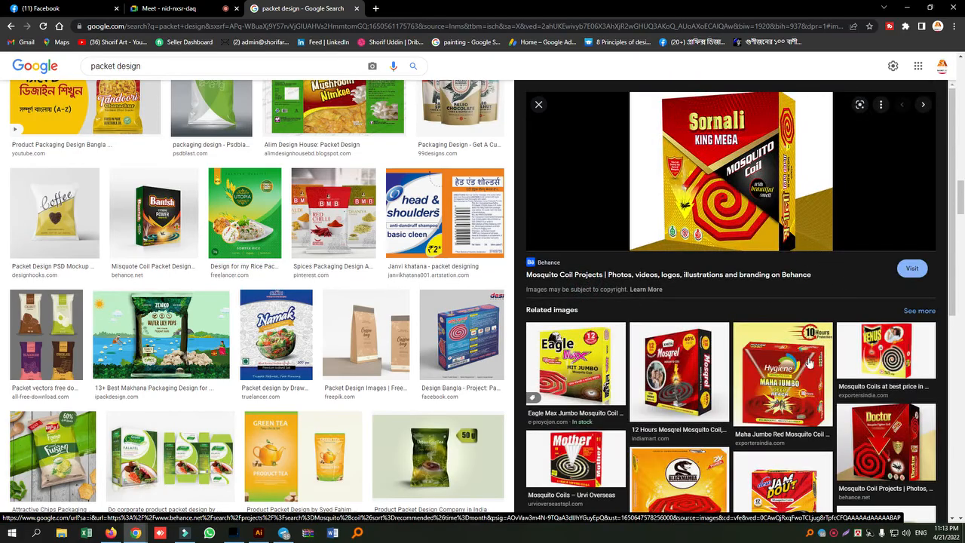
pyautogui.click(653, 383)
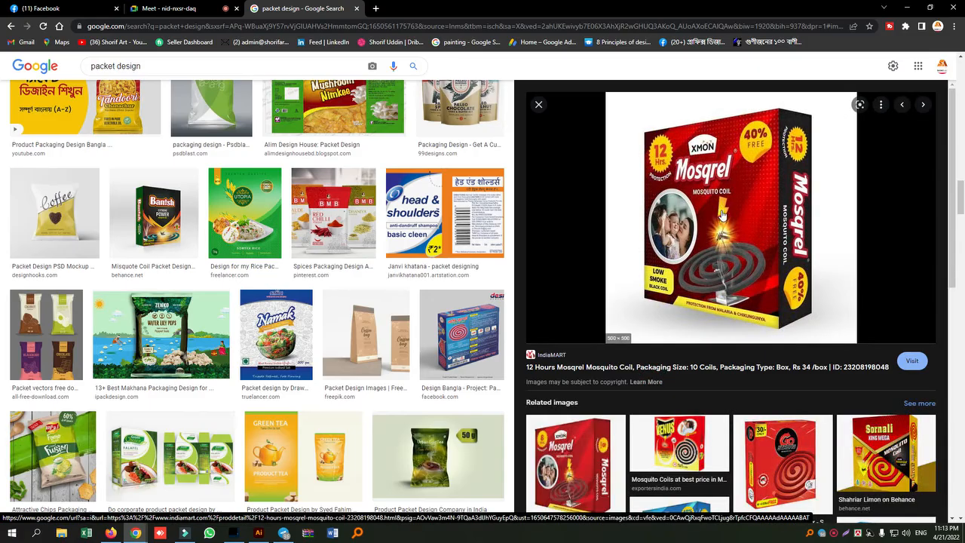
pyautogui.rightClick(721, 212)
pyautogui.click(748, 332)
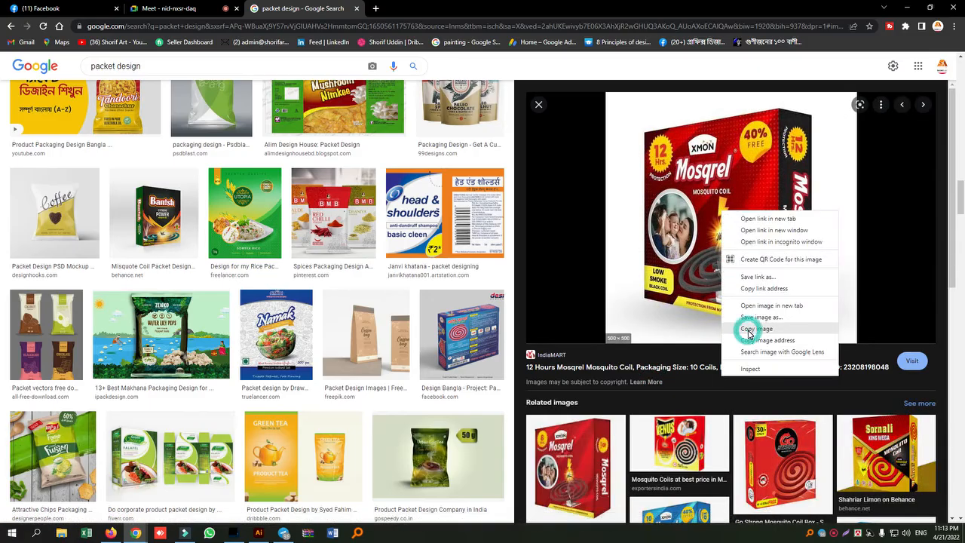
# - Switch to Photoshop, paste the Mosqrel box image into the hills composition and enlarge it over the wooden platform
pyautogui.click(234, 533)
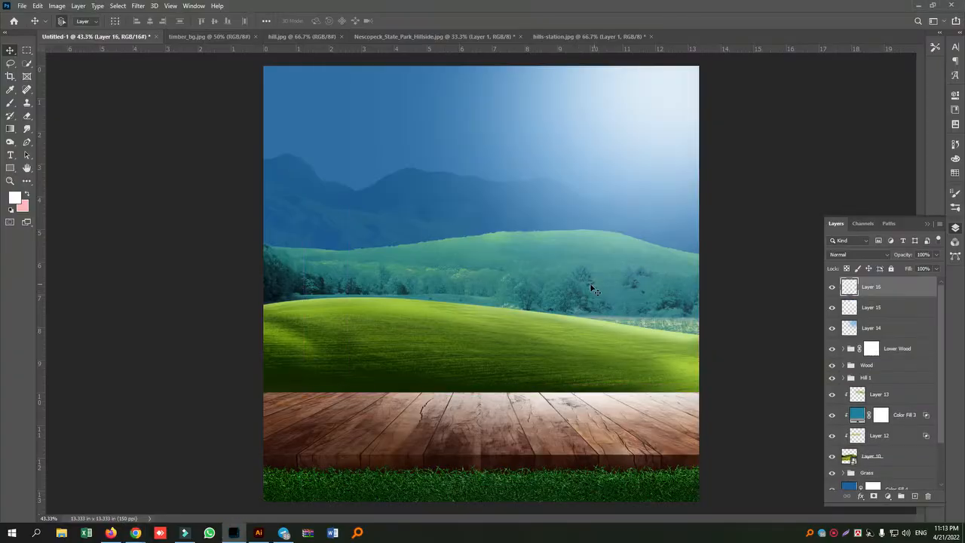
pyautogui.hotkey('ctrl', 'v')
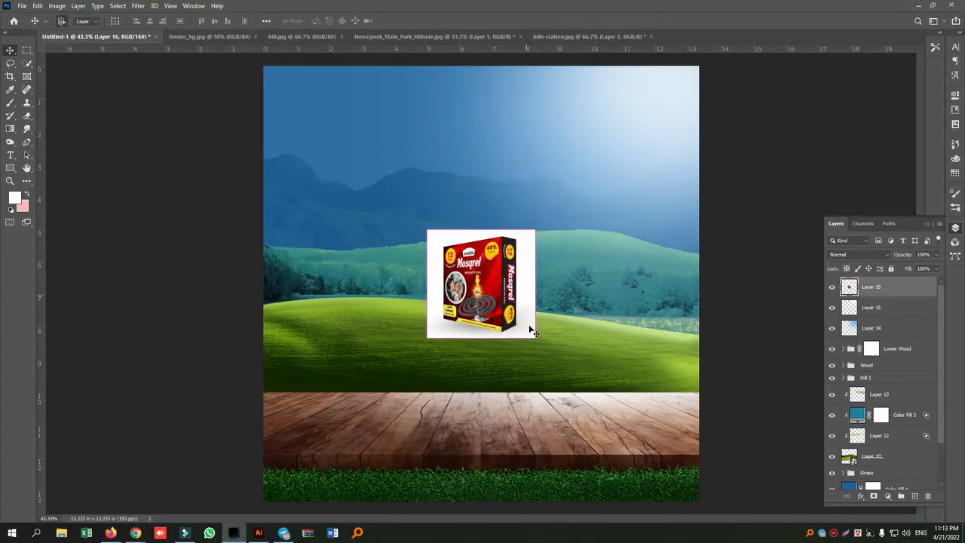
pyautogui.hotkey('ctrl', 't')
pyautogui.moveTo(535, 337); pyautogui.dragTo(540, 363)
pyautogui.press('Return')
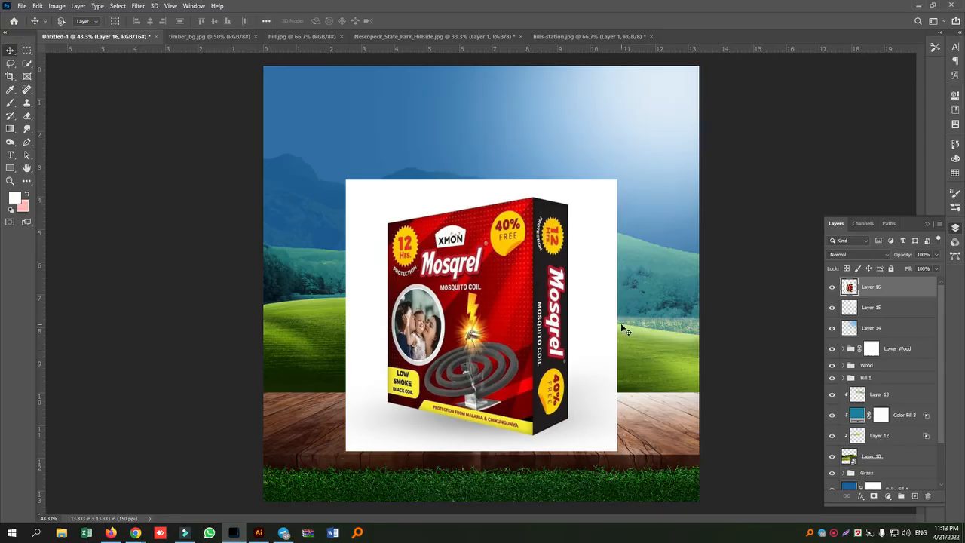
# - Outline the front and side faces of the Mosqrel box with the Polygonal Lasso, corner by corner
pyautogui.hotkey('ctrl', '+')
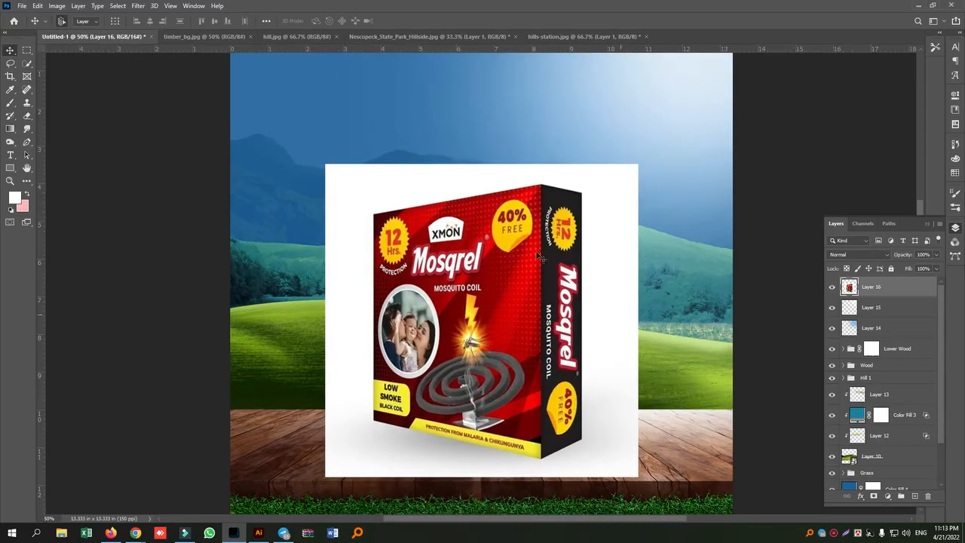
pyautogui.click(11, 64)
pyautogui.click(60, 73)
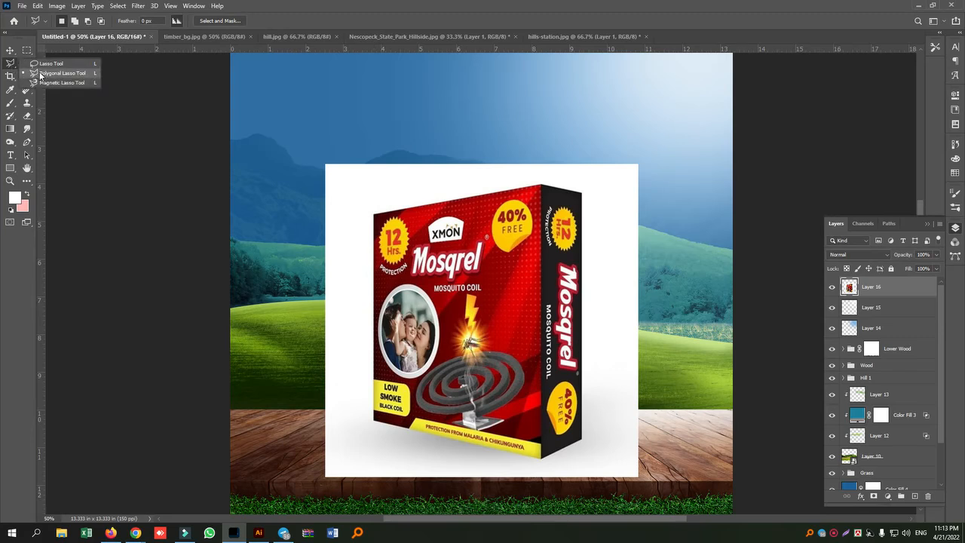
pyautogui.click(375, 213)
pyautogui.click(541, 185)
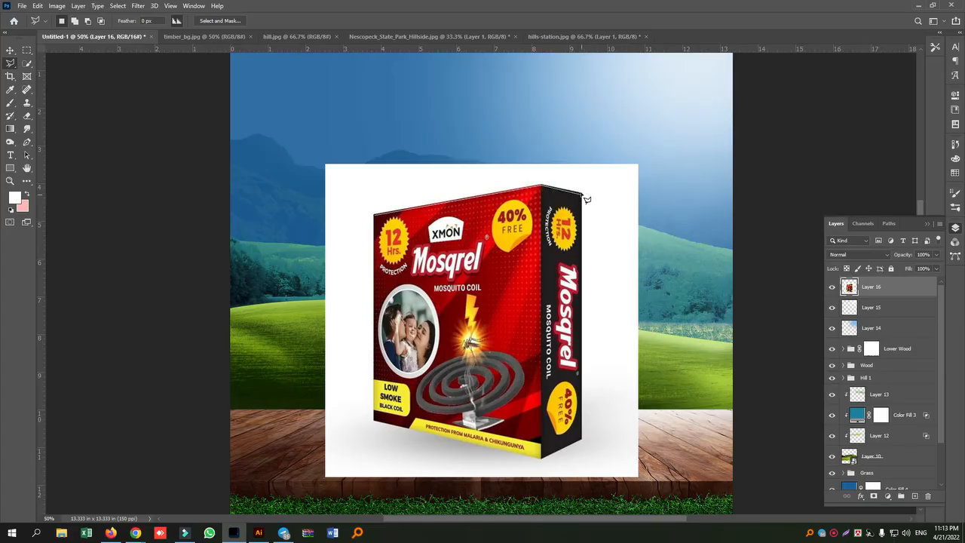
pyautogui.click(582, 192)
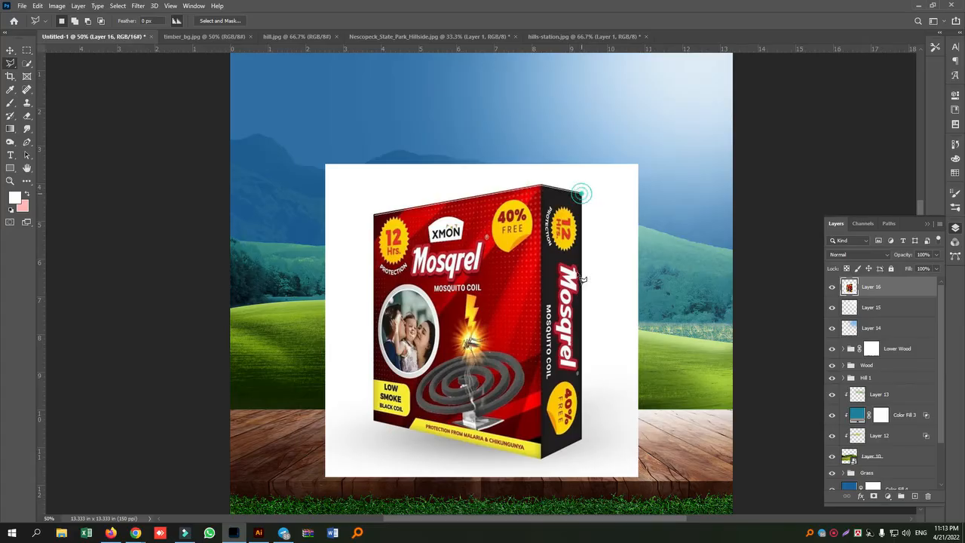
pyautogui.click(581, 439)
pyautogui.click(541, 457)
pyautogui.click(375, 424)
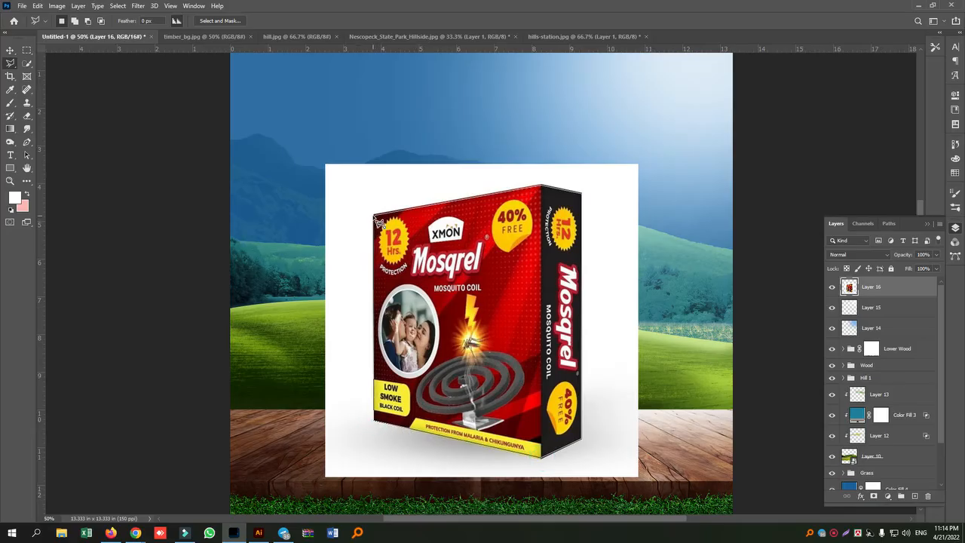
pyautogui.doubleClick(377, 220)
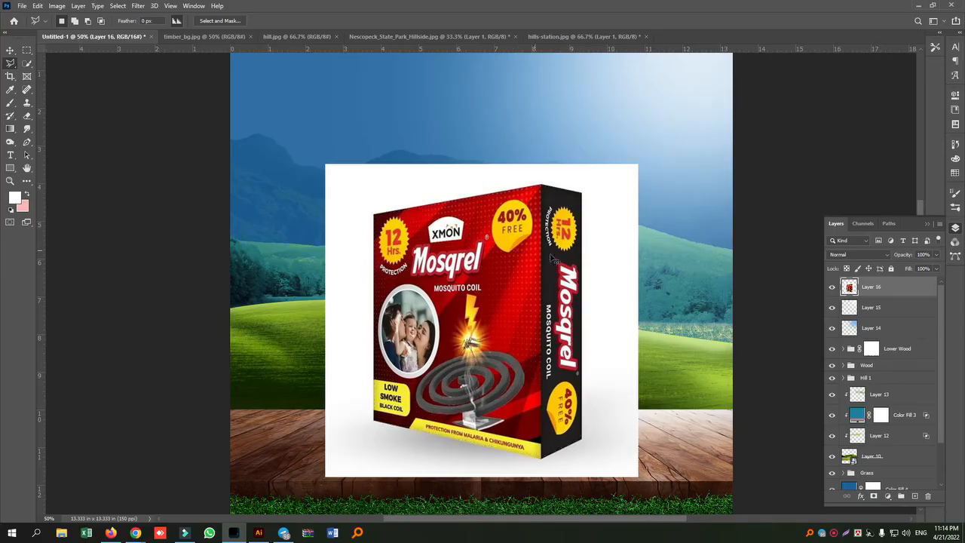
# - Remove the white background around the Mosqrel box and set the cut-out box down on the wooden platform
pyautogui.press('Delete')
pyautogui.press('Delete')
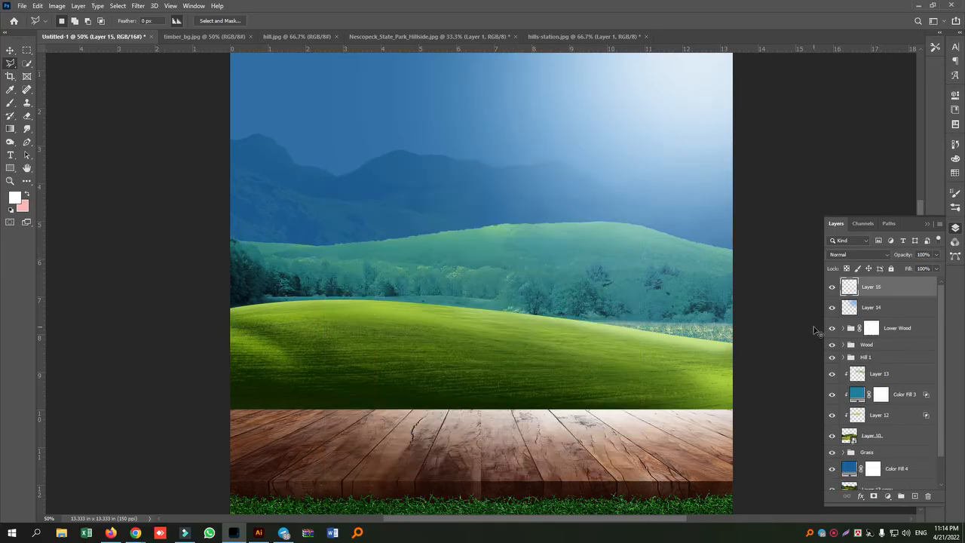
pyautogui.hotkey('ctrl', 'z')
pyautogui.press('v')
pyautogui.moveTo(524, 340); pyautogui.dragTo(534, 346)
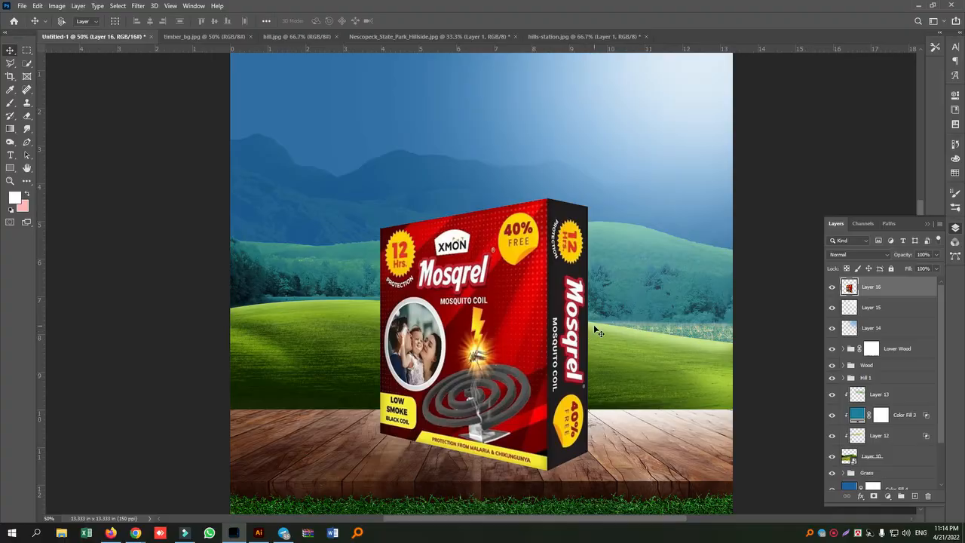
pyautogui.moveTo(537, 388); pyautogui.dragTo(536, 388)
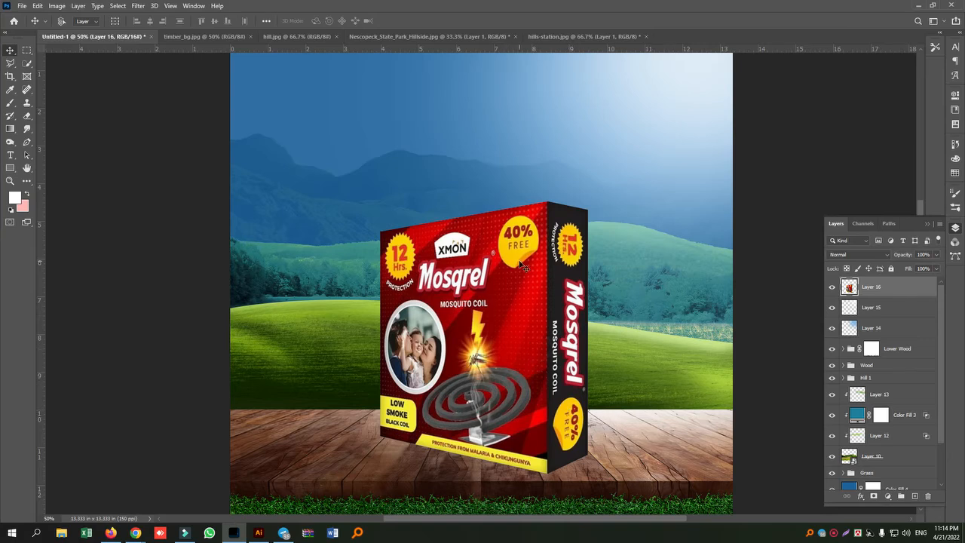
# - Start a Perspective Warp on the box layer and fit one quad to its black side face and one to its red front face
pyautogui.click(37, 6)
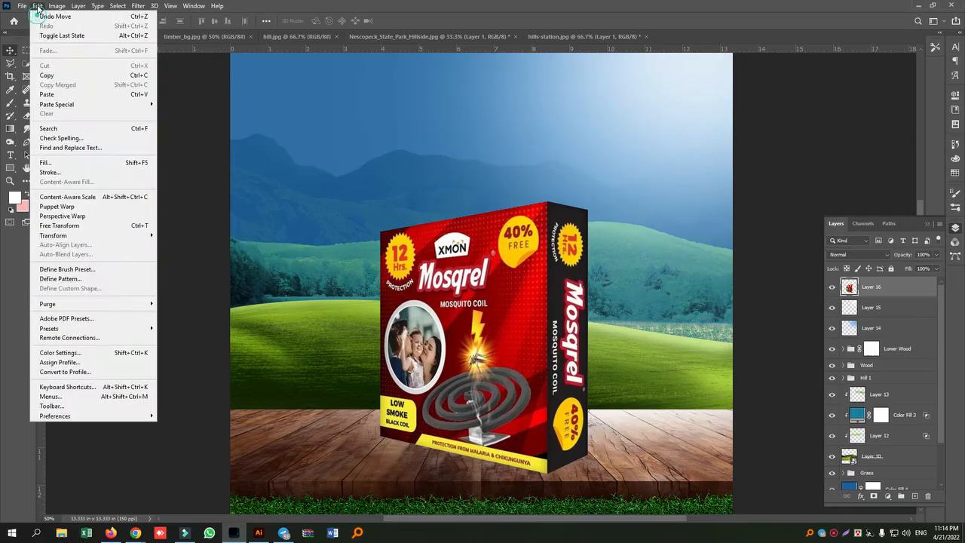
pyautogui.click(78, 217)
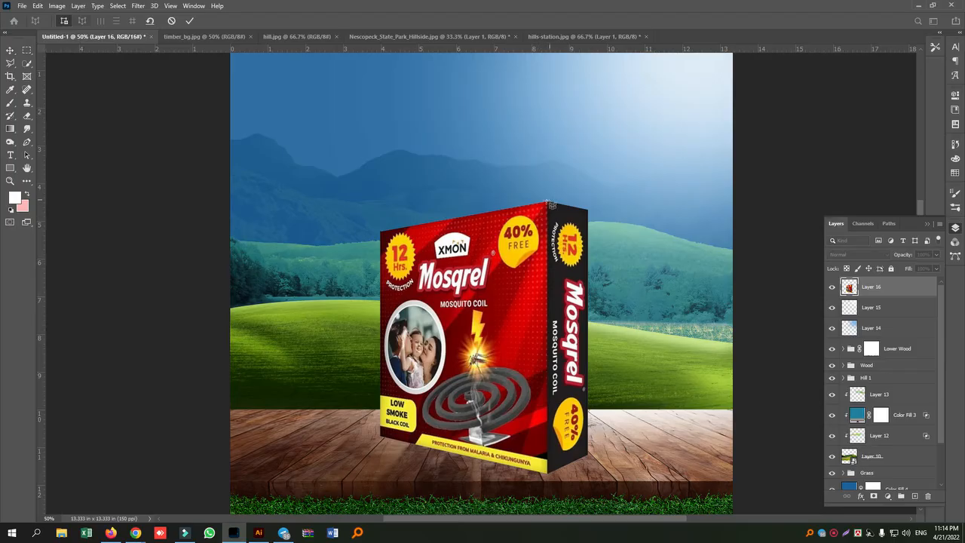
pyautogui.moveTo(549, 202)
pyautogui.mouseDown()
pyautogui.moveTo(647, 302)
pyautogui.moveTo(614, 422)
pyautogui.moveTo(588, 453)
pyautogui.mouseUp()
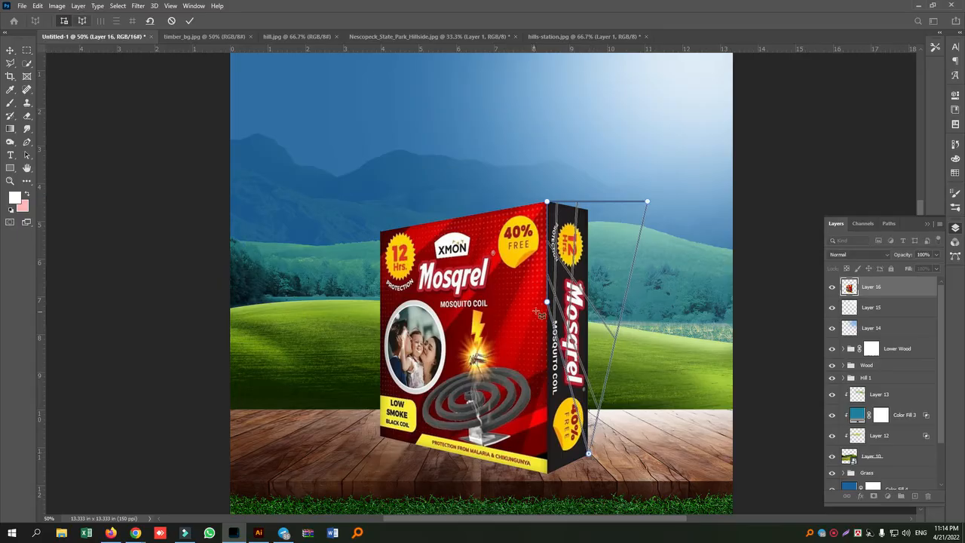
pyautogui.moveTo(547, 304); pyautogui.dragTo(549, 474)
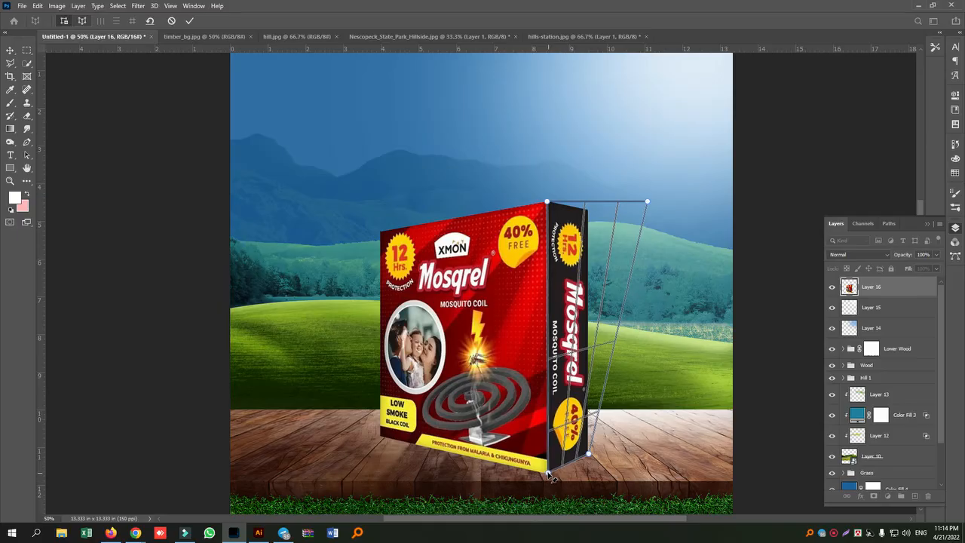
pyautogui.moveTo(649, 203); pyautogui.dragTo(590, 215)
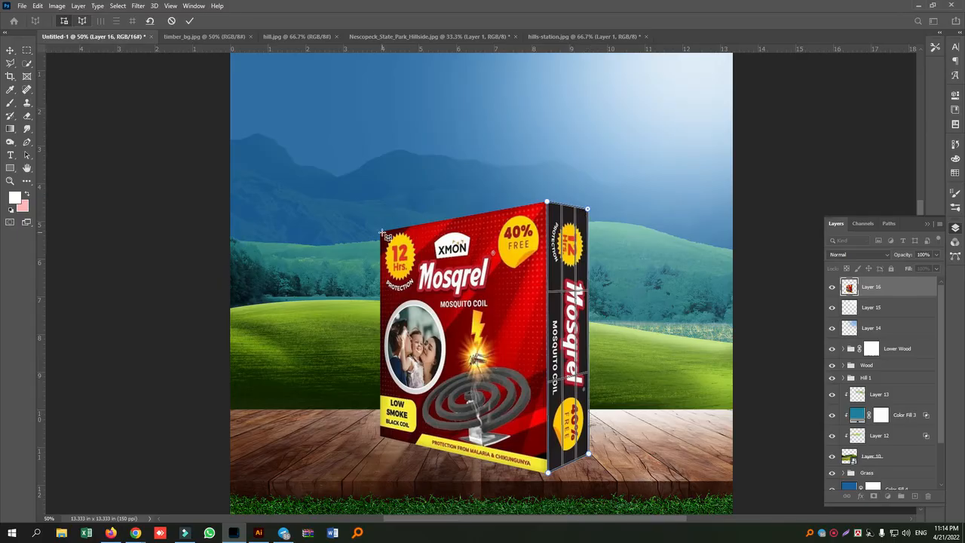
pyautogui.moveTo(383, 232); pyautogui.dragTo(547, 392)
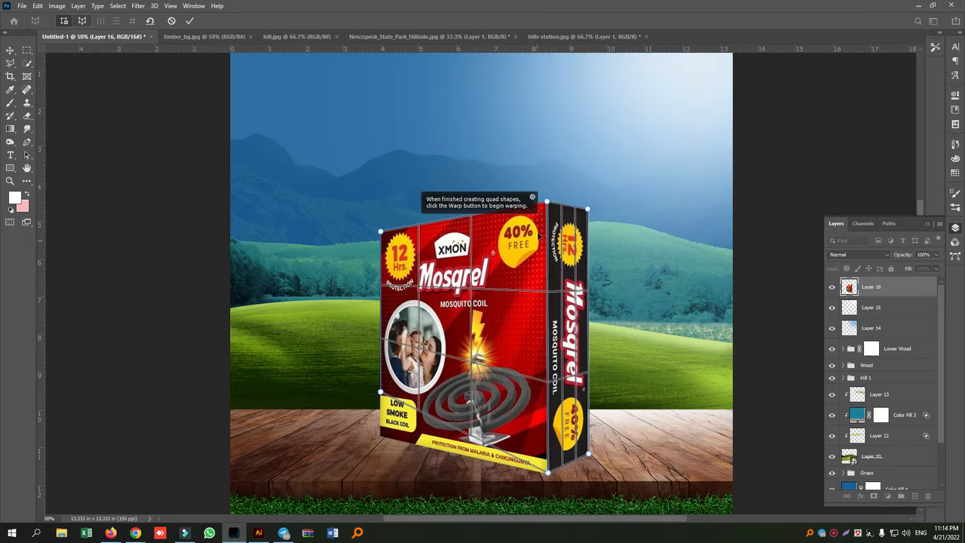
pyautogui.moveTo(380, 393); pyautogui.dragTo(383, 438)
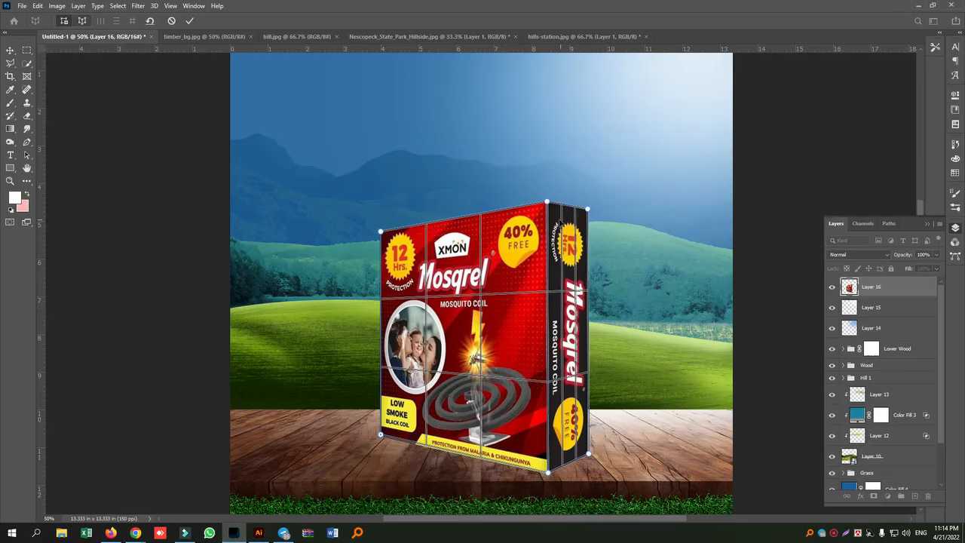
# - Warp the box by pulling the front face's outer edge inward and shifting the shared corner edge toward the front face
pyautogui.click(84, 21)
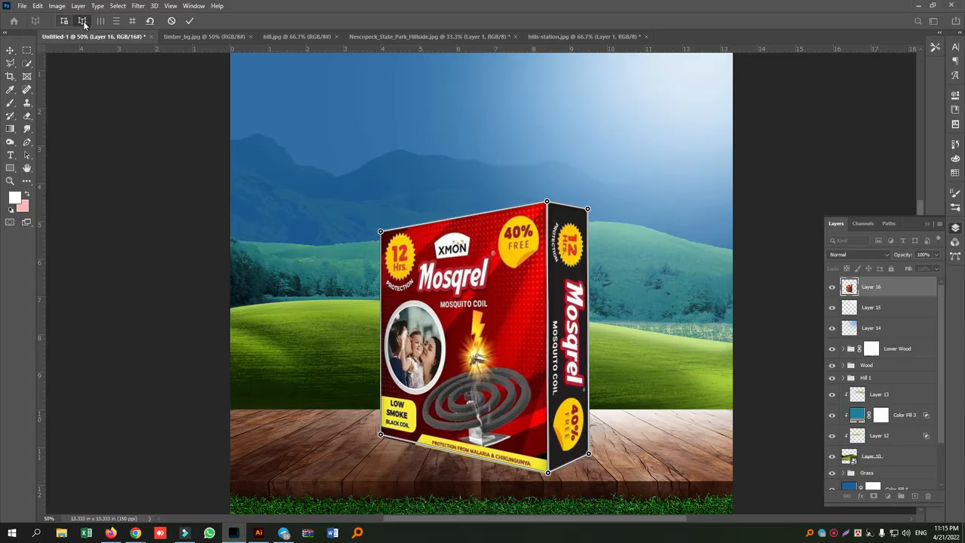
pyautogui.moveTo(384, 439); pyautogui.dragTo(407, 437)
pyautogui.moveTo(382, 233); pyautogui.dragTo(406, 233)
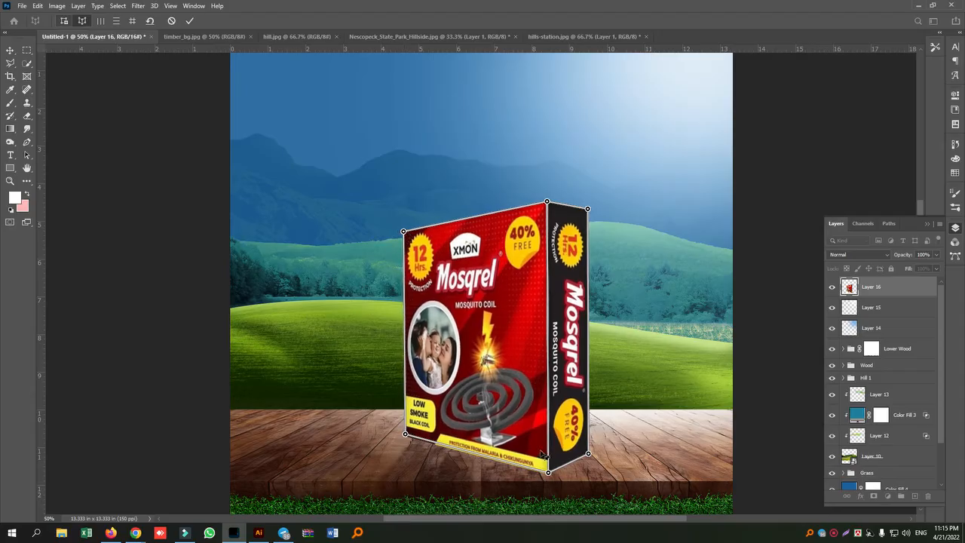
pyautogui.moveTo(548, 474); pyautogui.dragTo(529, 468)
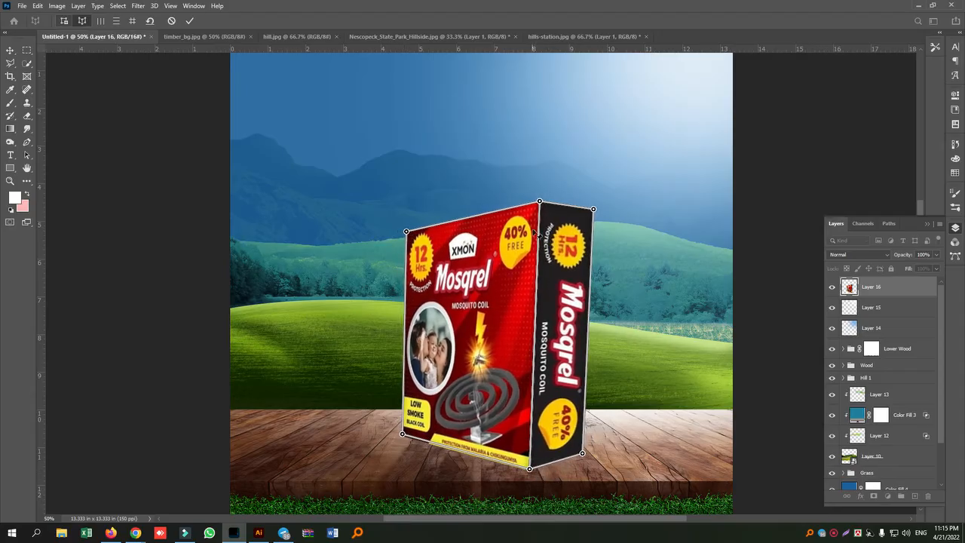
pyautogui.moveTo(546, 204); pyautogui.dragTo(527, 205)
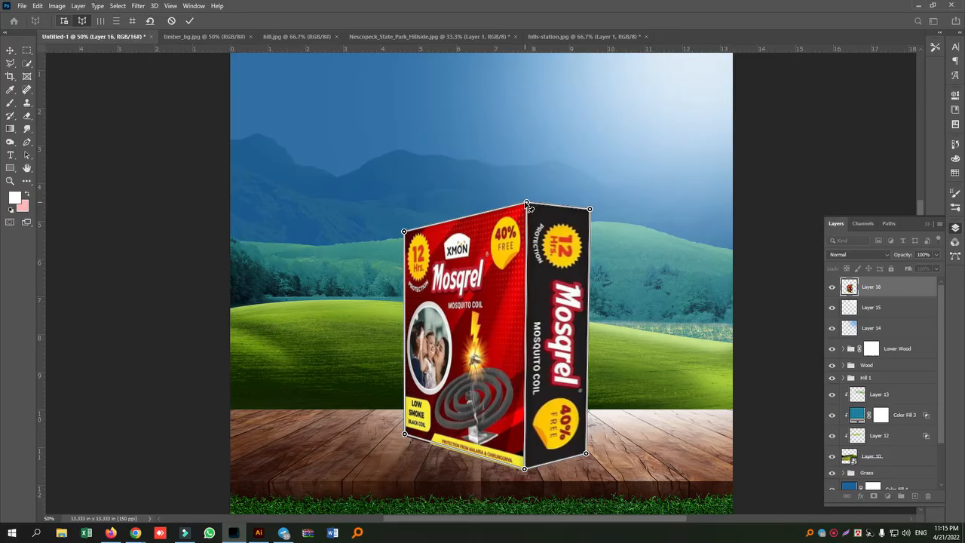
# - Narrow the box by pulling the outer corners of its black side face and red front face inward
pyautogui.moveTo(590, 210); pyautogui.dragTo(577, 214)
pyautogui.moveTo(583, 455); pyautogui.dragTo(571, 457)
pyautogui.moveTo(405, 434); pyautogui.dragTo(414, 430)
pyautogui.moveTo(405, 232); pyautogui.dragTo(416, 230)
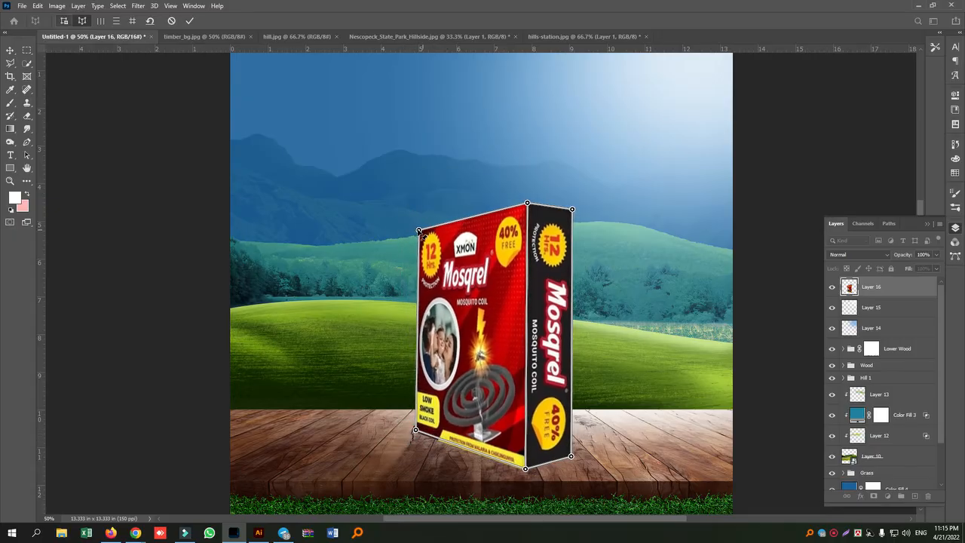
# - Shift the shared edge further to widen the side face, fine-tune the outer corners and apply the Perspective Warp
pyautogui.moveTo(526, 470); pyautogui.dragTo(515, 467)
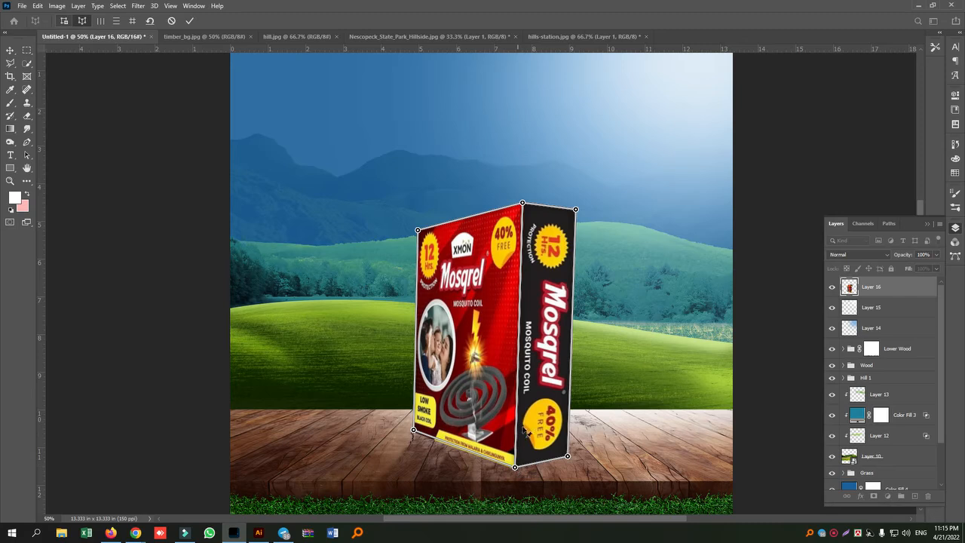
pyautogui.moveTo(523, 203); pyautogui.dragTo(511, 204)
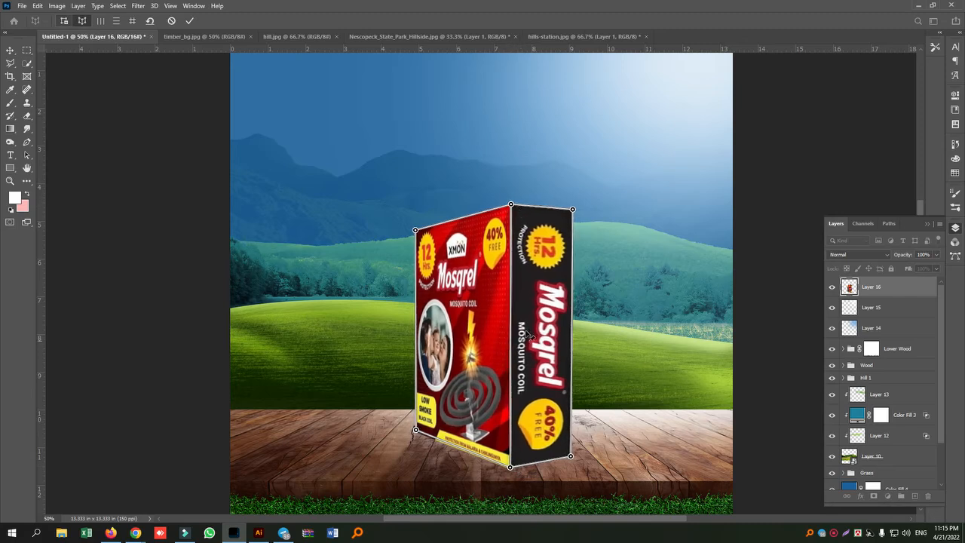
pyautogui.moveTo(574, 210); pyautogui.dragTo(567, 210)
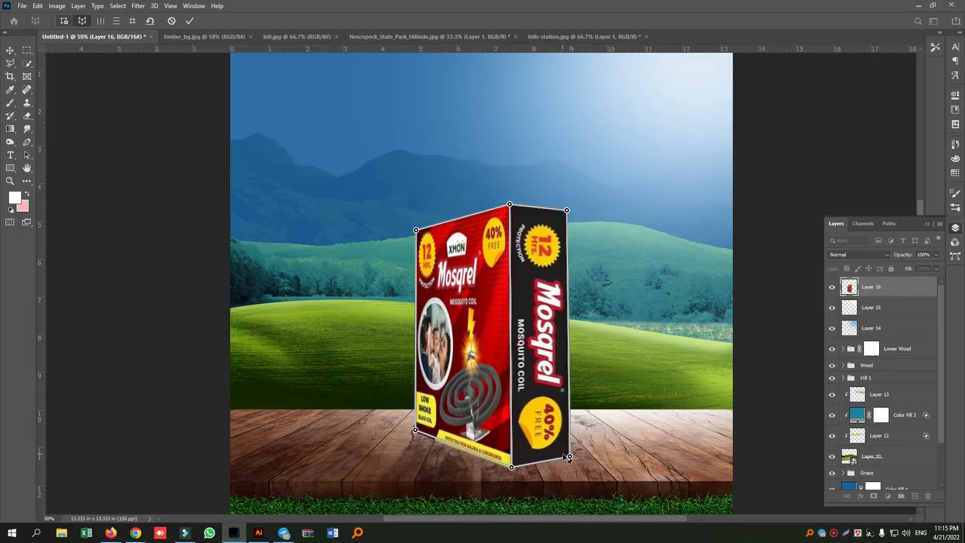
pyautogui.moveTo(570, 458); pyautogui.dragTo(561, 456)
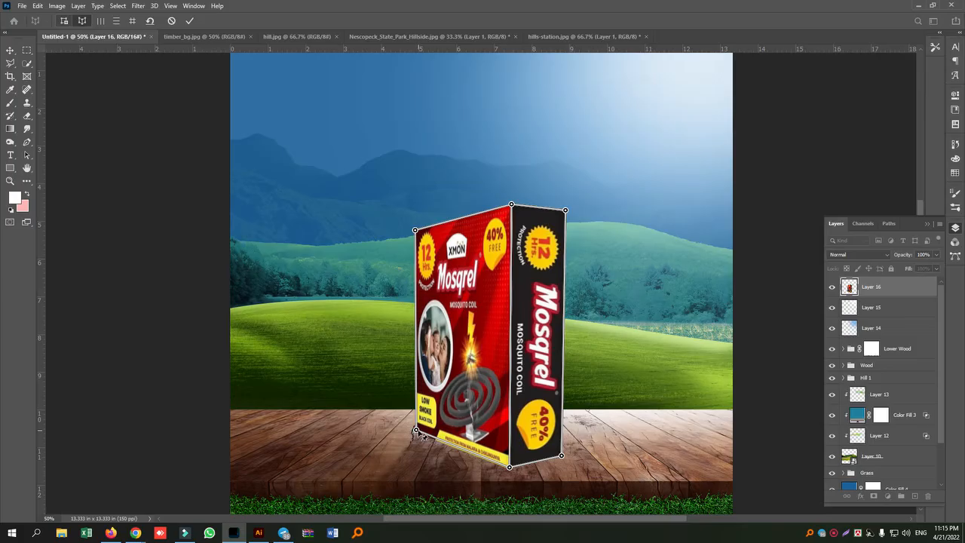
pyautogui.moveTo(416, 431); pyautogui.dragTo(416, 426)
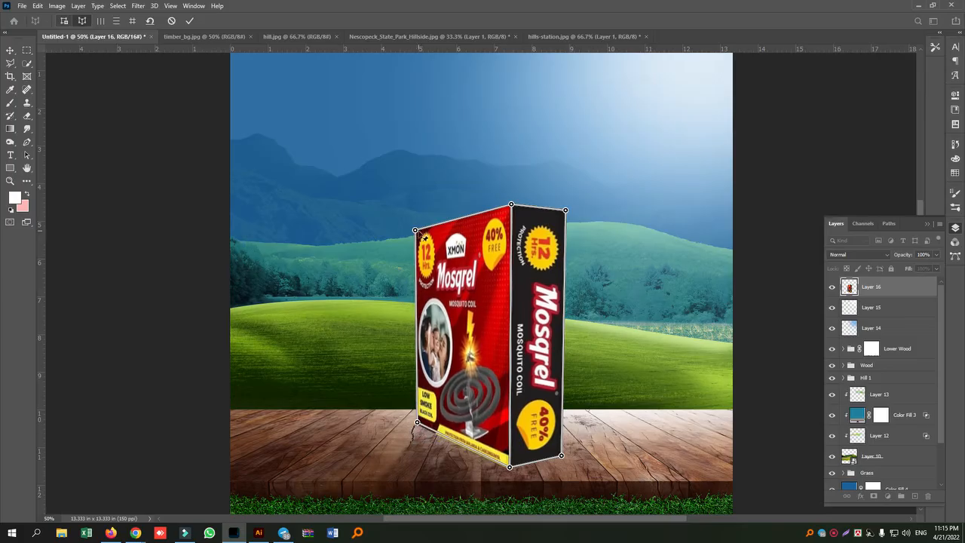
pyautogui.moveTo(416, 231); pyautogui.dragTo(418, 236)
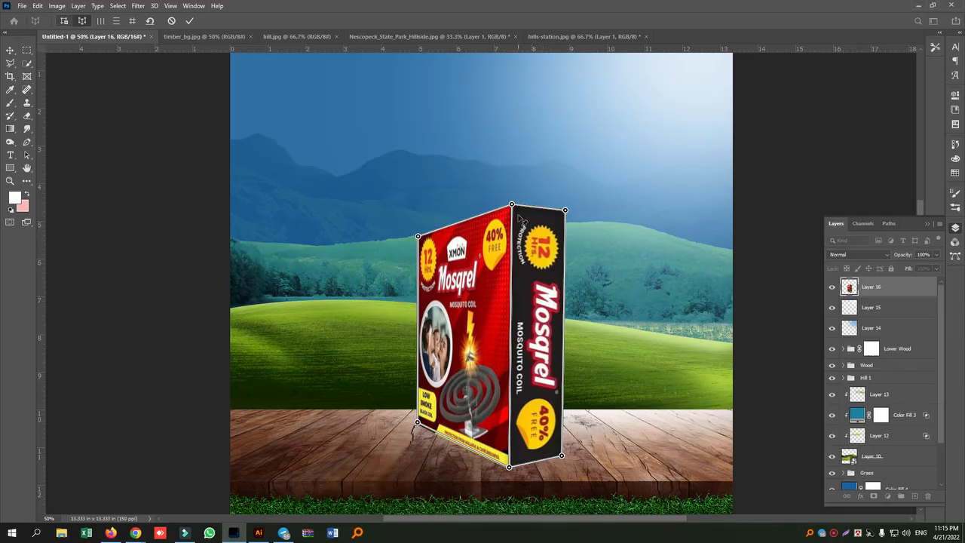
pyautogui.click(189, 21)
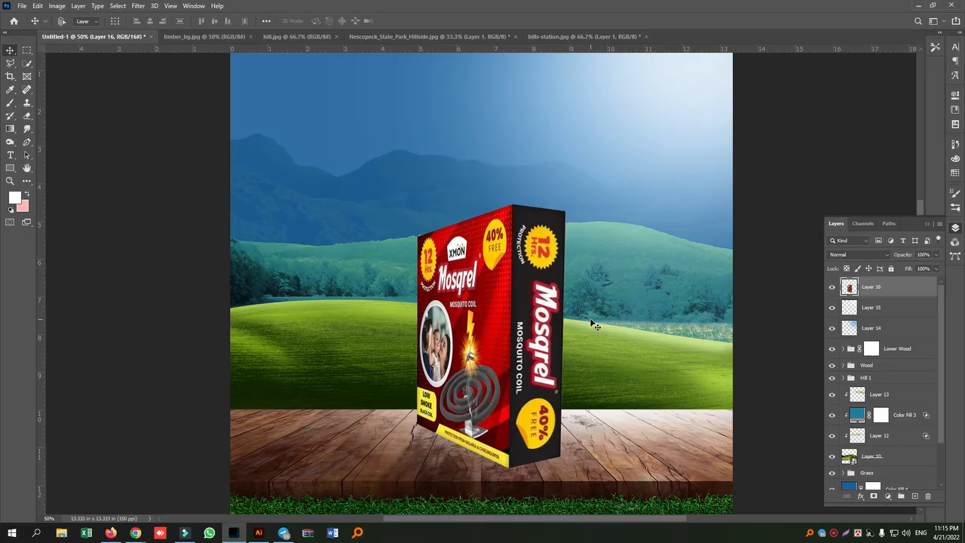
# - Stretch the box upward with Free Transform to make it taller, and nudge it slightly lower on the wooden platform
pyautogui.hotkey('ctrl', 't')
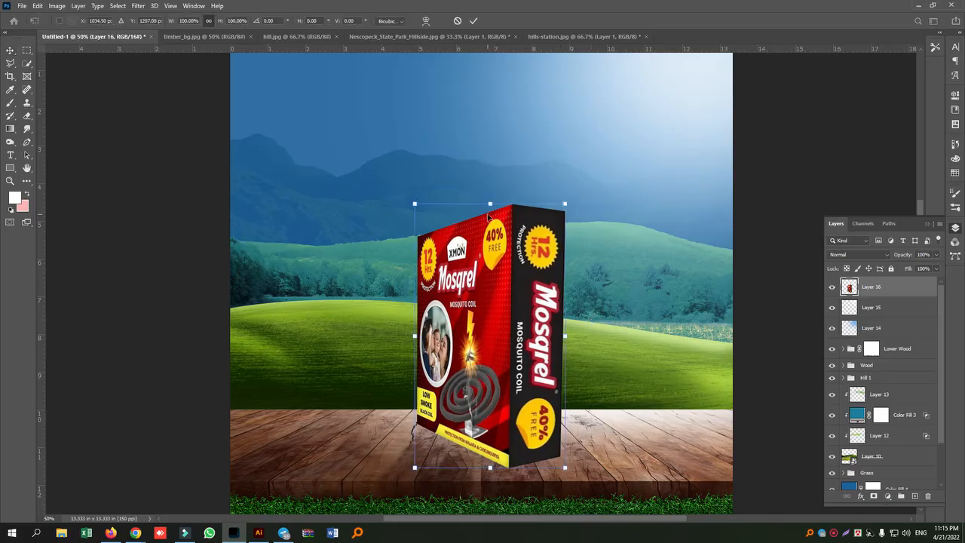
pyautogui.click(490, 204)
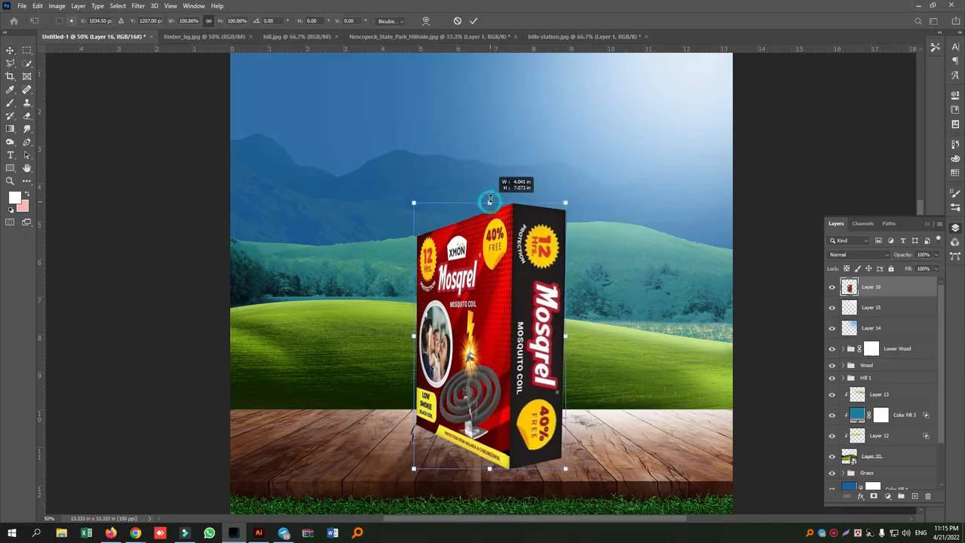
pyautogui.moveTo(492, 201); pyautogui.dragTo(491, 193)
pyautogui.press('Return')
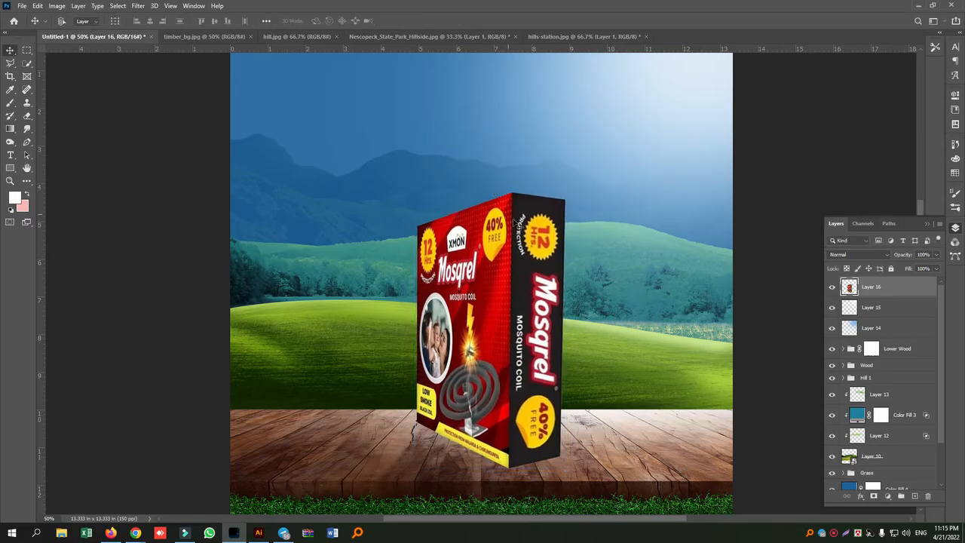
pyautogui.scroll(-2, 541, 245)
pyautogui.scroll(2, 541, 246)
pyautogui.moveTo(526, 283); pyautogui.dragTo(538, 298)
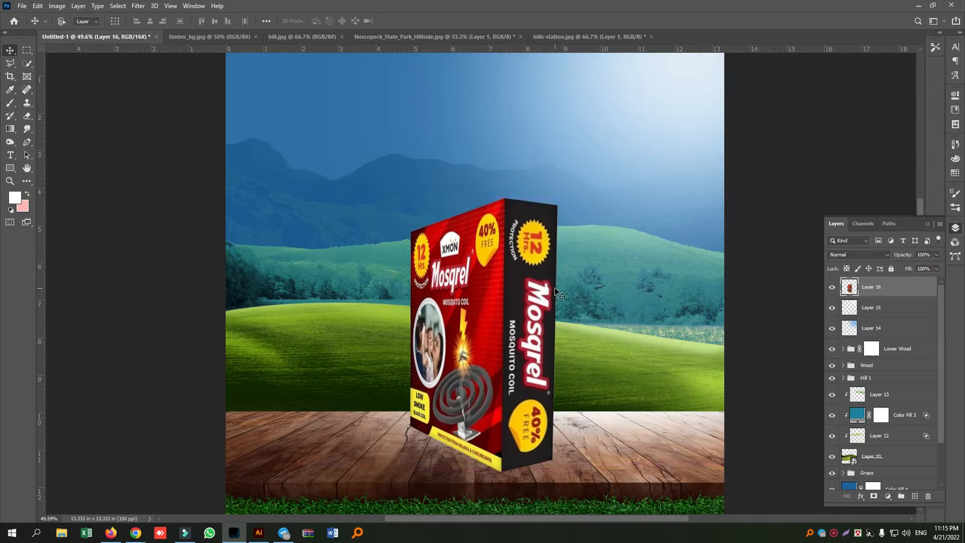
pyautogui.scroll(-2, 558, 293)
pyautogui.scroll(4, 558, 293)
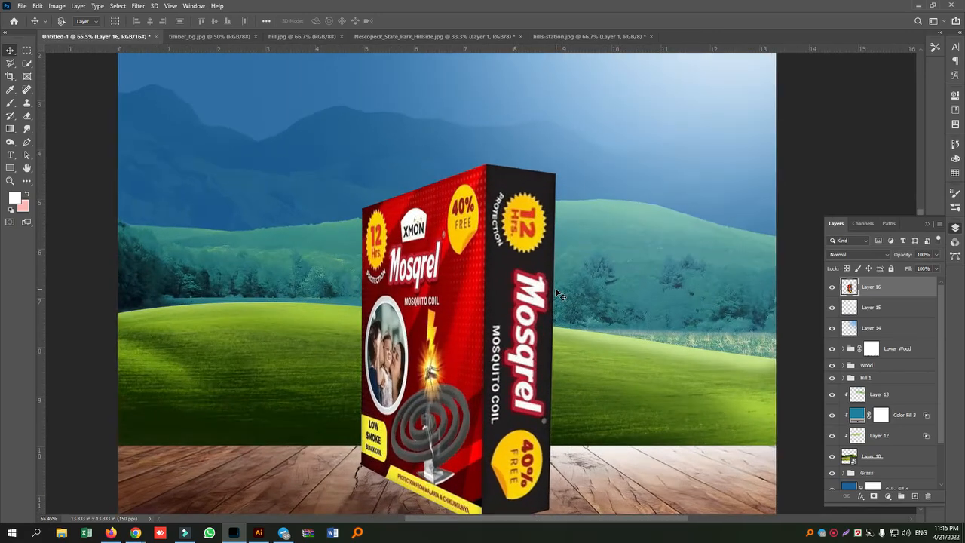
pyautogui.scroll(-1, 559, 292)
pyautogui.scroll(-1, 557, 288)
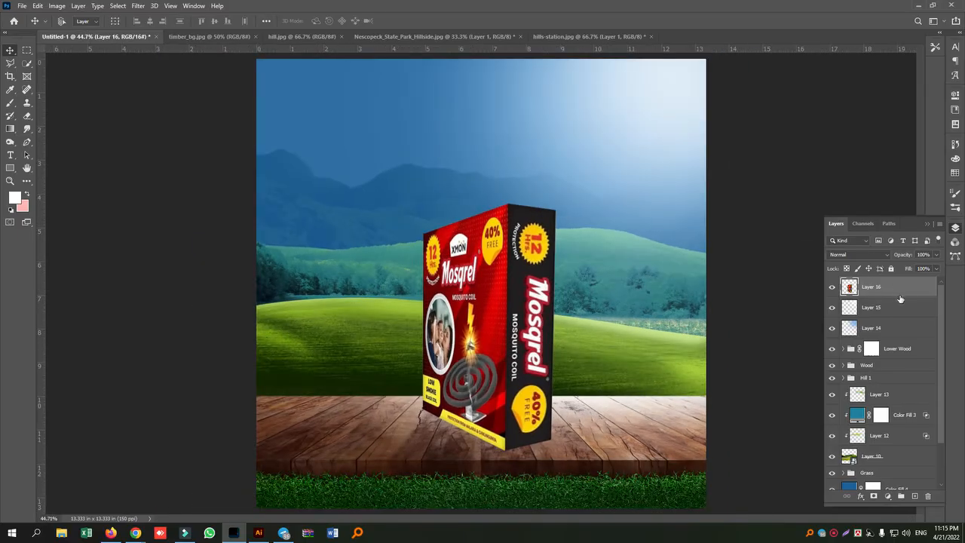
# - Compare the composition without the box, and narrow the box slightly by pulling its outer black edge inward
pyautogui.click(832, 288)
pyautogui.click(832, 288)
pyautogui.hotkey('ctrl', 't')
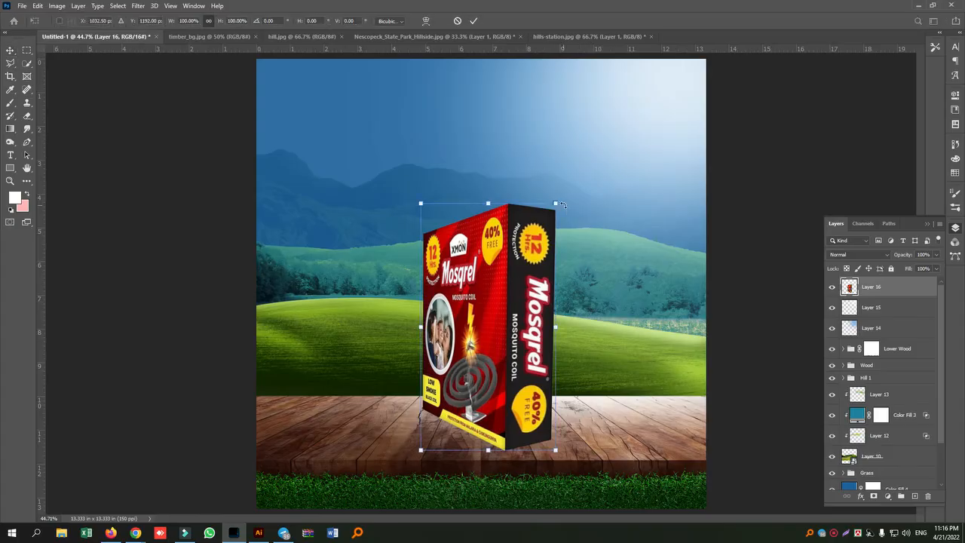
pyautogui.moveTo(556, 206); pyautogui.dragTo(554, 205)
pyautogui.press('Return')
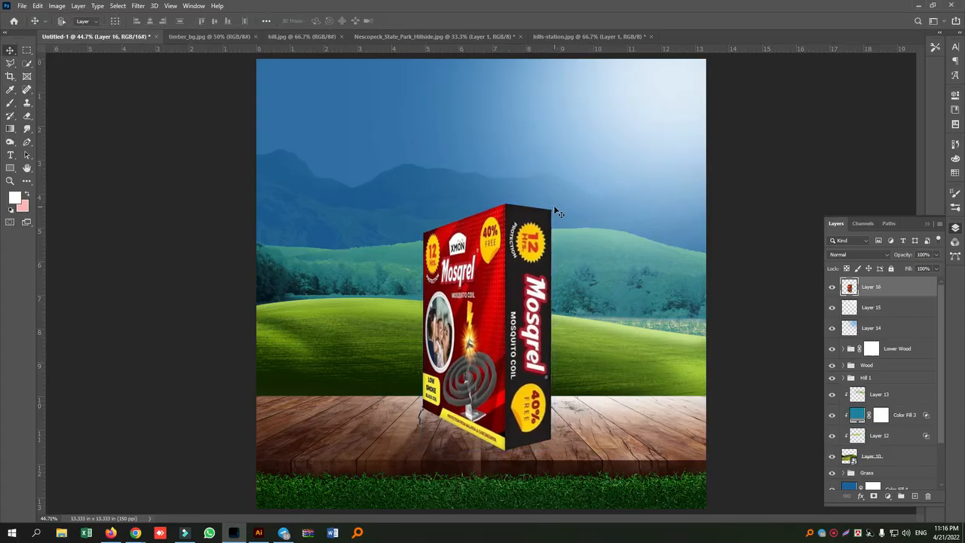
pyautogui.scroll(1, 601, 430)
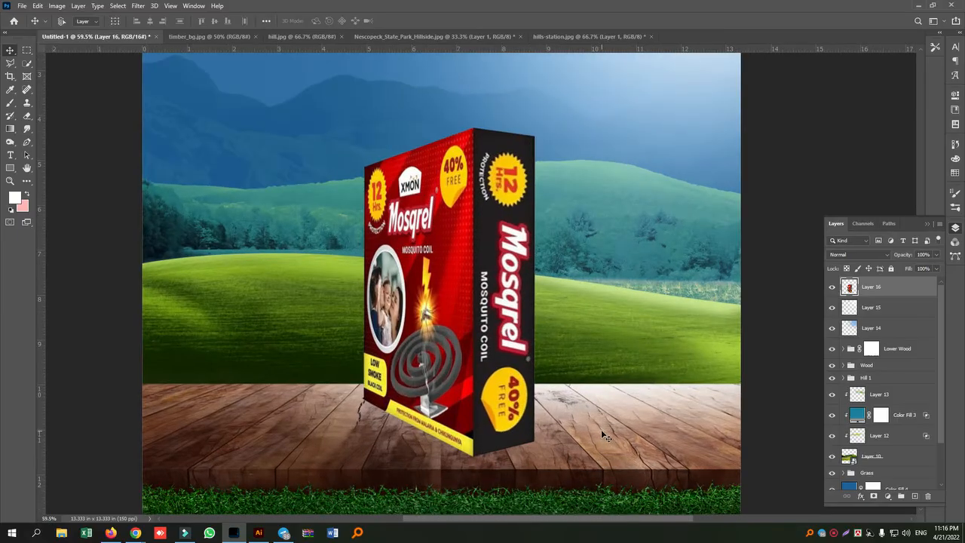
pyautogui.scroll(1, 601, 429)
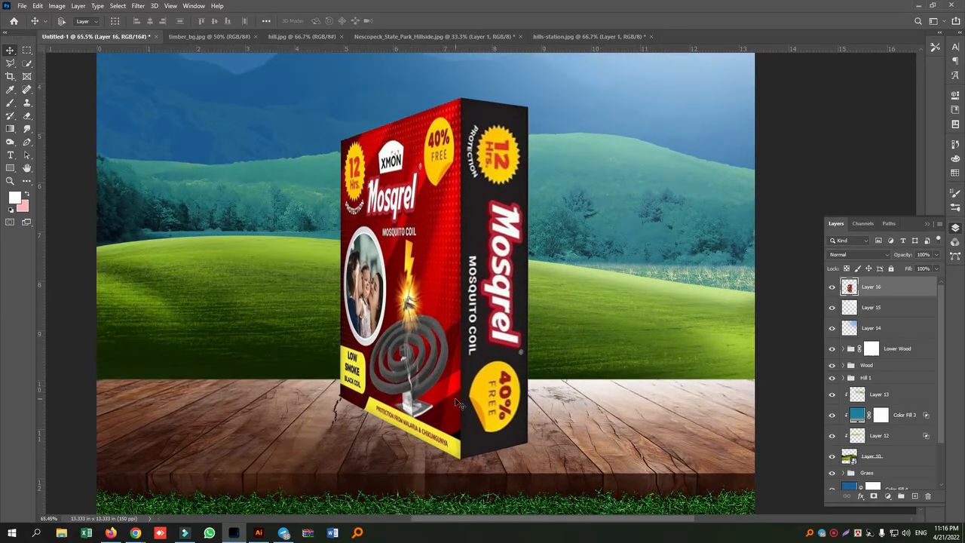
# - Add a new layer clipped to the box layer and set the foreground colour to dark grey
pyautogui.click(915, 497)
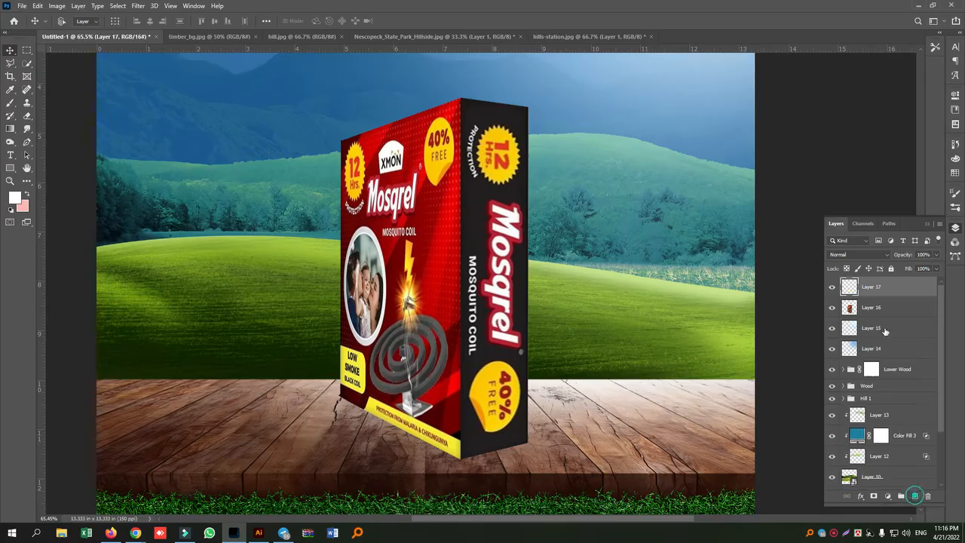
pyautogui.rightClick(868, 292)
pyautogui.click(766, 290)
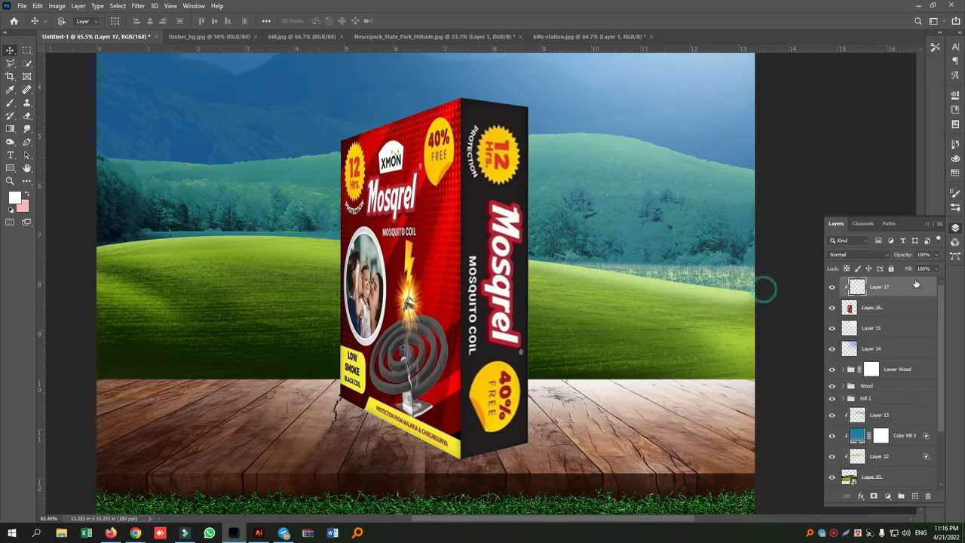
pyautogui.click(15, 197)
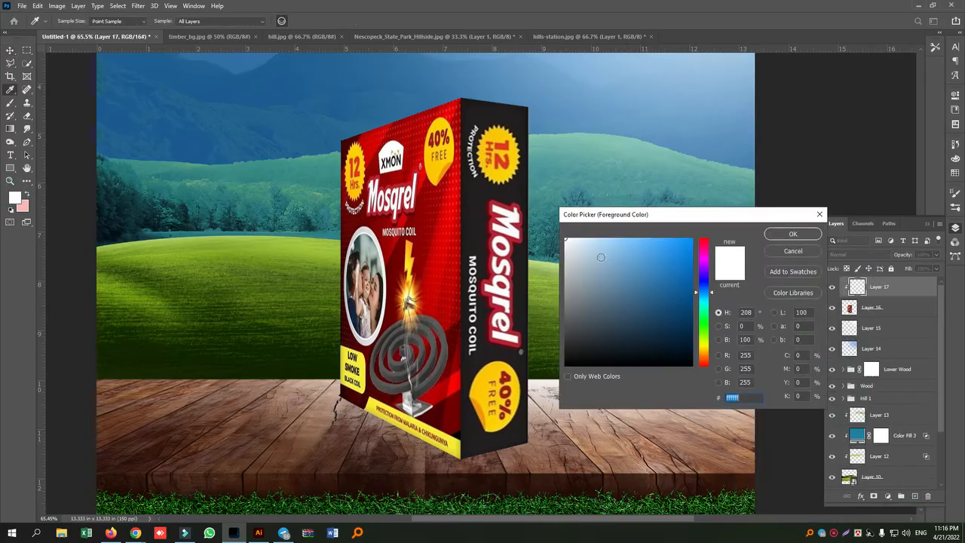
pyautogui.click(427, 247)
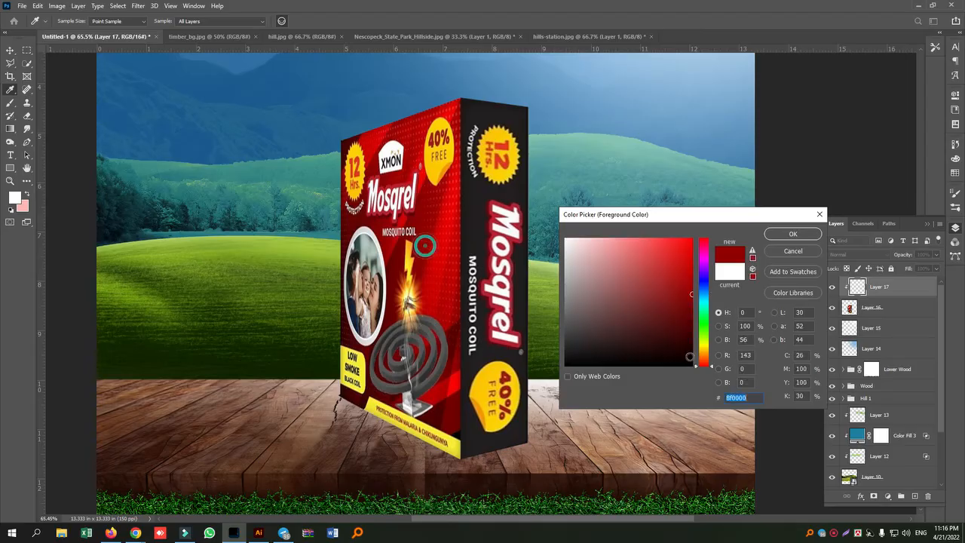
pyautogui.moveTo(581, 334); pyautogui.dragTo(565, 340)
pyautogui.click(805, 234)
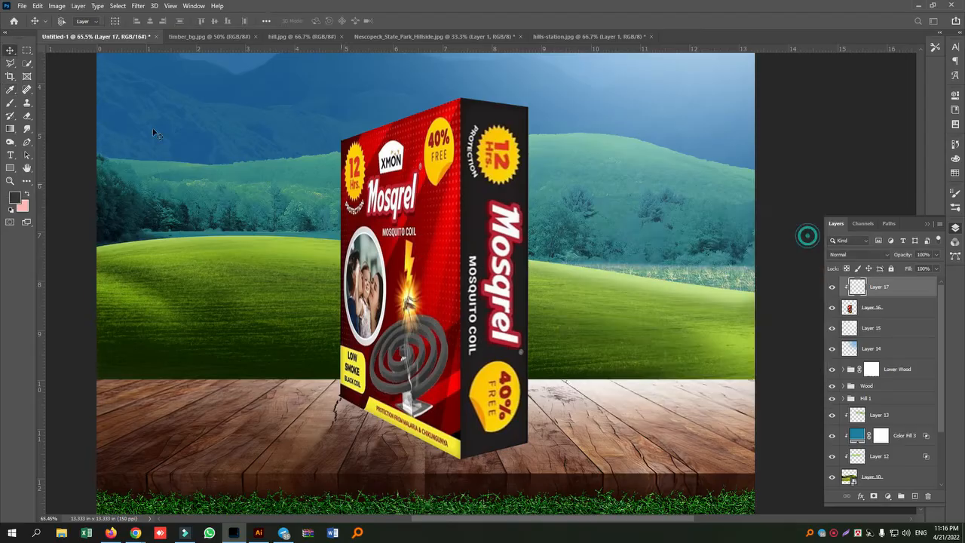
# - Paint soft dark shading over the box's lower part with a 1300 px brush at 34% opacity, and set the layer to Hard Light
pyautogui.click(12, 103)
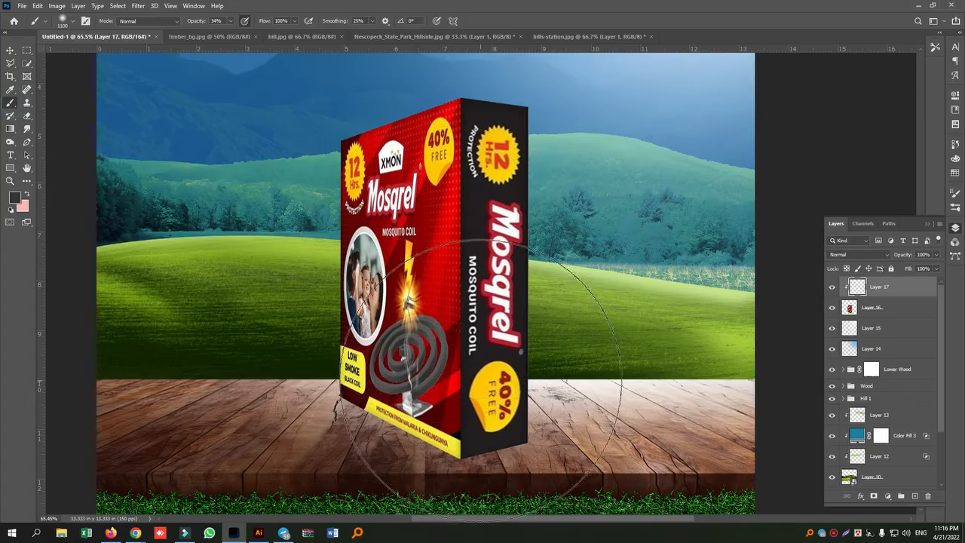
pyautogui.press(']')
pyautogui.press(']')
pyautogui.click(521, 414)
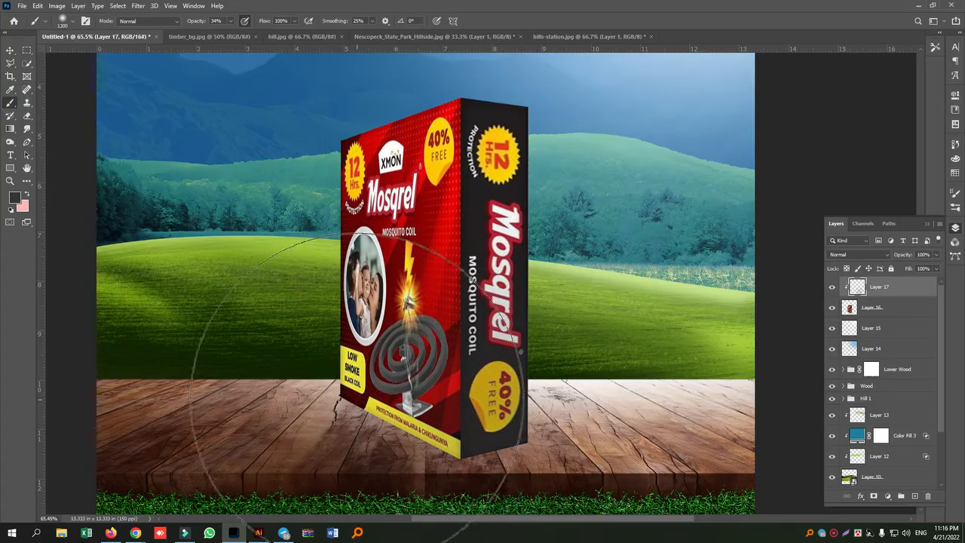
pyautogui.click(350, 399)
pyautogui.click(381, 452)
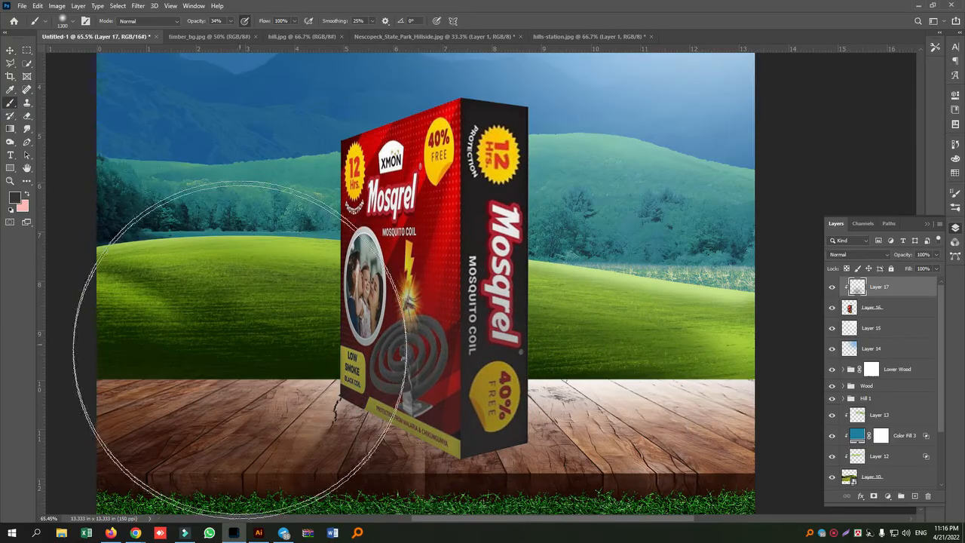
pyautogui.click(11, 52)
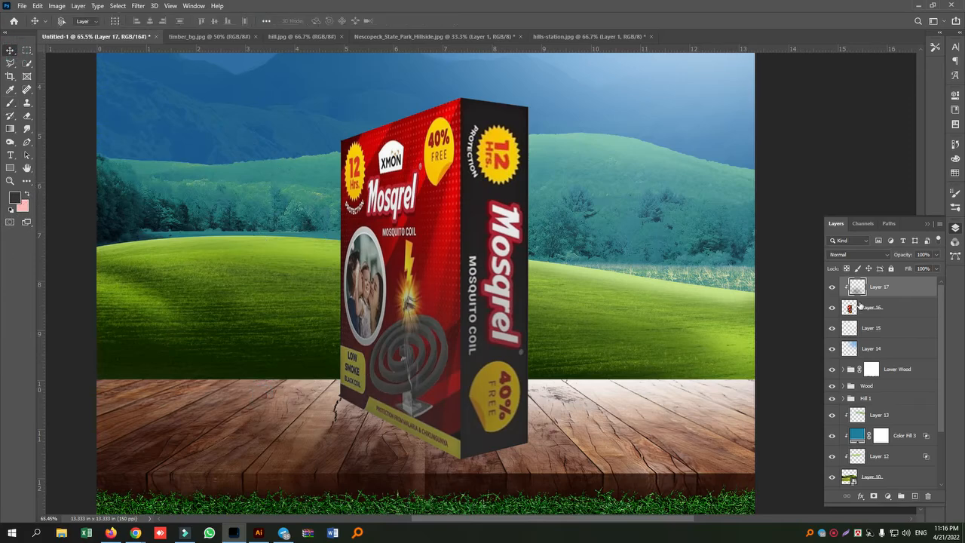
pyautogui.click(860, 256)
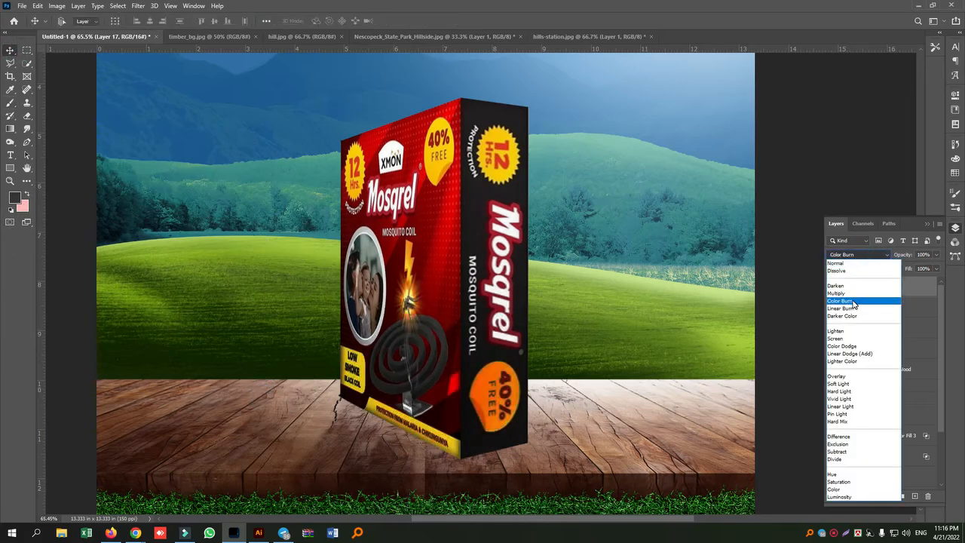
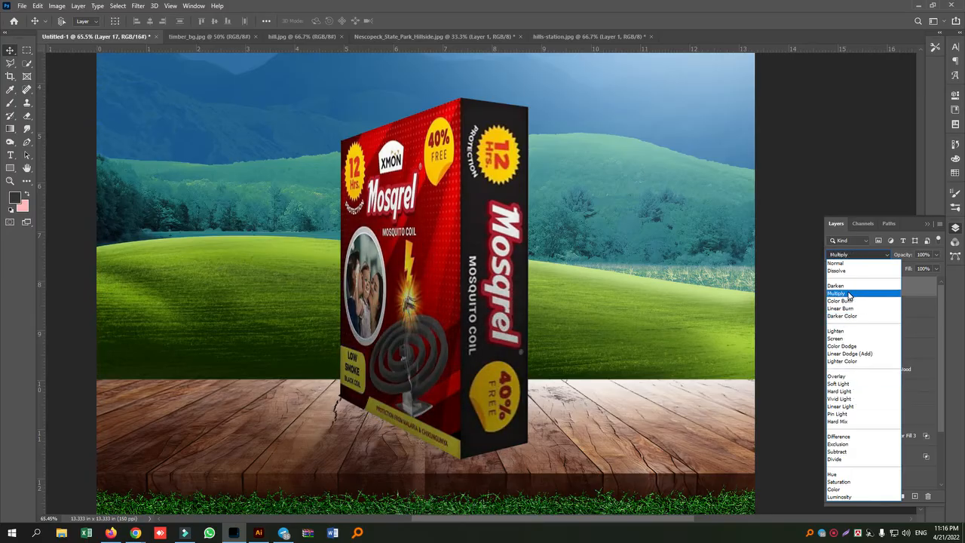
pyautogui.click(845, 393)
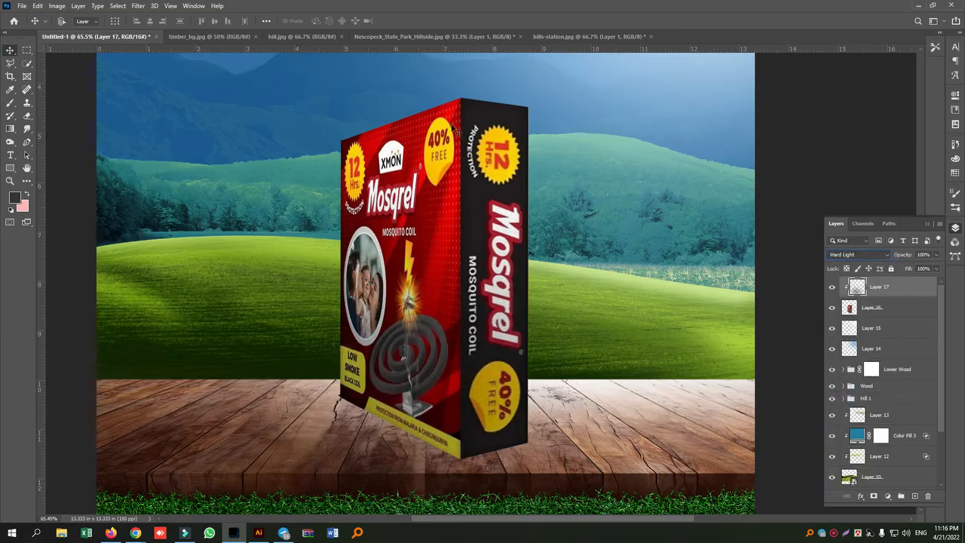
# - Add another new layer clipped to the box above the shading layer and set the foreground colour to pale yellow
pyautogui.click(915, 497)
pyautogui.rightClick(886, 295)
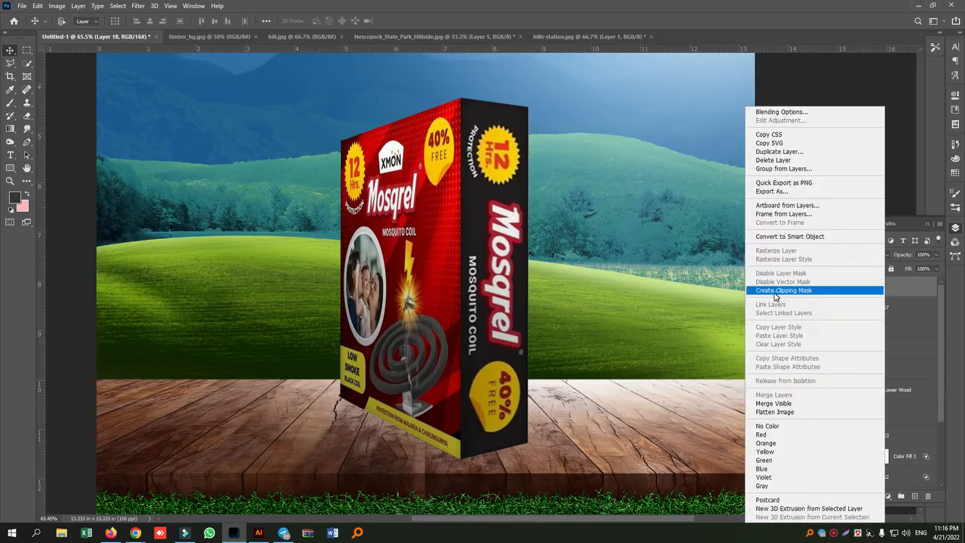
pyautogui.click(777, 291)
pyautogui.click(11, 104)
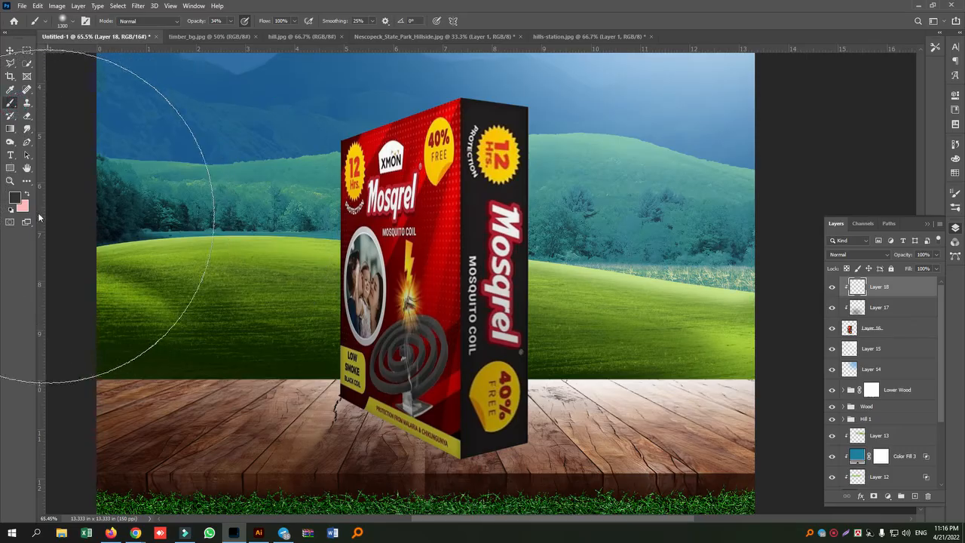
pyautogui.click(14, 197)
pyautogui.click(596, 238)
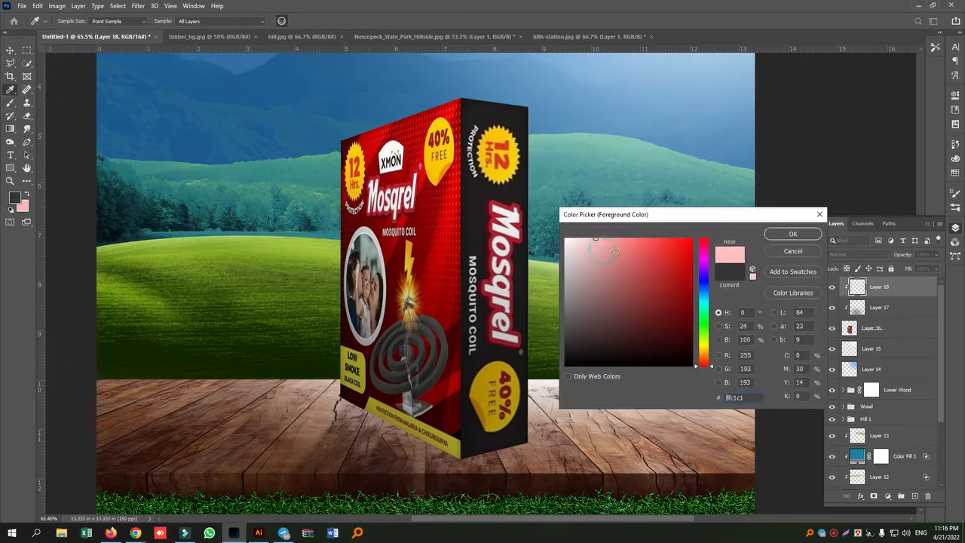
pyautogui.moveTo(715, 362)
pyautogui.mouseDown()
pyautogui.moveTo(712, 340)
pyautogui.moveTo(710, 348)
pyautogui.mouseUp()
pyautogui.click(606, 238)
pyautogui.click(791, 234)
# - Paint a pale yellow highlight across the box's upper part with an 800 px brush, and set the layer's blend mode to Screen
pyautogui.press('b')
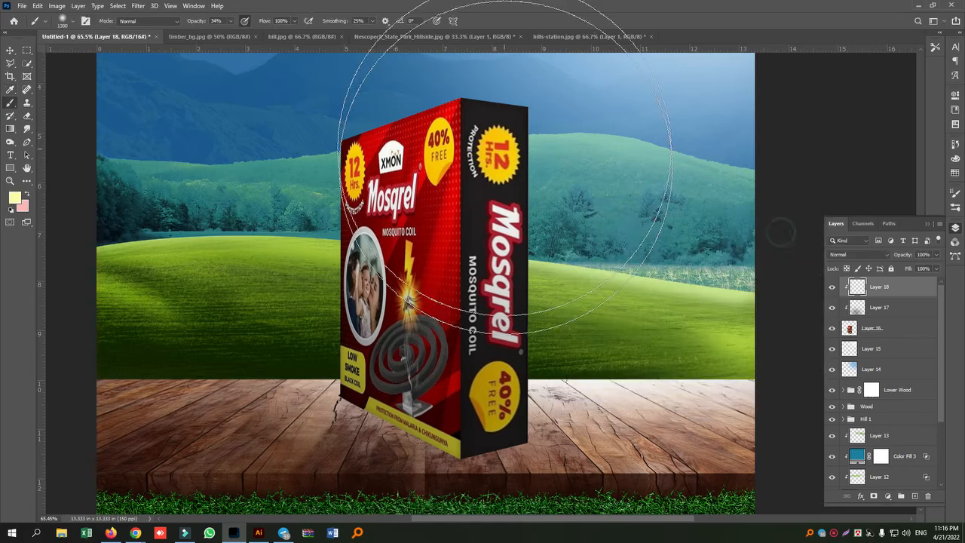
pyautogui.press('[')
pyautogui.press('[')
pyautogui.press('[')
pyautogui.press('[')
pyautogui.moveTo(515, 113); pyautogui.dragTo(371, 112)
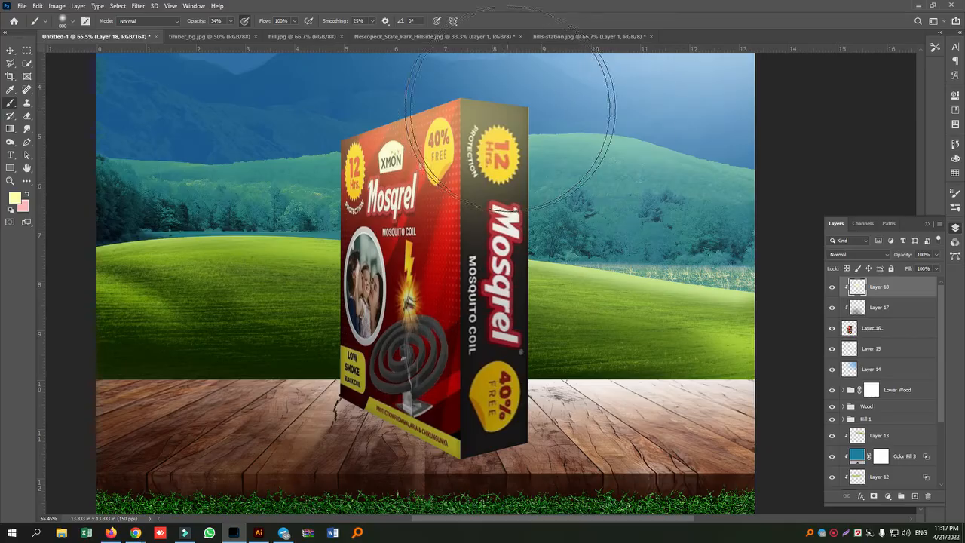
pyautogui.click(856, 254)
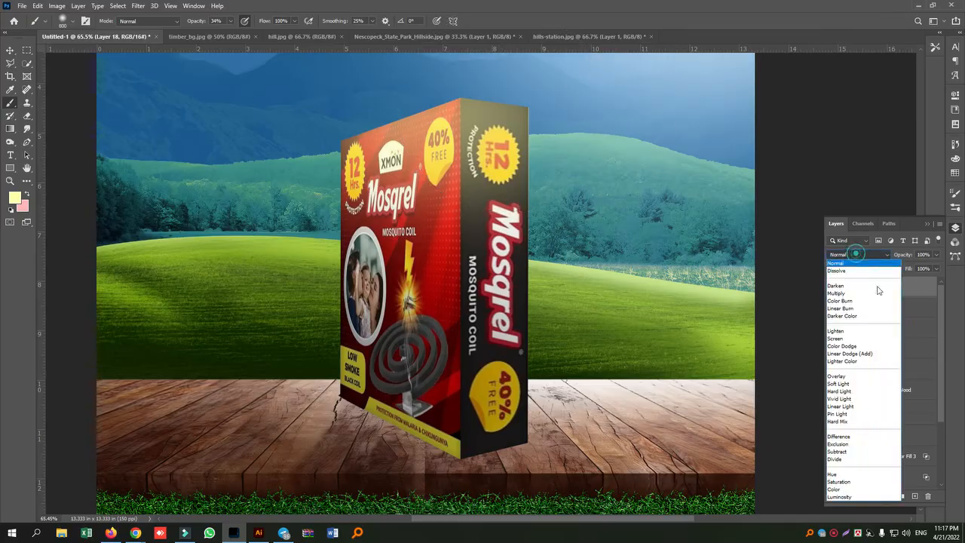
pyautogui.click(844, 338)
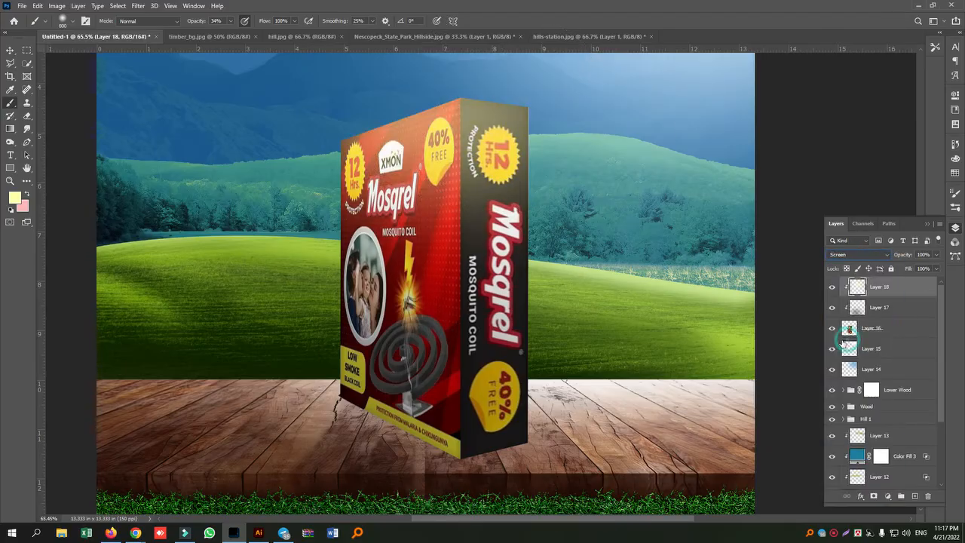
# - Split the highlight layer's Blend If sliders for the underlying layer to 0/65 in the shadows and 171/255 in the highlights
pyautogui.rightClick(883, 299)
pyautogui.click(783, 118)
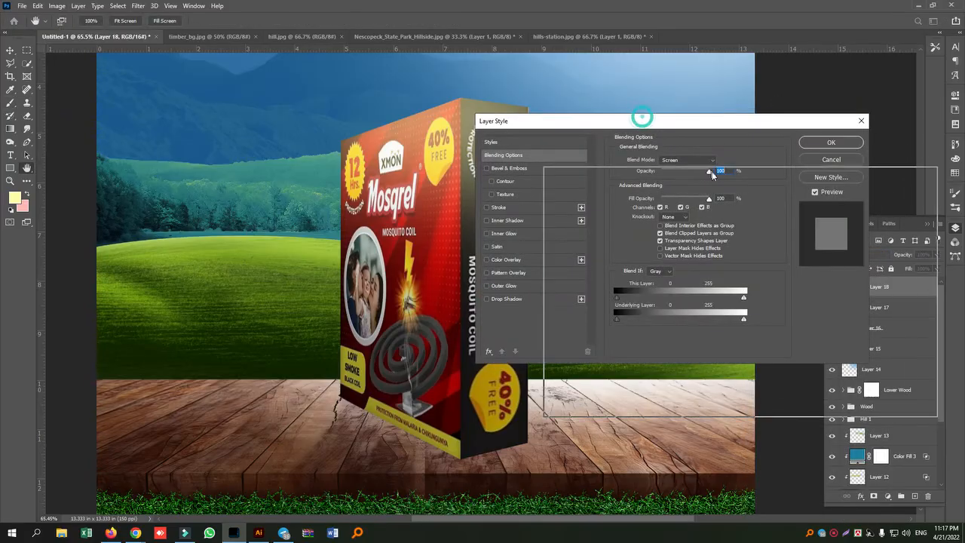
pyautogui.moveTo(652, 129); pyautogui.dragTo(729, 207)
pyautogui.moveTo(799, 398)
pyautogui.mouseDown()
pyautogui.moveTo(783, 399)
pyautogui.moveTo(828, 397)
pyautogui.moveTo(782, 402)
pyautogui.mouseUp()
pyautogui.moveTo(694, 398); pyautogui.dragTo(724, 401)
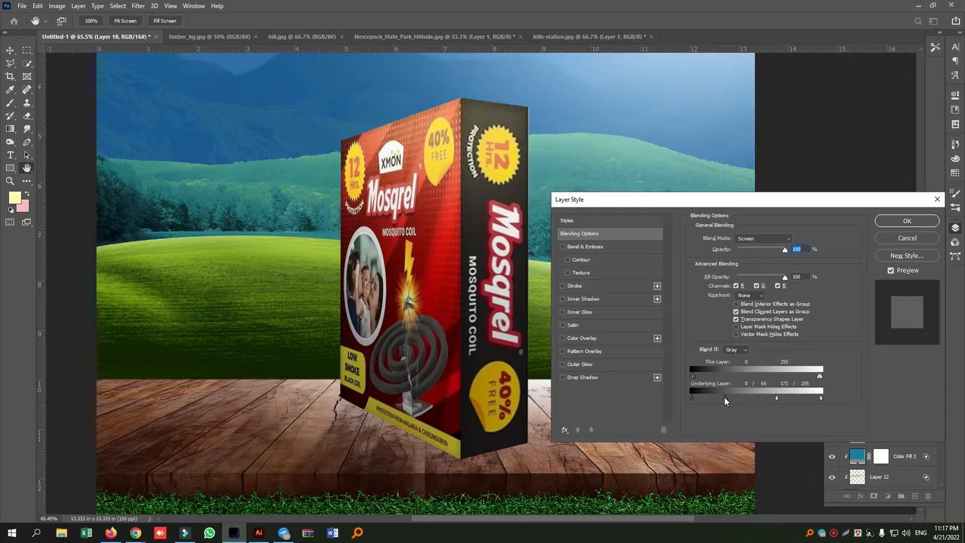
pyautogui.click(908, 221)
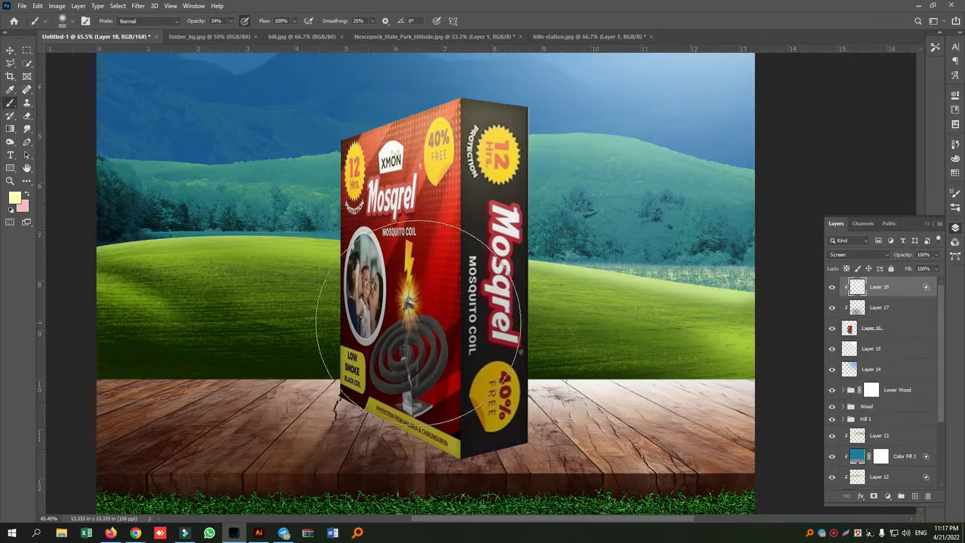
# - Split the Hard Light shading layer's underlying-layer Blend If sliders inward at both the black and white ends and apply them
pyautogui.rightClick(886, 308)
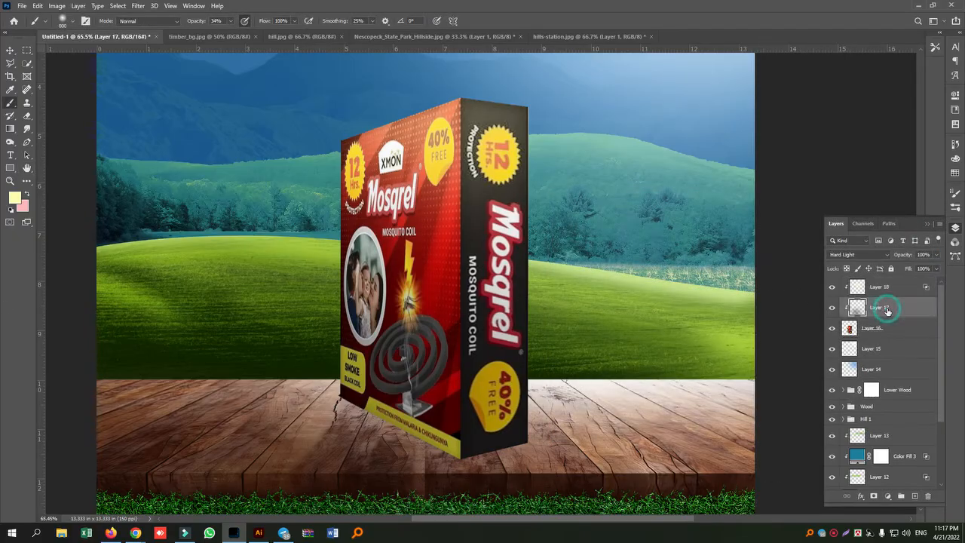
pyautogui.click(792, 112)
pyautogui.moveTo(694, 397); pyautogui.dragTo(724, 398)
pyautogui.moveTo(820, 398); pyautogui.dragTo(785, 397)
pyautogui.press('b')
pyautogui.click(907, 221)
pyautogui.scroll(-3, 604, 362)
pyautogui.scroll(4, 604, 362)
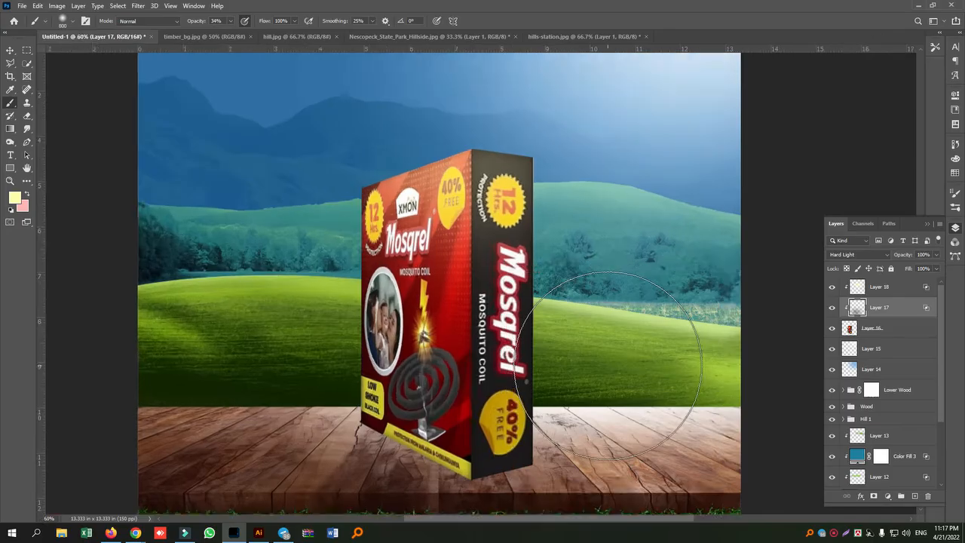
pyautogui.scroll(-2, 609, 367)
pyautogui.scroll(-2, 610, 365)
pyautogui.scroll(2, 610, 365)
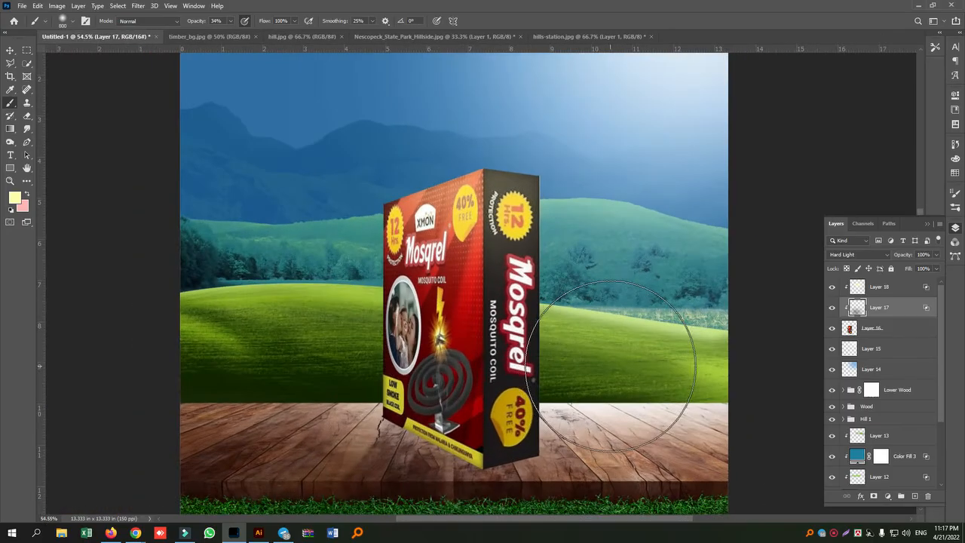
# - Lower the opacity of the pale yellow highlight layer above the box to 60%
pyautogui.scroll(2, 613, 362)
pyautogui.click(867, 286)
pyautogui.click(935, 255)
pyautogui.moveTo(920, 267); pyautogui.dragTo(918, 265)
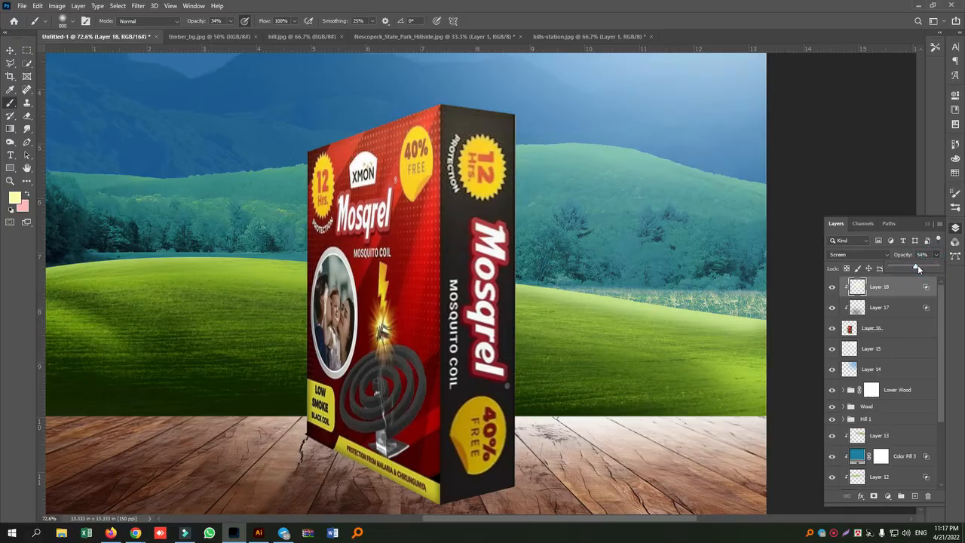
# - Add a new empty layer directly beneath the product box layer
pyautogui.click(27, 167)
pyautogui.moveTo(540, 411); pyautogui.dragTo(615, 296)
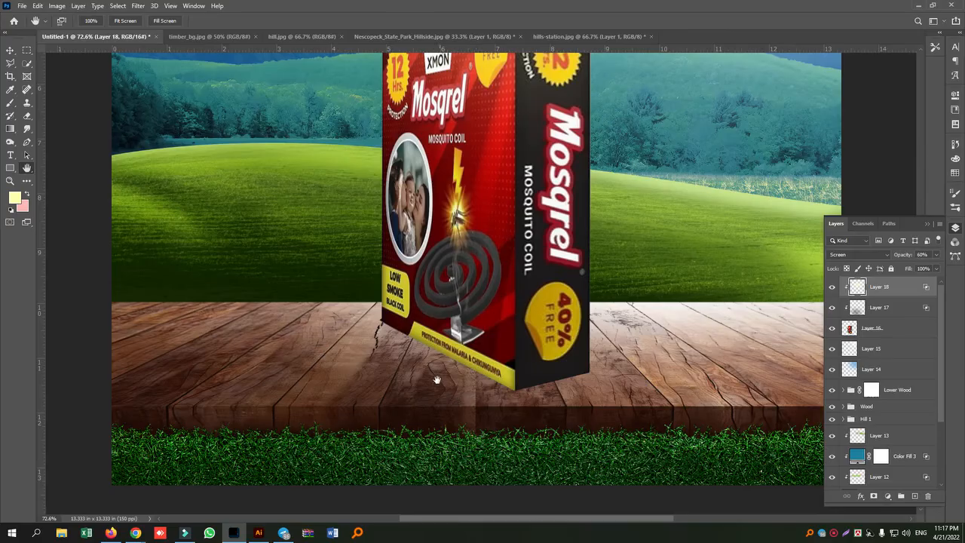
pyautogui.click(896, 331)
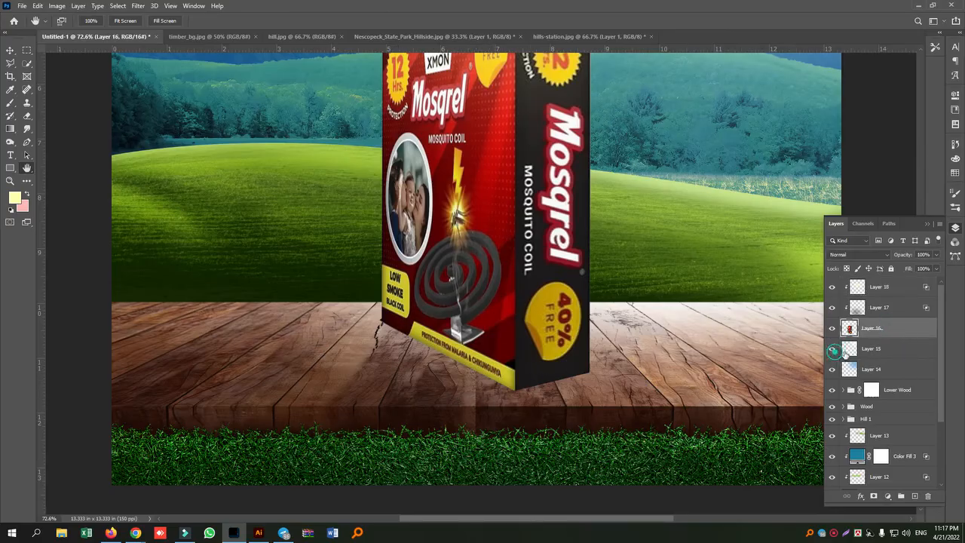
pyautogui.click(875, 348)
pyautogui.click(915, 495)
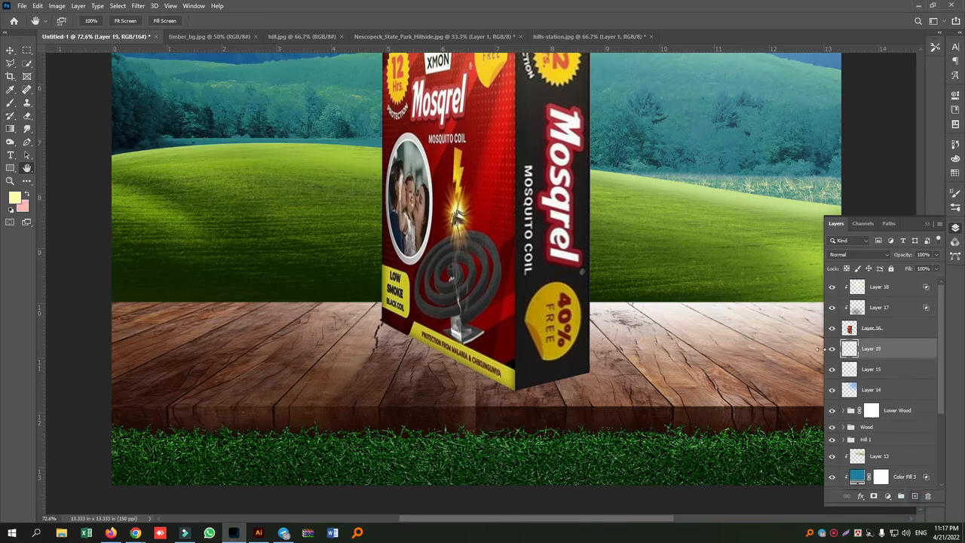
# - Outline a polygonal shadow selection on the wooden platform from the box's rear left base corner along the front edge to its rear right corner
pyautogui.click(13, 65)
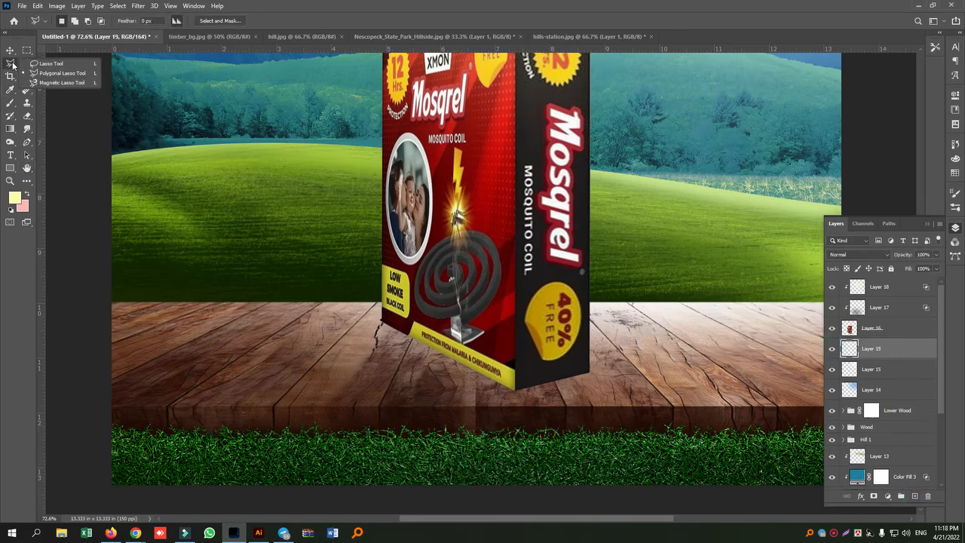
pyautogui.click(49, 75)
pyautogui.click(380, 322)
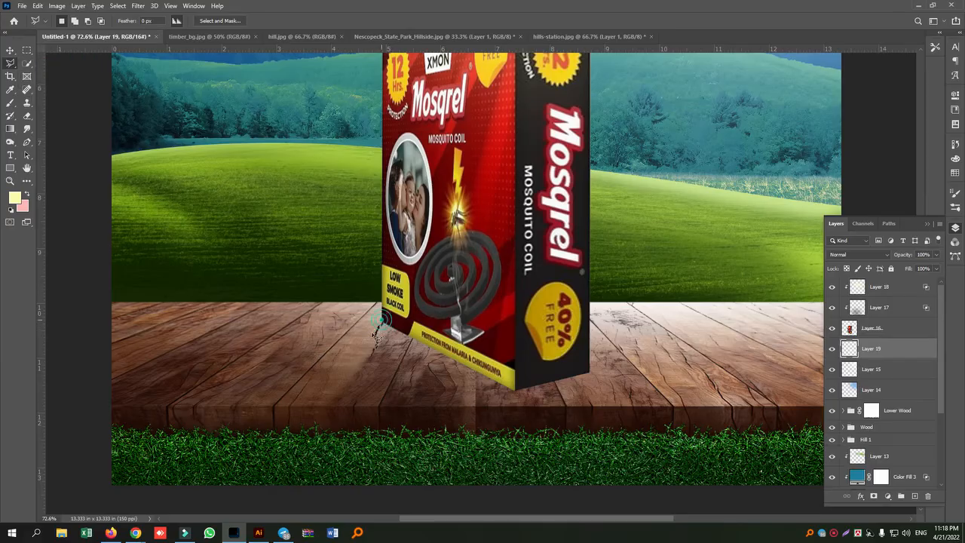
pyautogui.click(167, 406)
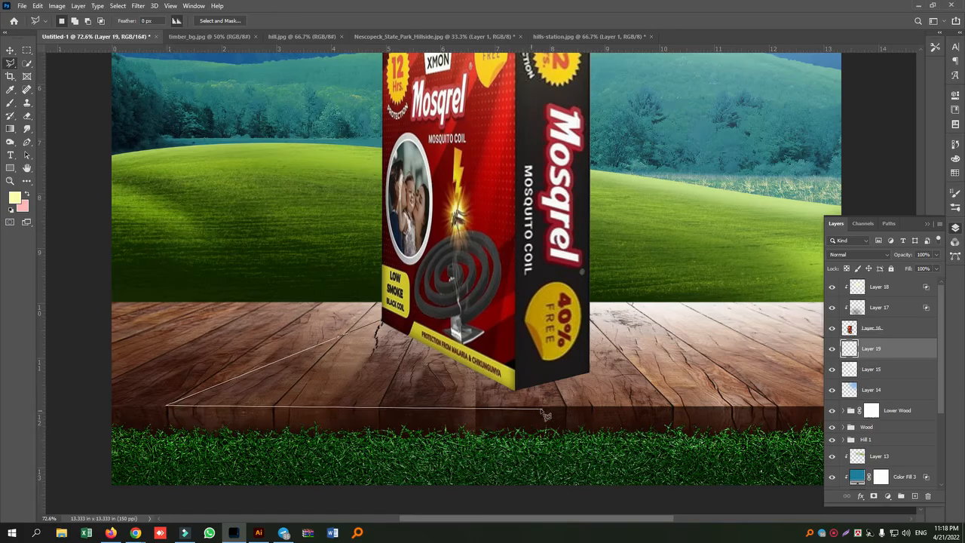
pyautogui.click(546, 406)
pyautogui.click(590, 372)
pyautogui.click(590, 370)
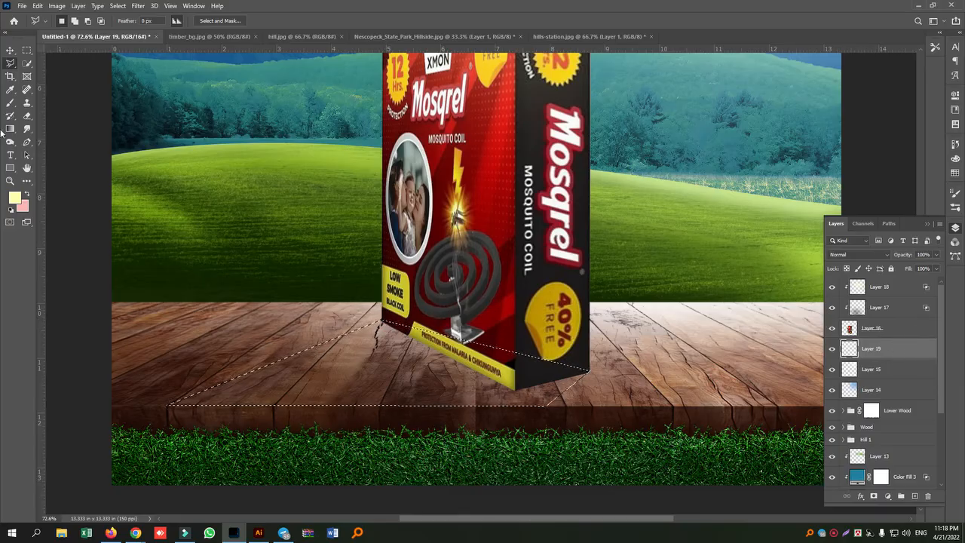
# - Set the foreground colour to dark brown #34180f sampled from the wood, and set the new layer's blend mode to Multiply
pyautogui.click(11, 102)
pyautogui.click(14, 196)
pyautogui.moveTo(664, 309); pyautogui.dragTo(562, 323)
pyautogui.click(173, 374)
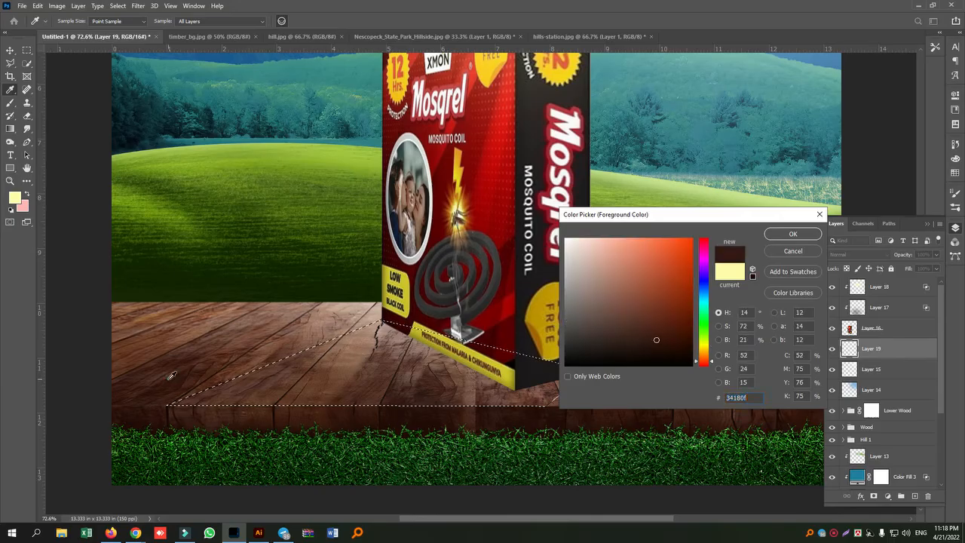
pyautogui.click(793, 234)
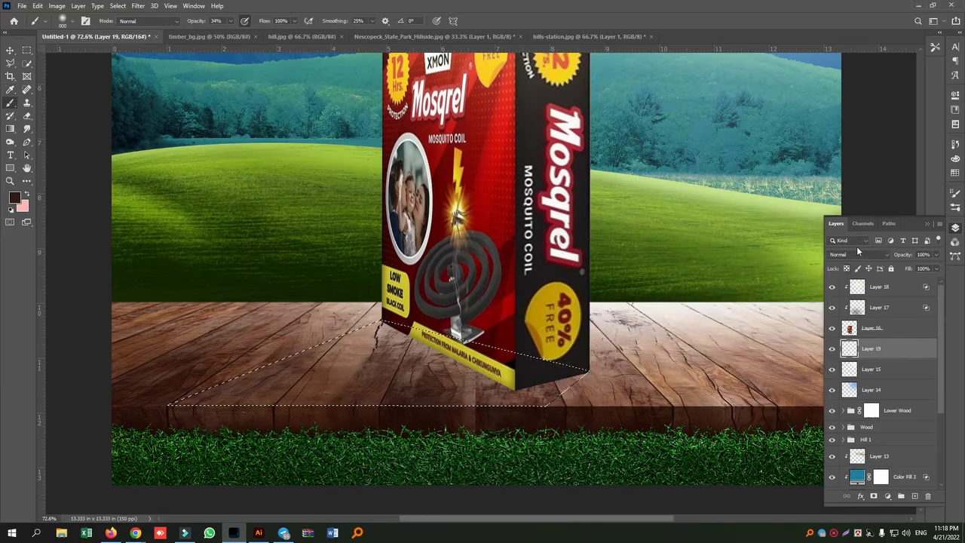
pyautogui.click(858, 254)
pyautogui.click(846, 295)
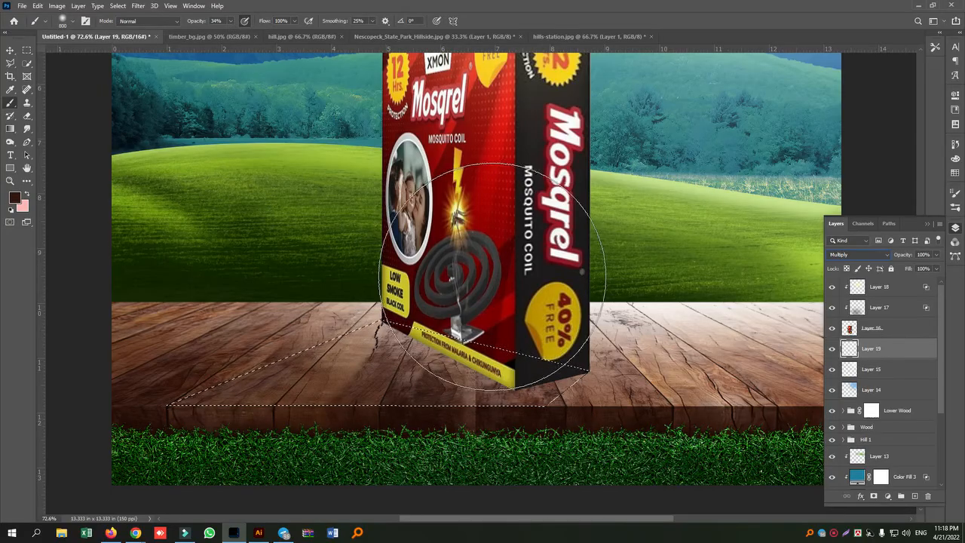
# - Paint a dark brown contact shadow along the box's base inside the selection with a soft 183 px brush
pyautogui.rightClick(498, 257)
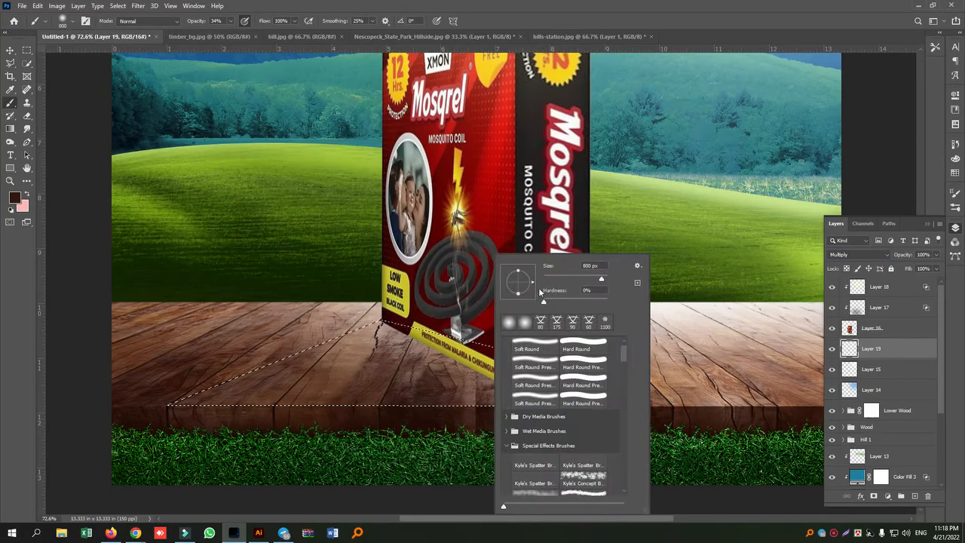
pyautogui.moveTo(585, 282); pyautogui.dragTo(571, 280)
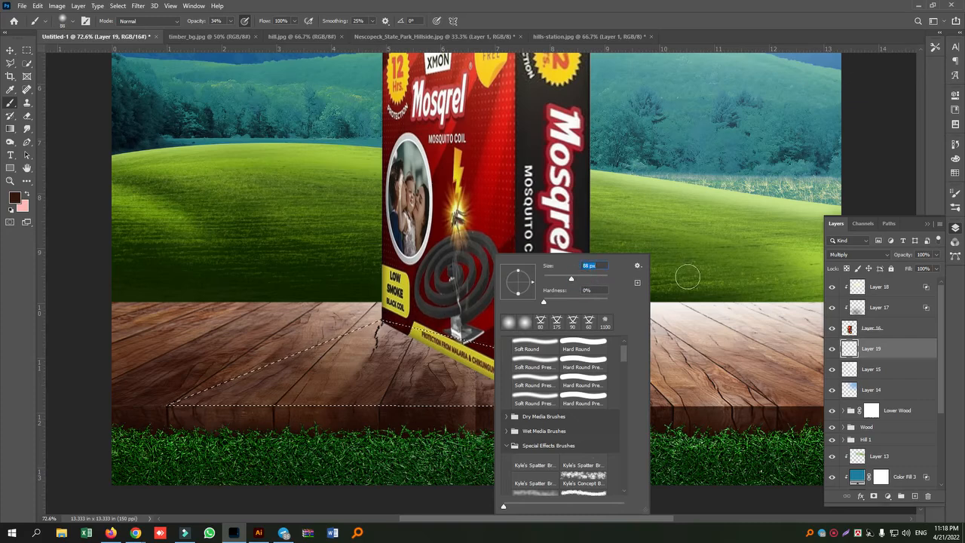
pyautogui.click(582, 278)
pyautogui.press('Return')
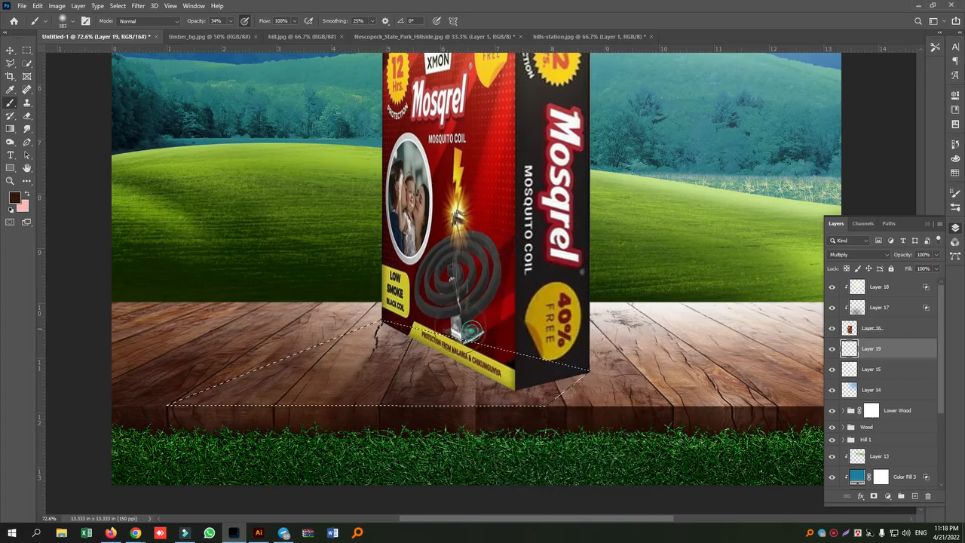
pyautogui.moveTo(511, 360)
pyautogui.mouseDown()
pyautogui.moveTo(531, 366)
pyautogui.moveTo(592, 346)
pyautogui.moveTo(532, 350)
pyautogui.mouseUp()
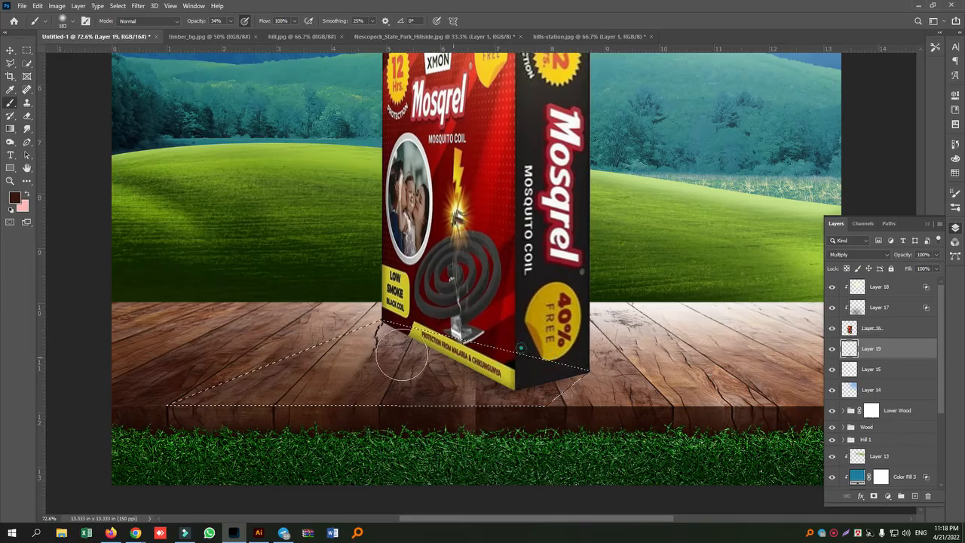
pyautogui.moveTo(386, 330); pyautogui.dragTo(441, 330)
# - Spread the shadow over the platform with a 400 px brush, and deepen it near the box's base with a 200 px brush
pyautogui.press(']')
pyautogui.press(']')
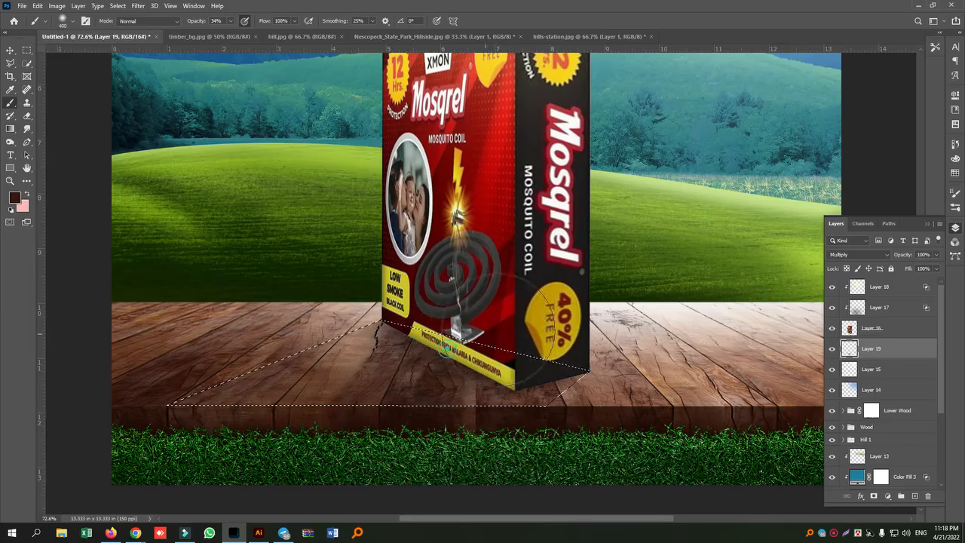
pyautogui.moveTo(371, 373)
pyautogui.mouseDown()
pyautogui.moveTo(336, 381)
pyautogui.moveTo(349, 345)
pyautogui.moveTo(435, 330)
pyautogui.moveTo(312, 347)
pyautogui.moveTo(509, 306)
pyautogui.moveTo(461, 301)
pyautogui.moveTo(491, 293)
pyautogui.moveTo(534, 315)
pyautogui.moveTo(523, 333)
pyautogui.mouseUp()
pyautogui.press('[')
pyautogui.press('[')
pyautogui.press('[')
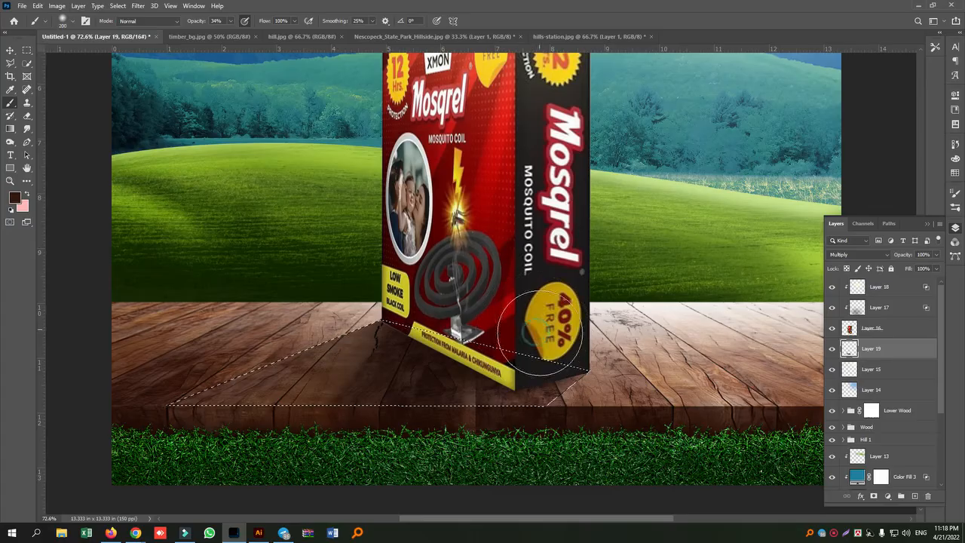
pyautogui.moveTo(518, 360)
pyautogui.mouseDown()
pyautogui.moveTo(459, 354)
pyautogui.moveTo(520, 373)
pyautogui.mouseUp()
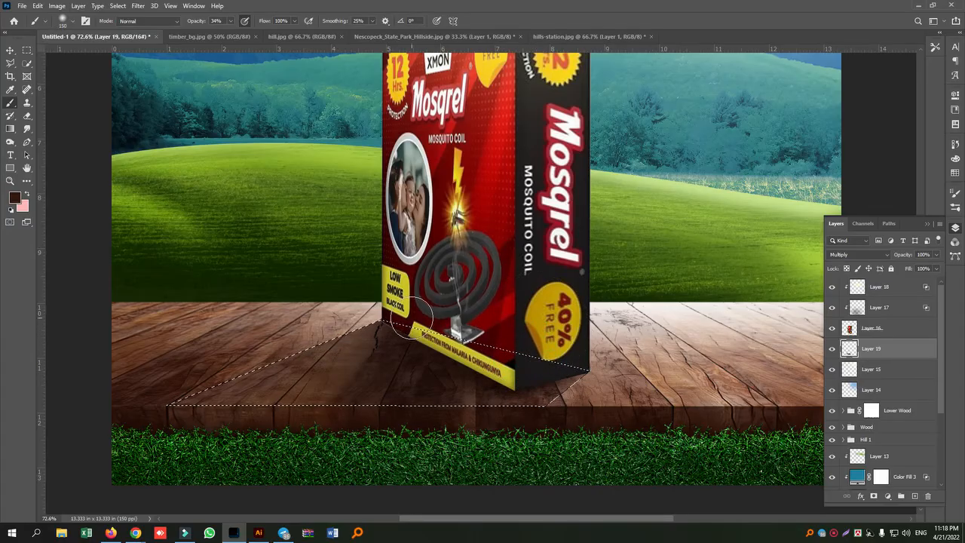
# - Clear the shadow selection to check the painted shadow without its outline
pyautogui.click(27, 51)
pyautogui.click(241, 187)
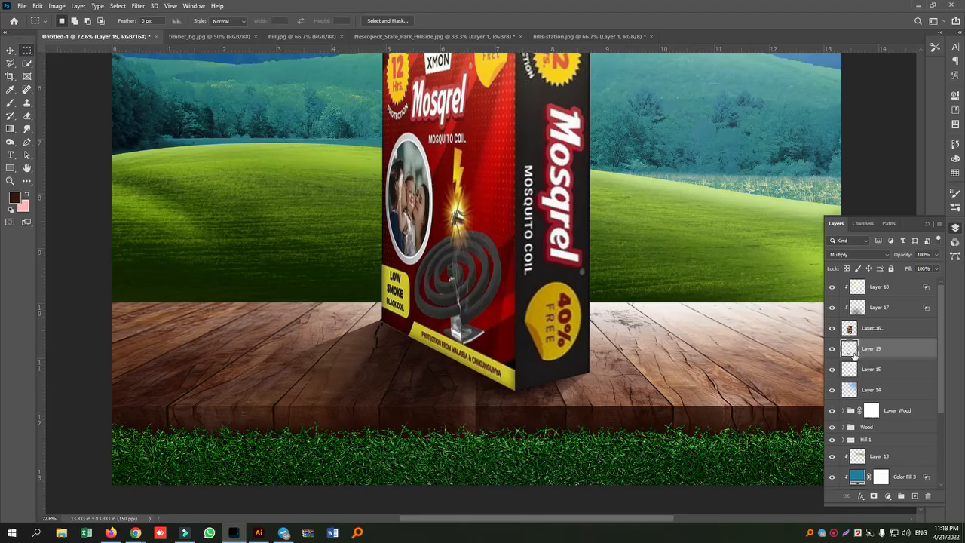
pyautogui.keyDown('ctrl'); pyautogui.click(850, 351); pyautogui.keyUp('ctrl')
pyautogui.hotkey('ctrl', 'd')
# - Darken the shadow close to the box's base using very dark brown #1f0a03 and a 200 px brush, and clear the selection
pyautogui.click(10, 102)
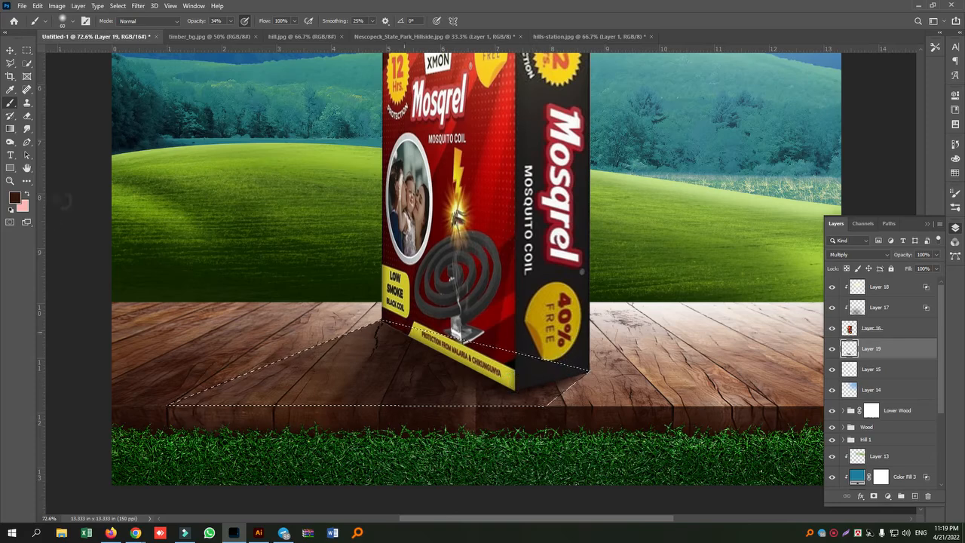
pyautogui.click(15, 198)
pyautogui.click(678, 346)
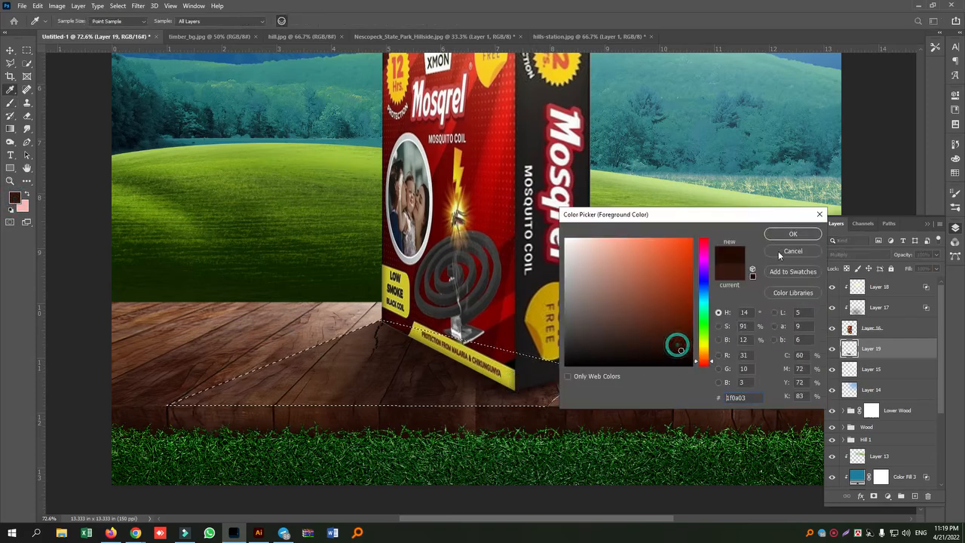
pyautogui.click(806, 232)
pyautogui.press('b')
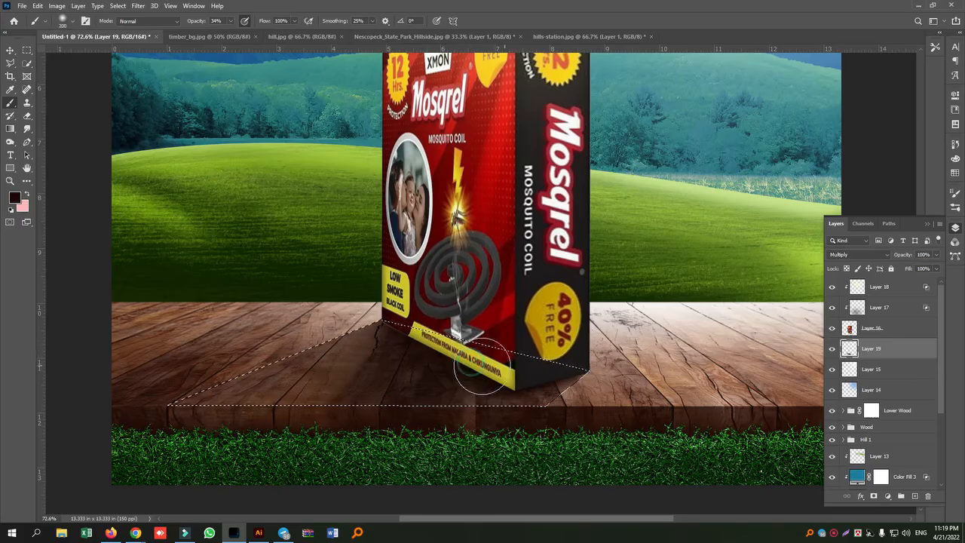
pyautogui.click(27, 53)
pyautogui.click(174, 126)
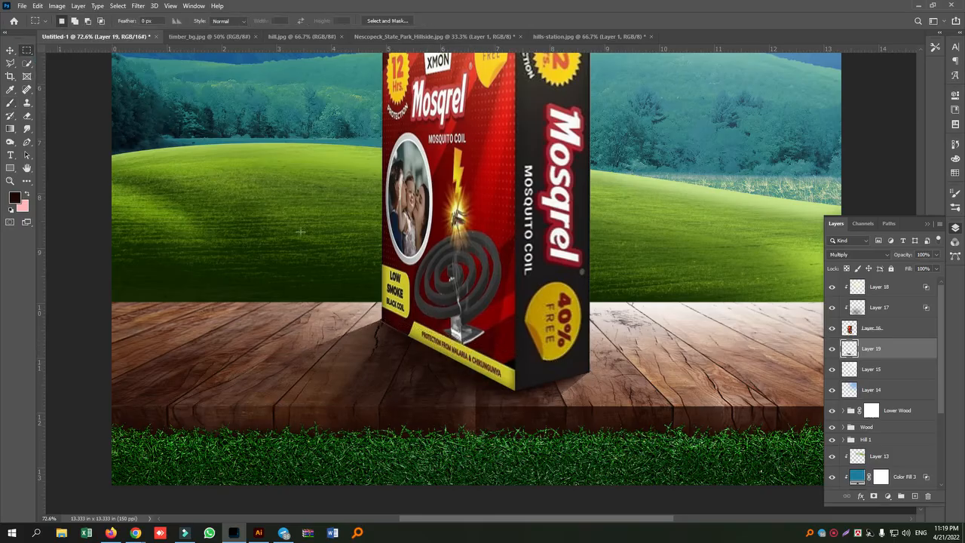
pyautogui.scroll(-5, 324, 240)
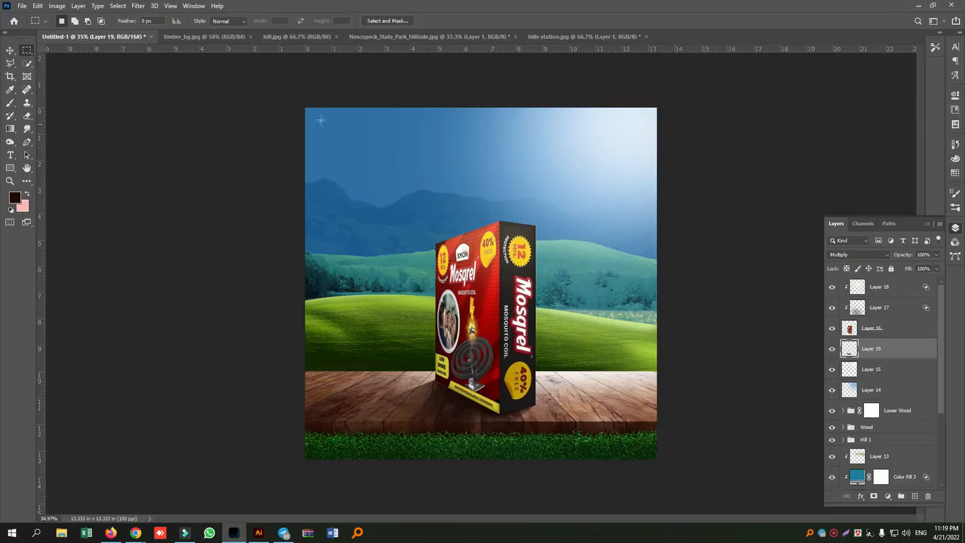
pyautogui.scroll(3, 563, 318)
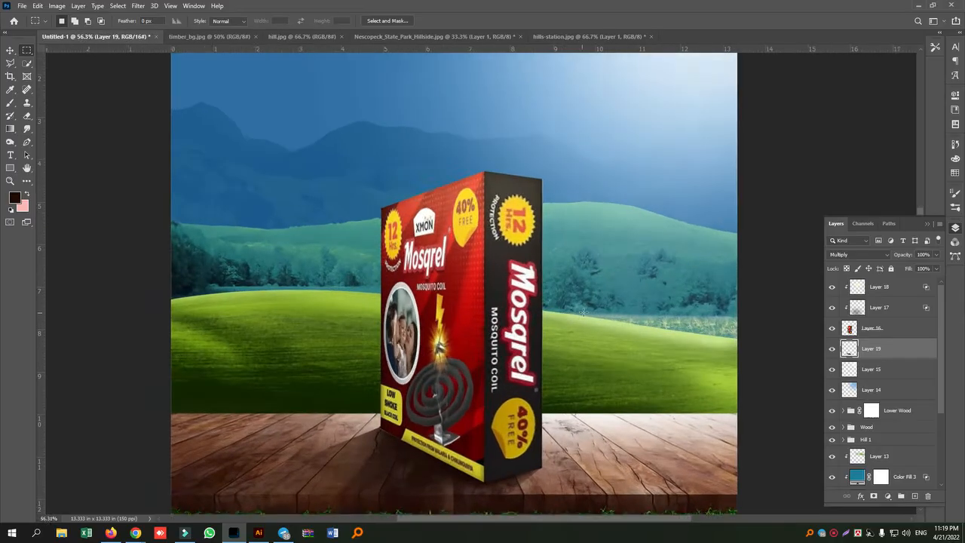
pyautogui.scroll(-2, 580, 309)
pyautogui.scroll(1, 585, 316)
pyautogui.scroll(-1, 585, 315)
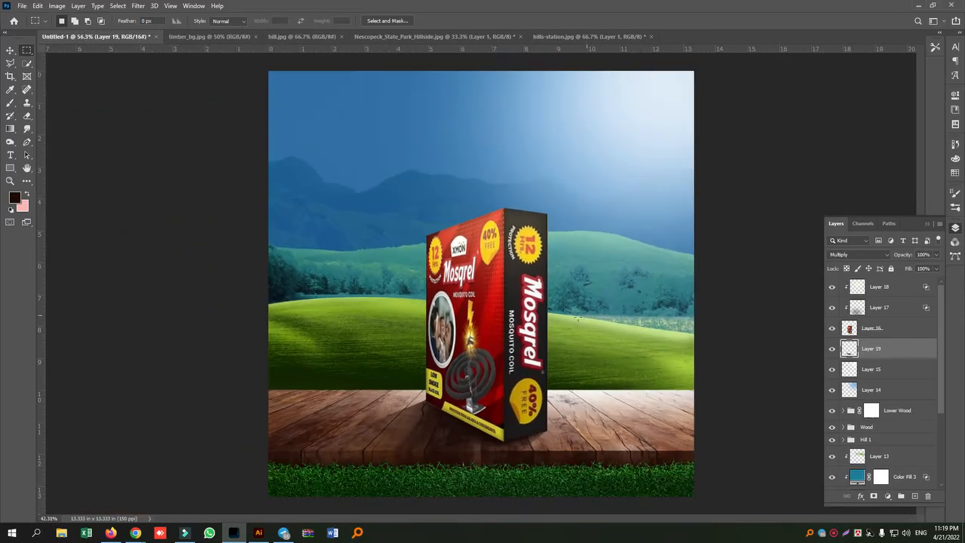
# - Open the Full-Green-Tree-984x1024 image from the Desktop as a separate document
pyautogui.click(22, 6)
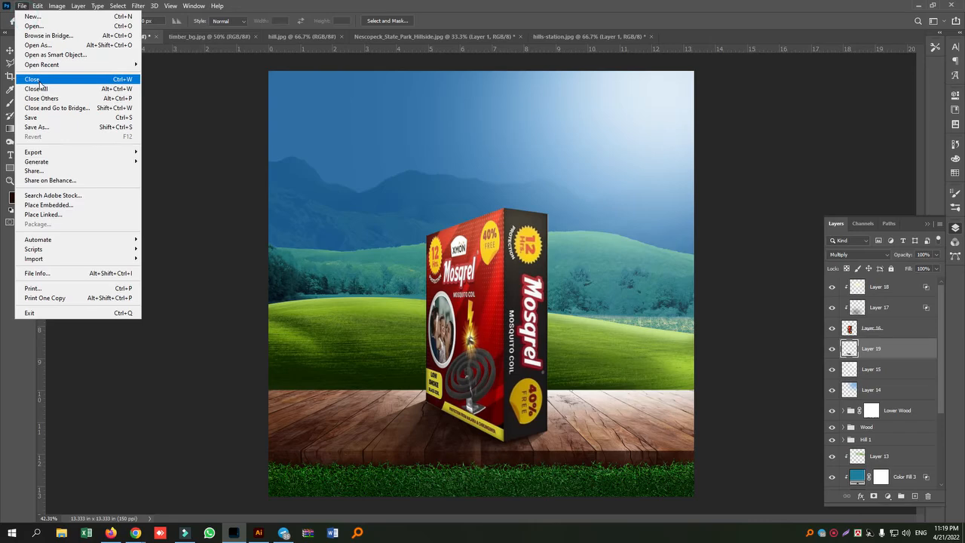
pyautogui.click(34, 28)
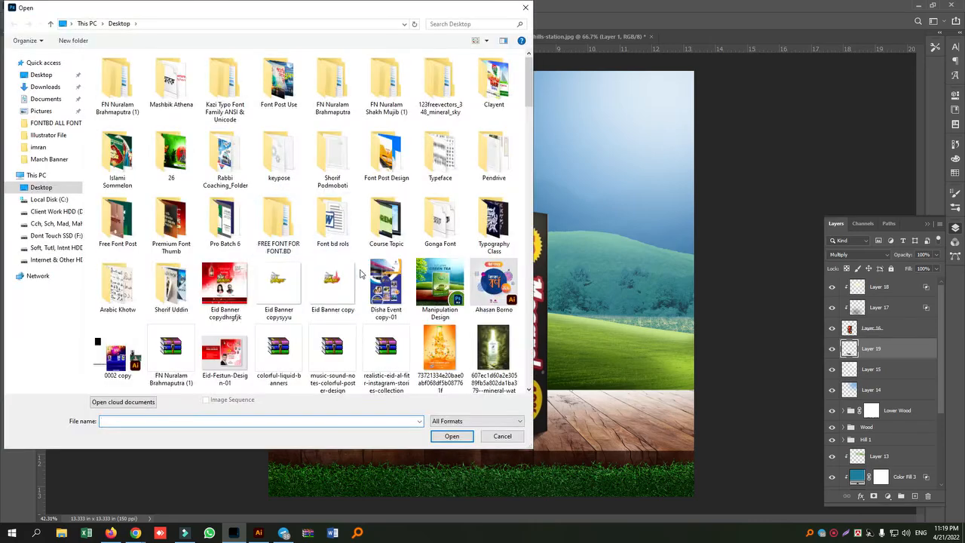
pyautogui.scroll(-3, 362, 275)
pyautogui.click(128, 352)
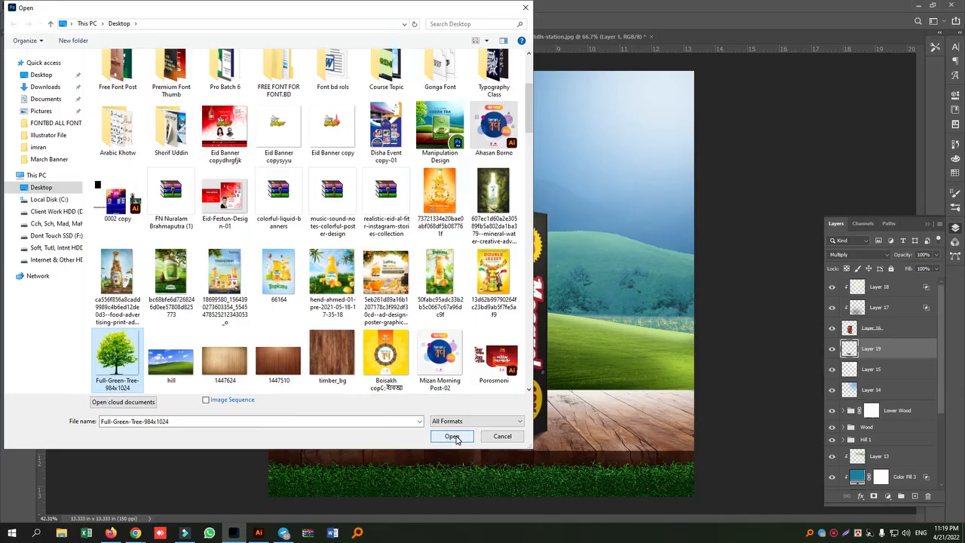
pyautogui.click(452, 437)
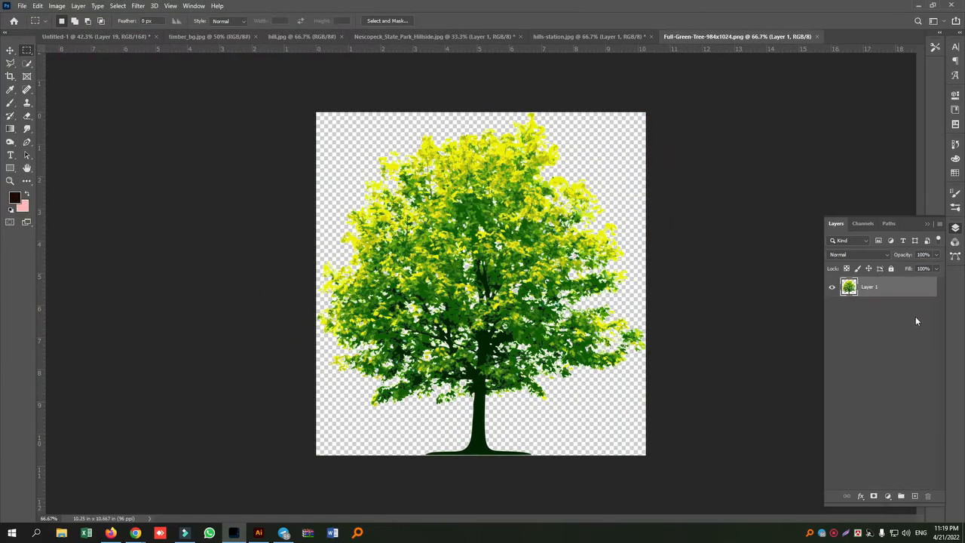
# - Place a solid colour fill layer in very dark brown #1f0903 beneath the tree layer
pyautogui.click(914, 495)
pyautogui.moveTo(869, 289); pyautogui.dragTo(852, 321)
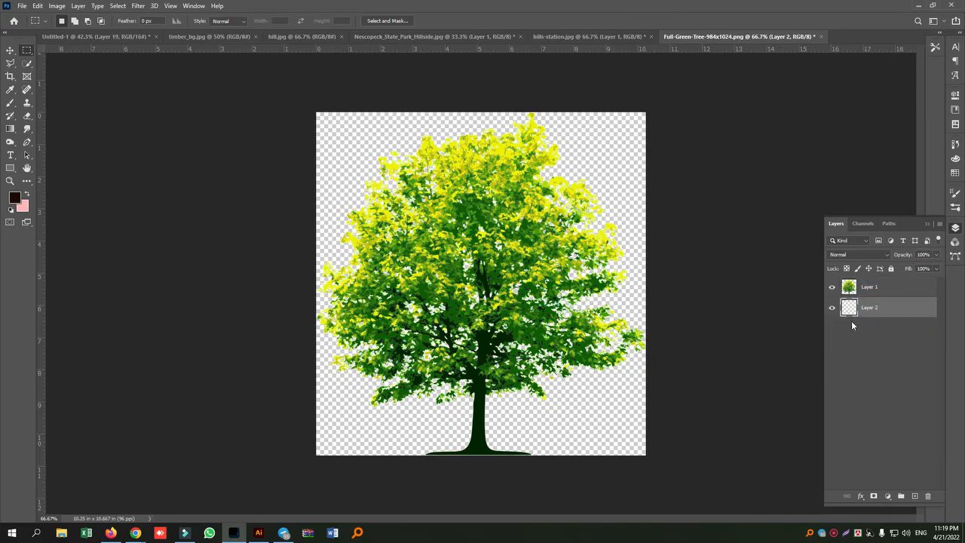
pyautogui.click(890, 499)
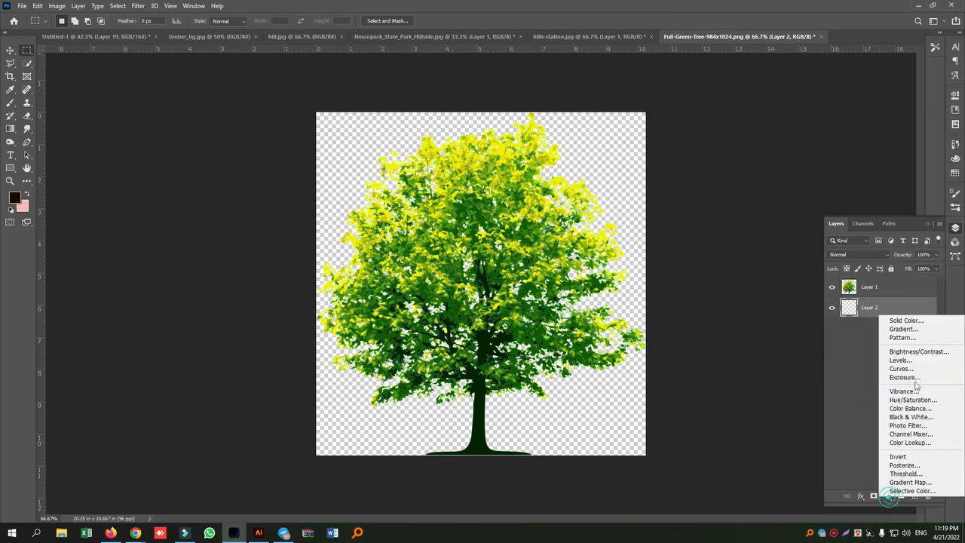
pyautogui.click(904, 320)
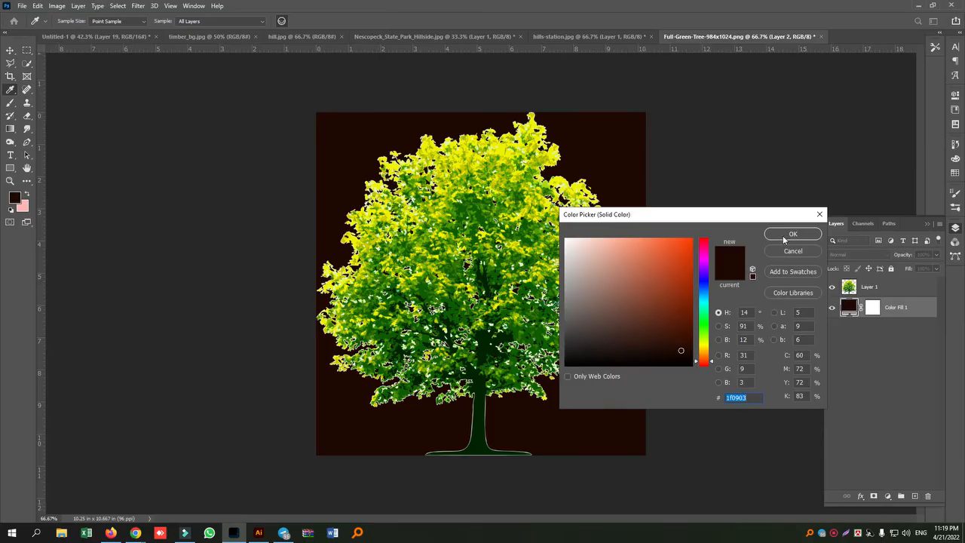
pyautogui.click(792, 234)
# - Select the pale, whitish leaf fringes on the tree layer with Color Range using sampled colours and a fuzziness of 100
pyautogui.hotkey('ctrl', '+')
pyautogui.hotkey('ctrl', '+')
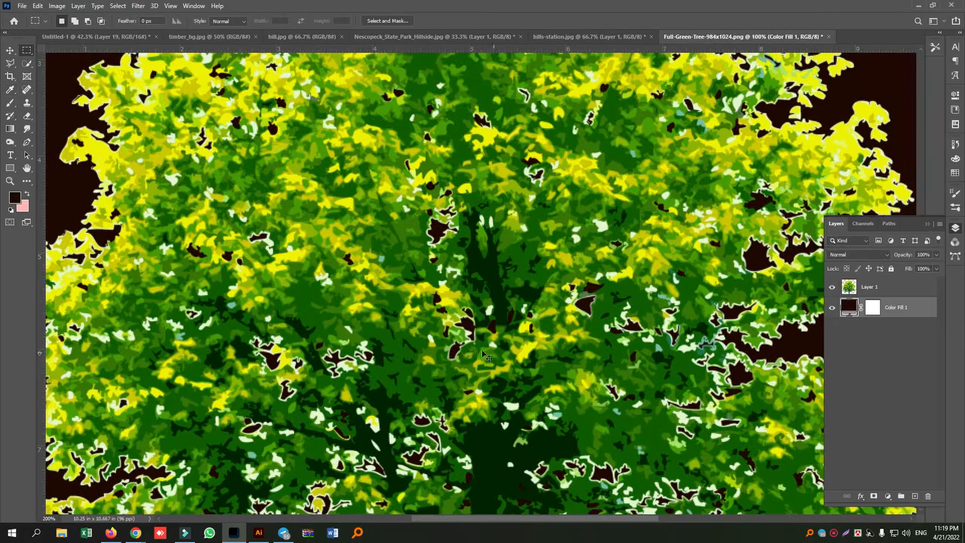
pyautogui.click(874, 293)
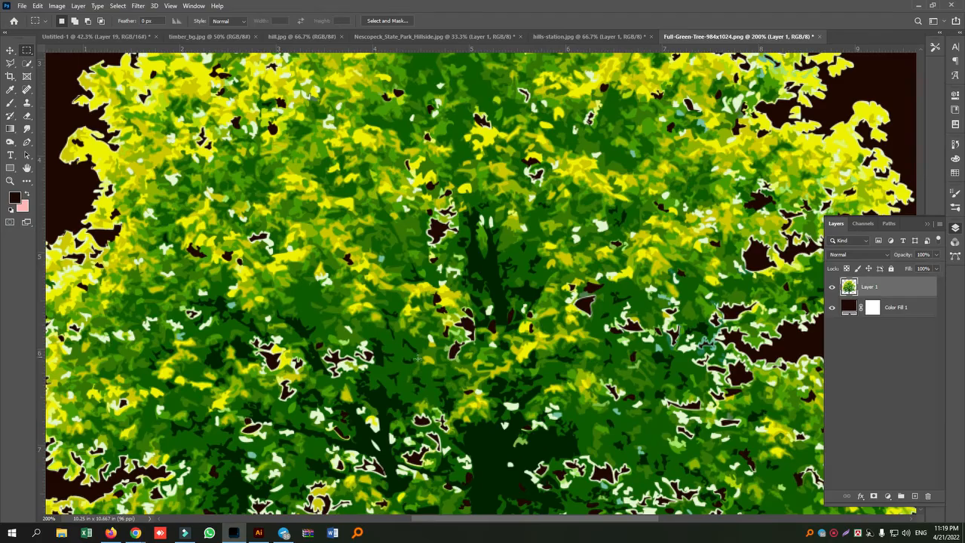
pyautogui.click(118, 6)
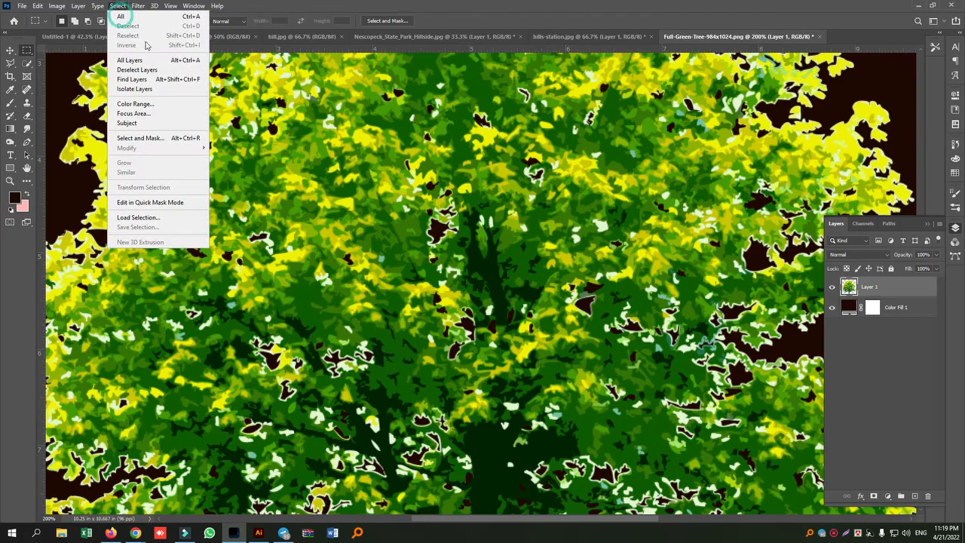
pyautogui.click(136, 104)
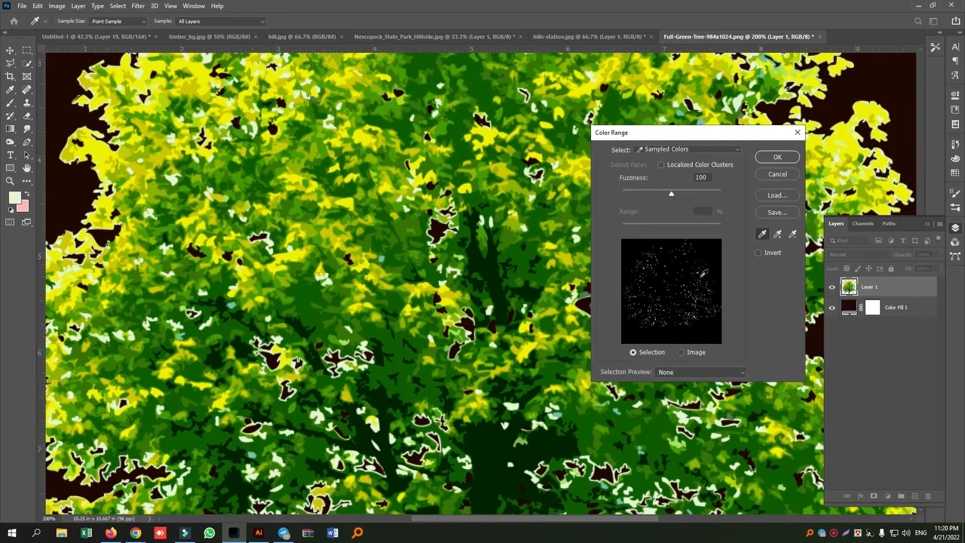
pyautogui.click(778, 158)
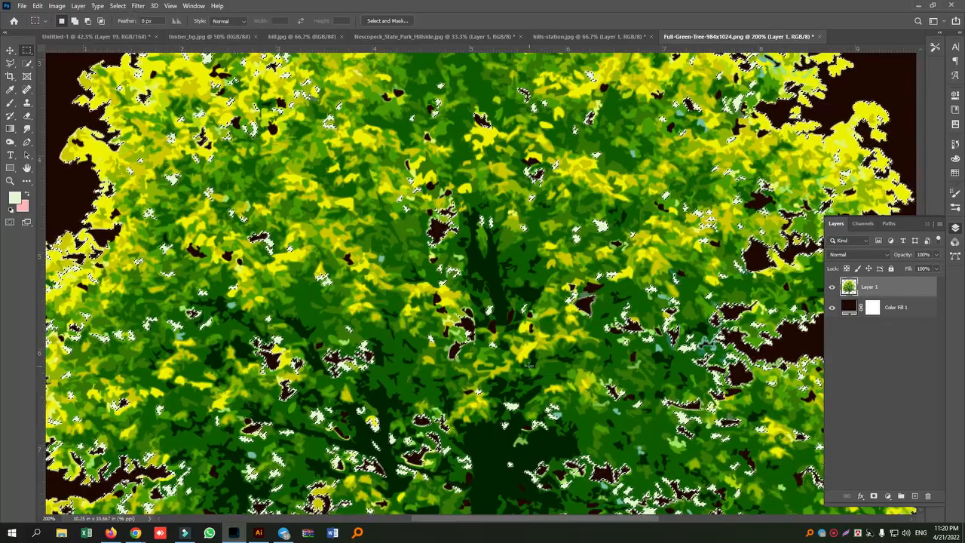
# - Expand the selection of the tree's pale fringes by 1 pixel
pyautogui.scroll(2, 343, 222)
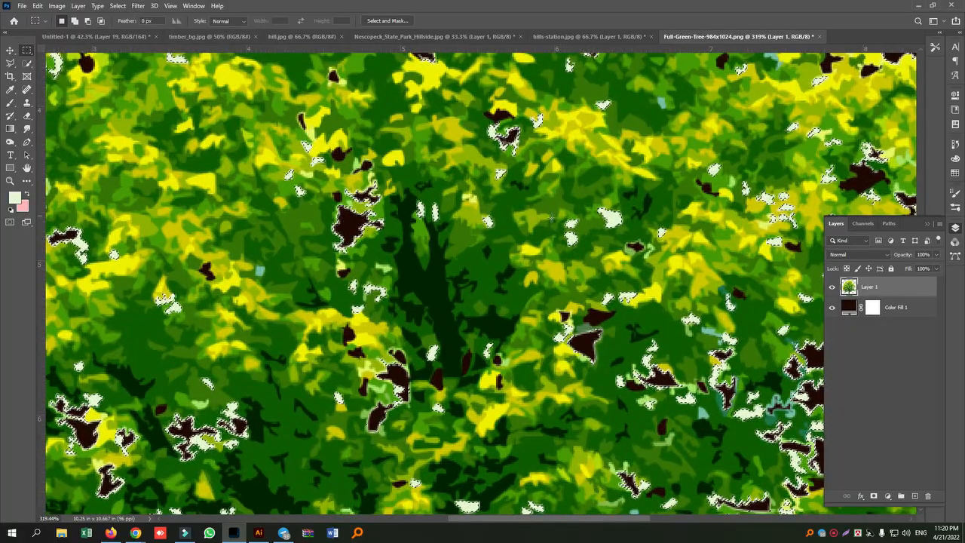
pyautogui.click(118, 6)
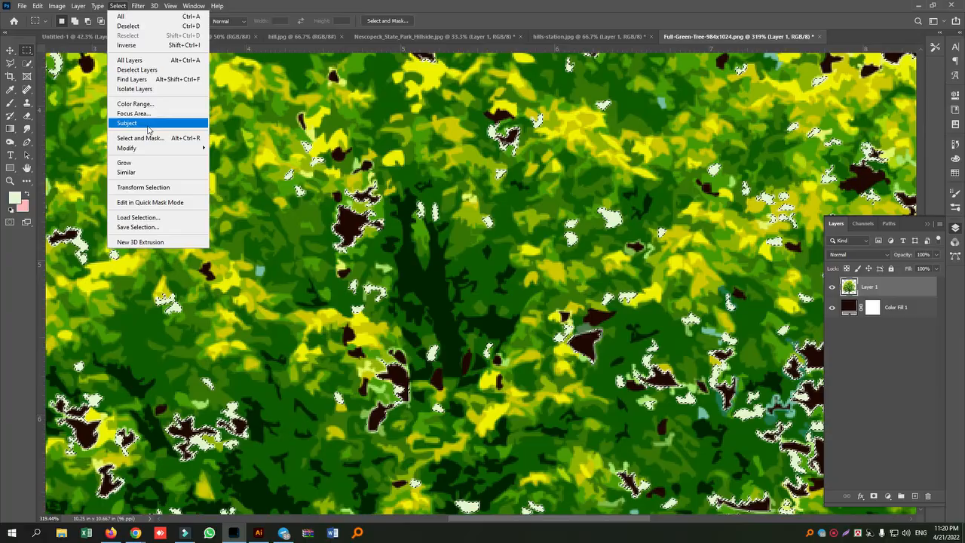
pyautogui.moveTo(155, 148)
pyautogui.click(228, 166)
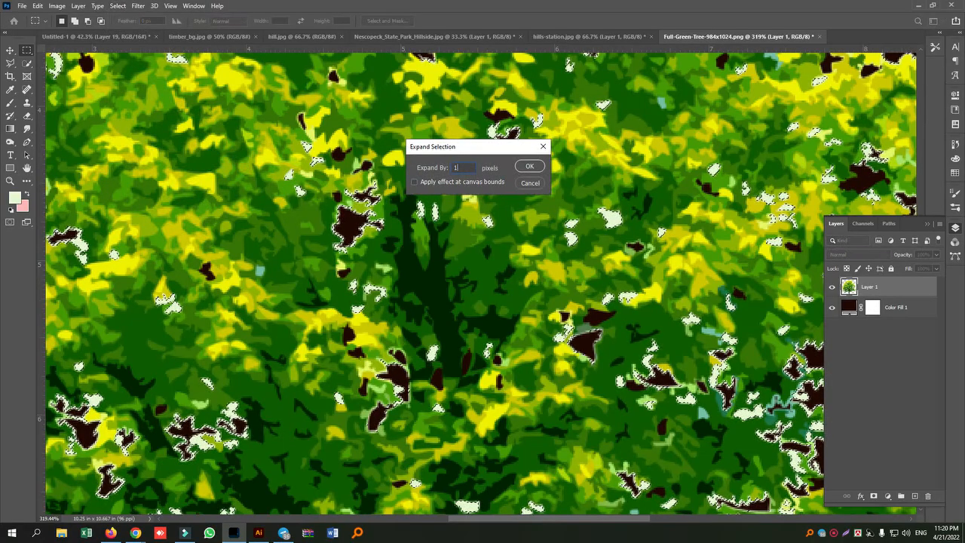
pyautogui.press('Return')
# - Delete the selected pale fringe pixels from the tree and clear the selection
pyautogui.scroll(-5, 381, 330)
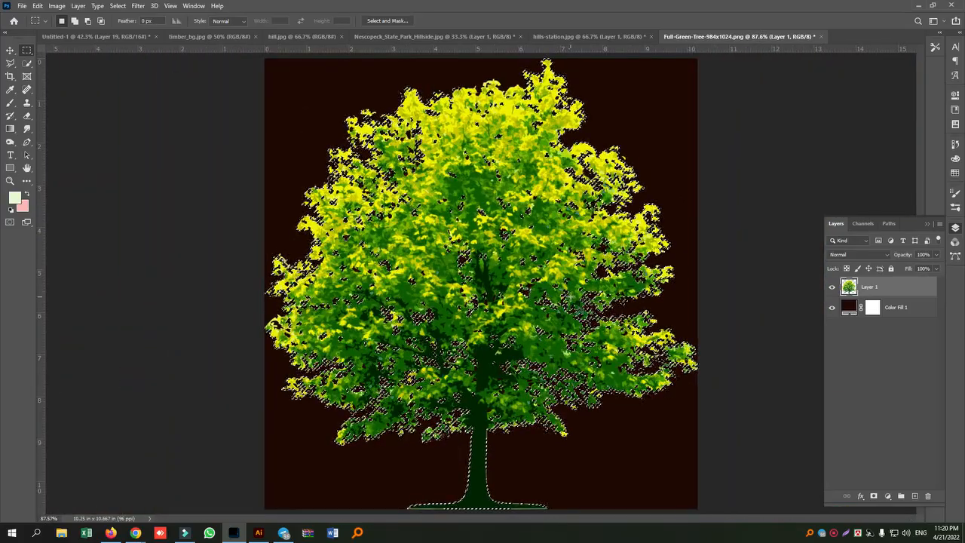
pyautogui.hotkey('ctrl', 'd')
pyautogui.scroll(3, 168, 188)
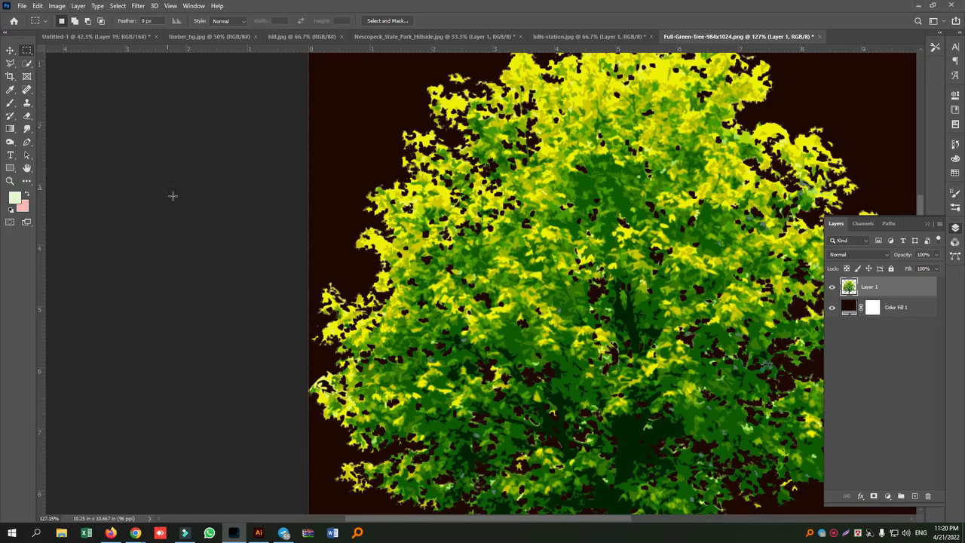
pyautogui.scroll(2, 173, 196)
pyautogui.scroll(-4, 179, 198)
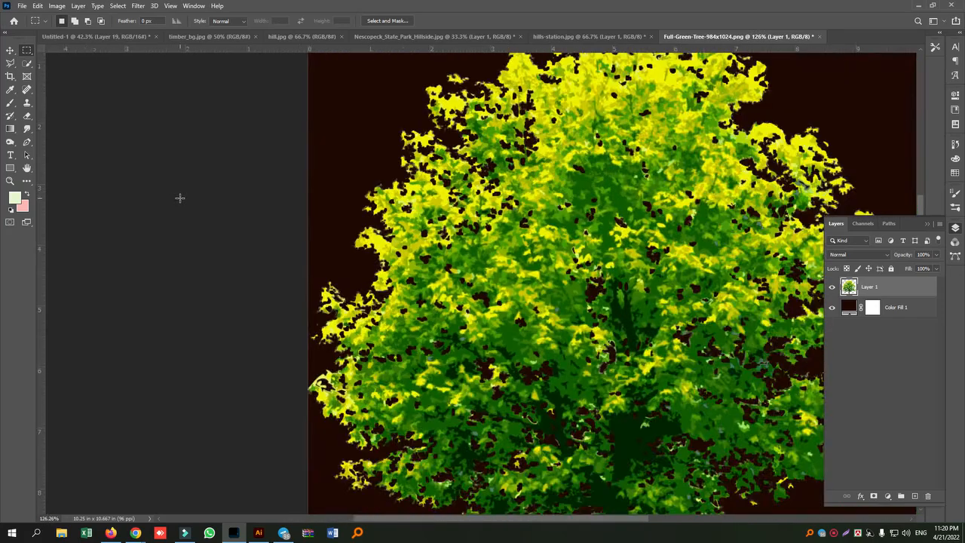
# - Bring the cleaned tree into the Untitled-1 composition and place it partly off the canvas's left edge, behind the box
pyautogui.click(10, 49)
pyautogui.moveTo(421, 133); pyautogui.dragTo(194, 37)
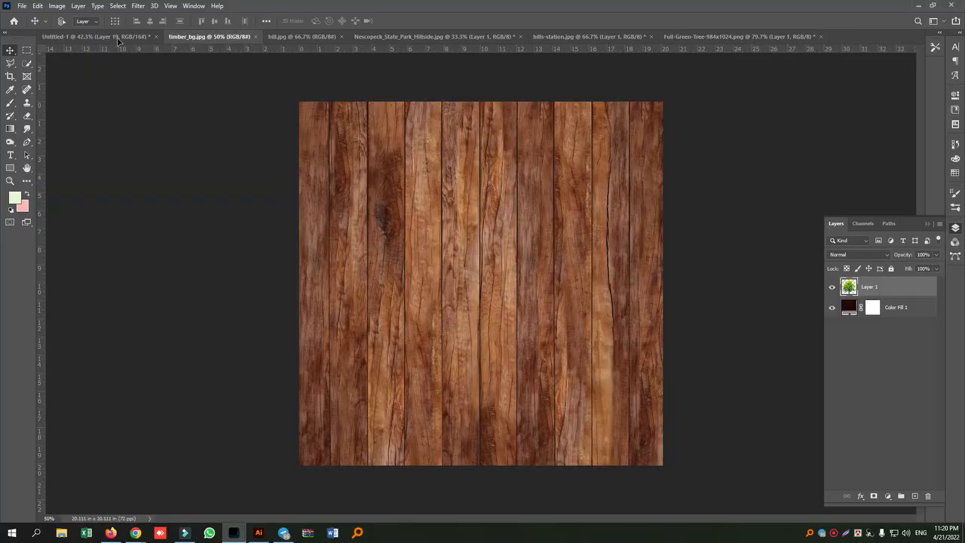
pyautogui.moveTo(118, 40); pyautogui.dragTo(117, 40)
pyautogui.moveTo(279, 190); pyautogui.dragTo(281, 191)
pyautogui.click(459, 201)
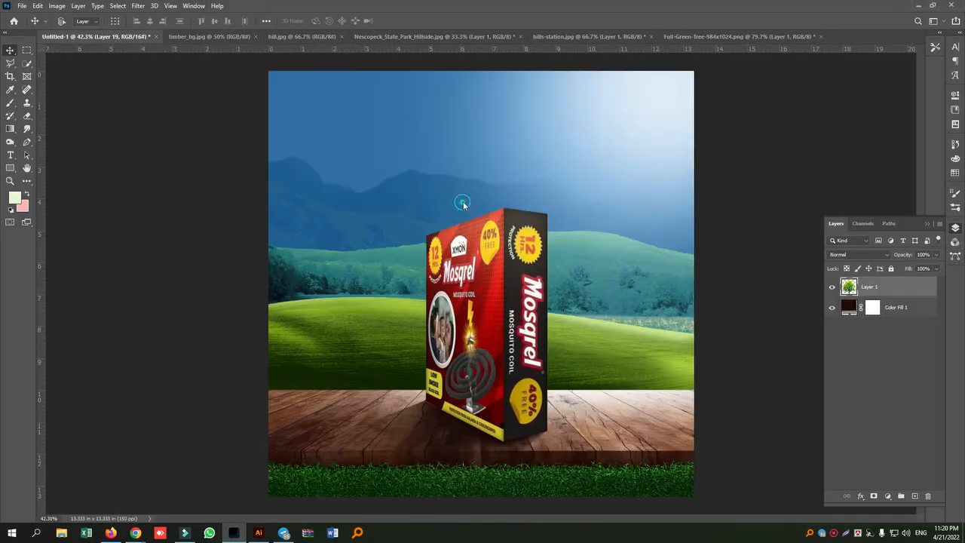
pyautogui.moveTo(298, 224); pyautogui.dragTo(239, 304)
# - Enlarge the tree and move it up so its foliage fills the canvas's upper-left corner
pyautogui.hotkey('ctrl', 't')
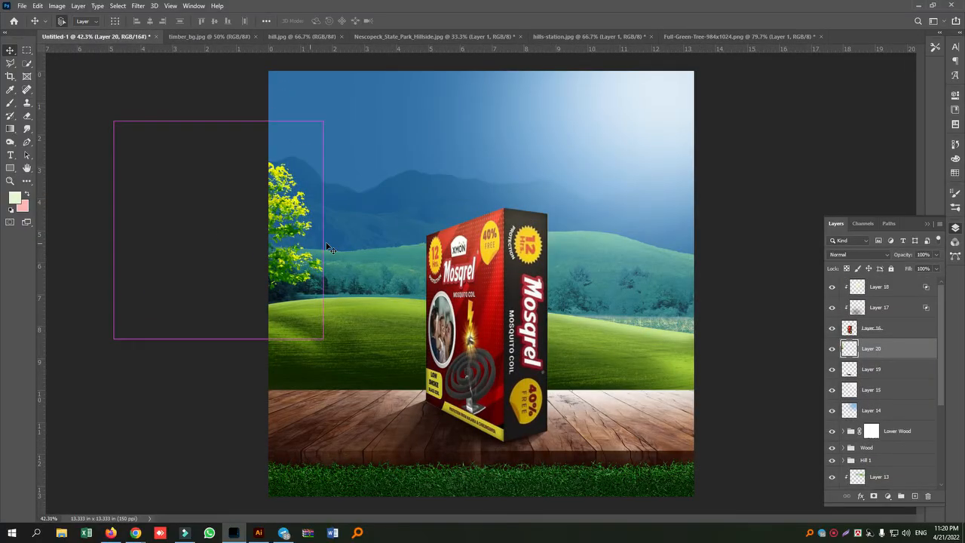
pyautogui.moveTo(322, 339); pyautogui.dragTo(371, 446)
pyautogui.moveTo(337, 309); pyautogui.dragTo(307, 188)
pyautogui.press('Return')
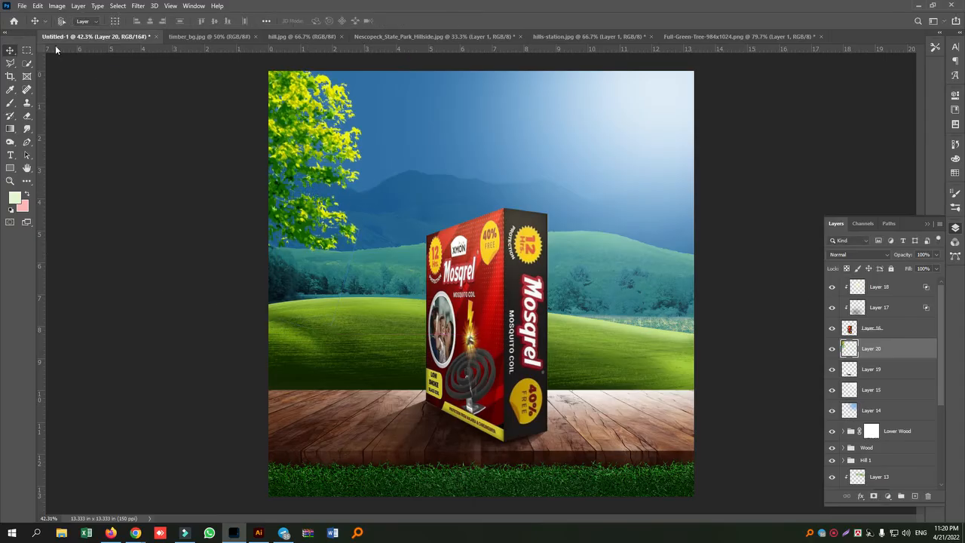
# - Apply a Gaussian Blur with a 4.0 pixel radius to the tree layer
pyautogui.click(119, 7)
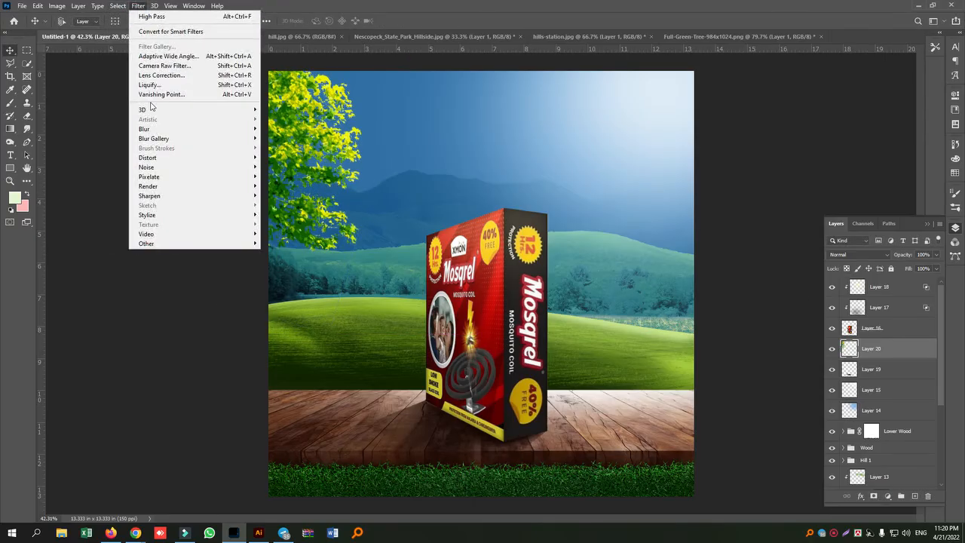
pyautogui.moveTo(172, 129)
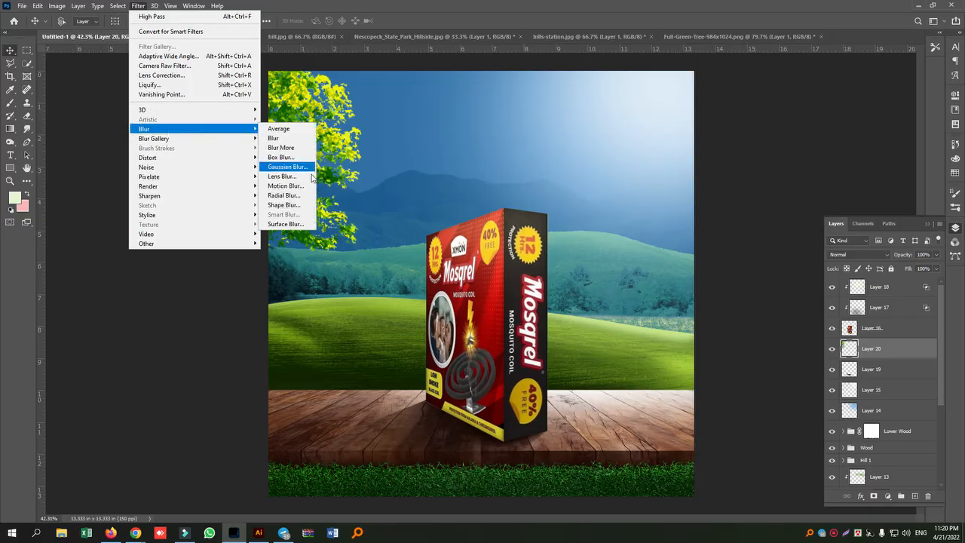
pyautogui.click(287, 167)
pyautogui.moveTo(662, 353); pyautogui.dragTo(656, 351)
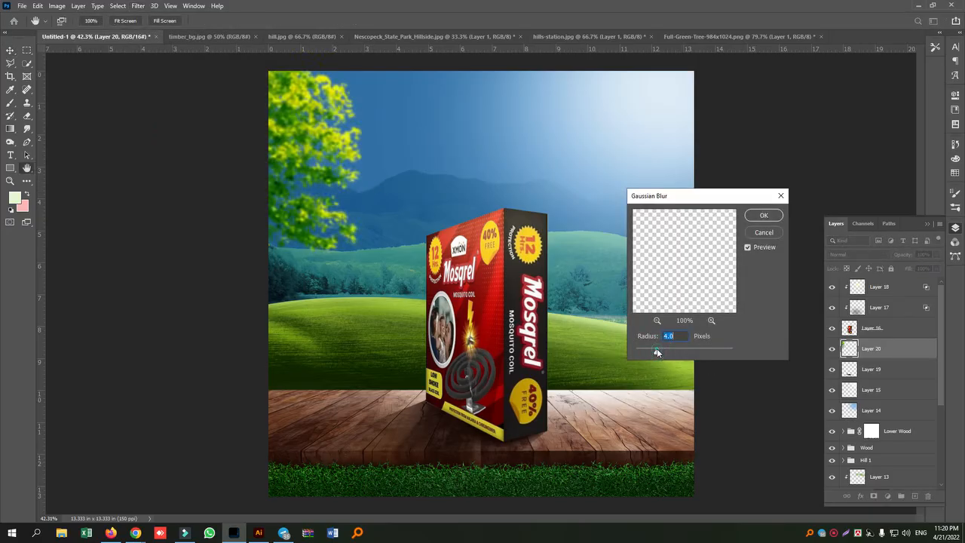
pyautogui.click(764, 217)
# - Move the blurred tree slightly right and down so more of its foliage shows beside the box
pyautogui.press('v')
pyautogui.moveTo(288, 163); pyautogui.dragTo(343, 194)
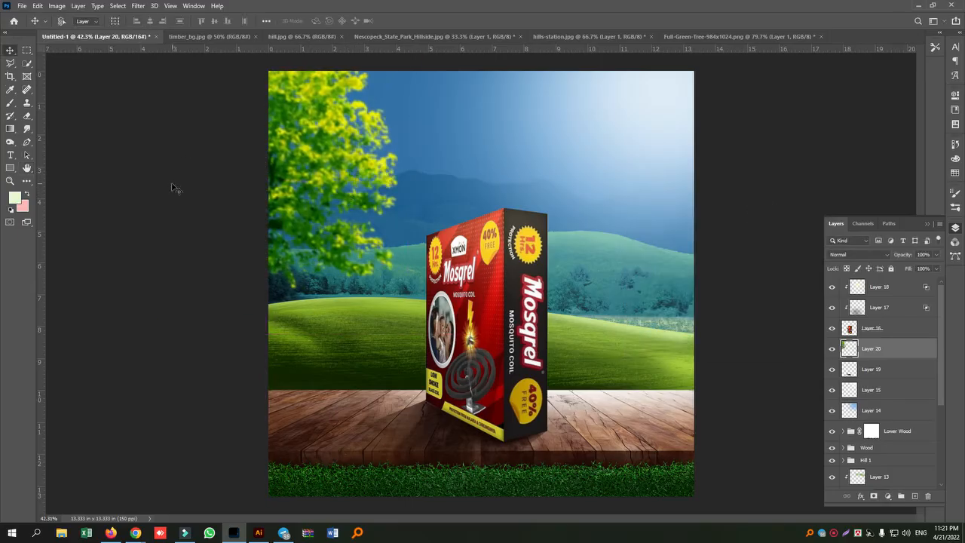
pyautogui.scroll(-3, 873, 379)
pyautogui.scroll(3, 883, 389)
pyautogui.click(883, 328)
pyautogui.click(829, 329)
pyautogui.click(830, 329)
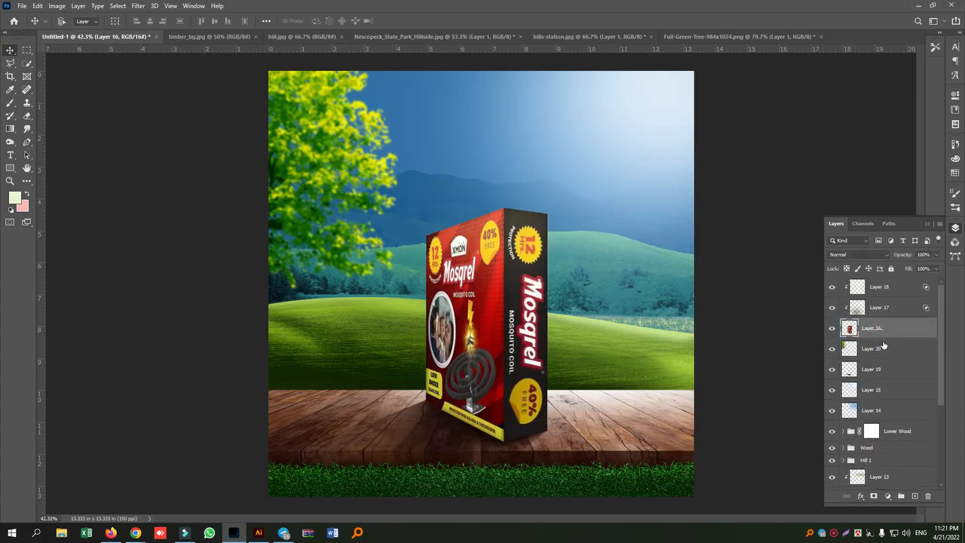
pyautogui.click(884, 348)
pyautogui.click(915, 497)
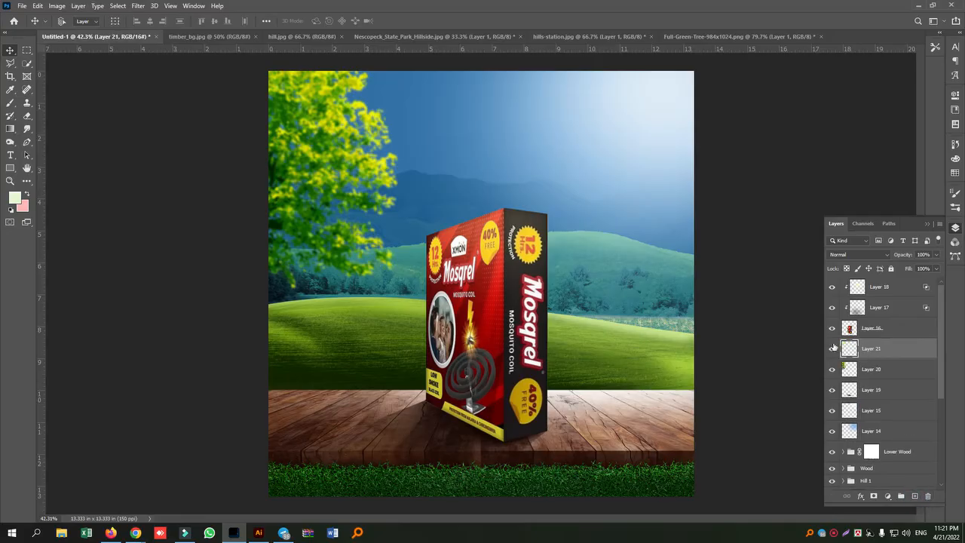
pyautogui.click(27, 141)
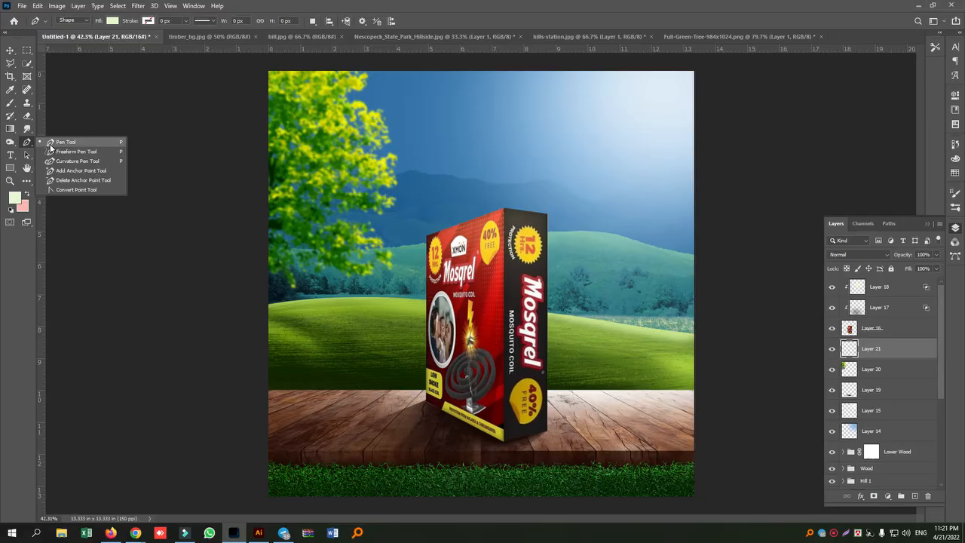
pyautogui.click(10, 167)
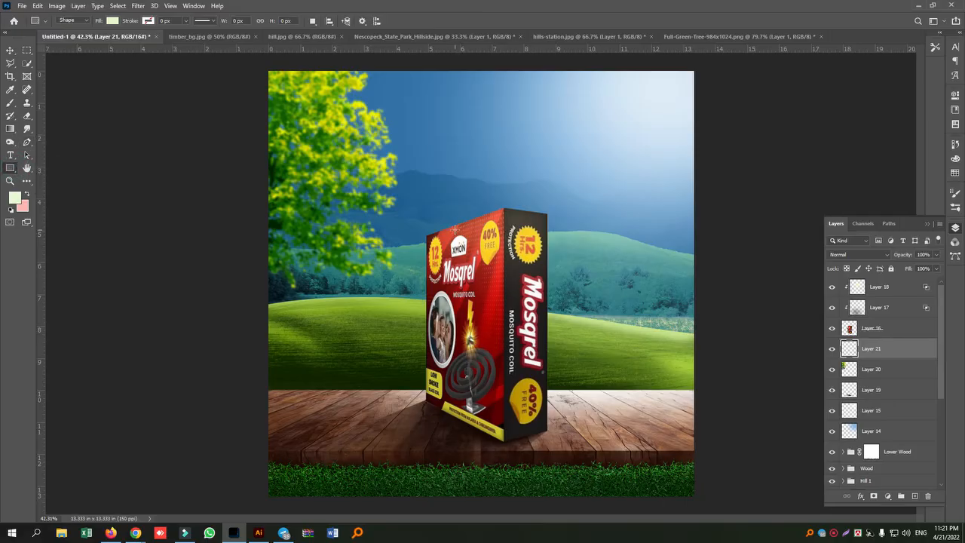
pyautogui.moveTo(432, 232)
pyautogui.mouseDown()
pyautogui.moveTo(472, 251)
pyautogui.moveTo(532, 365)
pyautogui.moveTo(513, 391)
pyautogui.mouseUp()
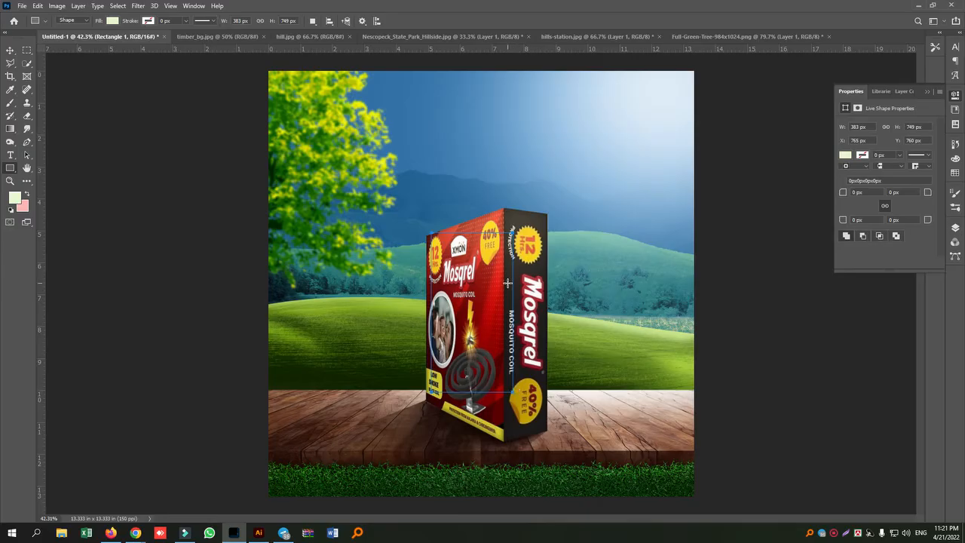
pyautogui.hotkey('ctrl', 'z')
# - Outline the box with a polygonal lasso selection through its upper corners and the outer lower corners of both faces
pyautogui.moveTo(11, 63); pyautogui.dragTo(47, 74)
pyautogui.click(428, 236)
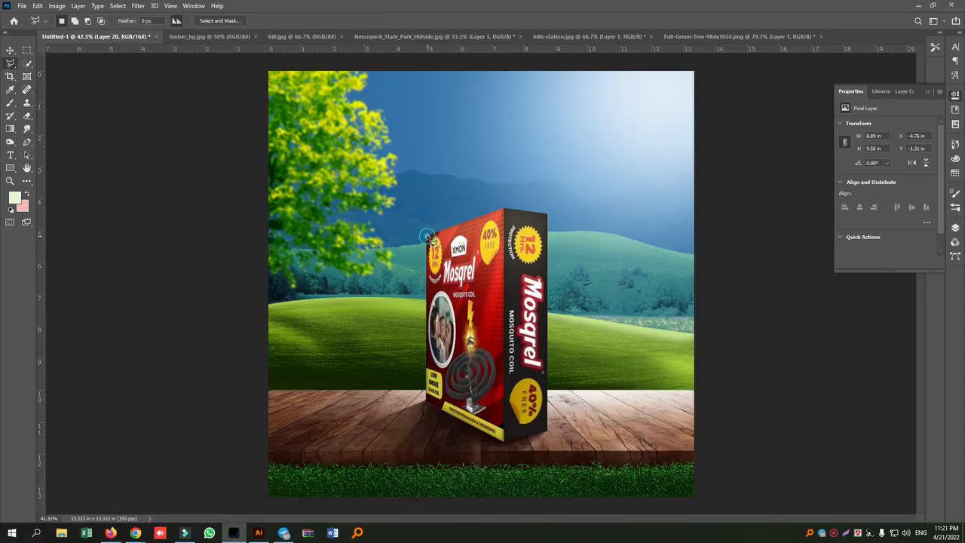
pyautogui.click(504, 209)
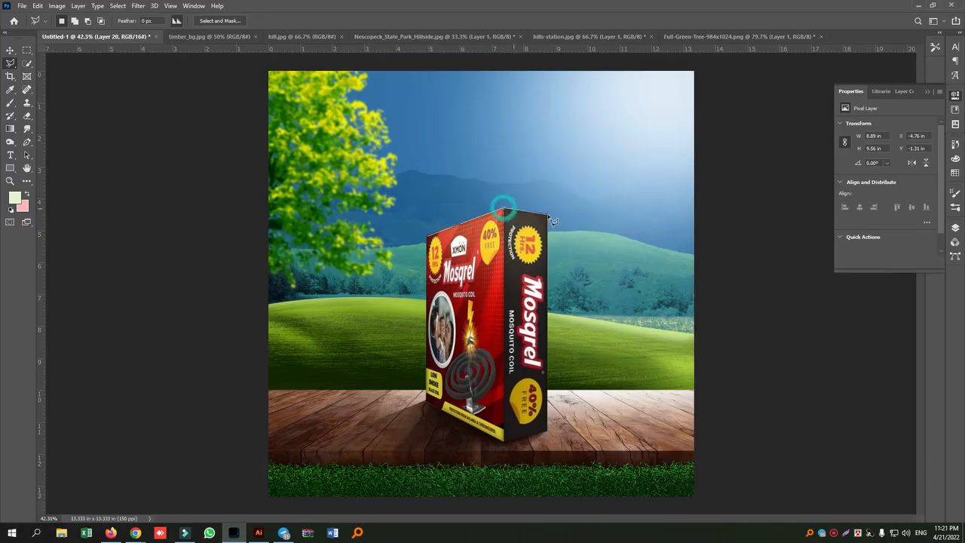
pyautogui.click(548, 212)
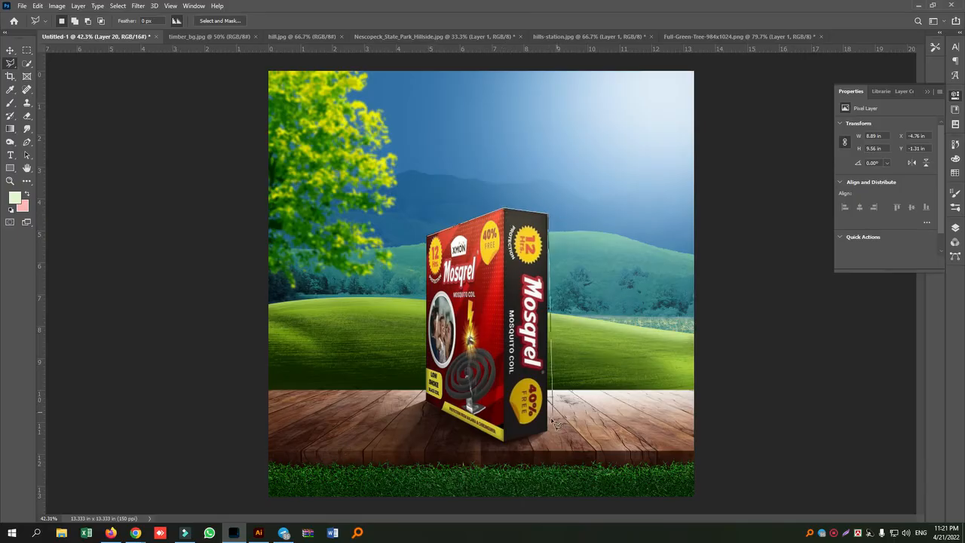
pyautogui.click(548, 429)
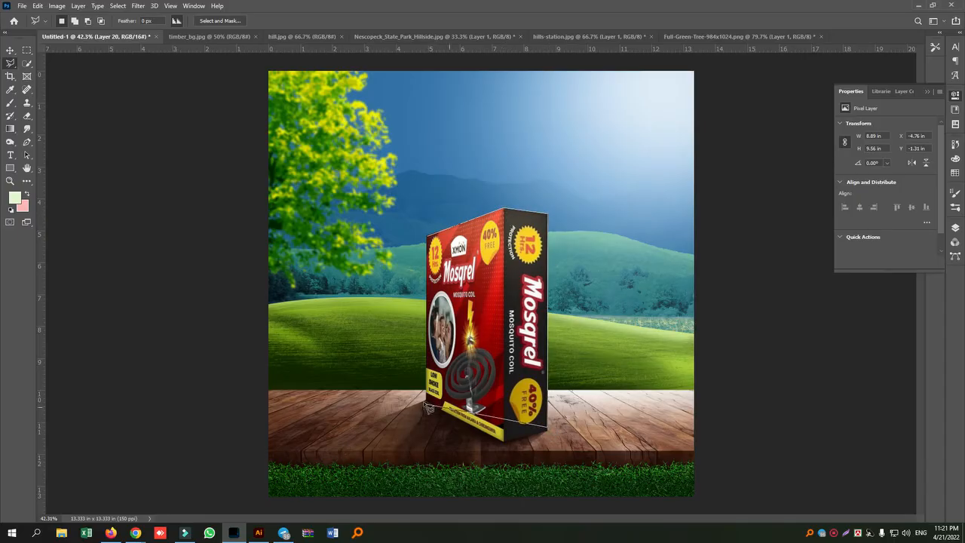
pyautogui.click(428, 404)
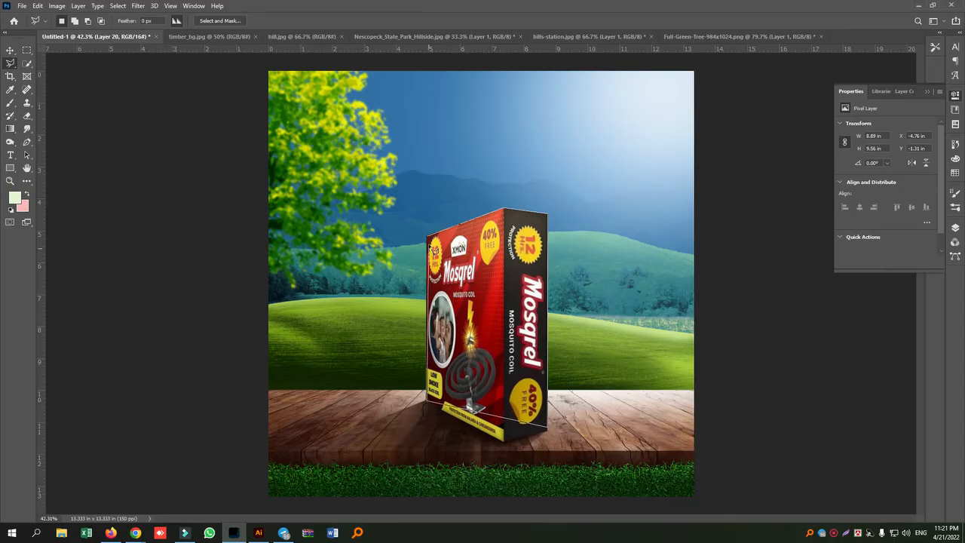
pyautogui.click(432, 240)
# - Fill the box-shaped selection with a white #ffffff solid colour fill layer between the tree and box layers
pyautogui.click(956, 227)
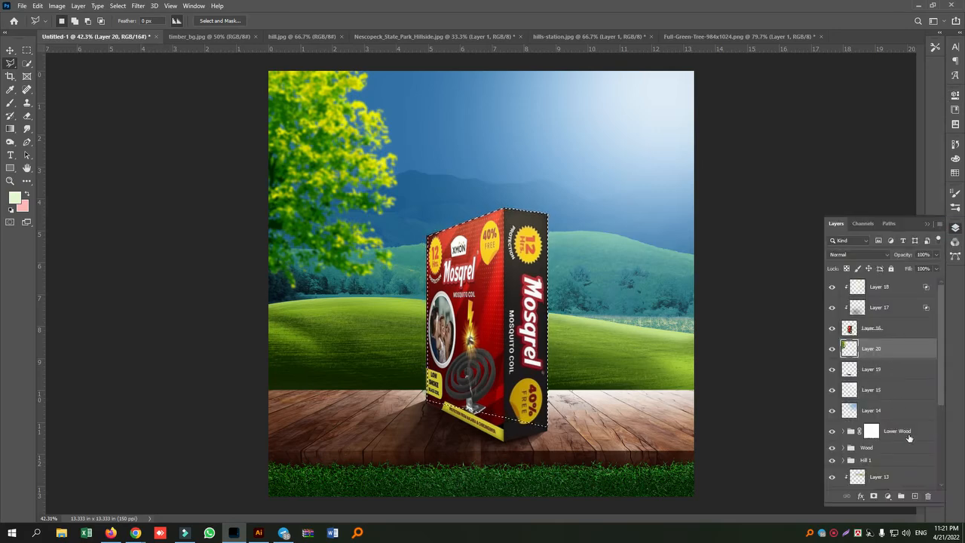
pyautogui.click(915, 495)
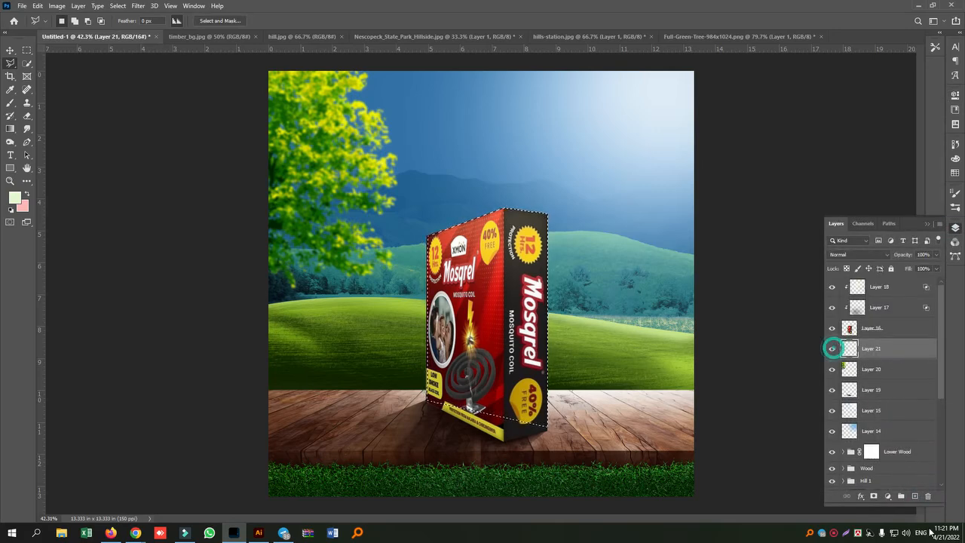
pyautogui.click(888, 495)
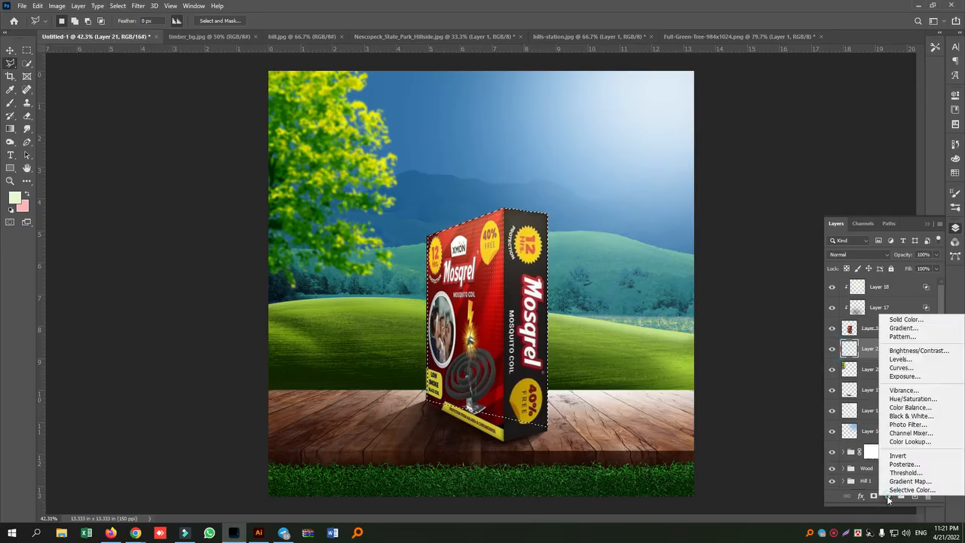
pyautogui.click(909, 320)
pyautogui.moveTo(607, 269); pyautogui.dragTo(565, 239)
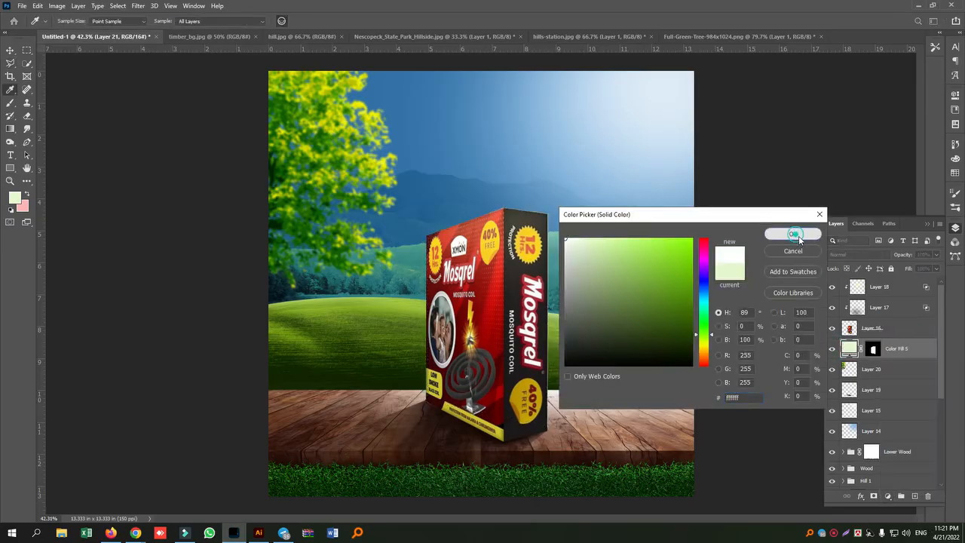
pyautogui.click(794, 234)
# - Enlarge the white fill shape slightly outward at its upper corners so it shows as a thin rim around the box
pyautogui.press('l')
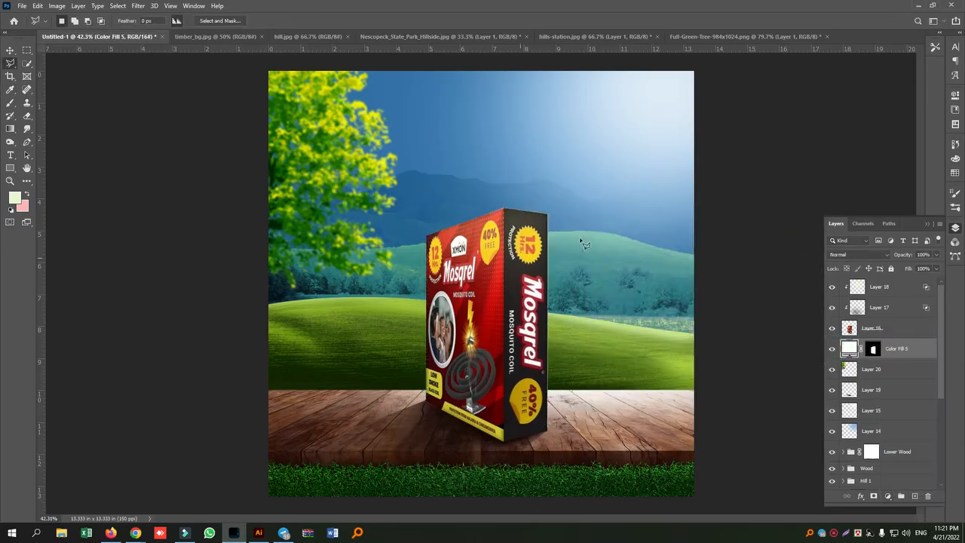
pyautogui.click(11, 51)
pyautogui.hotkey('ctrl', 't')
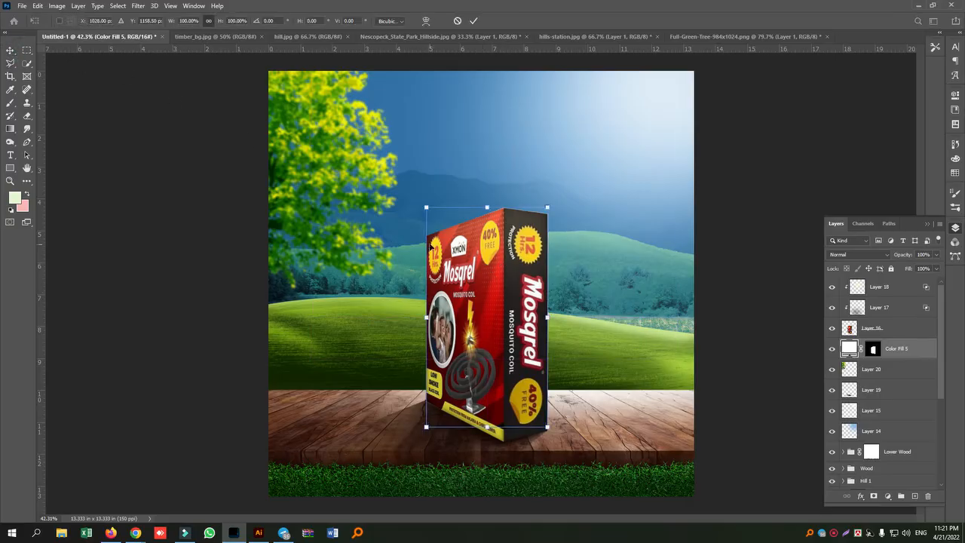
pyautogui.moveTo(425, 214); pyautogui.dragTo(423, 204)
pyautogui.moveTo(550, 207); pyautogui.dragTo(552, 204)
pyautogui.moveTo(426, 207); pyautogui.dragTo(422, 203)
pyautogui.press('Return')
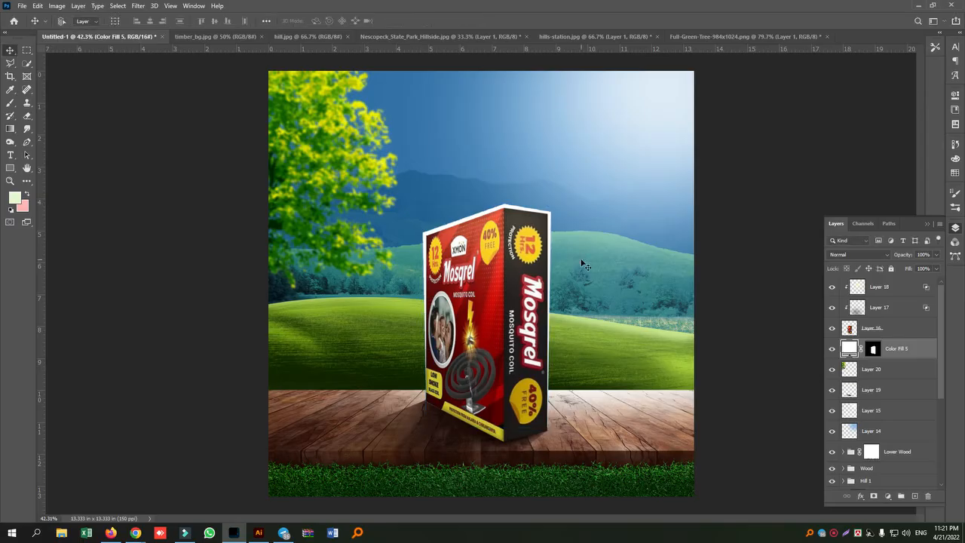
# - Apply a Gaussian Blur with a 24.9 pixel radius to the white fill shape behind the box
pyautogui.click(138, 6)
pyautogui.moveTo(179, 133)
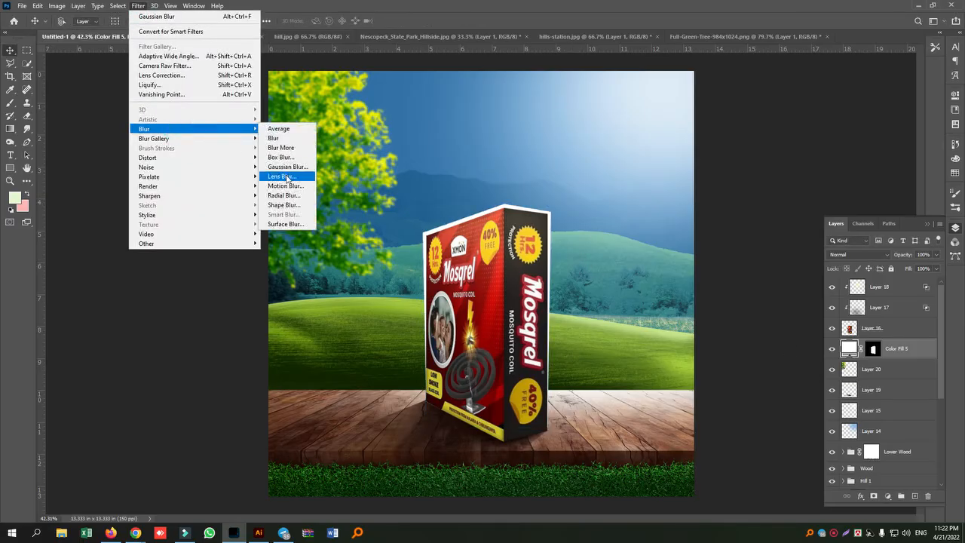
pyautogui.click(287, 172)
pyautogui.click(468, 197)
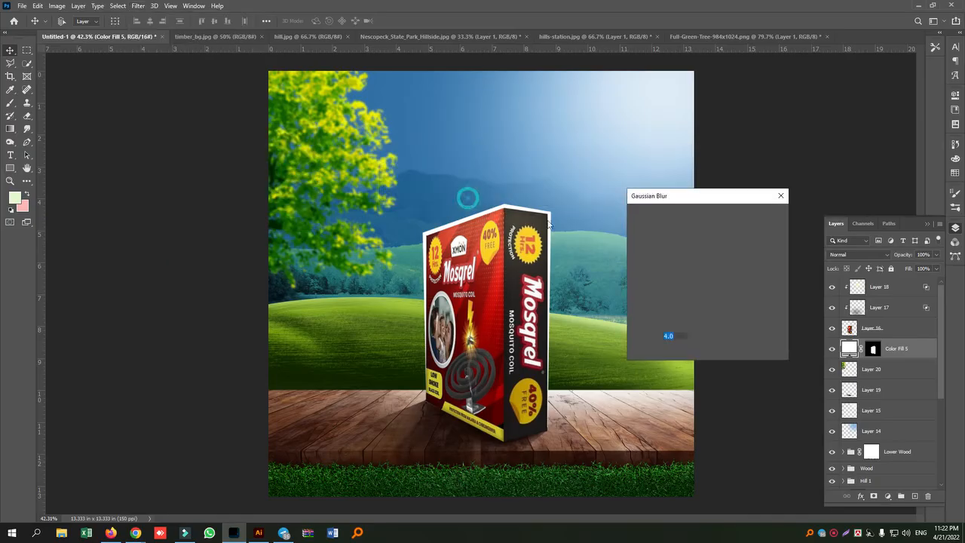
pyautogui.moveTo(656, 352); pyautogui.dragTo(680, 355)
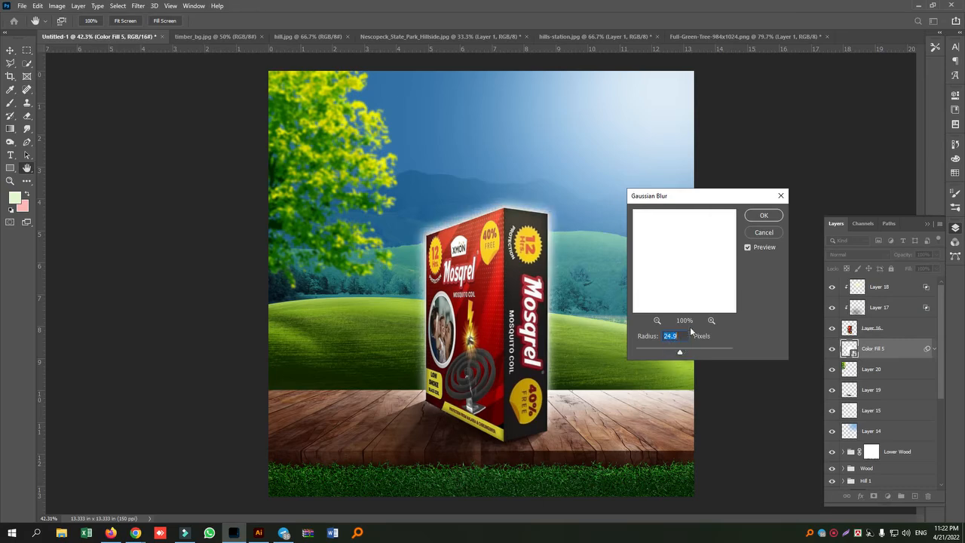
pyautogui.click(762, 216)
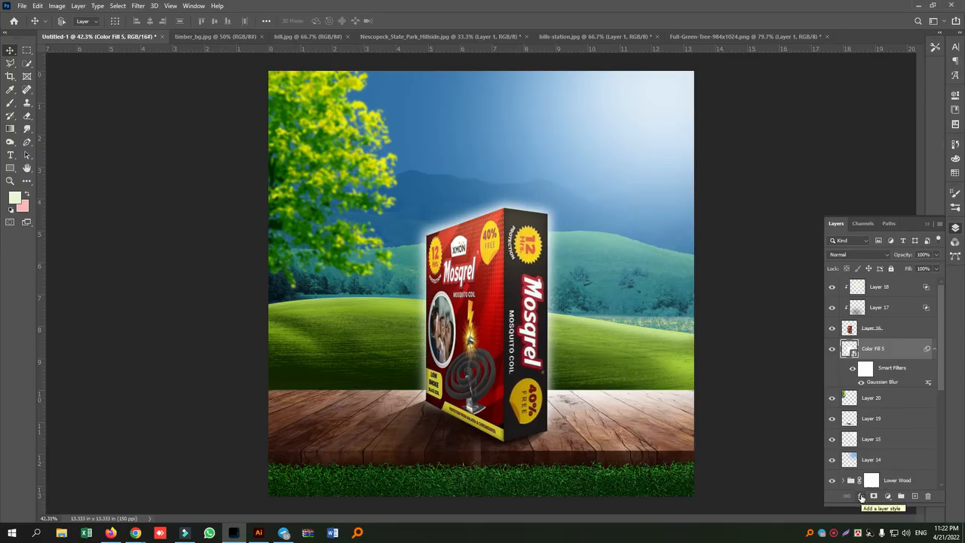
# - Add an Outer Glow to the blurred white shape, using a blue sampled from the sky and the Screen blend mode
pyautogui.click(862, 497)
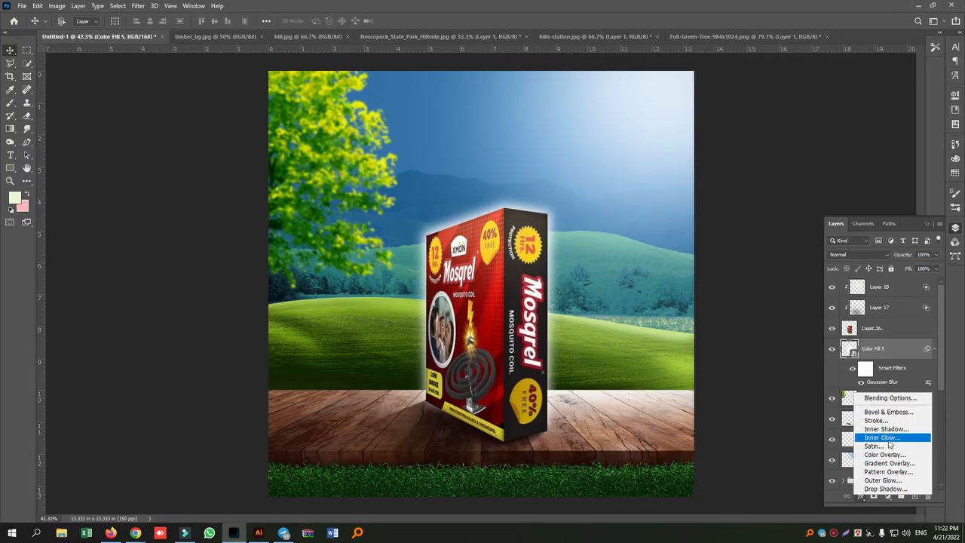
pyautogui.click(884, 480)
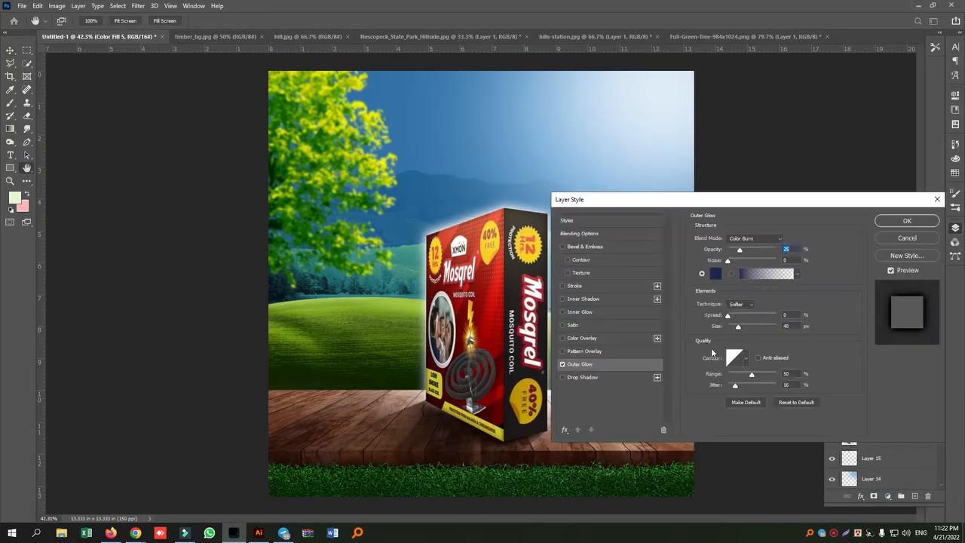
pyautogui.click(715, 275)
pyautogui.click(455, 156)
pyautogui.click(481, 139)
pyautogui.click(793, 233)
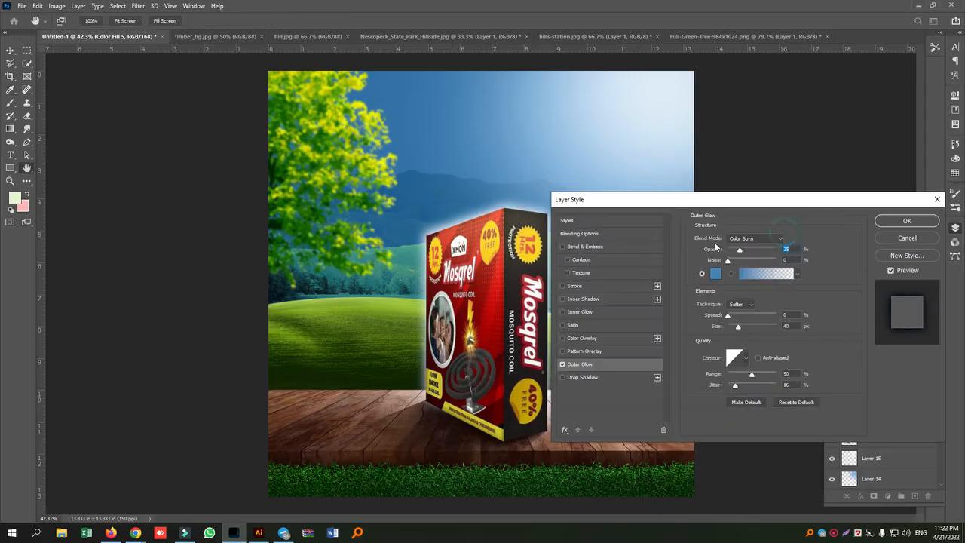
pyautogui.click(764, 242)
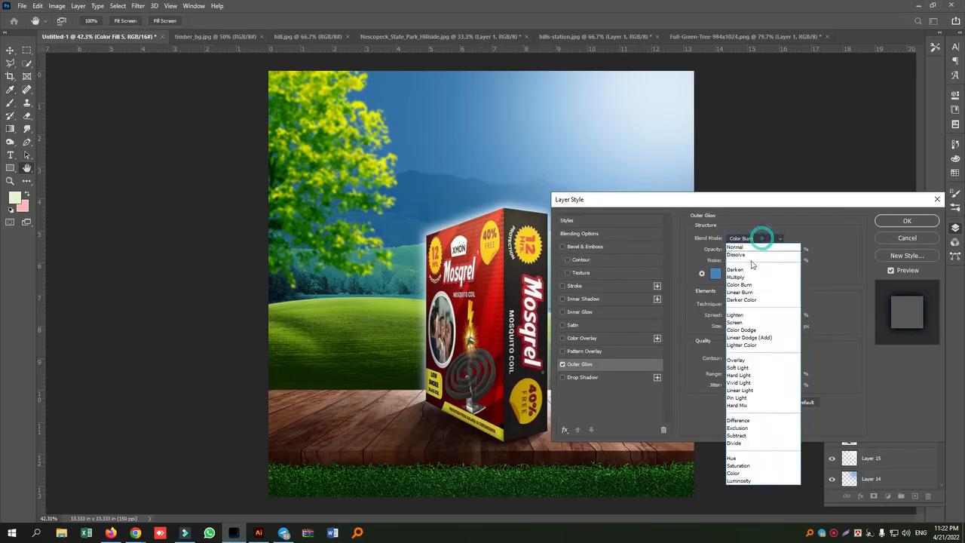
pyautogui.click(745, 326)
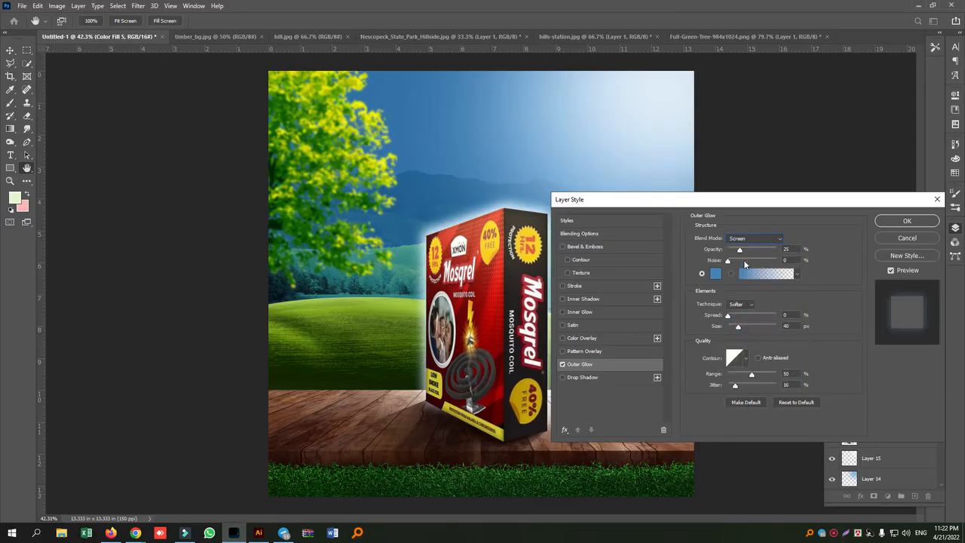
# - Raise the outer glow's opacity, try out its range and size, and apply the layer style
pyautogui.moveTo(739, 250); pyautogui.dragTo(759, 251)
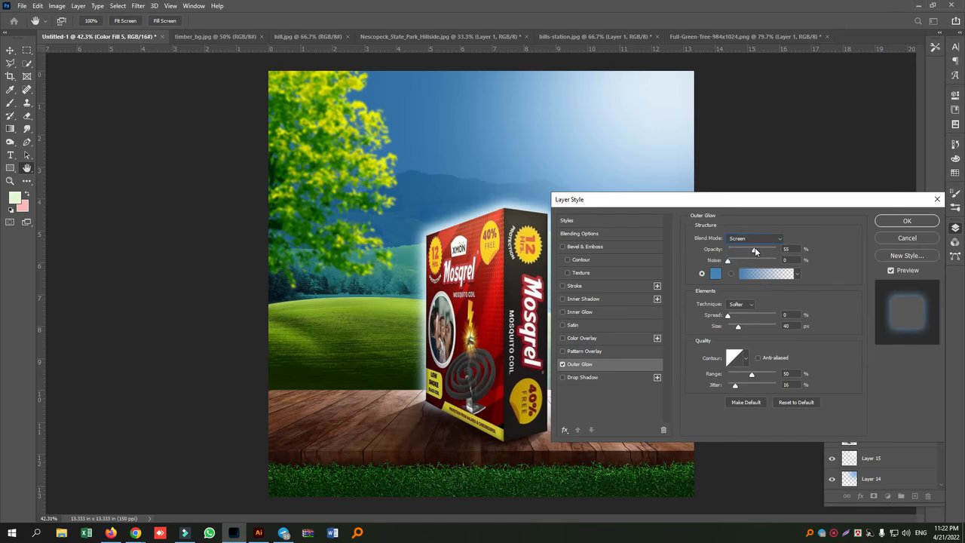
pyautogui.moveTo(758, 375); pyautogui.dragTo(751, 388)
pyautogui.click(756, 374)
pyautogui.click(719, 382)
pyautogui.moveTo(739, 326); pyautogui.dragTo(747, 329)
pyautogui.moveTo(757, 379)
pyautogui.mouseDown()
pyautogui.moveTo(734, 375)
pyautogui.moveTo(762, 379)
pyautogui.mouseUp()
pyautogui.moveTo(748, 325); pyautogui.dragTo(738, 327)
pyautogui.click(905, 221)
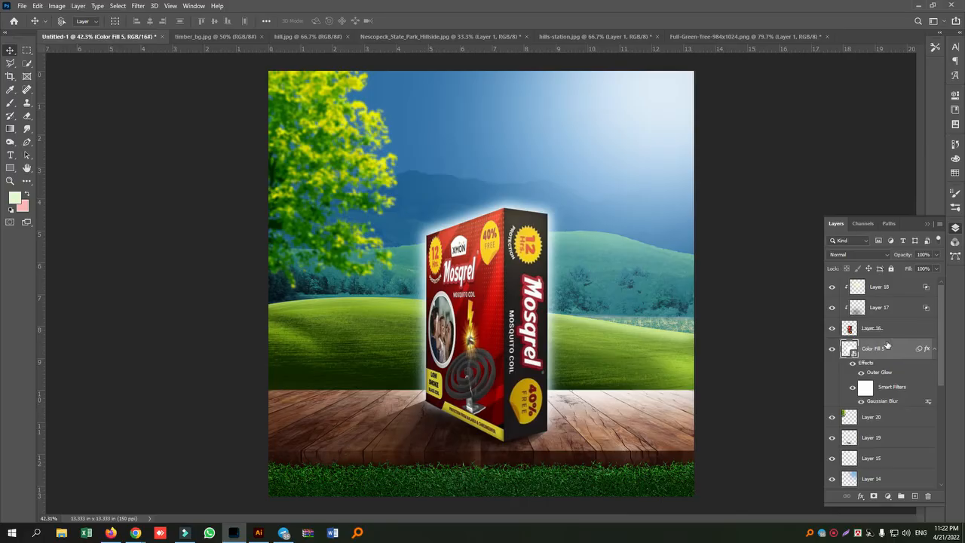
# - Transform the glowing shape by pulling its lower corners up and inward so the glow stays off the box's base
pyautogui.hotkey('ctrl', 't')
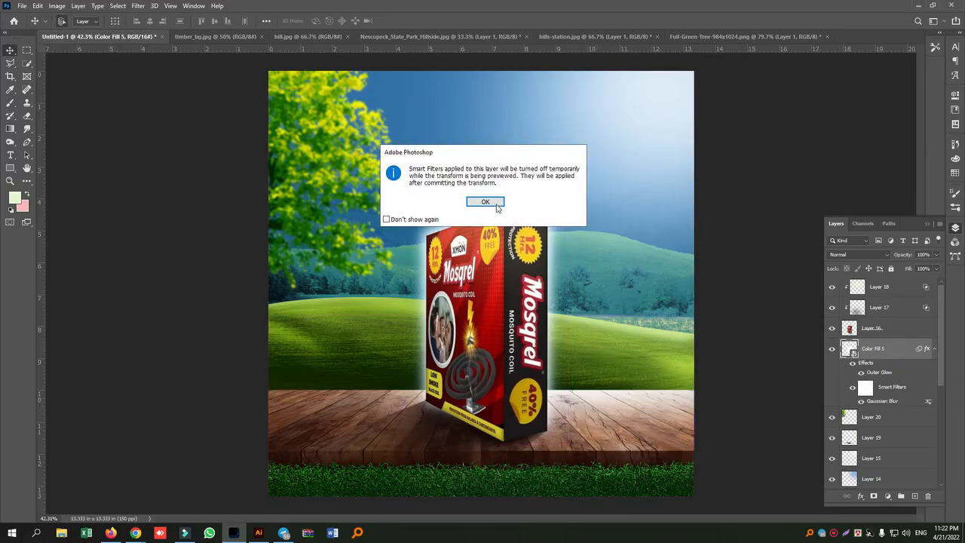
pyautogui.click(486, 202)
pyautogui.moveTo(423, 428); pyautogui.dragTo(426, 411)
pyautogui.moveTo(548, 428); pyautogui.dragTo(545, 414)
pyautogui.press('Return')
pyautogui.scroll(3, 663, 286)
pyautogui.scroll(-4, 653, 305)
pyautogui.scroll(1, 646, 314)
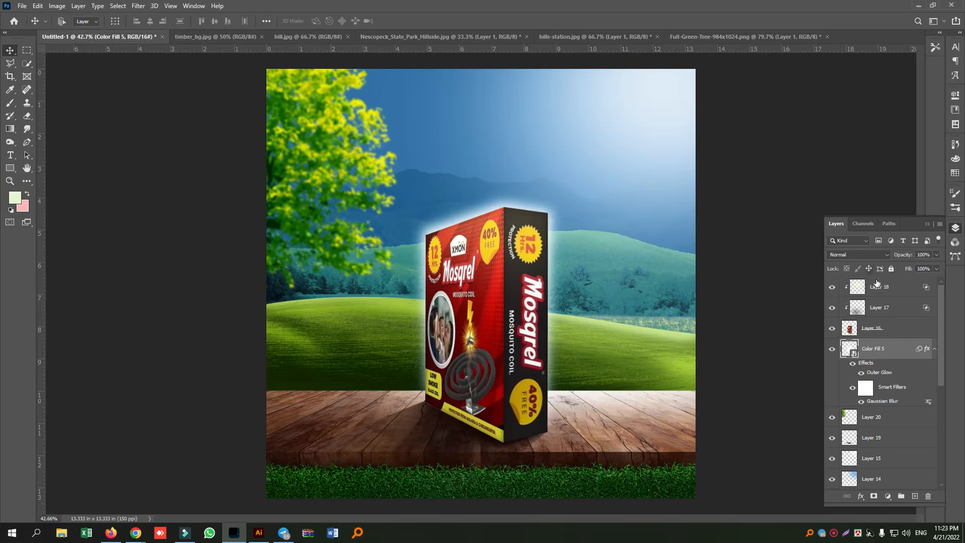
# - Group Layer 18, Layer 17, Layer 16 and Color Fill 5 and name the group Coil
pyautogui.click(876, 286)
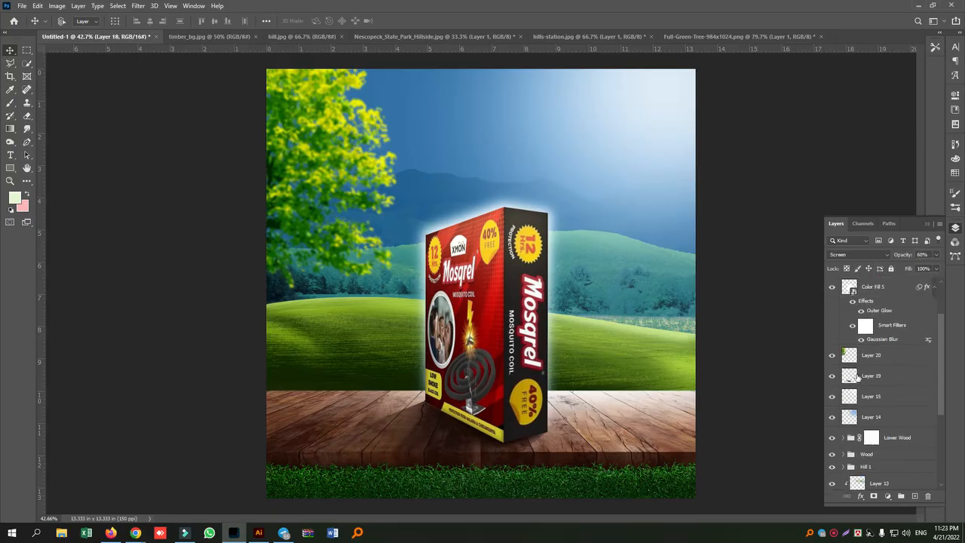
pyautogui.click(887, 352)
pyautogui.click(832, 349)
pyautogui.click(832, 348)
pyautogui.keyDown('shift'); pyautogui.click(891, 288); pyautogui.keyUp('shift')
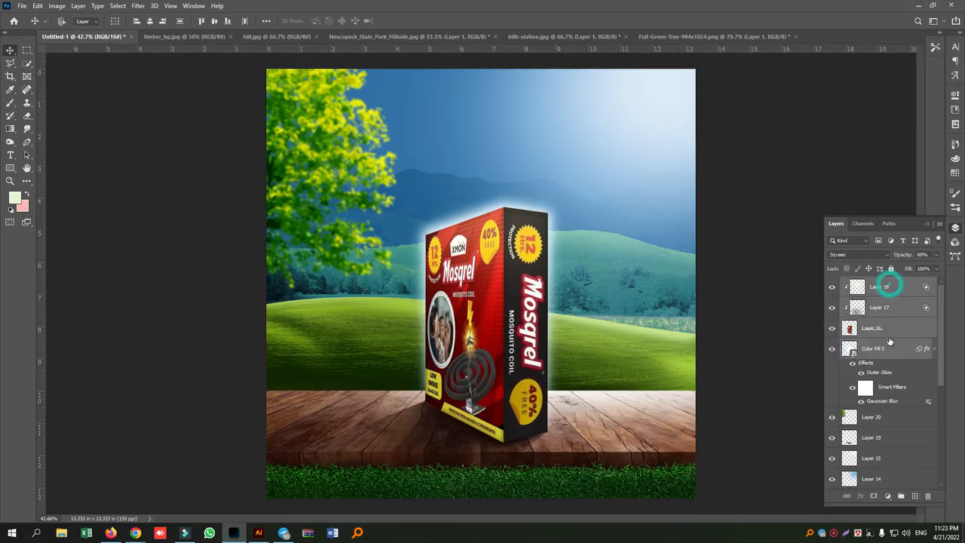
pyautogui.hotkey('ctrl', 'g')
pyautogui.doubleClick(878, 290)
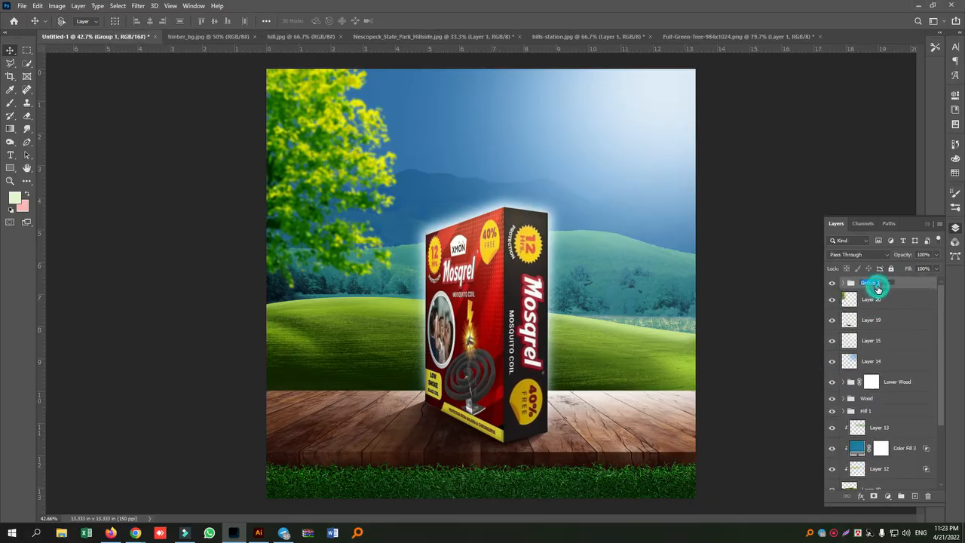
pyautogui.write('Coil')
pyautogui.press('Return')
# - Hide and show Layer 20, Layer 19 and Layer 15 in turn to check what each contributes to the image
pyautogui.click(833, 300)
pyautogui.click(832, 299)
pyautogui.click(832, 321)
pyautogui.click(832, 321)
pyautogui.click(832, 321)
pyautogui.click(832, 320)
pyautogui.click(873, 320)
pyautogui.click(832, 343)
pyautogui.click(832, 343)
pyautogui.click(879, 320)
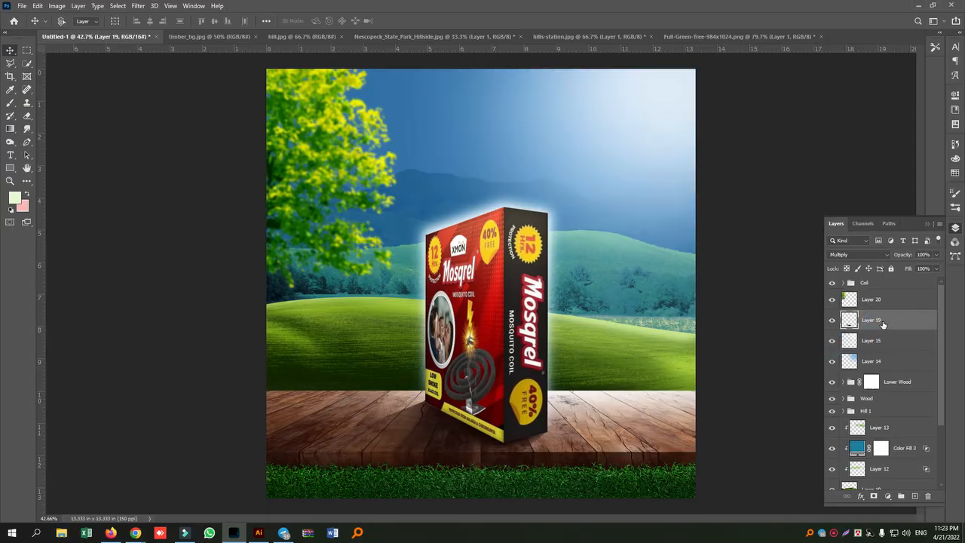
pyautogui.click(832, 341)
pyautogui.click(832, 341)
# - Move Layer 19 into the Coil group, place it beneath Color Fill 5, and collapse the group
pyautogui.click(879, 320)
pyautogui.moveTo(876, 285); pyautogui.dragTo(867, 285)
pyautogui.click(843, 283)
pyautogui.click(902, 305)
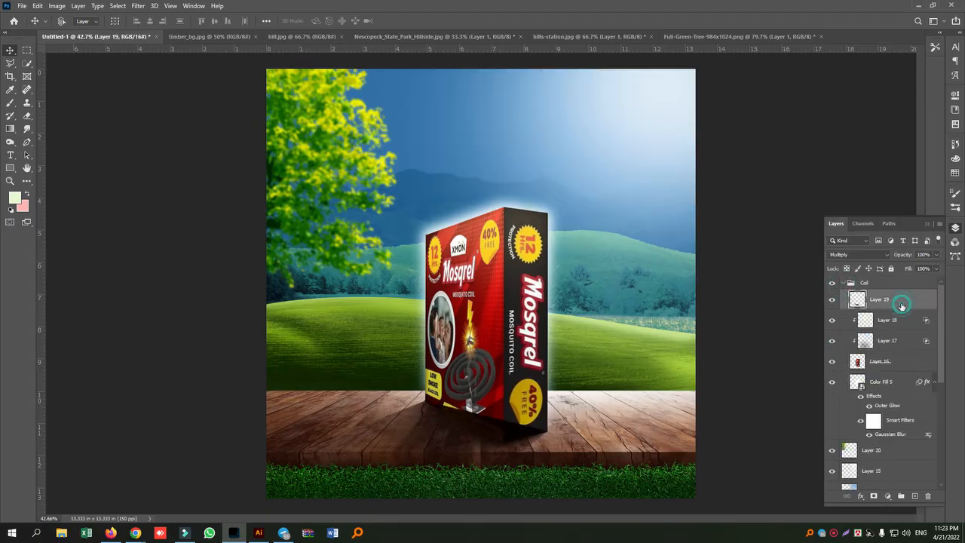
pyautogui.moveTo(902, 305); pyautogui.dragTo(915, 428)
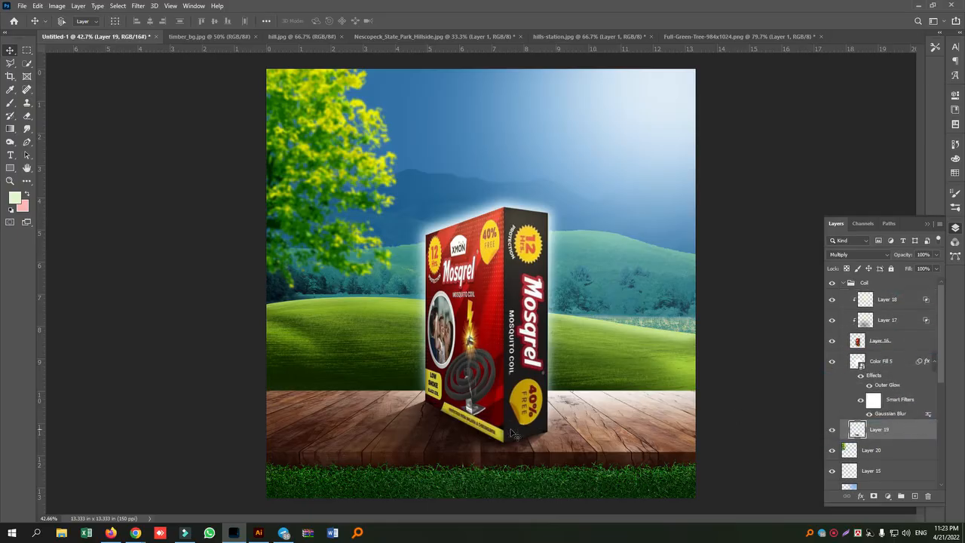
pyautogui.click(849, 284)
pyautogui.click(844, 283)
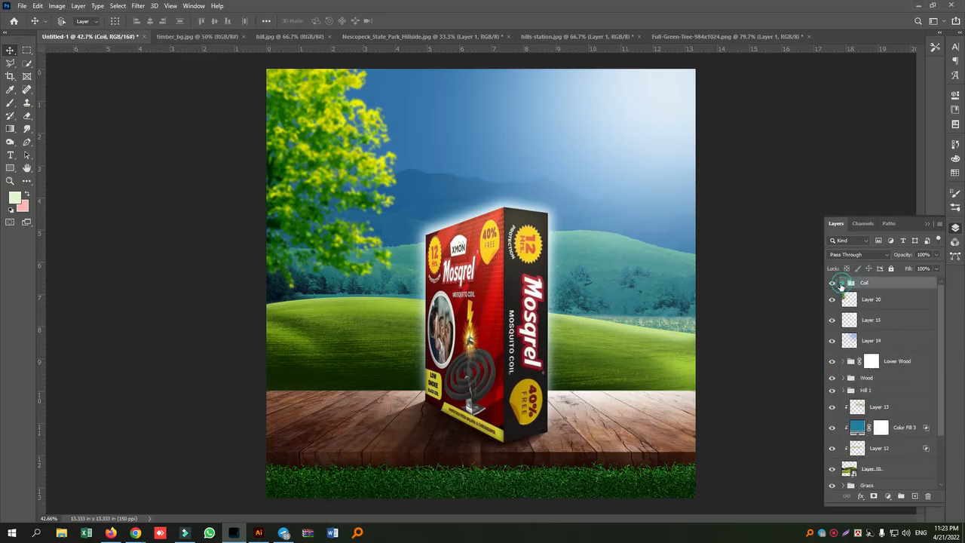
# - Hide and show the Coil, Wood and Hill 1 groups and Layer 13 to check what each contains
pyautogui.click(833, 284)
pyautogui.click(833, 283)
pyautogui.scroll(-1, 883, 359)
pyautogui.click(833, 353)
pyautogui.click(833, 353)
pyautogui.click(833, 353)
pyautogui.click(833, 353)
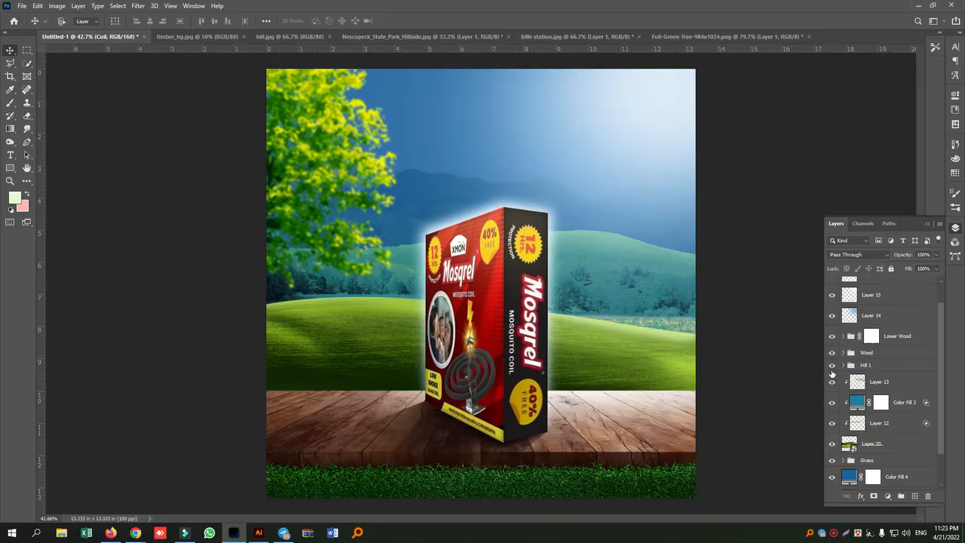
pyautogui.click(832, 365)
pyautogui.click(832, 366)
pyautogui.click(832, 365)
pyautogui.click(832, 366)
pyautogui.click(832, 365)
pyautogui.click(832, 366)
pyautogui.click(832, 382)
pyautogui.click(832, 383)
pyautogui.click(832, 383)
pyautogui.click(832, 383)
# - Group Layer 13, Color Fill 3, Layer 12 and Layer 10 and name the group Hill 2
pyautogui.click(890, 385)
pyautogui.keyDown('shift'); pyautogui.click(894, 451); pyautogui.keyUp('shift')
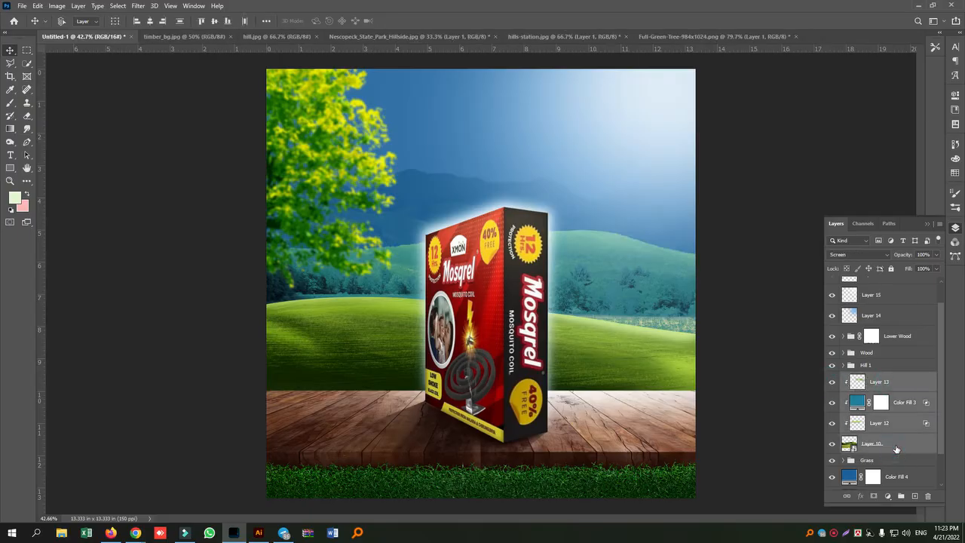
pyautogui.hotkey('ctrl', 'g')
pyautogui.doubleClick(869, 404)
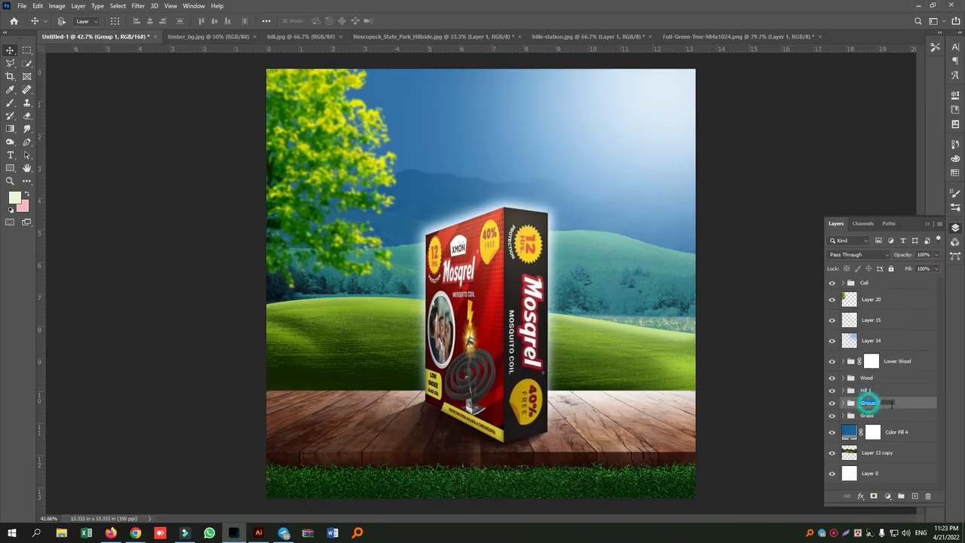
pyautogui.write('Hill 2')
pyautogui.click(917, 402)
# - Check the Grass group and Layer 13 copy, and group Color Fill 4 with Layer 13 copy as Hill 3
pyautogui.click(831, 416)
pyautogui.click(832, 416)
pyautogui.click(832, 453)
pyautogui.click(832, 452)
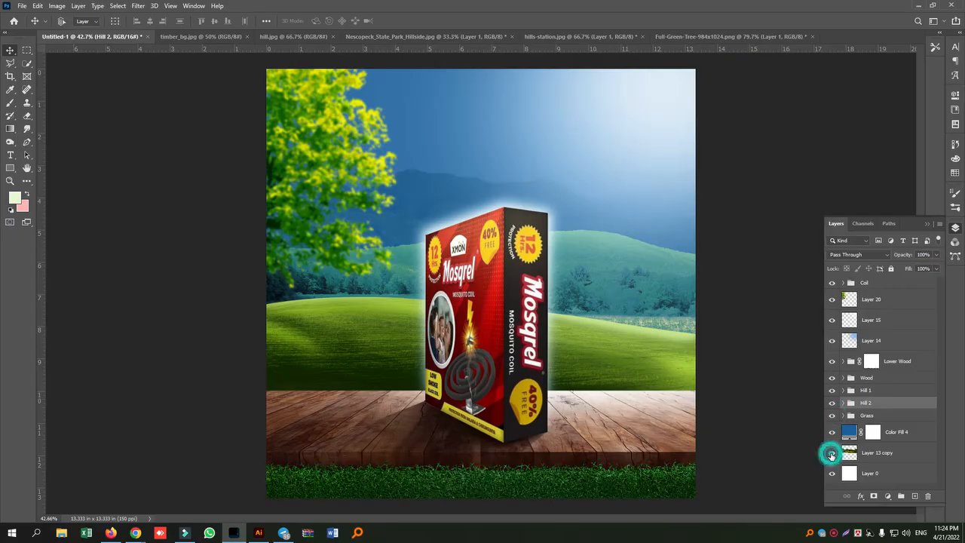
pyautogui.click(832, 453)
pyautogui.click(832, 453)
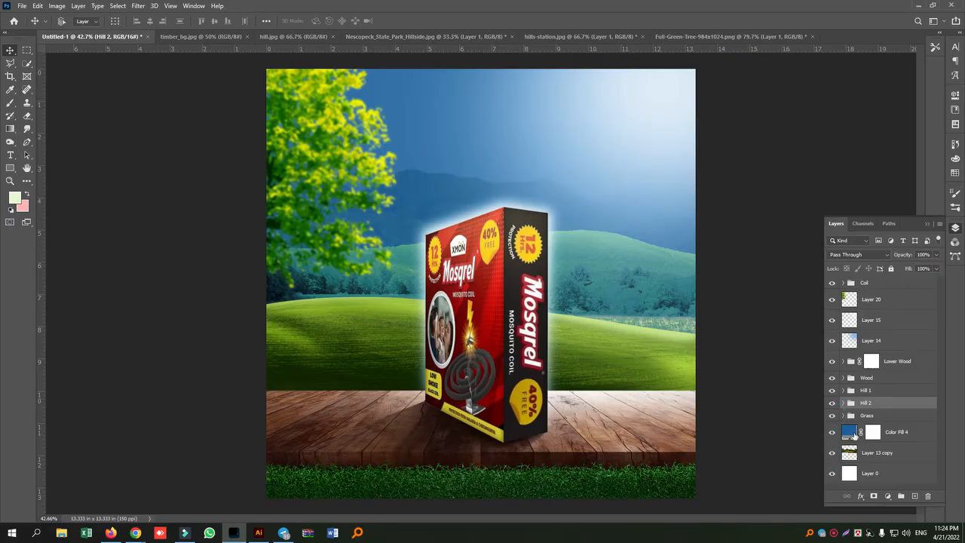
pyautogui.click(911, 437)
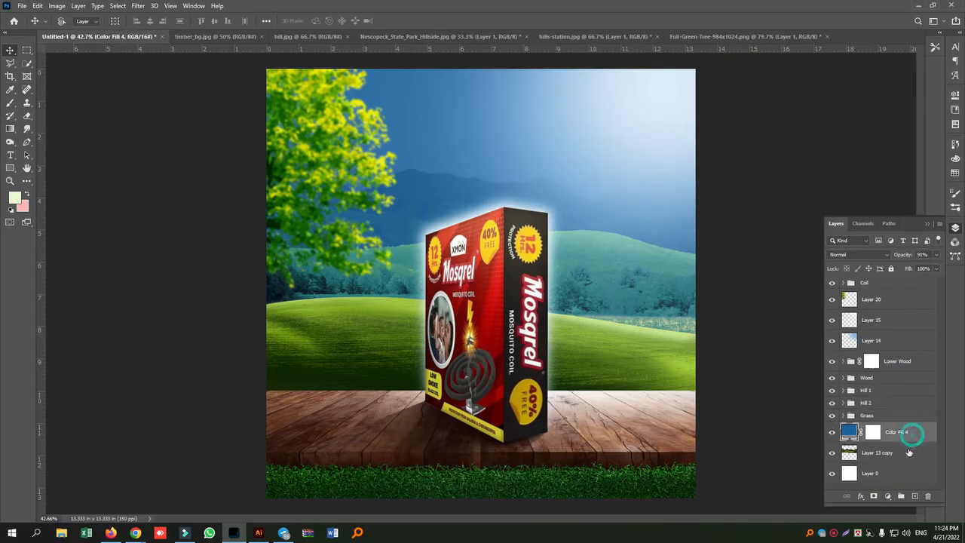
pyautogui.keyDown('shift'); pyautogui.click(901, 453); pyautogui.keyUp('shift')
pyautogui.hotkey('ctrl', 'g')
pyautogui.doubleClick(871, 429)
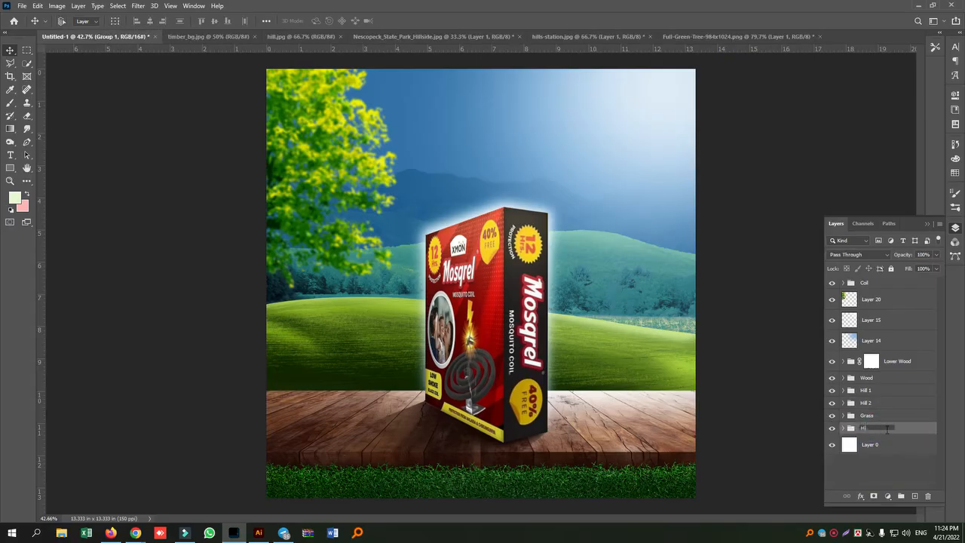
pyautogui.click(920, 425)
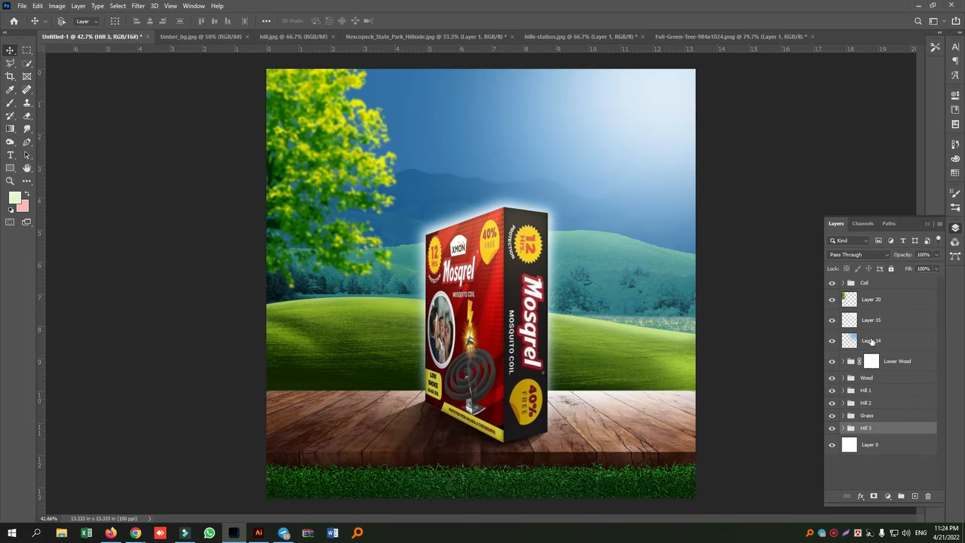
# - Check Layers 14, 15 and 20 by toggling their visibility, and group them under the name Extra Background
pyautogui.click(832, 340)
pyautogui.click(832, 340)
pyautogui.click(830, 321)
pyautogui.click(830, 321)
pyautogui.click(832, 300)
pyautogui.click(832, 300)
pyautogui.click(894, 301)
pyautogui.keyDown('shift'); pyautogui.click(877, 342); pyautogui.keyUp('shift')
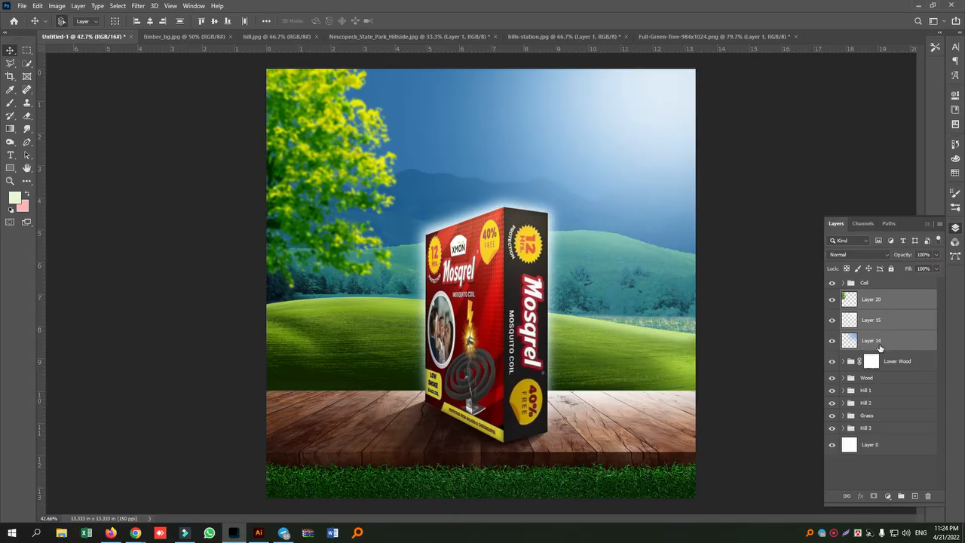
pyautogui.hotkey('ctrl', 'g')
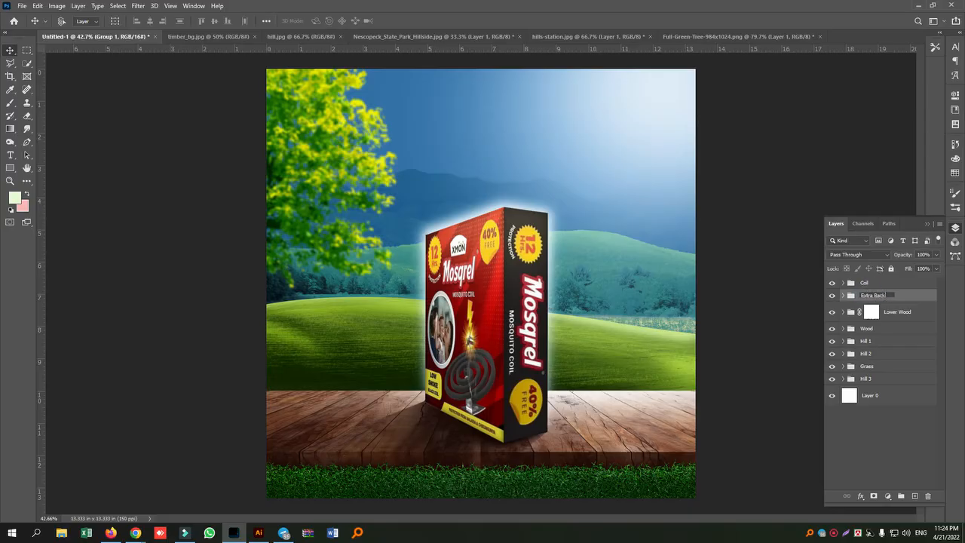
pyautogui.click(926, 305)
# - Check the Extra Background group's content and move the group beneath the Hill 2 group, into the Grass group
pyautogui.click(831, 296)
pyautogui.click(831, 296)
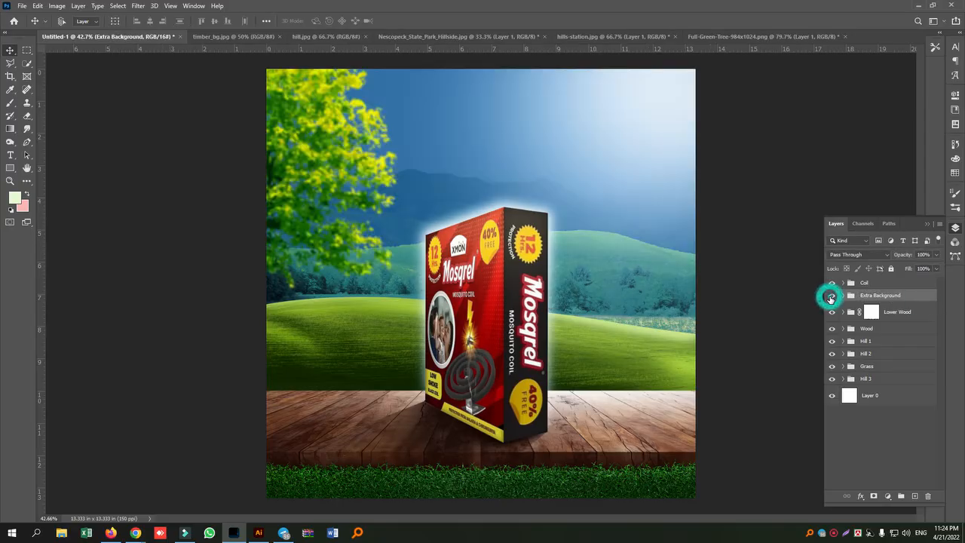
pyautogui.moveTo(890, 296); pyautogui.dragTo(890, 368)
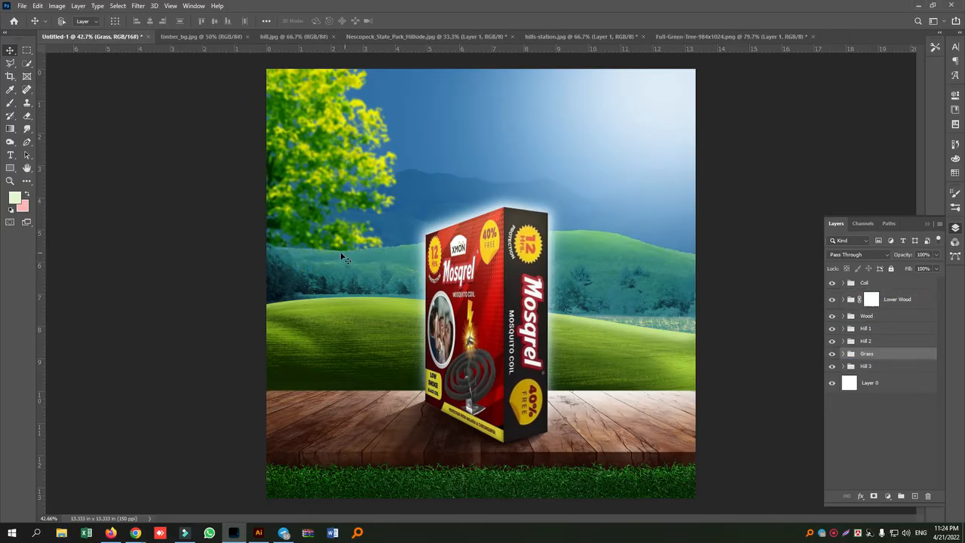
# - Move the Grass group directly above the Hill 2 group and add a new layer above the Coil group
pyautogui.moveTo(881, 359); pyautogui.dragTo(896, 347)
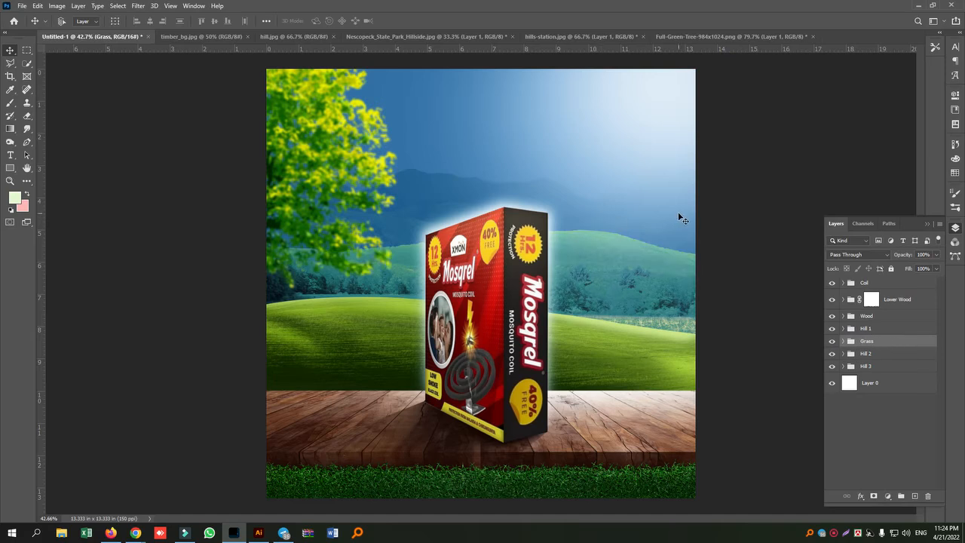
pyautogui.click(906, 289)
pyautogui.click(915, 497)
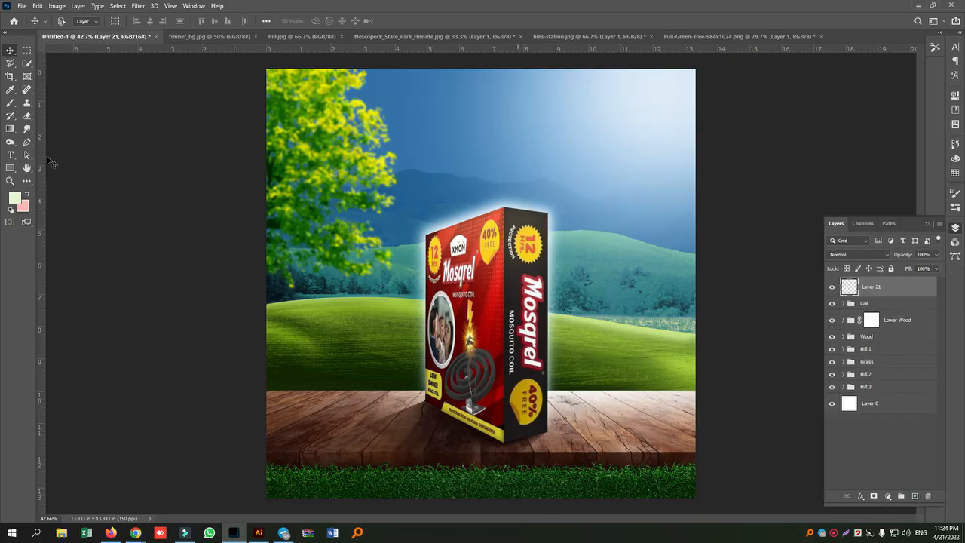
# - Write the heading MOSQUITO COIL on two lines in the sky above the box
pyautogui.click(11, 154)
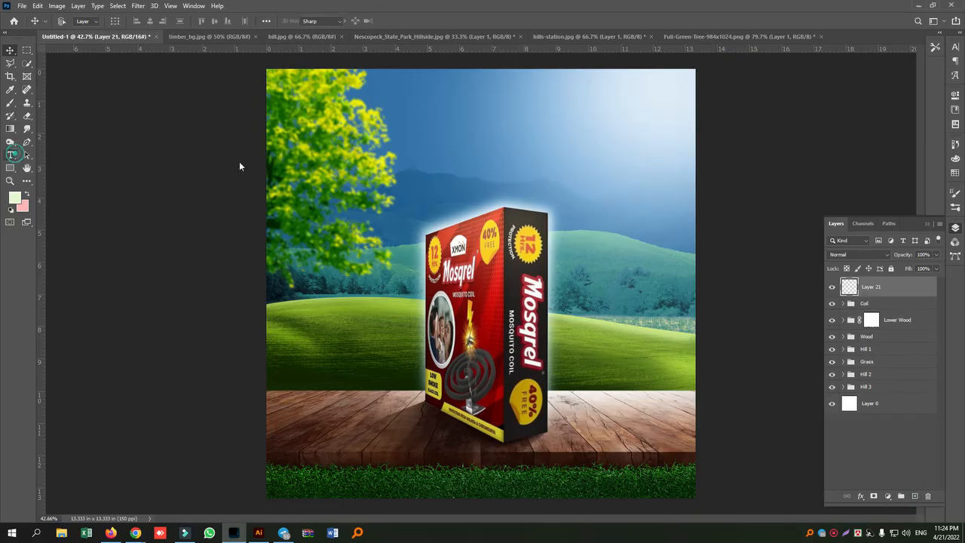
pyautogui.click(431, 139)
pyautogui.press('BackSpace')
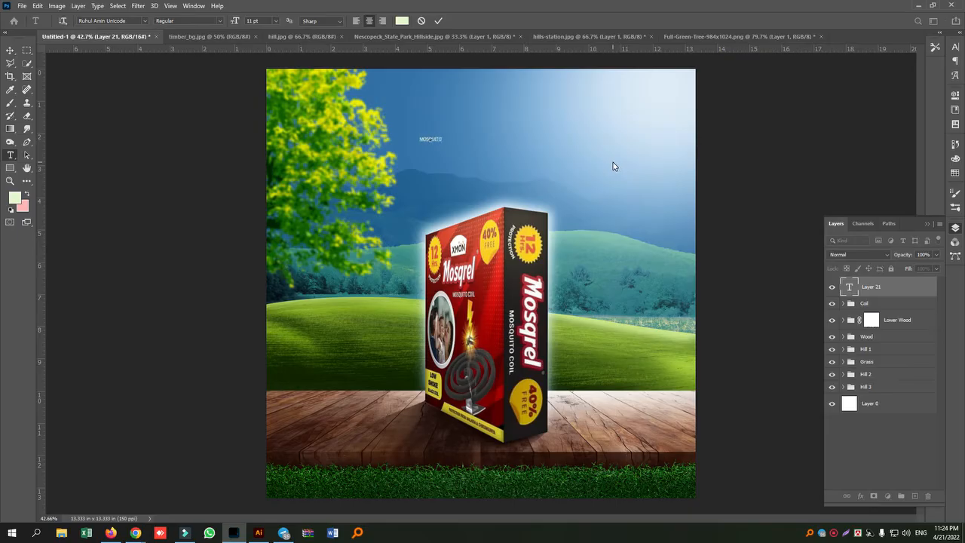
# - Enlarge the MOSQUITO COIL heading to about 960% and place it in the sky just above the box
pyautogui.click(11, 52)
pyautogui.hotkey('ctrl', 't')
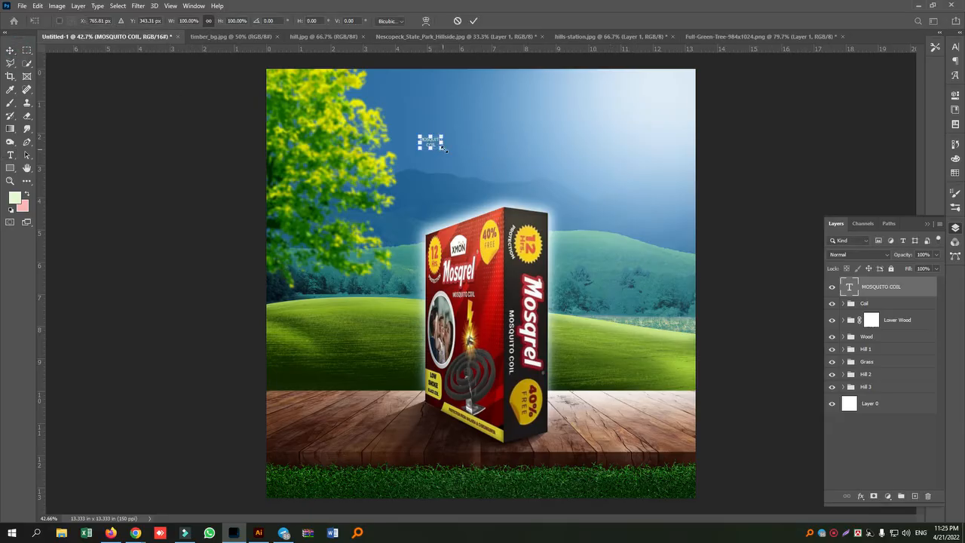
pyautogui.moveTo(445, 149); pyautogui.dragTo(657, 209)
pyautogui.moveTo(513, 176); pyautogui.dragTo(485, 134)
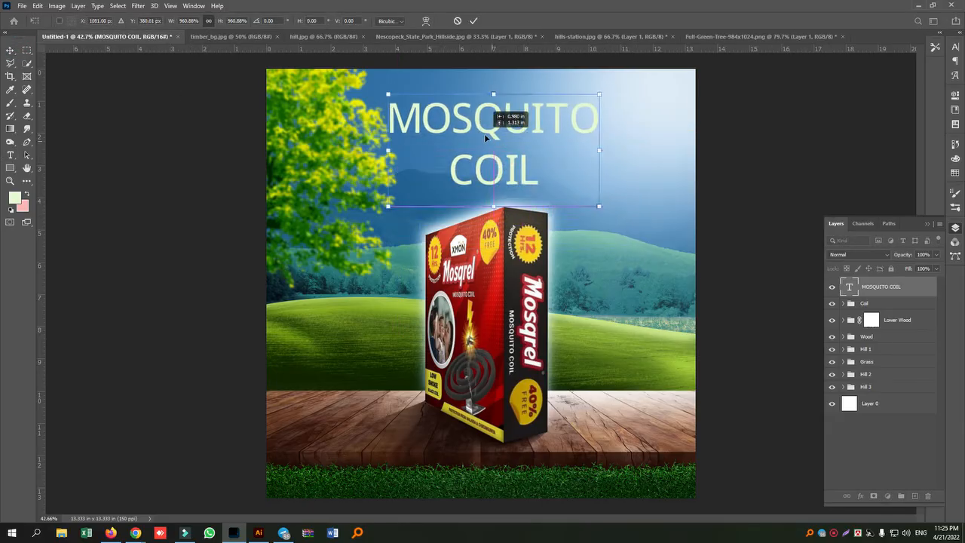
pyautogui.press('Return')
# - Set the font of the MOSQUITO COIL heading to Montserrat Black
pyautogui.click(10, 156)
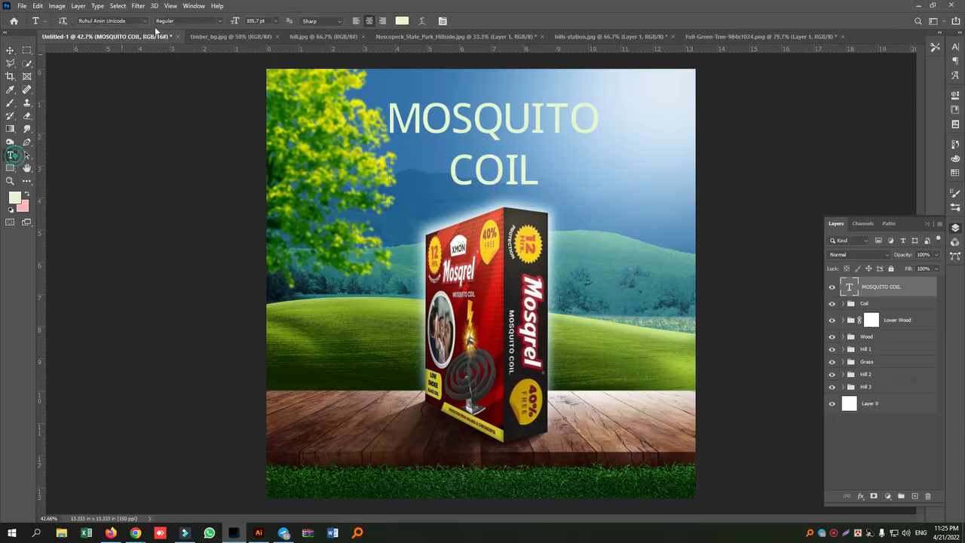
pyautogui.click(120, 21)
pyautogui.write('mont')
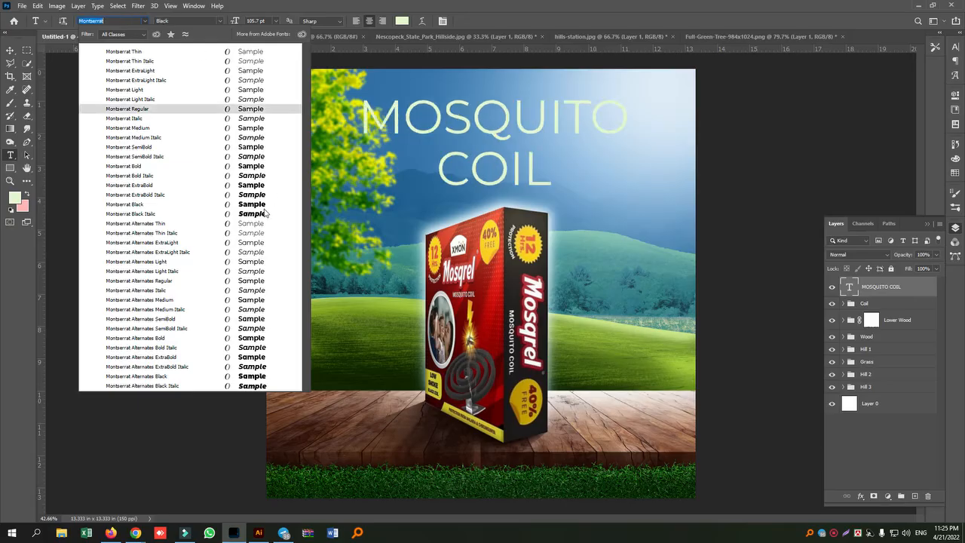
pyautogui.click(262, 208)
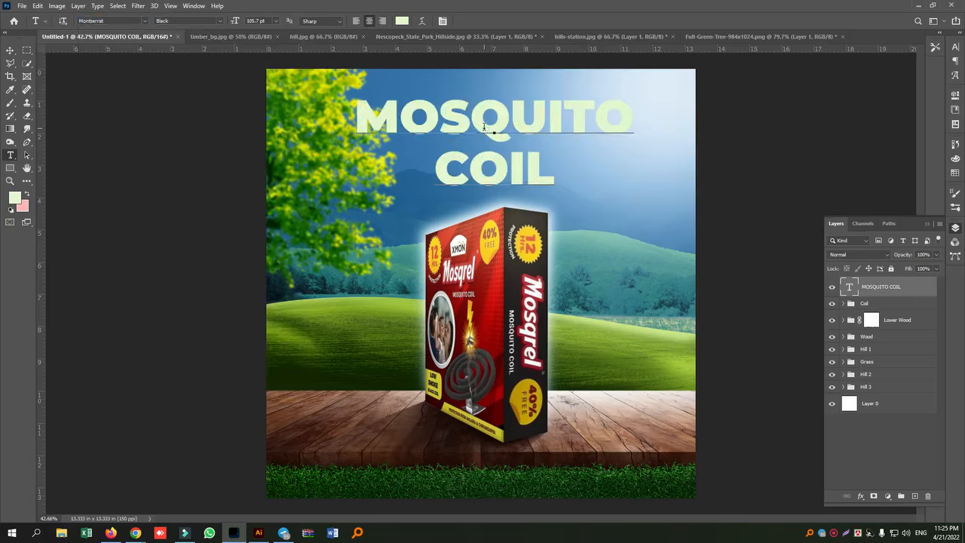
# - Reduce the word MOSQUITO to 48 pt and tighten the line spacing between the heading's two lines
pyautogui.doubleClick(485, 126)
pyautogui.click(260, 21)
pyautogui.scroll(-20, 259, 20)
pyautogui.scroll(-20, 258, 20)
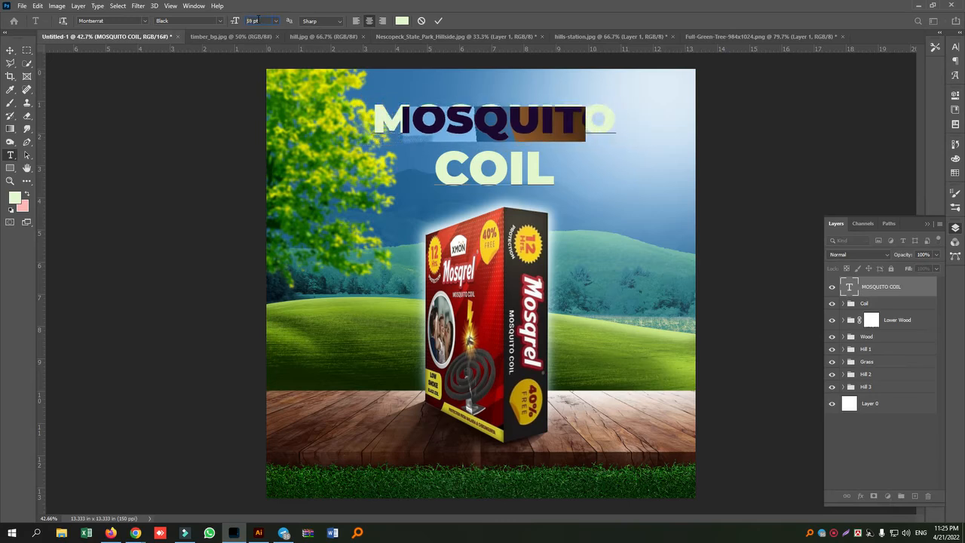
pyautogui.scroll(-4, 258, 21)
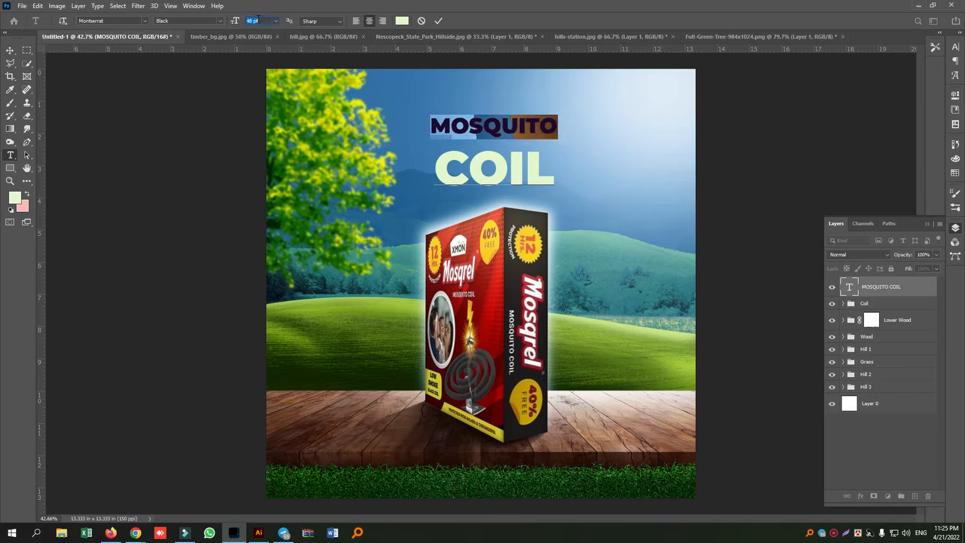
pyautogui.keyDown('shift'); pyautogui.click(526, 188); pyautogui.keyUp('shift')
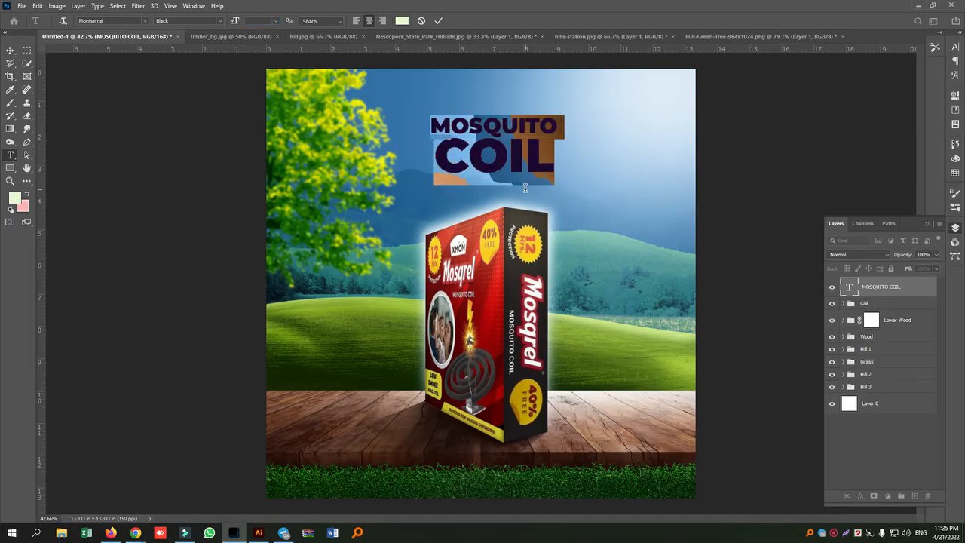
pyautogui.click(11, 50)
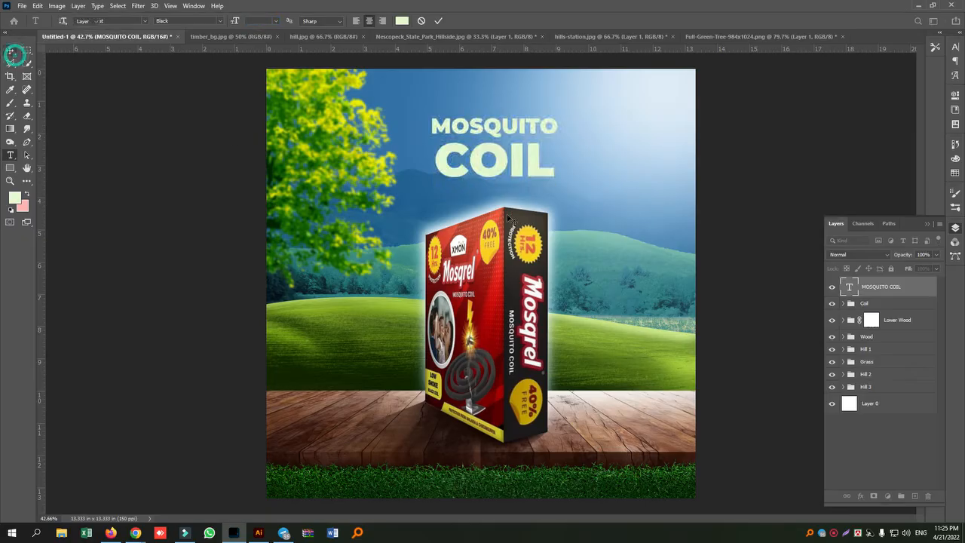
# - Enlarge the MOSQUITO COIL heading slightly and centre it horizontally on the canvas
pyautogui.hotkey('ctrl', 't')
pyautogui.moveTo(492, 186); pyautogui.dragTo(514, 195)
pyautogui.press('Return')
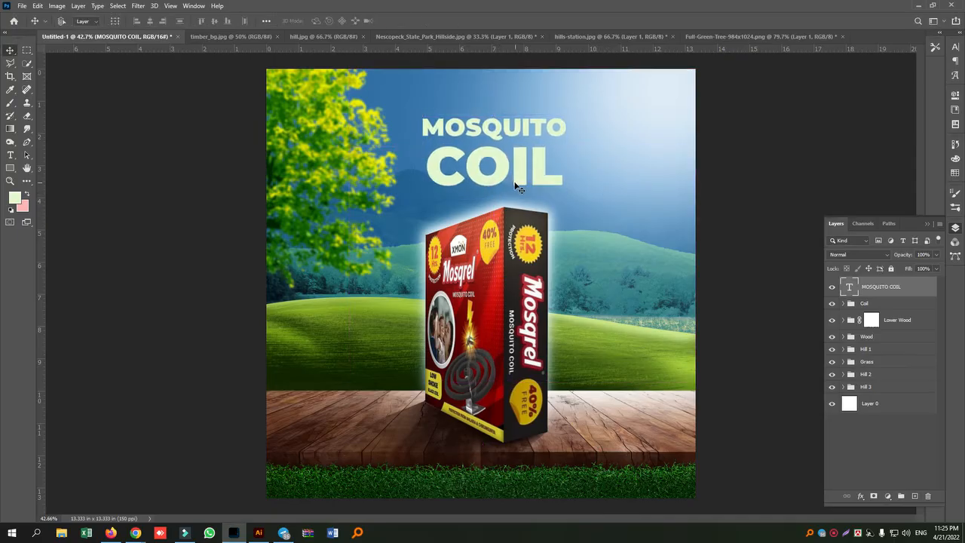
pyautogui.hotkey('ctrl', 'a')
pyautogui.click(149, 21)
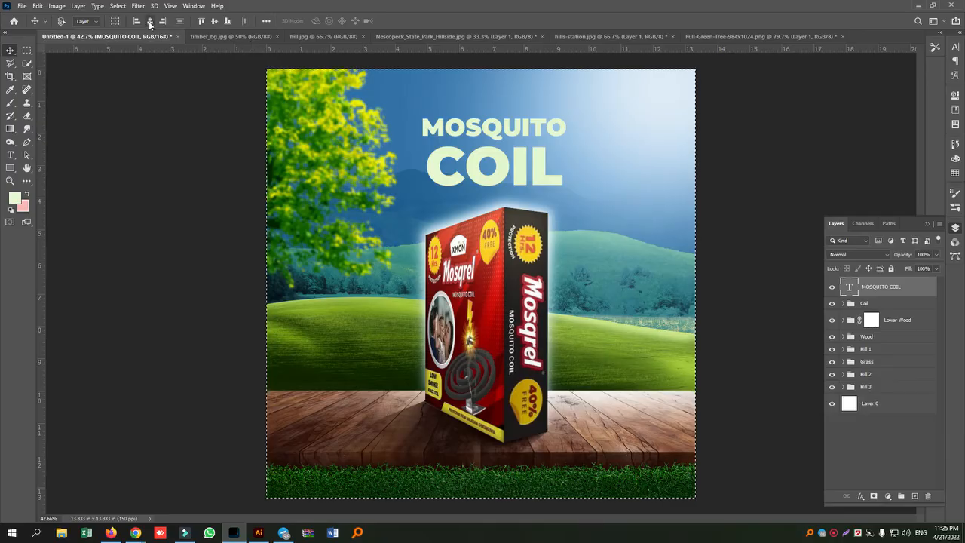
pyautogui.click(27, 49)
pyautogui.hotkey('ctrl', 'd')
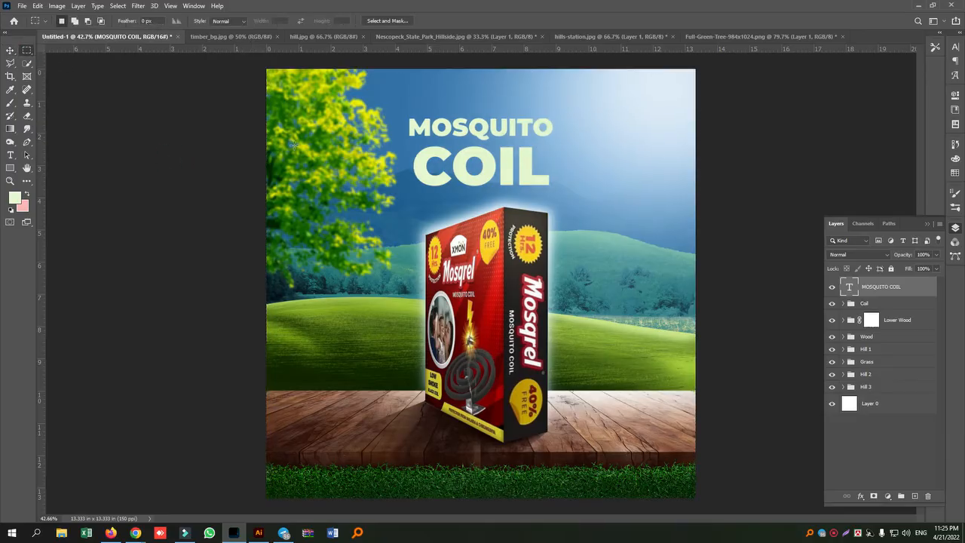
# - Open the colour choice for the whole MOSQUITO COIL text and pick white (ffffff)
pyautogui.doubleClick(846, 290)
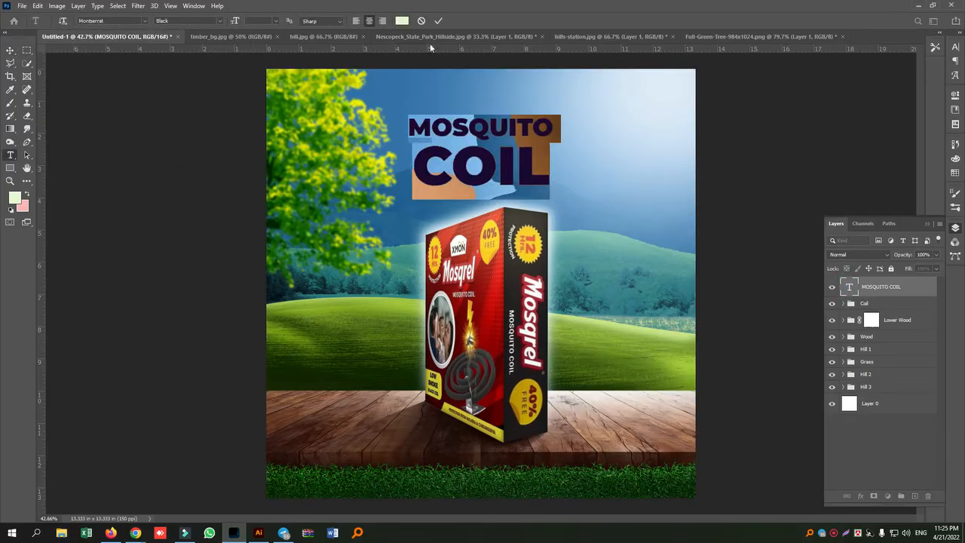
pyautogui.click(402, 20)
pyautogui.moveTo(640, 261); pyautogui.dragTo(560, 238)
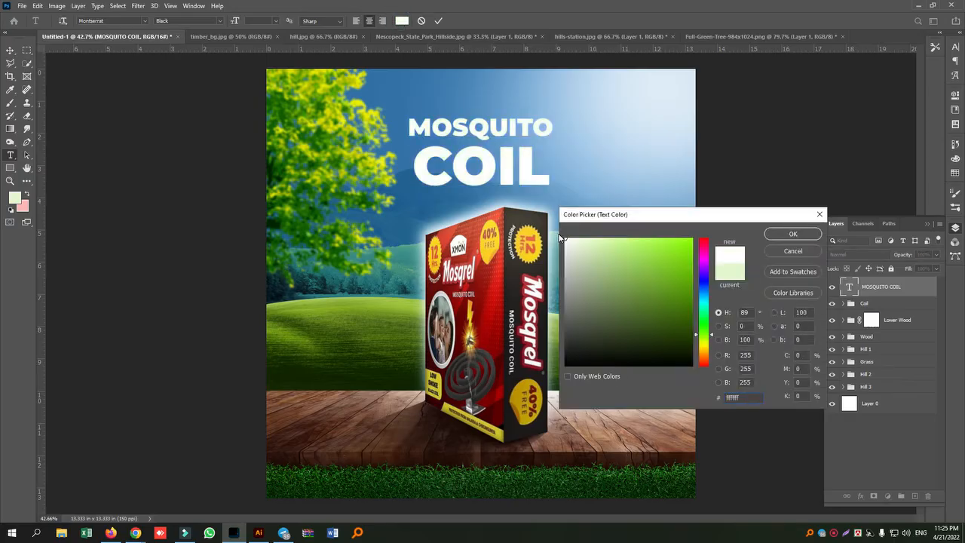
# - Try blues sampled from the sky, the dark blue 08406c and pale sky tones as the heading's colour
pyautogui.click(414, 101)
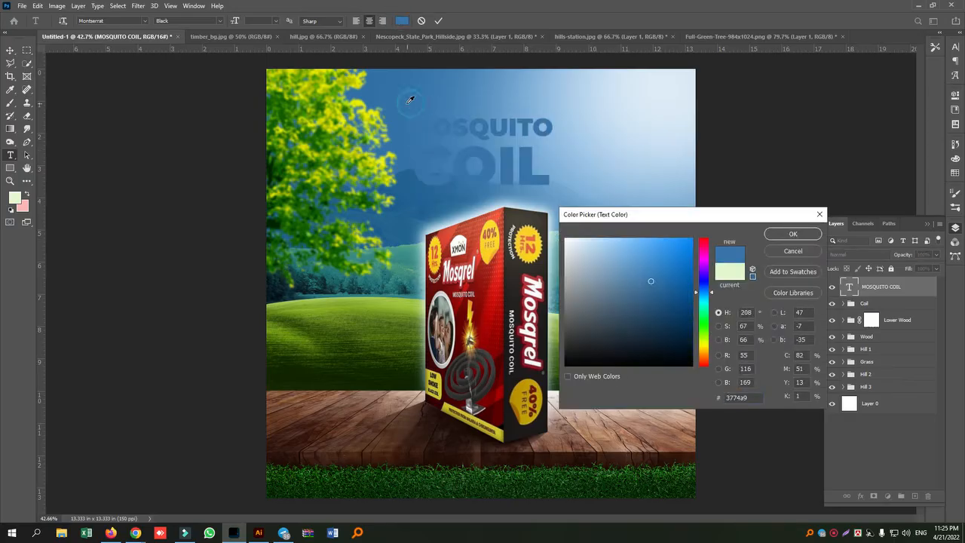
pyautogui.click(404, 189)
pyautogui.moveTo(687, 297); pyautogui.dragTo(686, 312)
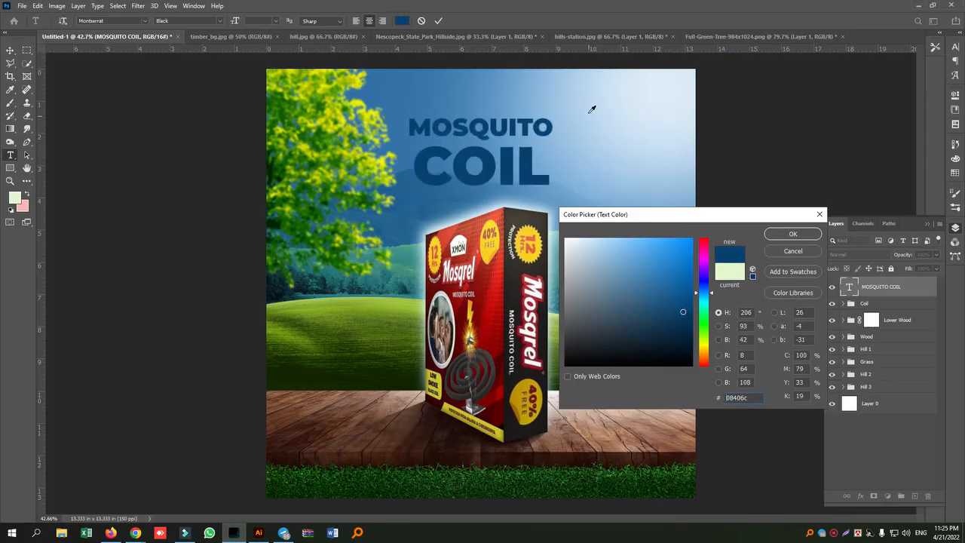
pyautogui.click(608, 99)
pyautogui.click(660, 85)
pyautogui.click(654, 103)
pyautogui.click(677, 82)
# - Set the heading's colour to pure white (ffffff) and apply the text change
pyautogui.moveTo(584, 250); pyautogui.dragTo(563, 236)
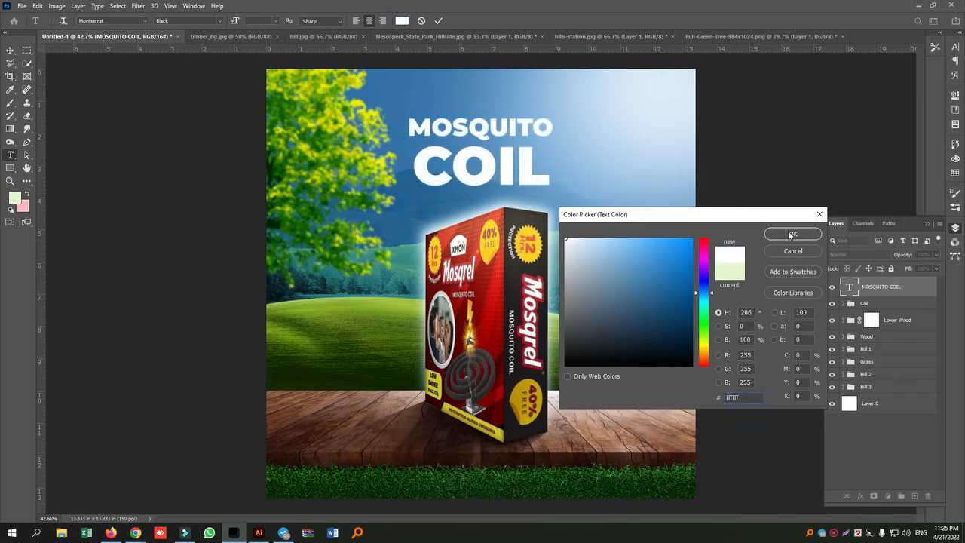
pyautogui.click(793, 234)
pyautogui.click(10, 51)
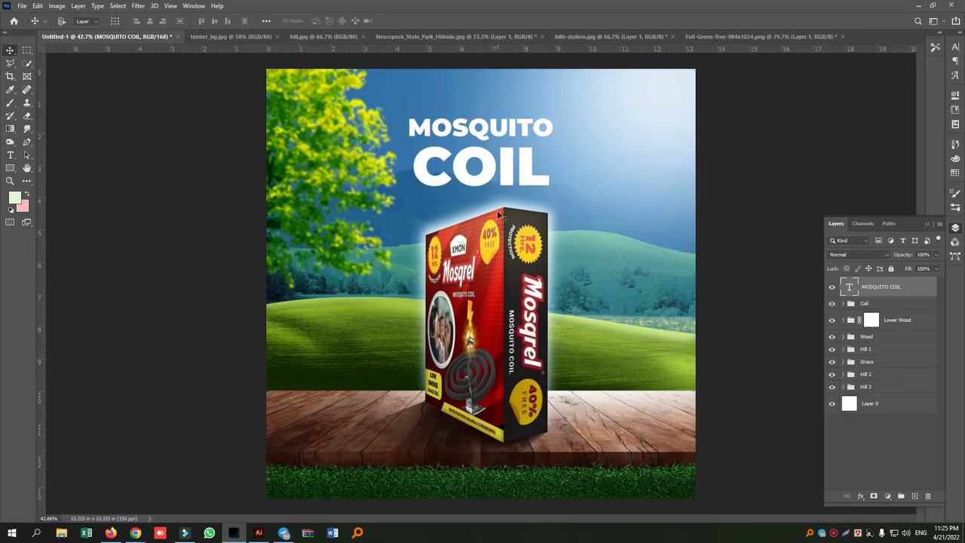
# - Move the MOSQUITO COIL layer beneath the Coil group and enlarge the heading so COIL sits partly behind the box
pyautogui.moveTo(890, 289); pyautogui.dragTo(895, 310)
pyautogui.moveTo(494, 157); pyautogui.dragTo(507, 190)
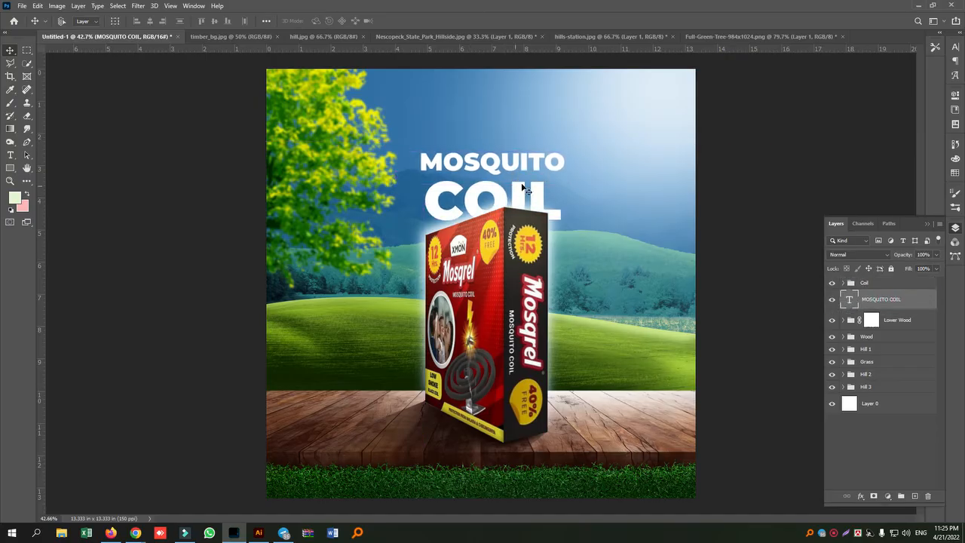
pyautogui.hotkey('ctrl', 't')
pyautogui.moveTo(492, 148); pyautogui.dragTo(491, 122)
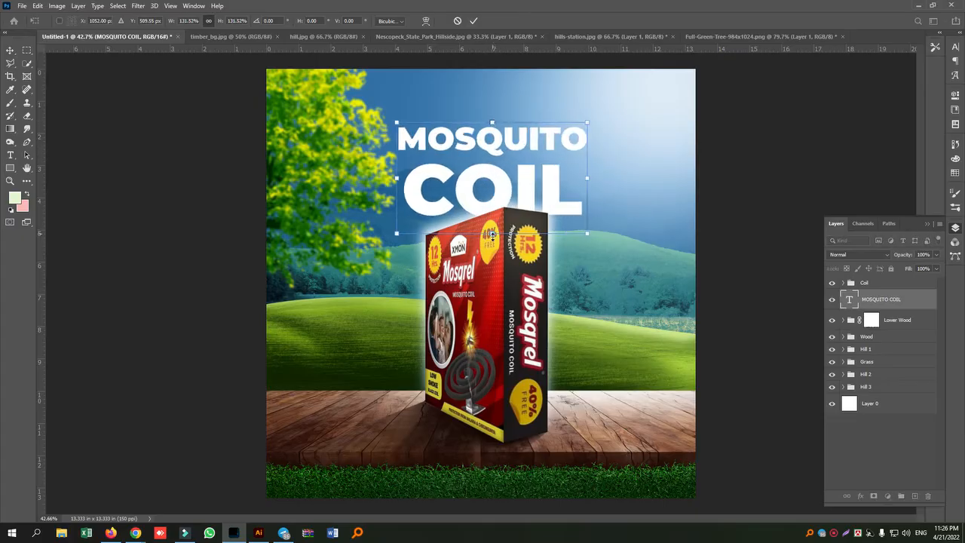
pyautogui.moveTo(492, 235); pyautogui.dragTo(493, 242)
pyautogui.moveTo(532, 185); pyautogui.dragTo(522, 192)
pyautogui.press('Return')
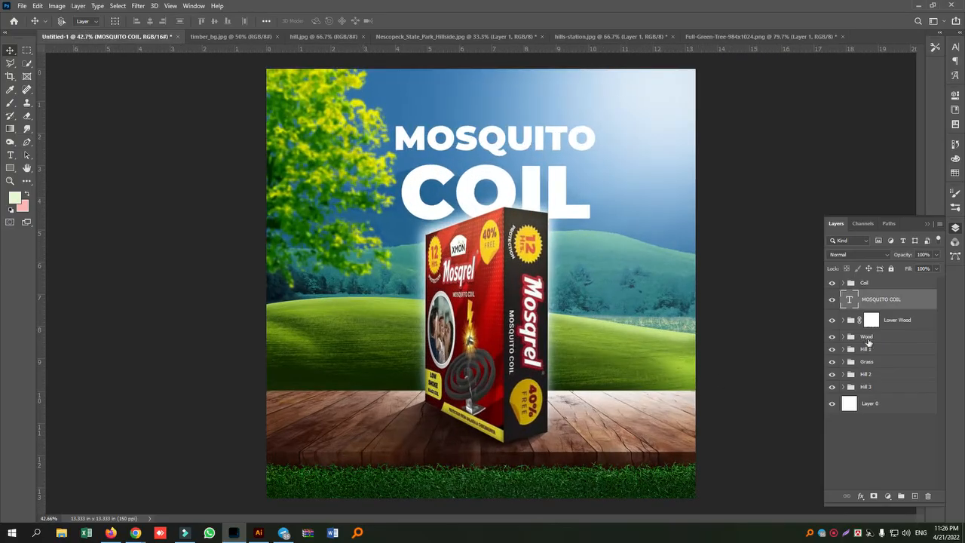
# - Check the Coil group's visibility and stamp all visible layers into a merged layer above it
pyautogui.click(882, 284)
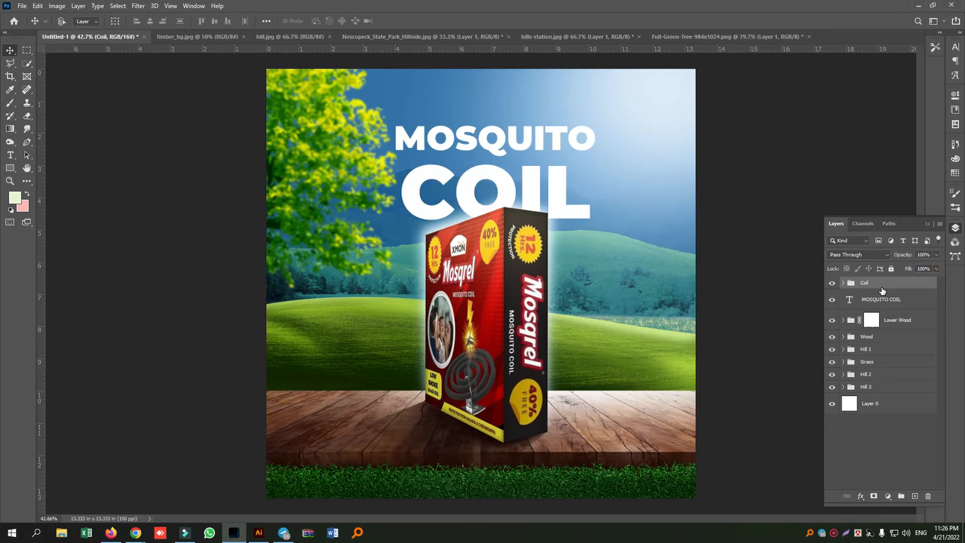
pyautogui.click(832, 284)
pyautogui.click(833, 284)
pyautogui.hotkey('ctrl', 'shift', 'alt', 'e')
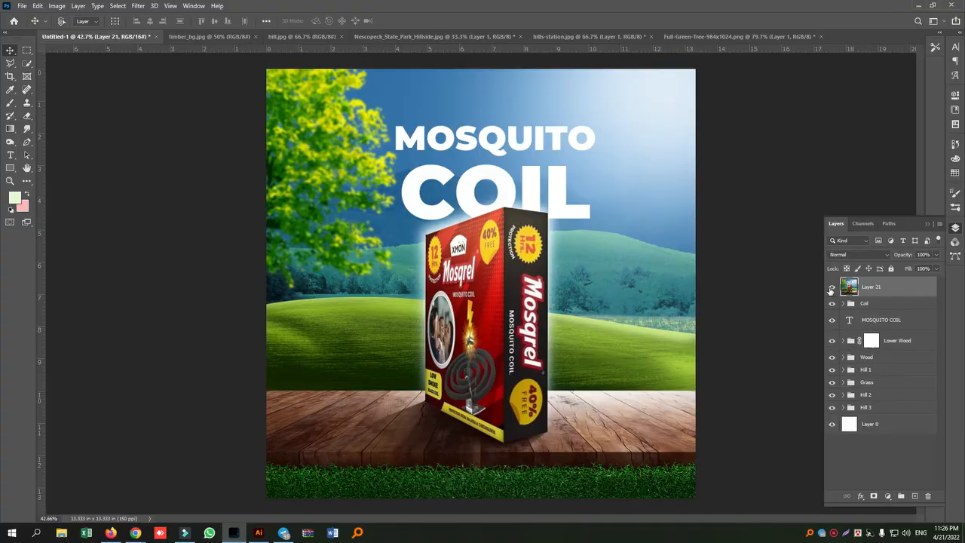
# - Increase the contrast of the merged layer with a Levels adjustment
pyautogui.click(832, 288)
pyautogui.hotkey('ctrl', 'l')
pyautogui.moveTo(687, 196); pyautogui.dragTo(748, 194)
pyautogui.click(853, 99)
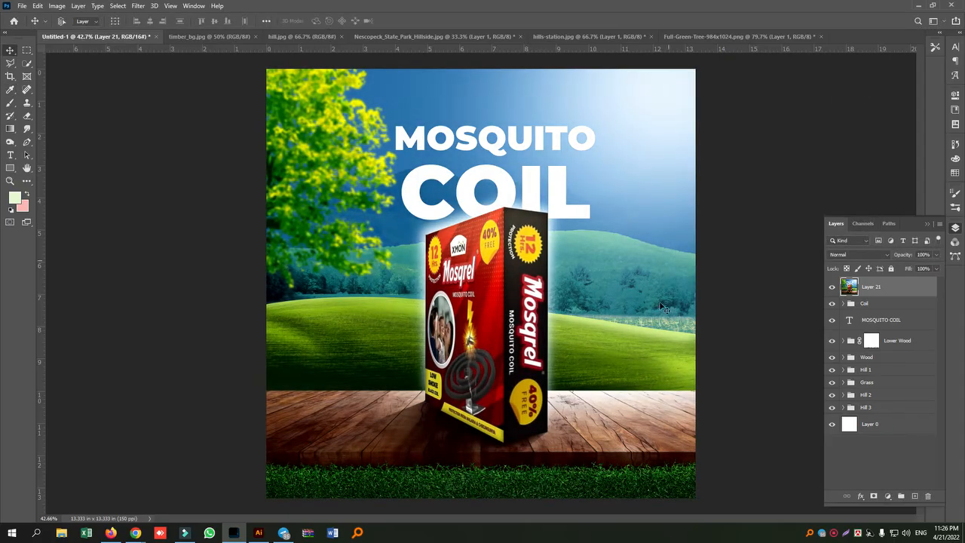
# - Add a Photo Filter adjustment layer above the merged layer and choose Warming Filter (LBA)
pyautogui.click(889, 497)
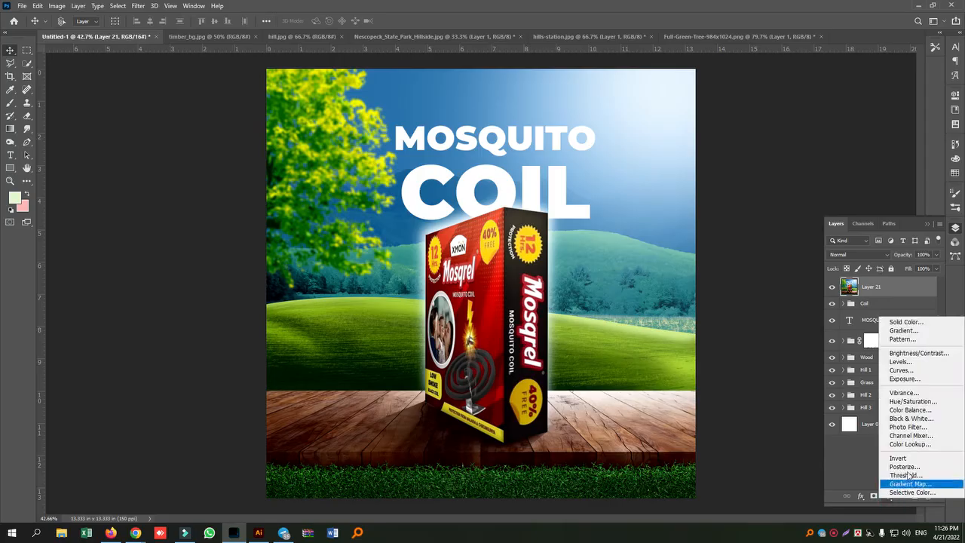
pyautogui.click(911, 427)
pyautogui.click(886, 125)
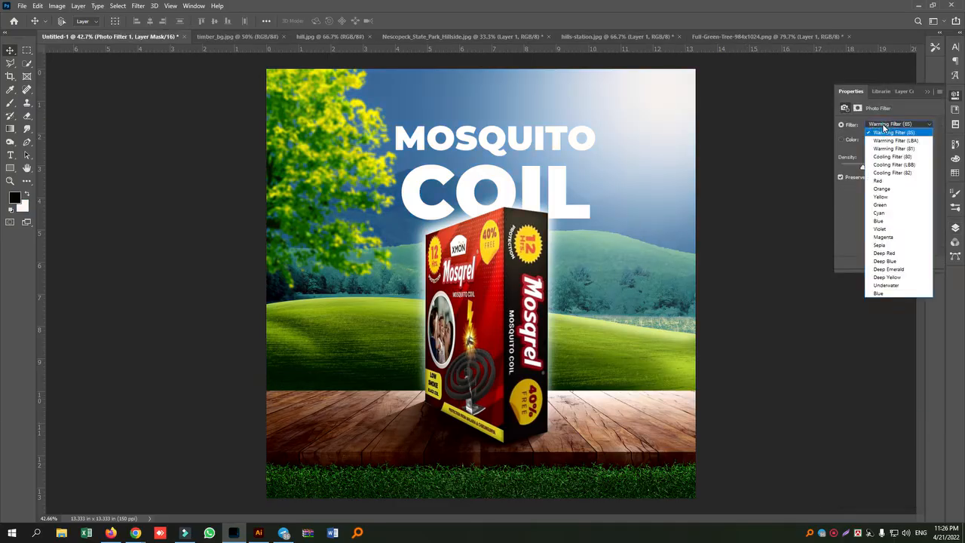
pyautogui.click(889, 131)
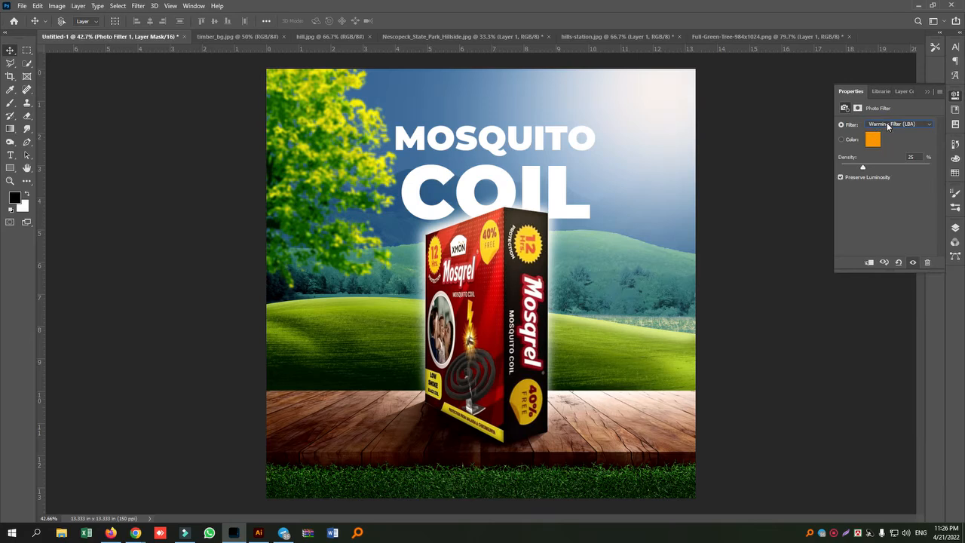
# - Try the further photo filter presets one after another, past Magenta to the last Blue one
pyautogui.press('Down')
pyautogui.press('Down')
pyautogui.press('Down')
pyautogui.press('Down')
pyautogui.press('Down')
pyautogui.press('Down')
pyautogui.press('Down')
pyautogui.press('Down')
pyautogui.press('Down')
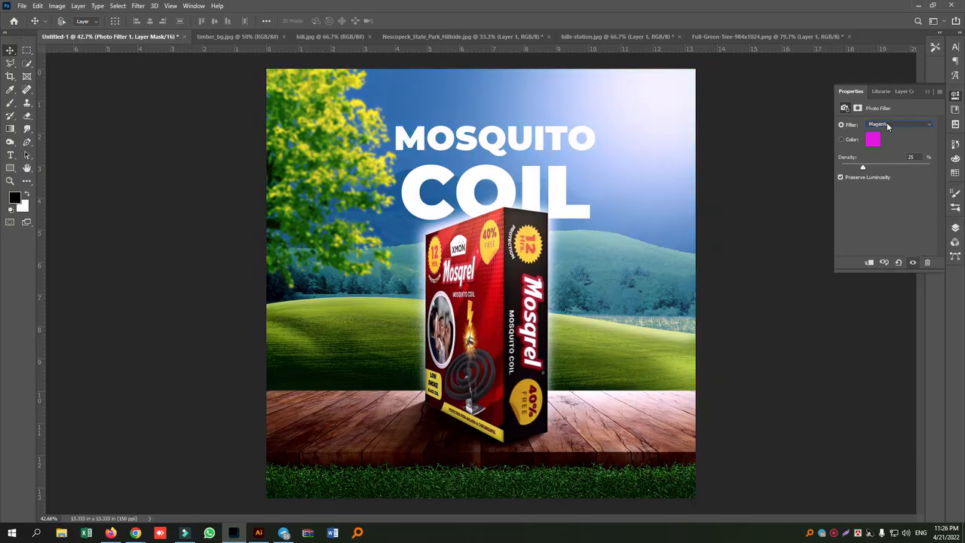
pyautogui.press('Down')
pyautogui.press('Down')
pyautogui.press('Down')
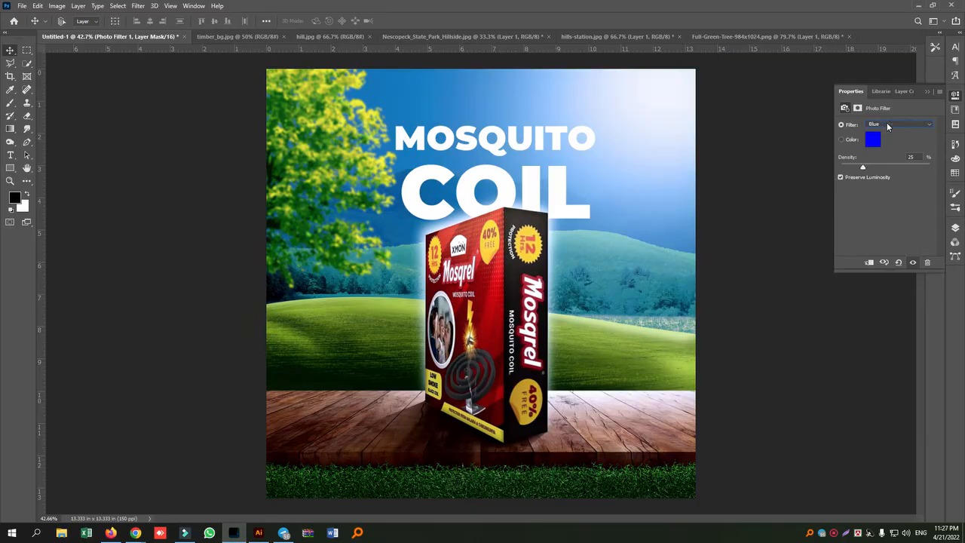
# - Go back through the photo filter presets to one with a cool green-cyan tint, and return to the layer list
pyautogui.press('Up')
pyautogui.press('Up')
pyautogui.press('Up')
pyautogui.press('Up')
pyautogui.press('Up')
pyautogui.press('Up')
pyautogui.press('Up')
pyautogui.press('Up')
pyautogui.press('Up')
pyautogui.press('Up')
pyautogui.press('Down')
pyautogui.click(928, 91)
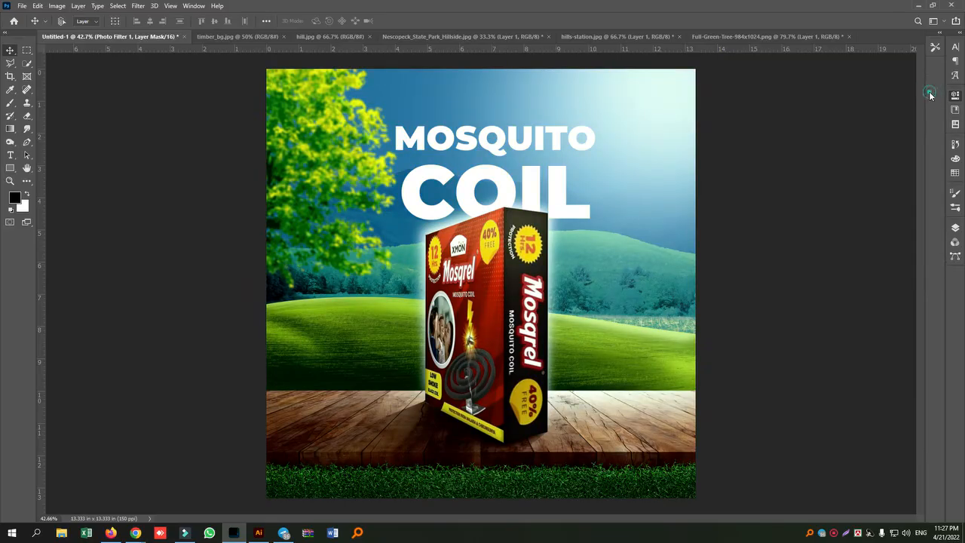
pyautogui.click(957, 228)
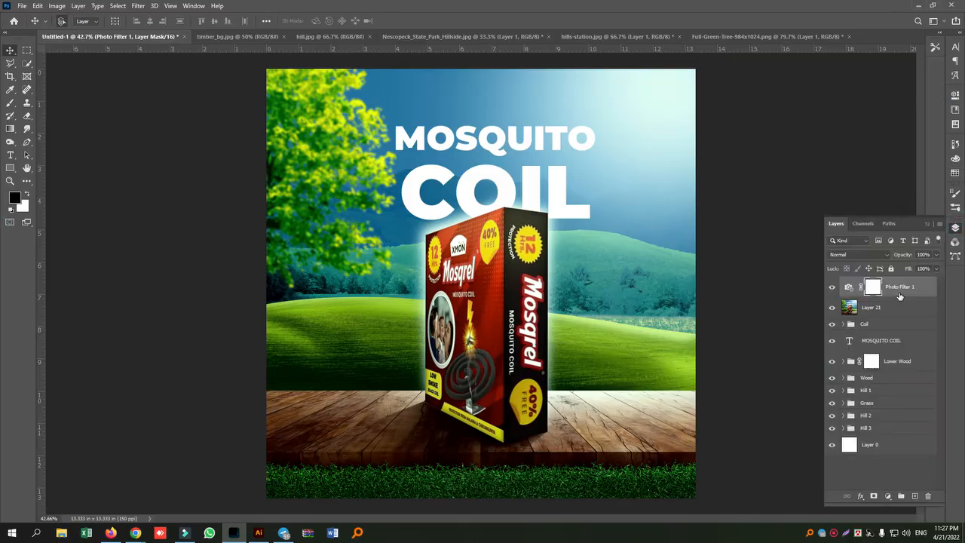
# - Stamp all visible layers into a new top layer and apply a High Pass filter to it with a very small radius
pyautogui.hotkey('ctrl', 'shift', 'alt', 'e')
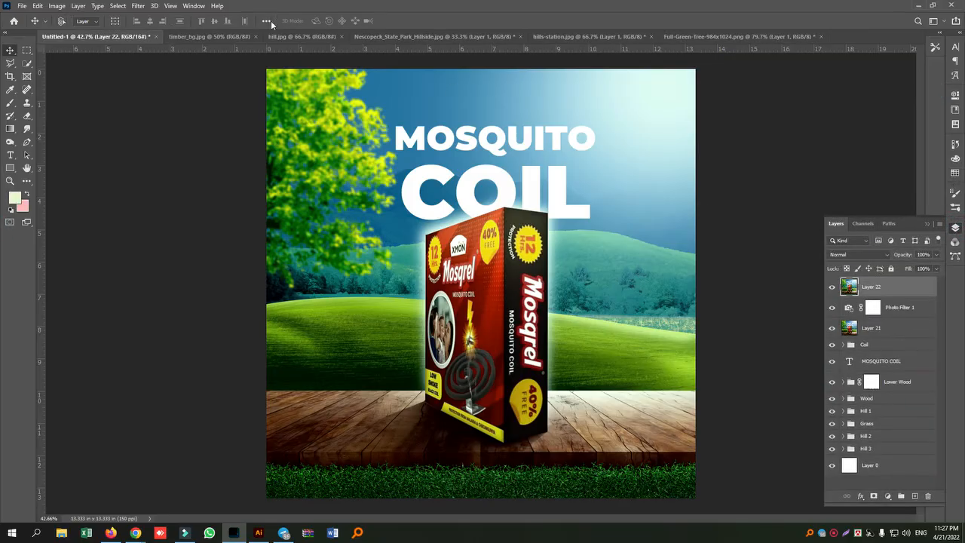
pyautogui.click(131, 8)
pyautogui.moveTo(160, 243)
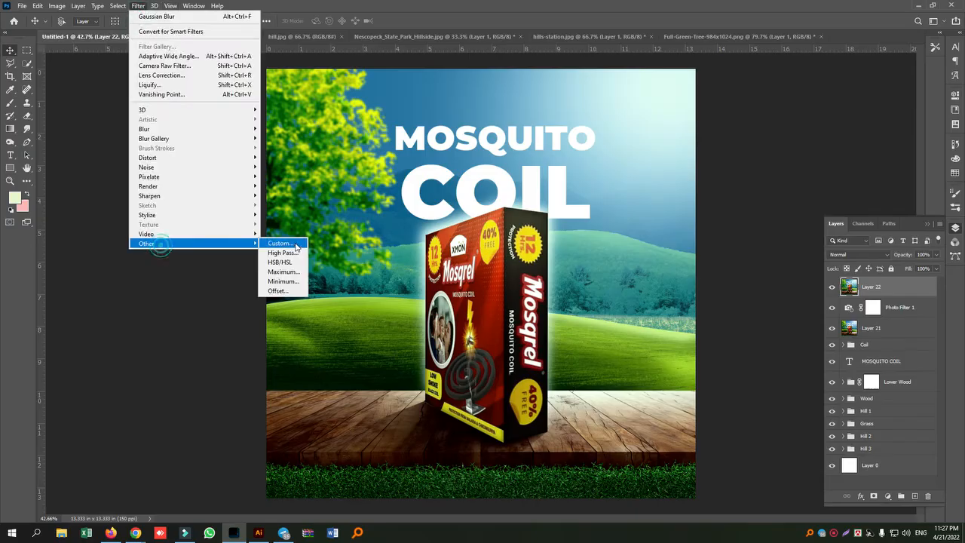
pyautogui.click(289, 254)
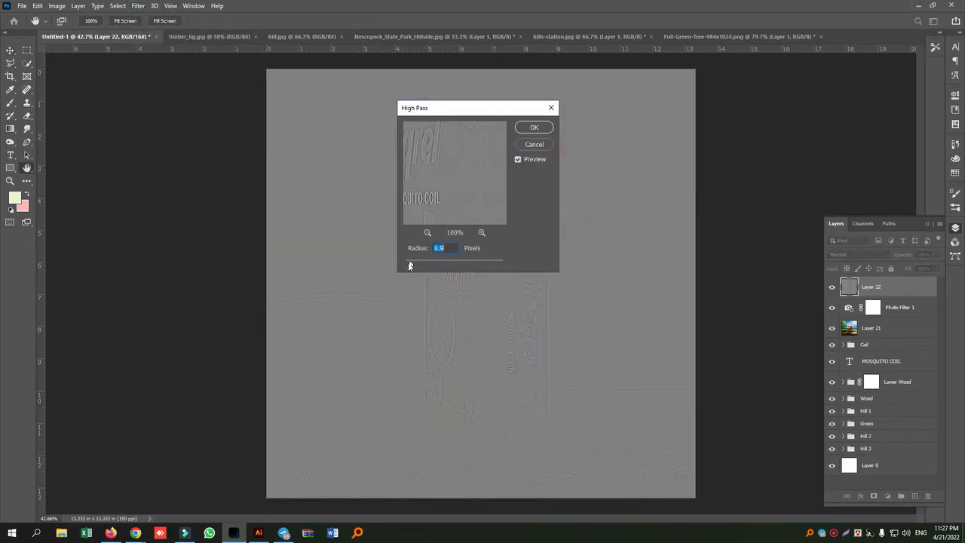
pyautogui.moveTo(411, 267); pyautogui.dragTo(409, 267)
pyautogui.click(542, 134)
# - Set the high-pass layer's blend mode to Linear Light and compare the image with and without it
pyautogui.click(860, 254)
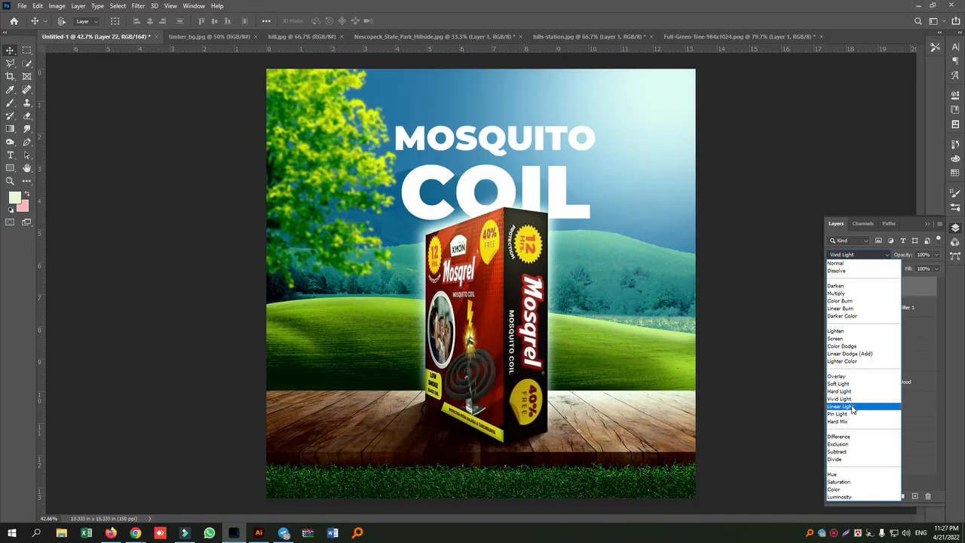
pyautogui.click(850, 408)
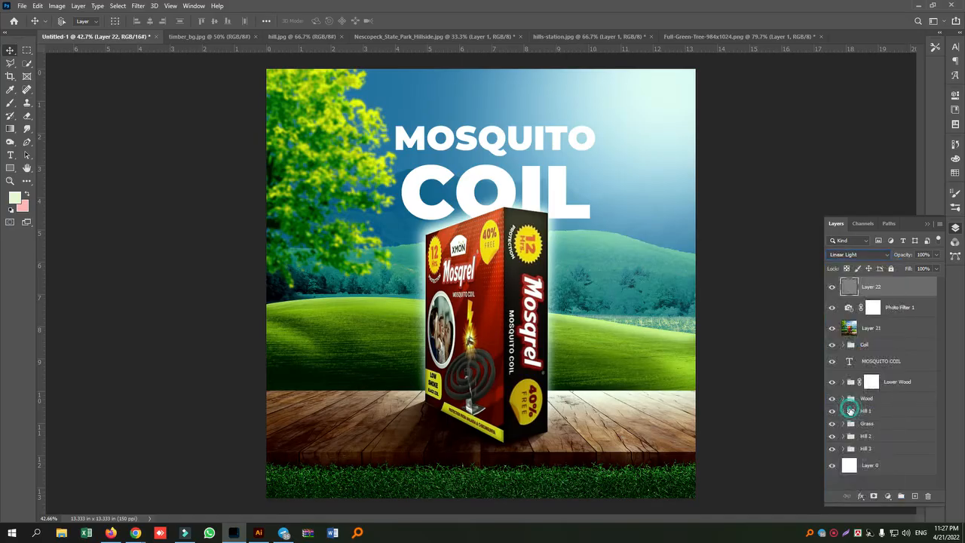
pyautogui.click(832, 288)
pyautogui.click(833, 287)
pyautogui.click(833, 288)
pyautogui.click(833, 288)
# - Compare the details of the Mosqrel box up close with the sharpening layer shown and hidden
pyautogui.scroll(2, 603, 335)
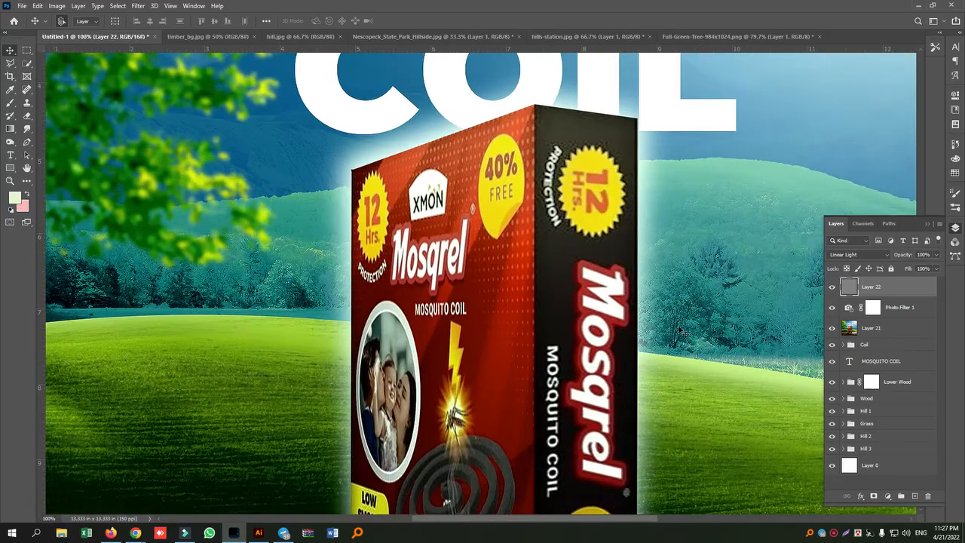
pyautogui.hotkey('ctrl', '+')
pyautogui.hotkey('ctrl', '-')
pyautogui.click(833, 288)
pyautogui.click(832, 288)
pyautogui.click(831, 289)
pyautogui.click(830, 289)
pyautogui.click(830, 289)
pyautogui.click(830, 289)
pyautogui.click(831, 289)
pyautogui.click(832, 288)
pyautogui.hotkey('ctrl', '+')
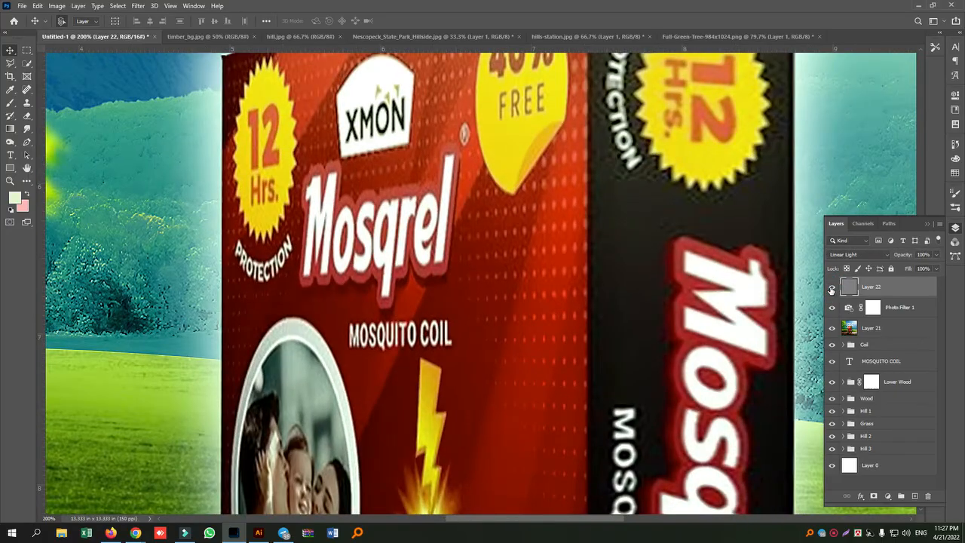
# - Compare the hillside trees beside the box with and without the sharpening layer, and return to the full composition
pyautogui.click(27, 168)
pyautogui.moveTo(561, 272); pyautogui.dragTo(219, 262)
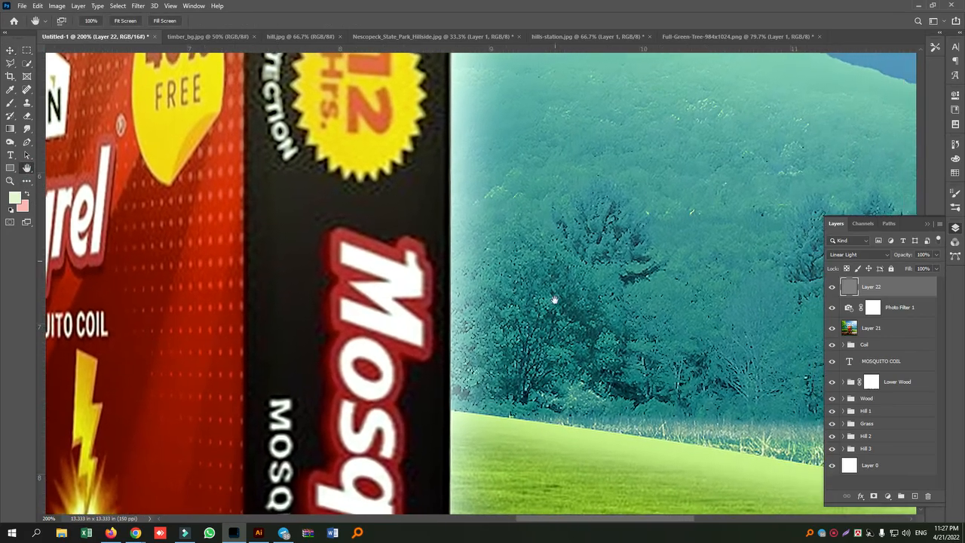
pyautogui.click(833, 287)
pyautogui.click(833, 287)
pyautogui.click(834, 287)
pyautogui.click(833, 288)
pyautogui.scroll(-1, 528, 325)
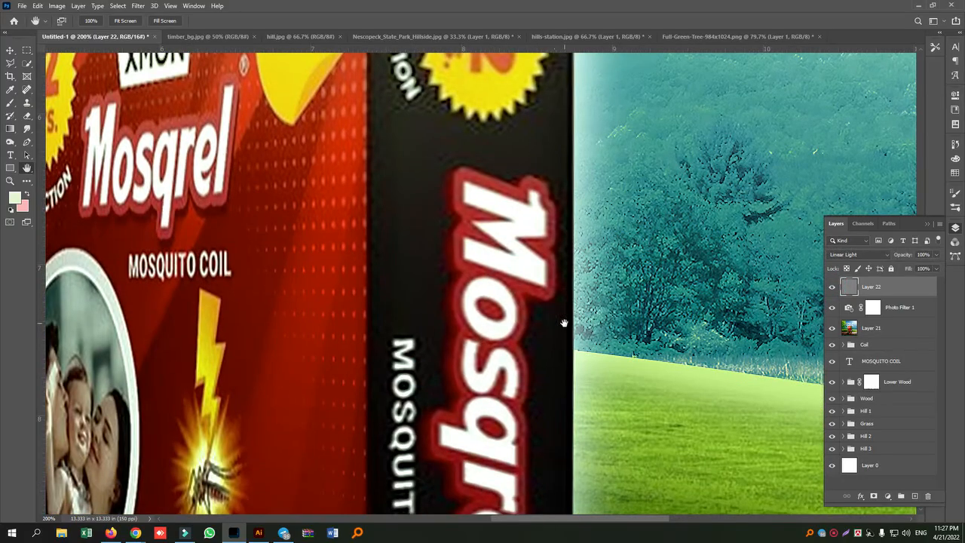
pyautogui.scroll(-1, 564, 324)
pyautogui.scroll(-3, 565, 324)
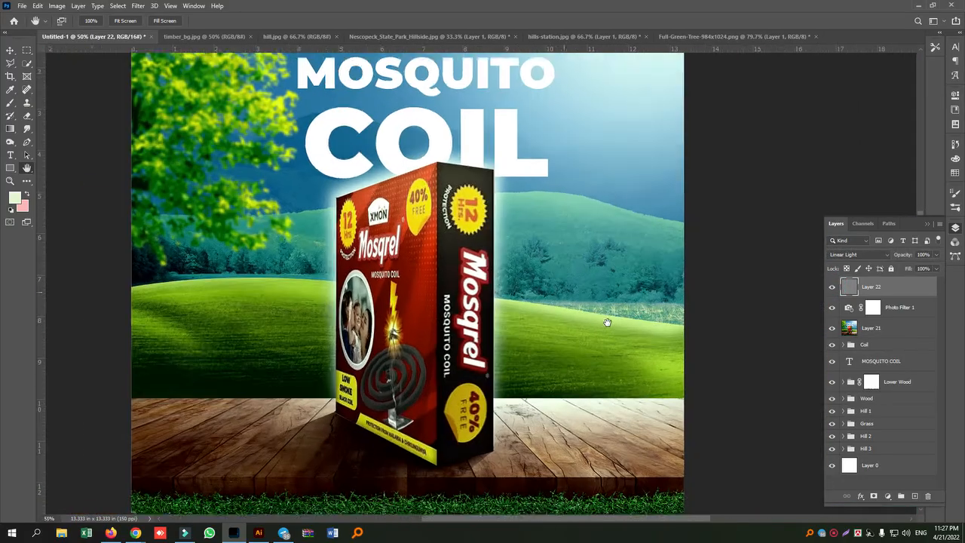
pyautogui.scroll(-2, 607, 323)
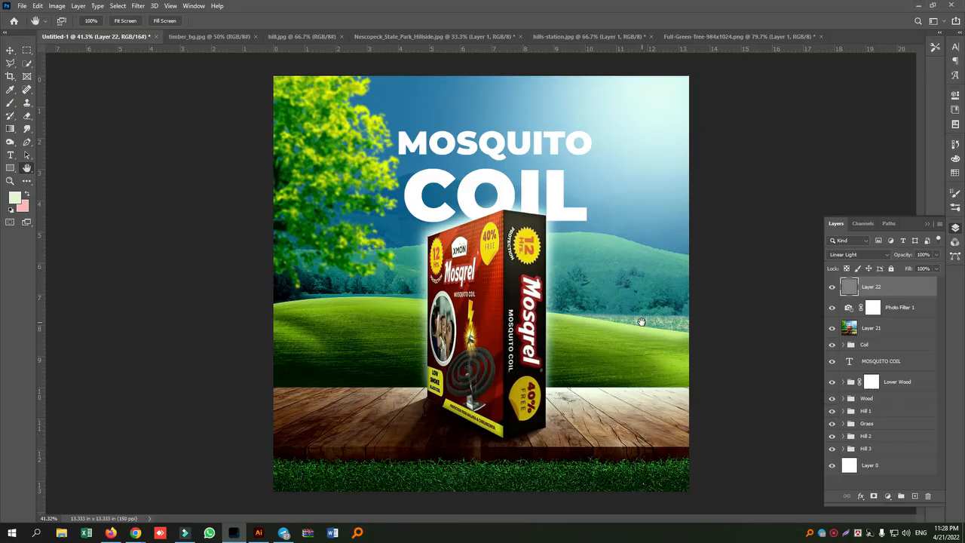
# - Open the Tropicana orange juice bottle advertisement from the Desktop as a reference image
pyautogui.click(21, 6)
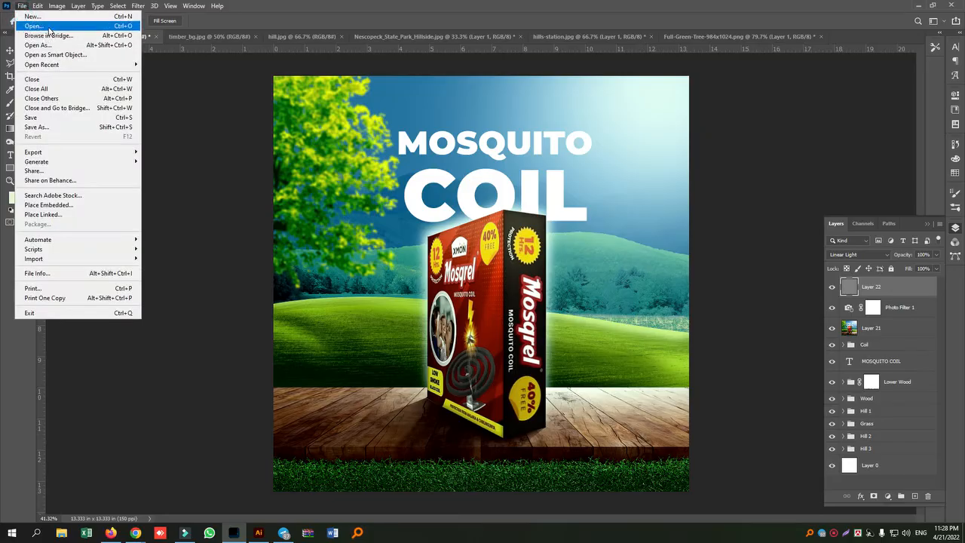
pyautogui.click(48, 27)
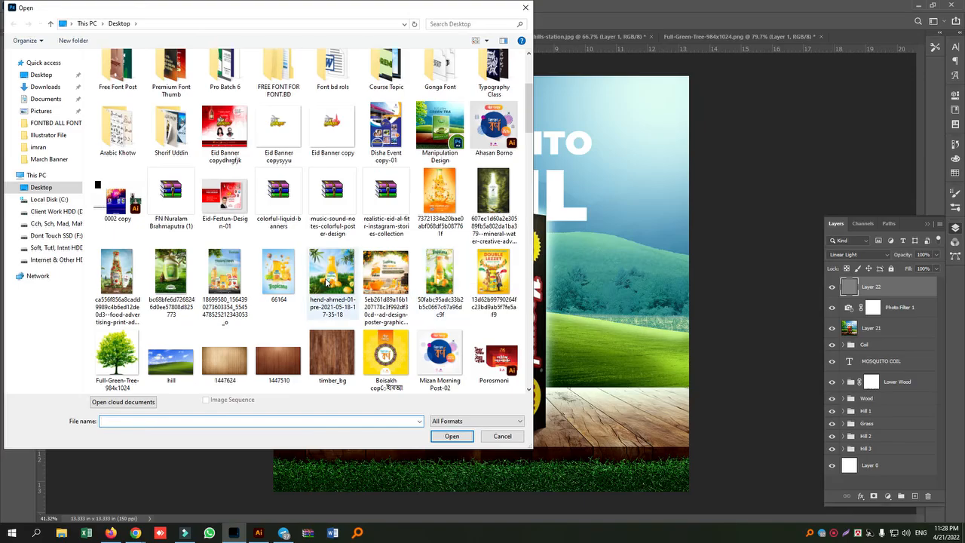
pyautogui.click(327, 281)
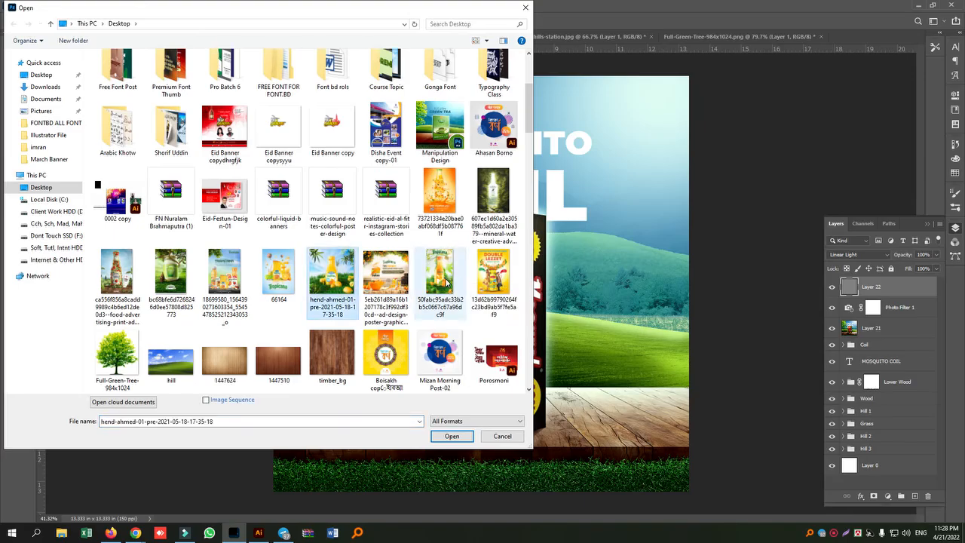
pyautogui.click(453, 437)
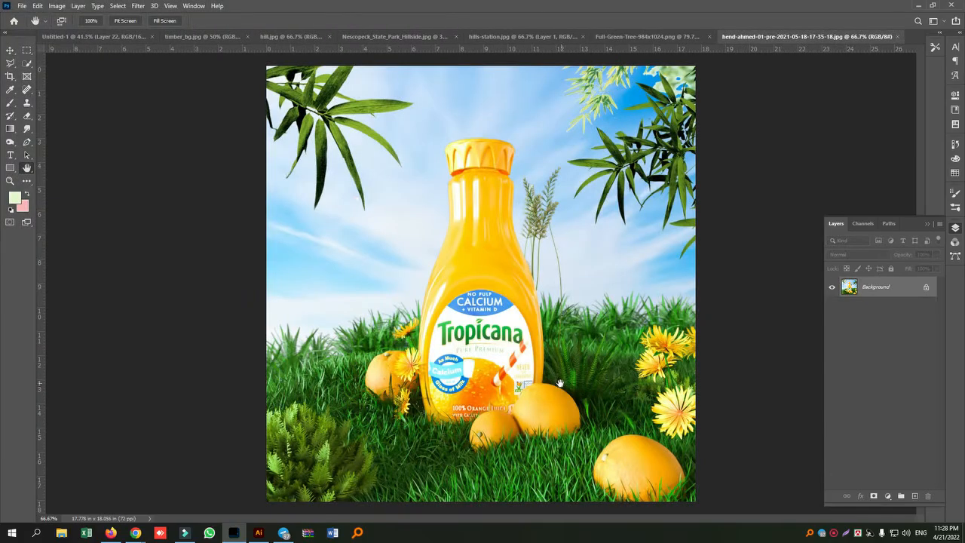
# - Open the Heinz mayo jar advertisement from the Desktop and examine its tree, grass and lighting
pyautogui.click(23, 6)
pyautogui.click(35, 26)
pyautogui.scroll(-3, 261, 307)
pyautogui.scroll(5, 261, 305)
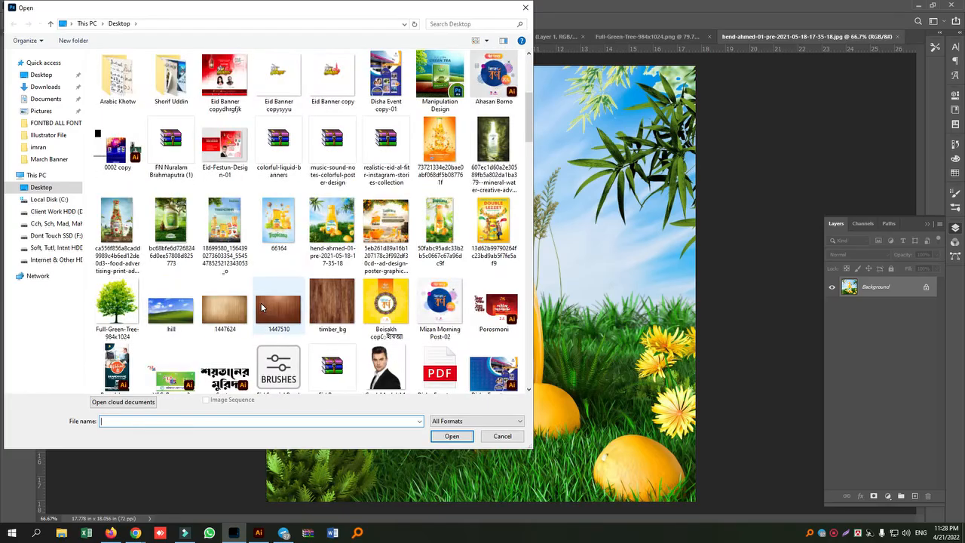
pyautogui.click(172, 226)
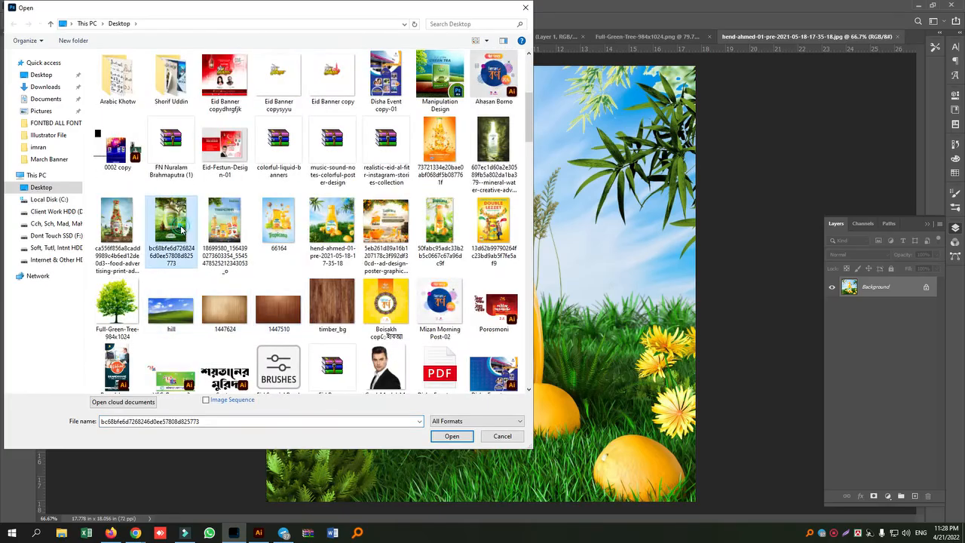
pyautogui.click(450, 437)
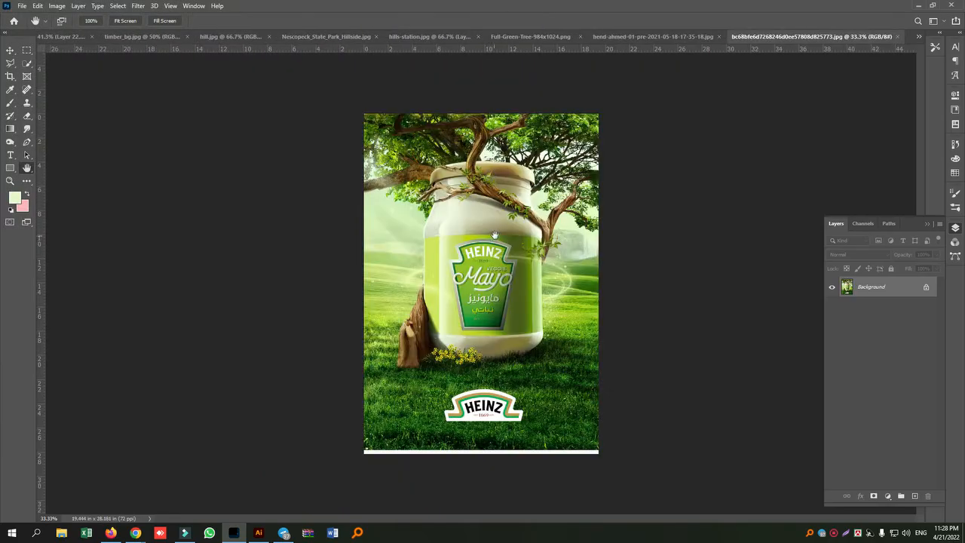
pyautogui.scroll(1, 495, 230)
pyautogui.scroll(1, 583, 215)
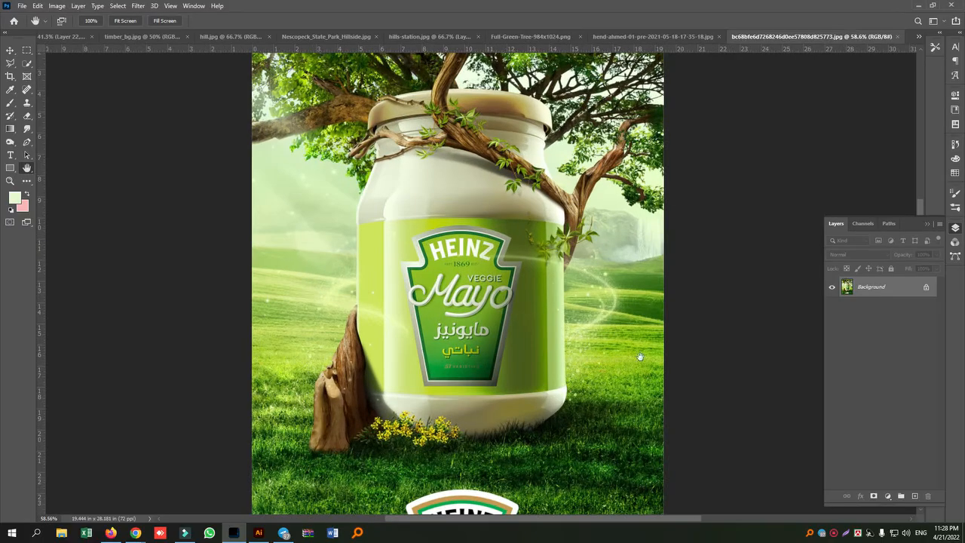
pyautogui.scroll(-1, 431, 267)
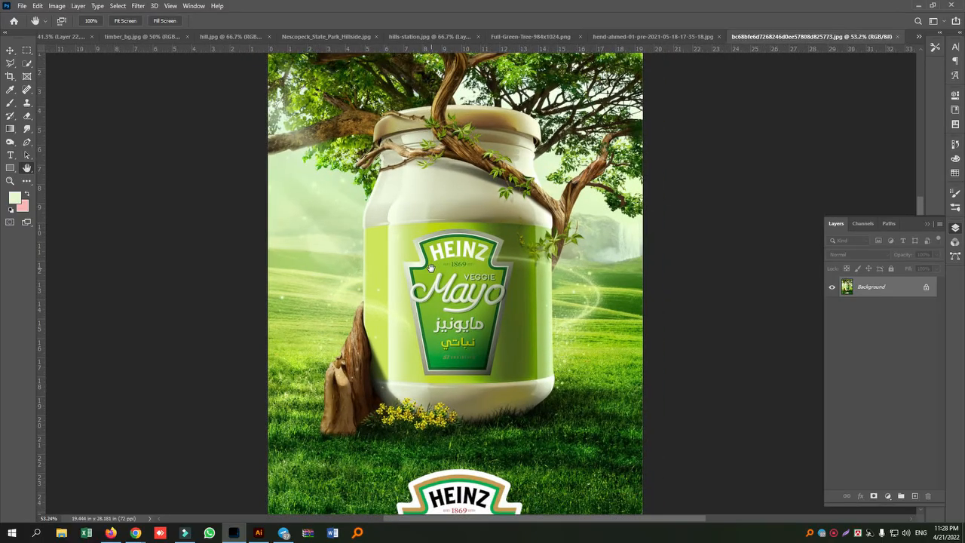
pyautogui.scroll(1, 518, 271)
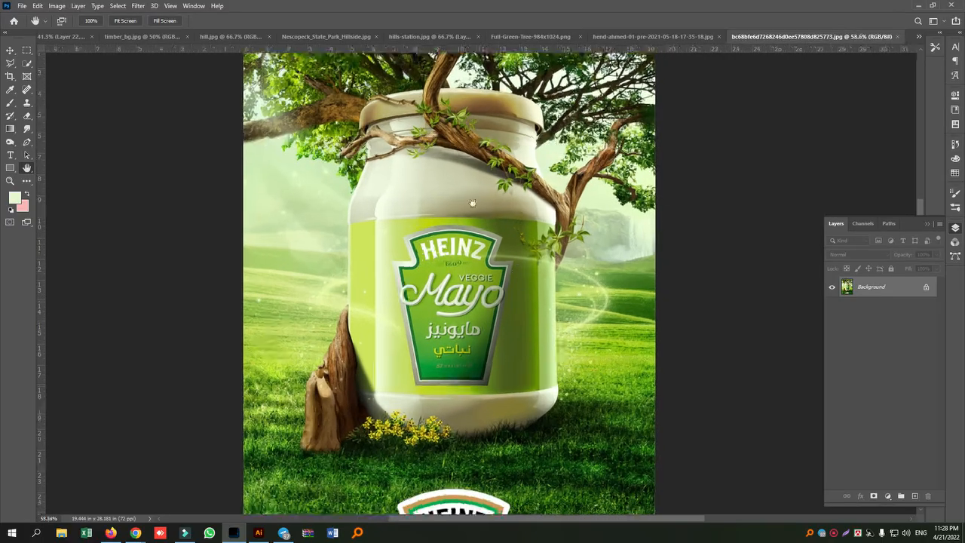
# - Open the mineral-water-creative-advertising image from the Desktop and view the whole forest bottle design
pyautogui.click(22, 6)
pyautogui.click(50, 30)
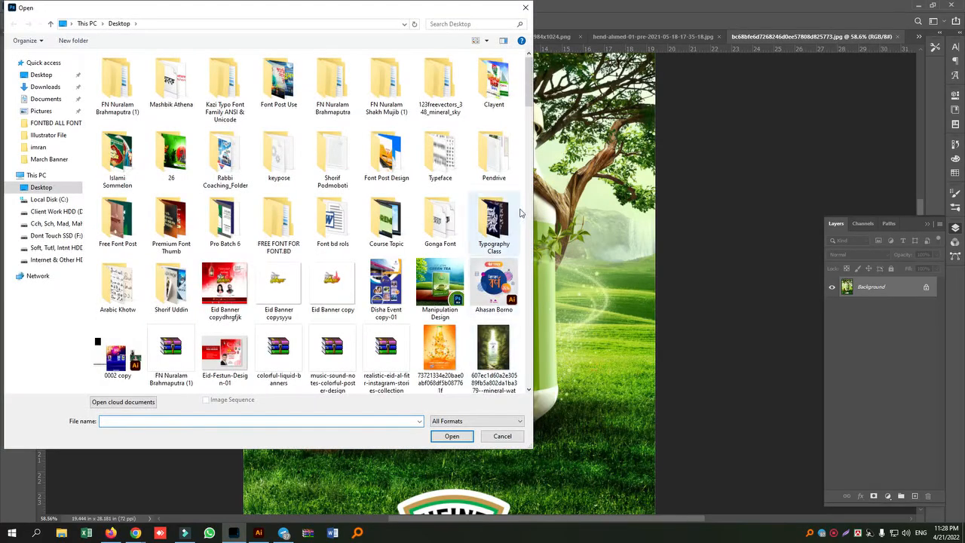
pyautogui.moveTo(533, 98); pyautogui.dragTo(534, 124)
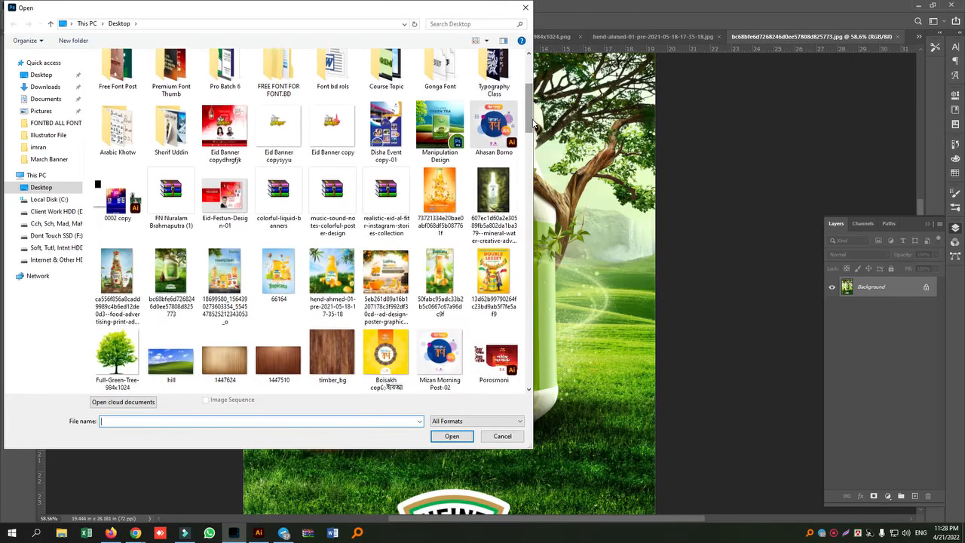
pyautogui.click(496, 198)
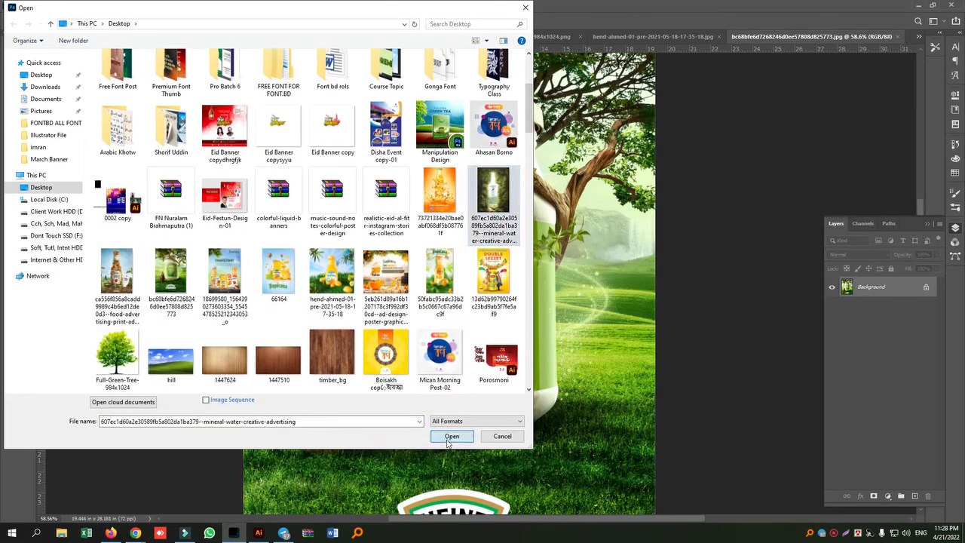
pyautogui.click(449, 439)
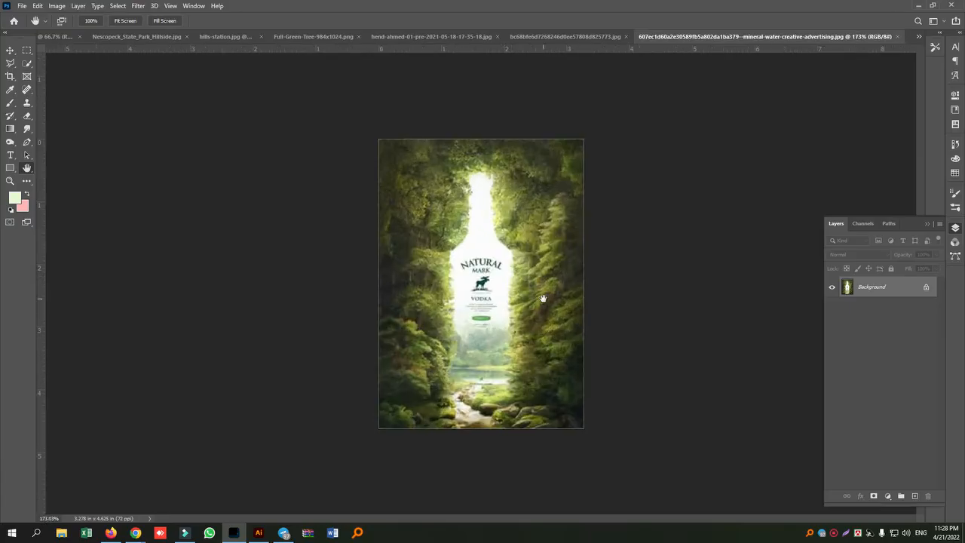
pyautogui.scroll(-1, 543, 299)
# - Open the food-advertising-print-advertising image of the Heinz tomato ketchup bottle from the Desktop and examine it
pyautogui.click(24, 6)
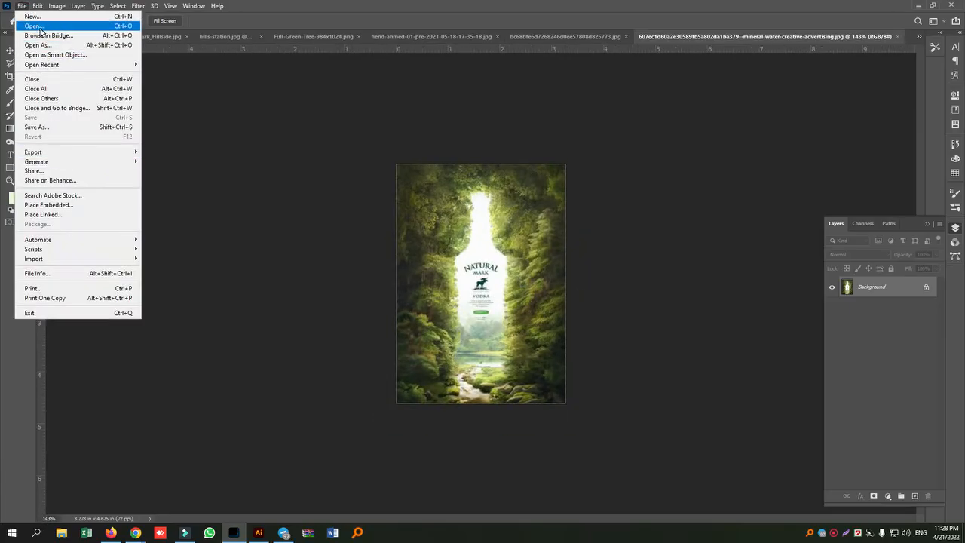
pyautogui.click(38, 27)
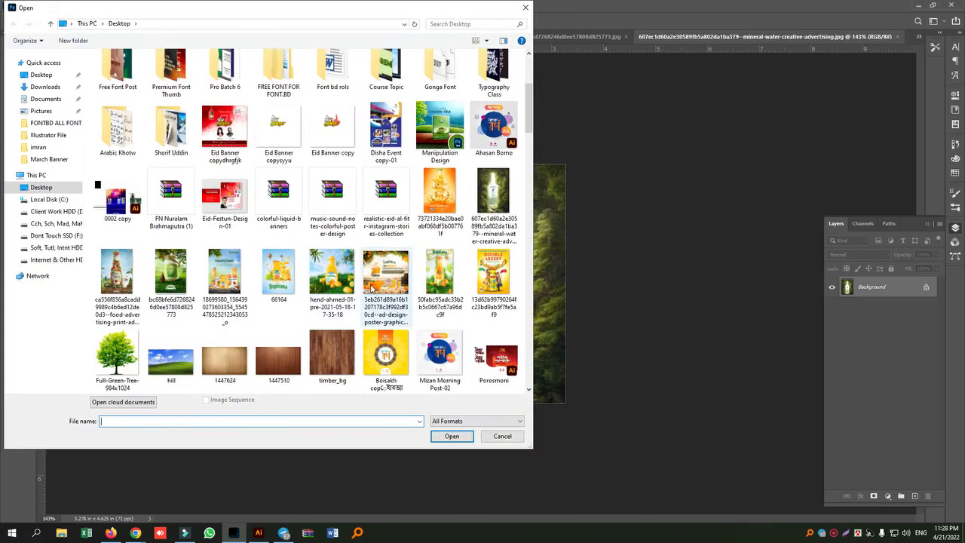
pyautogui.click(115, 285)
pyautogui.click(451, 436)
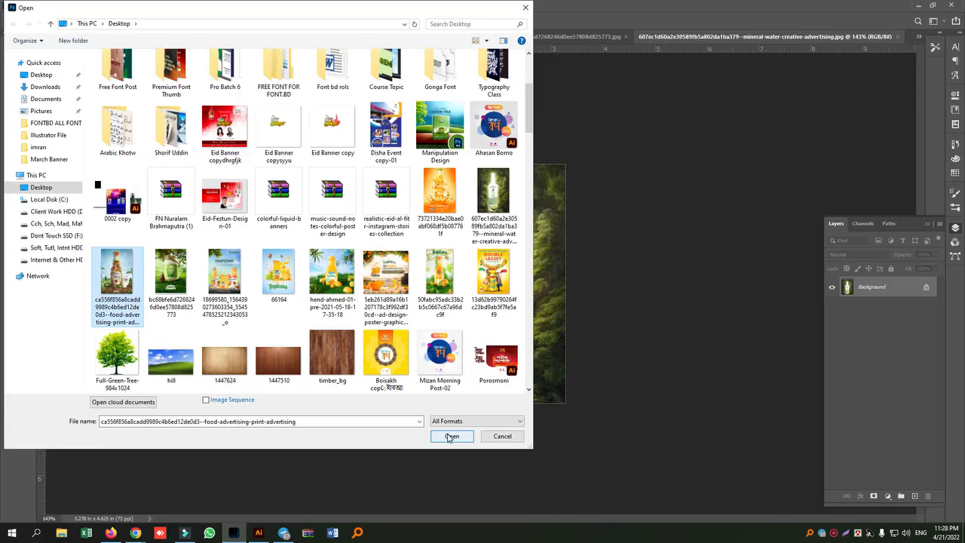
pyautogui.scroll(2, 594, 276)
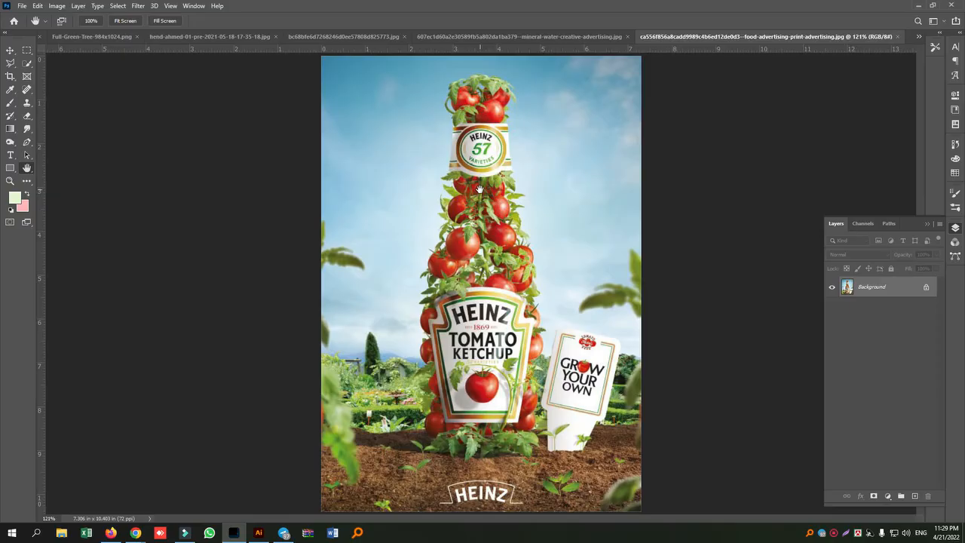
# - Go back through the opened reference advertisements, close them and return to the mosquito coil composition
pyautogui.hotkey('ctrl', 'shift', 'Tab')
pyautogui.hotkey('ctrl', 'shift', 'Tab')
pyautogui.hotkey('ctrl', 'shift', 'Tab')
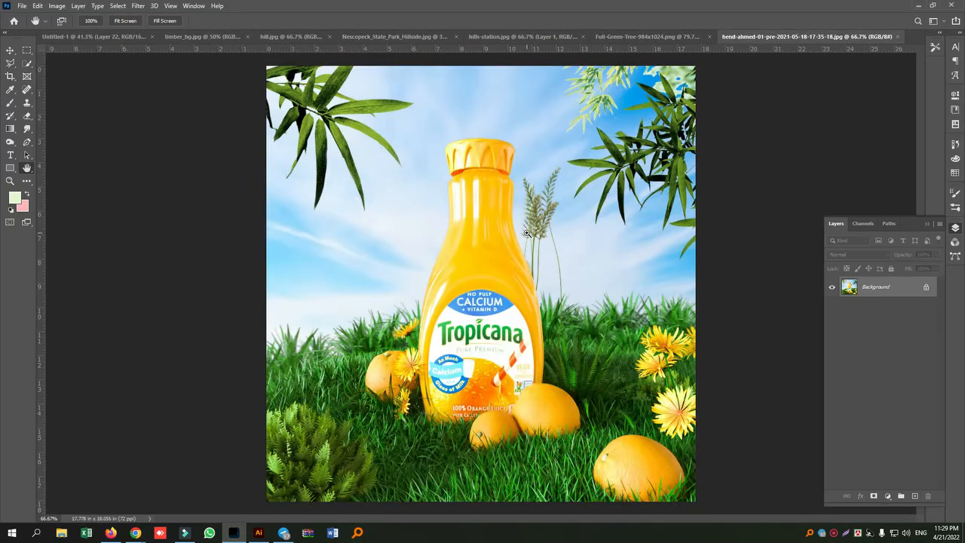
pyautogui.hotkey('ctrl', 'w')
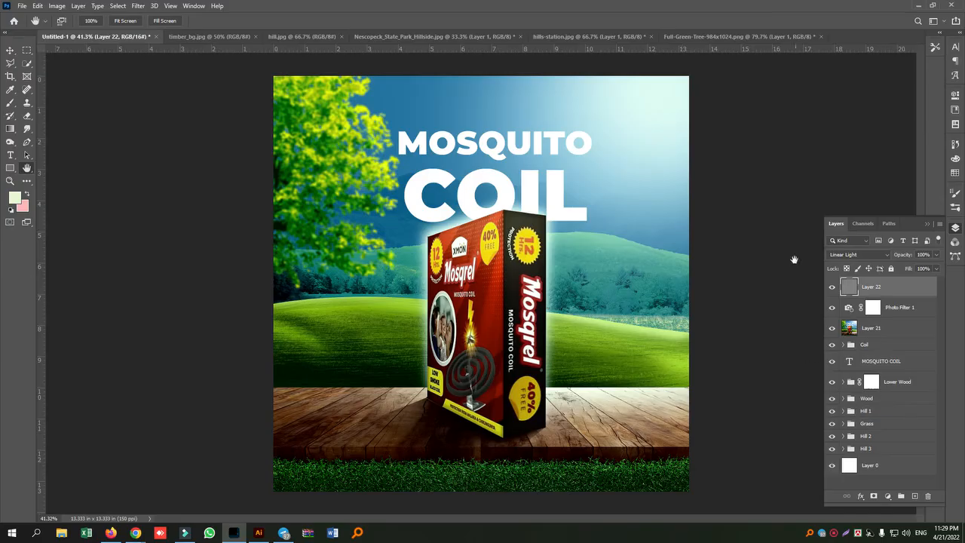
# - Hide Layer 22, Photo Filter 1 and Layer 21, and check what the Wood, Hill 1 and Hill 3 groups contain
pyautogui.moveTo(833, 287); pyautogui.dragTo(832, 332)
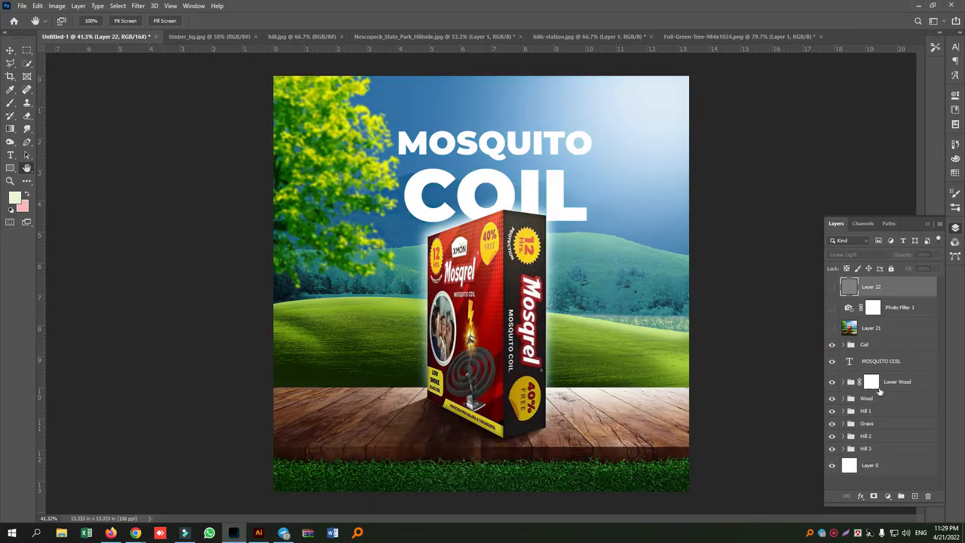
pyautogui.click(831, 398)
pyautogui.click(832, 398)
pyautogui.click(831, 411)
pyautogui.click(832, 411)
pyautogui.click(832, 449)
pyautogui.click(831, 449)
# - Change the Color Fill 4 layer in the Hill 3 group to a brighter, lighter blue for the sky
pyautogui.click(843, 449)
pyautogui.doubleClick(858, 464)
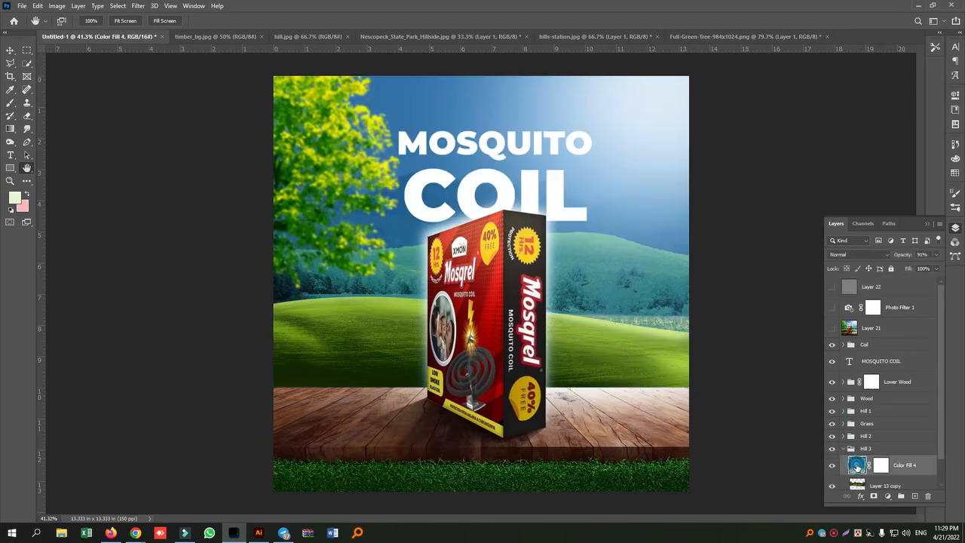
pyautogui.moveTo(663, 271); pyautogui.dragTo(669, 264)
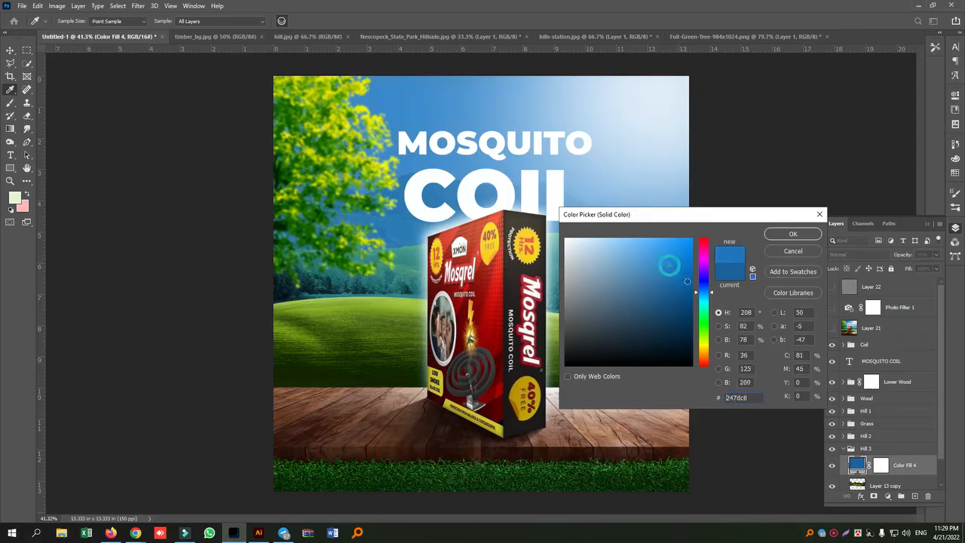
pyautogui.click(712, 289)
pyautogui.moveTo(712, 291); pyautogui.dragTo(713, 290)
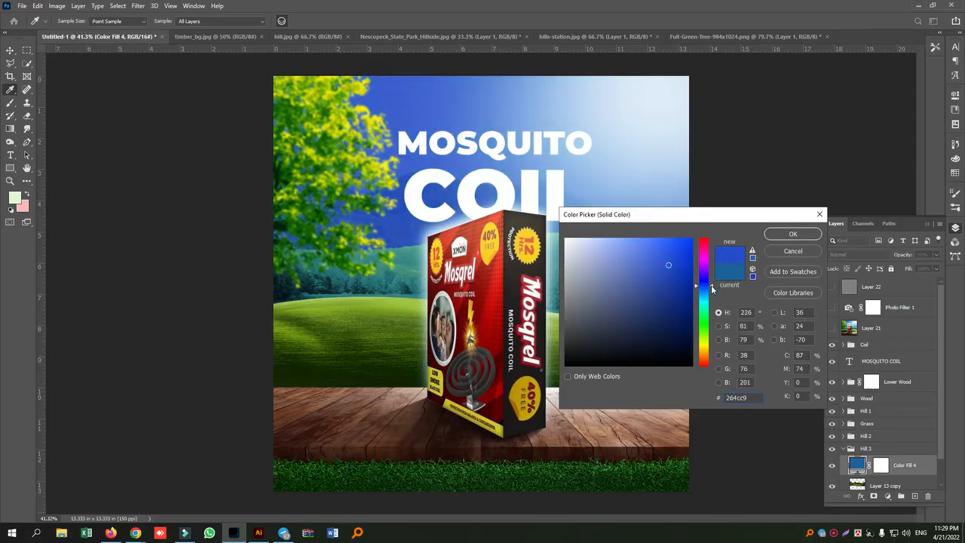
pyautogui.moveTo(654, 269)
pyautogui.mouseDown()
pyautogui.moveTo(646, 254)
pyautogui.moveTo(677, 280)
pyautogui.moveTo(666, 267)
pyautogui.mouseUp()
pyautogui.moveTo(712, 288); pyautogui.dragTo(716, 296)
pyautogui.click(793, 235)
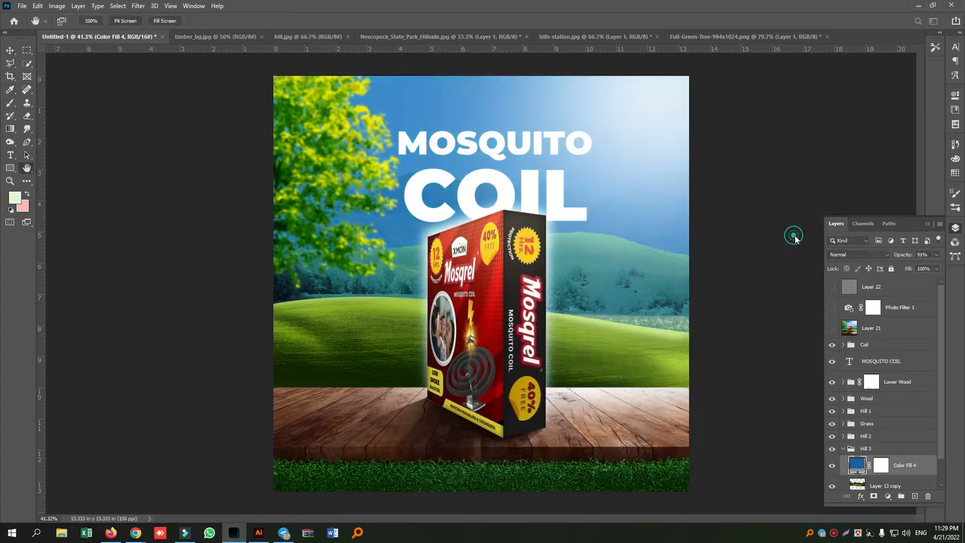
pyautogui.press('h')
# - Examine the foreground colour picker's hue, saturation, brightness, red, green and blue modes, ending on hue and keeping the foreground colour e4f7cf
pyautogui.click(11, 50)
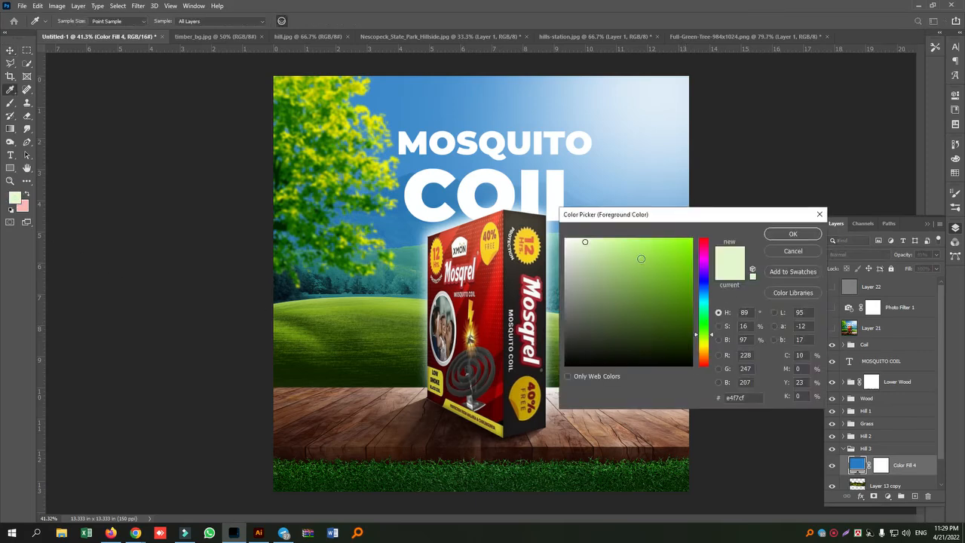
pyautogui.moveTo(650, 220); pyautogui.dragTo(431, 182)
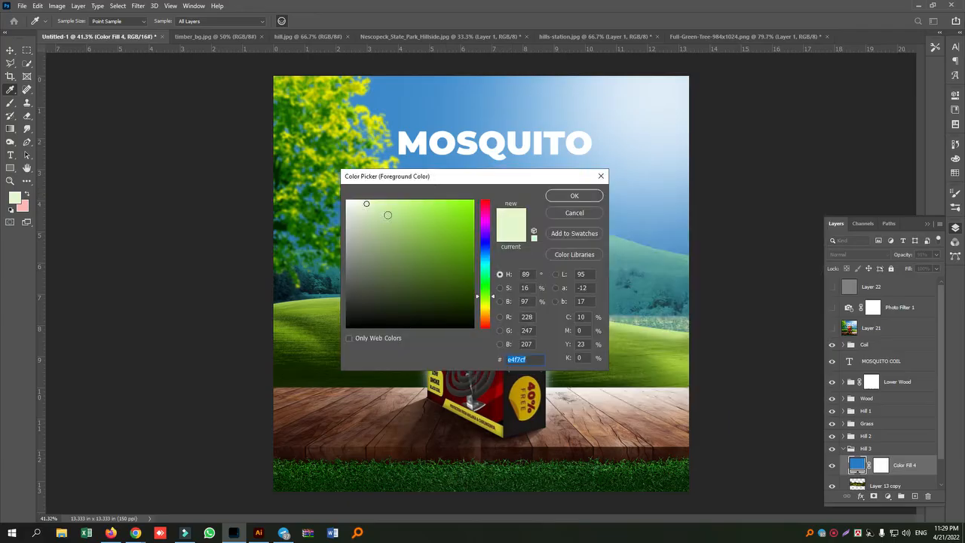
pyautogui.click(500, 318)
pyautogui.click(500, 302)
pyautogui.click(500, 288)
pyautogui.click(500, 275)
pyautogui.click(500, 317)
pyautogui.click(500, 331)
pyautogui.click(499, 345)
pyautogui.click(500, 274)
pyautogui.click(574, 196)
pyautogui.press('v')
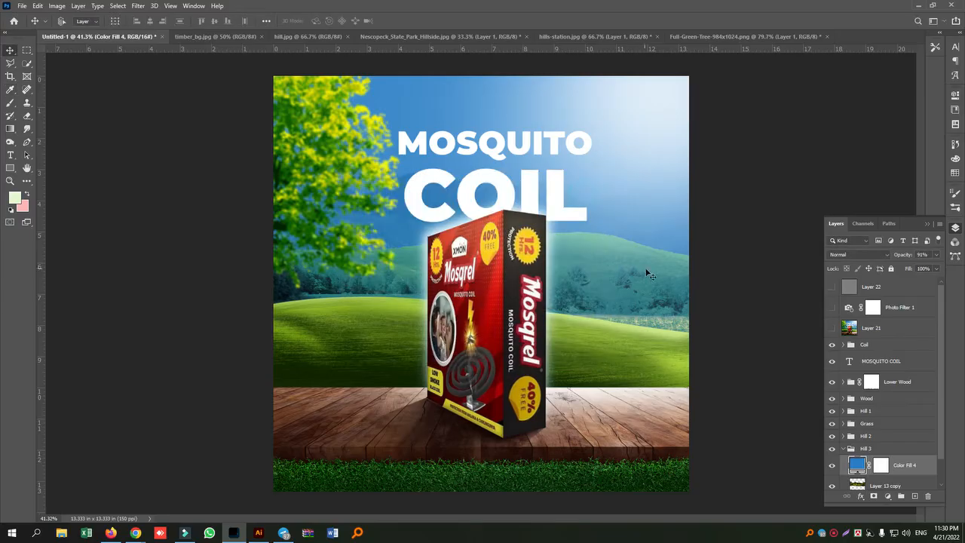
# - Save a layered Photoshop copy of the composition to the Desktop as Class Mini Manipulation
pyautogui.hotkey('ctrl', 'alt', 's')
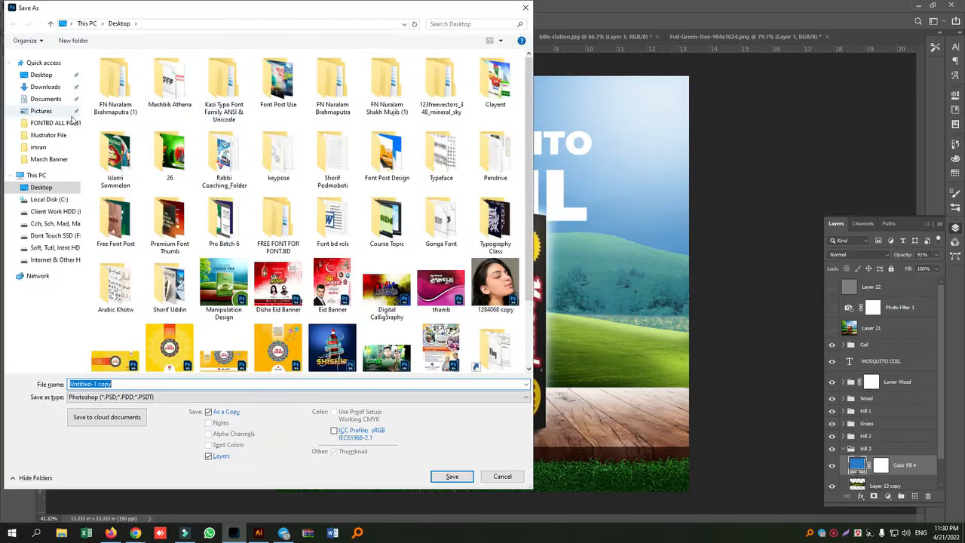
pyautogui.click(35, 77)
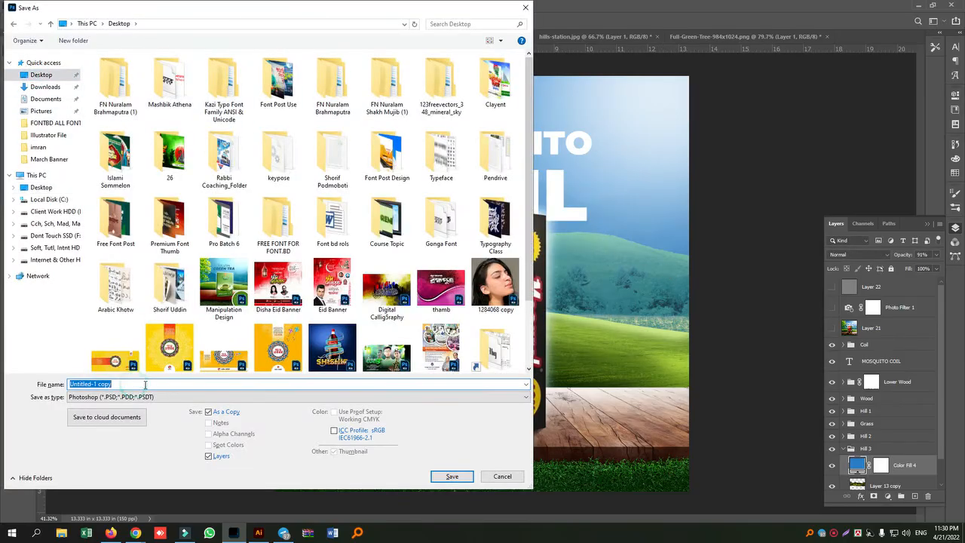
pyautogui.write('Class')
pyautogui.write('Mini Manipulation')
pyautogui.press('Return')
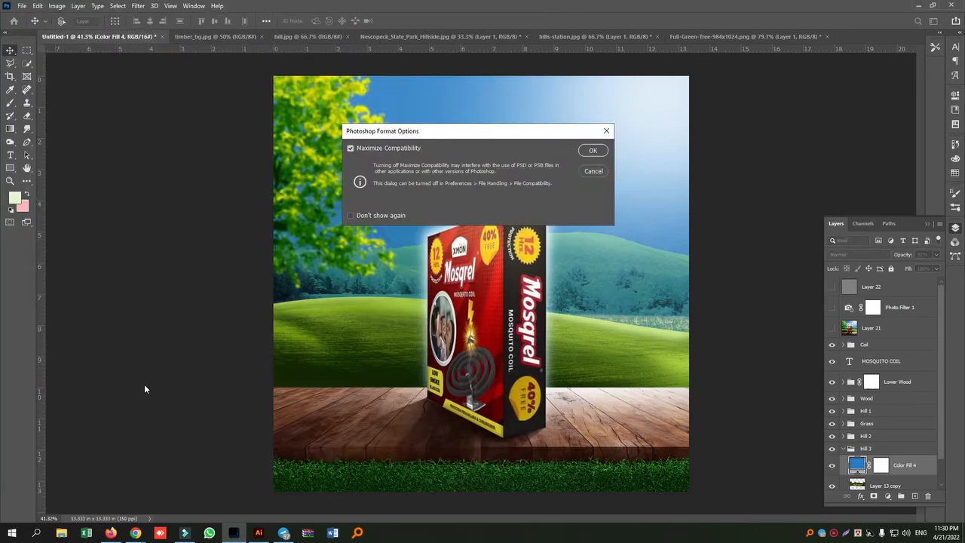